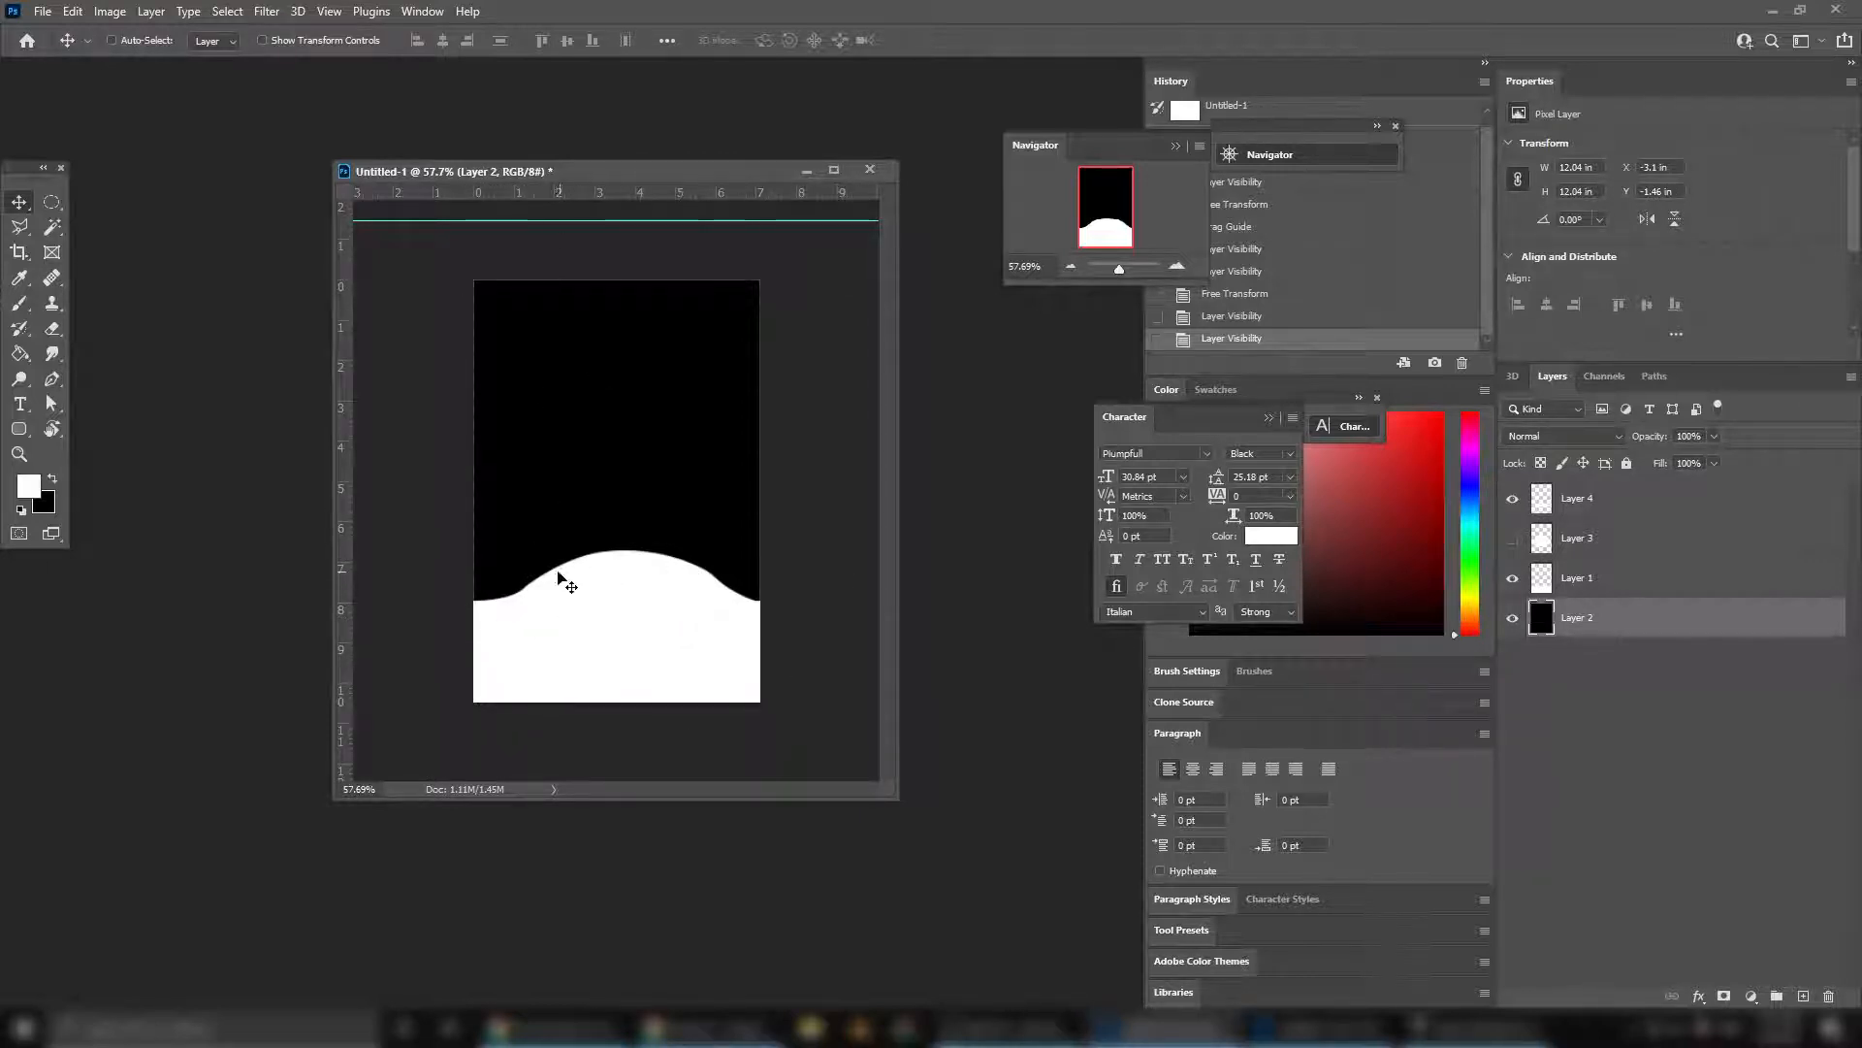
Hide the black Layer 2 behind the white wave shape in Photoshop, and switch to Ventuz
{"action": "left_click", "coordinate": [1513, 618]}
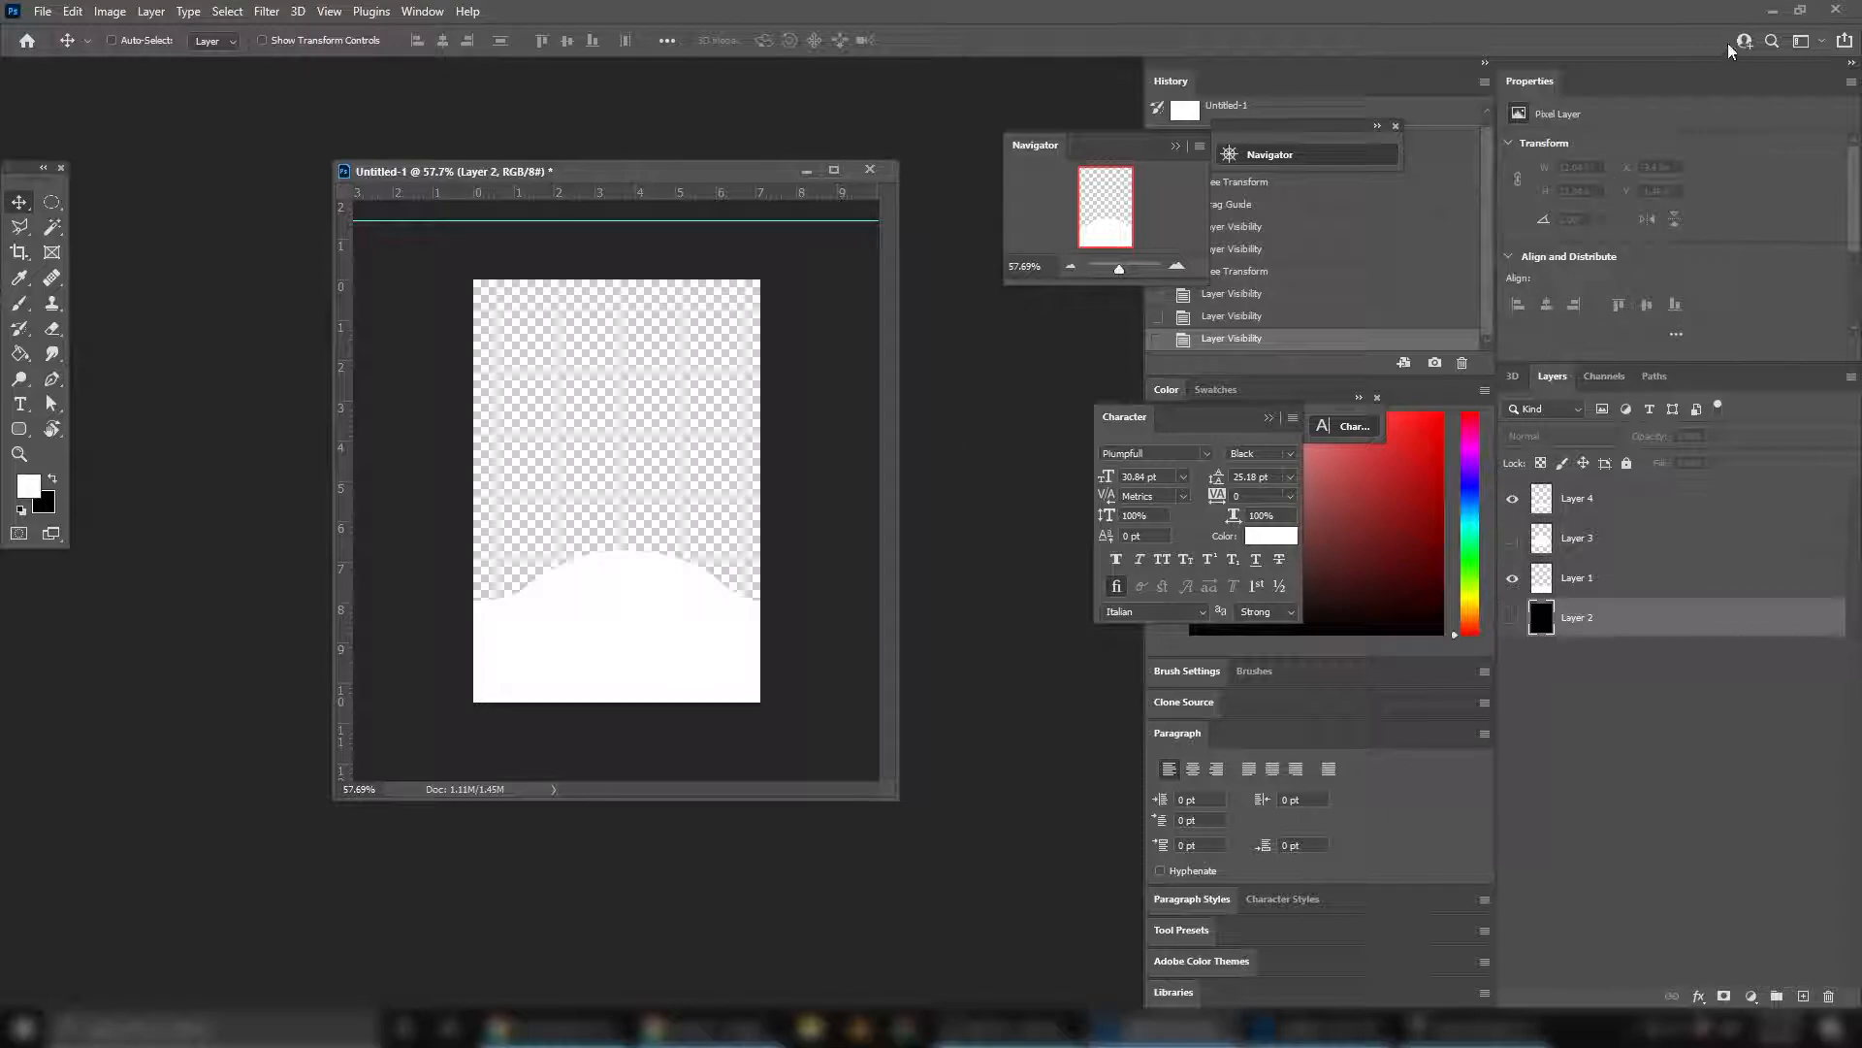
{"action": "left_click", "coordinate": [1775, 10]}
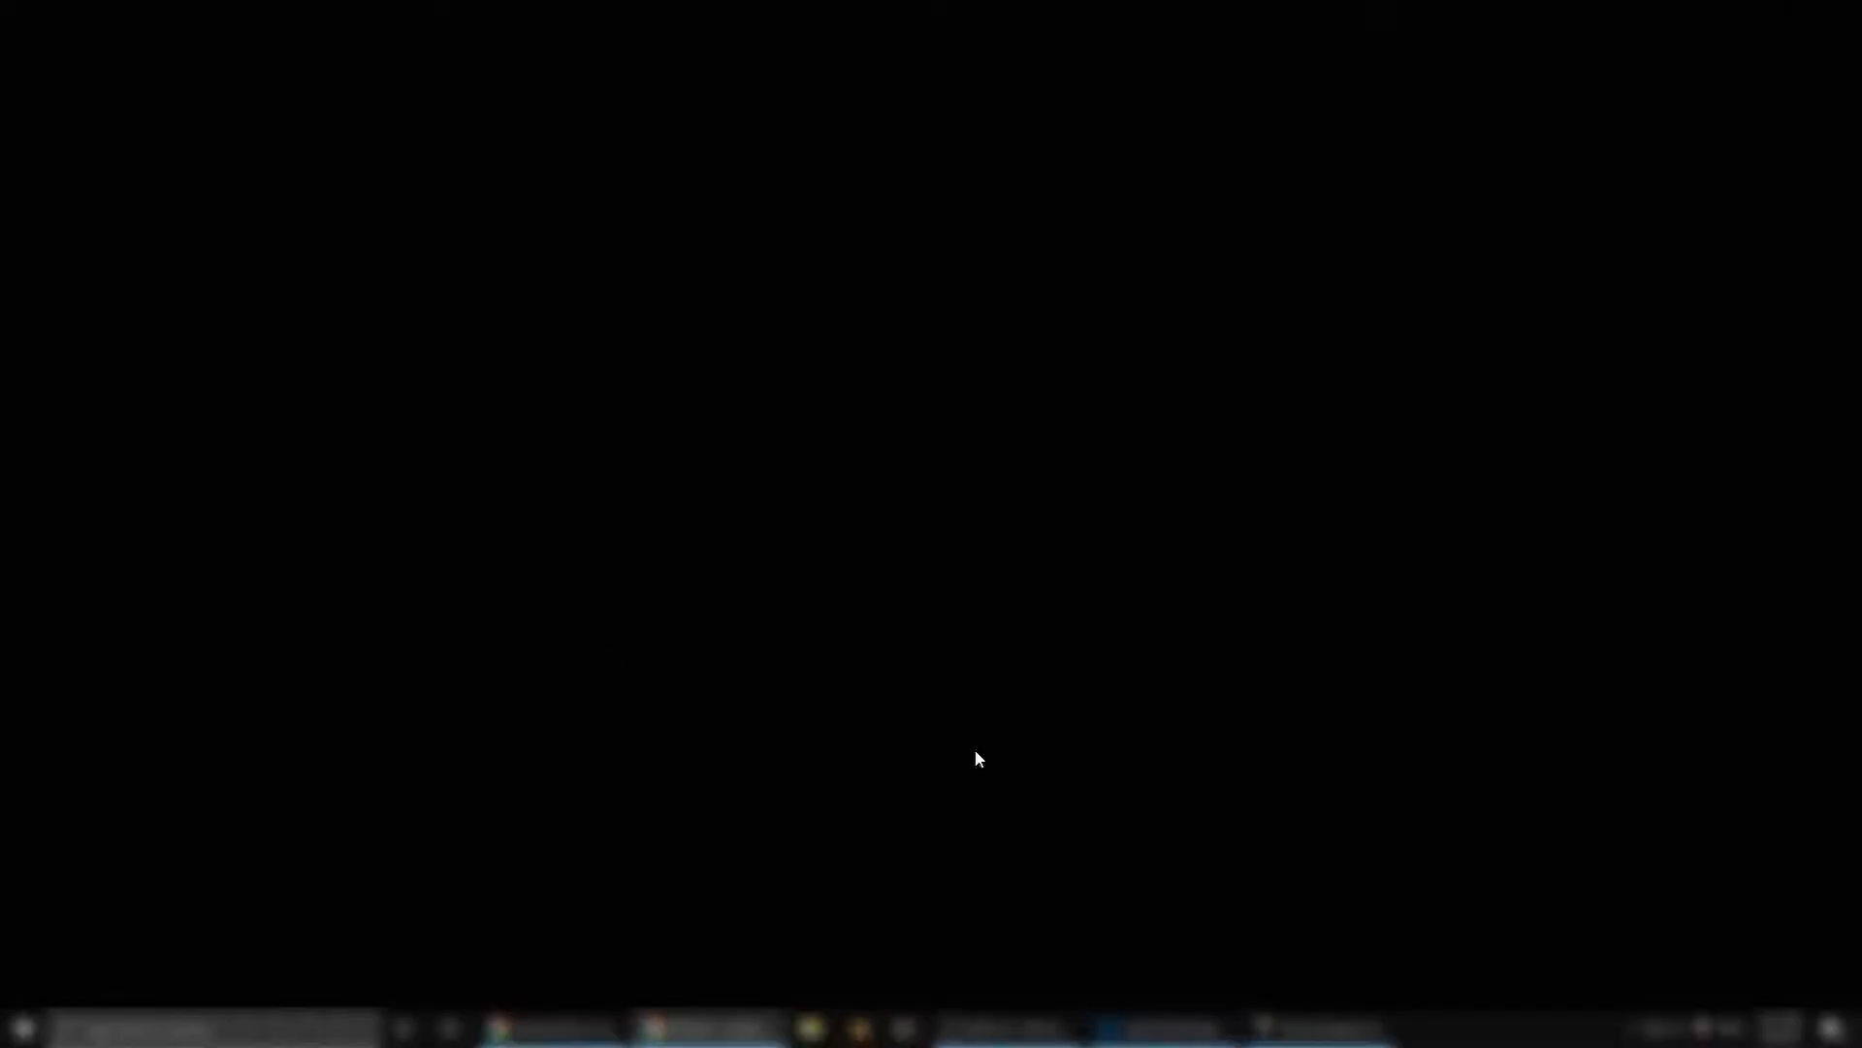
{"action": "left_click", "coordinate": [1266, 1025]}
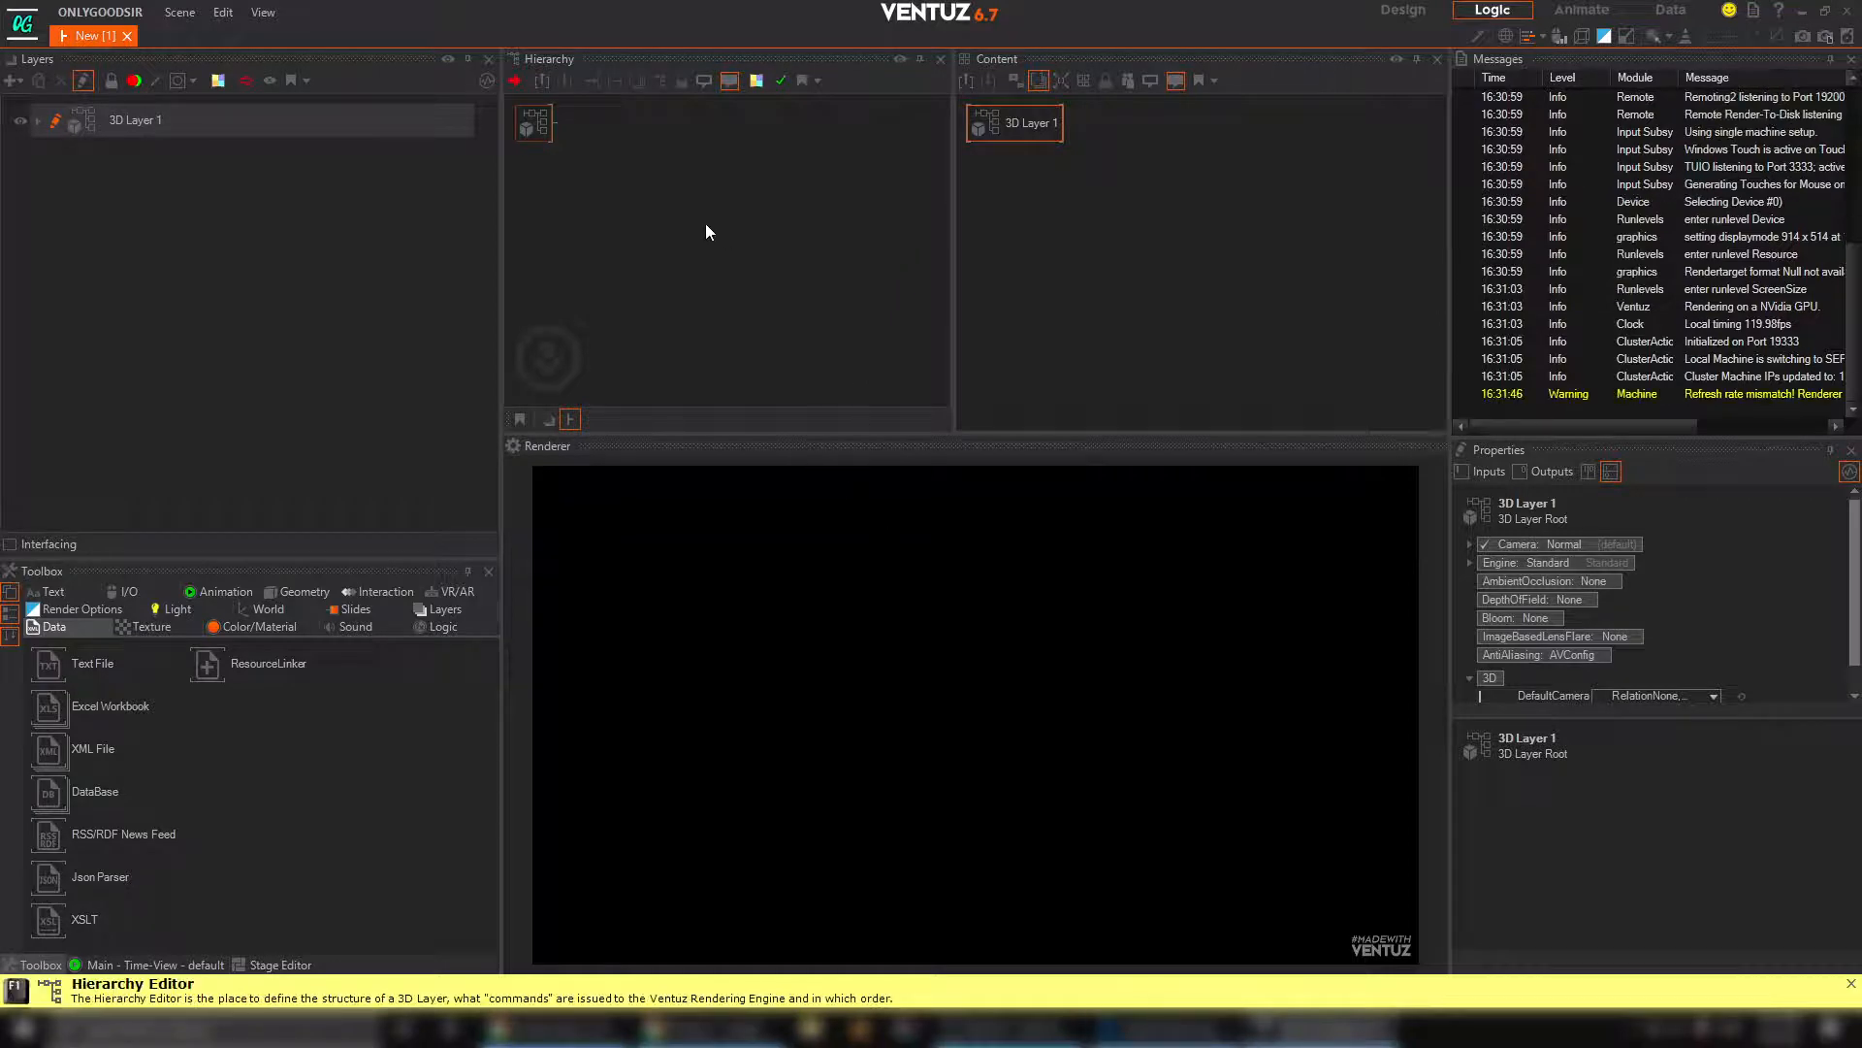
{"action": "left_click", "coordinate": [1155, 1029]}
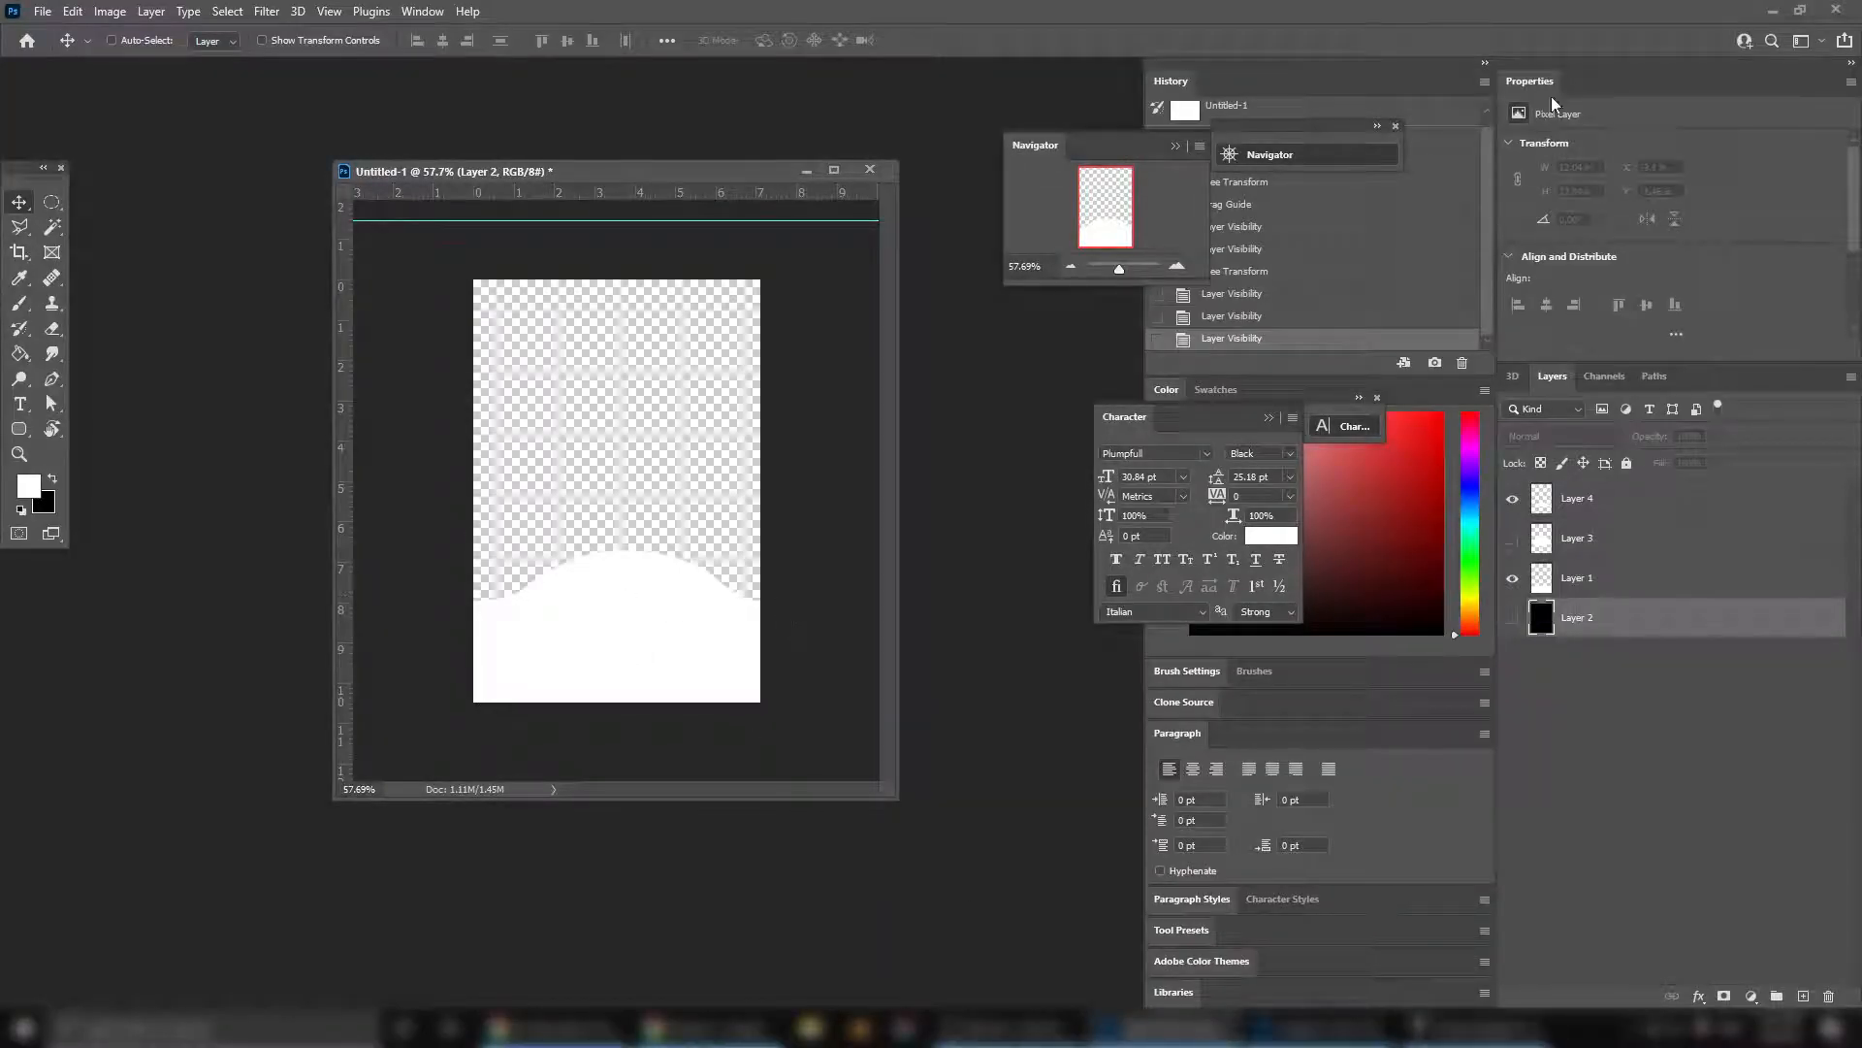
{"action": "left_click", "coordinate": [1773, 11]}
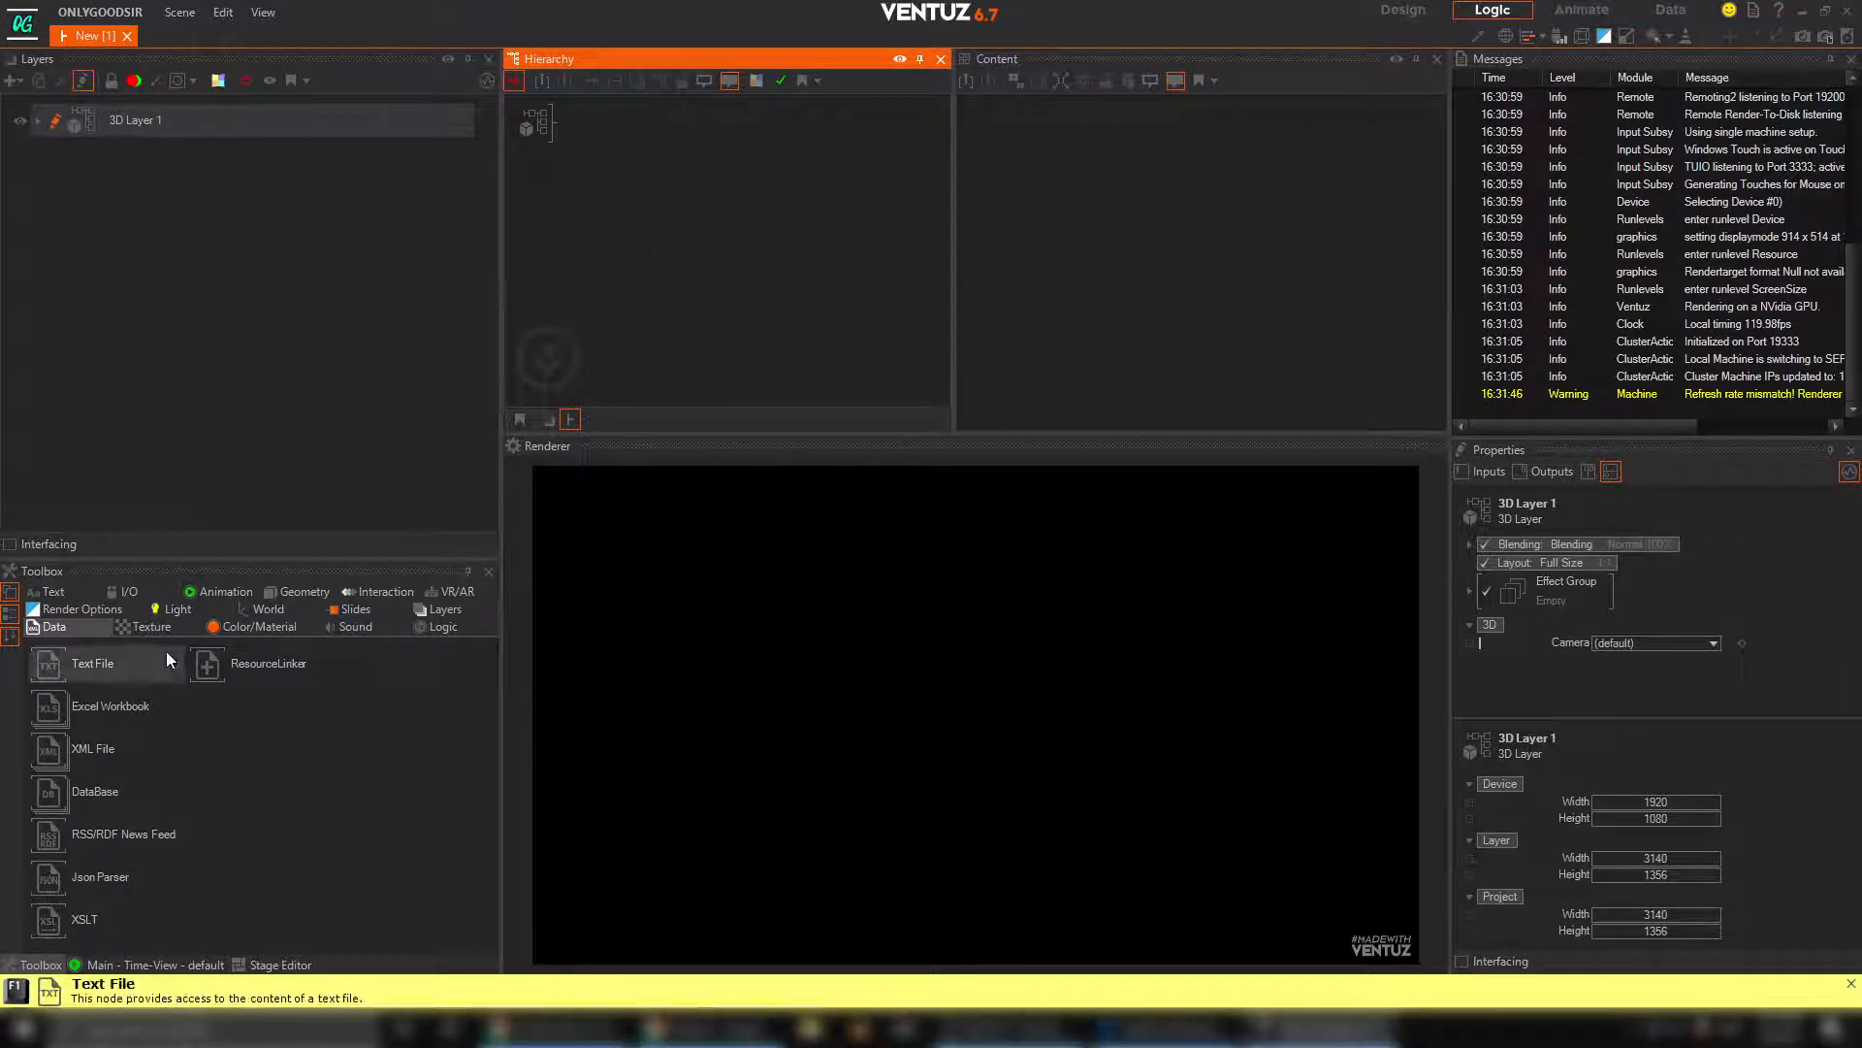
Add an Axis node to the 3D layer's hierarchy and attach a Rounded Rectangle to it
{"action": "left_click", "coordinate": [254, 609]}
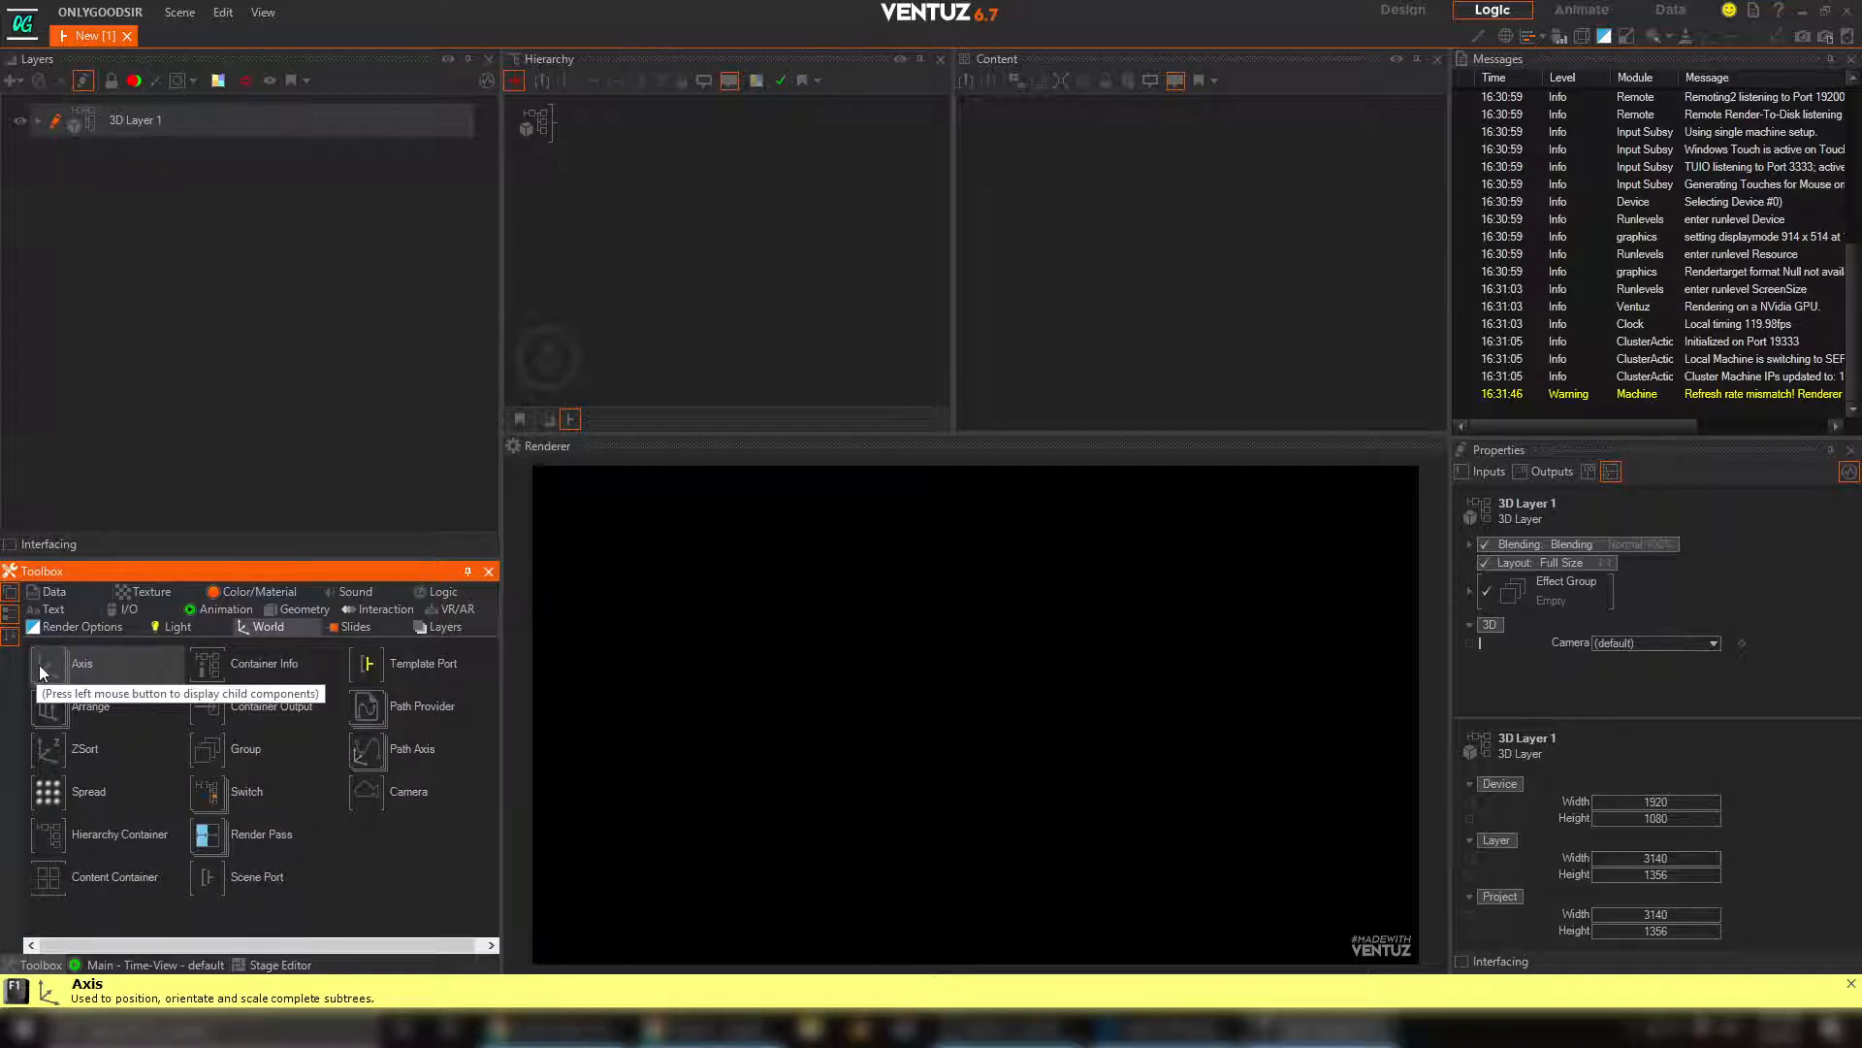
{"action": "left_click_drag", "start_coordinate": [39, 665], "coordinate": [545, 133]}
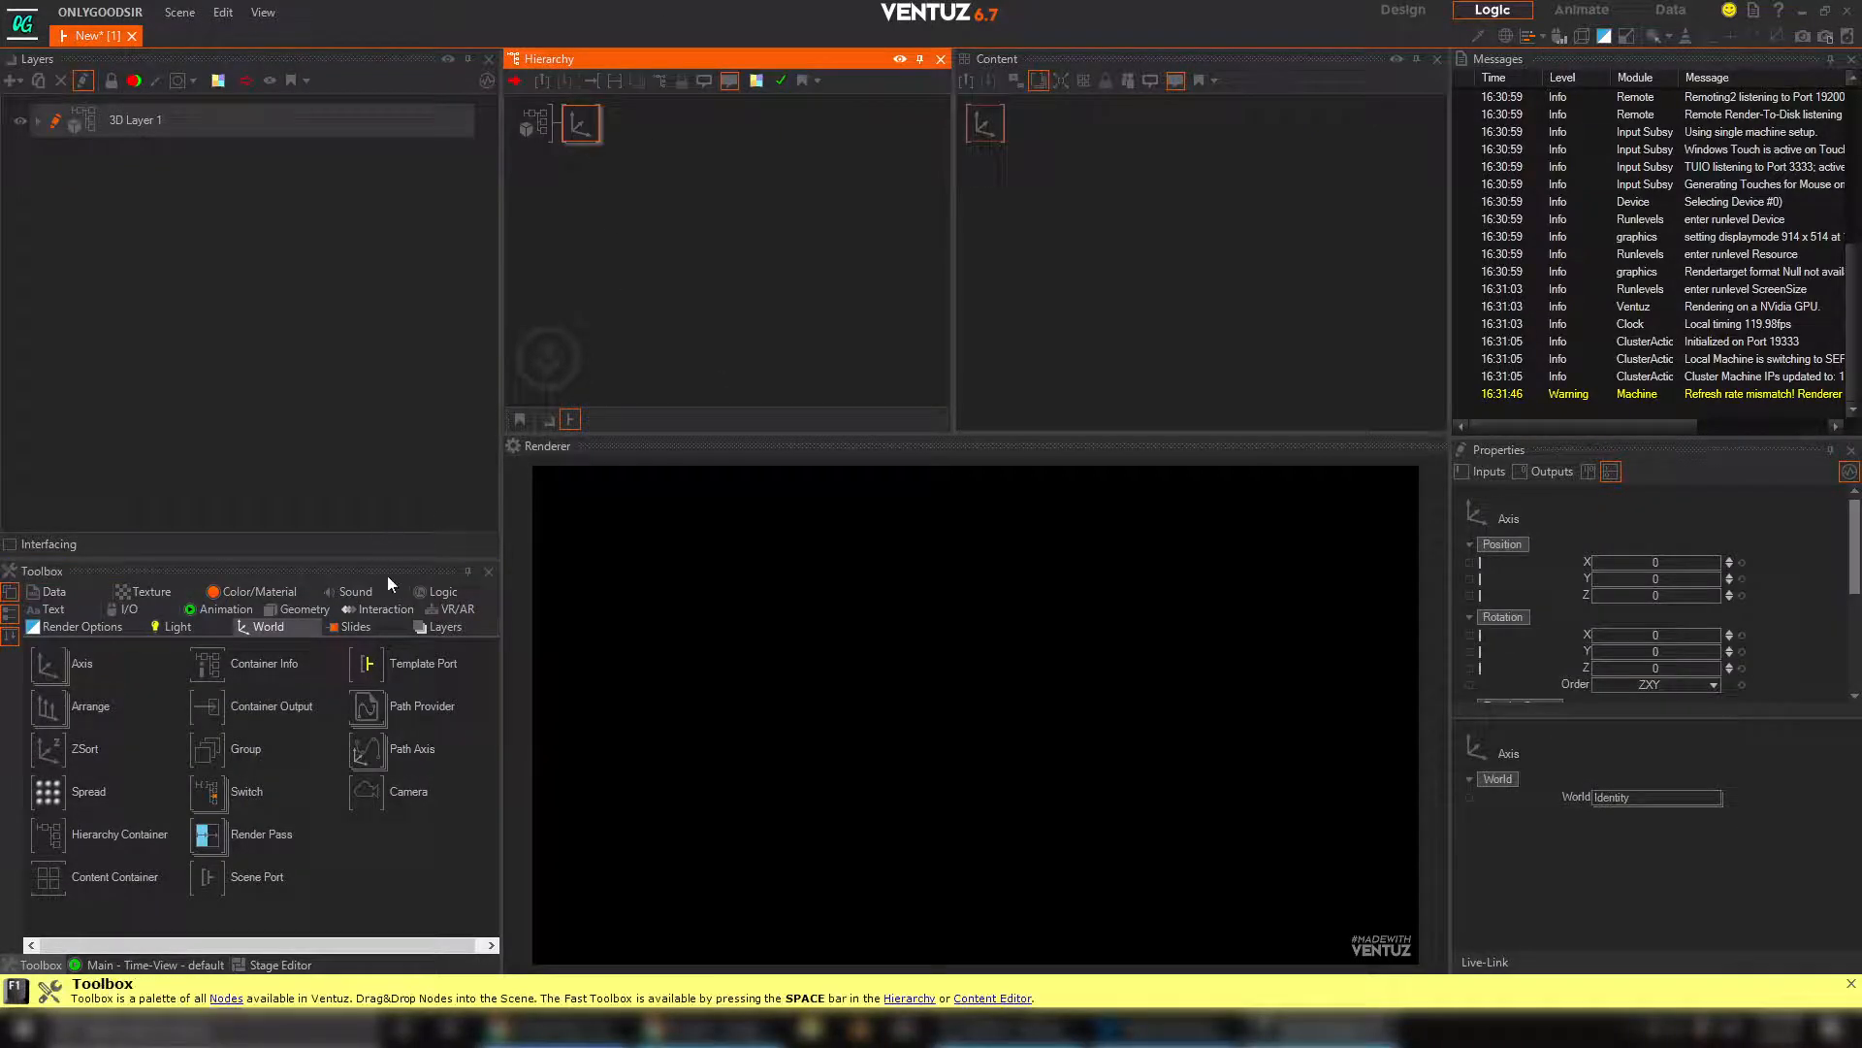
{"action": "left_click", "coordinate": [297, 612]}
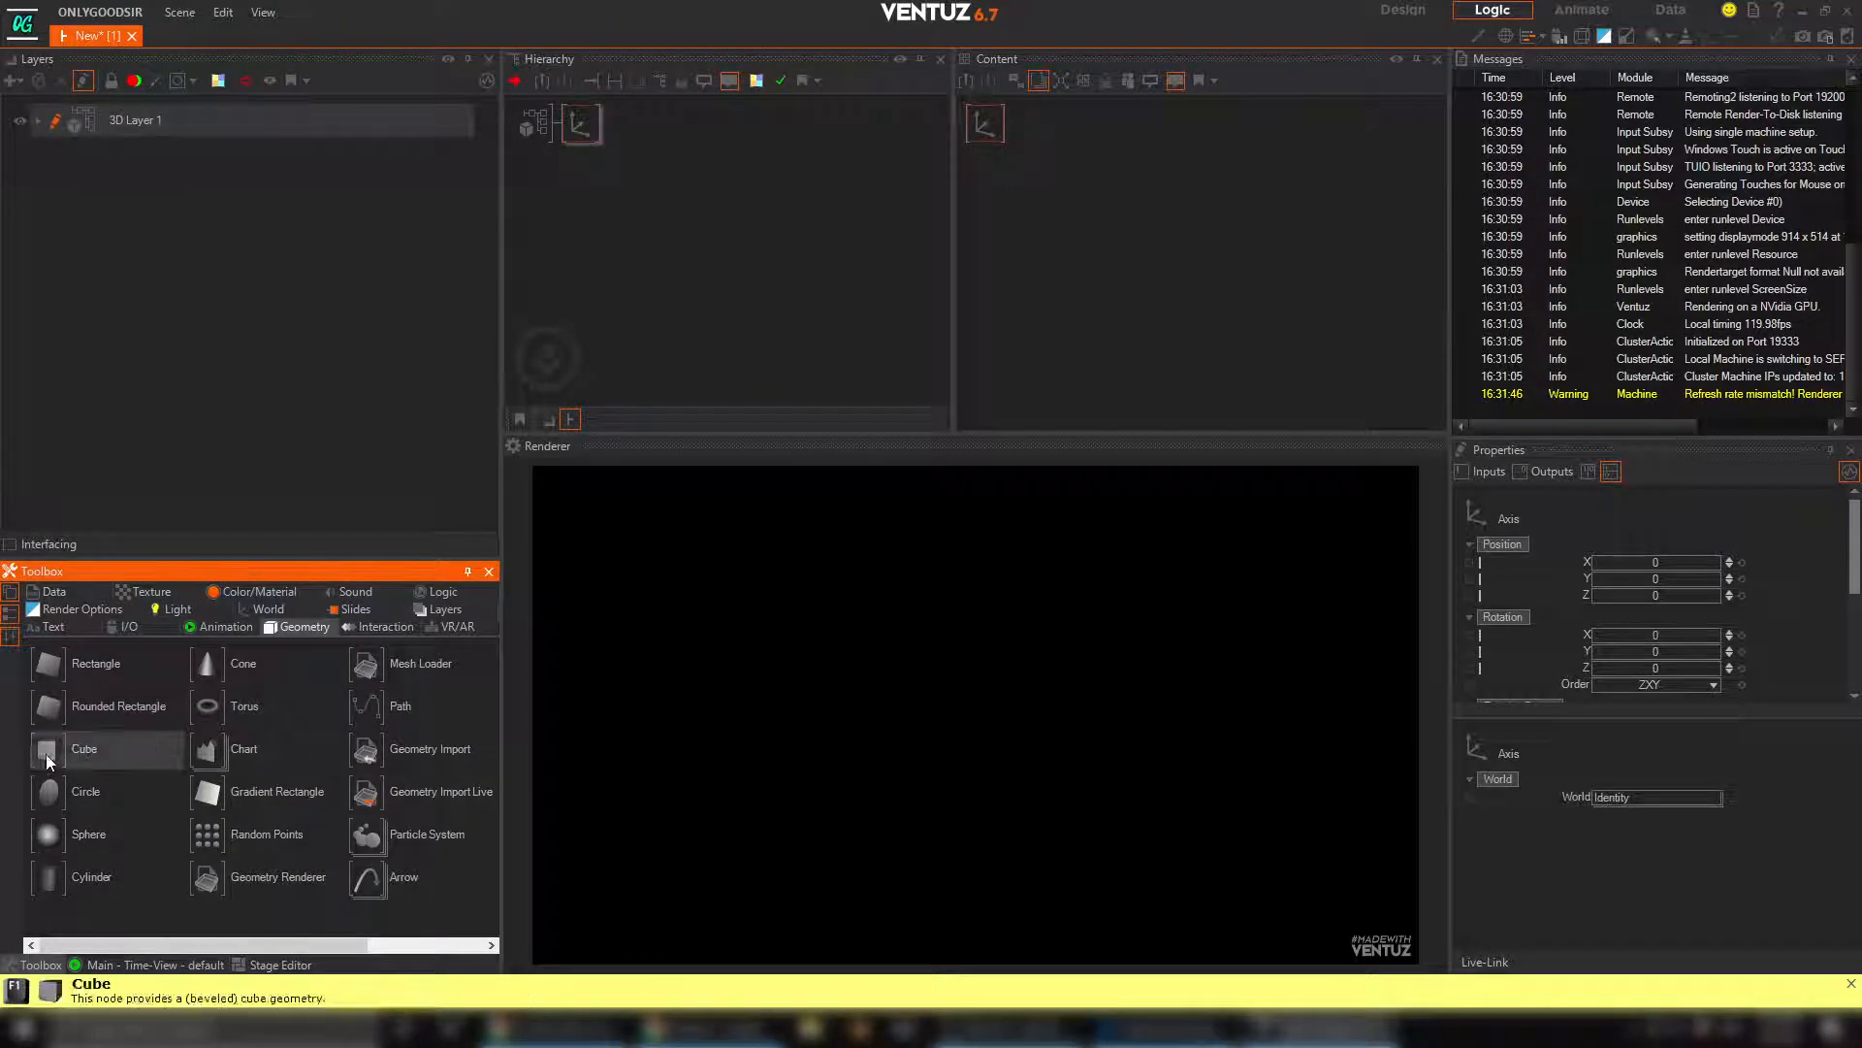
{"action": "left_click_drag", "start_coordinate": [572, 372], "coordinate": [580, 124]}
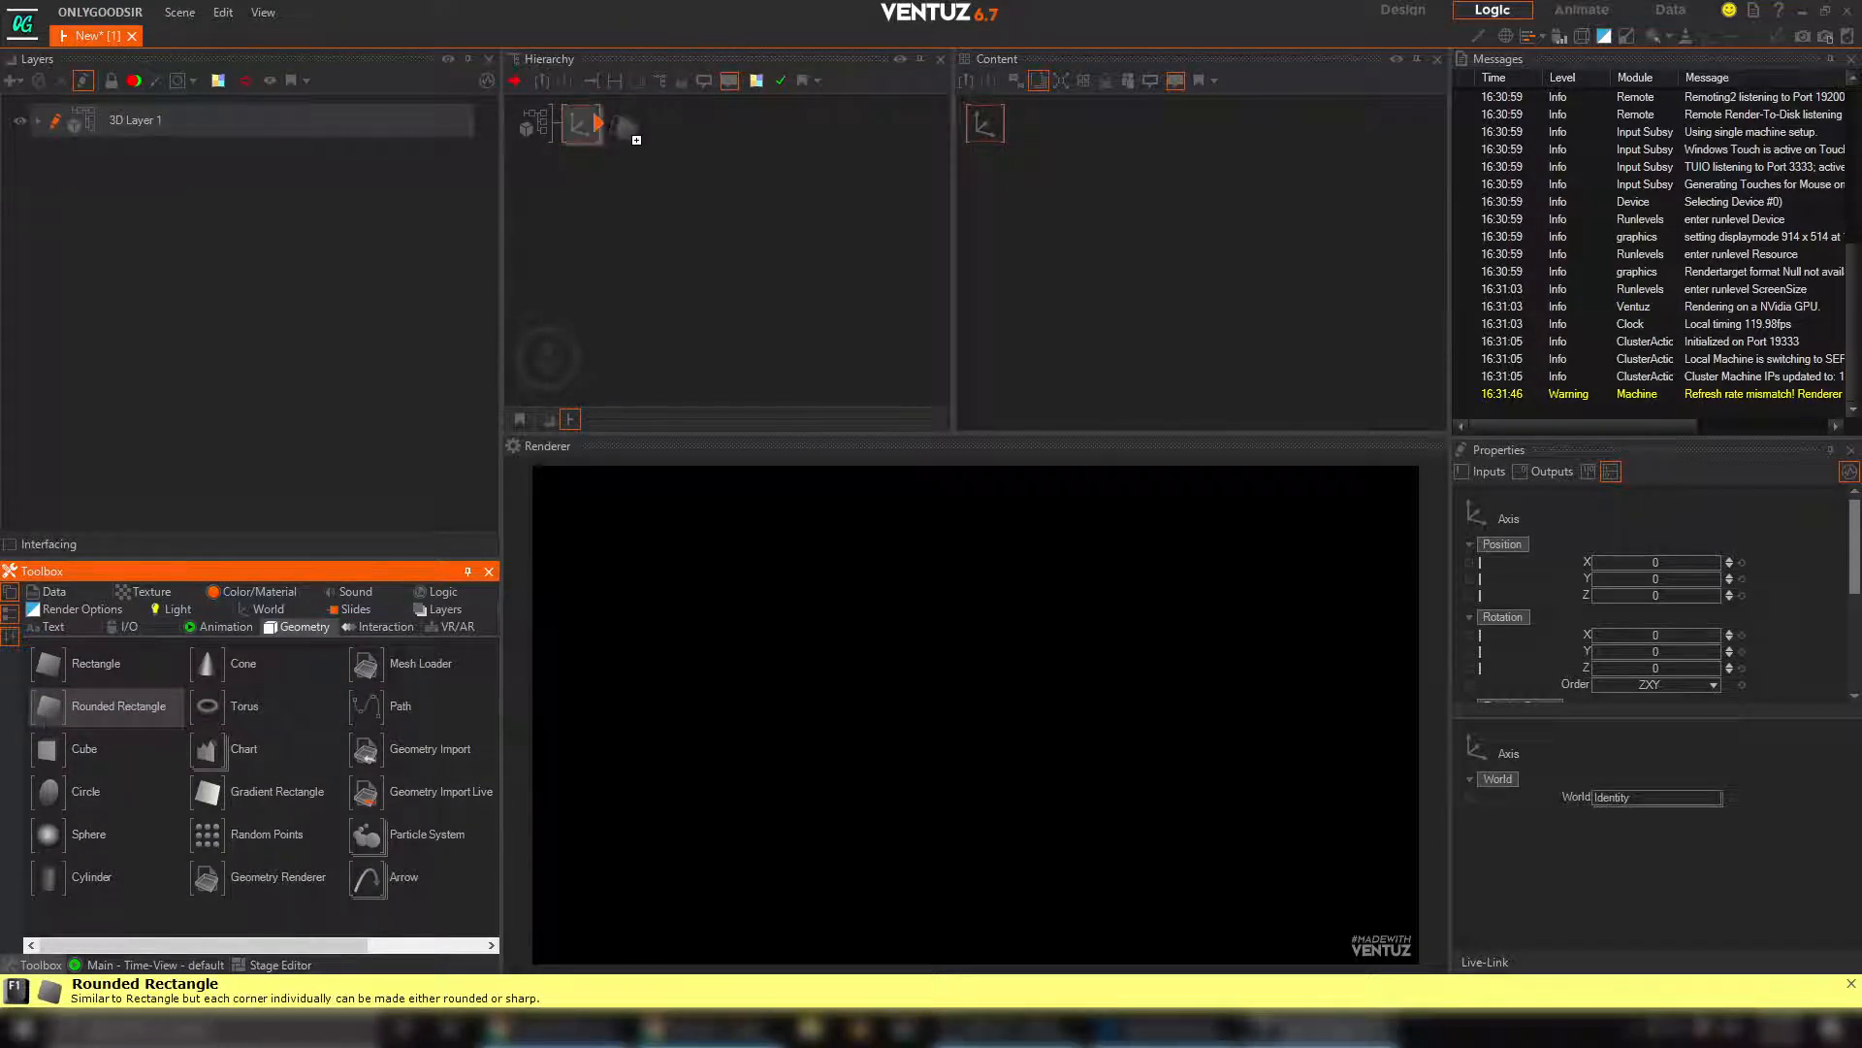
Close the Messages window, widen the Properties area, and set the Axis node's overall scaling factor to 11.6
{"action": "left_click", "coordinate": [579, 124]}
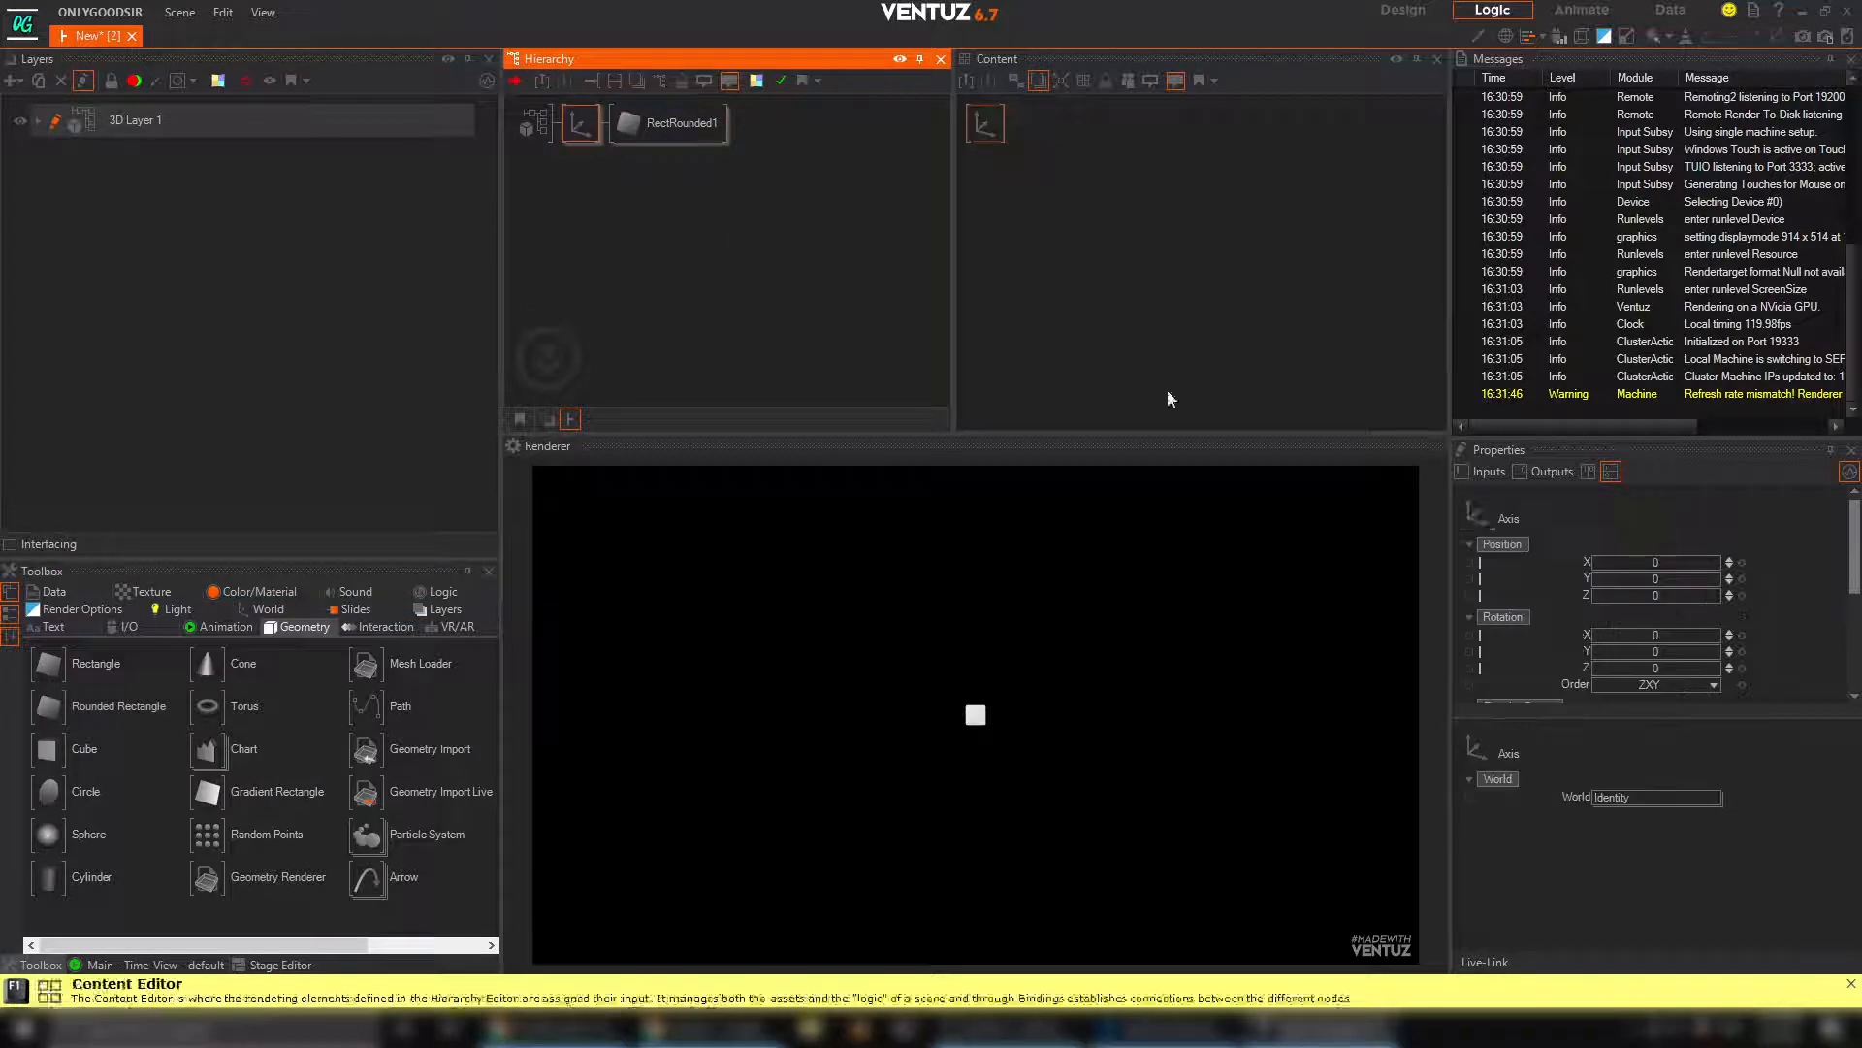
{"action": "left_click", "coordinate": [1850, 59]}
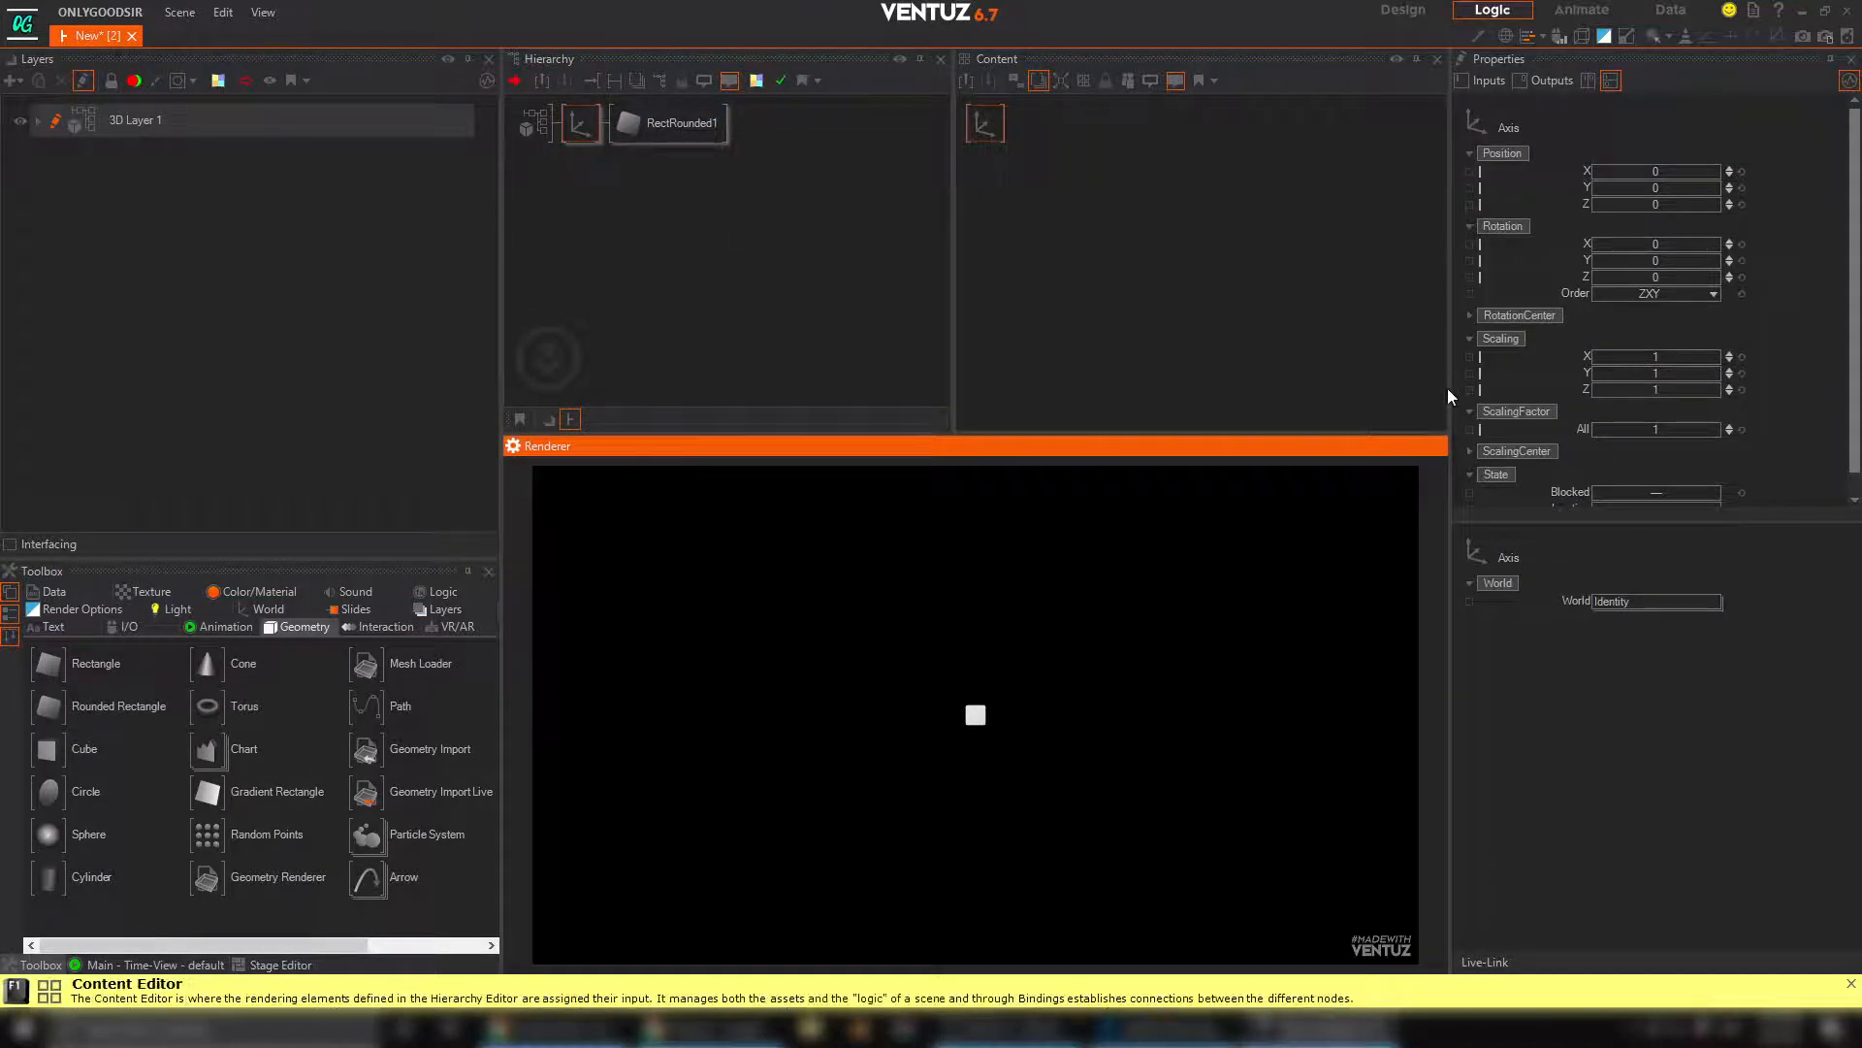
{"action": "left_click_drag", "start_coordinate": [1452, 382], "coordinate": [1353, 382]}
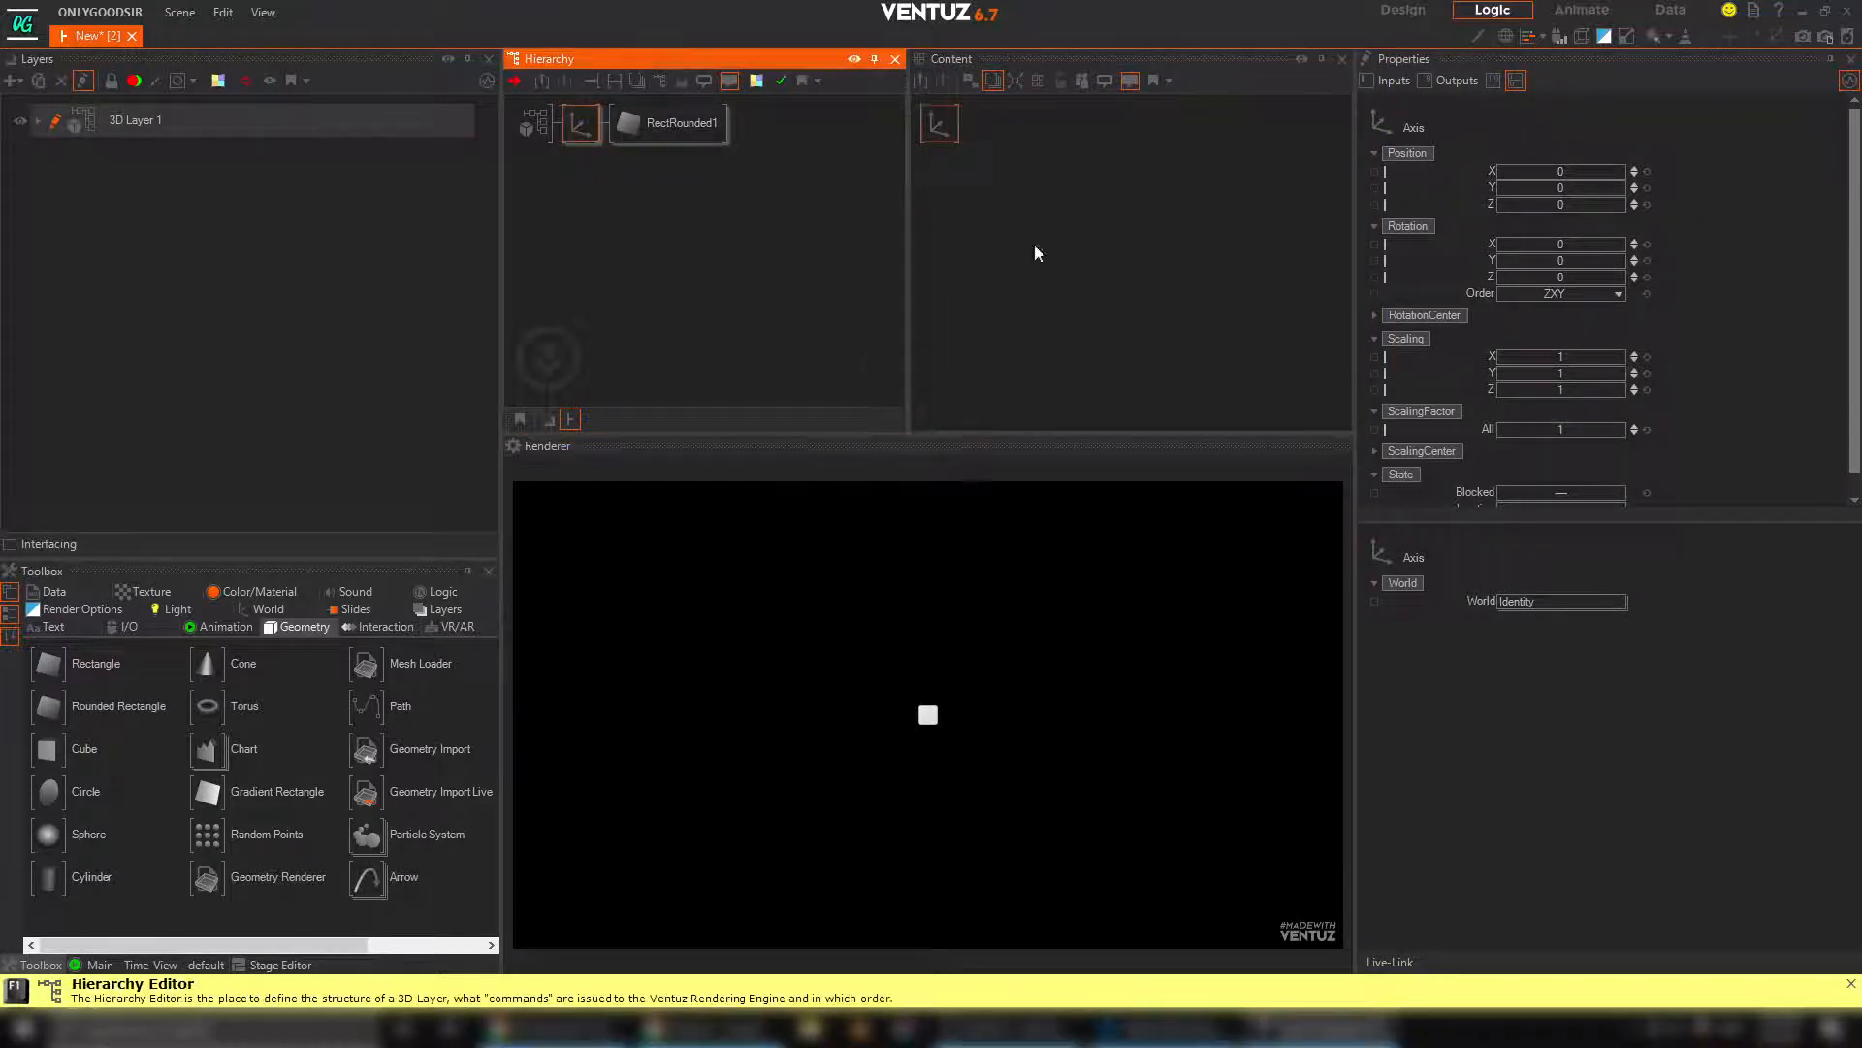
{"action": "left_click_drag", "start_coordinate": [1544, 430], "coordinate": [1617, 429]}
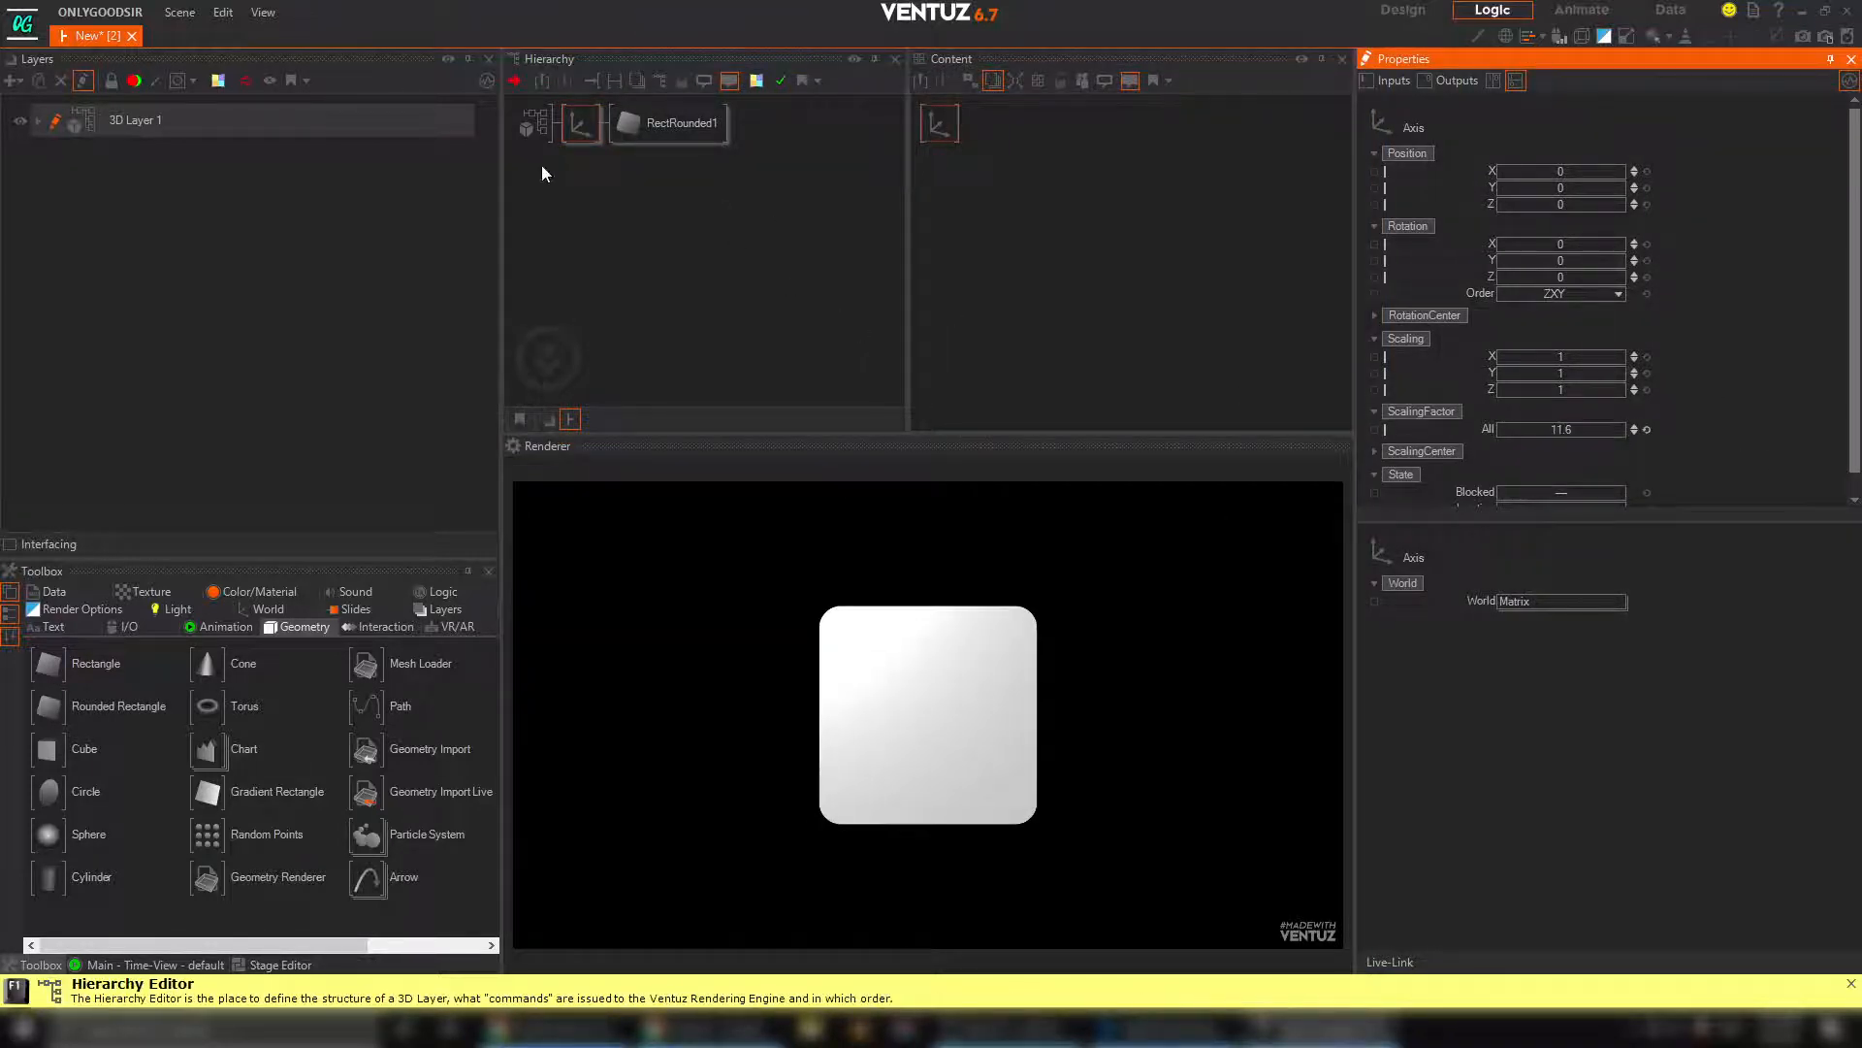
Insert a Color Solid material between the Axis and the rounded rectangle, and add a texture as its material stage
{"action": "left_click", "coordinate": [252, 588]}
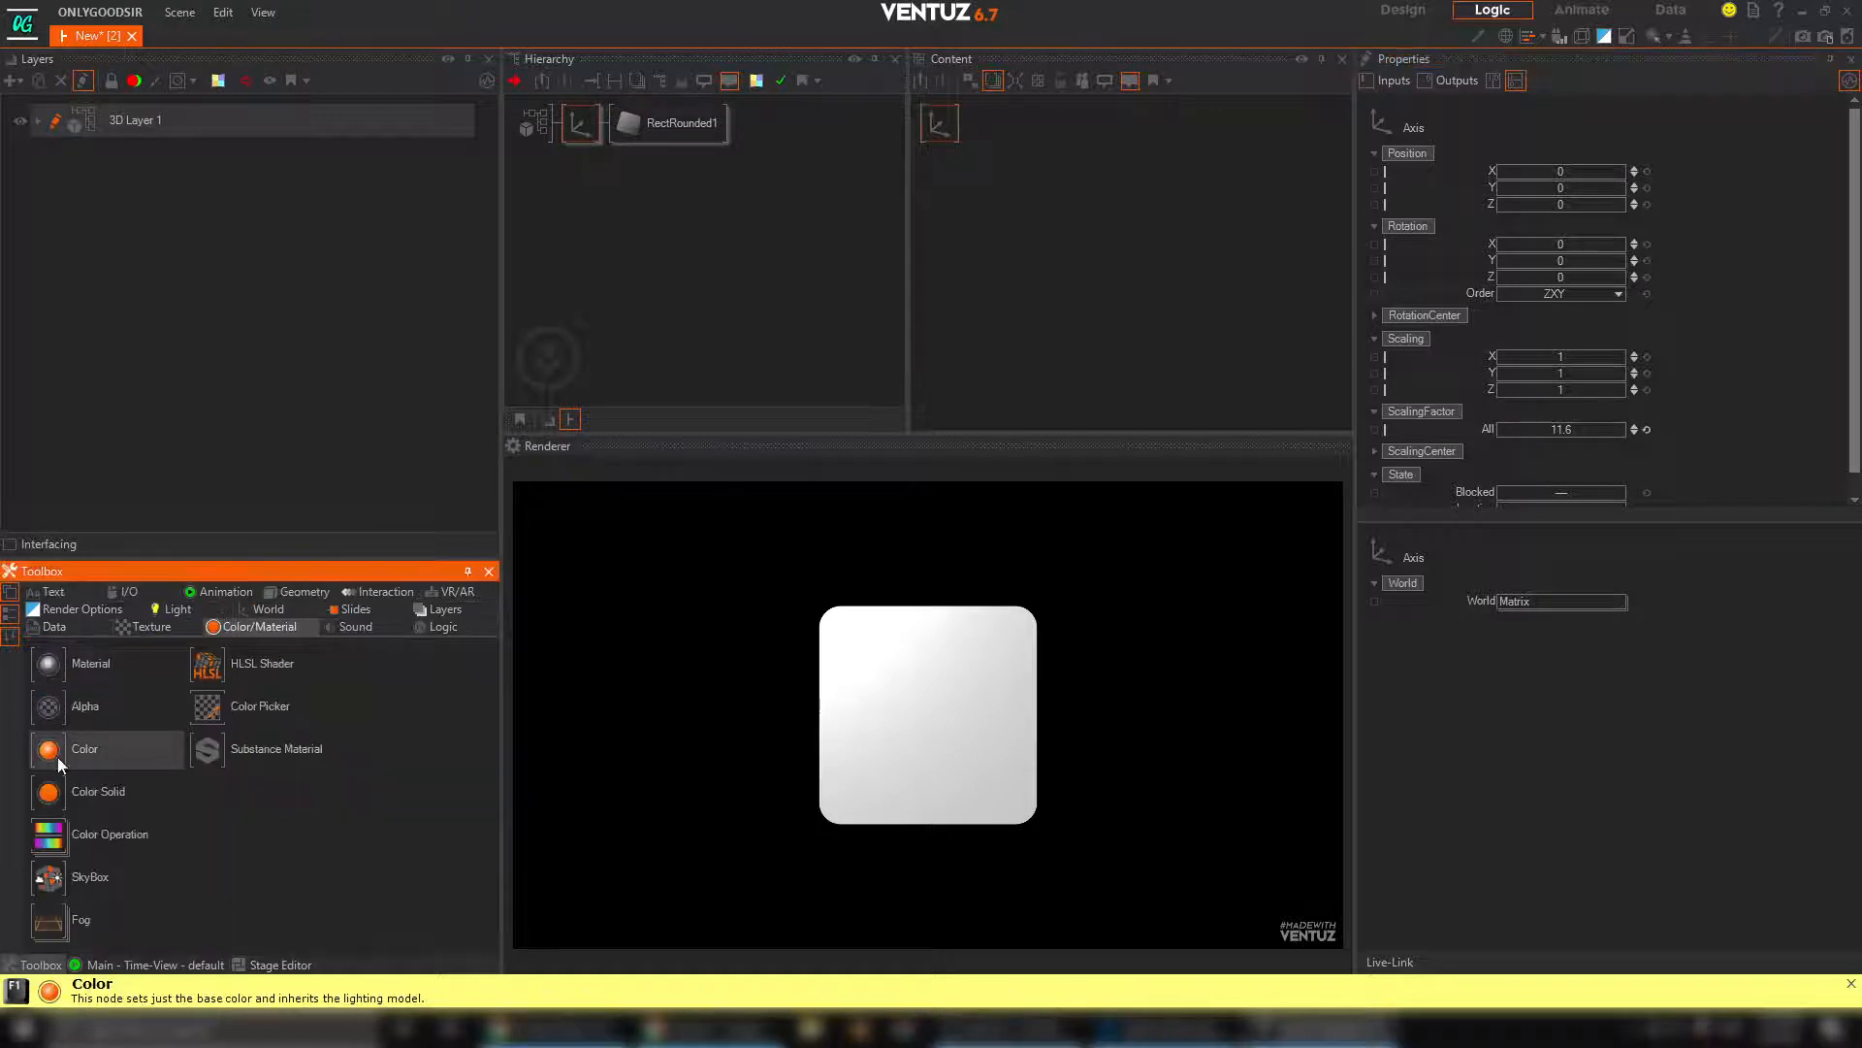
{"action": "left_click_drag", "start_coordinate": [62, 802], "coordinate": [617, 124]}
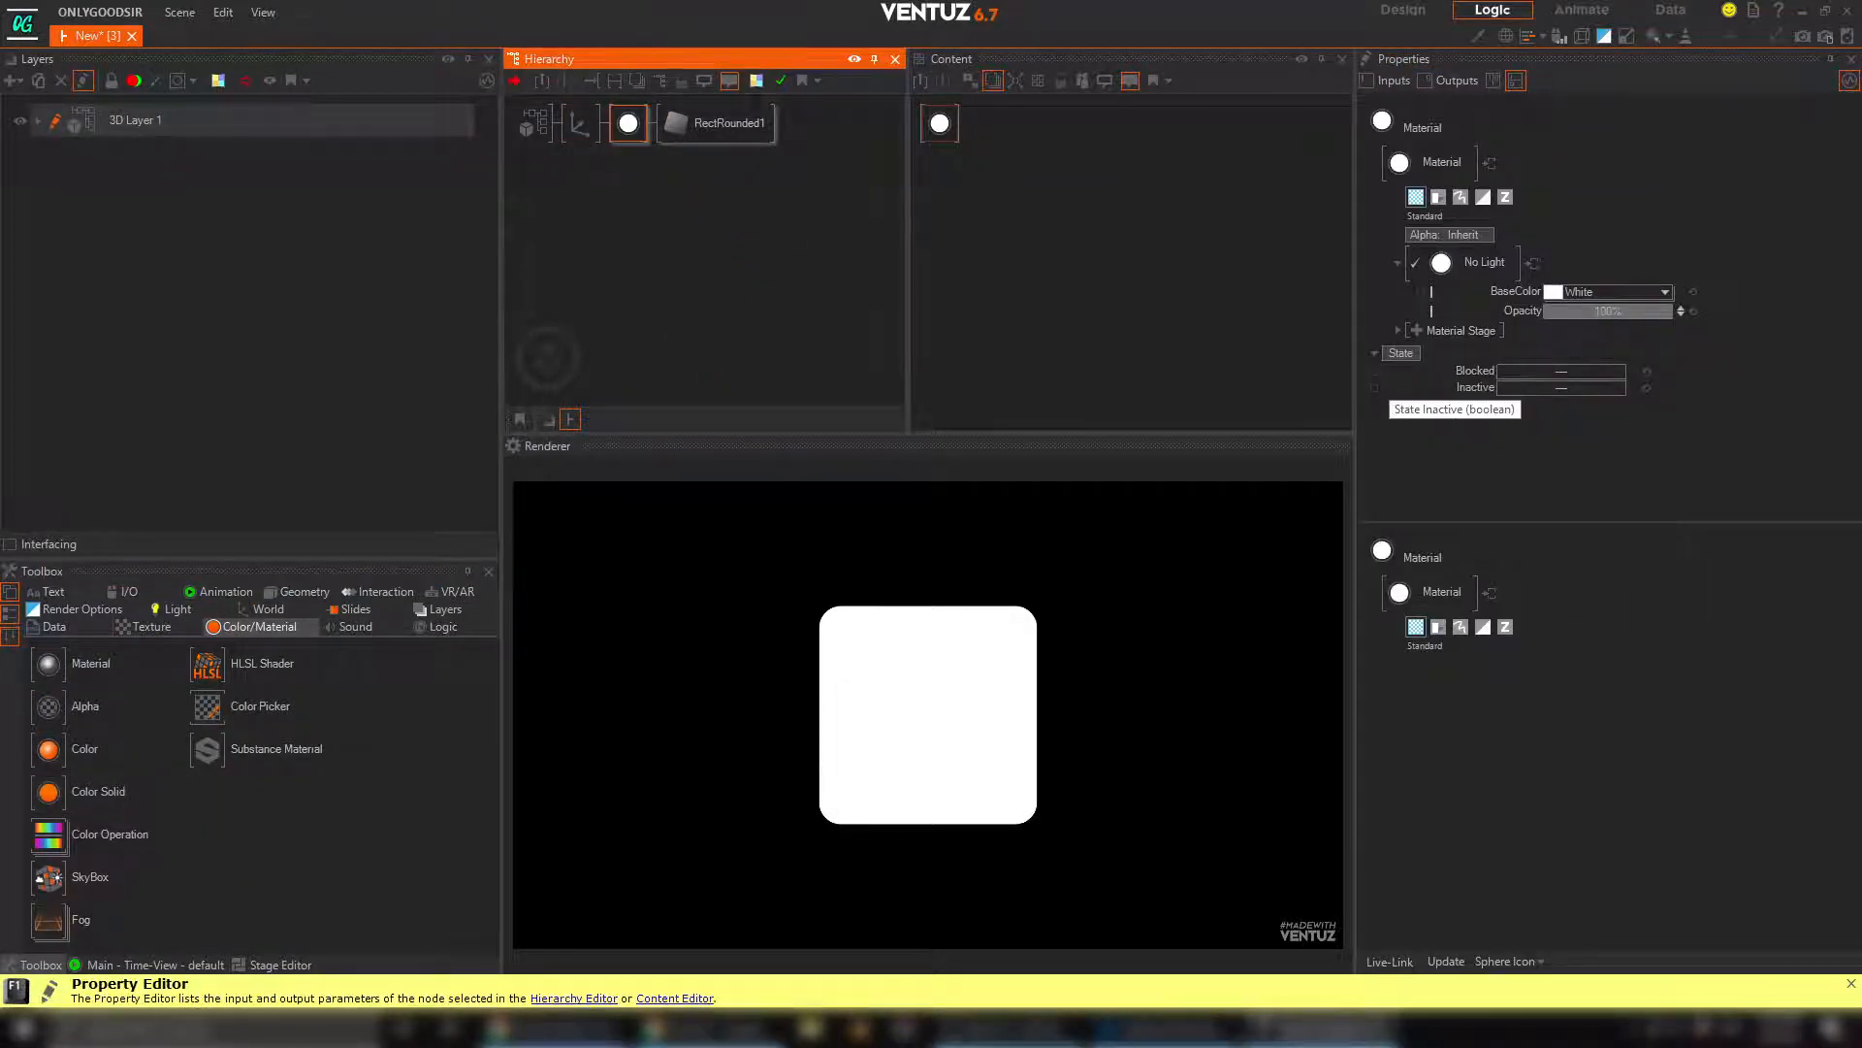
{"action": "key", "text": "alt+Tab"}
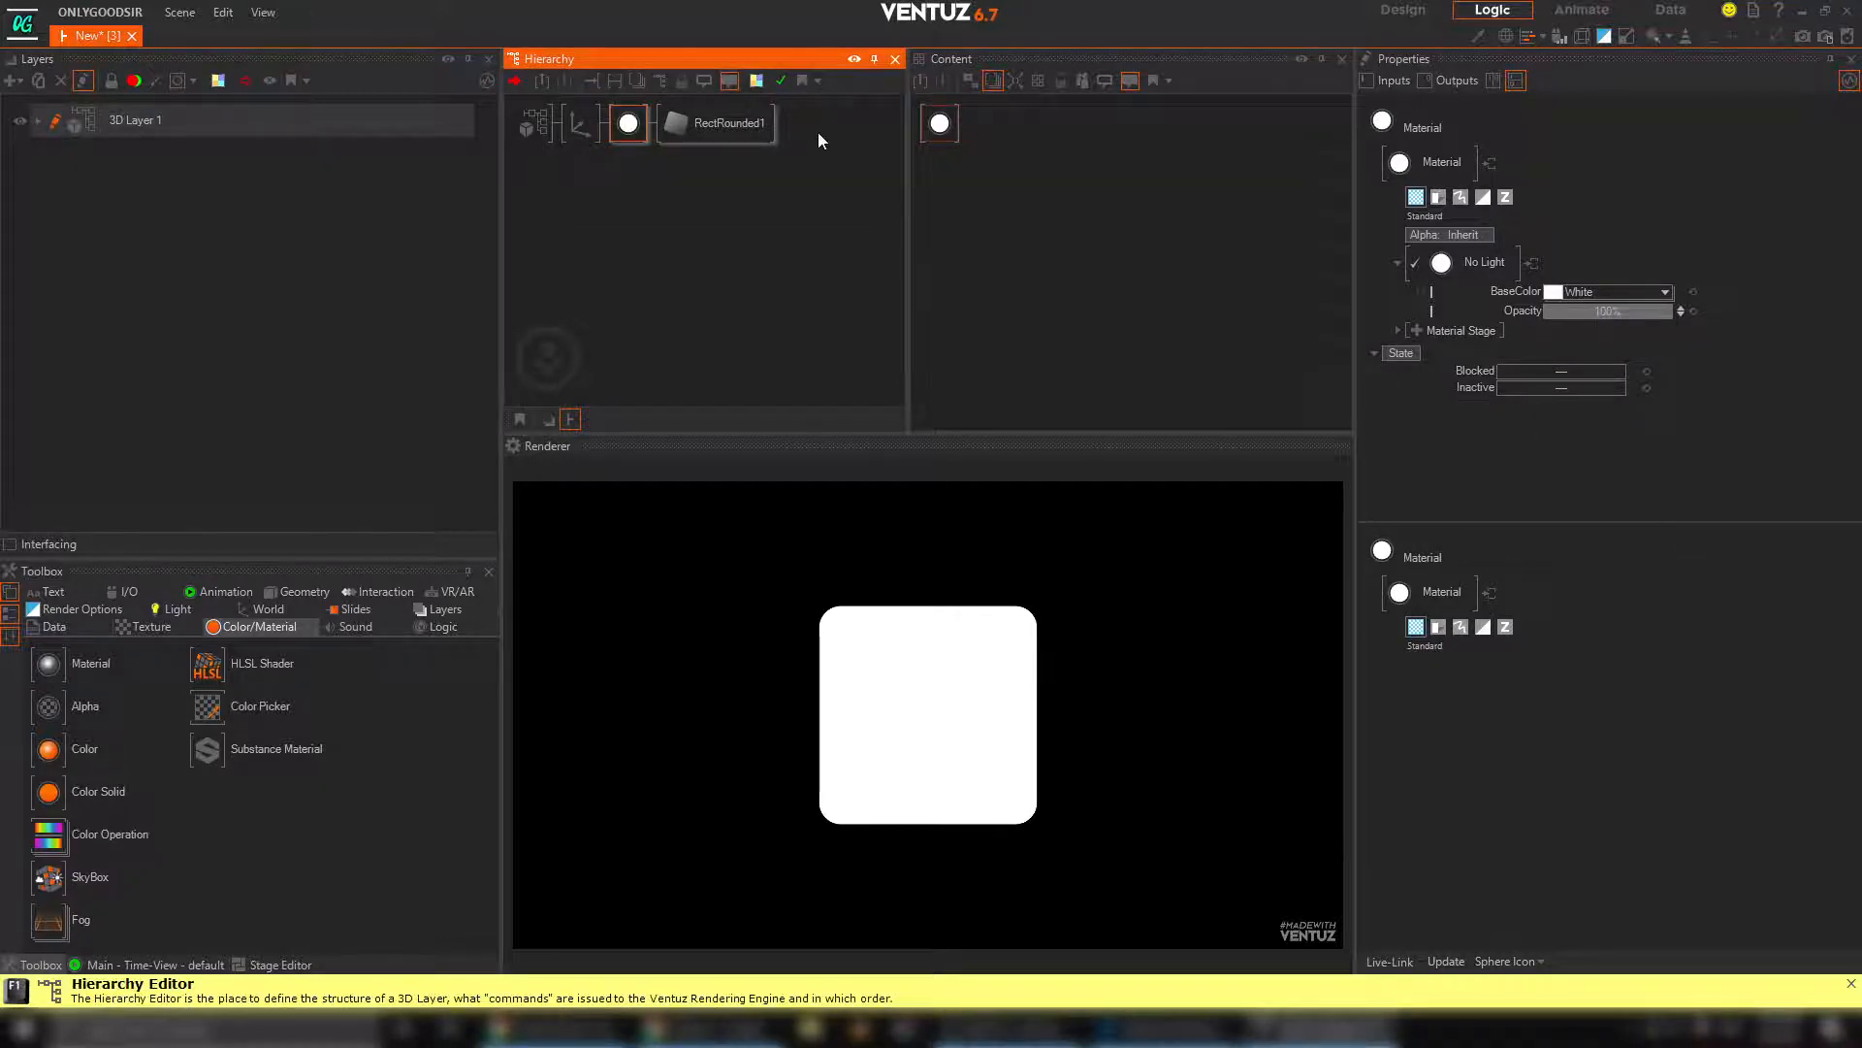
{"action": "left_click", "coordinate": [1417, 330]}
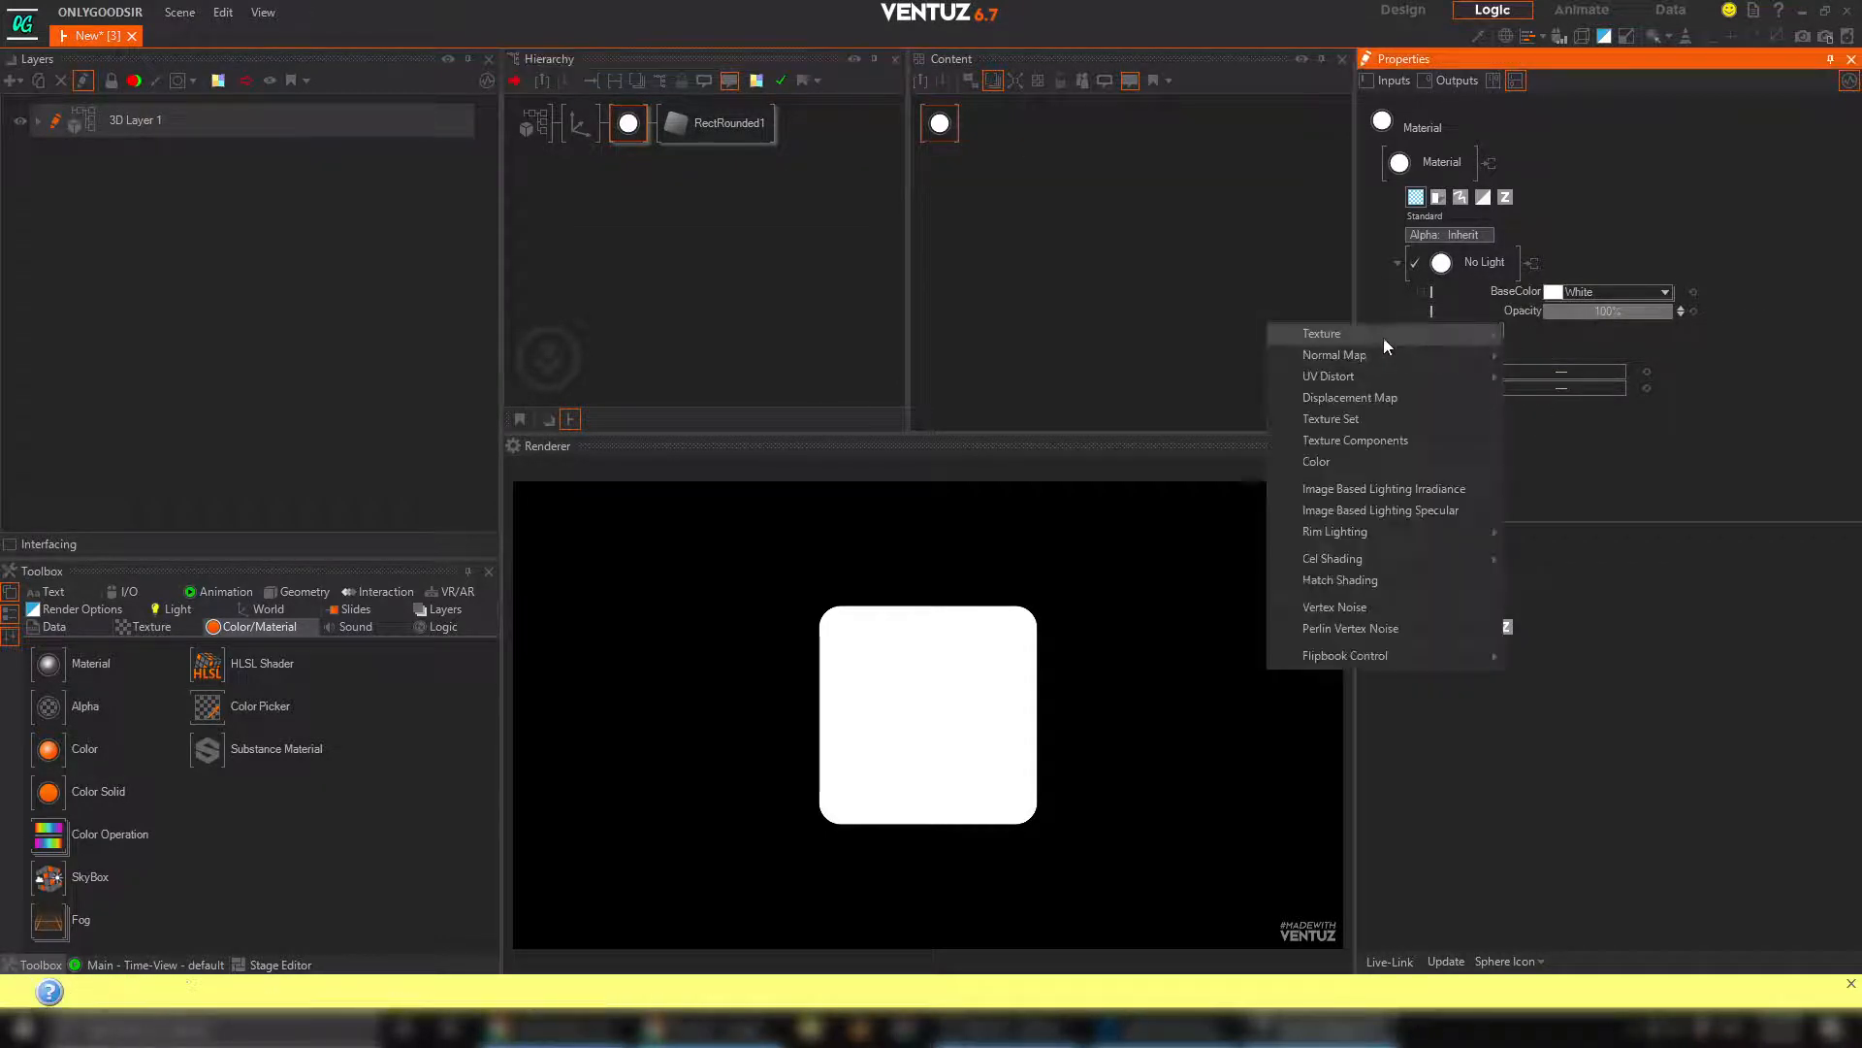
{"action": "mouse_move", "coordinate": [1383, 335]}
{"action": "left_click", "coordinate": [1601, 384]}
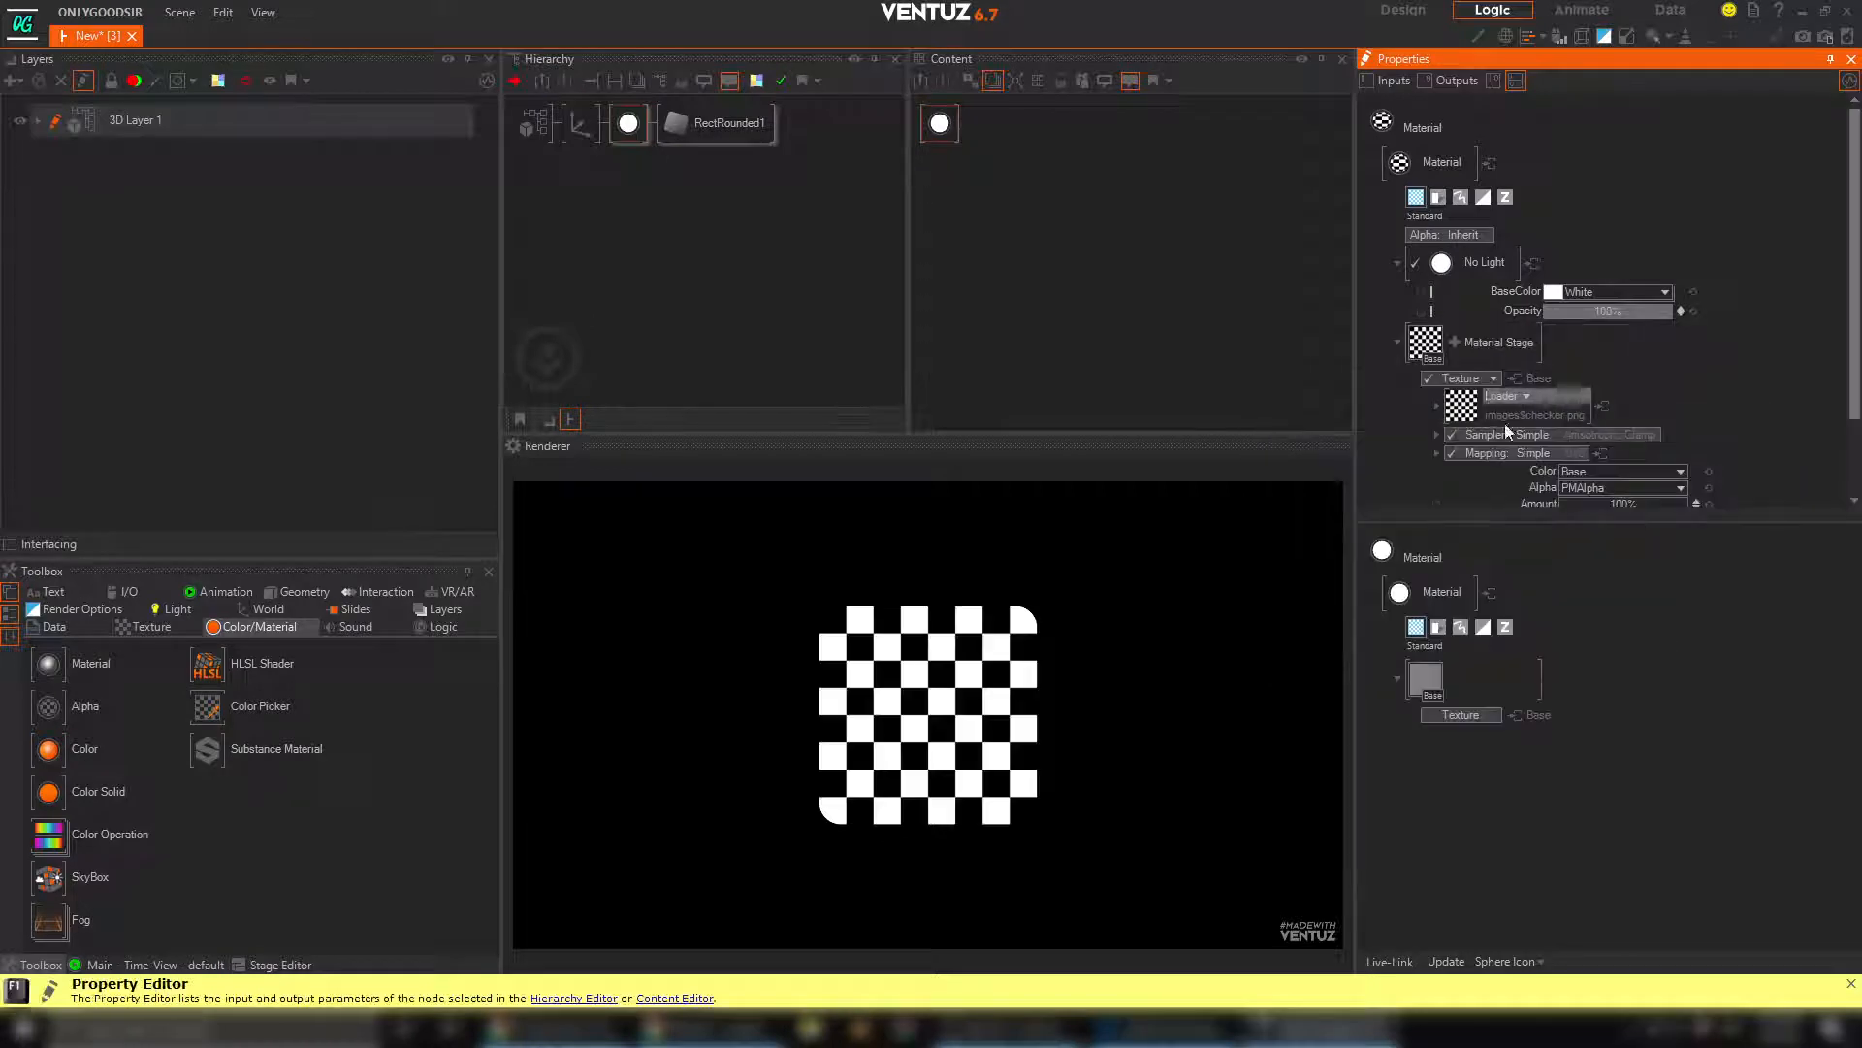
Load liquid1.png from the Desktop as the material's texture image
{"action": "left_click", "coordinate": [1468, 412]}
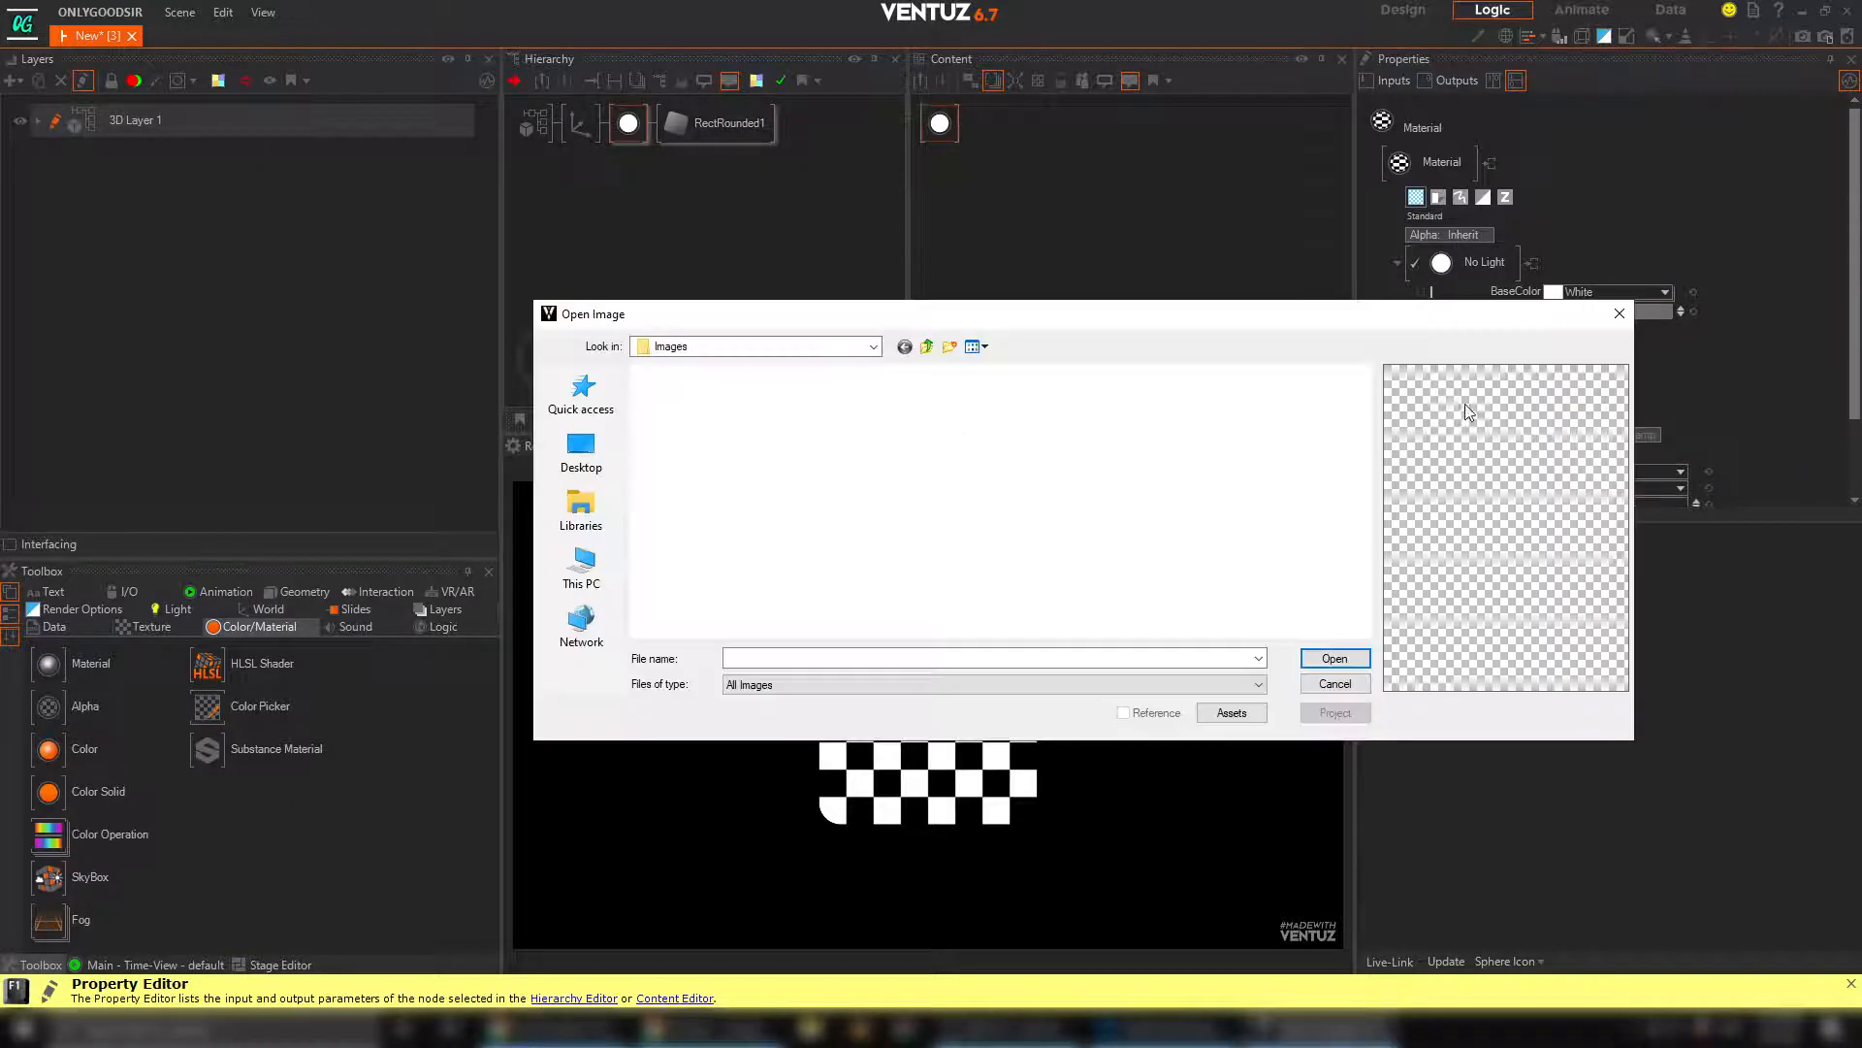
{"action": "left_click", "coordinate": [581, 452]}
{"action": "type", "text": "li"}
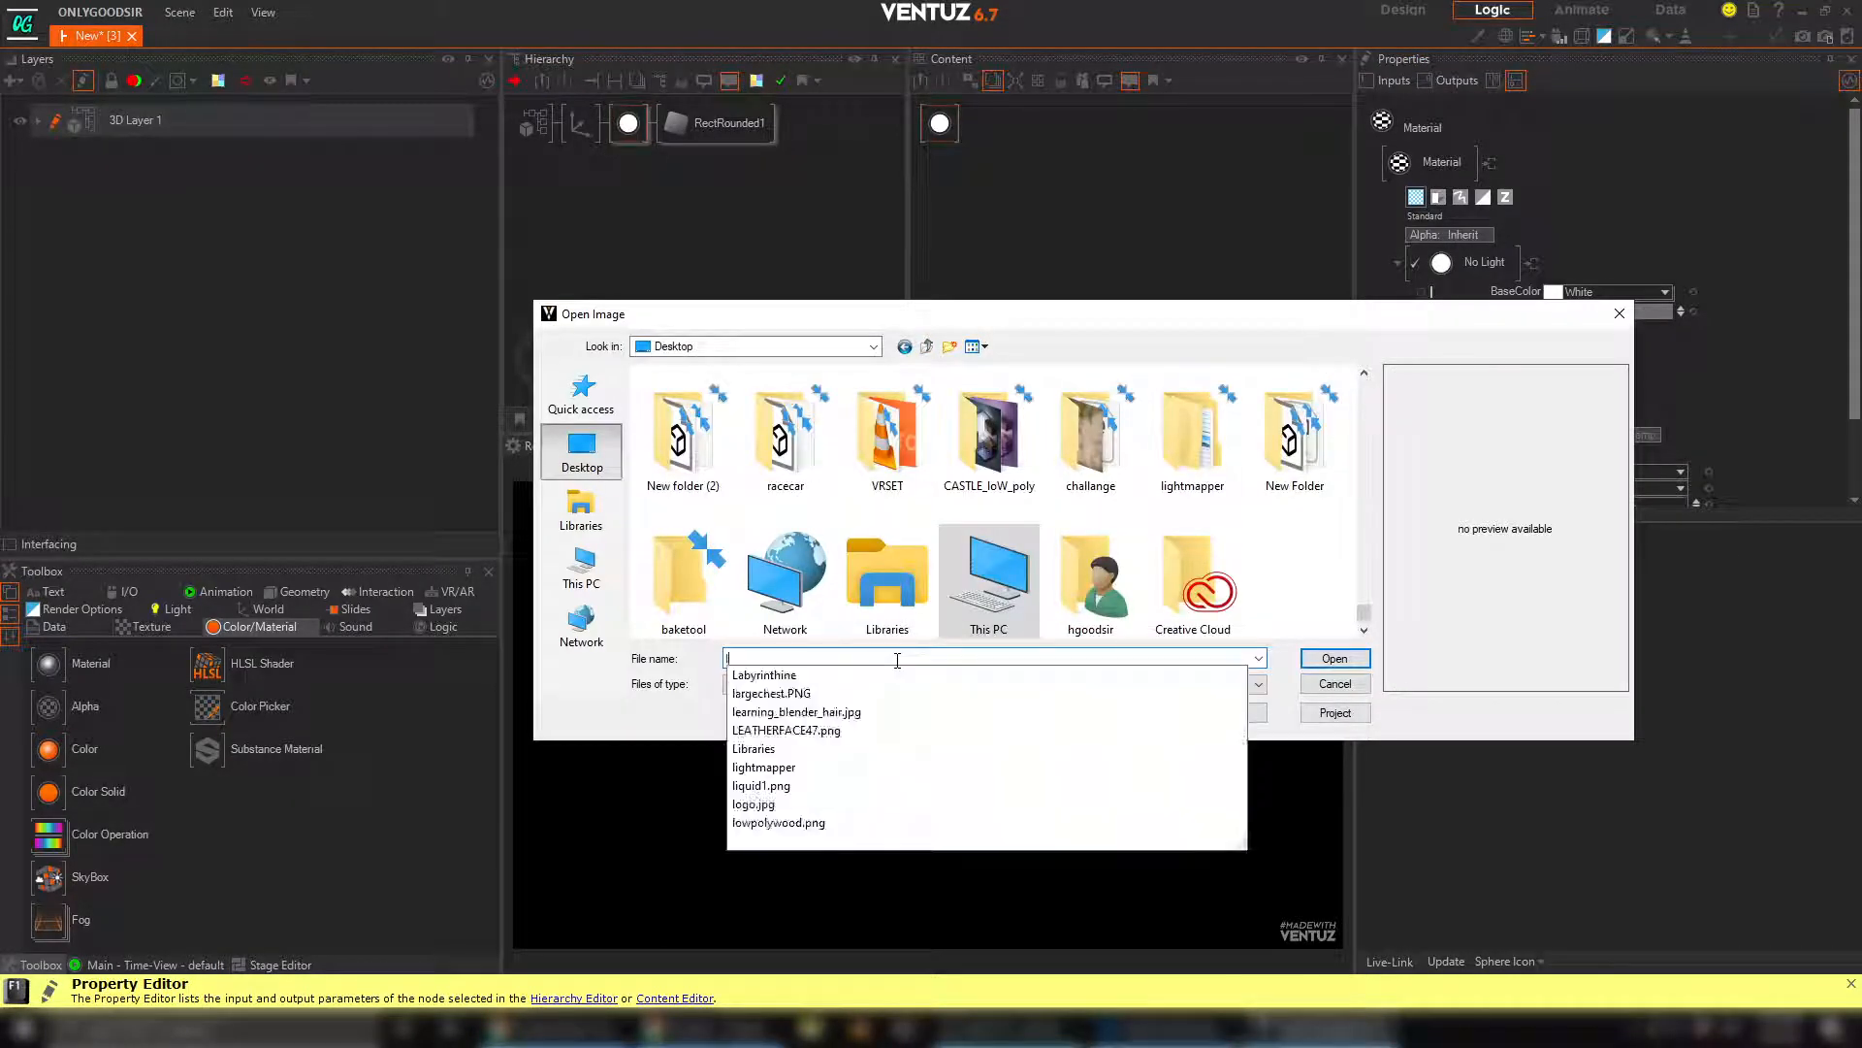
{"action": "key", "text": "Down"}
{"action": "key", "text": "Down"}
{"action": "key", "text": "Down"}
{"action": "key", "text": "Return"}
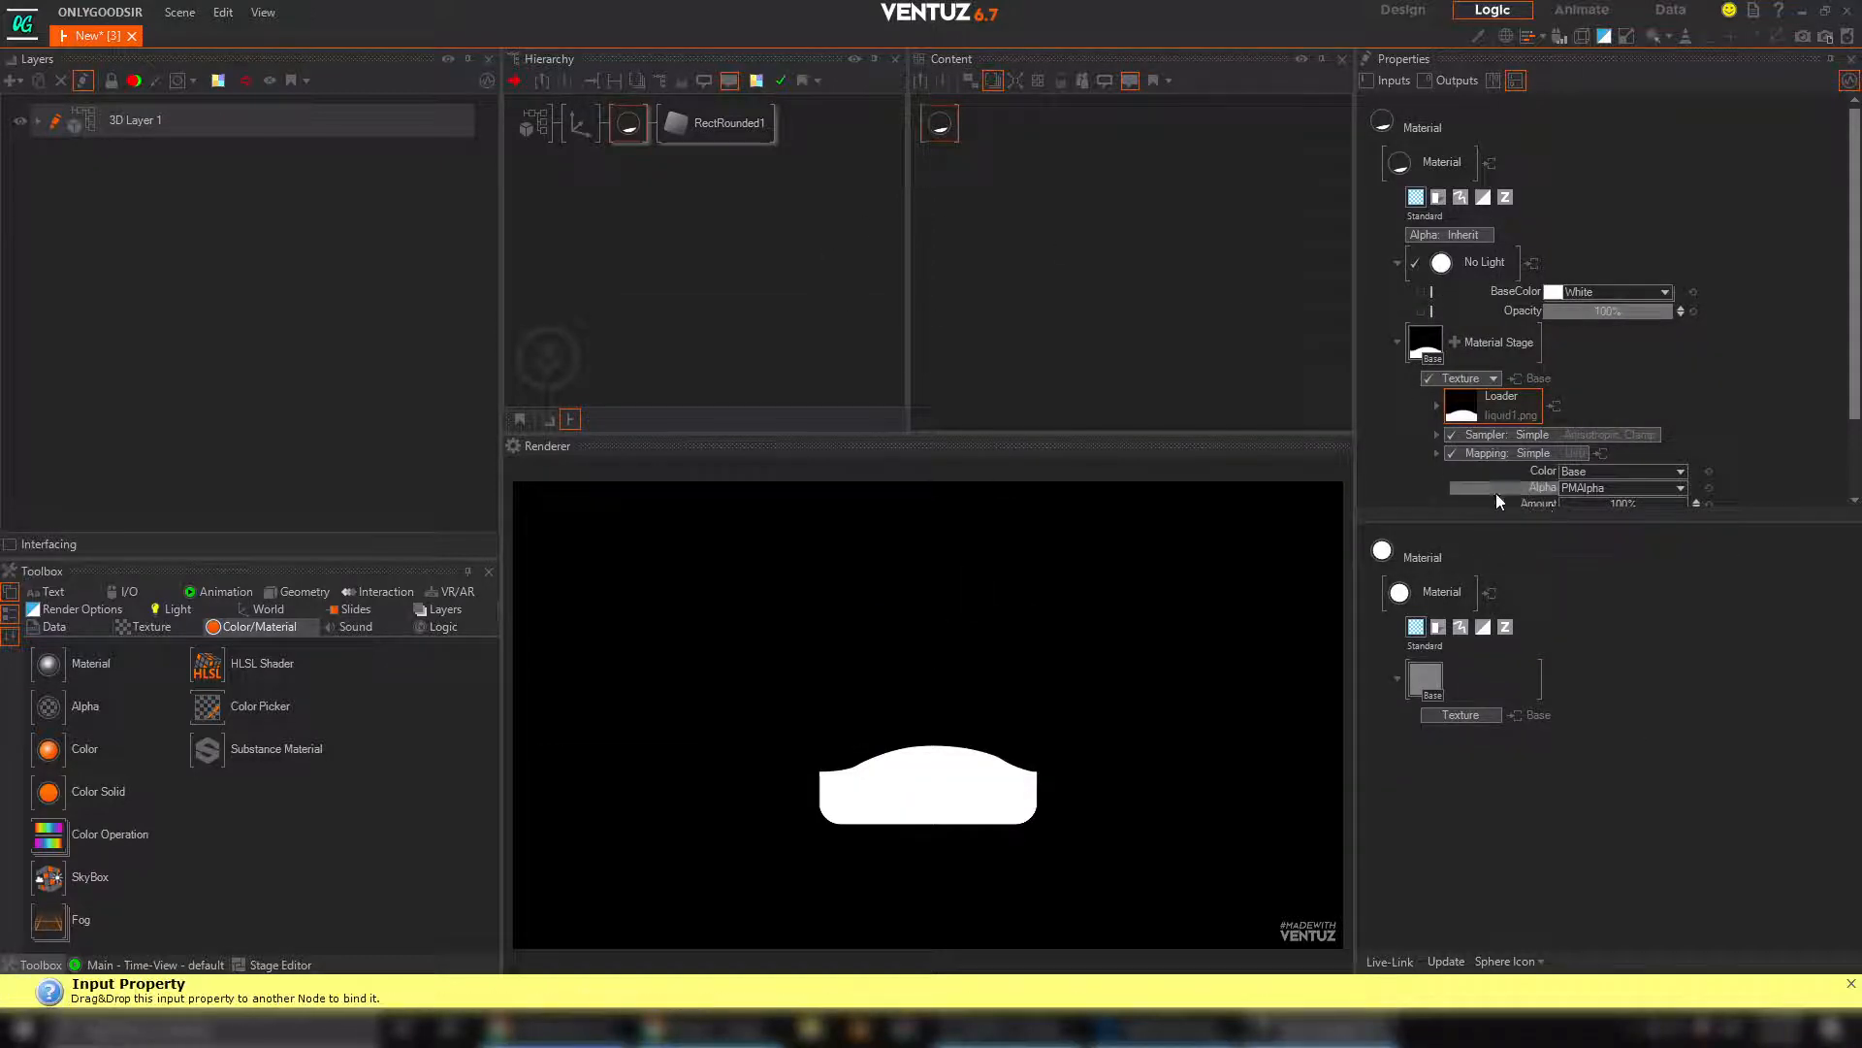
Change the texture's mapping to 2D Mapping and shift it to PositionX -0.17 and PositionY 0.29
{"action": "scroll", "coordinate": [1705, 416], "scroll_direction": "down", "scroll_amount": 2}
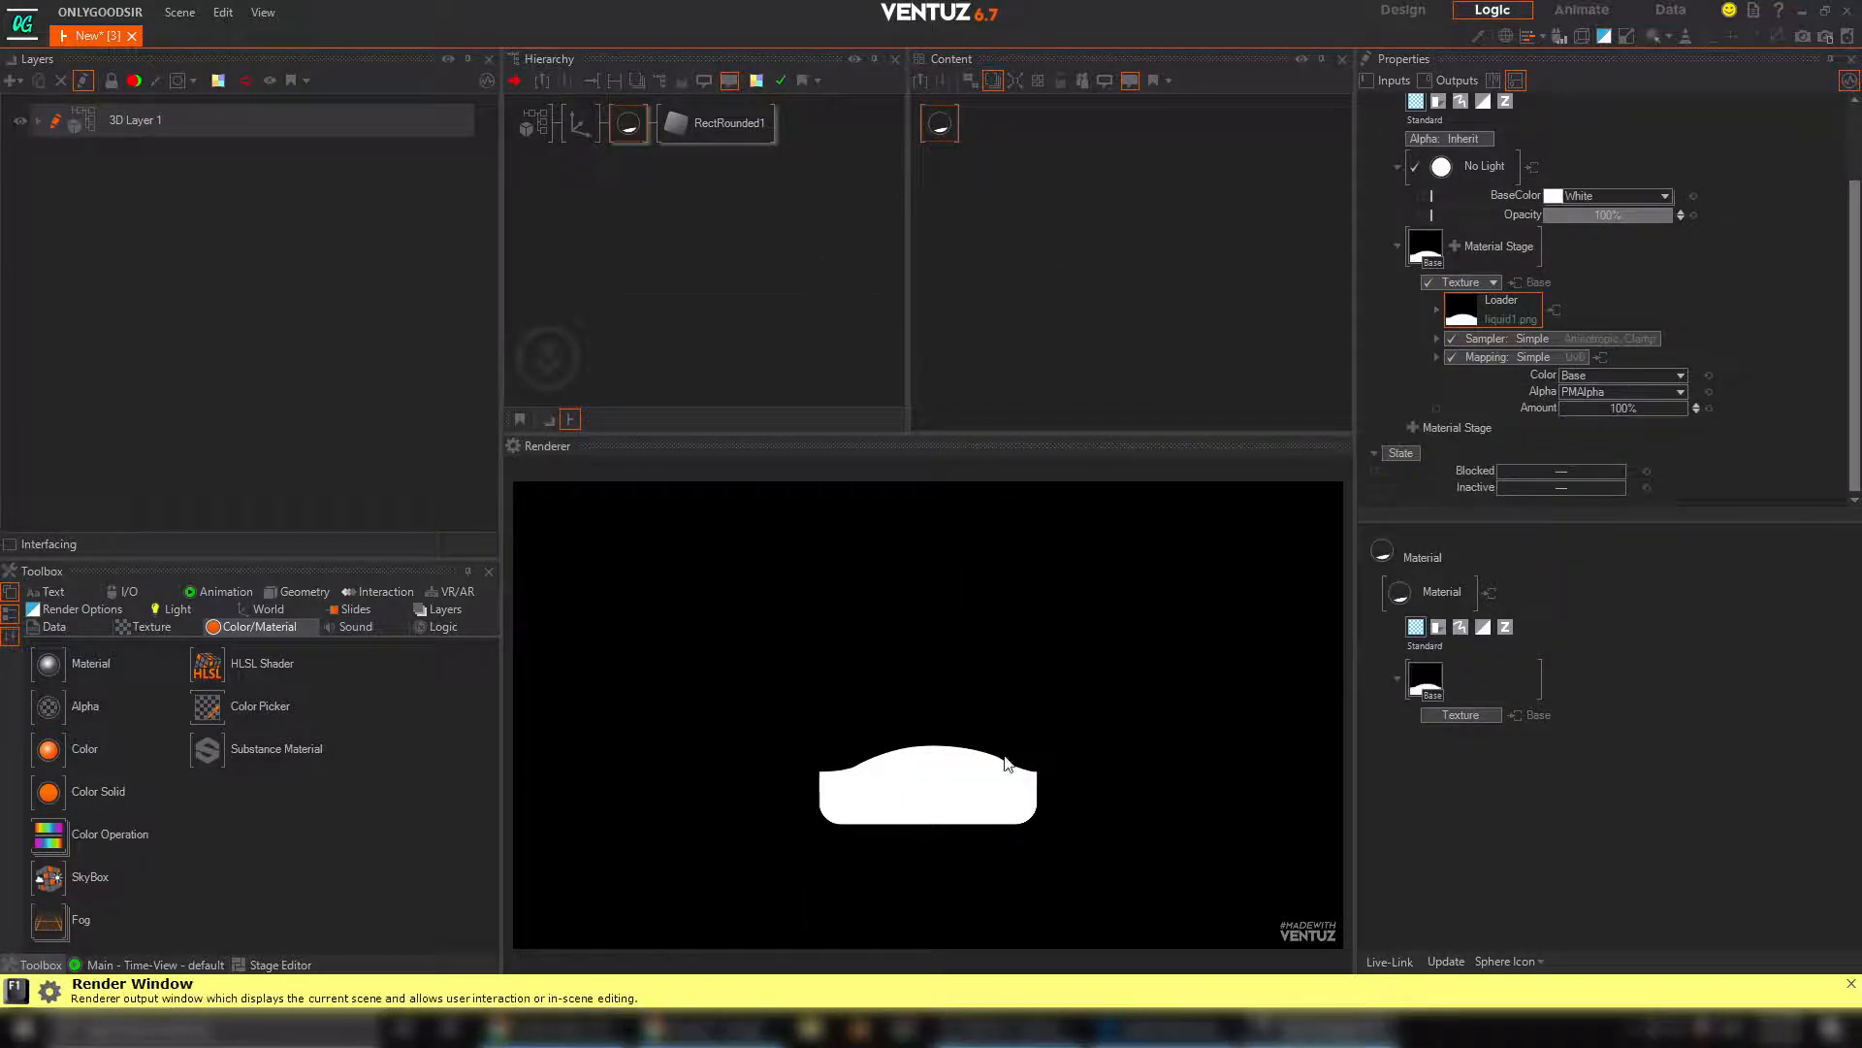
{"action": "left_click", "coordinate": [1438, 358]}
{"action": "left_click", "coordinate": [1555, 340]}
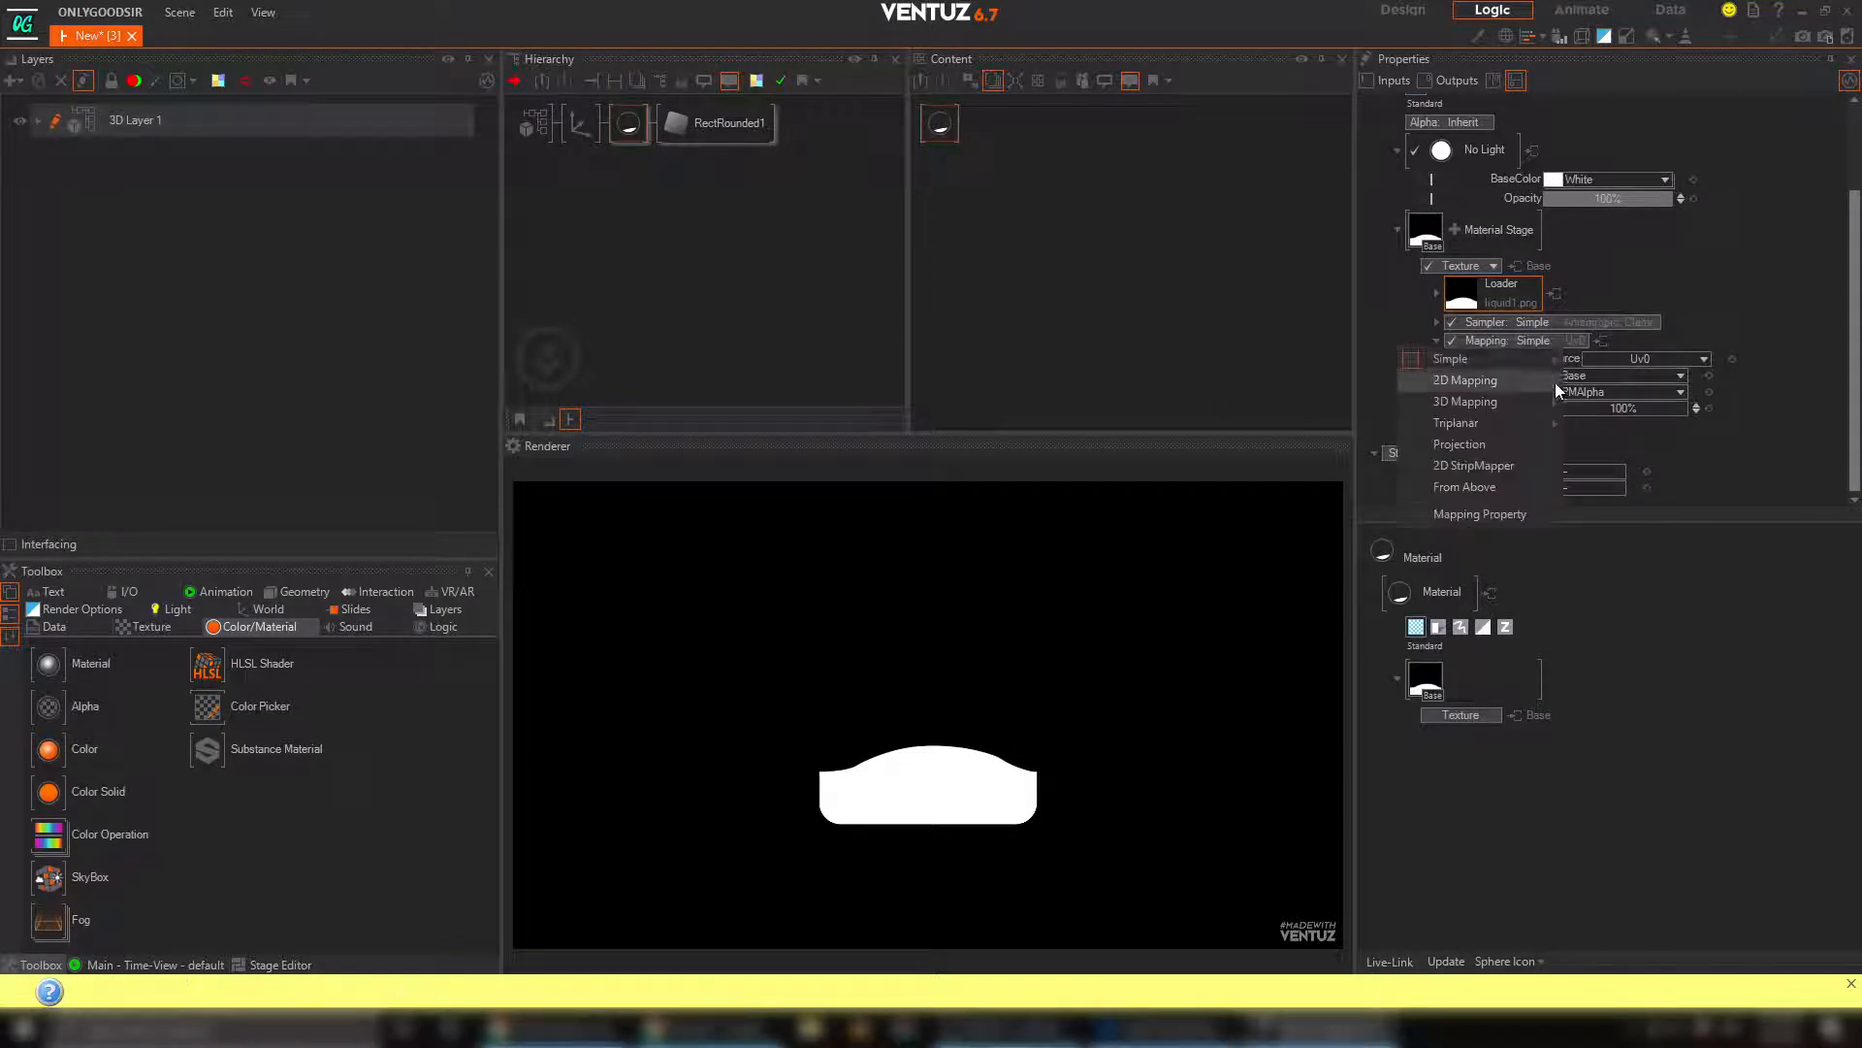
{"action": "mouse_move", "coordinate": [1510, 386]}
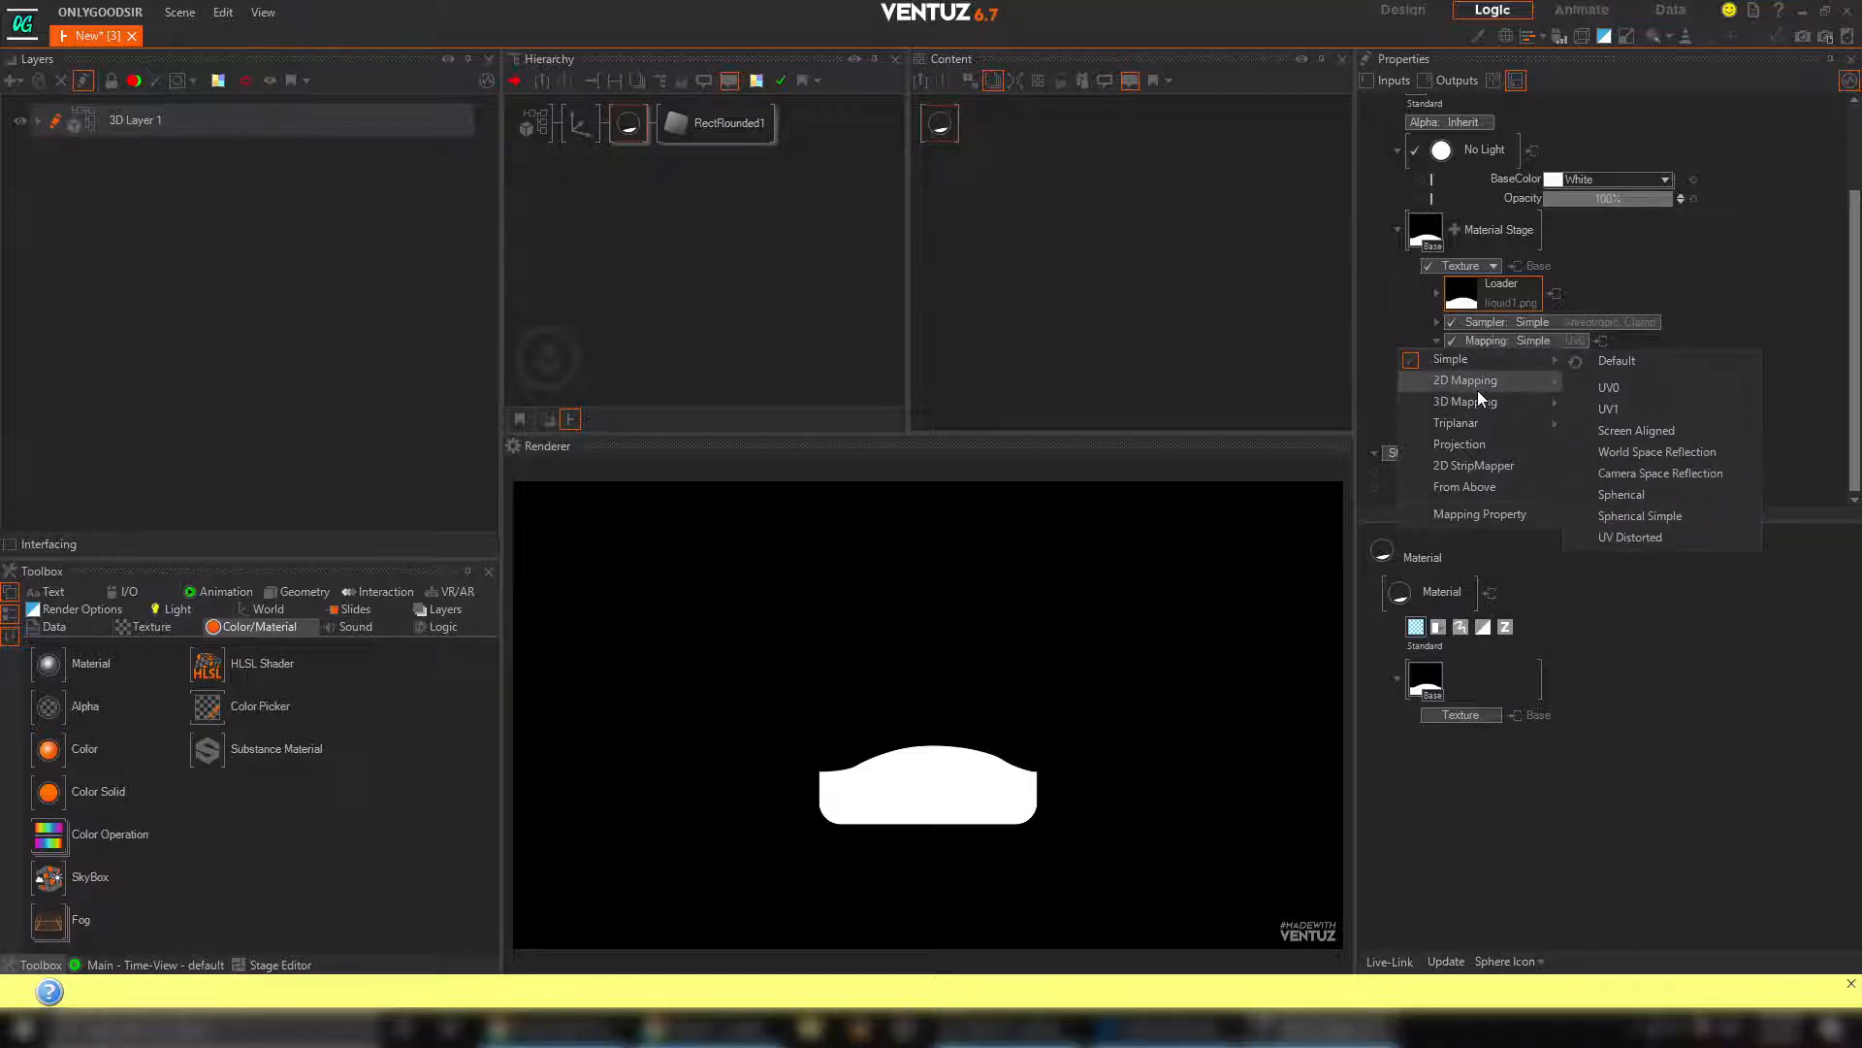
{"action": "left_click", "coordinate": [1622, 412]}
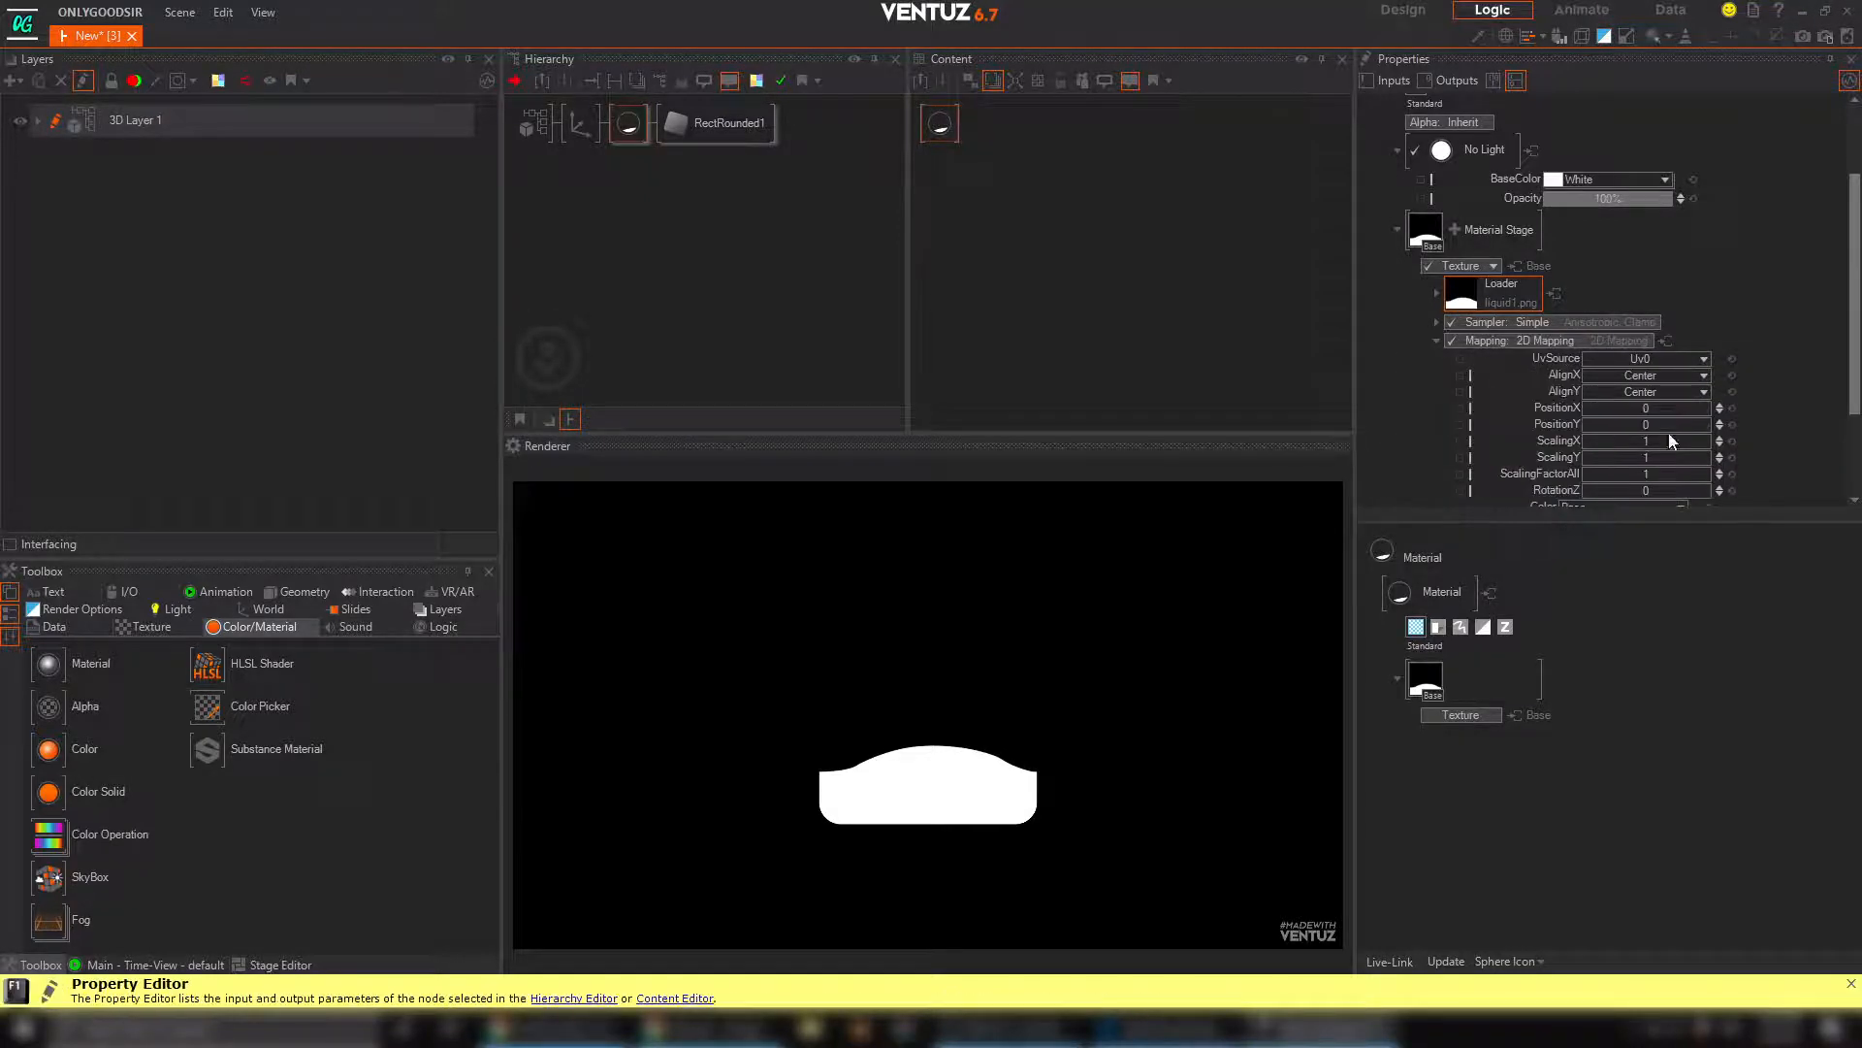
{"action": "scroll", "coordinate": [1668, 432], "scroll_direction": "down", "scroll_amount": 3}
{"action": "mouse_move", "coordinate": [1640, 296]}
{"action": "left_mouse_down"}
{"action": "mouse_move", "coordinate": [1709, 294]}
{"action": "mouse_move", "coordinate": [1589, 277]}
{"action": "mouse_move", "coordinate": [1644, 281]}
{"action": "mouse_move", "coordinate": [1622, 282]}
{"action": "left_mouse_up"}
Switch the texture sampler to Simple Wrap and set its mapping type to Wrap U, Clamp V
{"action": "left_click", "coordinate": [1589, 192]}
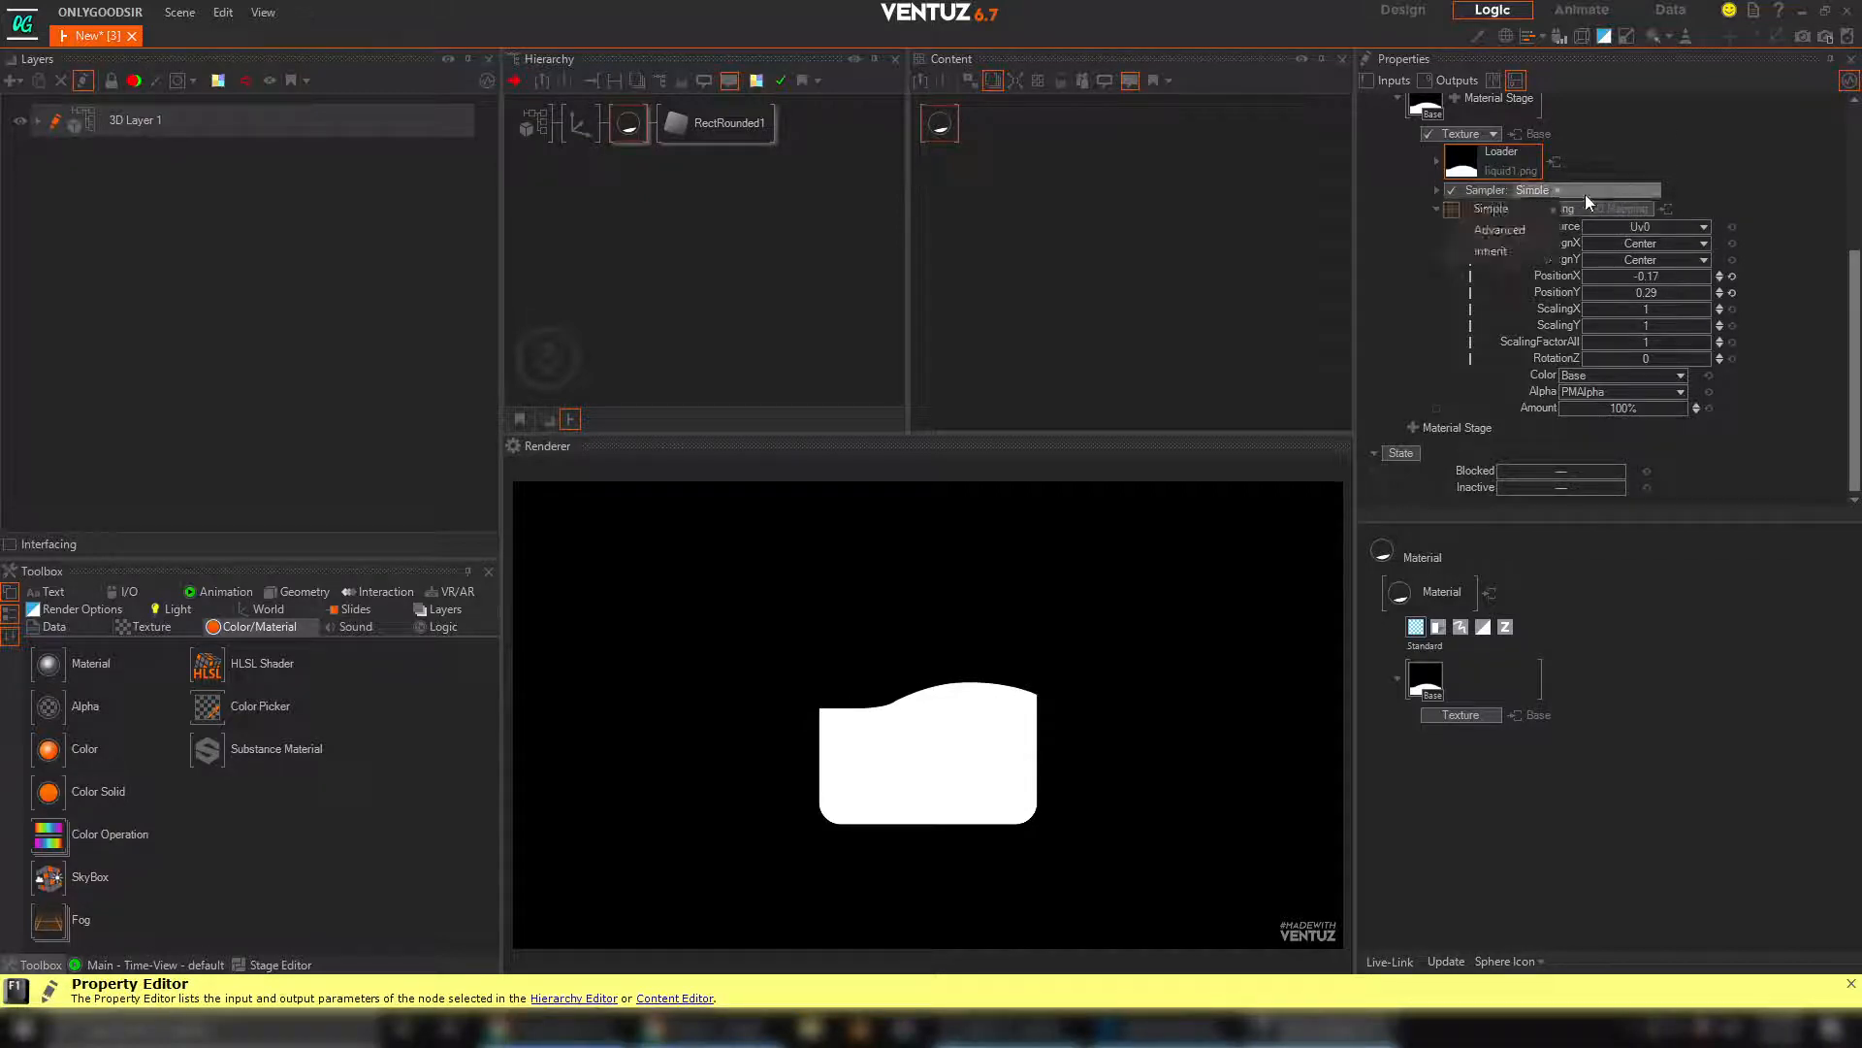
{"action": "mouse_move", "coordinate": [1534, 211]}
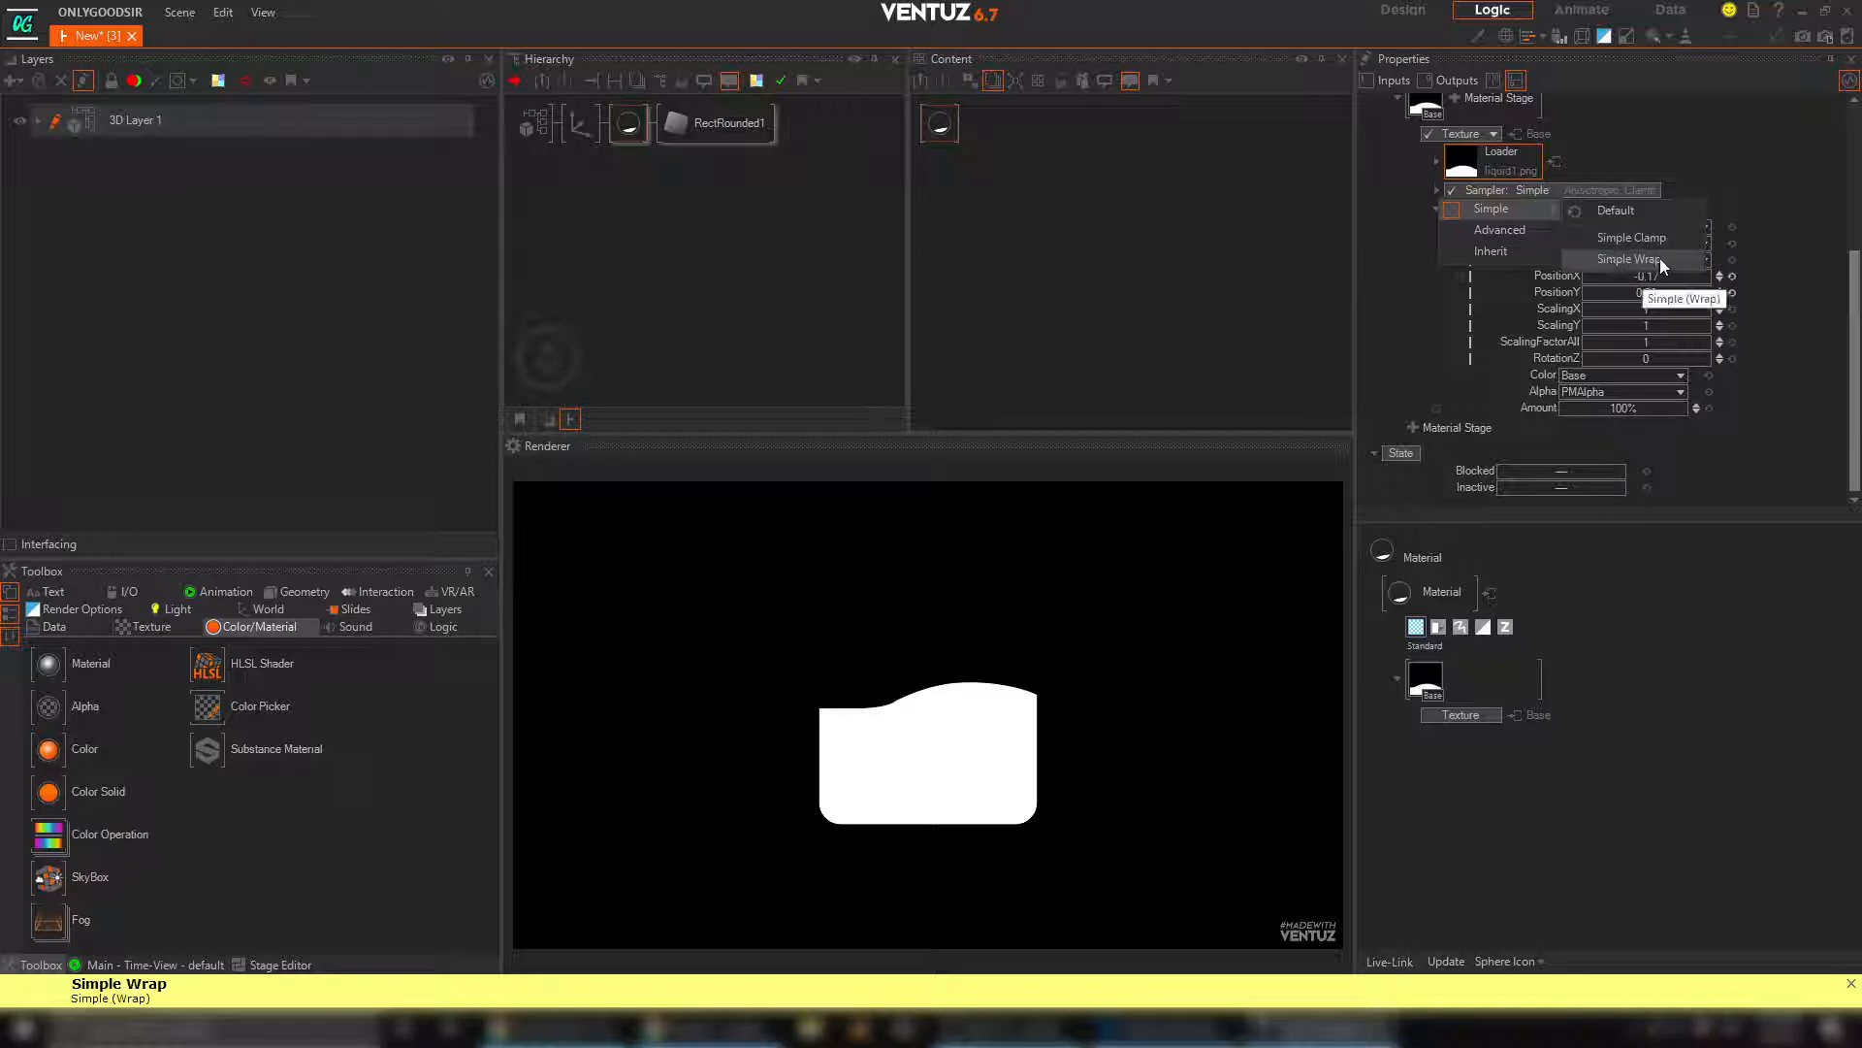
{"action": "left_click", "coordinate": [1661, 258]}
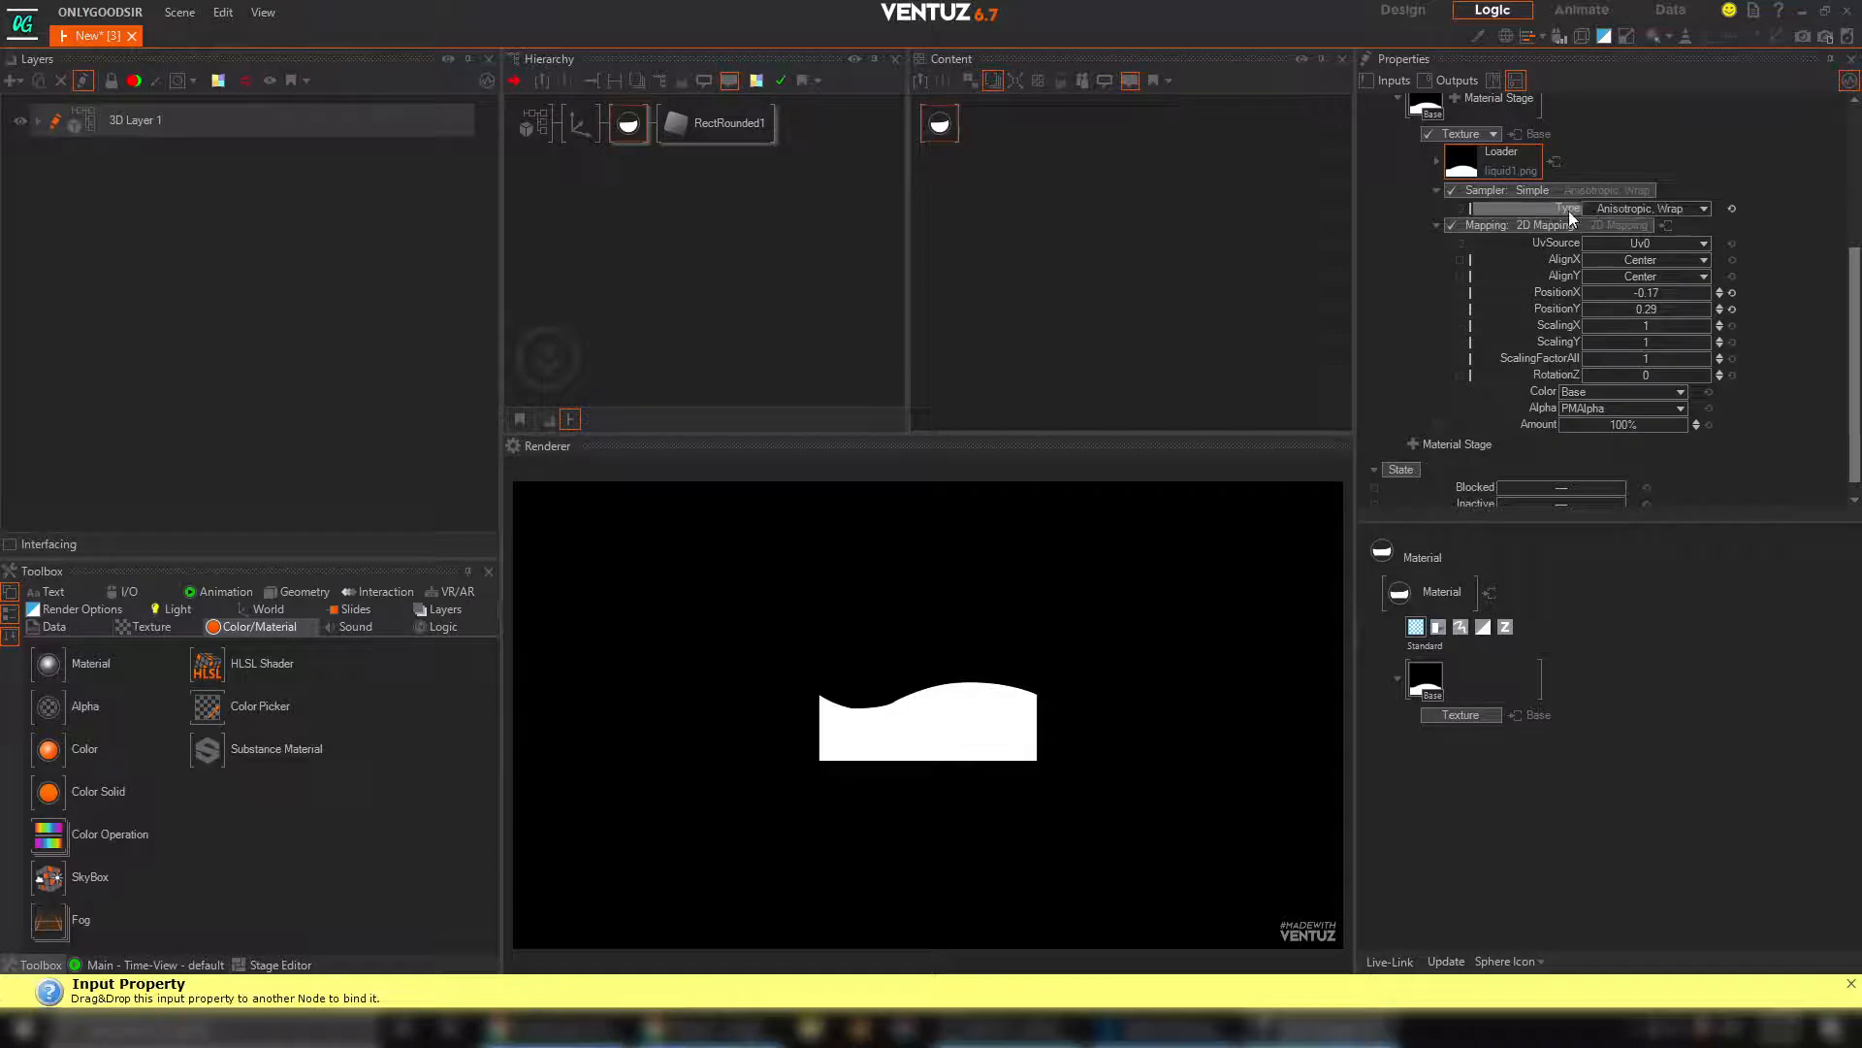
{"action": "left_click", "coordinate": [1703, 210]}
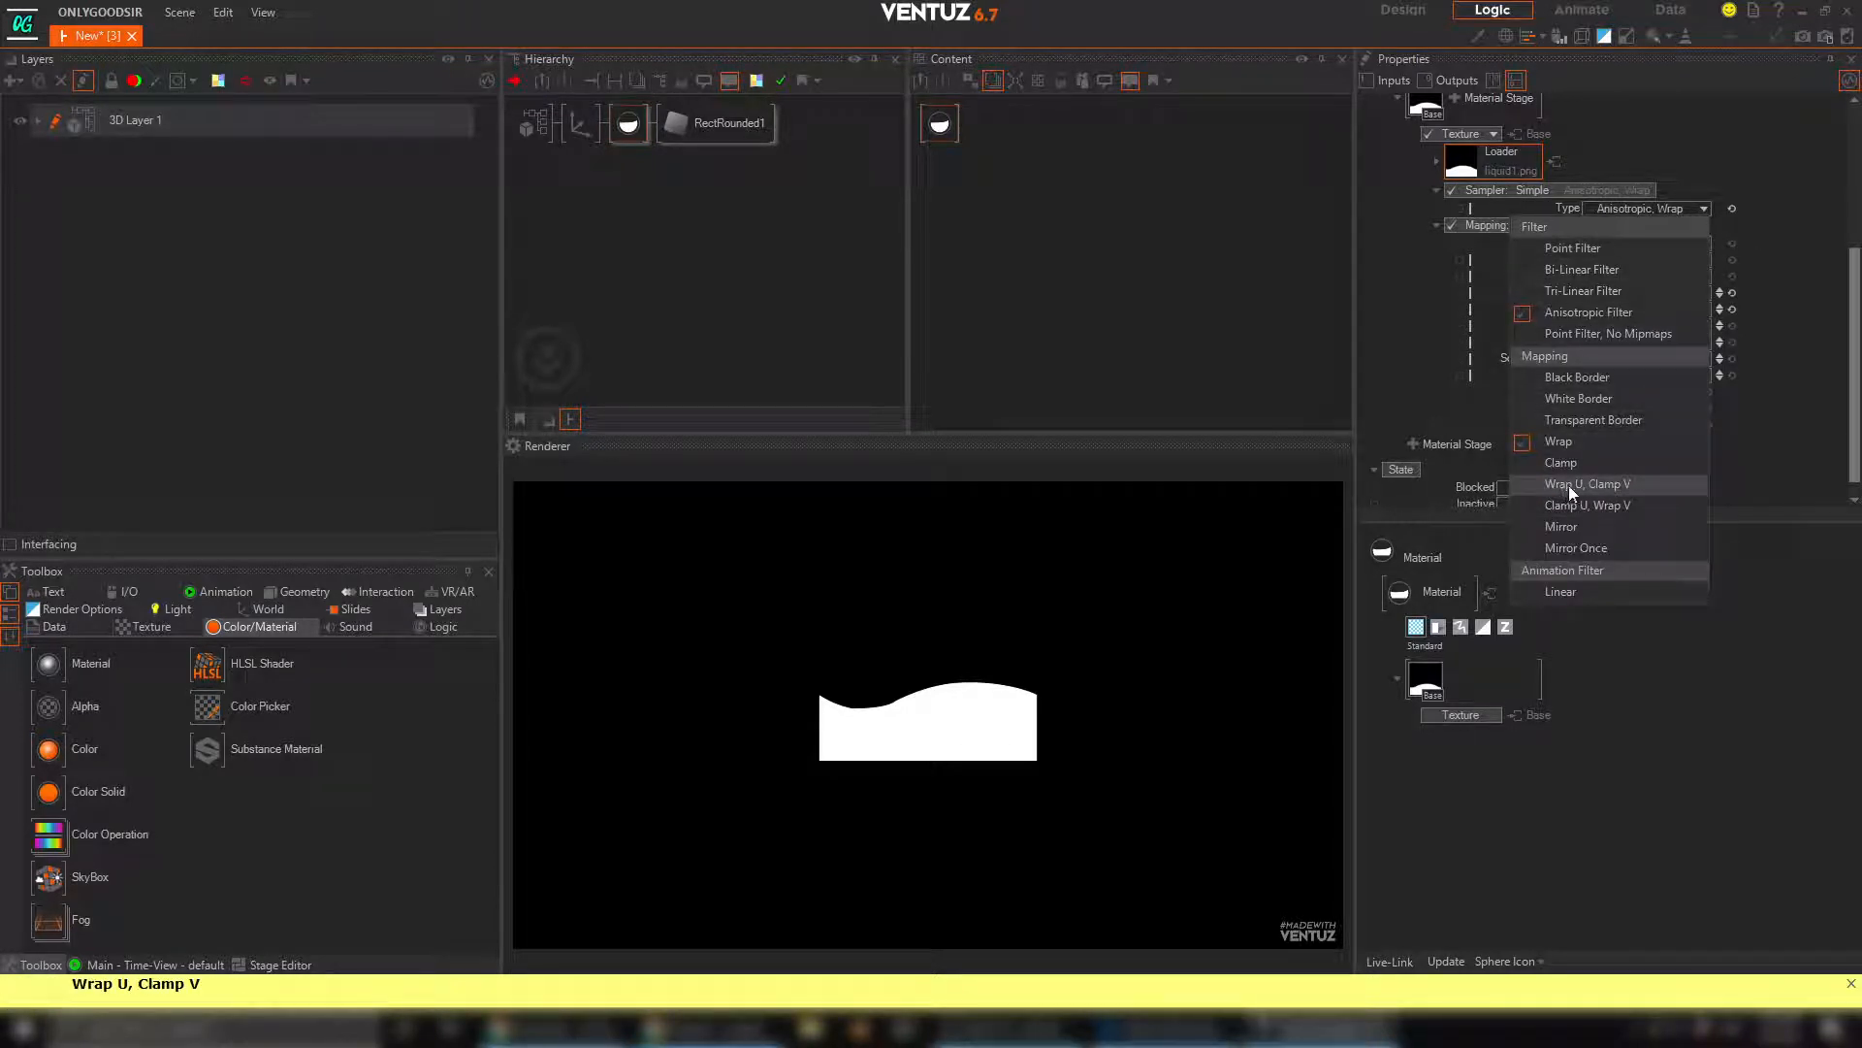
{"action": "left_click", "coordinate": [1639, 485]}
{"action": "left_click", "coordinate": [1812, 290]}
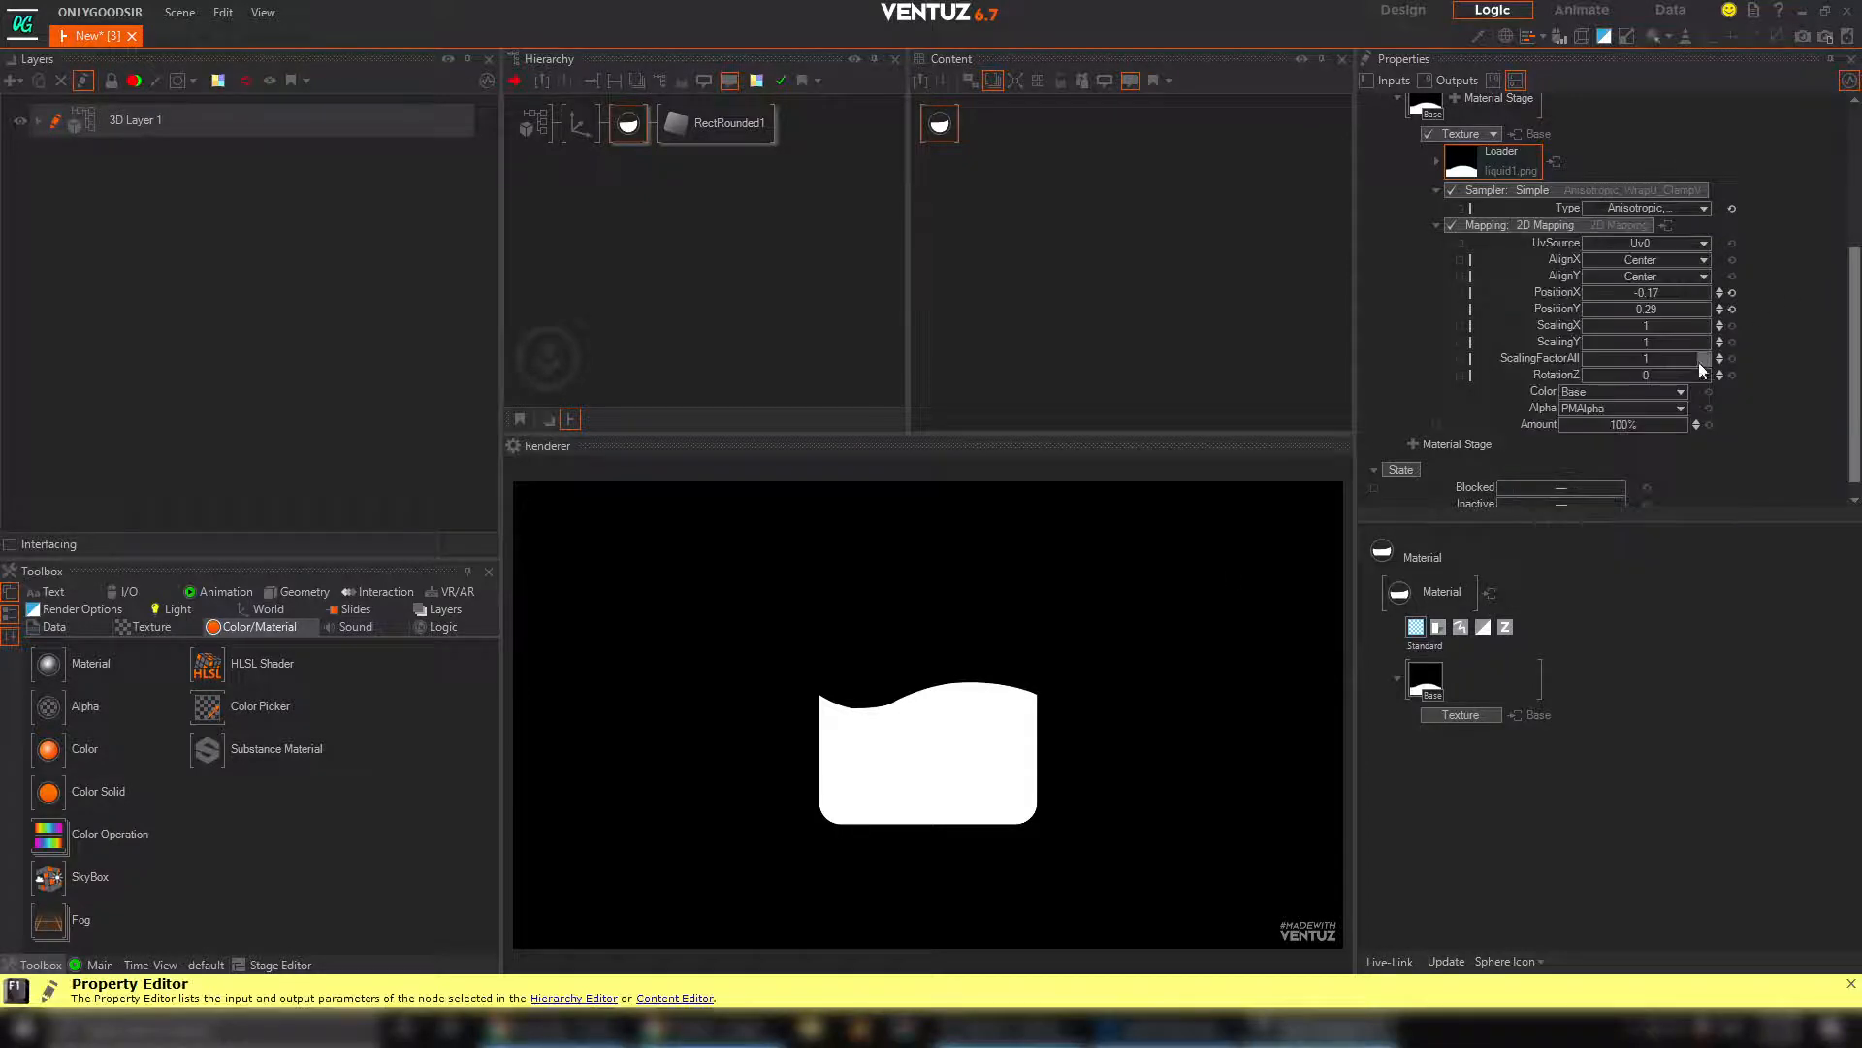
Shift the texture mapping to PositionX -1.75 and PositionY 5.22
{"action": "mouse_move", "coordinate": [1656, 309]}
{"action": "left_mouse_down"}
{"action": "mouse_move", "coordinate": [1683, 311]}
{"action": "mouse_move", "coordinate": [1620, 313]}
{"action": "mouse_move", "coordinate": [1627, 291]}
{"action": "left_mouse_up"}
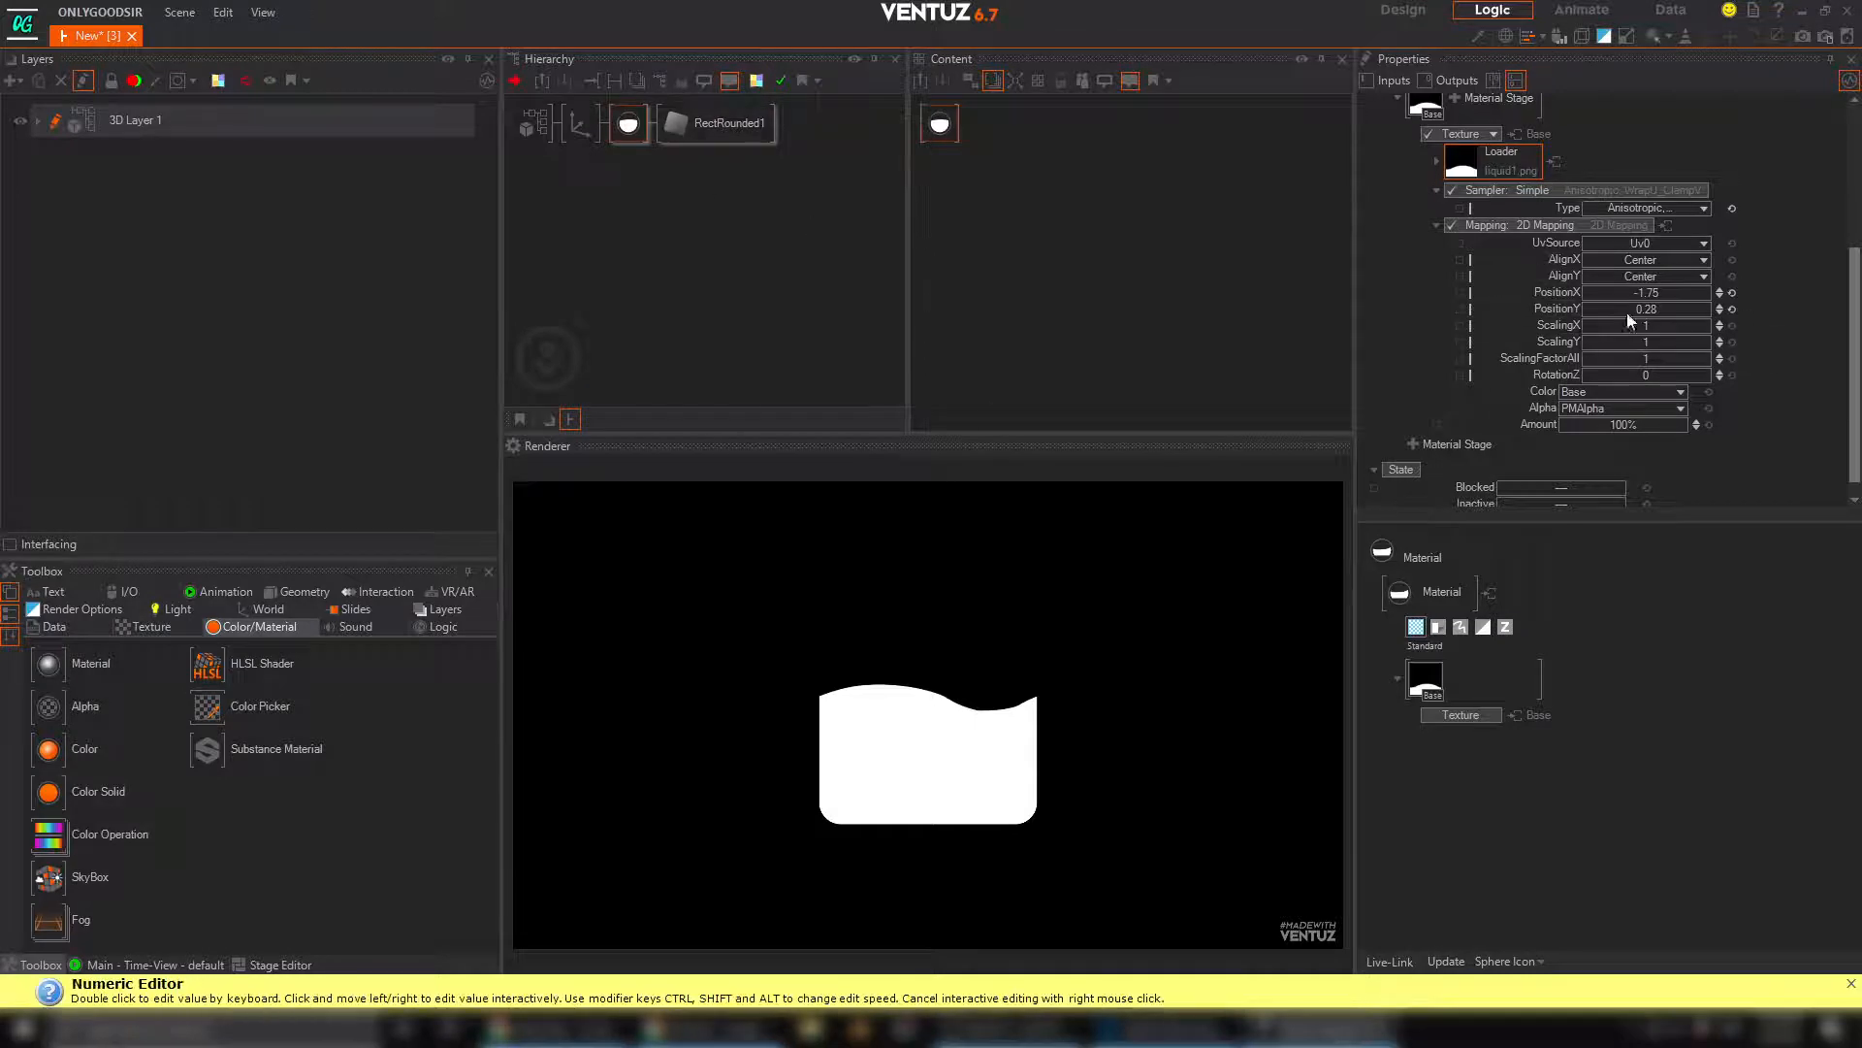
{"action": "left_click_drag", "start_coordinate": [1649, 313], "coordinate": [1708, 305]}
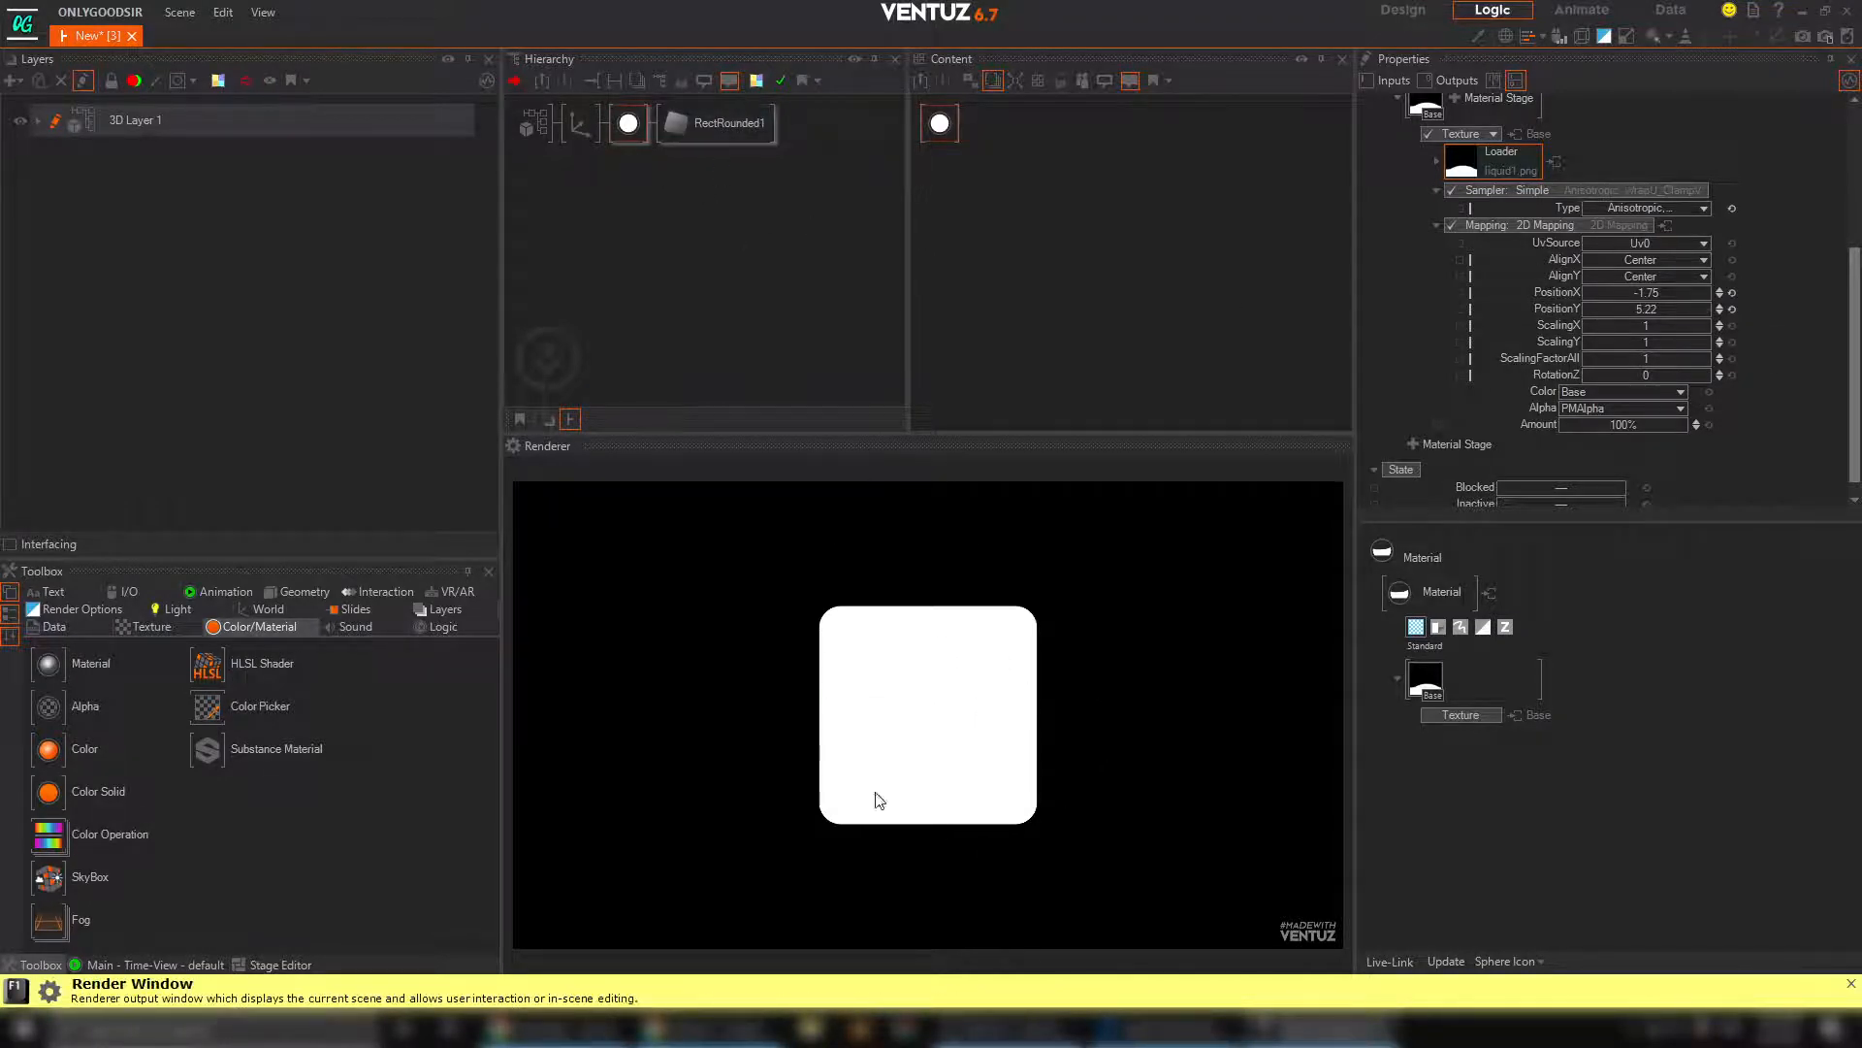
Set the rounded rectangle's SizeY to 1.65
{"action": "left_click", "coordinate": [699, 130]}
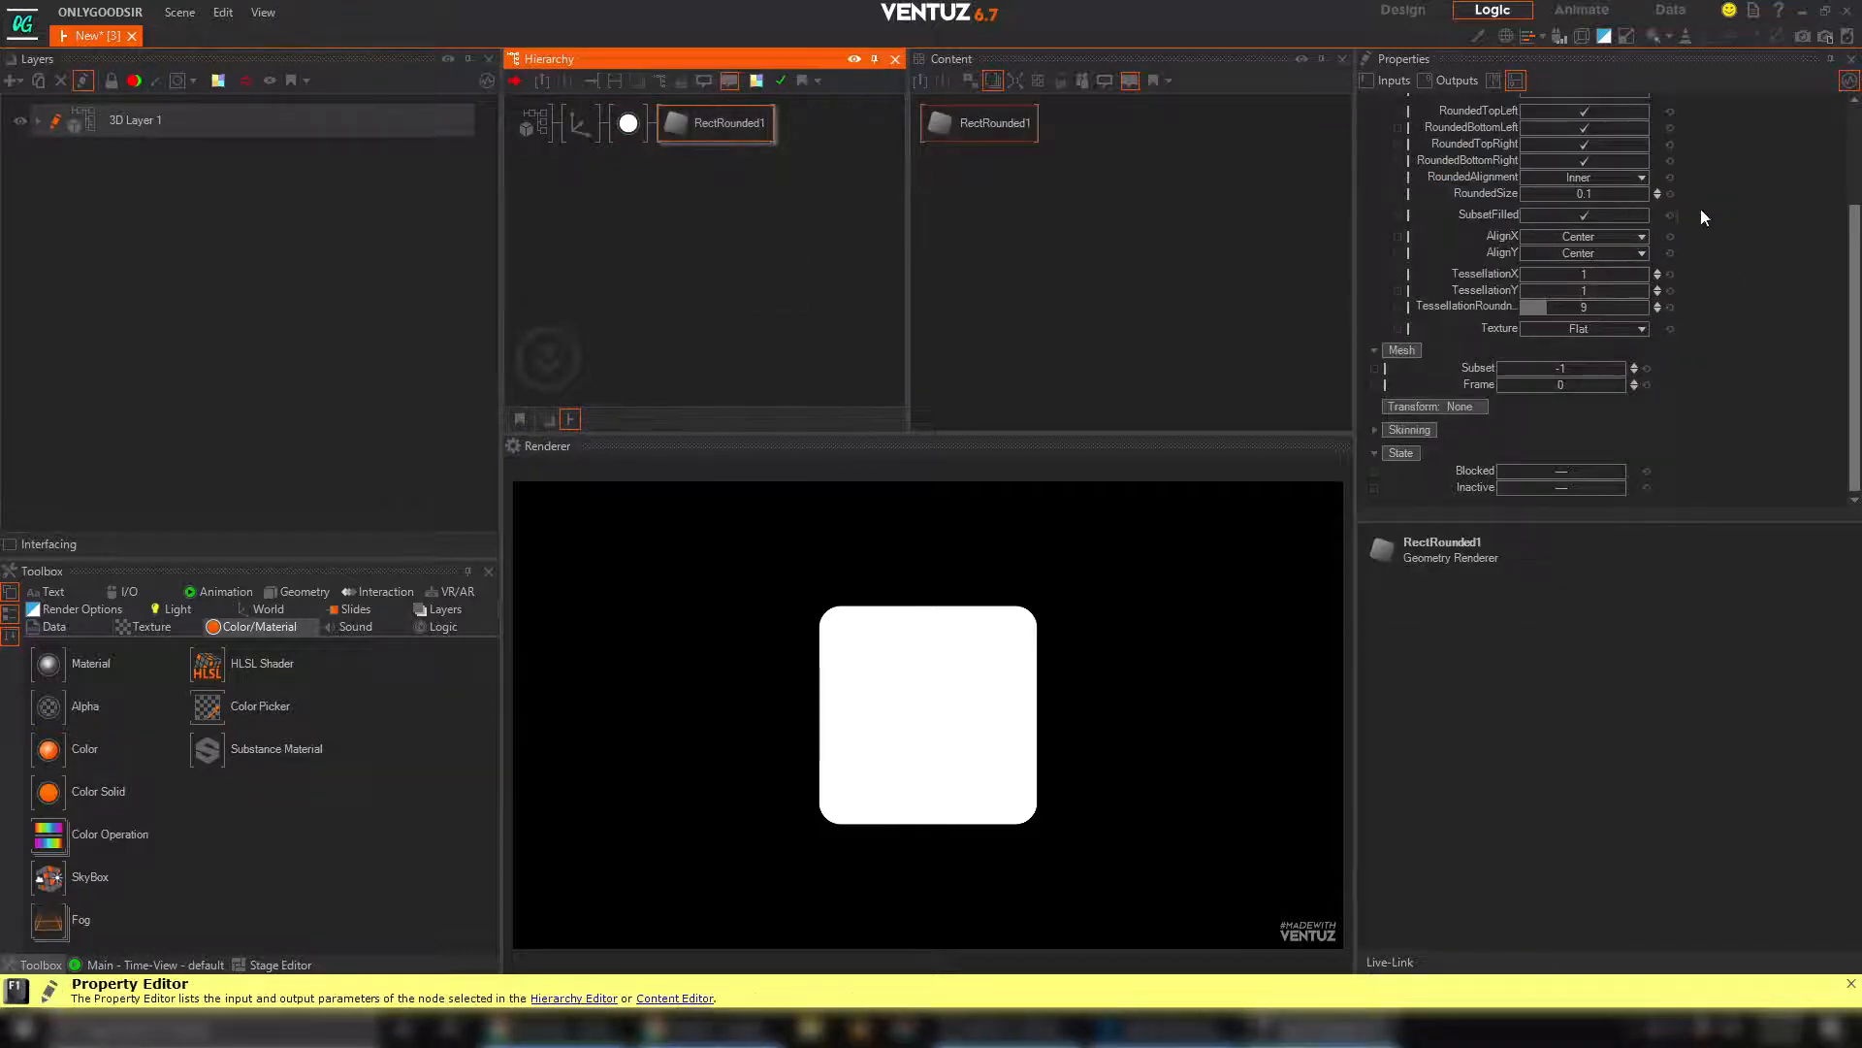
{"action": "scroll", "coordinate": [1688, 271], "scroll_direction": "up", "scroll_amount": 5}
{"action": "left_click_drag", "start_coordinate": [1587, 175], "coordinate": [1630, 181]}
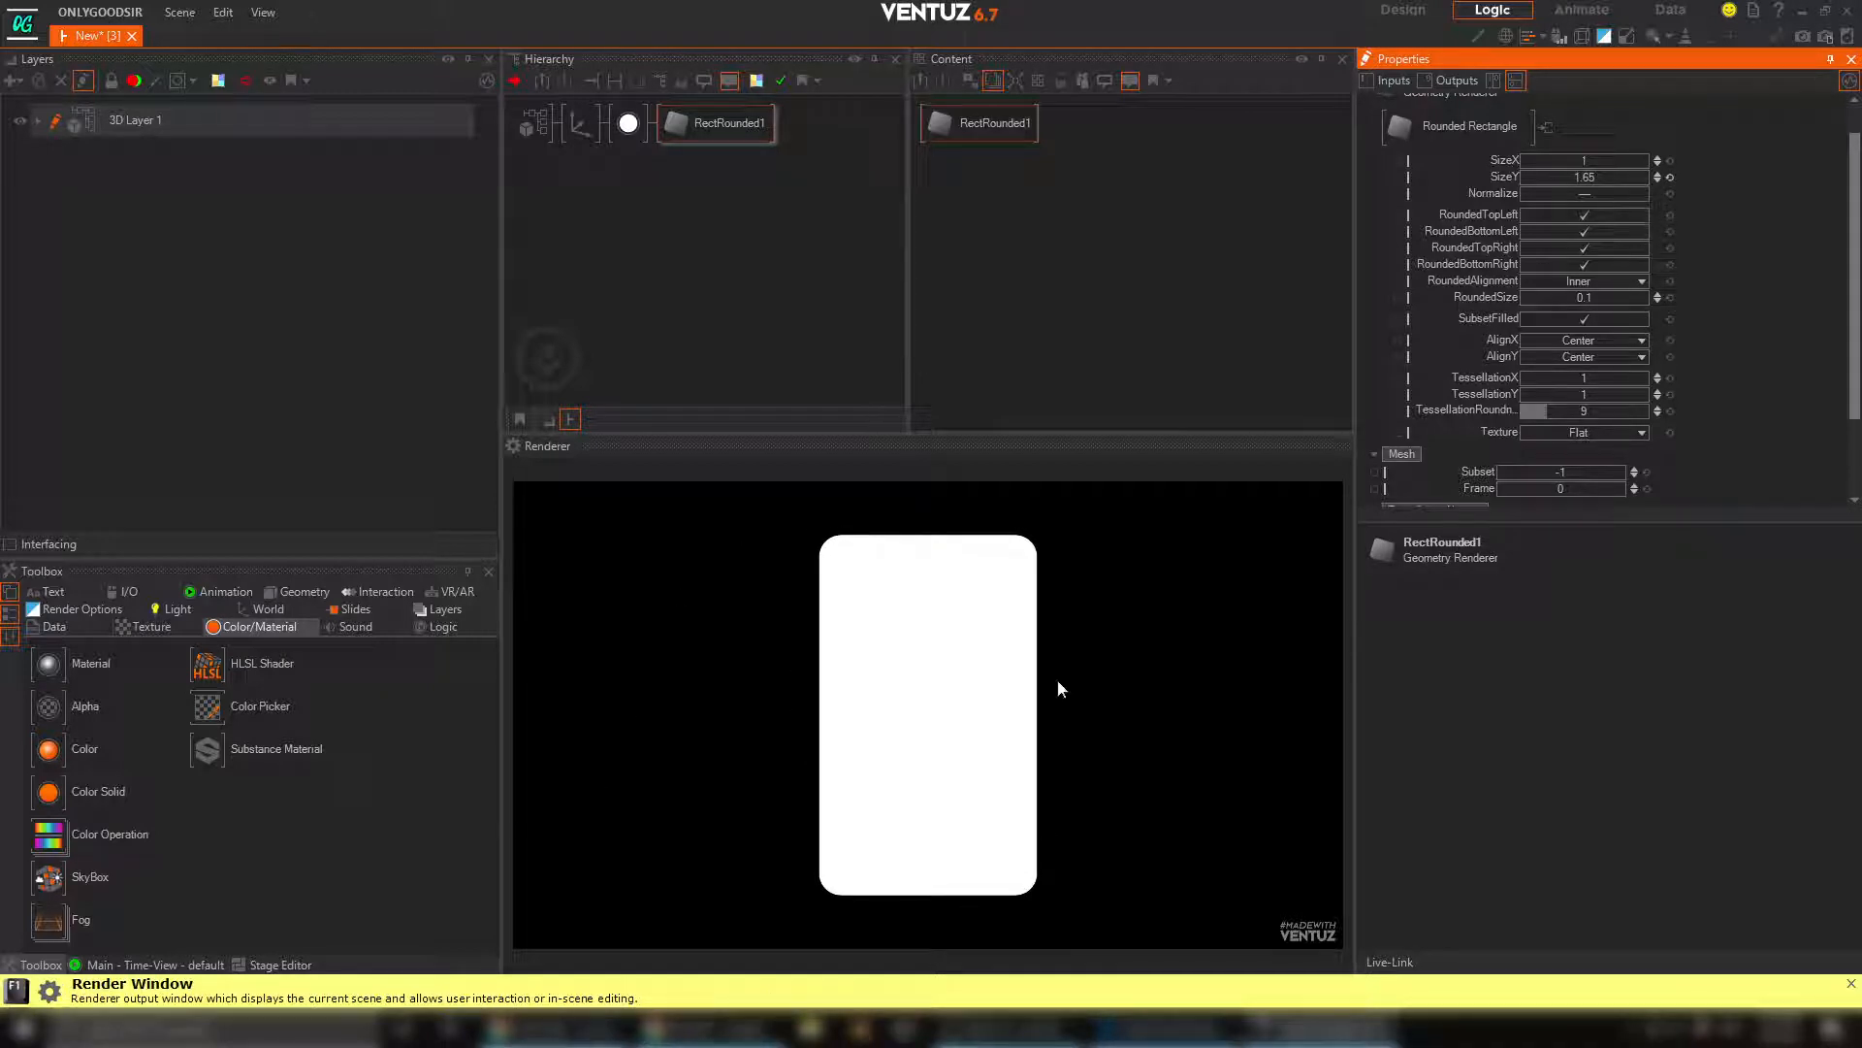
Shift the material texture's 2D mapping to PositionX -2.83 and PositionY 0.16
{"action": "left_click", "coordinate": [629, 123]}
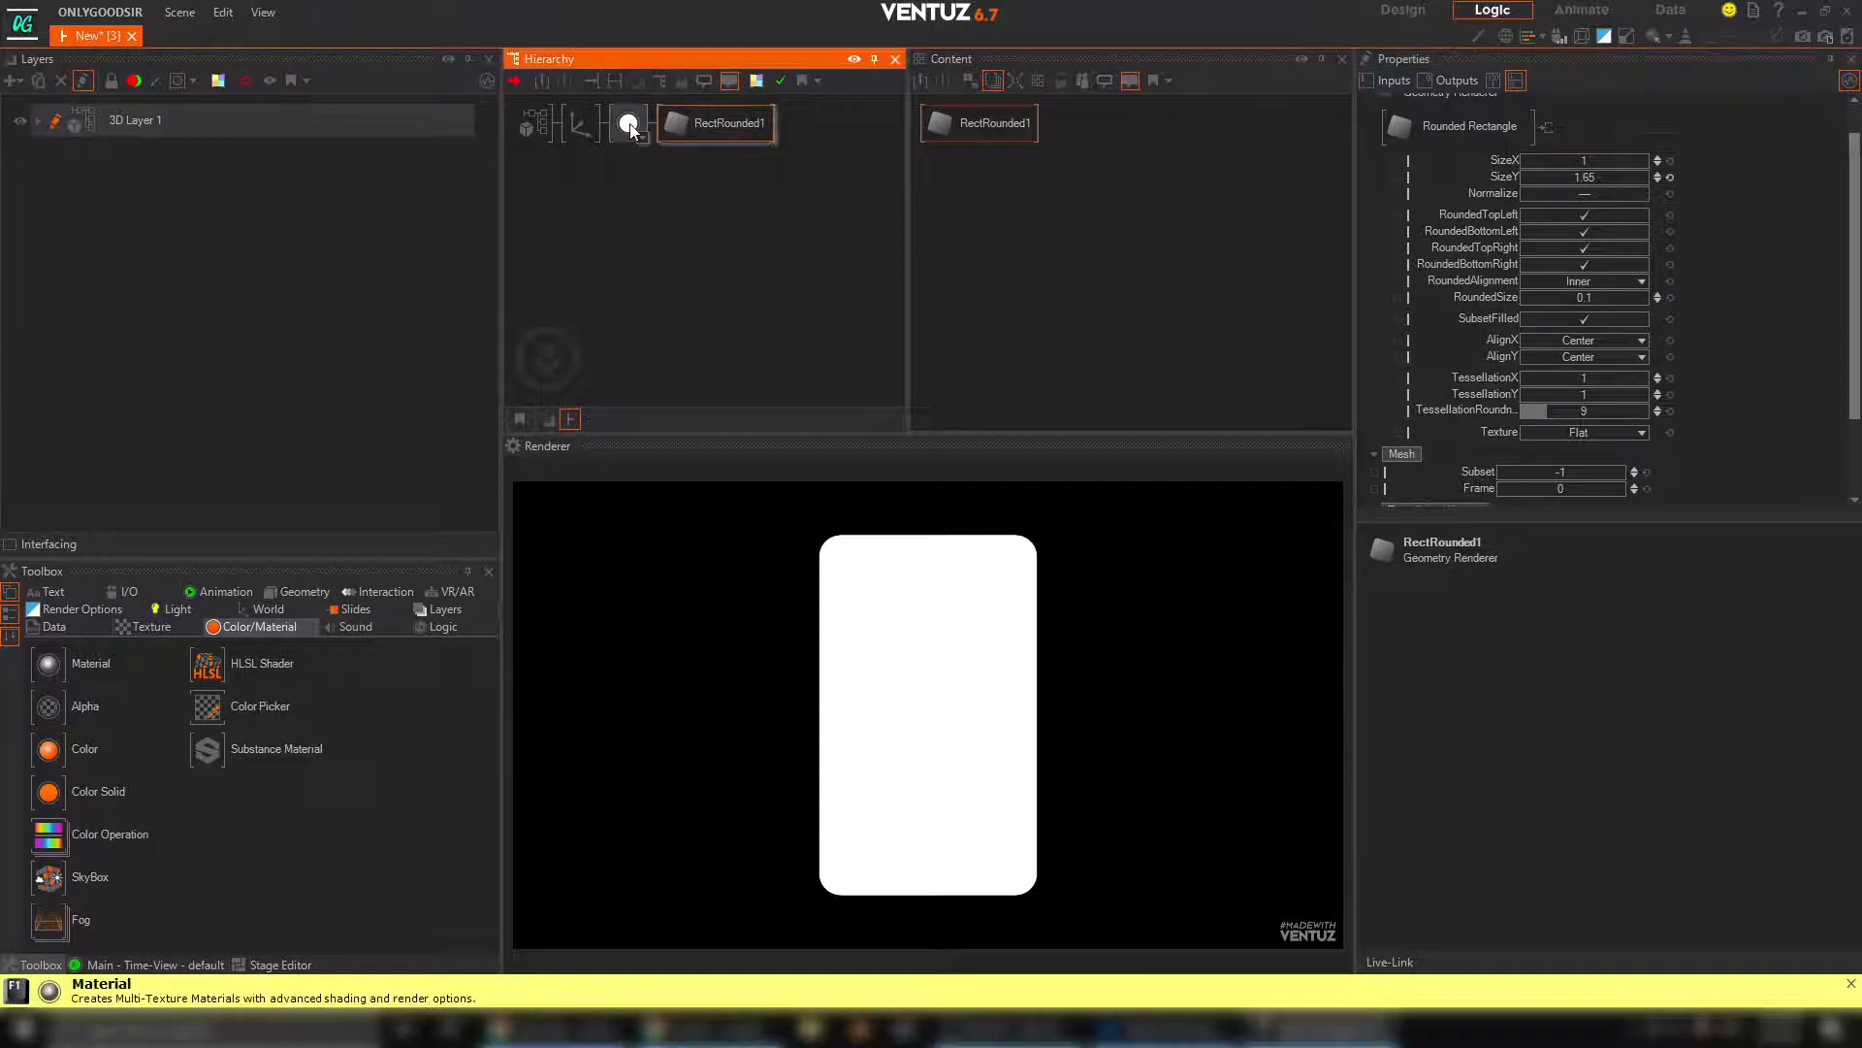
{"action": "left_click", "coordinate": [1019, 212]}
{"action": "scroll", "coordinate": [1513, 426], "scroll_direction": "down", "scroll_amount": 3}
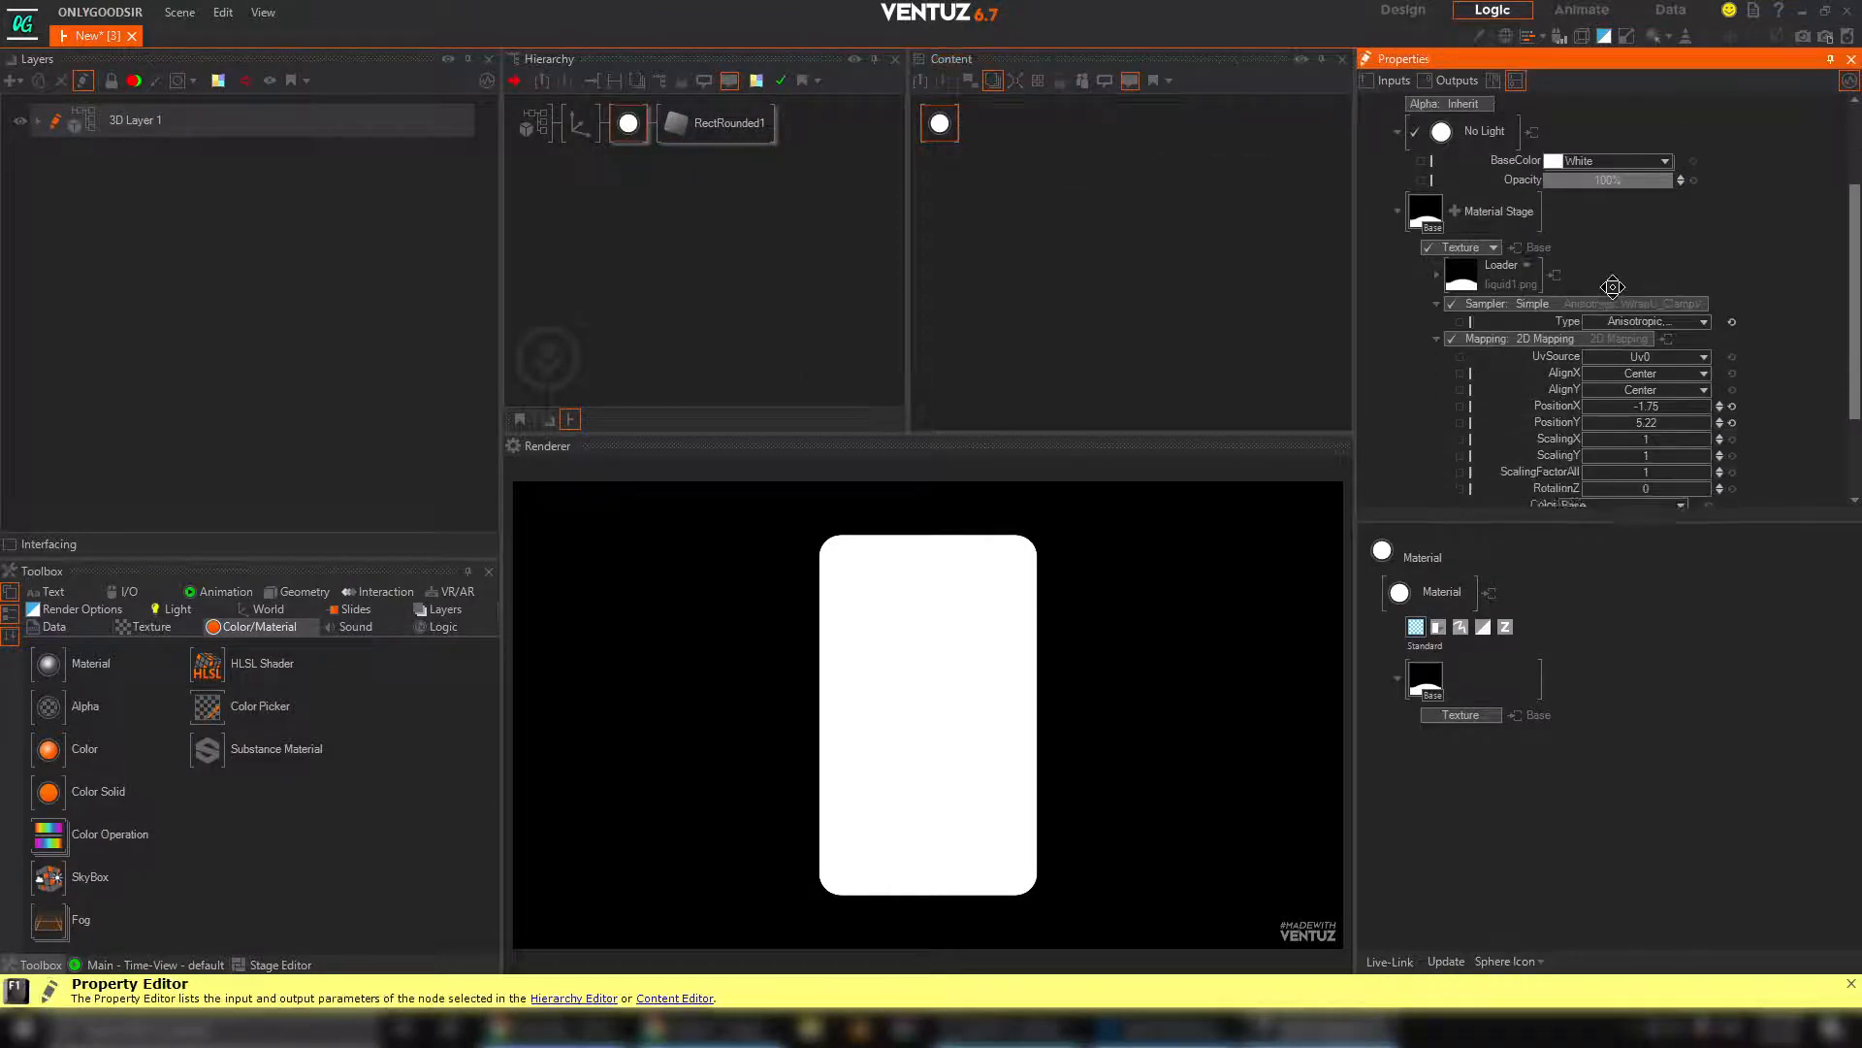
{"action": "mouse_move", "coordinate": [1662, 405]}
{"action": "left_mouse_down"}
{"action": "mouse_move", "coordinate": [1583, 401]}
{"action": "mouse_move", "coordinate": [1697, 409]}
{"action": "mouse_move", "coordinate": [1639, 407]}
{"action": "mouse_move", "coordinate": [1692, 409]}
{"action": "mouse_move", "coordinate": [1639, 390]}
{"action": "mouse_move", "coordinate": [1585, 404]}
{"action": "left_mouse_up"}
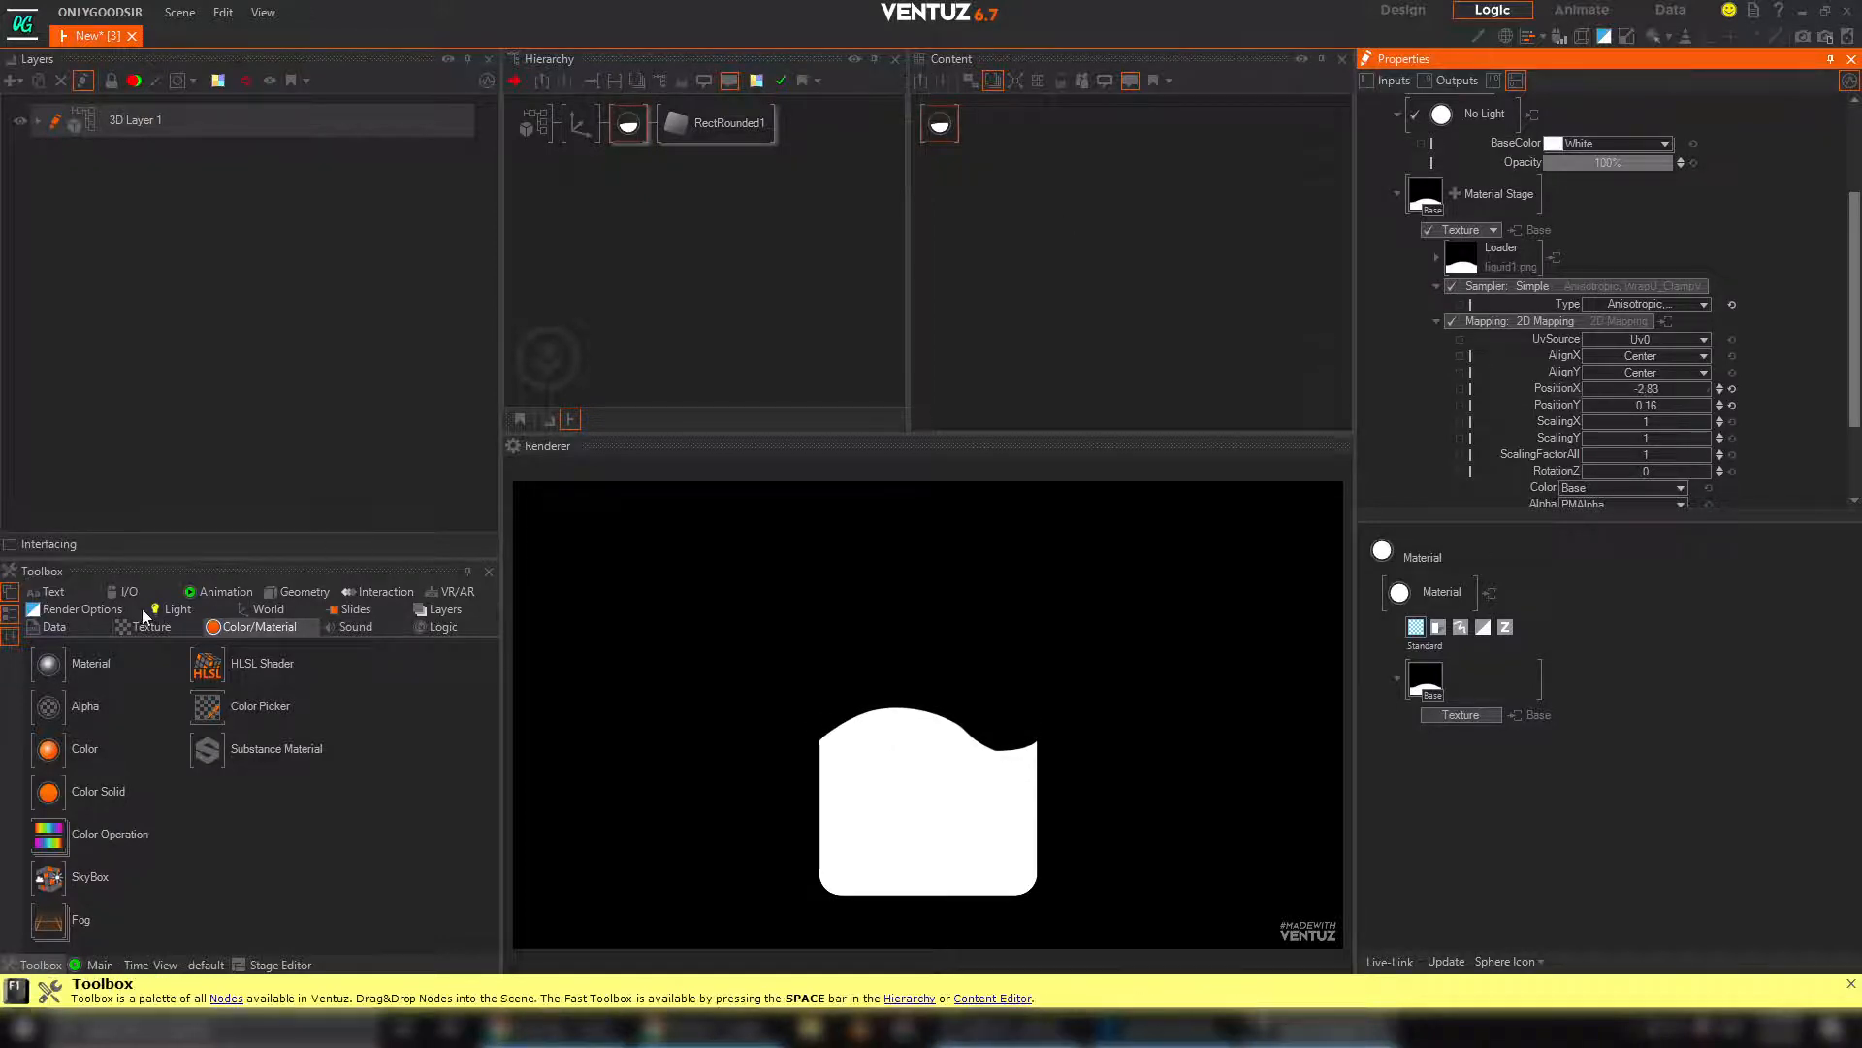
Add a Mover node to the material's content and bind its Value to the wave texture's PositionX
{"action": "left_click", "coordinate": [215, 593]}
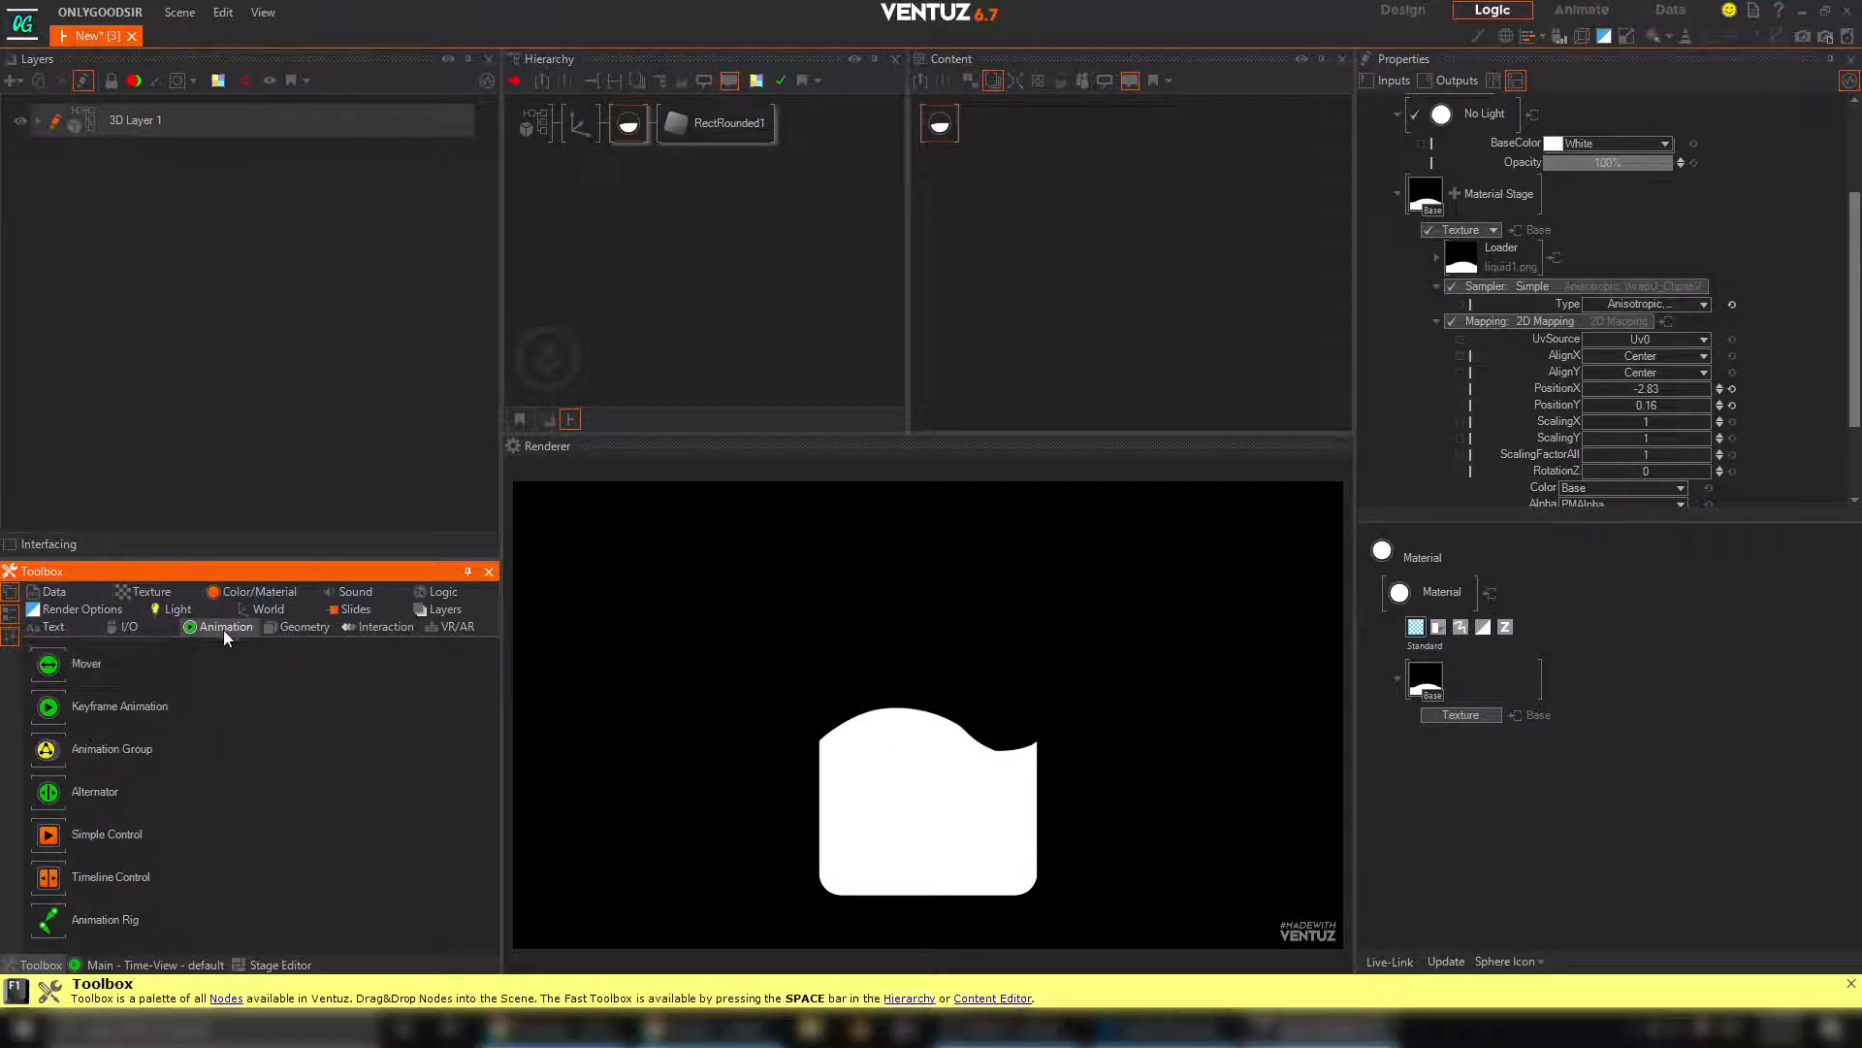
{"action": "left_click_drag", "start_coordinate": [724, 319], "coordinate": [1057, 176]}
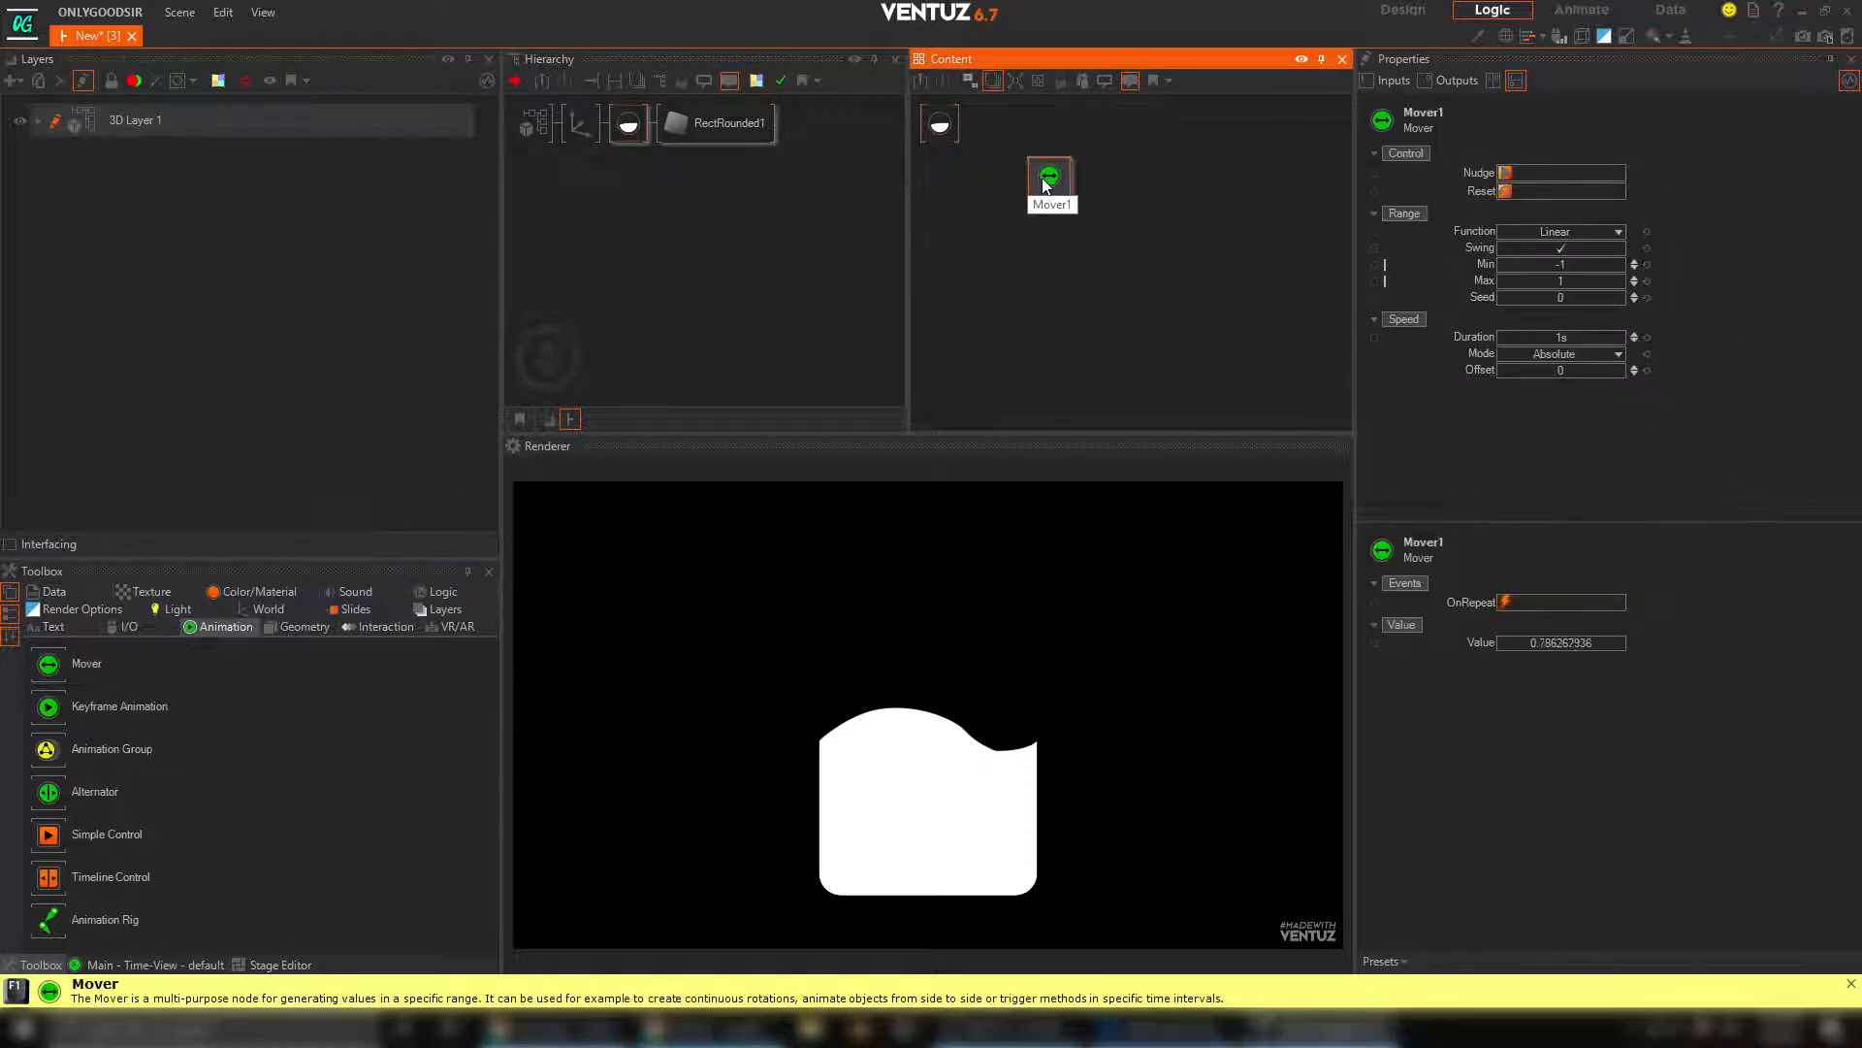
{"action": "left_click_drag", "start_coordinate": [938, 136], "coordinate": [941, 172]}
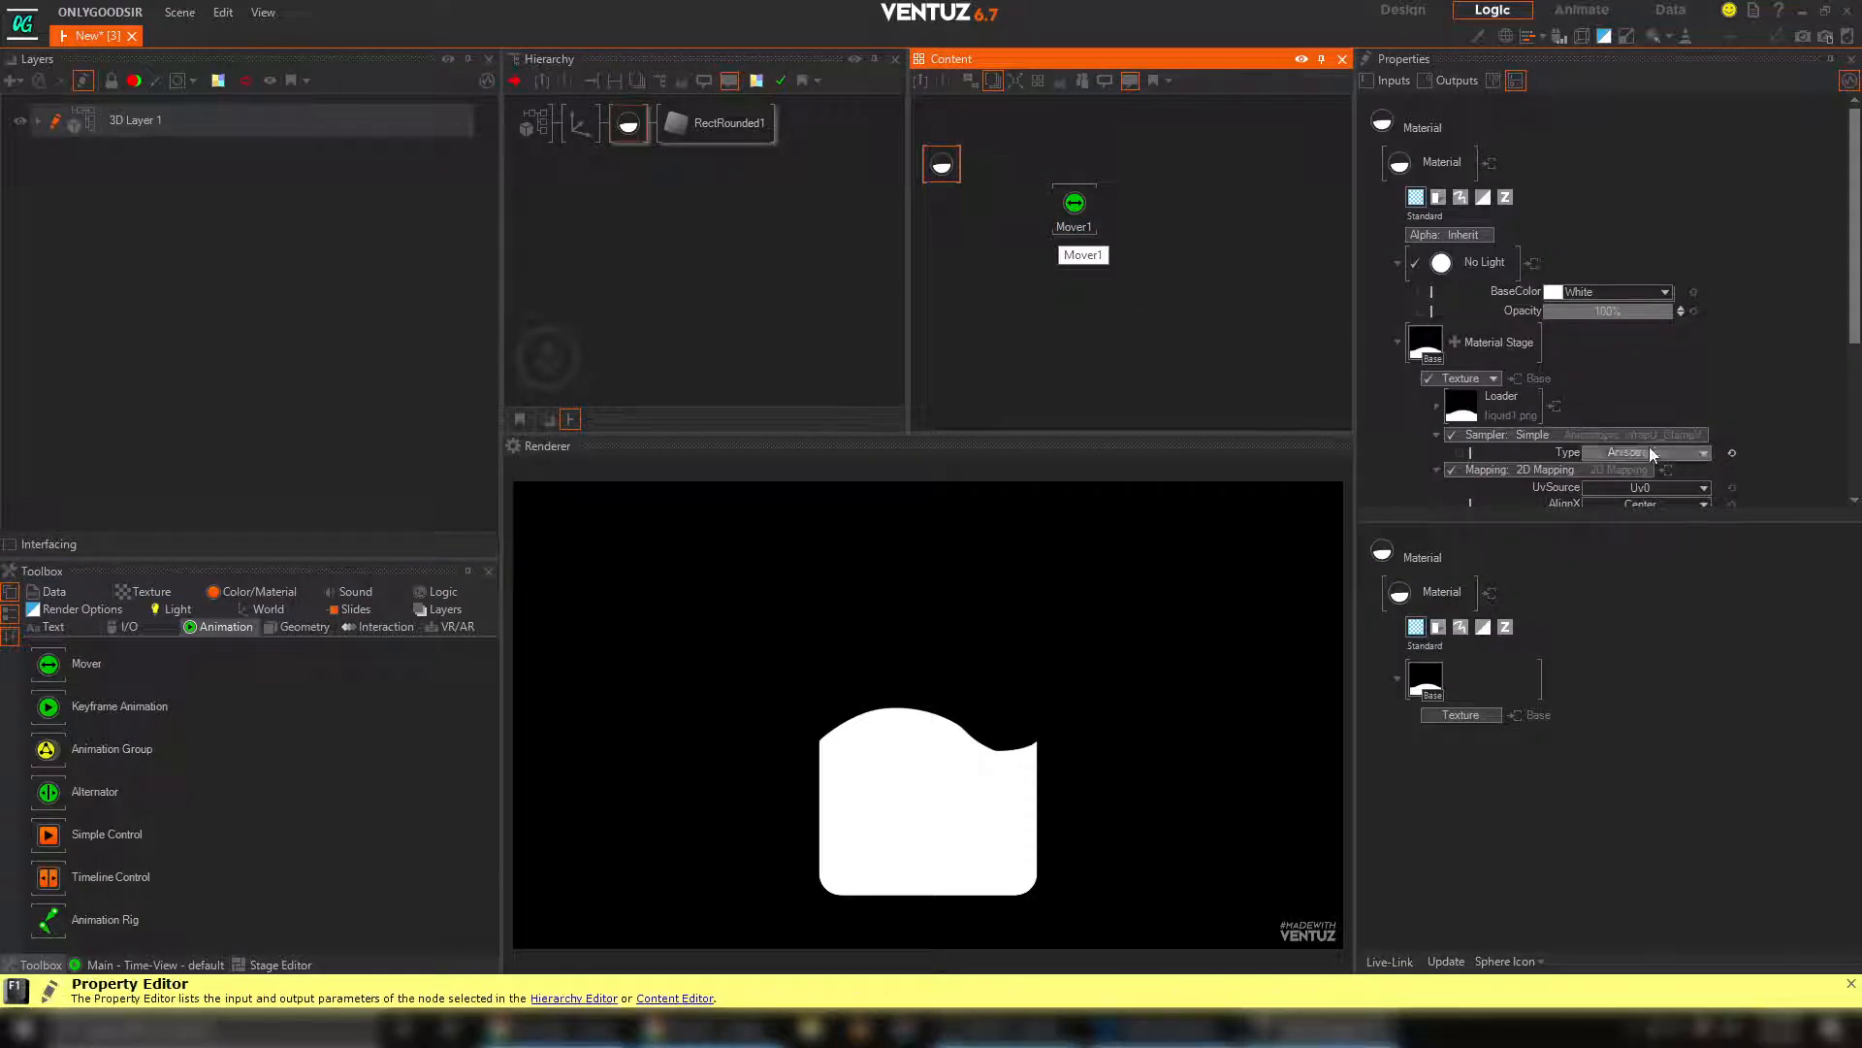
{"action": "scroll", "coordinate": [1649, 446], "scroll_direction": "down", "scroll_amount": 5}
{"action": "left_click_drag", "start_coordinate": [1551, 341], "coordinate": [1075, 217]}
Turn off Swing on the Mover and set its range to Min 1 and Max -1
{"action": "left_click", "coordinate": [1075, 217]}
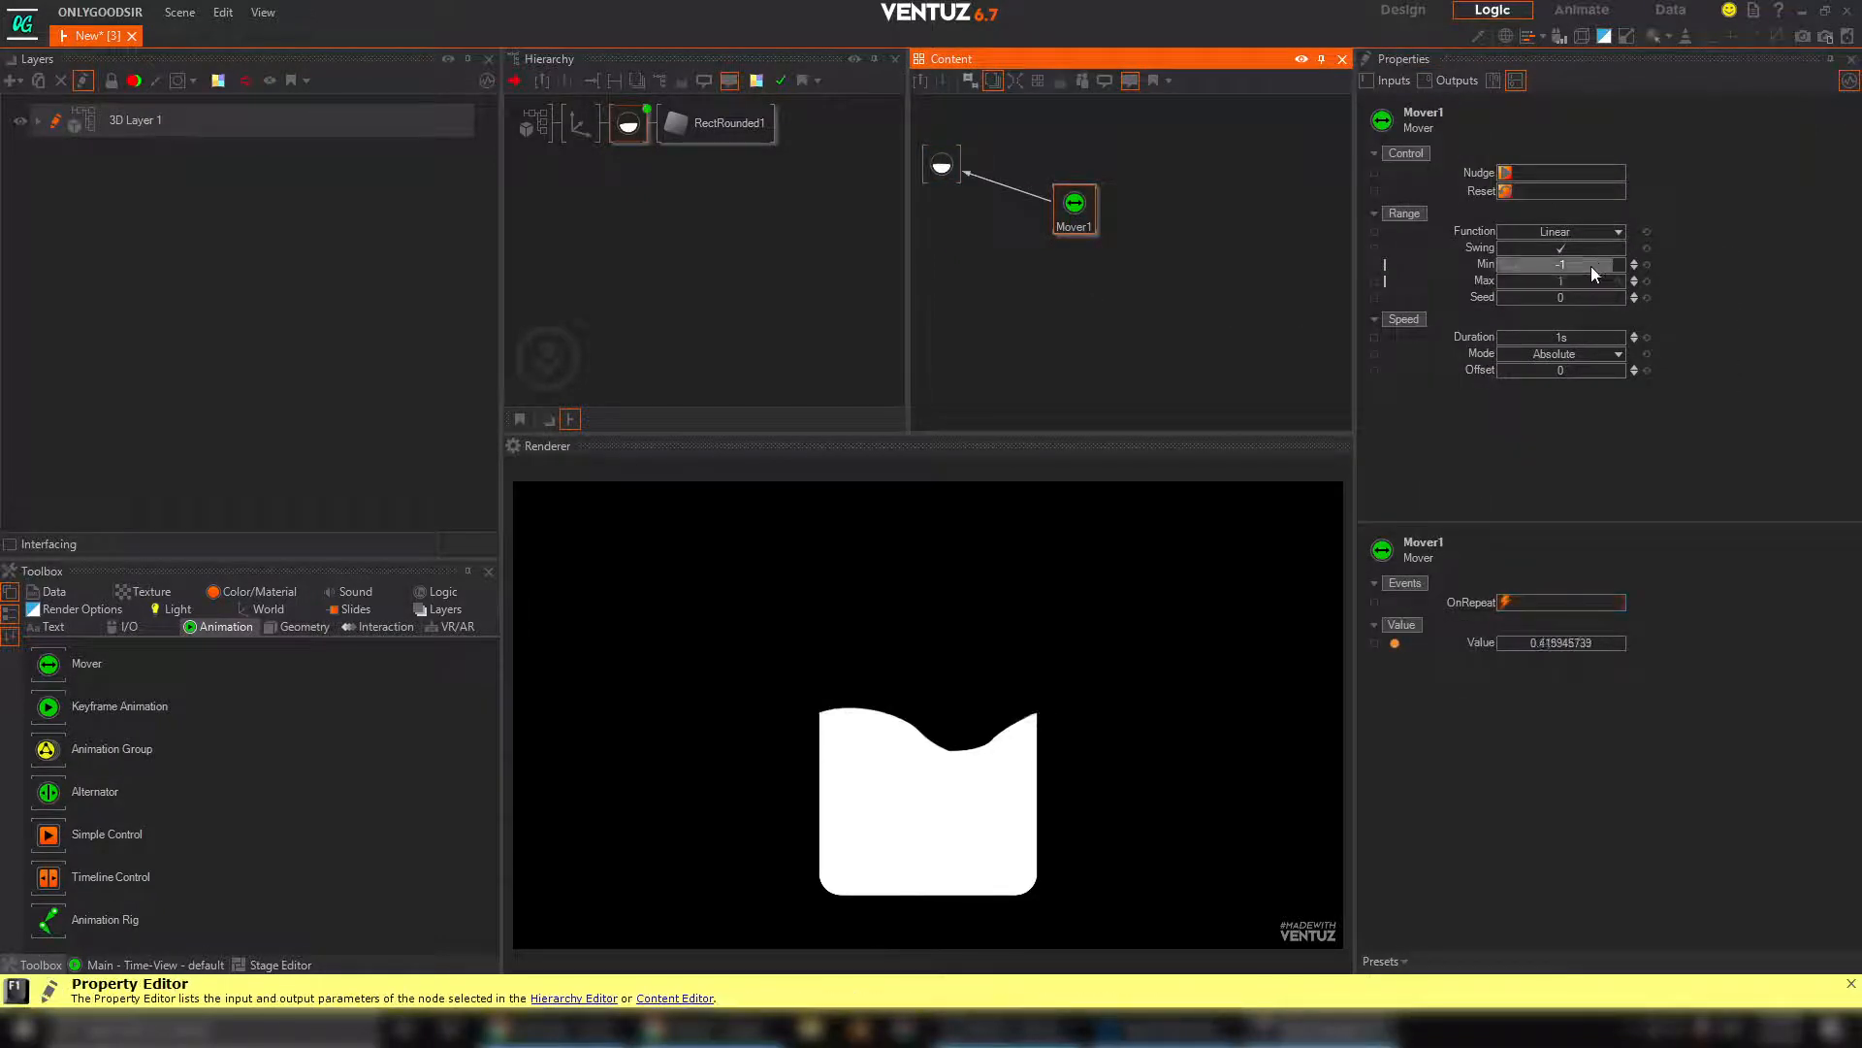
{"action": "left_click", "coordinate": [1561, 250]}
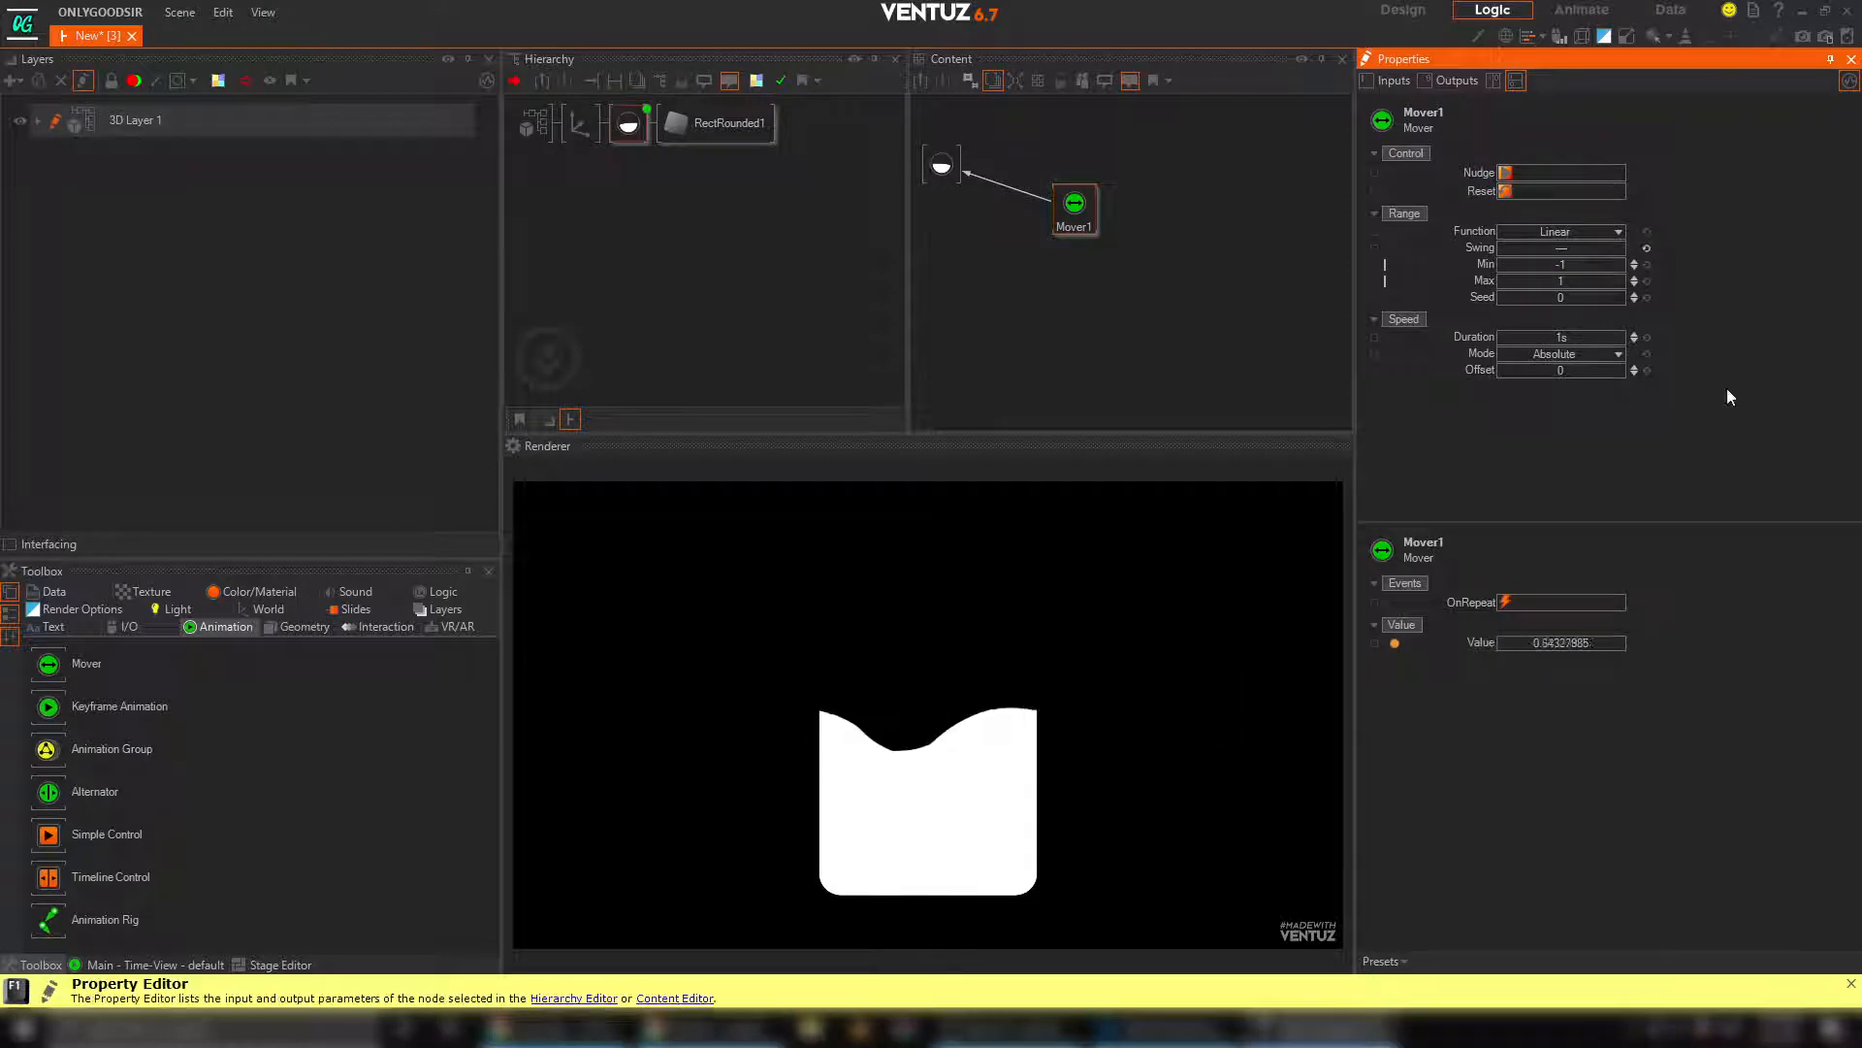
{"action": "double_click", "coordinate": [1584, 271]}
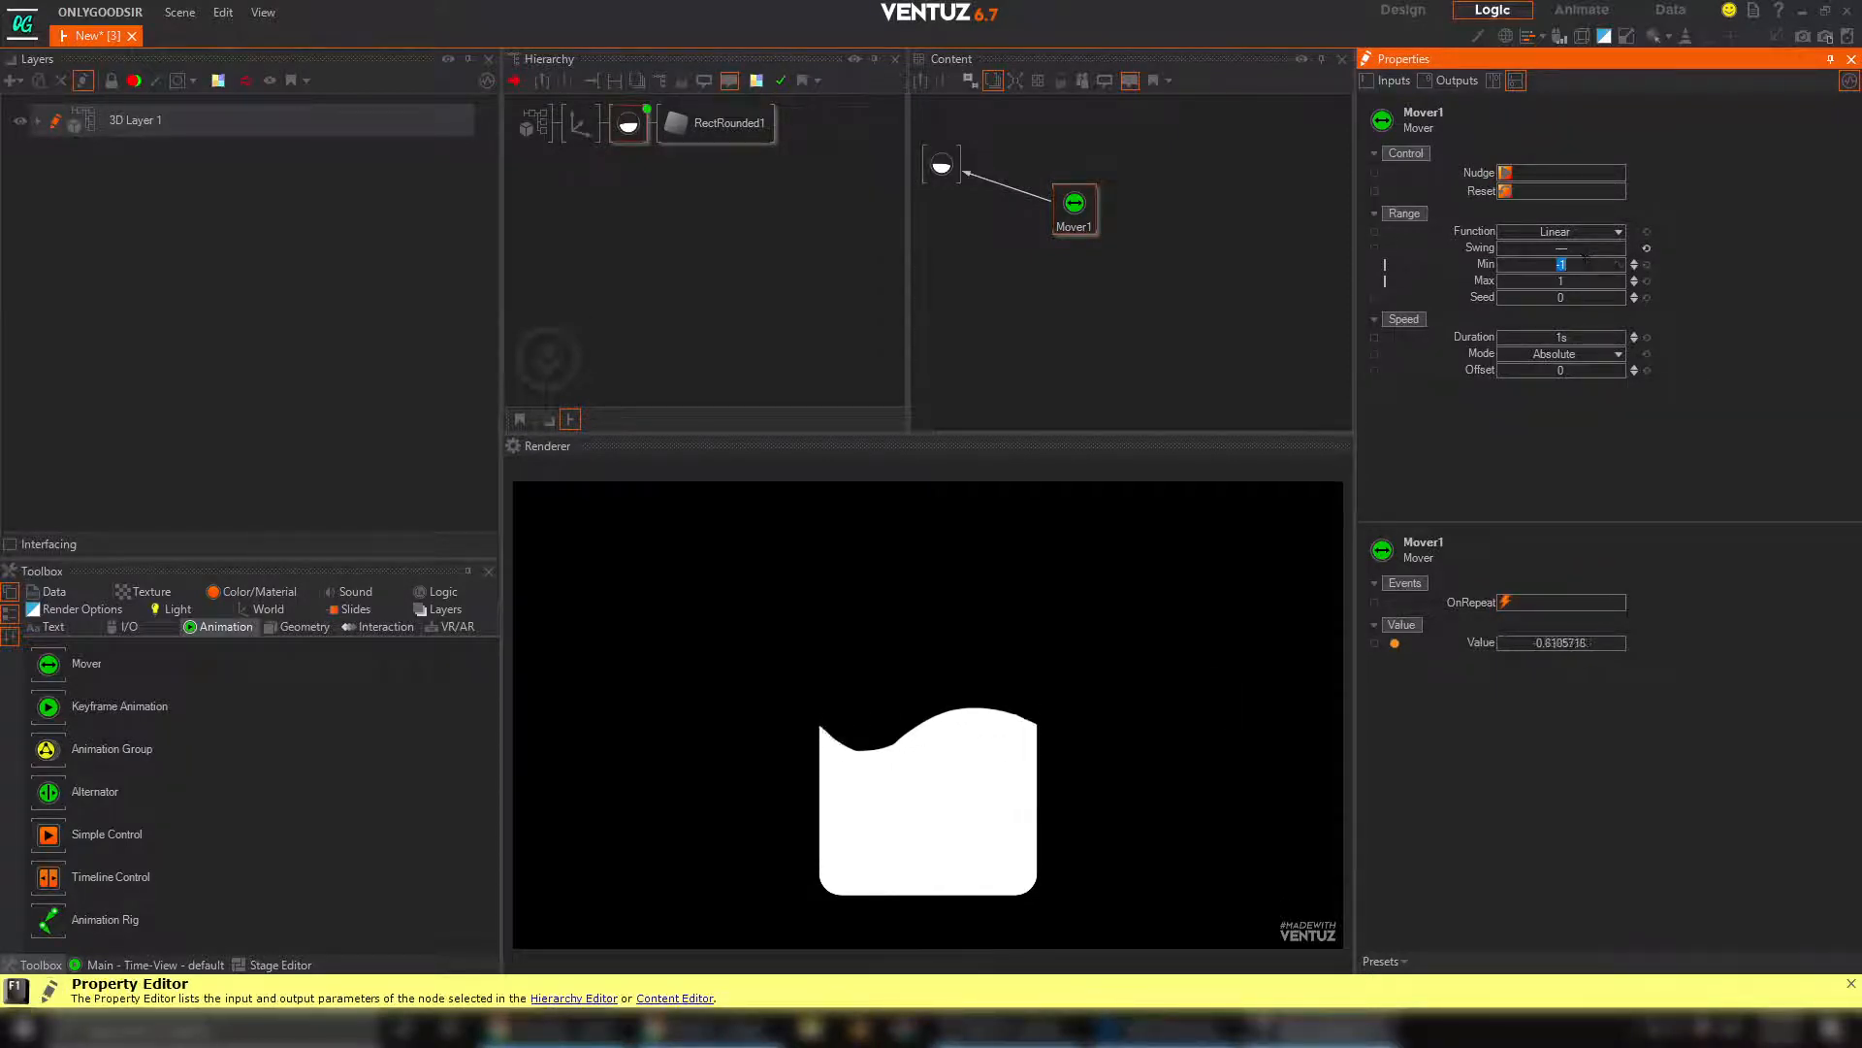
{"action": "type", "text": "1"}
{"action": "key", "text": "Return"}
{"action": "double_click", "coordinate": [1591, 277]}
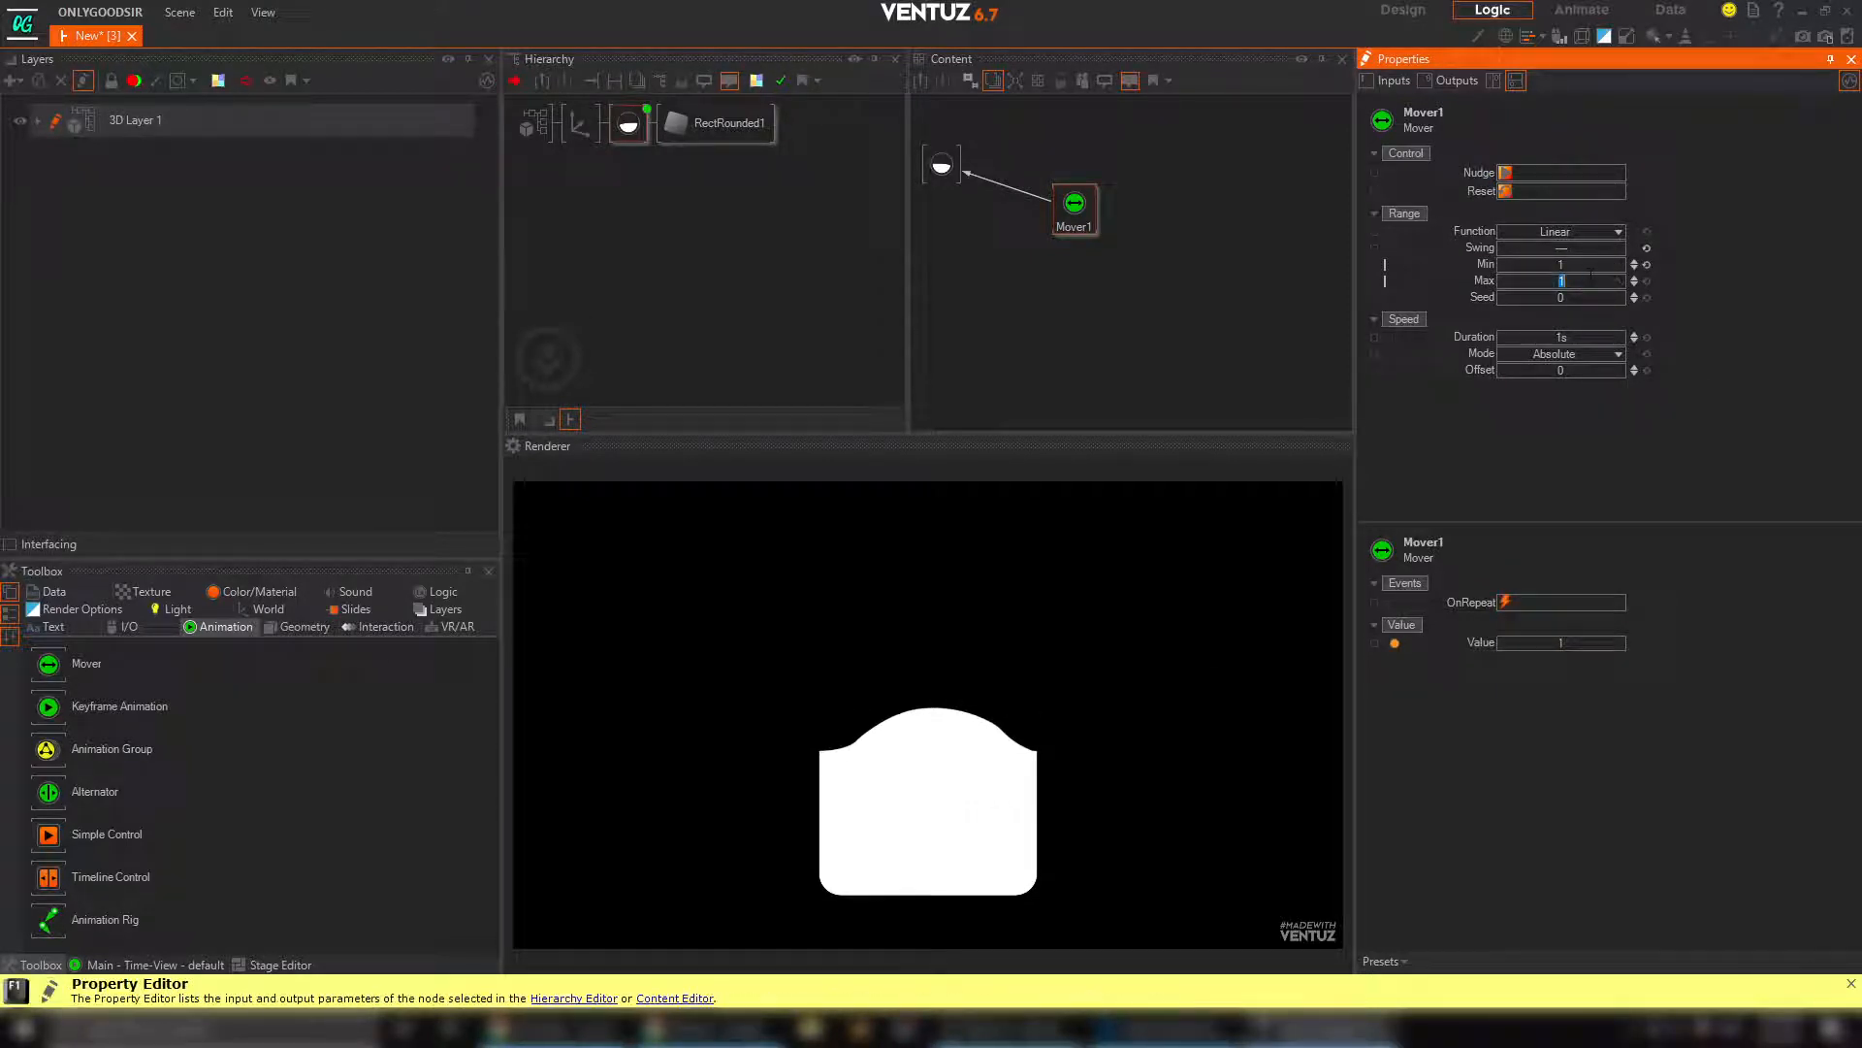
{"action": "type", "text": "-1"}
{"action": "key", "text": "Return"}
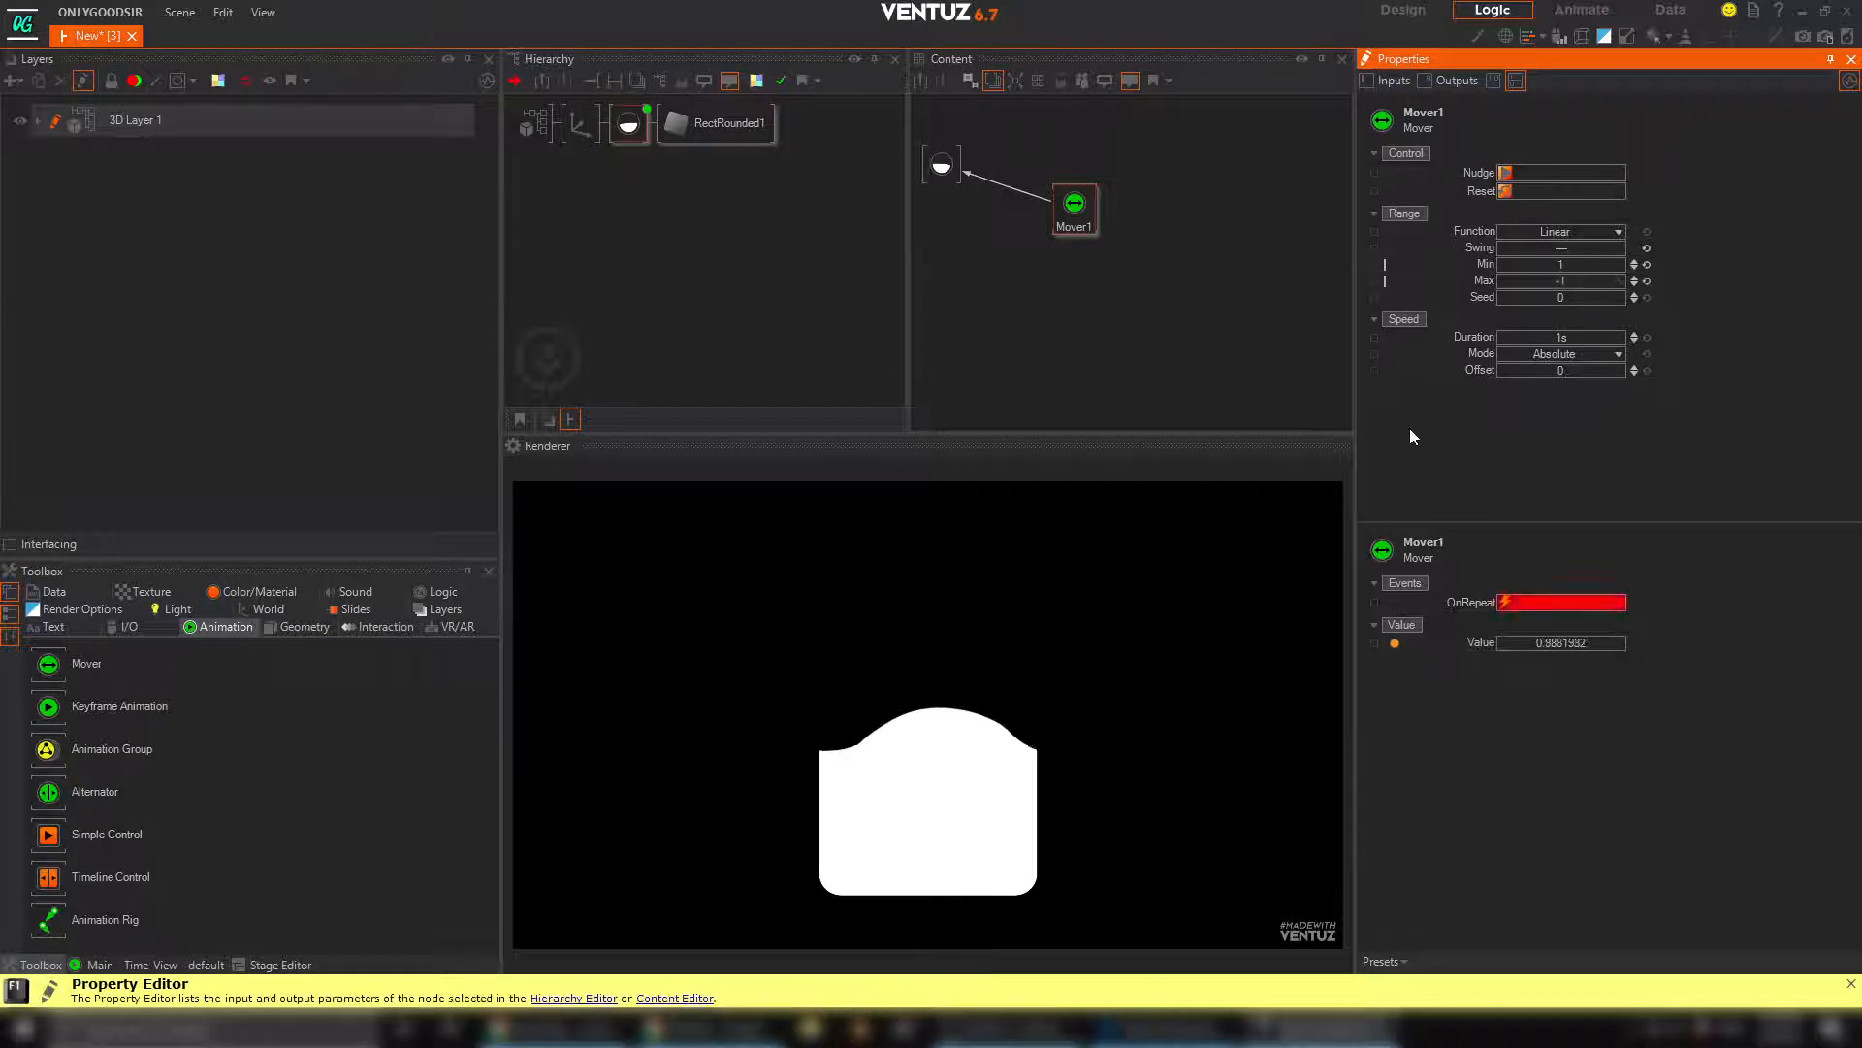
Set the Mover's Duration to 5s
{"action": "double_click", "coordinate": [1562, 337]}
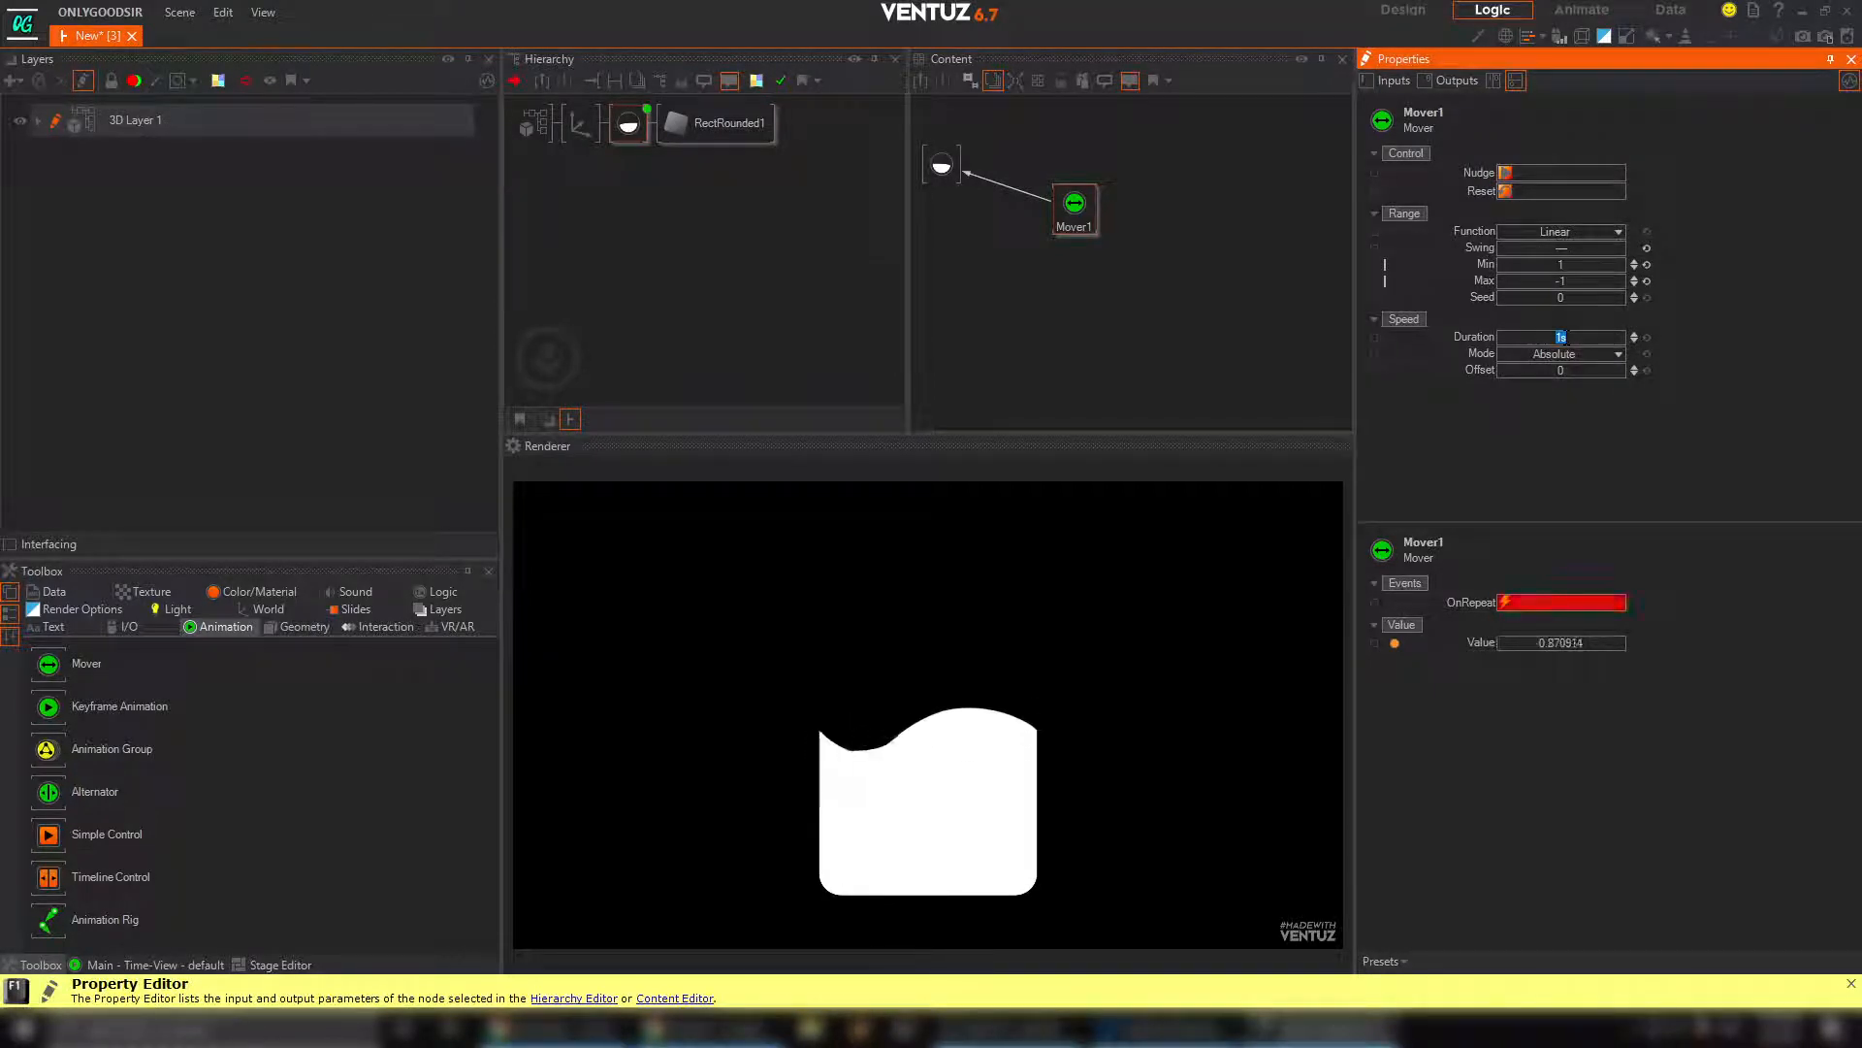
{"action": "type", "text": "3"}
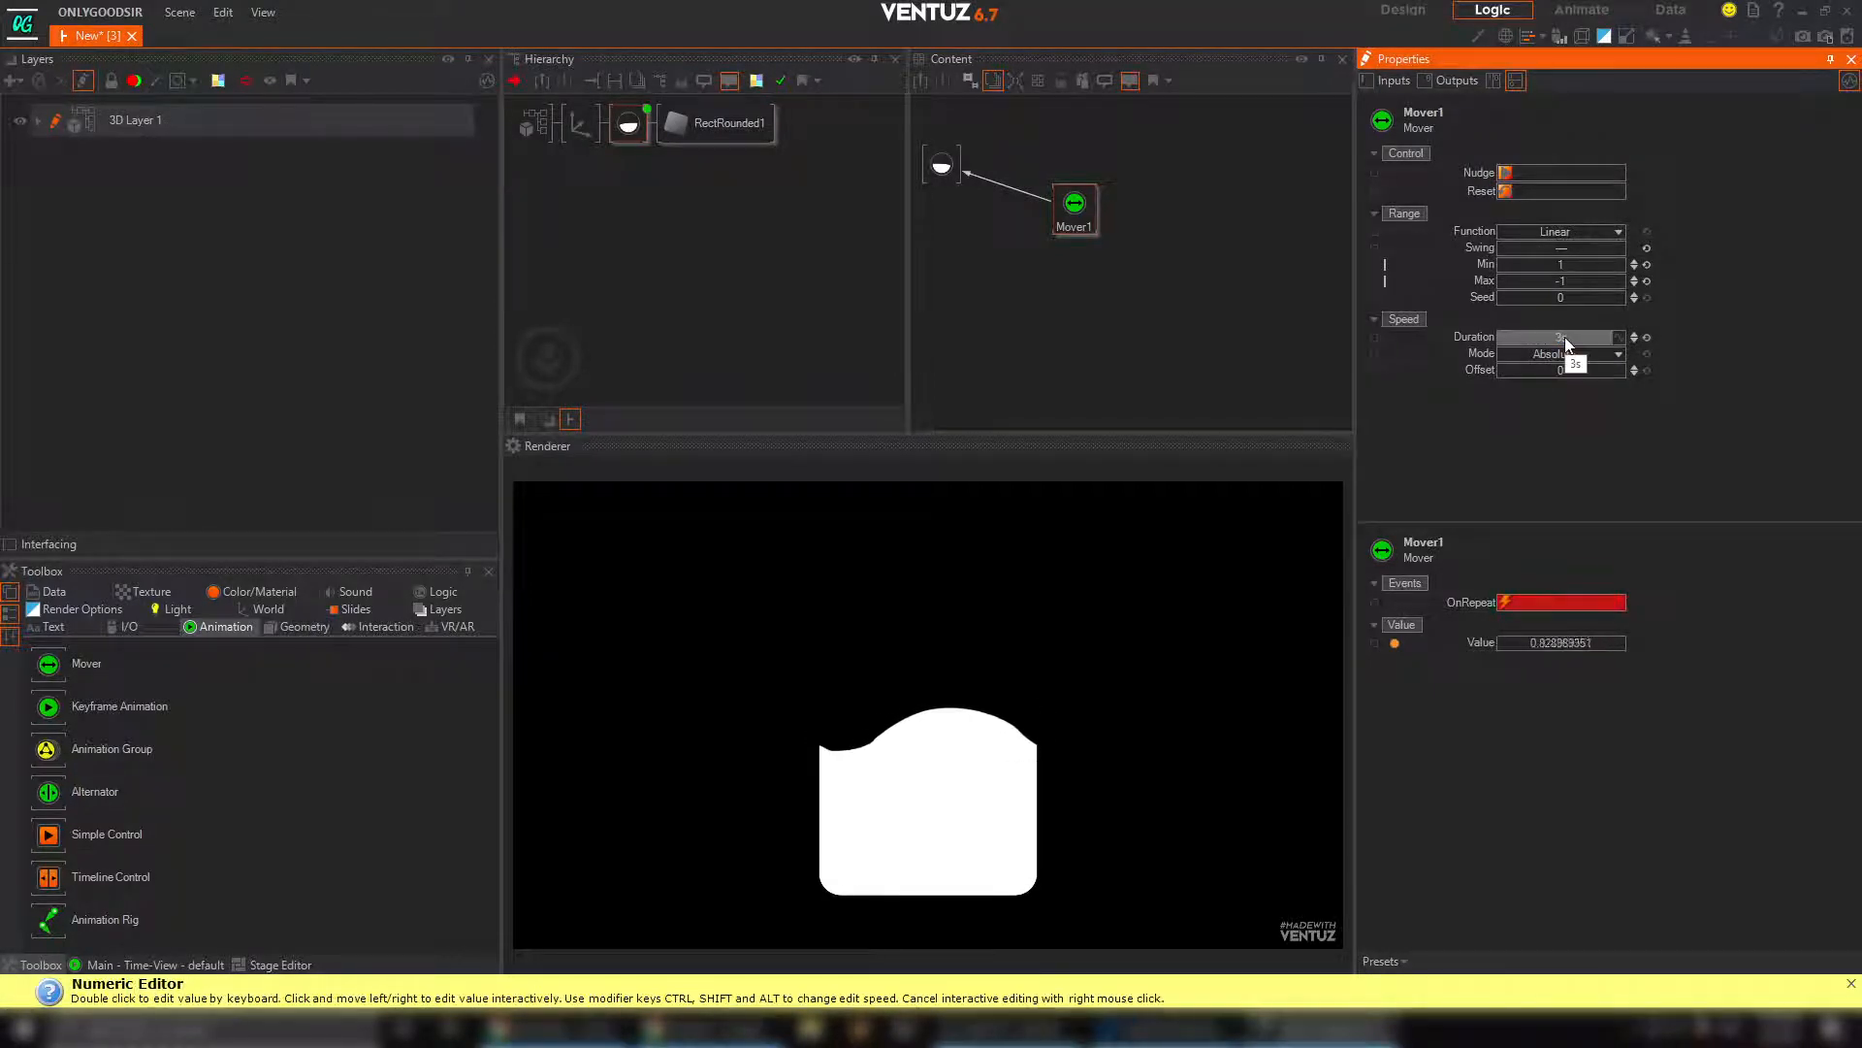
{"action": "key", "text": "Return"}
{"action": "type", "text": "5"}
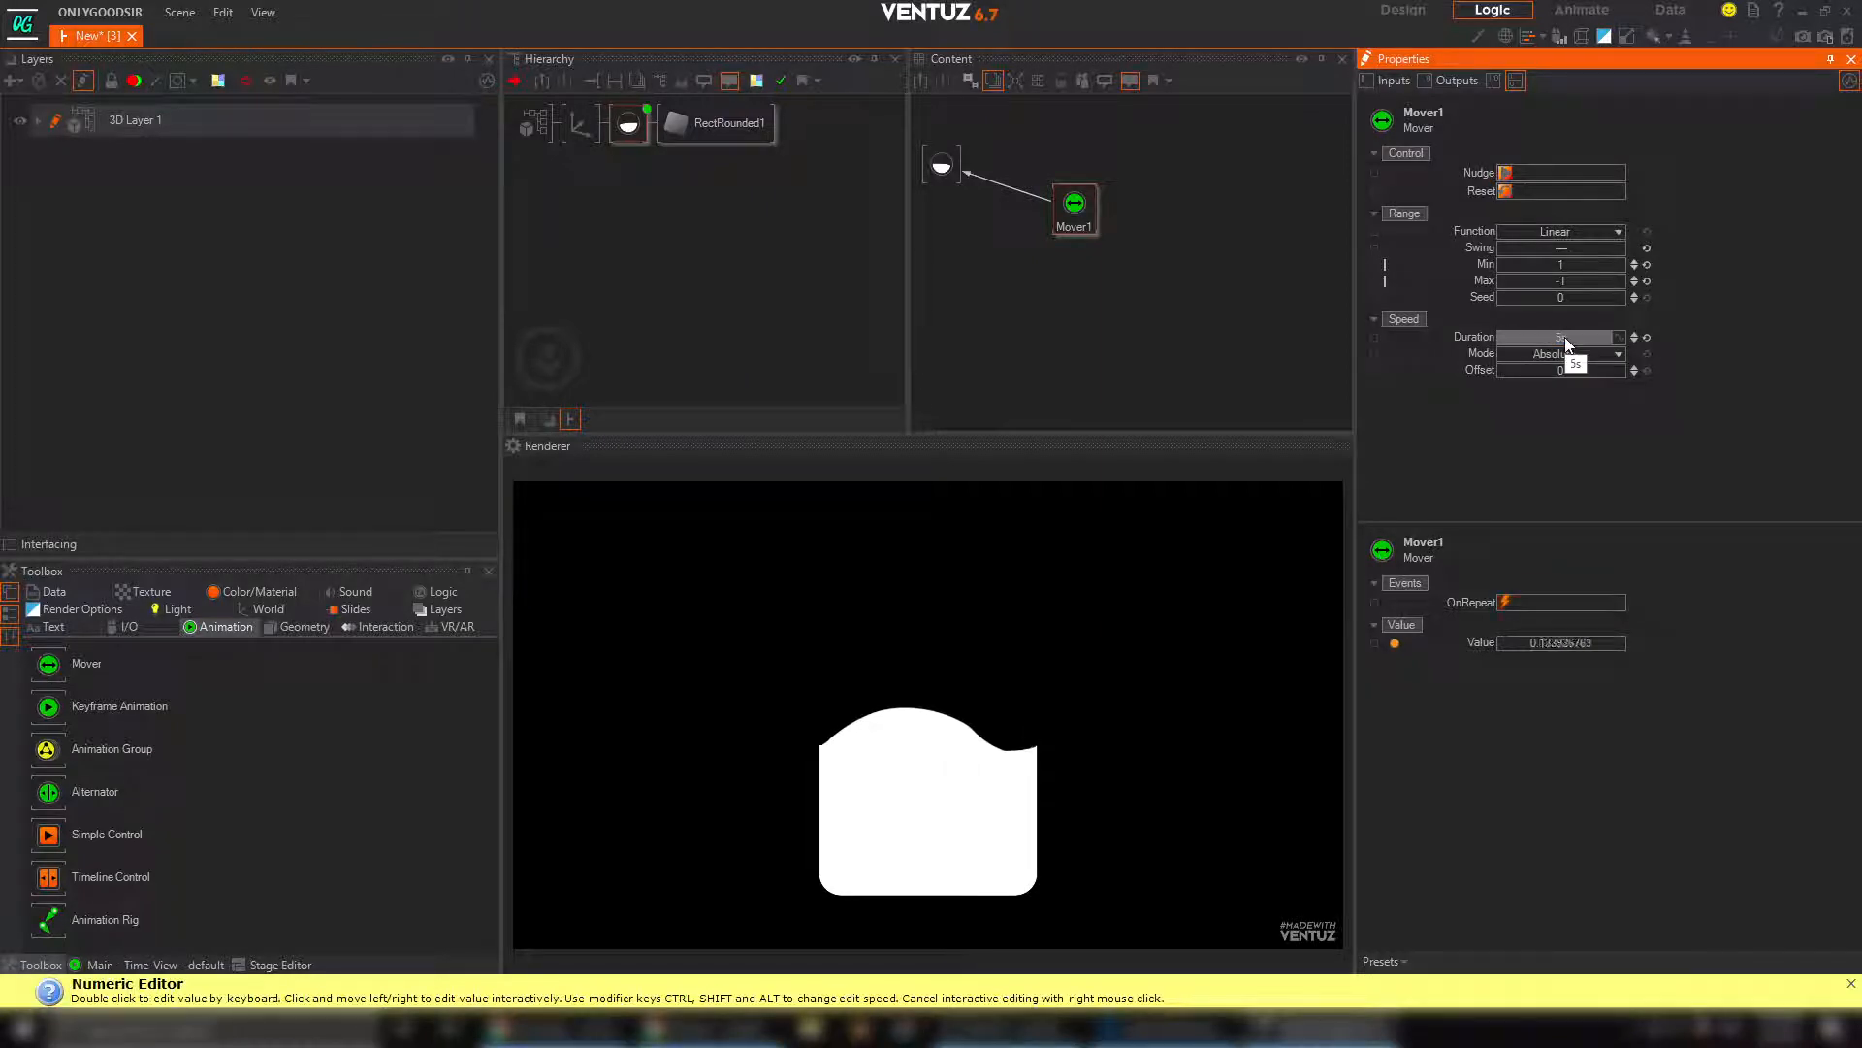
{"action": "key", "text": "Return"}
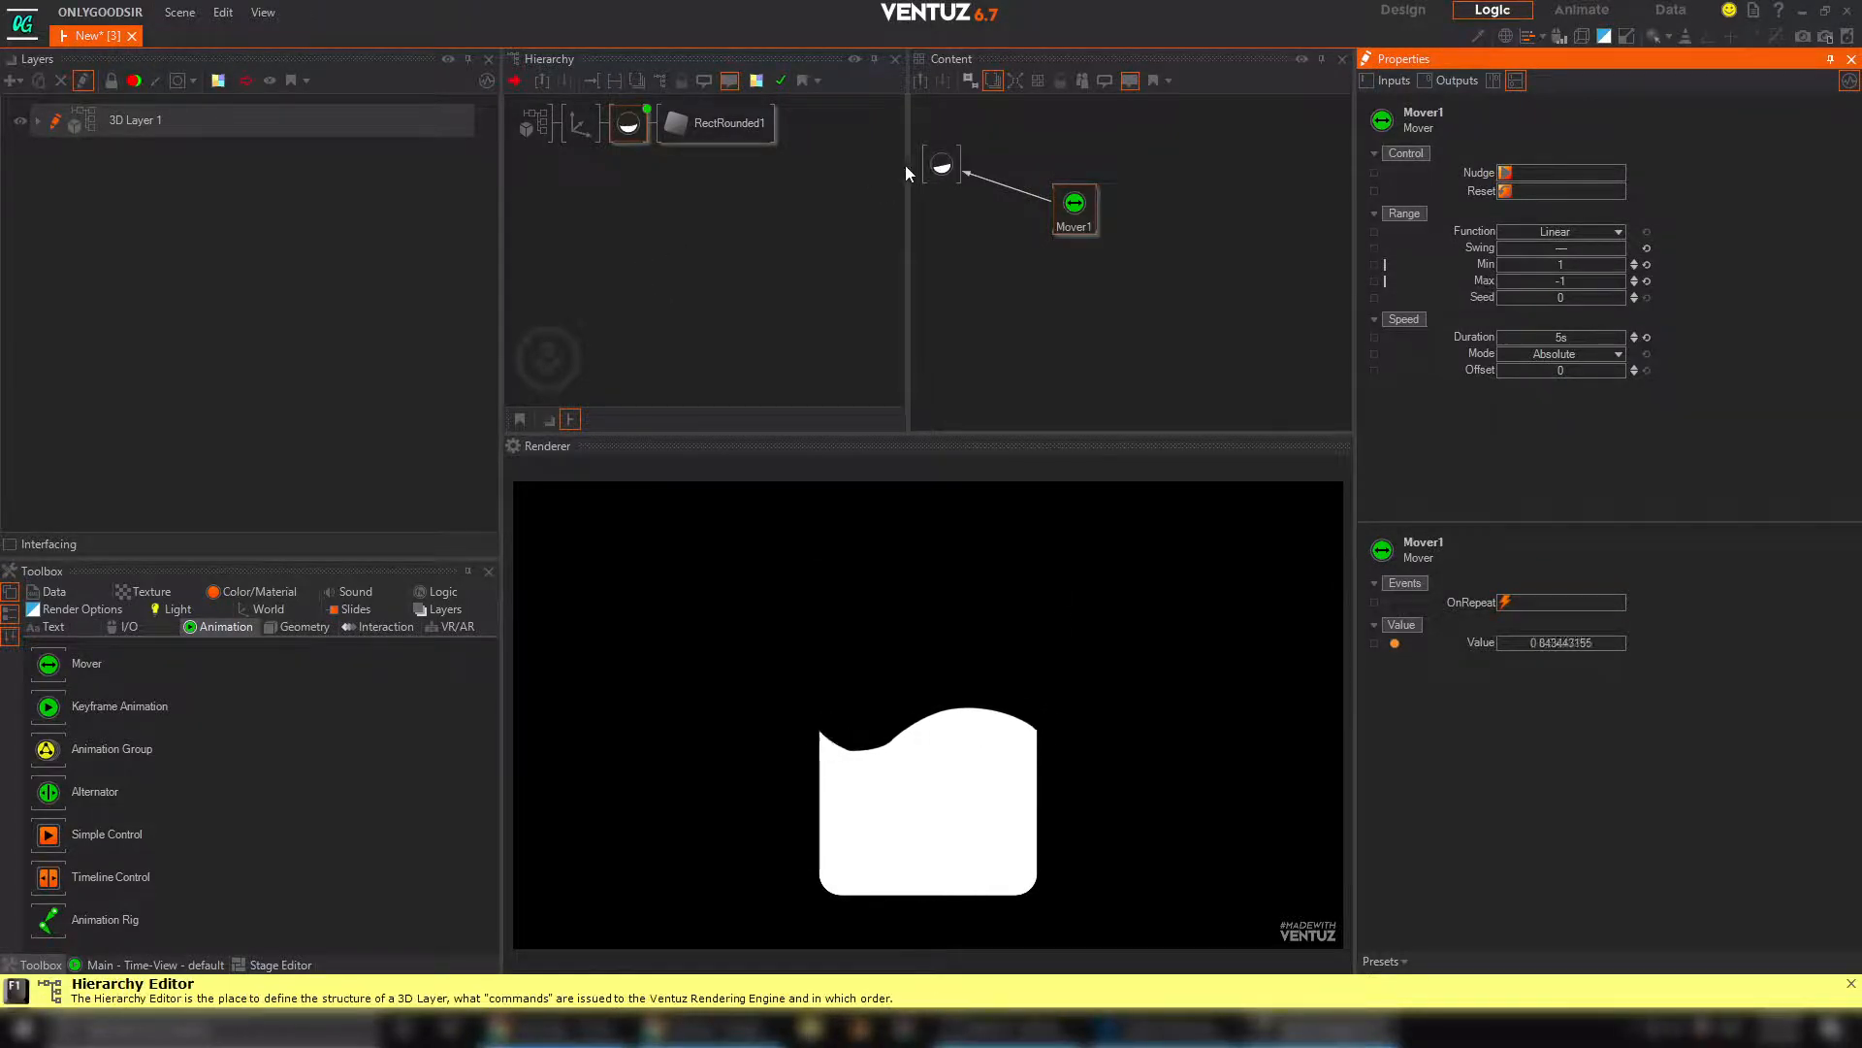
Set the wave texture mapping's PositionY to 0.13
{"action": "left_click", "coordinate": [941, 166]}
{"action": "scroll", "coordinate": [1712, 413], "scroll_direction": "down", "scroll_amount": 5}
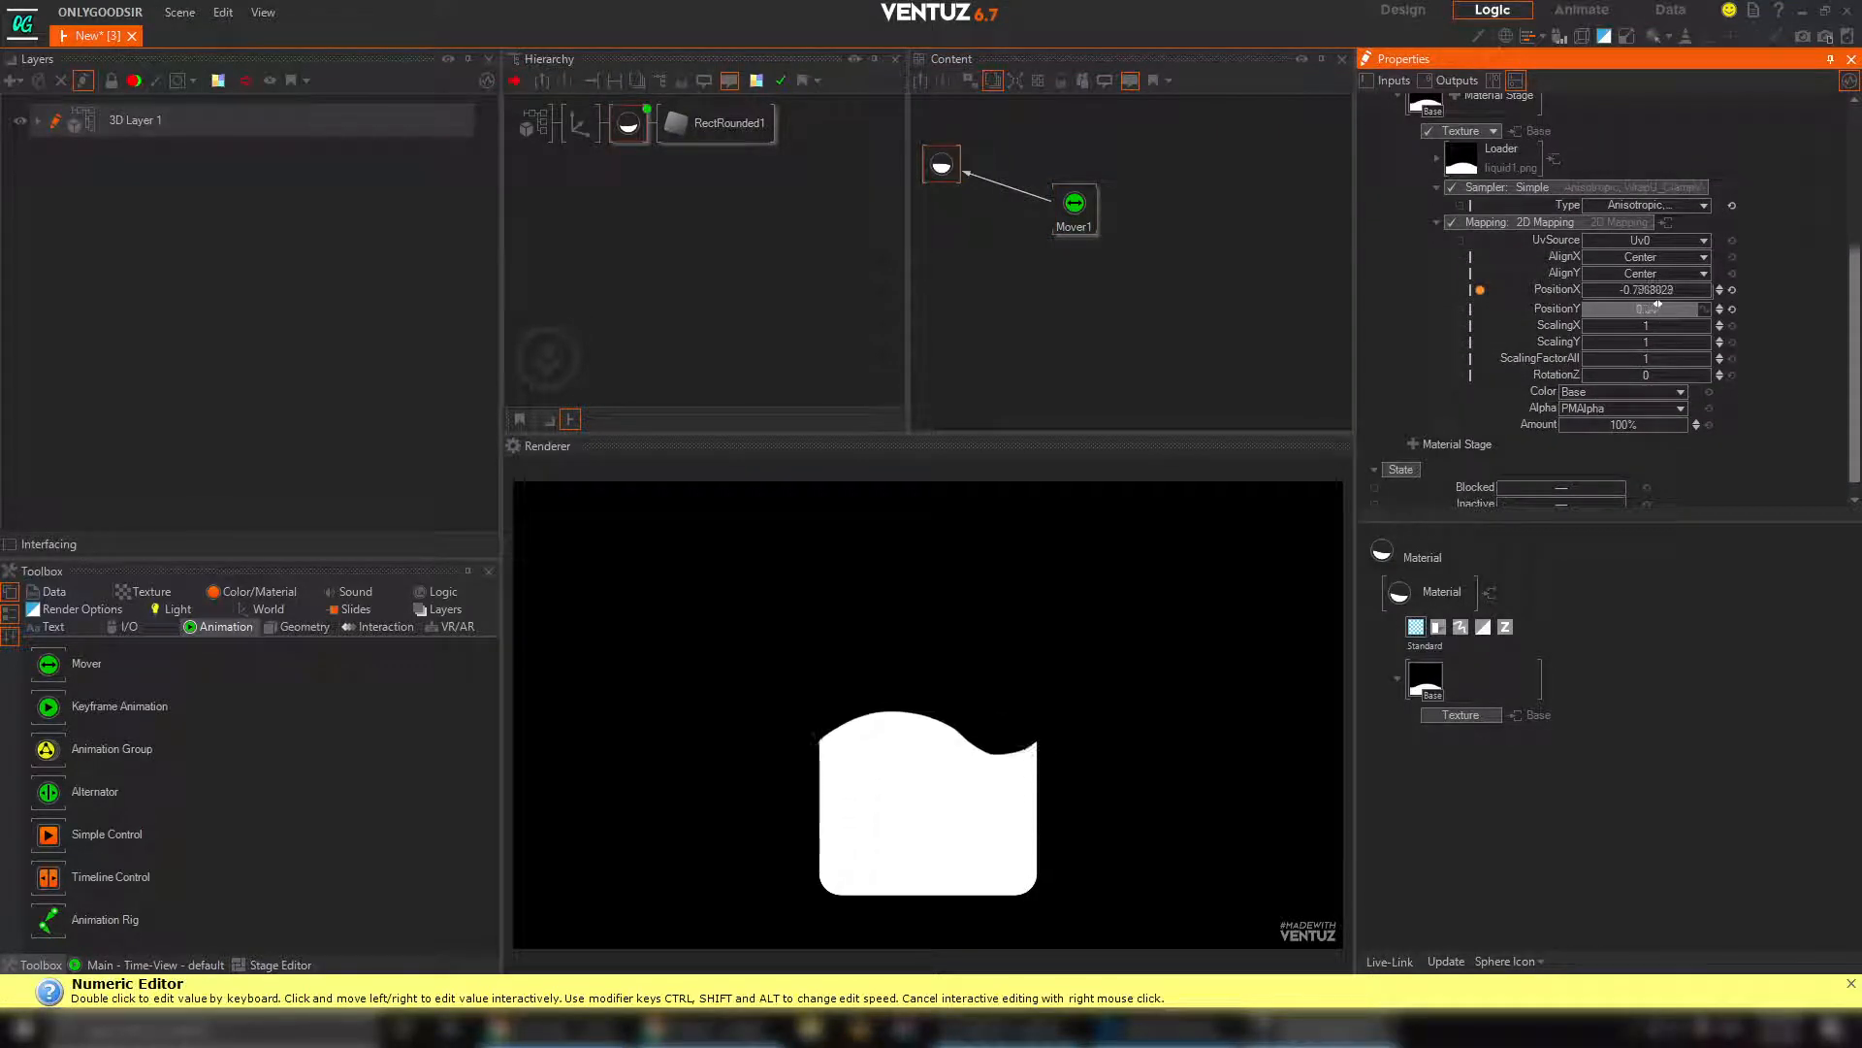
{"action": "left_click_drag", "start_coordinate": [1638, 304], "coordinate": [1653, 305]}
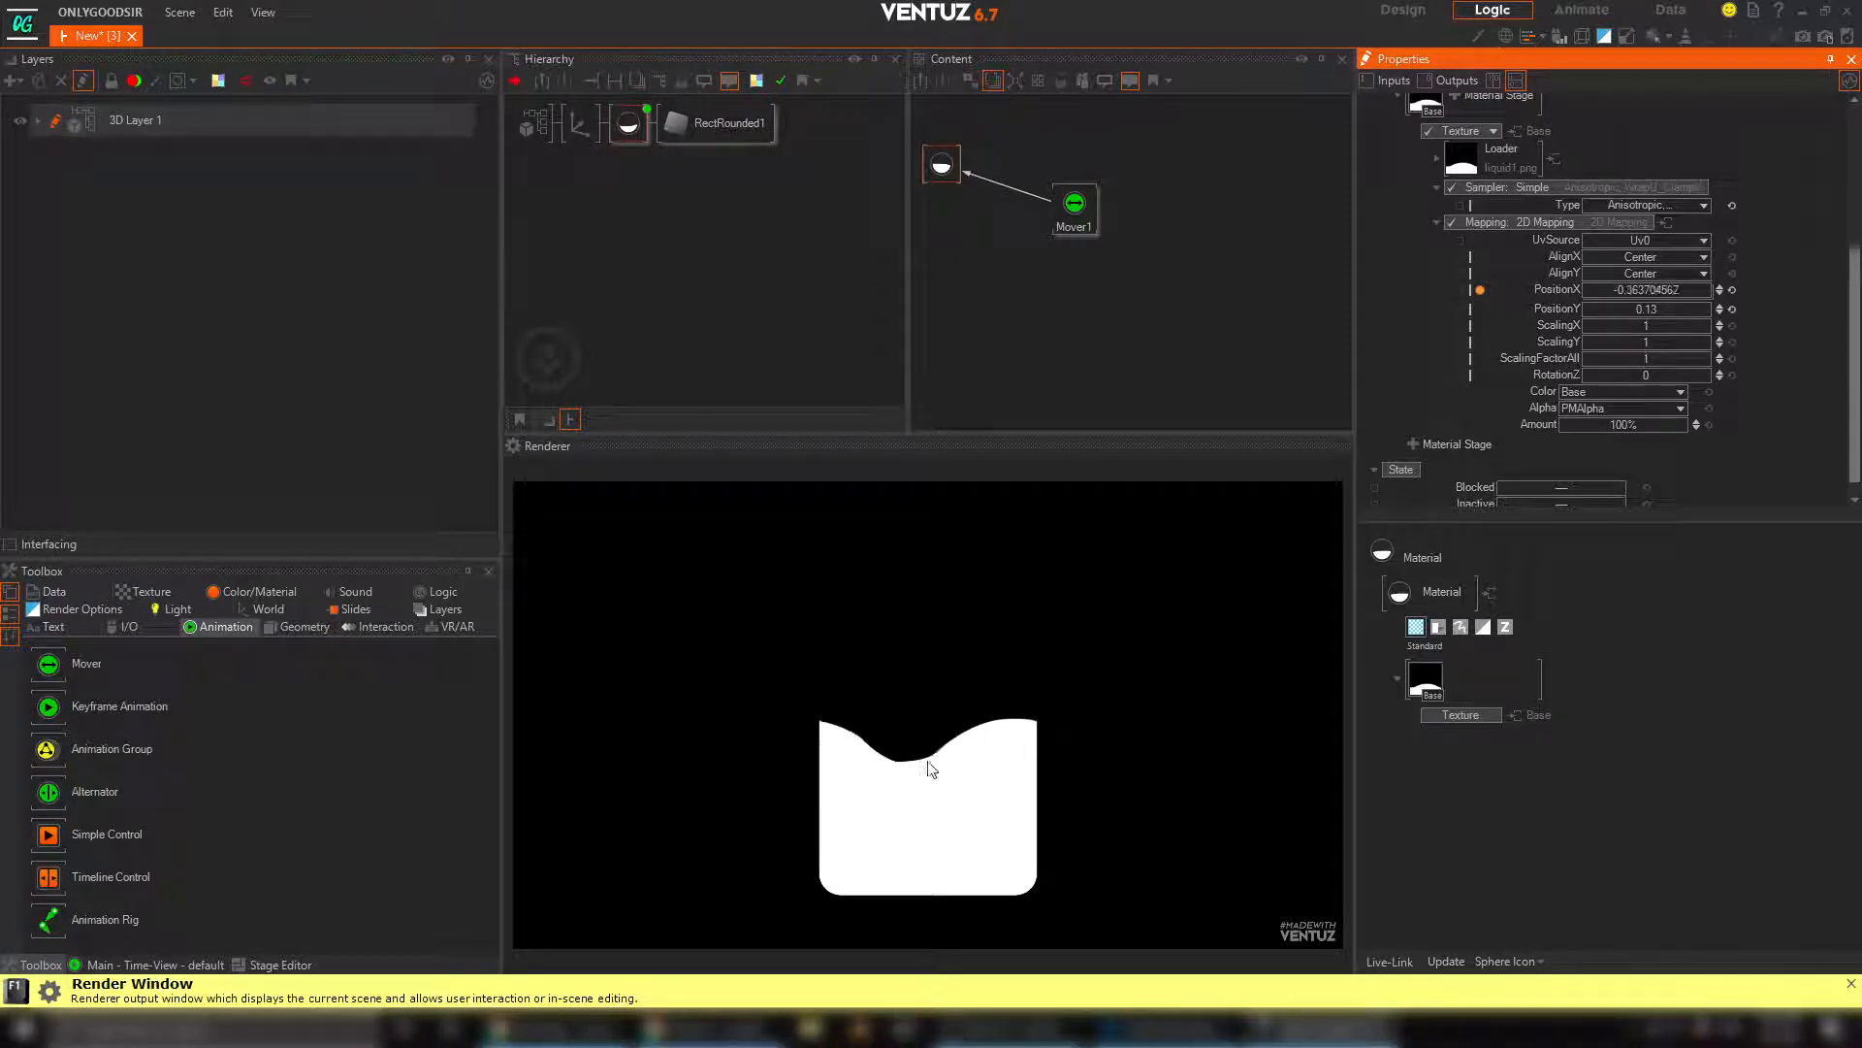
{"action": "left_click", "coordinate": [935, 207]}
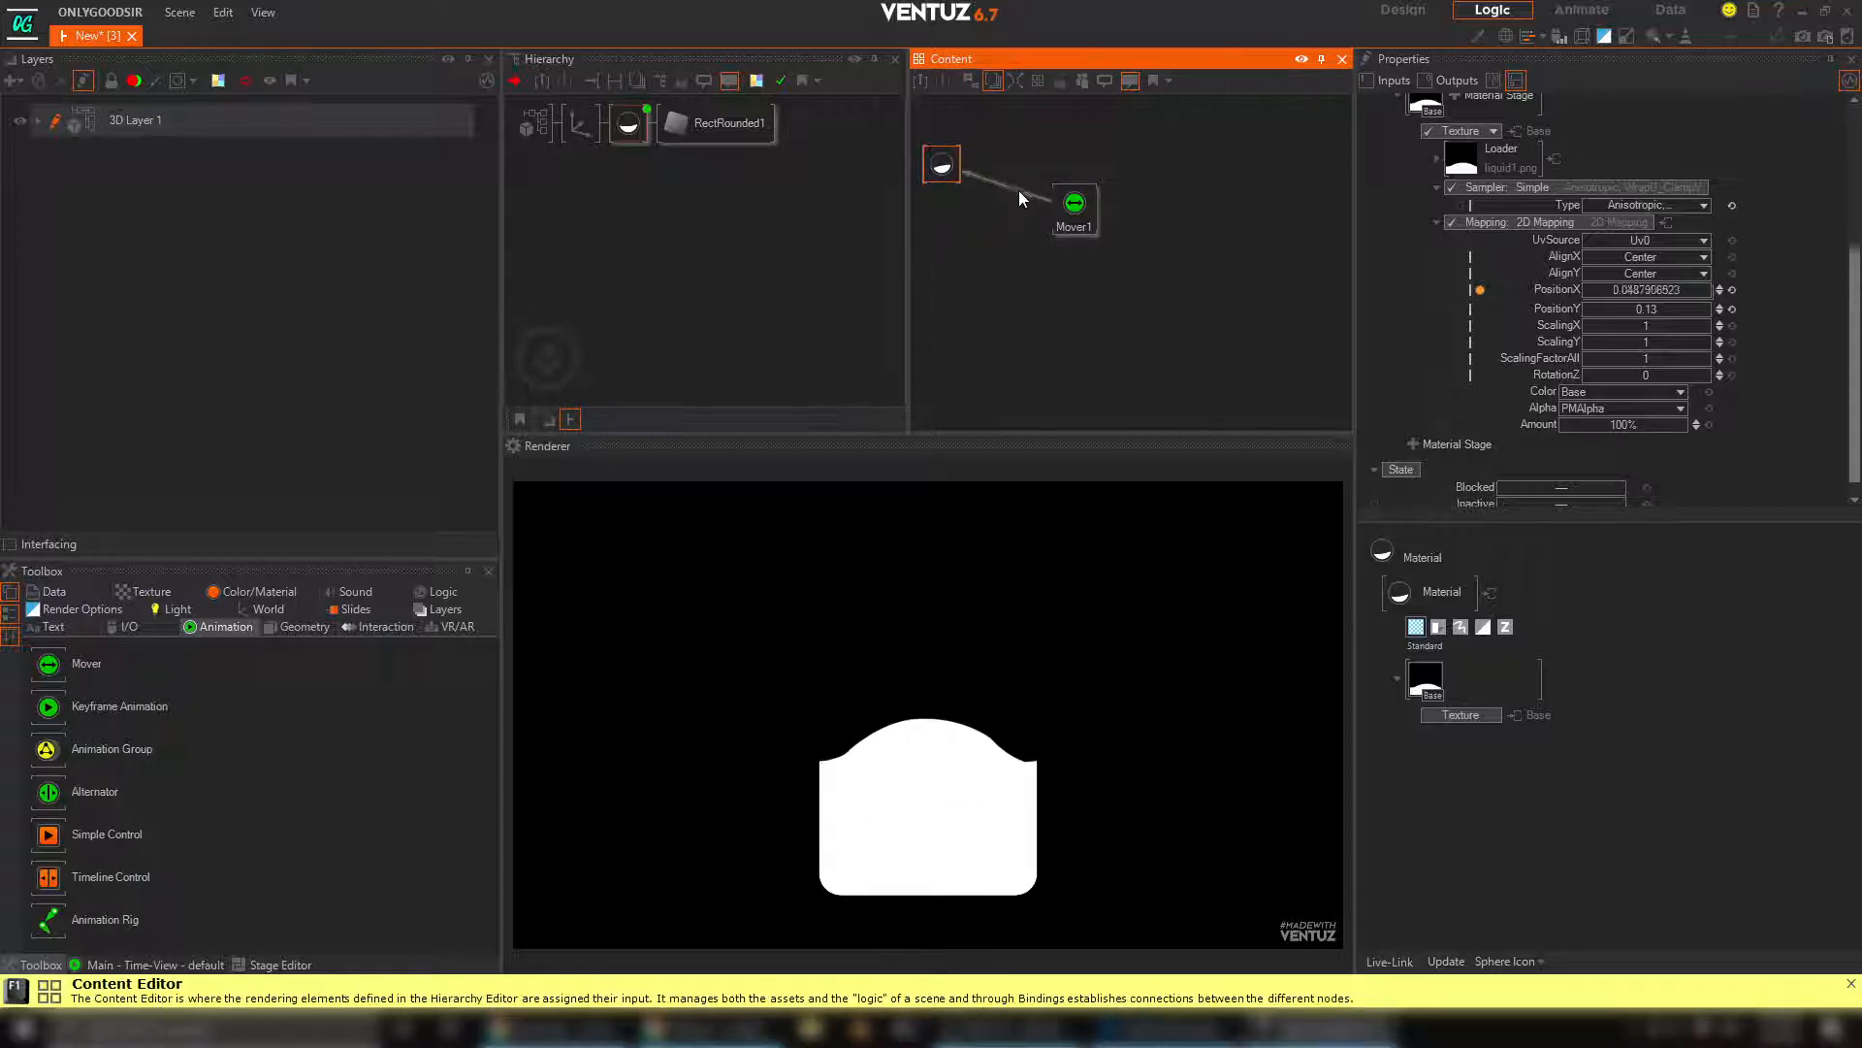
Add a Diffuse texture stage to the material and switch its source from Loader to 1D Gradient
{"action": "middle_click_drag", "start_coordinate": [1715, 324], "coordinate": [1738, 374]}
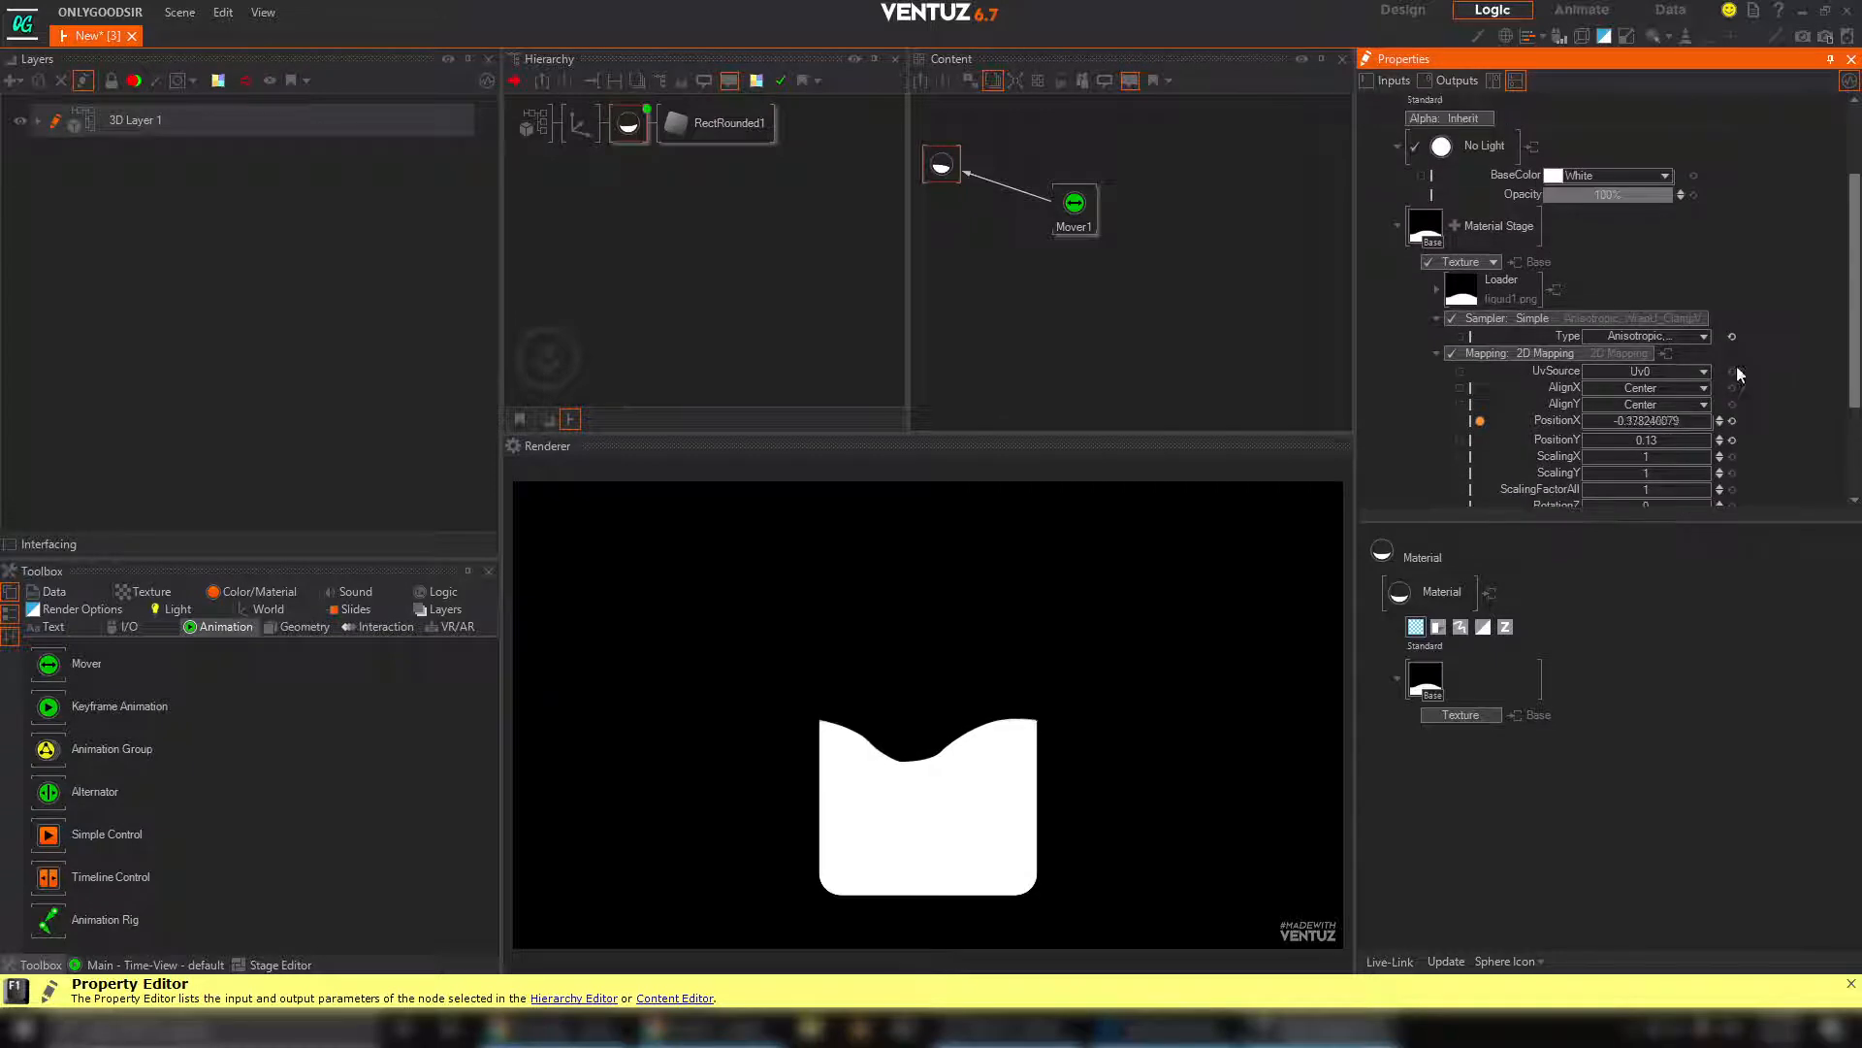
{"action": "left_click", "coordinate": [1455, 228]}
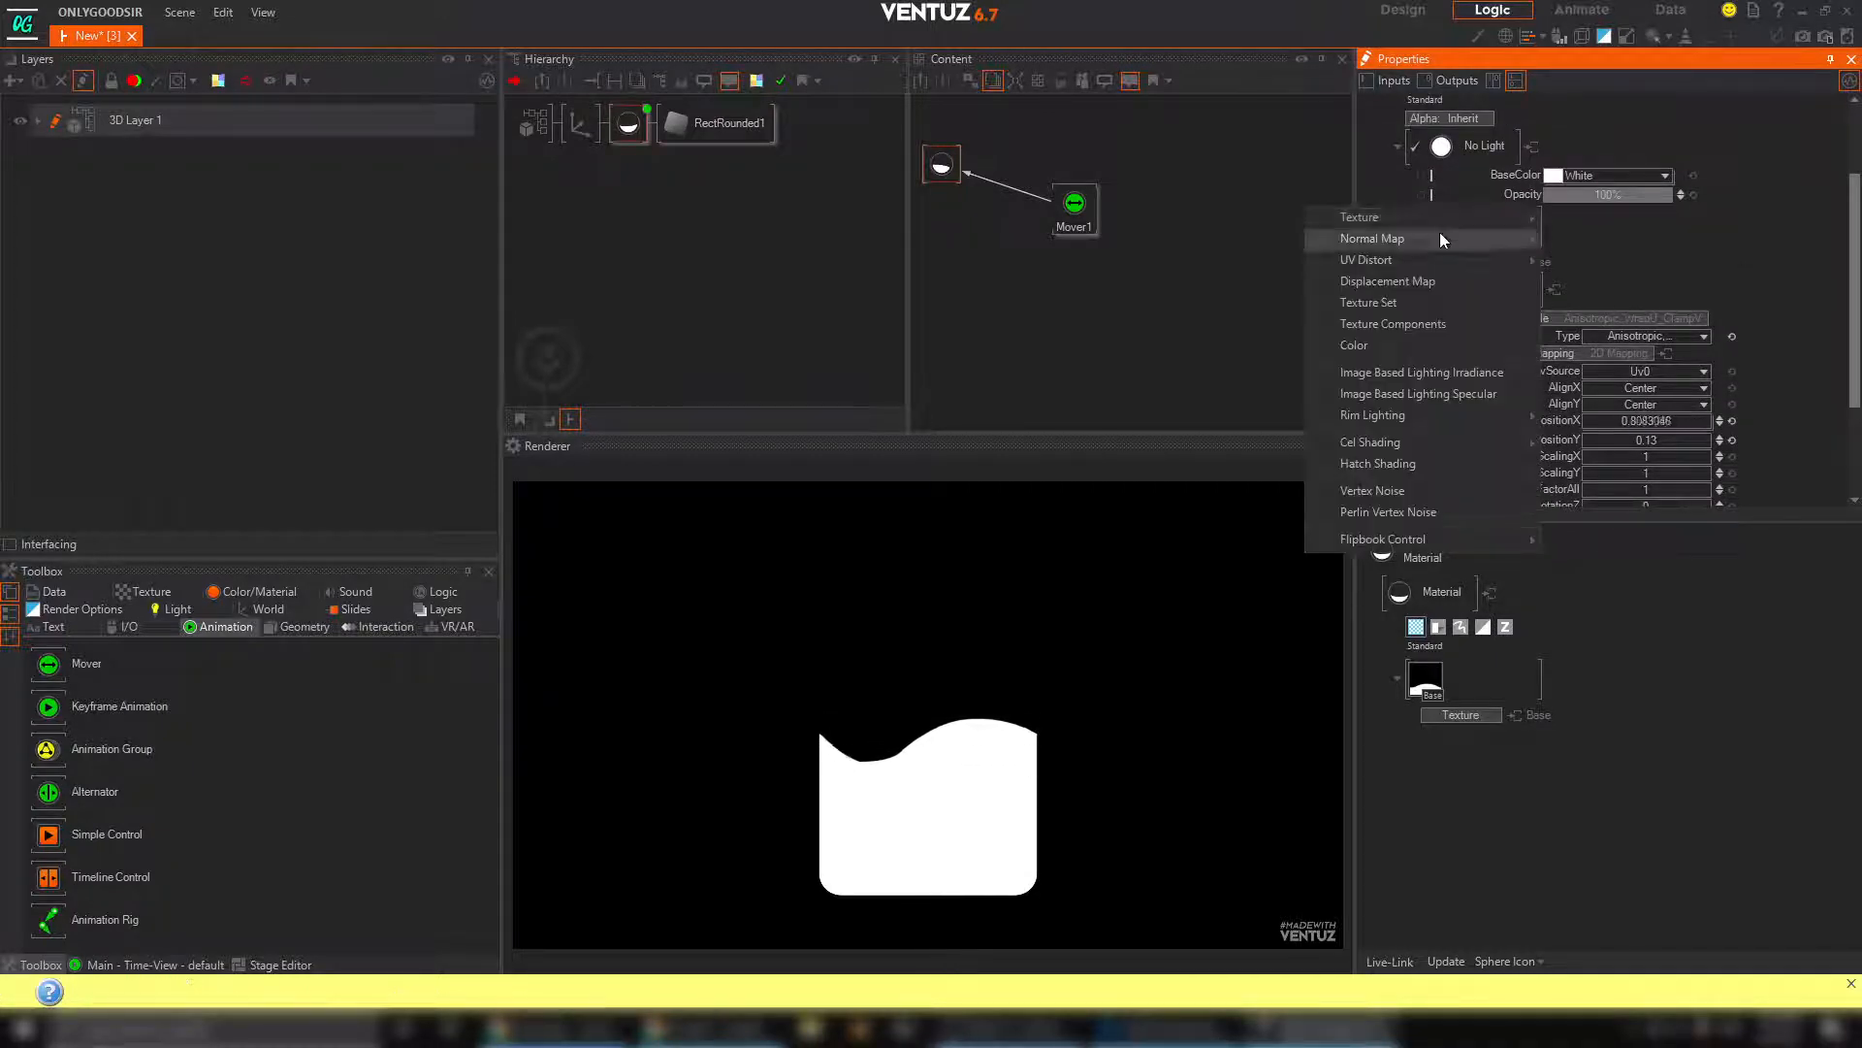
{"action": "mouse_move", "coordinate": [1462, 215]}
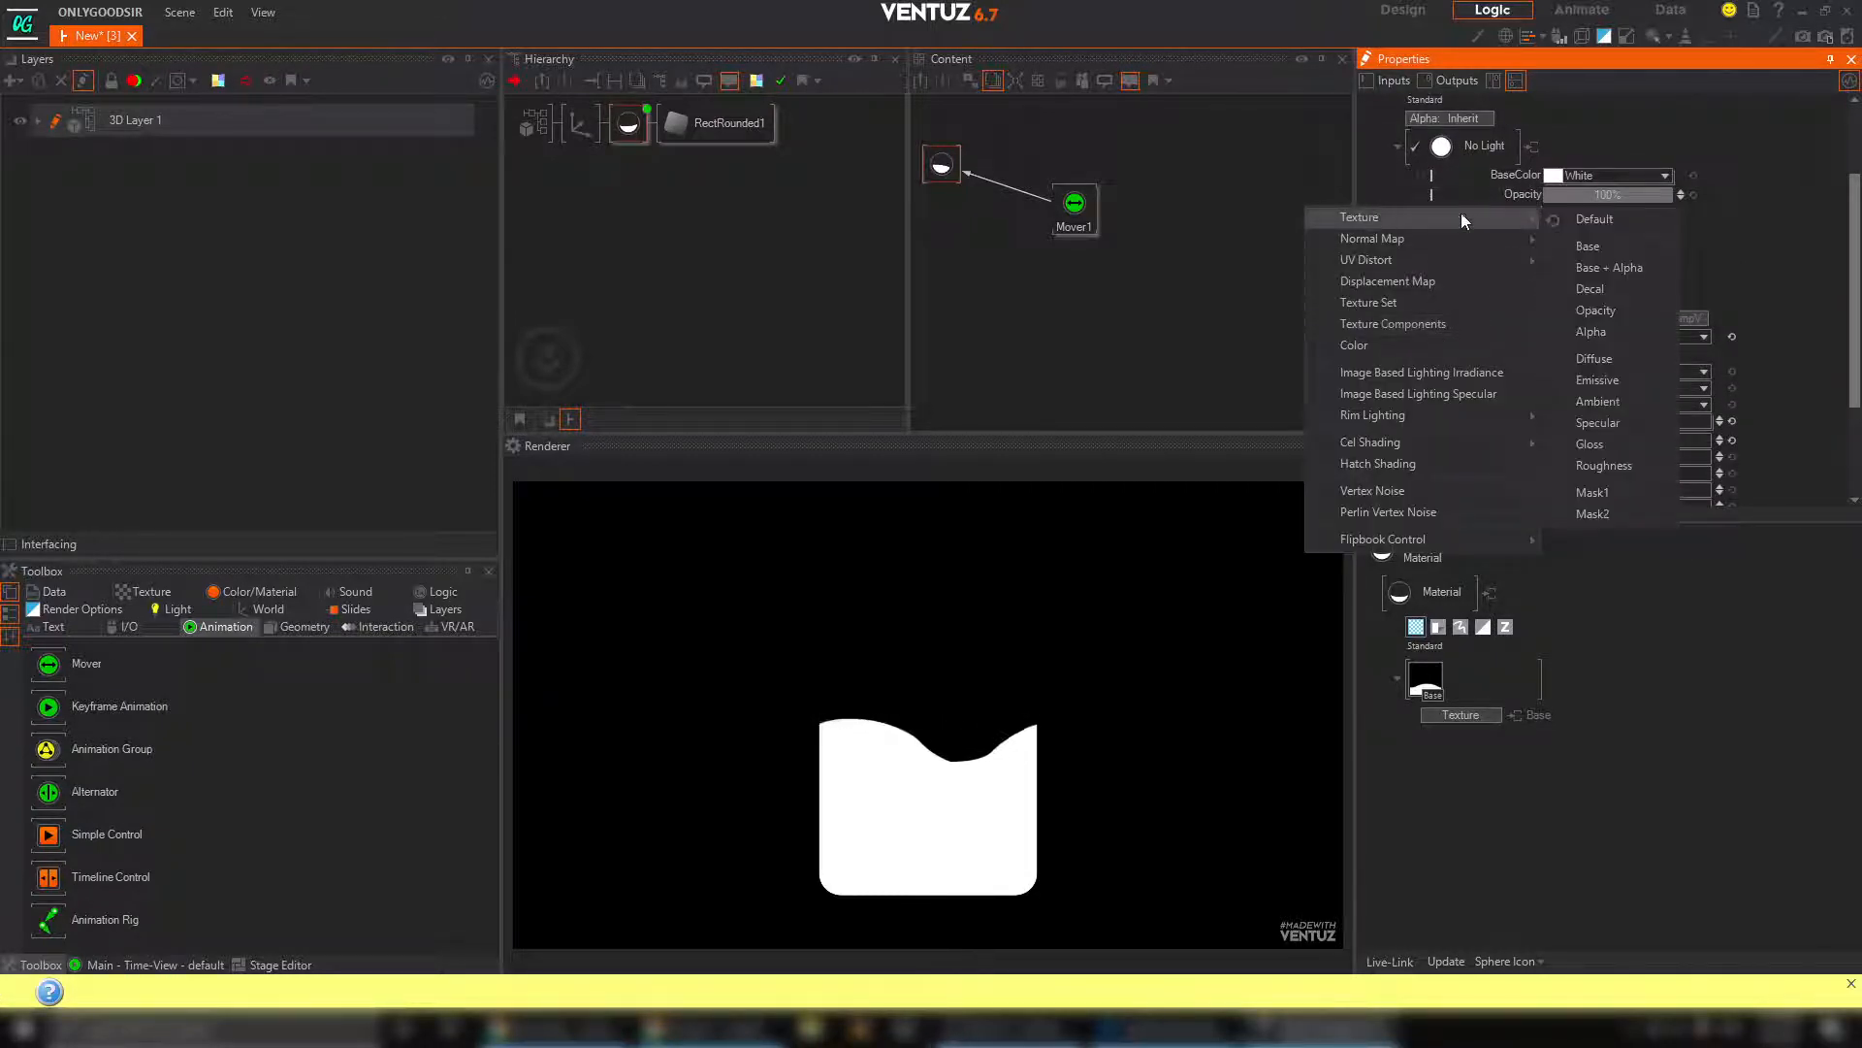
{"action": "left_click", "coordinate": [1593, 359]}
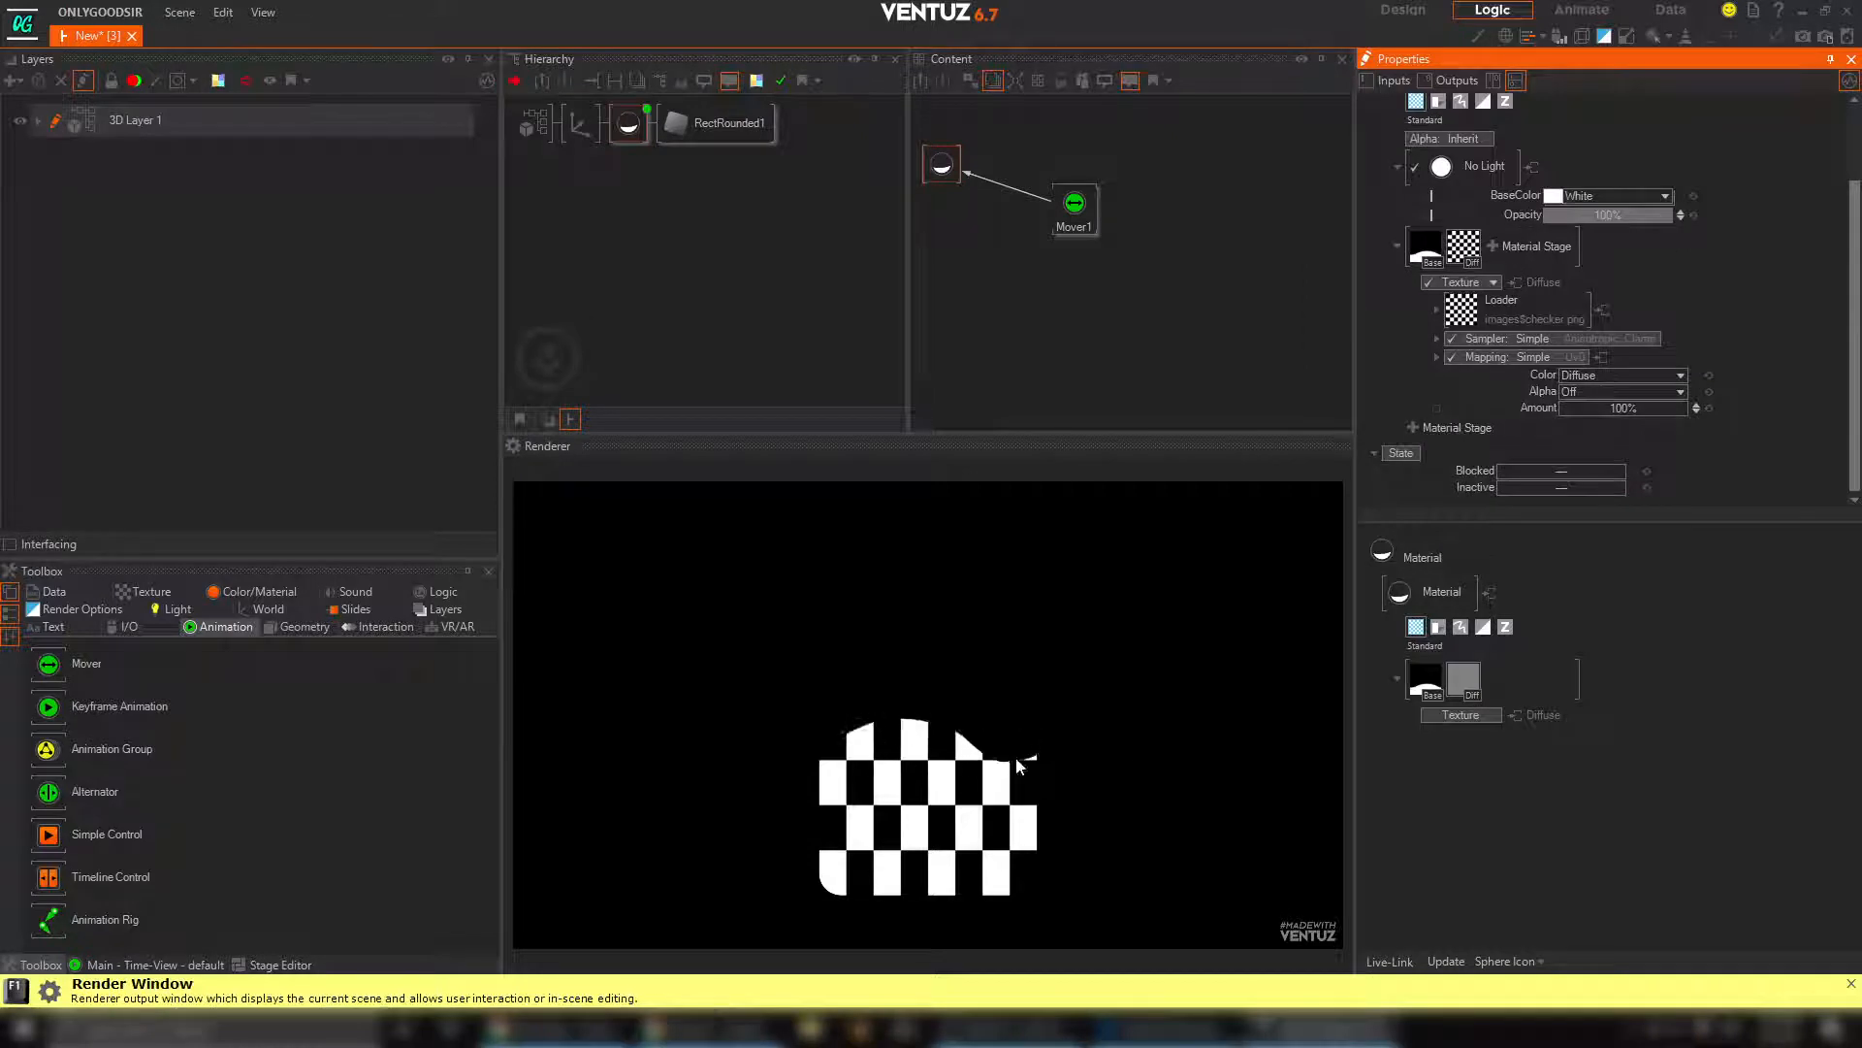
{"action": "left_click", "coordinate": [1526, 303]}
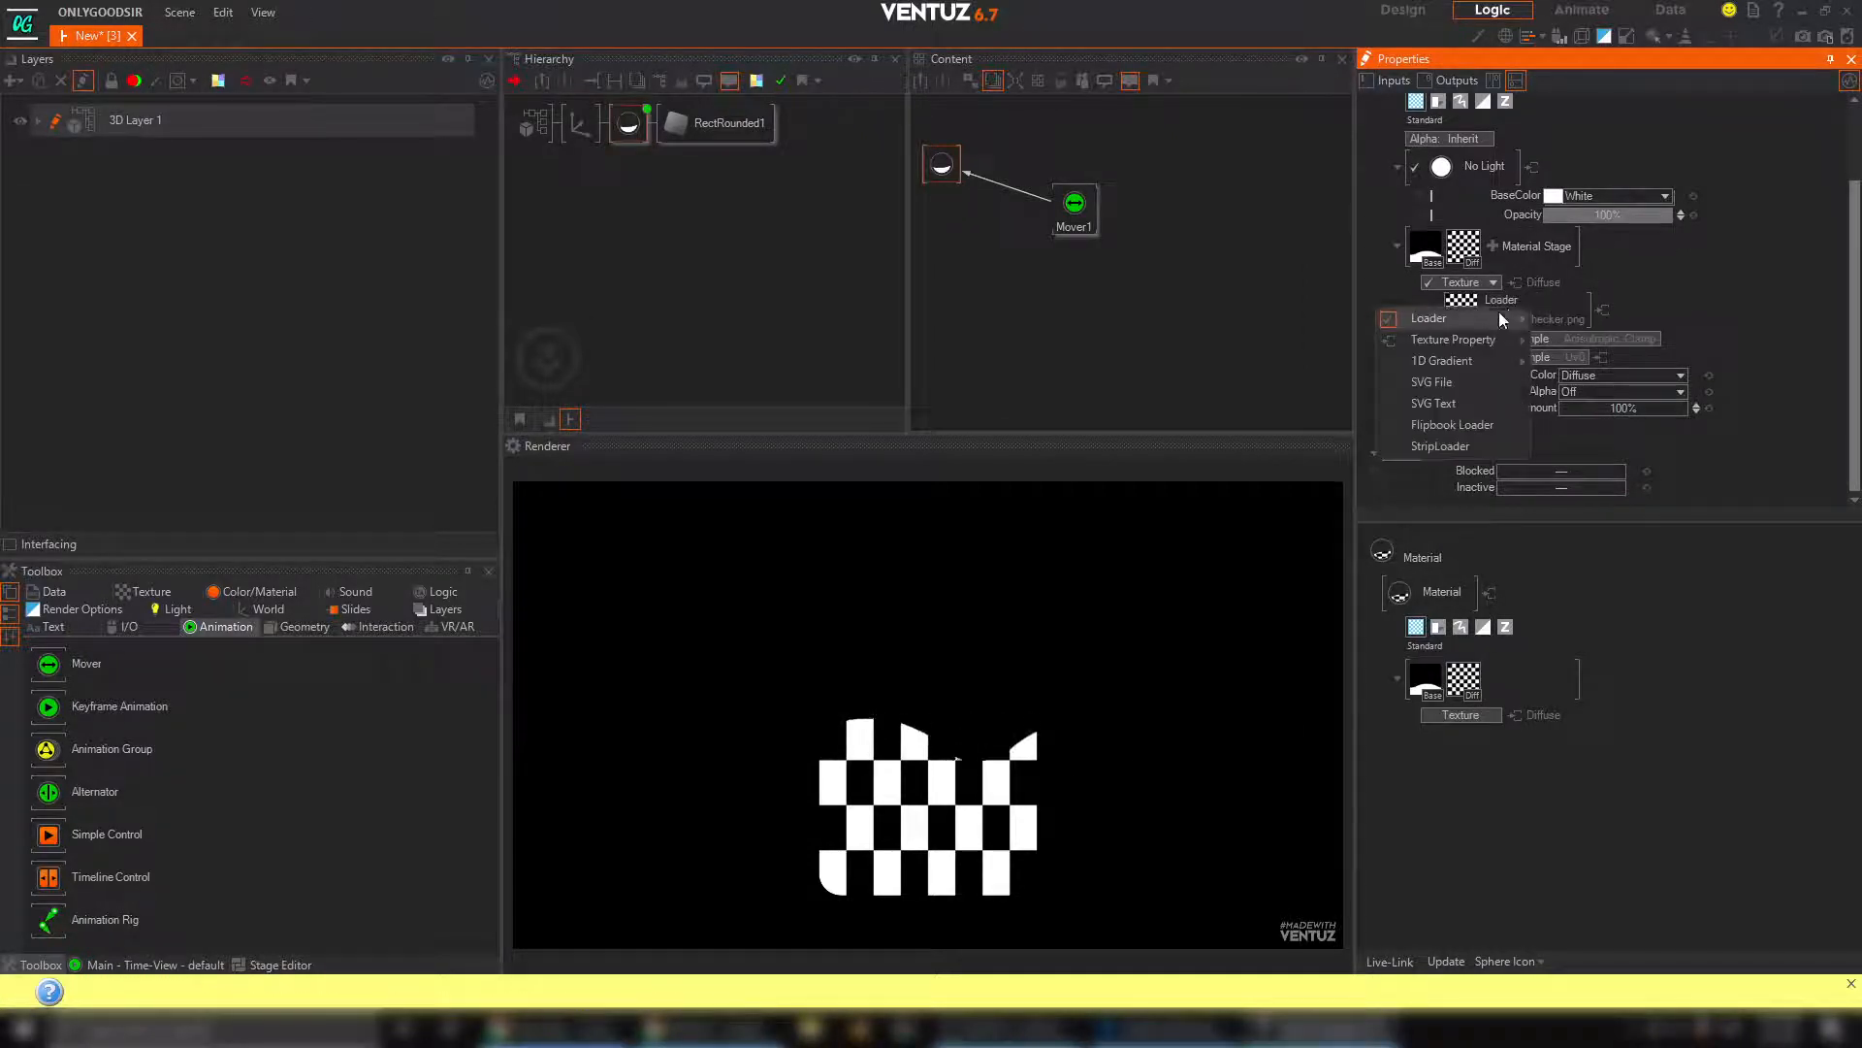
{"action": "mouse_move", "coordinate": [1465, 362]}
{"action": "left_click", "coordinate": [1620, 363]}
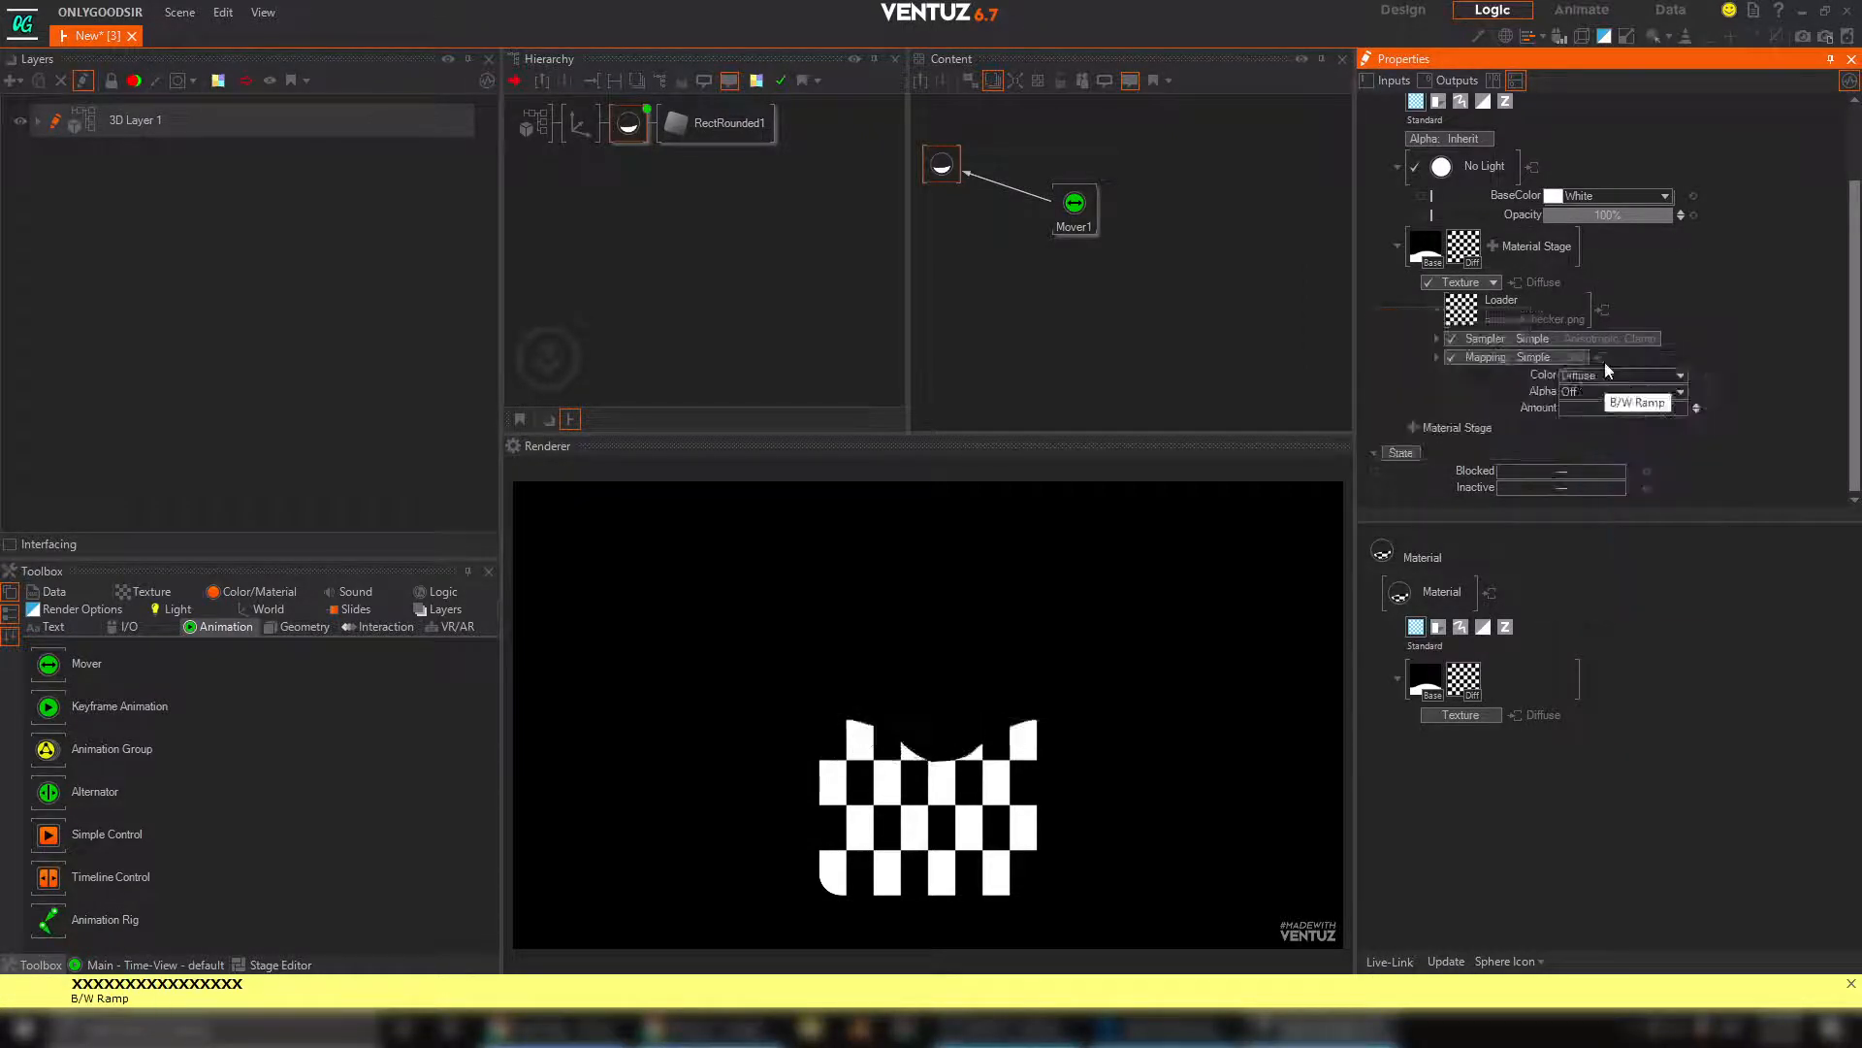
Recolour the 1D Gradient's black end stop to dark purple, about R 68, G 0, B 133
{"action": "left_click", "coordinate": [1433, 314]}
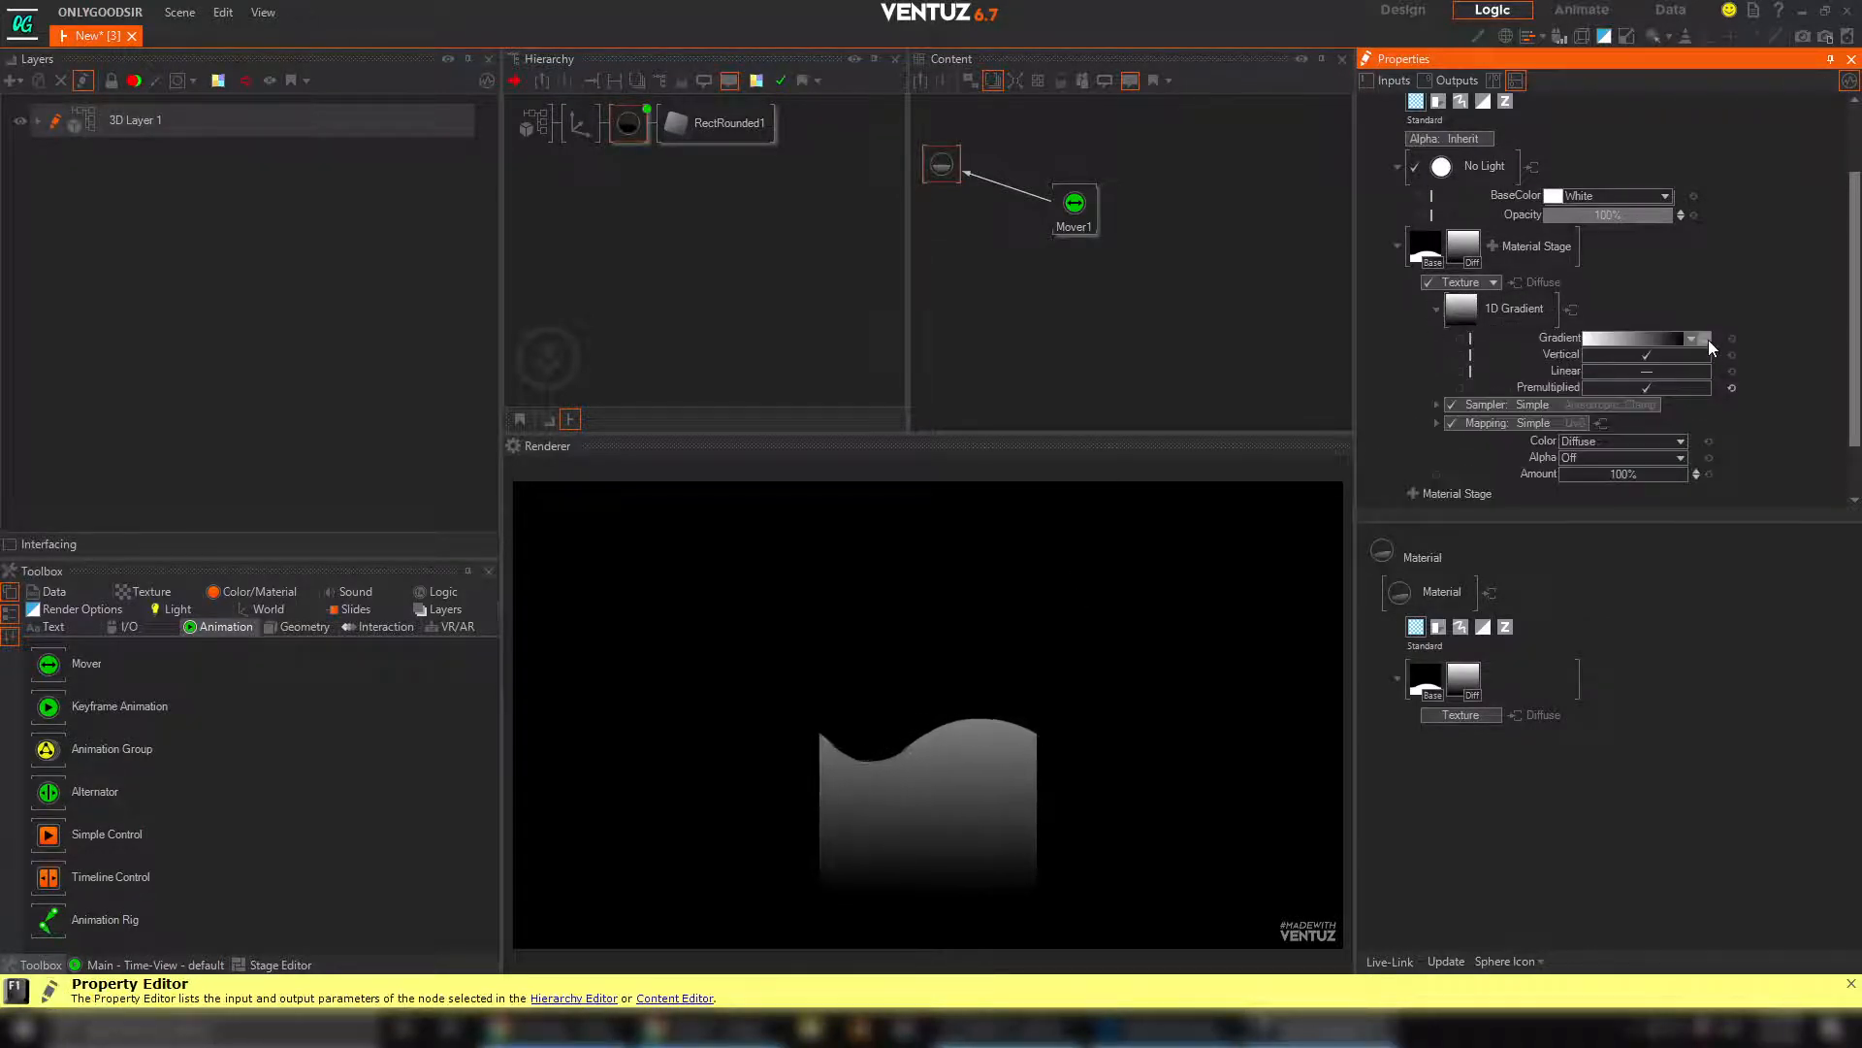
{"action": "left_click", "coordinate": [1706, 339]}
{"action": "left_click", "coordinate": [1701, 386]}
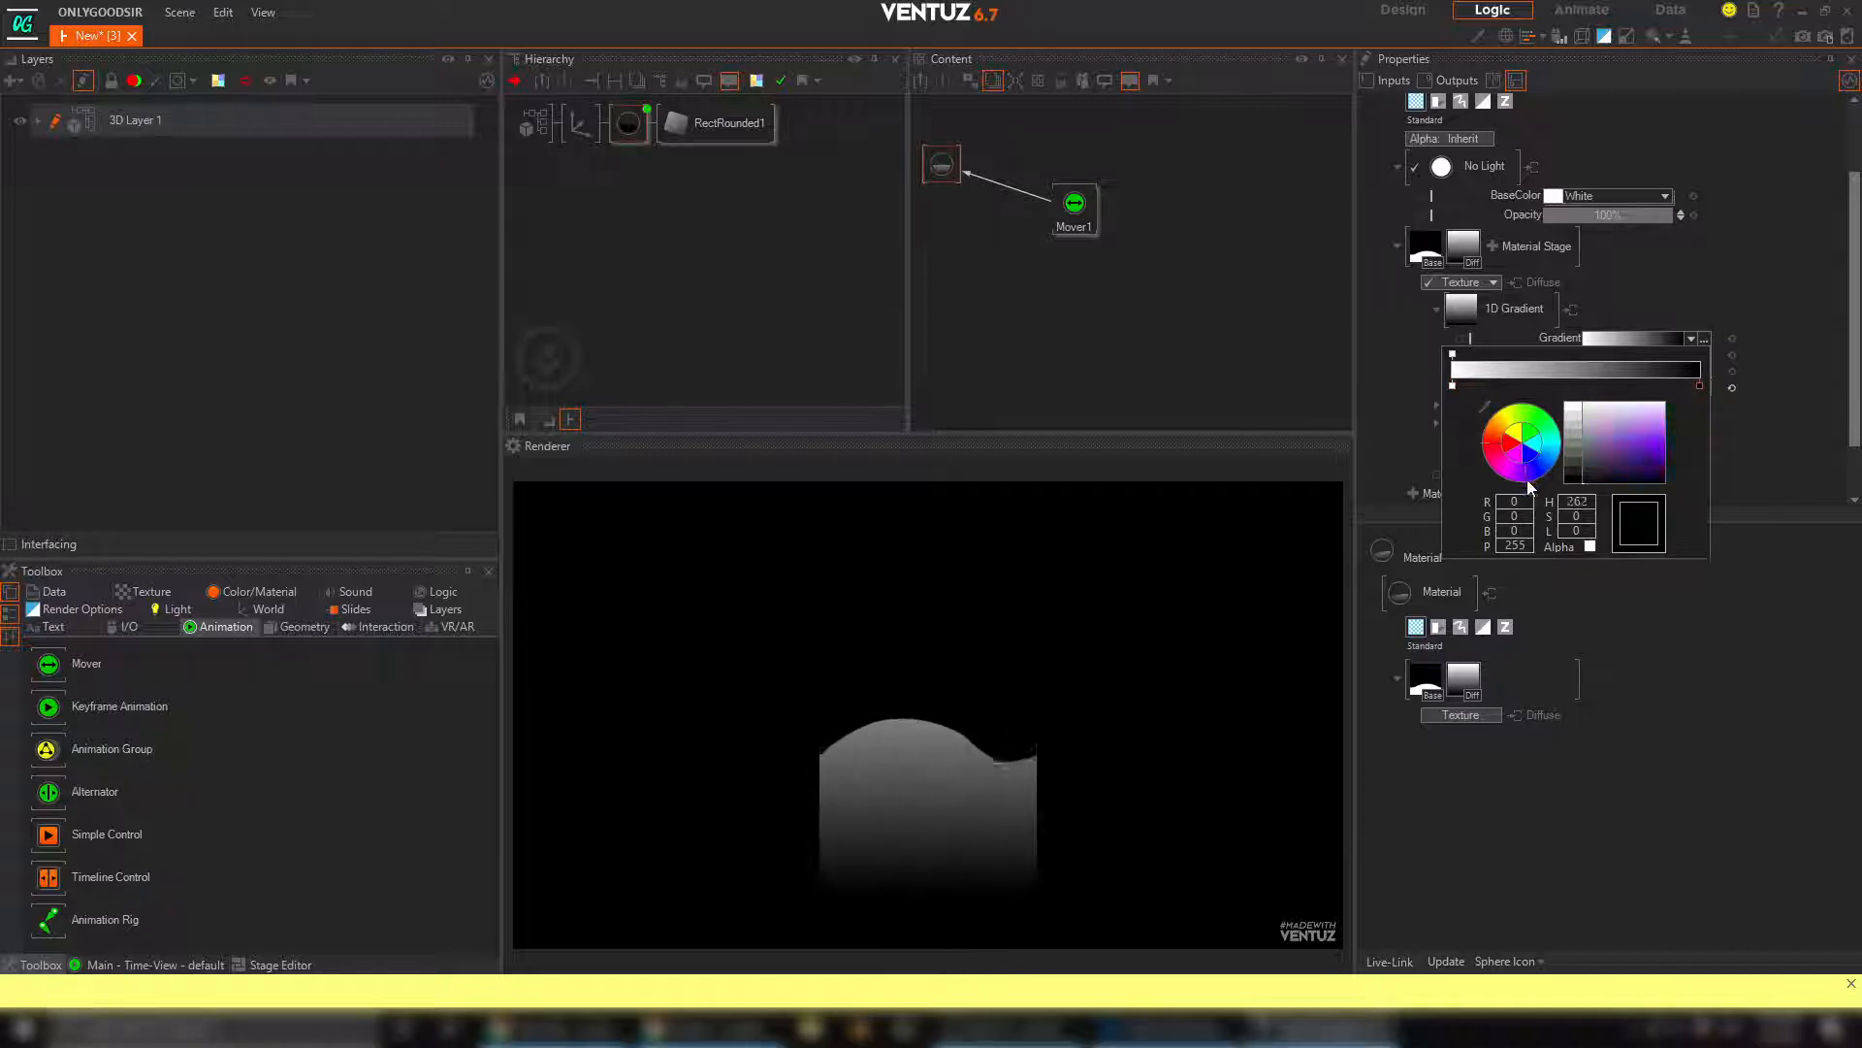
{"action": "left_click_drag", "start_coordinate": [1528, 482], "coordinate": [1520, 482]}
{"action": "left_click_drag", "start_coordinate": [1640, 459], "coordinate": [1702, 468]}
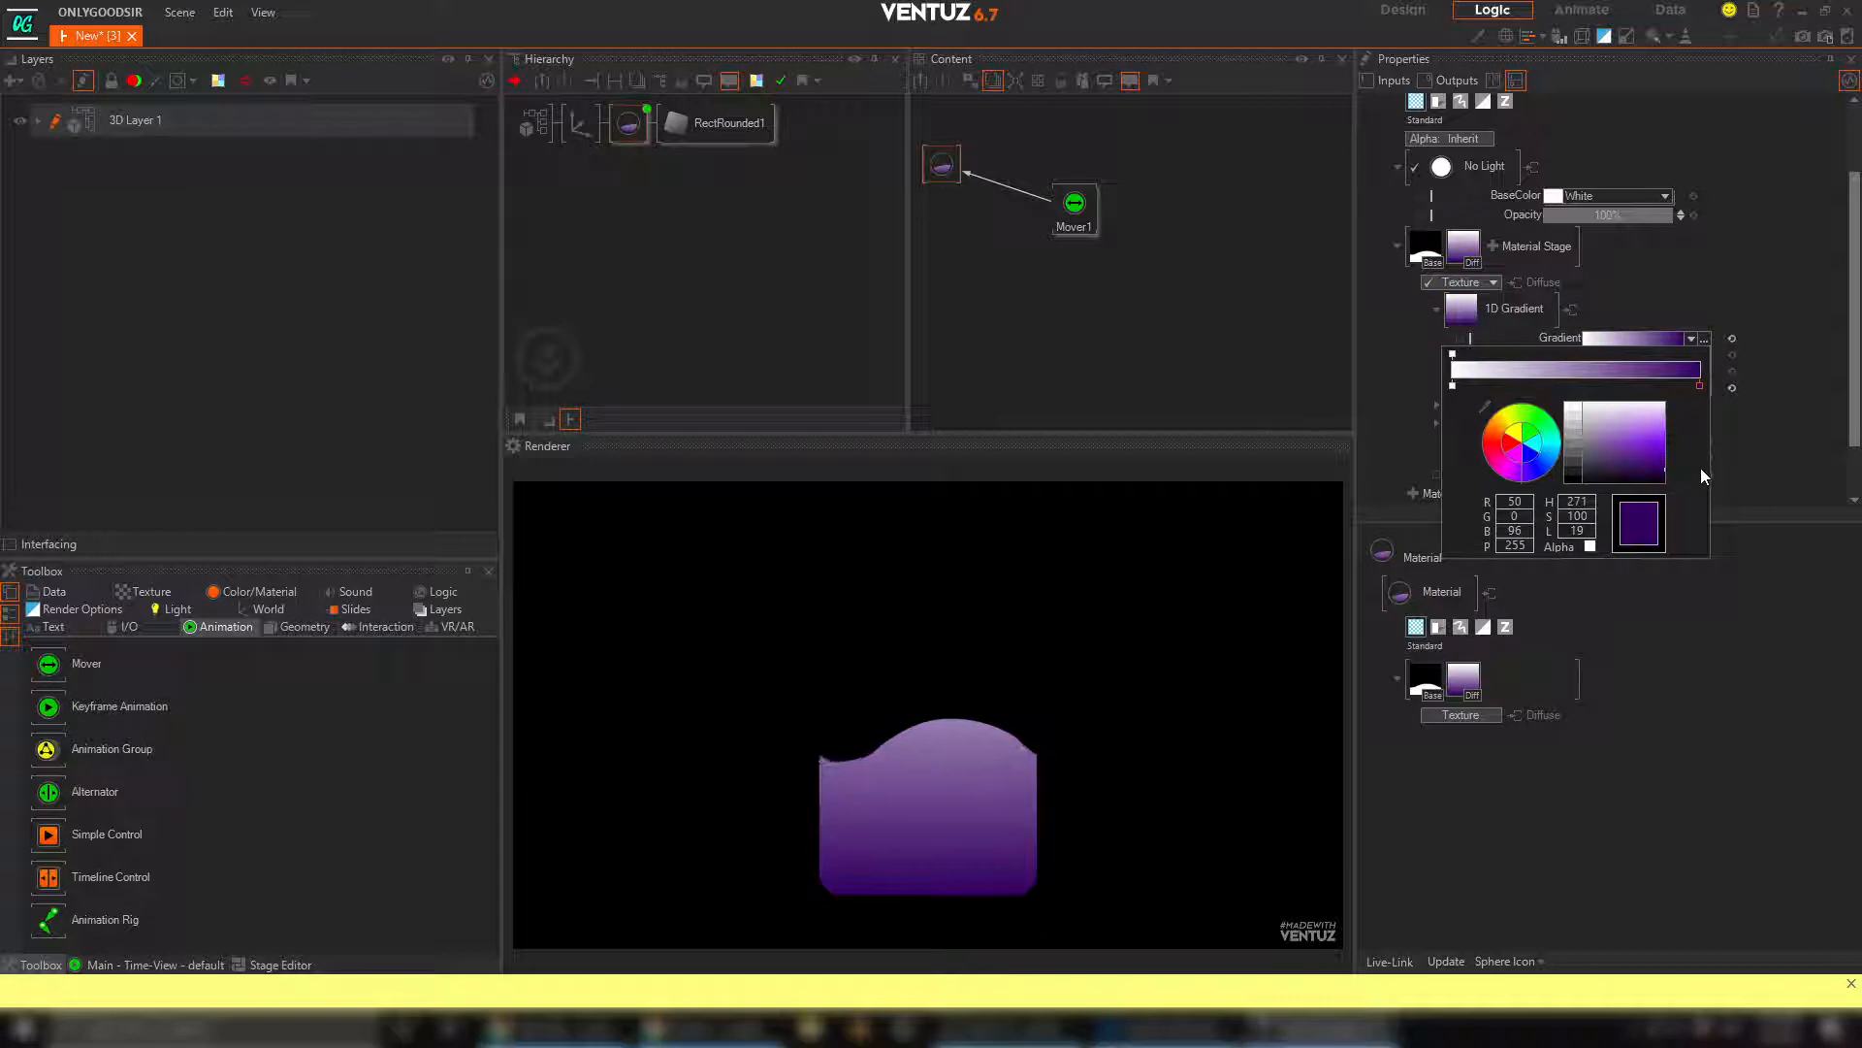
{"action": "left_click", "coordinate": [1754, 408]}
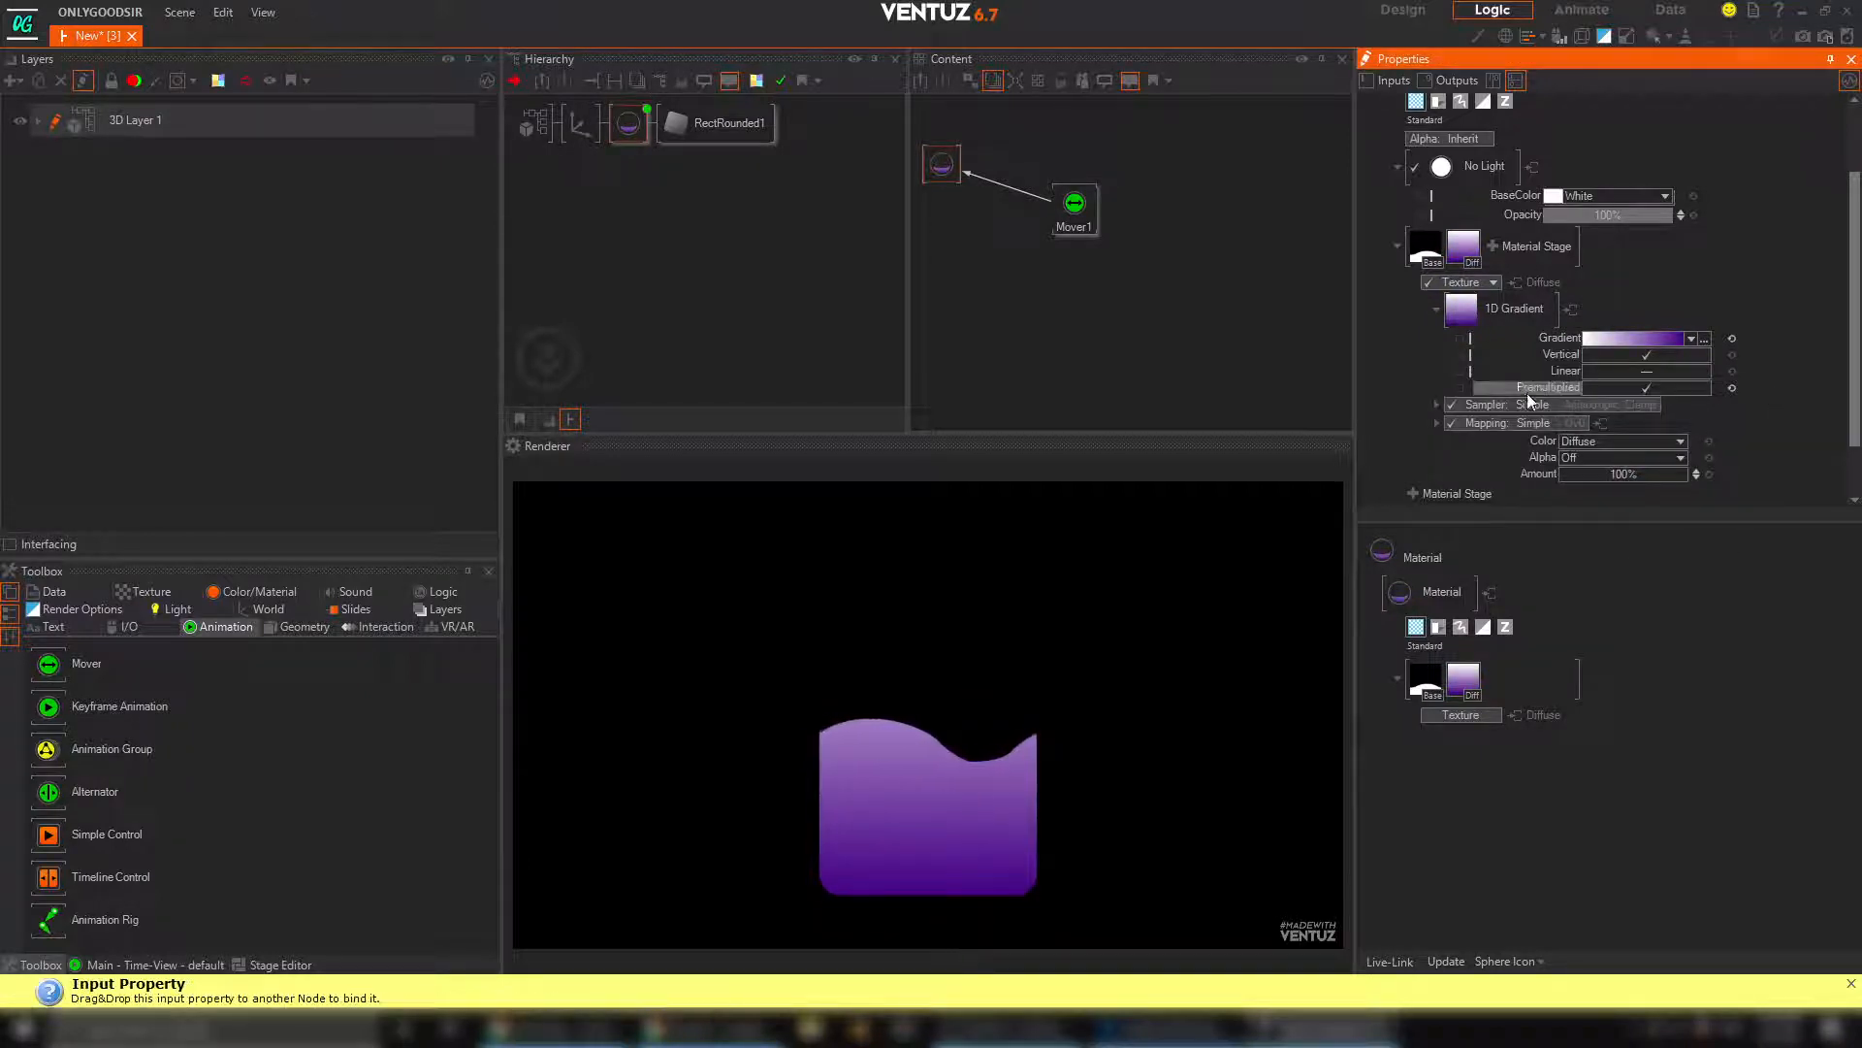
Recolour the gradient's white start stop light pink, move the purple stop to about 194, and disable Premultiplied
{"action": "left_click", "coordinate": [1611, 341]}
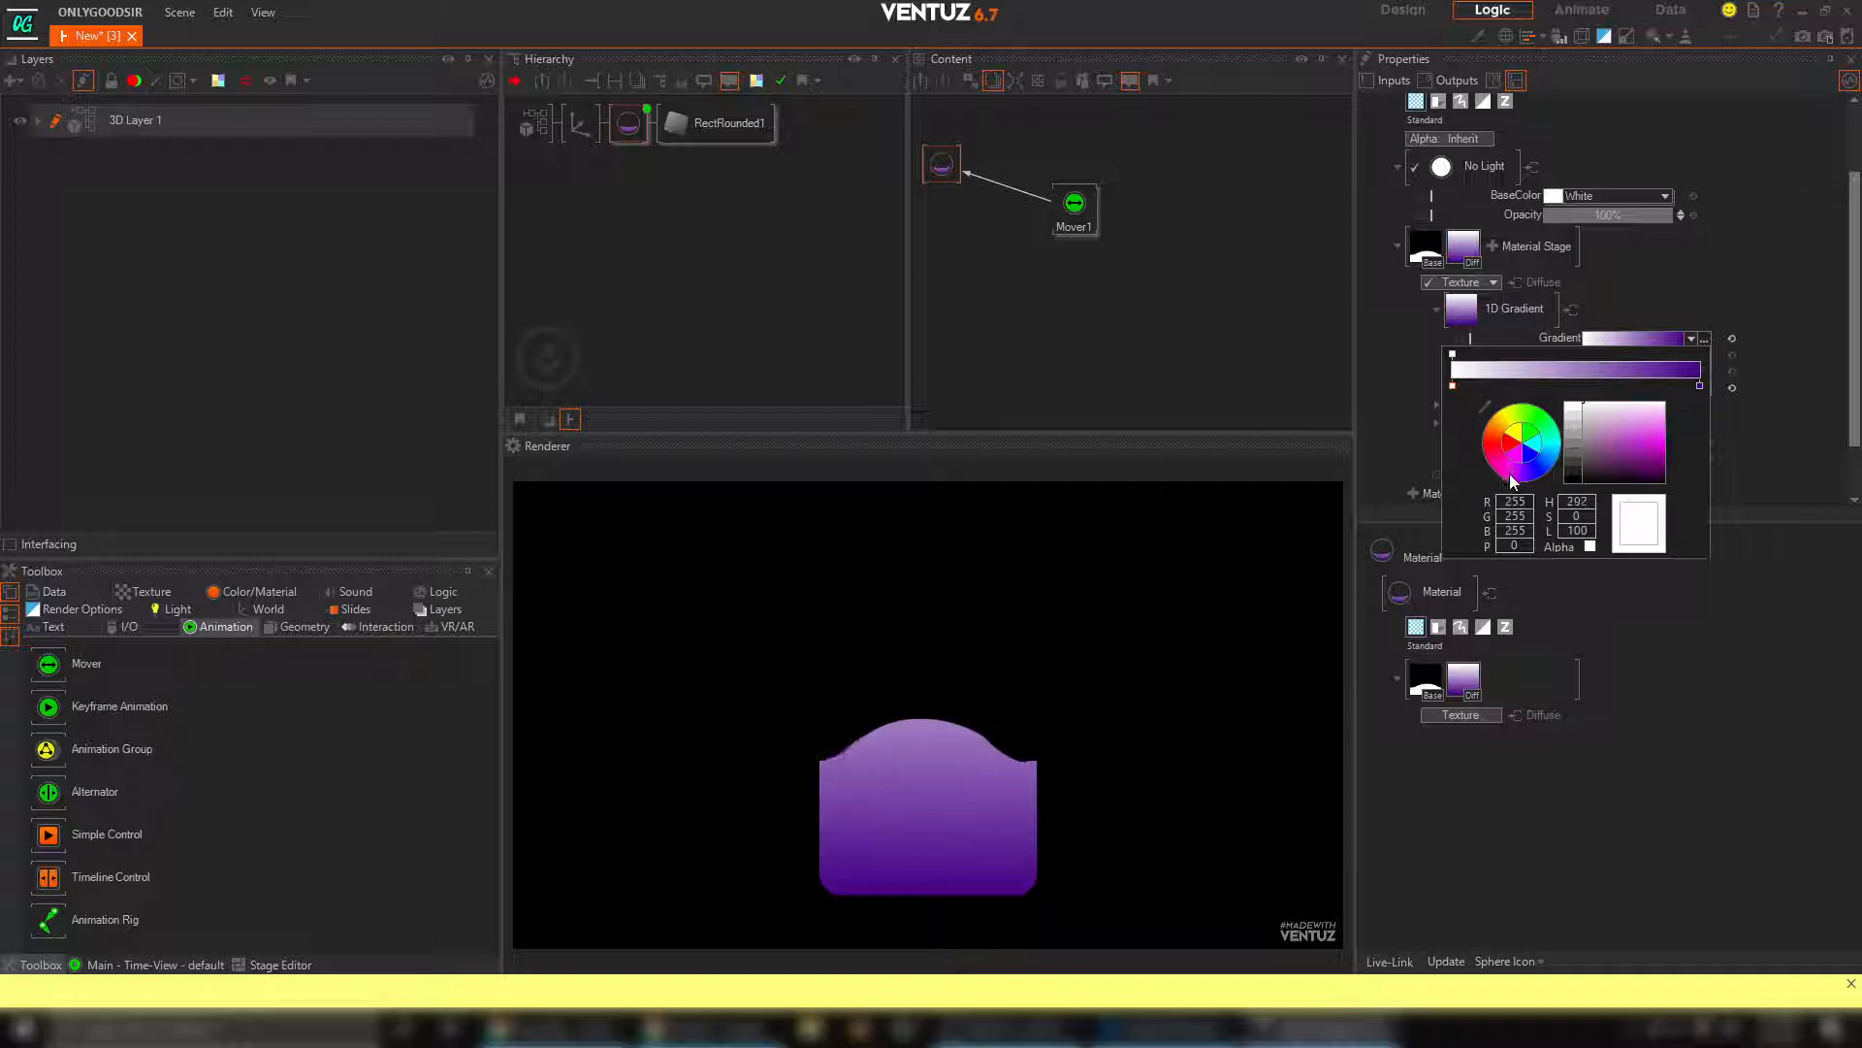
{"action": "left_click_drag", "start_coordinate": [1630, 454], "coordinate": [1643, 401]}
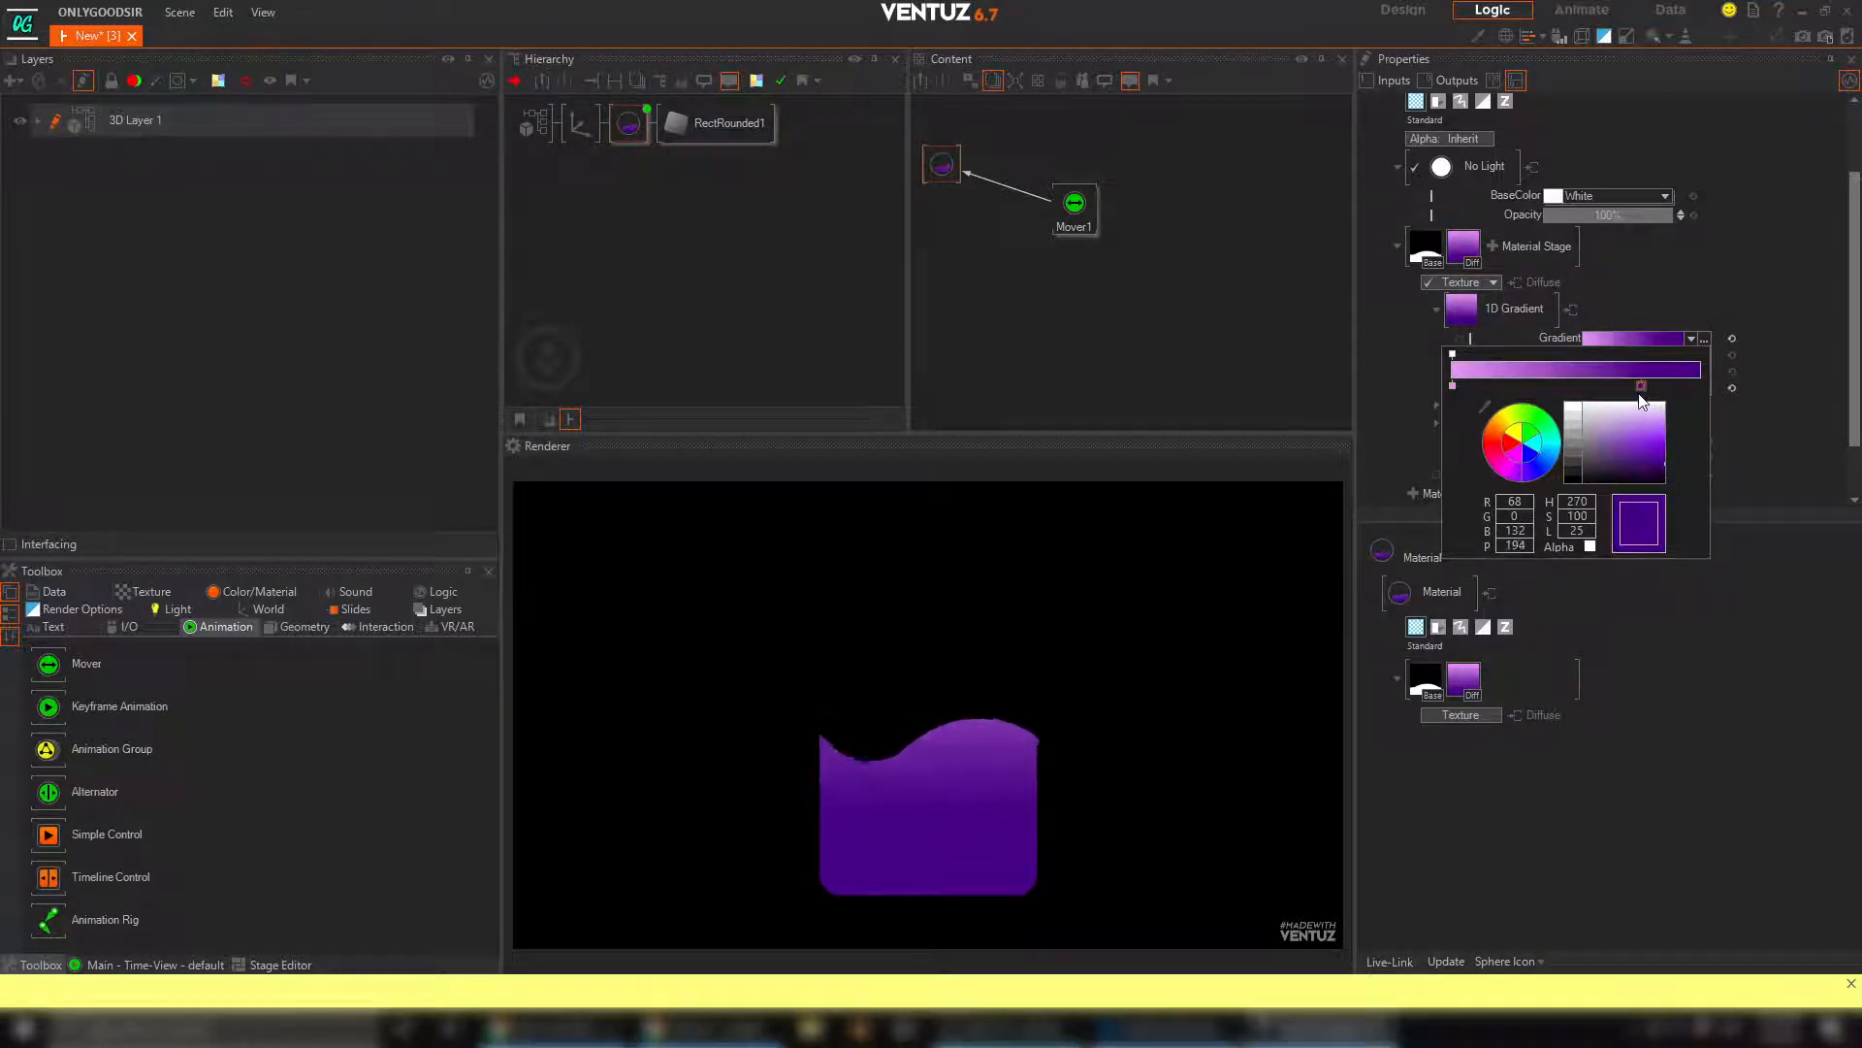
{"action": "left_click", "coordinate": [1812, 341]}
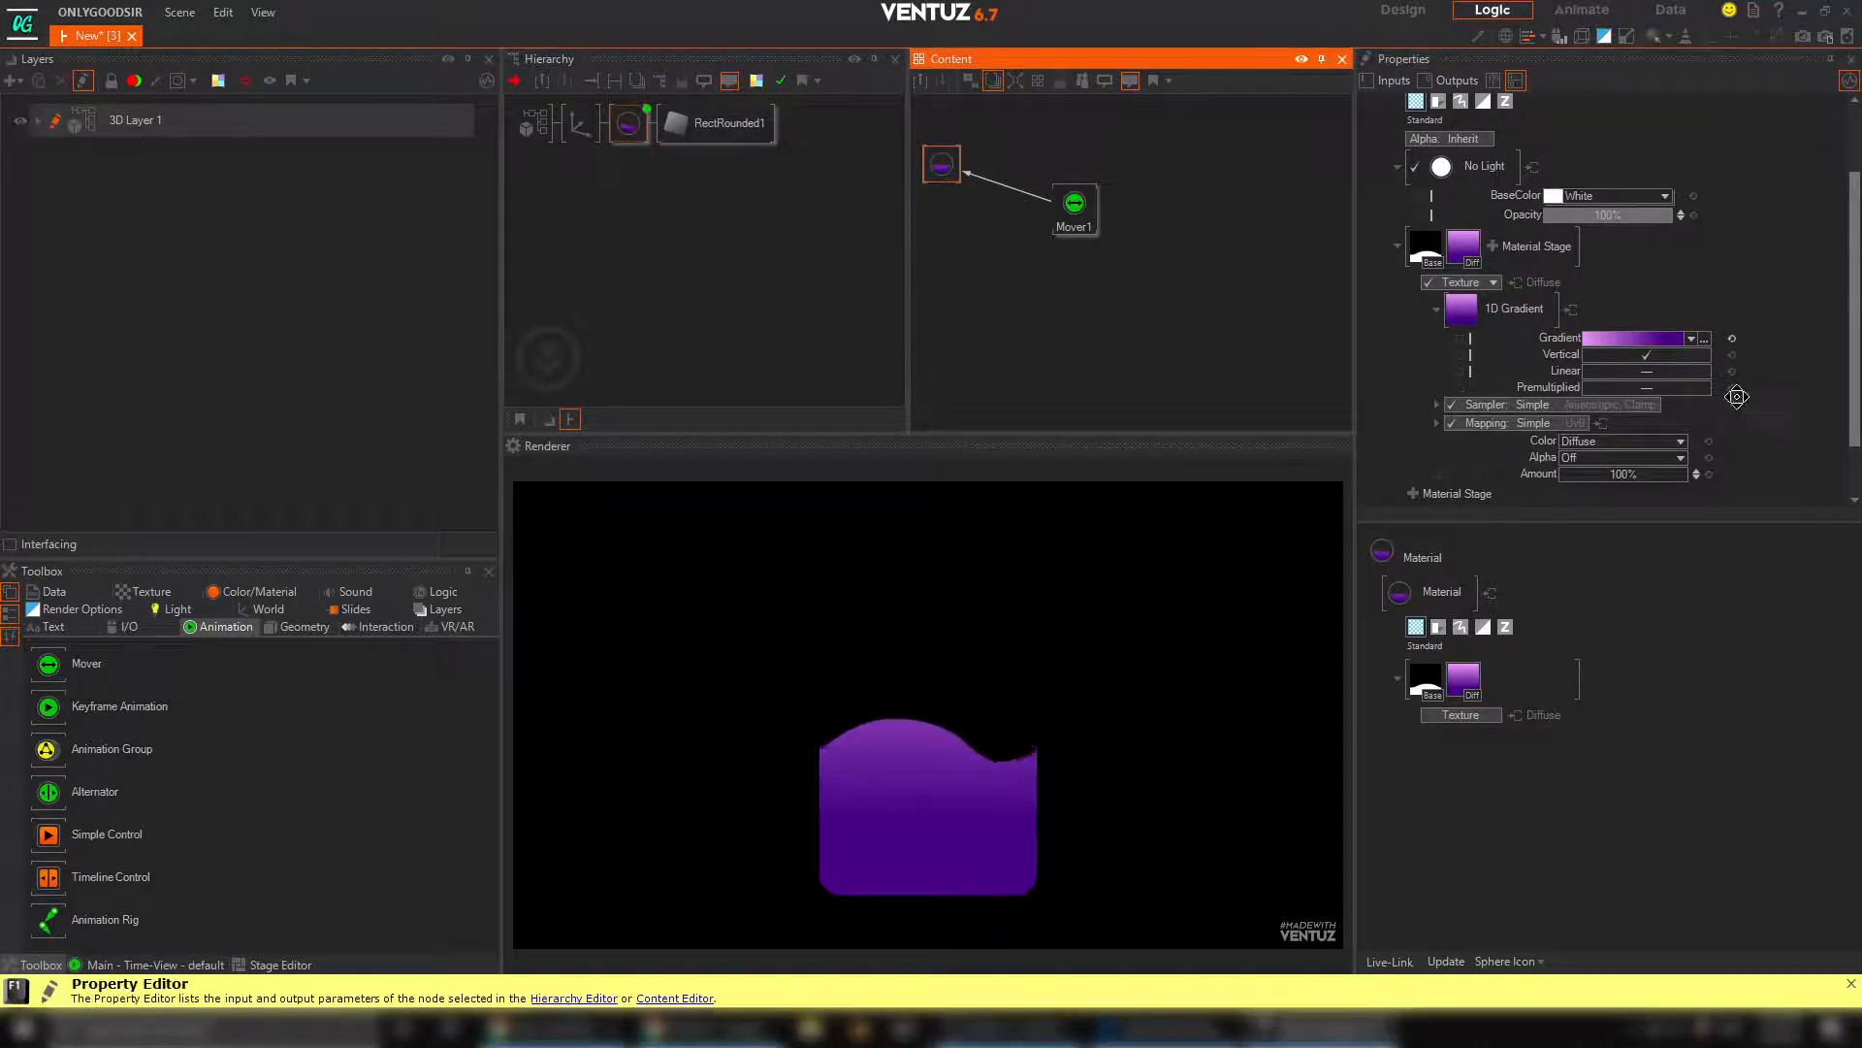
Set the Base wave texture mapping's PositionY to 0.21
{"action": "scroll", "coordinate": [1620, 361], "scroll_direction": "down", "scroll_amount": 2}
{"action": "left_click", "coordinate": [1427, 184]}
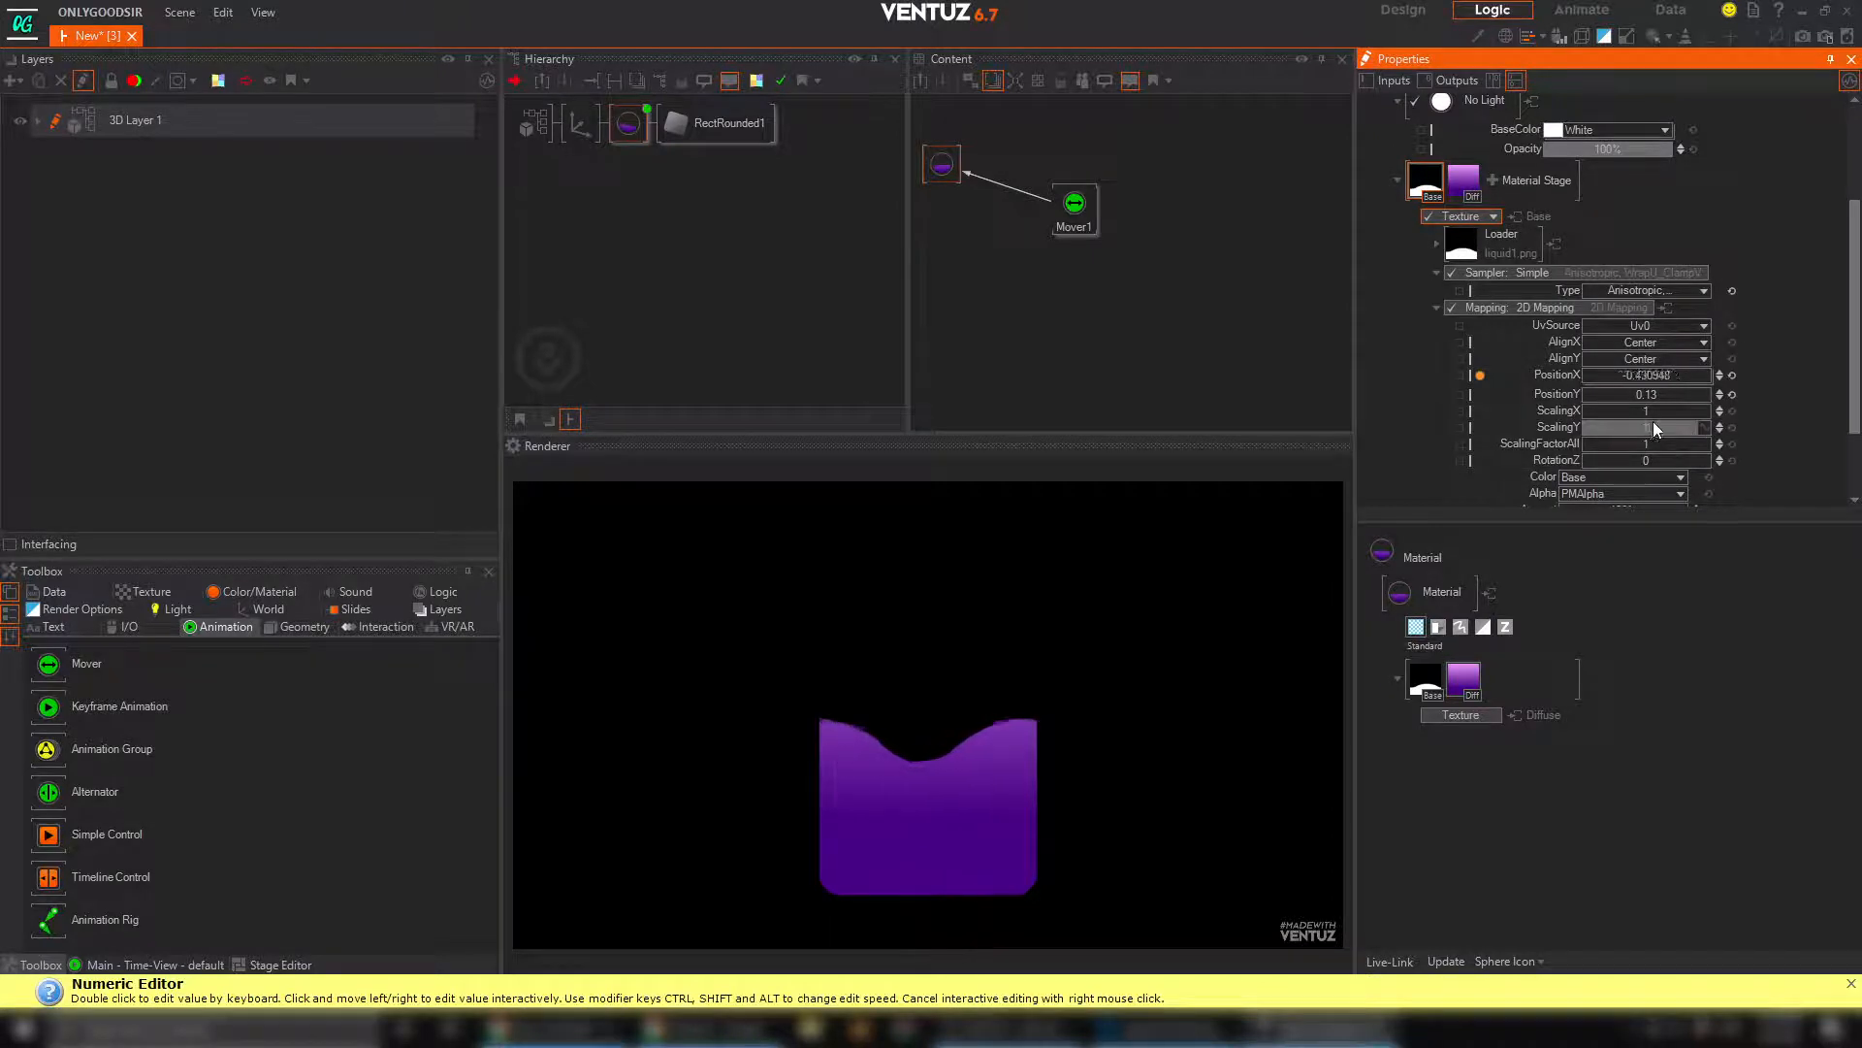
{"action": "left_click_drag", "start_coordinate": [1656, 395], "coordinate": [1705, 396]}
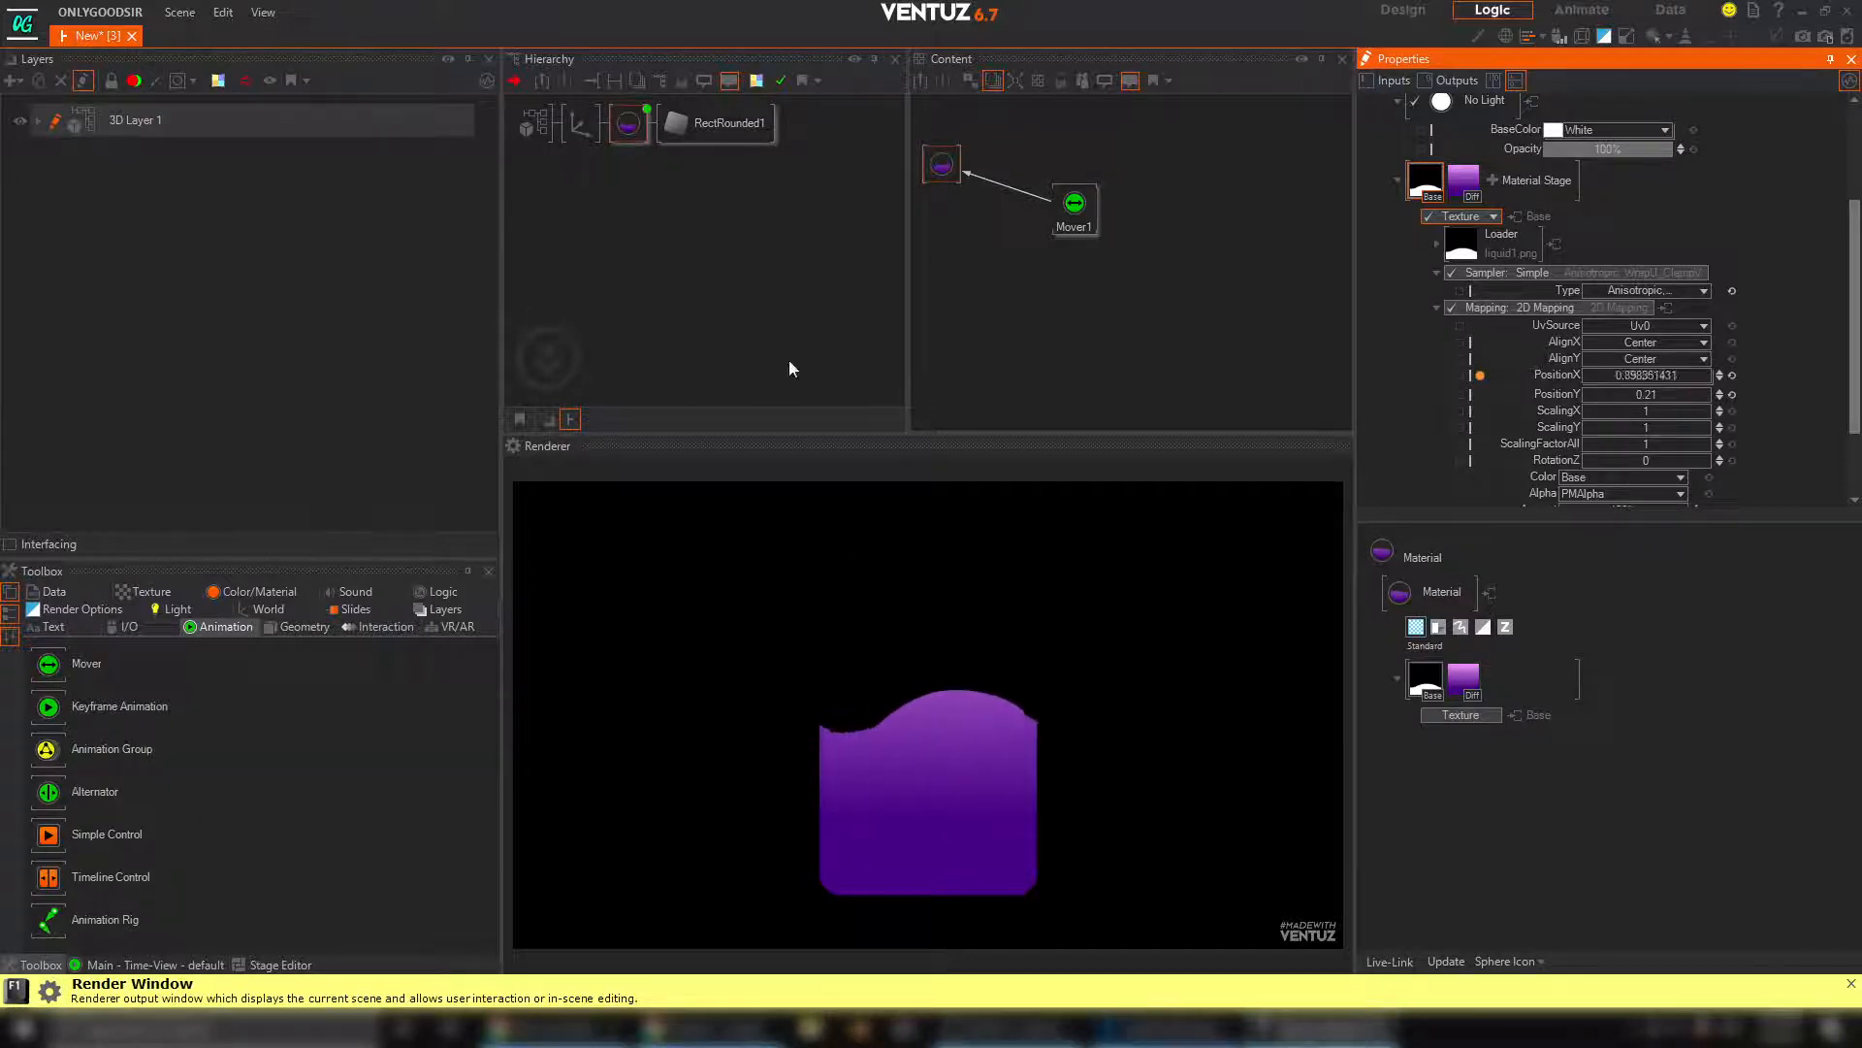
Duplicate the Axis branch with its material and rounded rectangle, and rename the first Axis BACK
{"action": "left_click", "coordinate": [585, 133]}
{"action": "left_click_drag", "start_coordinate": [576, 131], "coordinate": [579, 124]}
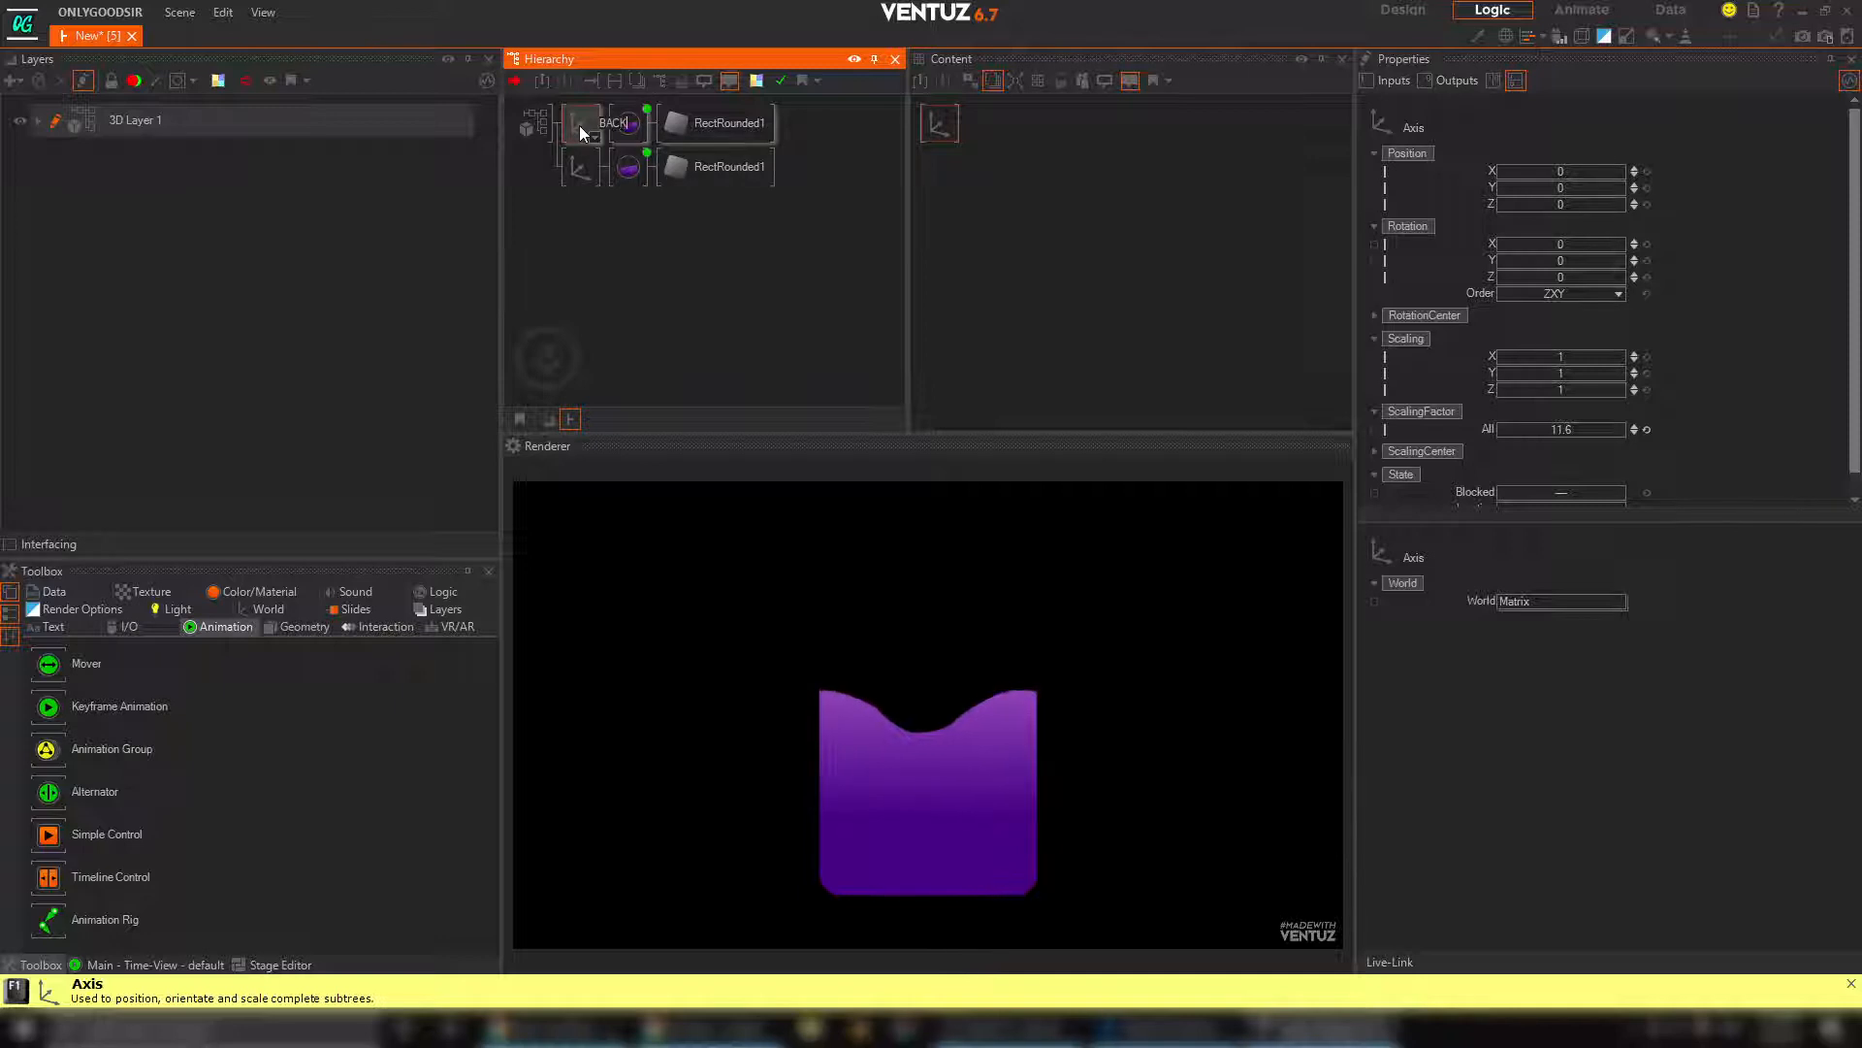
{"action": "key", "text": "Return"}
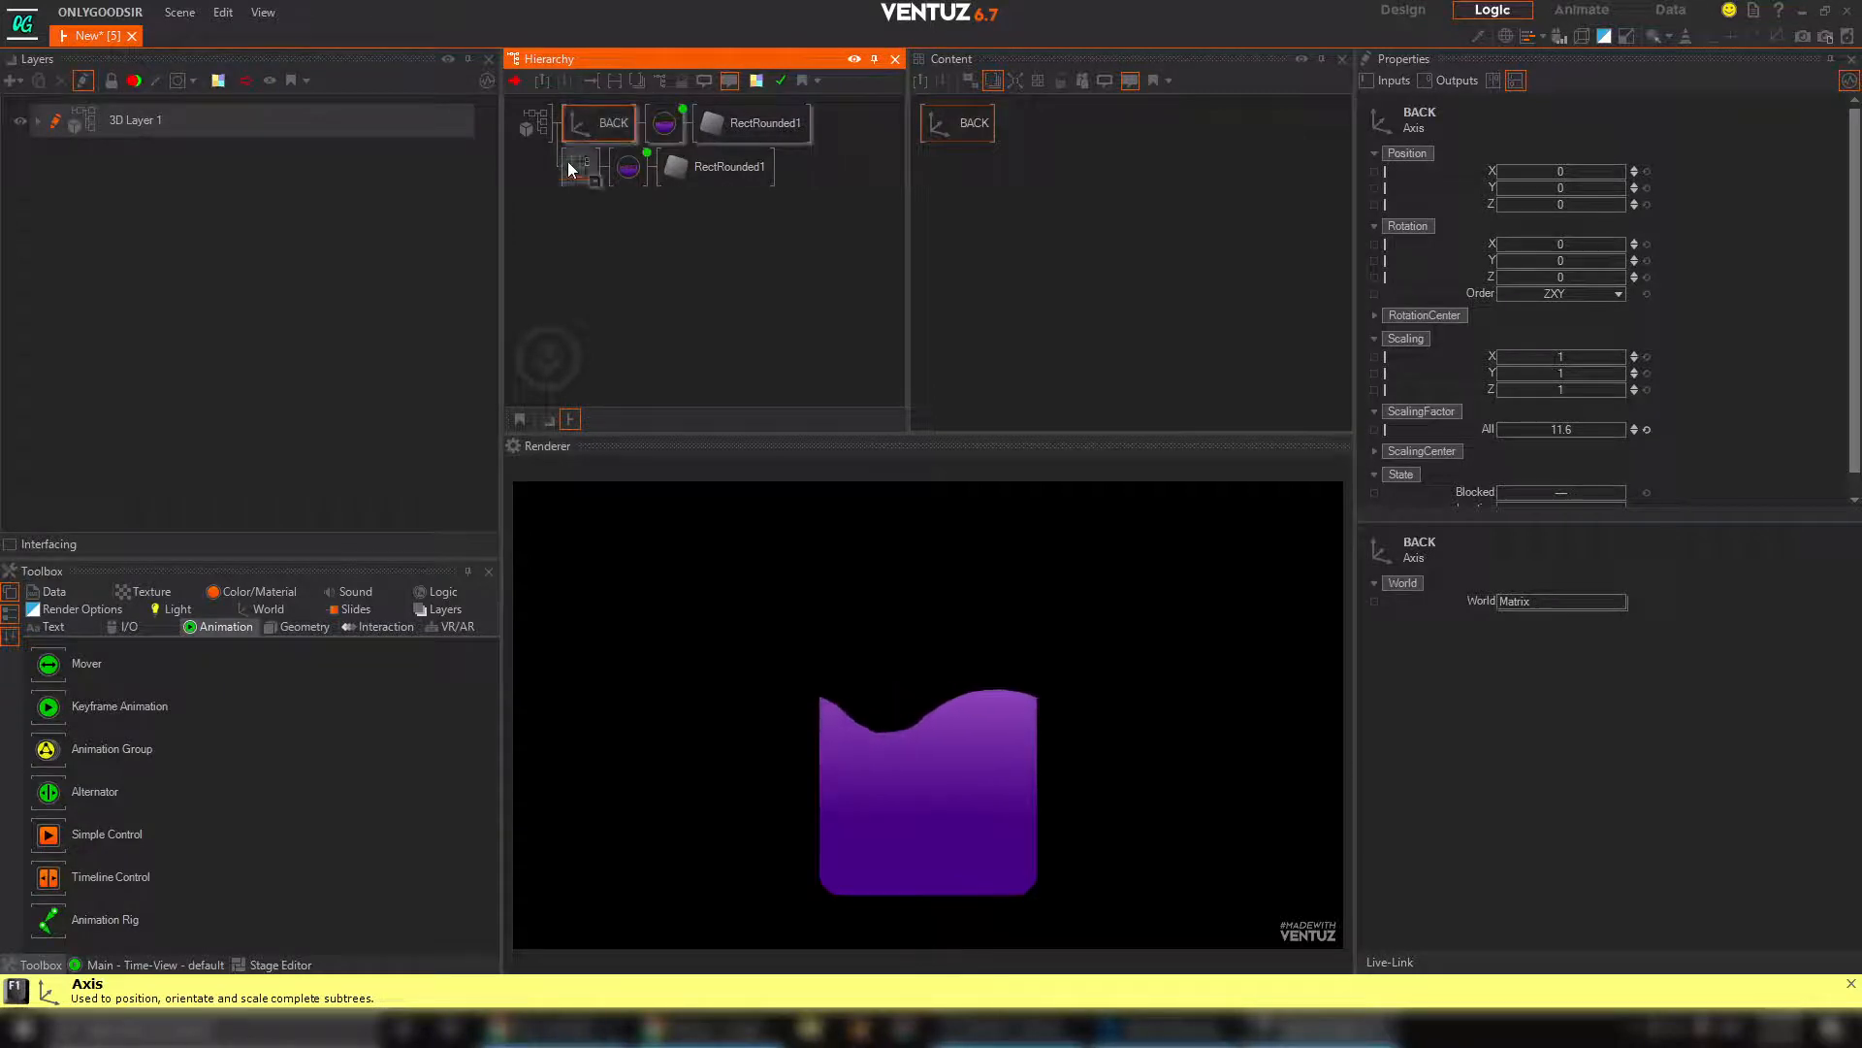
Darken the purple stop of the BACK material's 1D Gradient to about R 40, G 2, B 79
{"action": "left_click", "coordinate": [663, 132]}
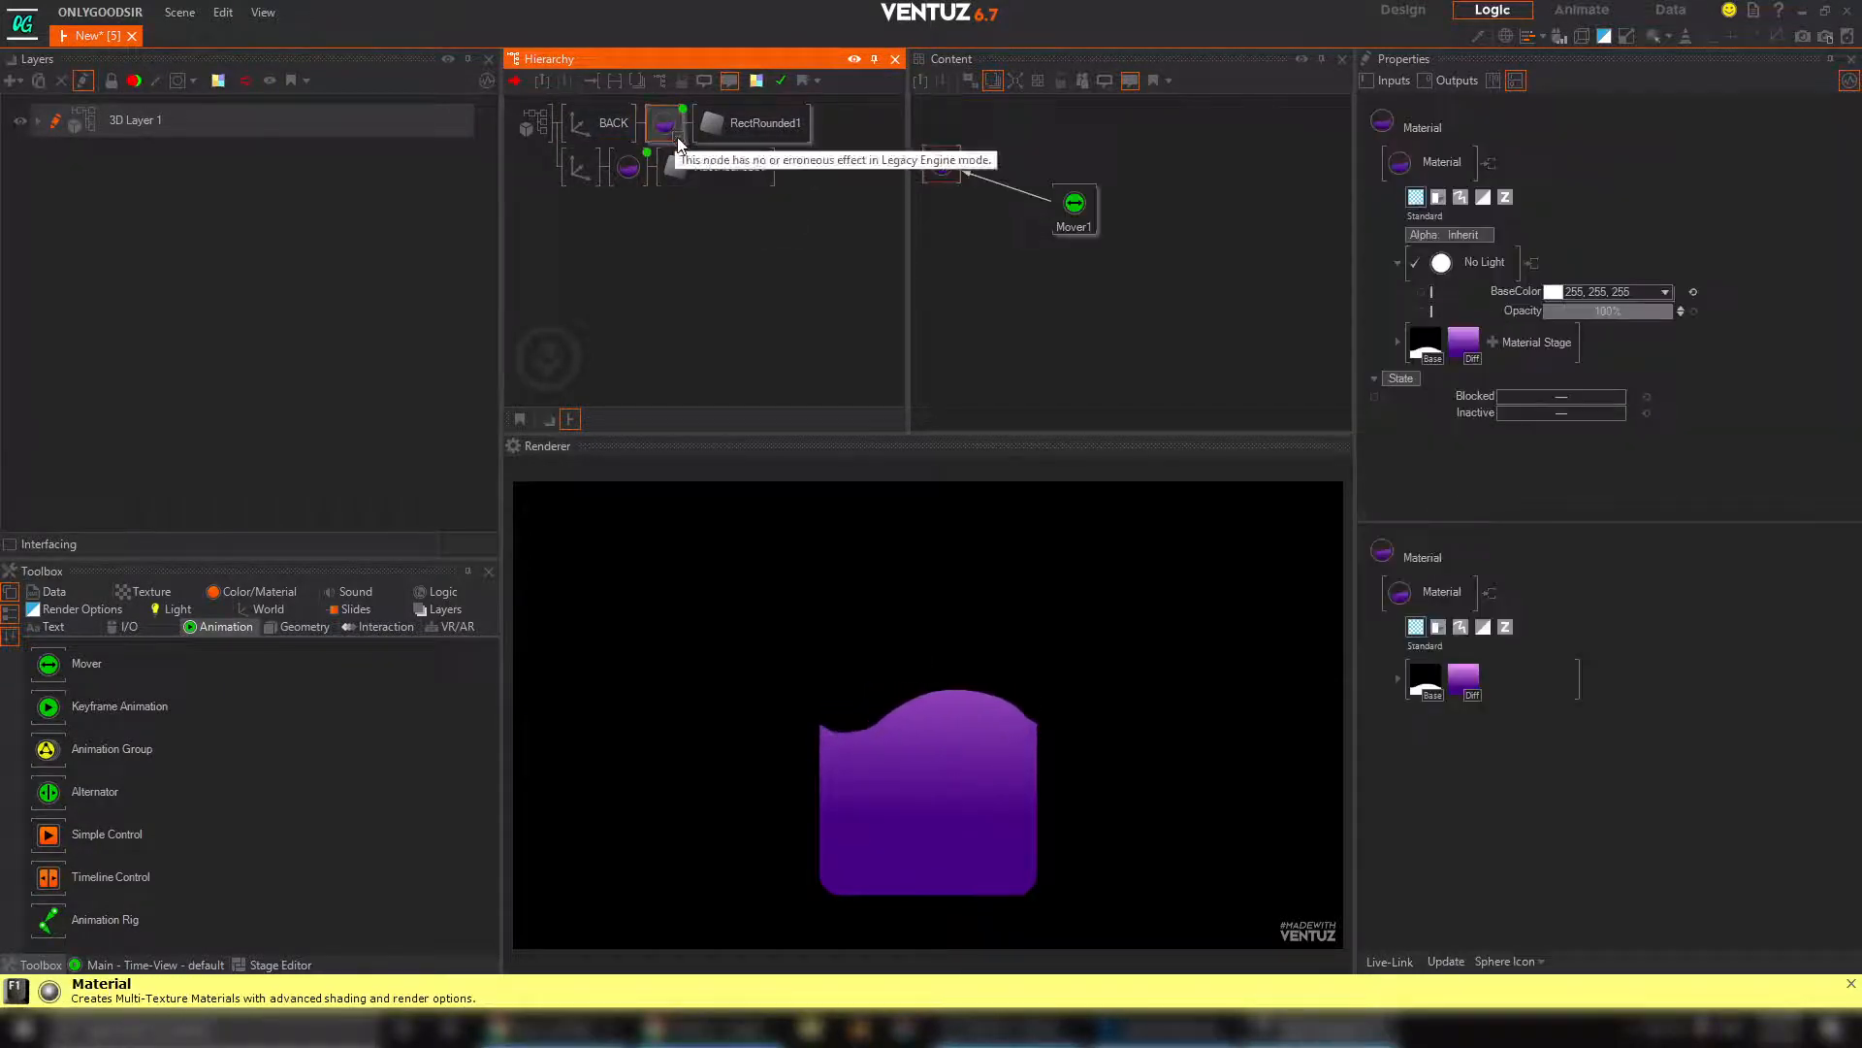
{"action": "left_click", "coordinate": [947, 167]}
{"action": "left_click", "coordinate": [1464, 342]}
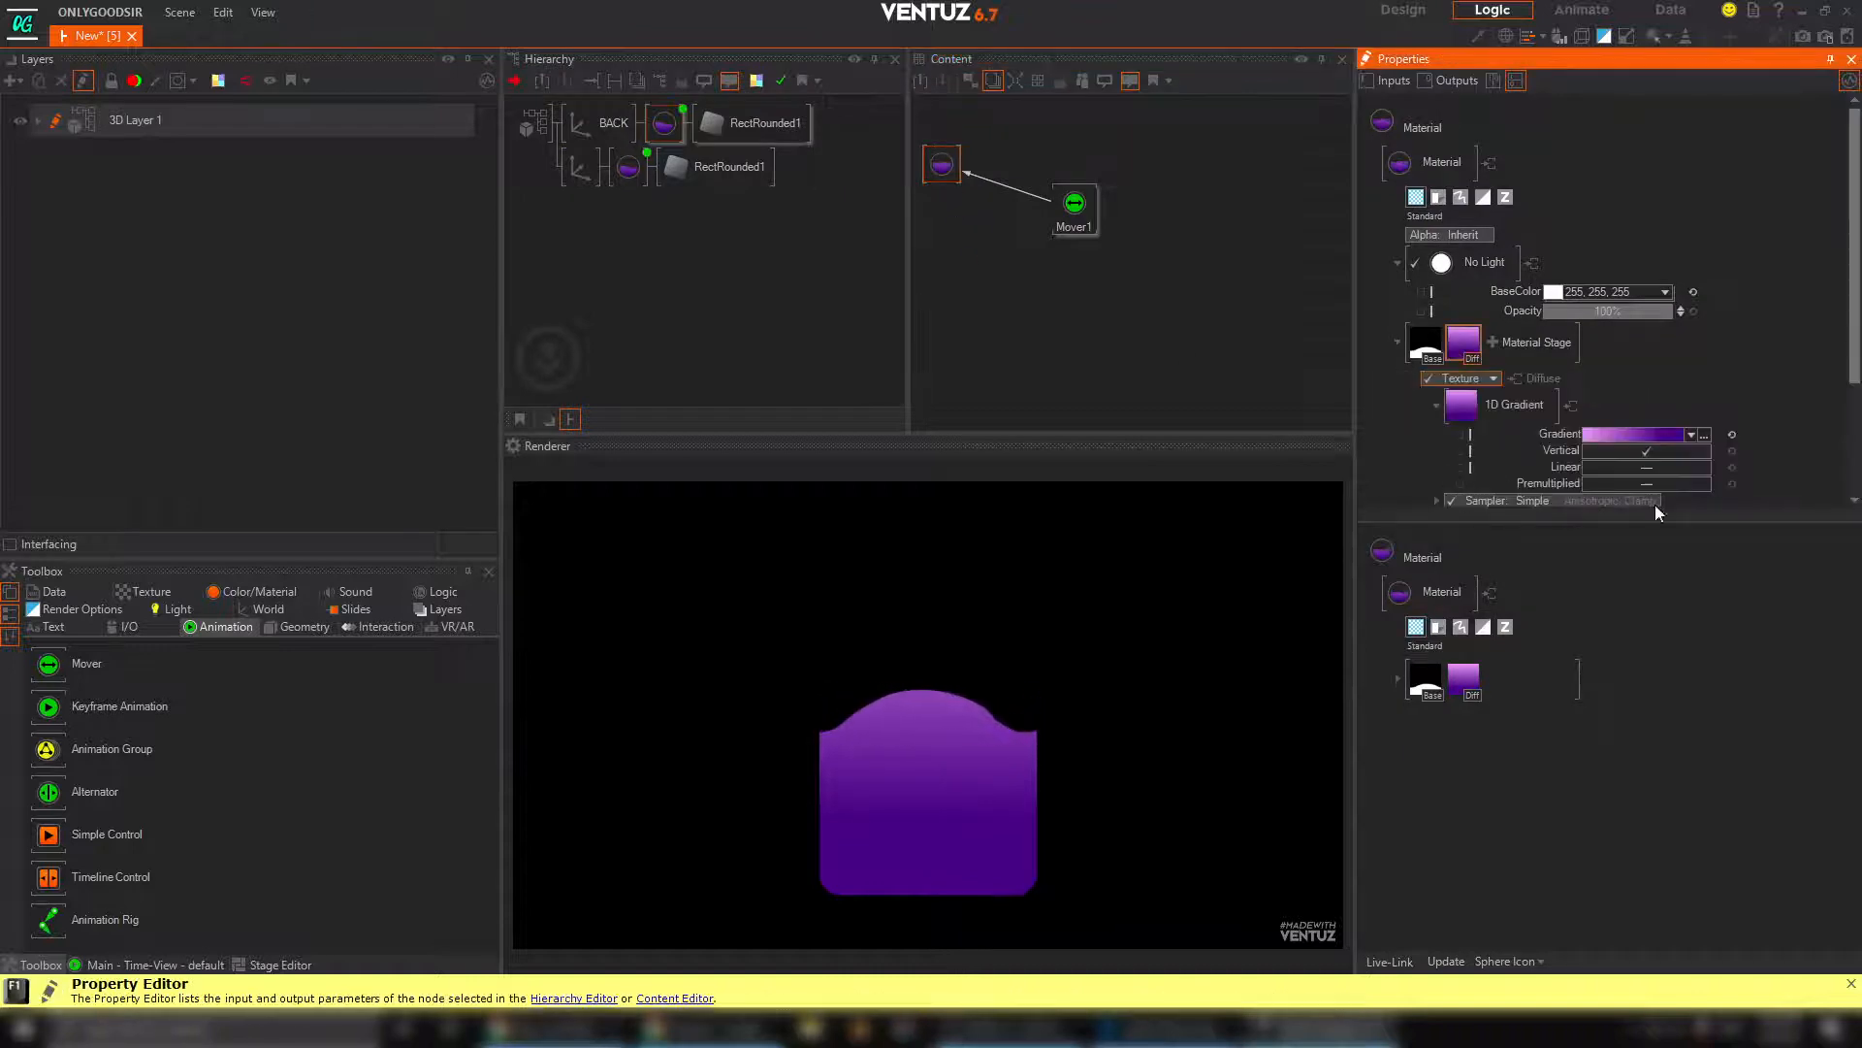
{"action": "left_click", "coordinate": [1703, 435]}
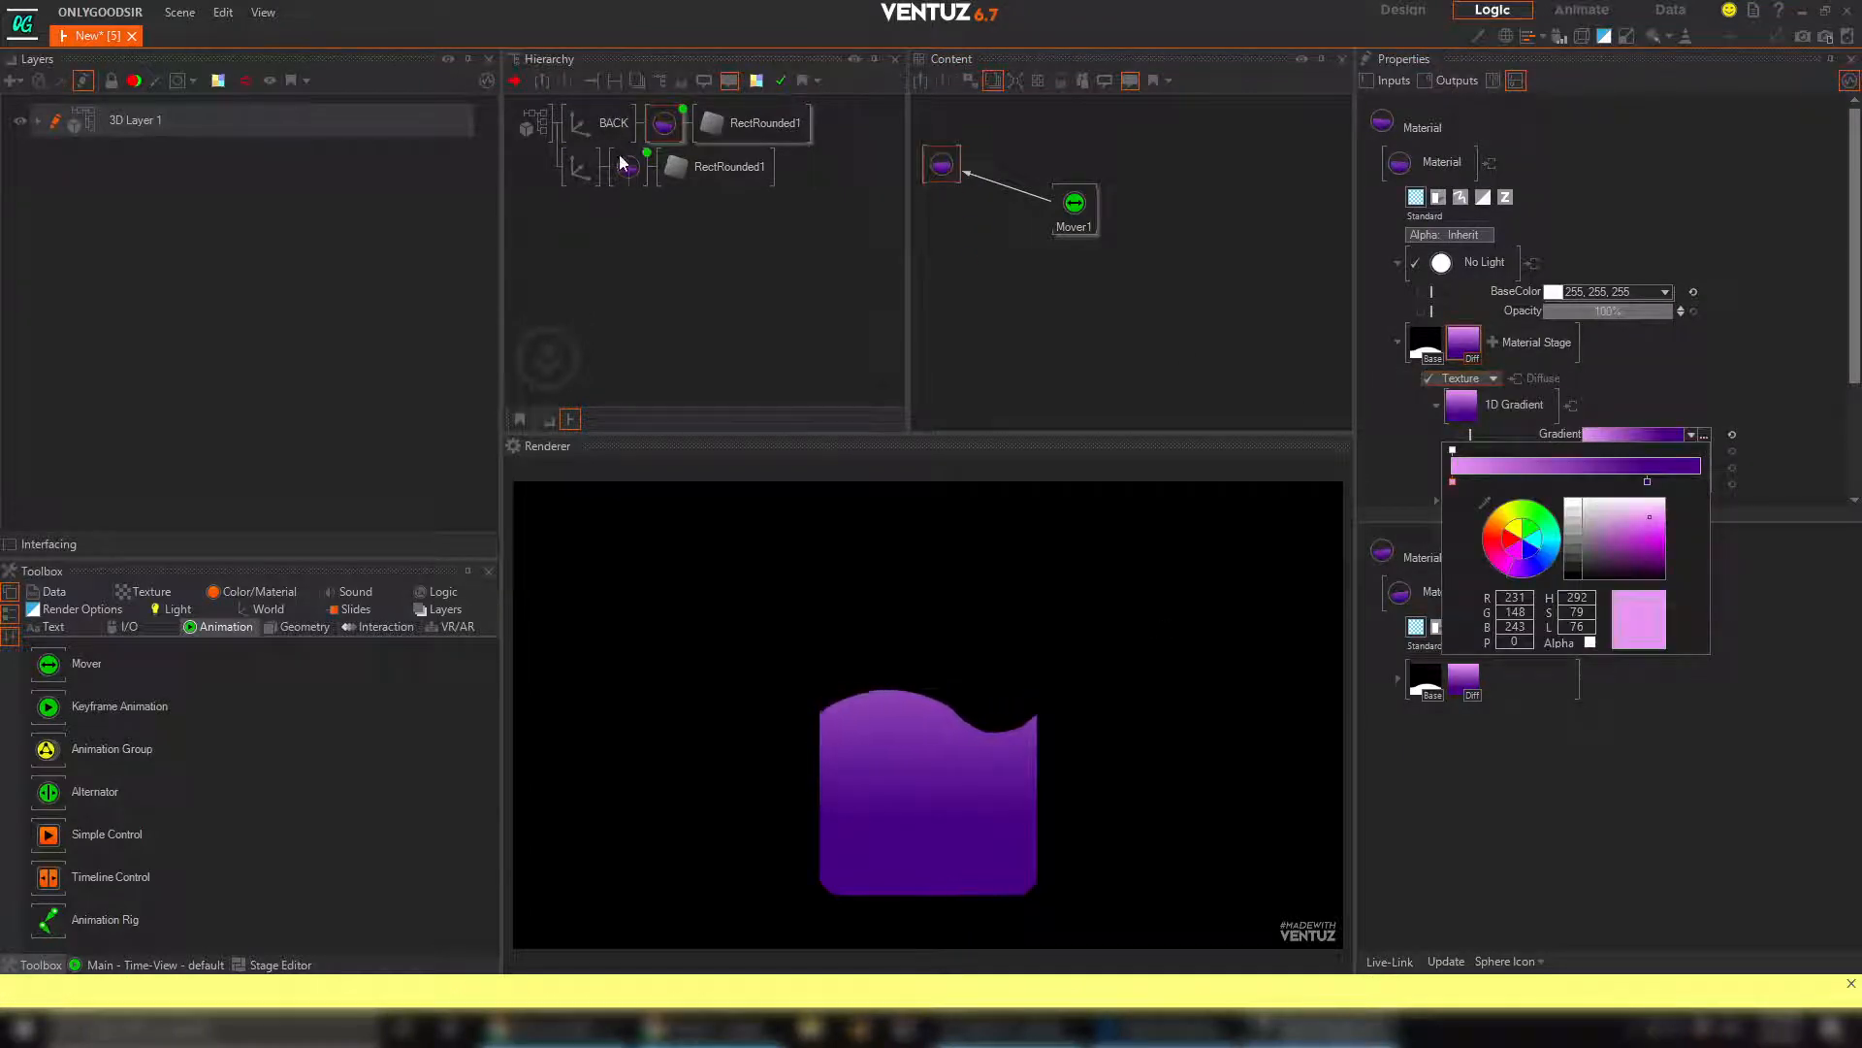
{"action": "left_click", "coordinate": [1647, 481]}
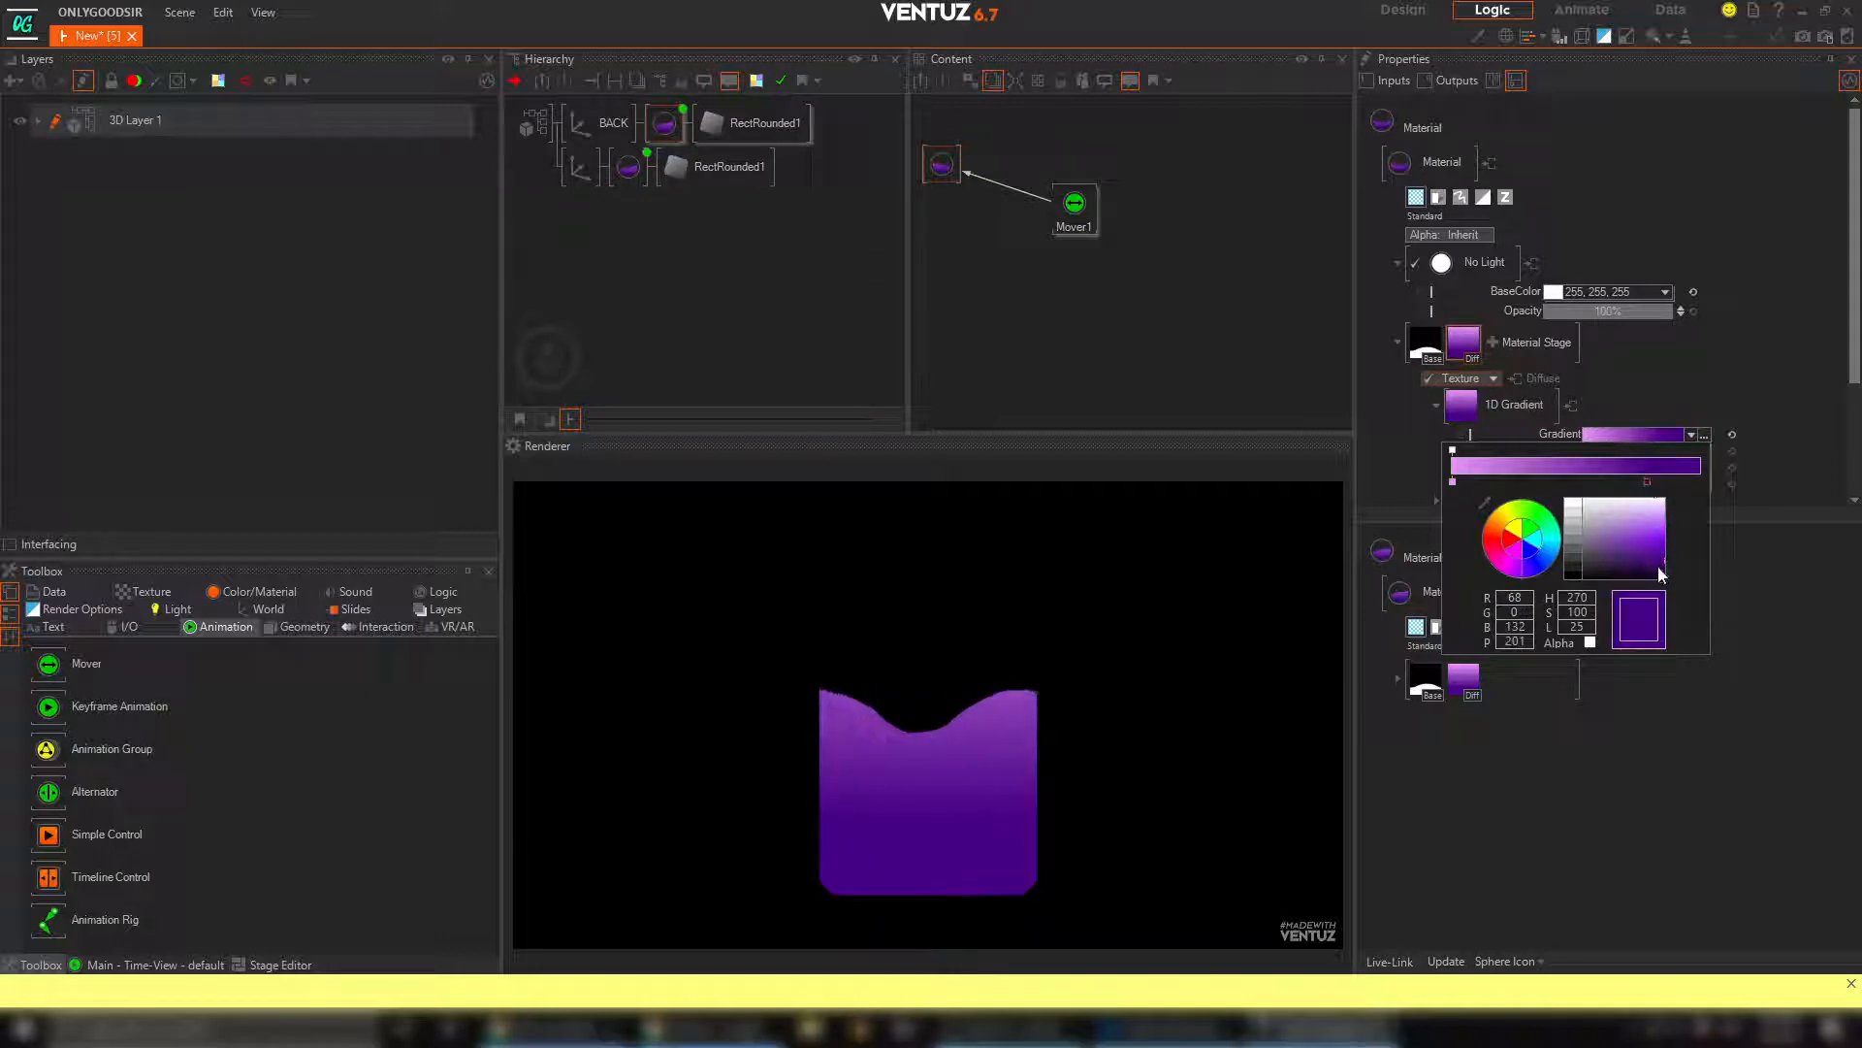
{"action": "left_click_drag", "start_coordinate": [1659, 567], "coordinate": [1662, 562]}
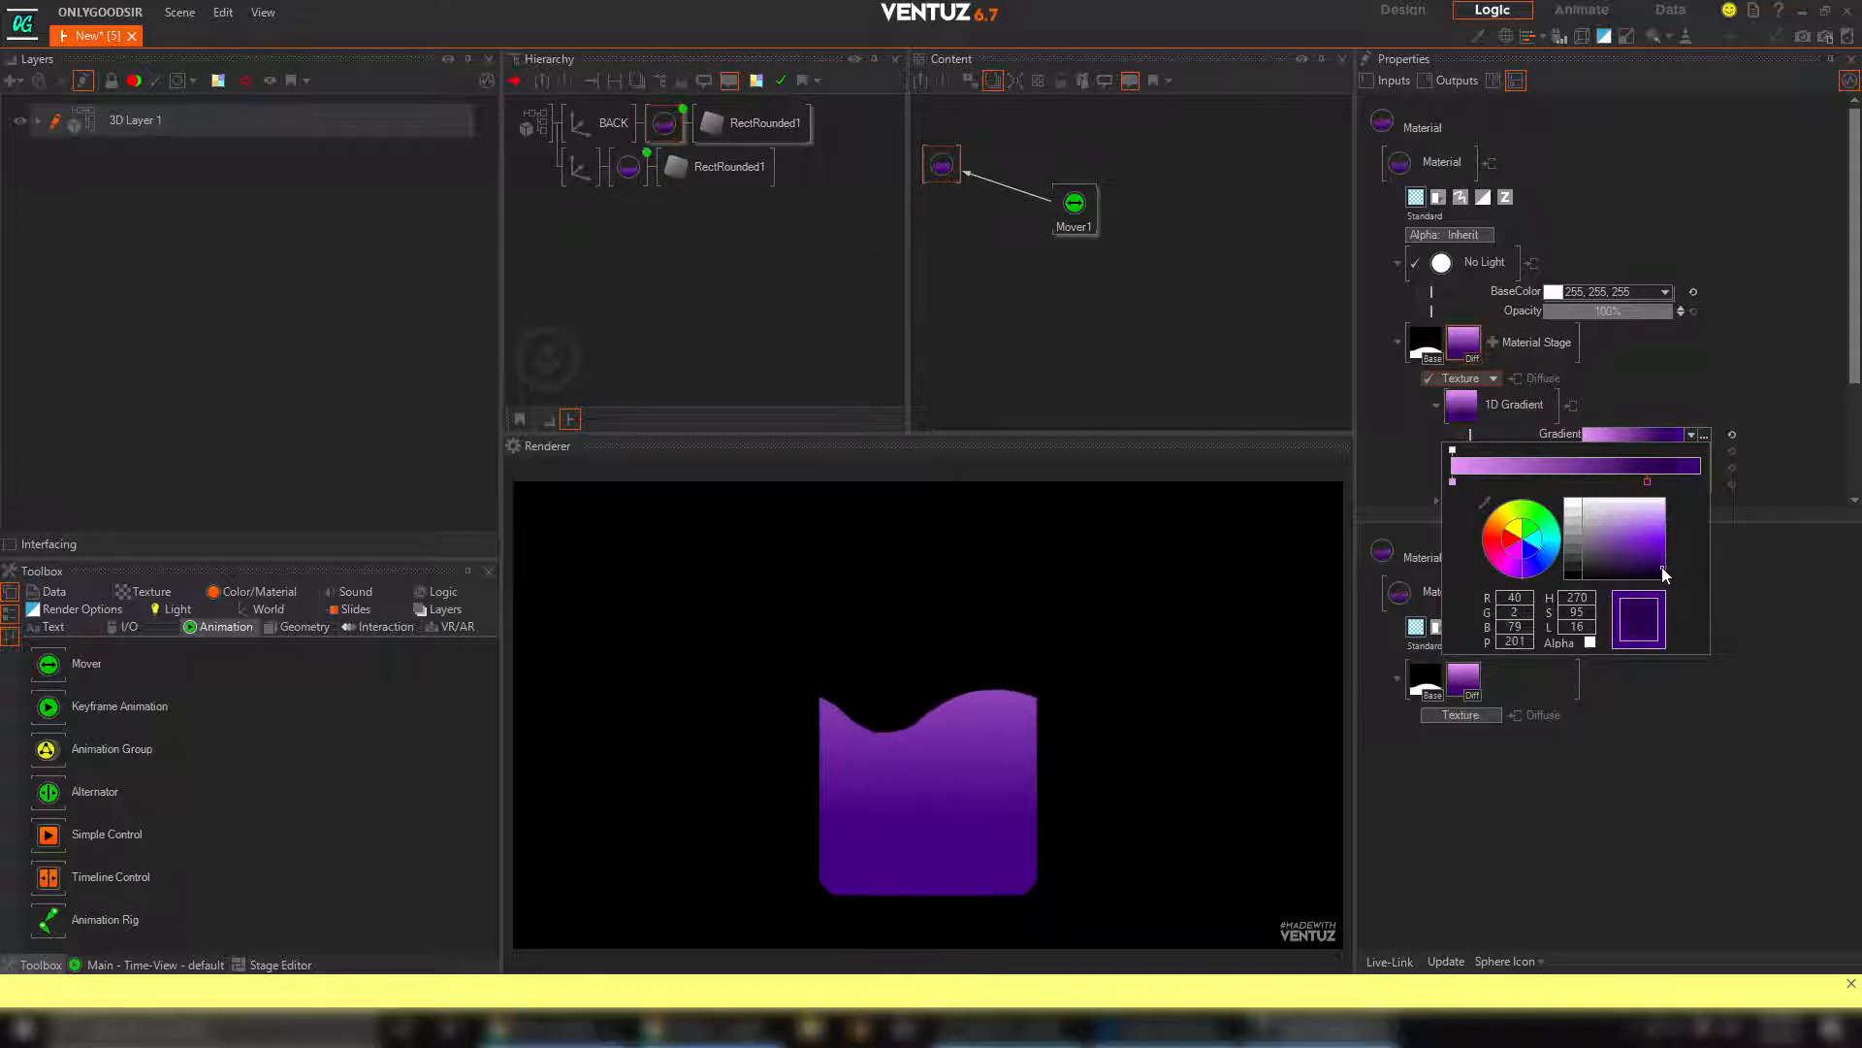
Recolour the light pink start stop of the BACK material's gradient to a dark magenta-purple and close the colour editor
{"action": "left_click", "coordinate": [1452, 481]}
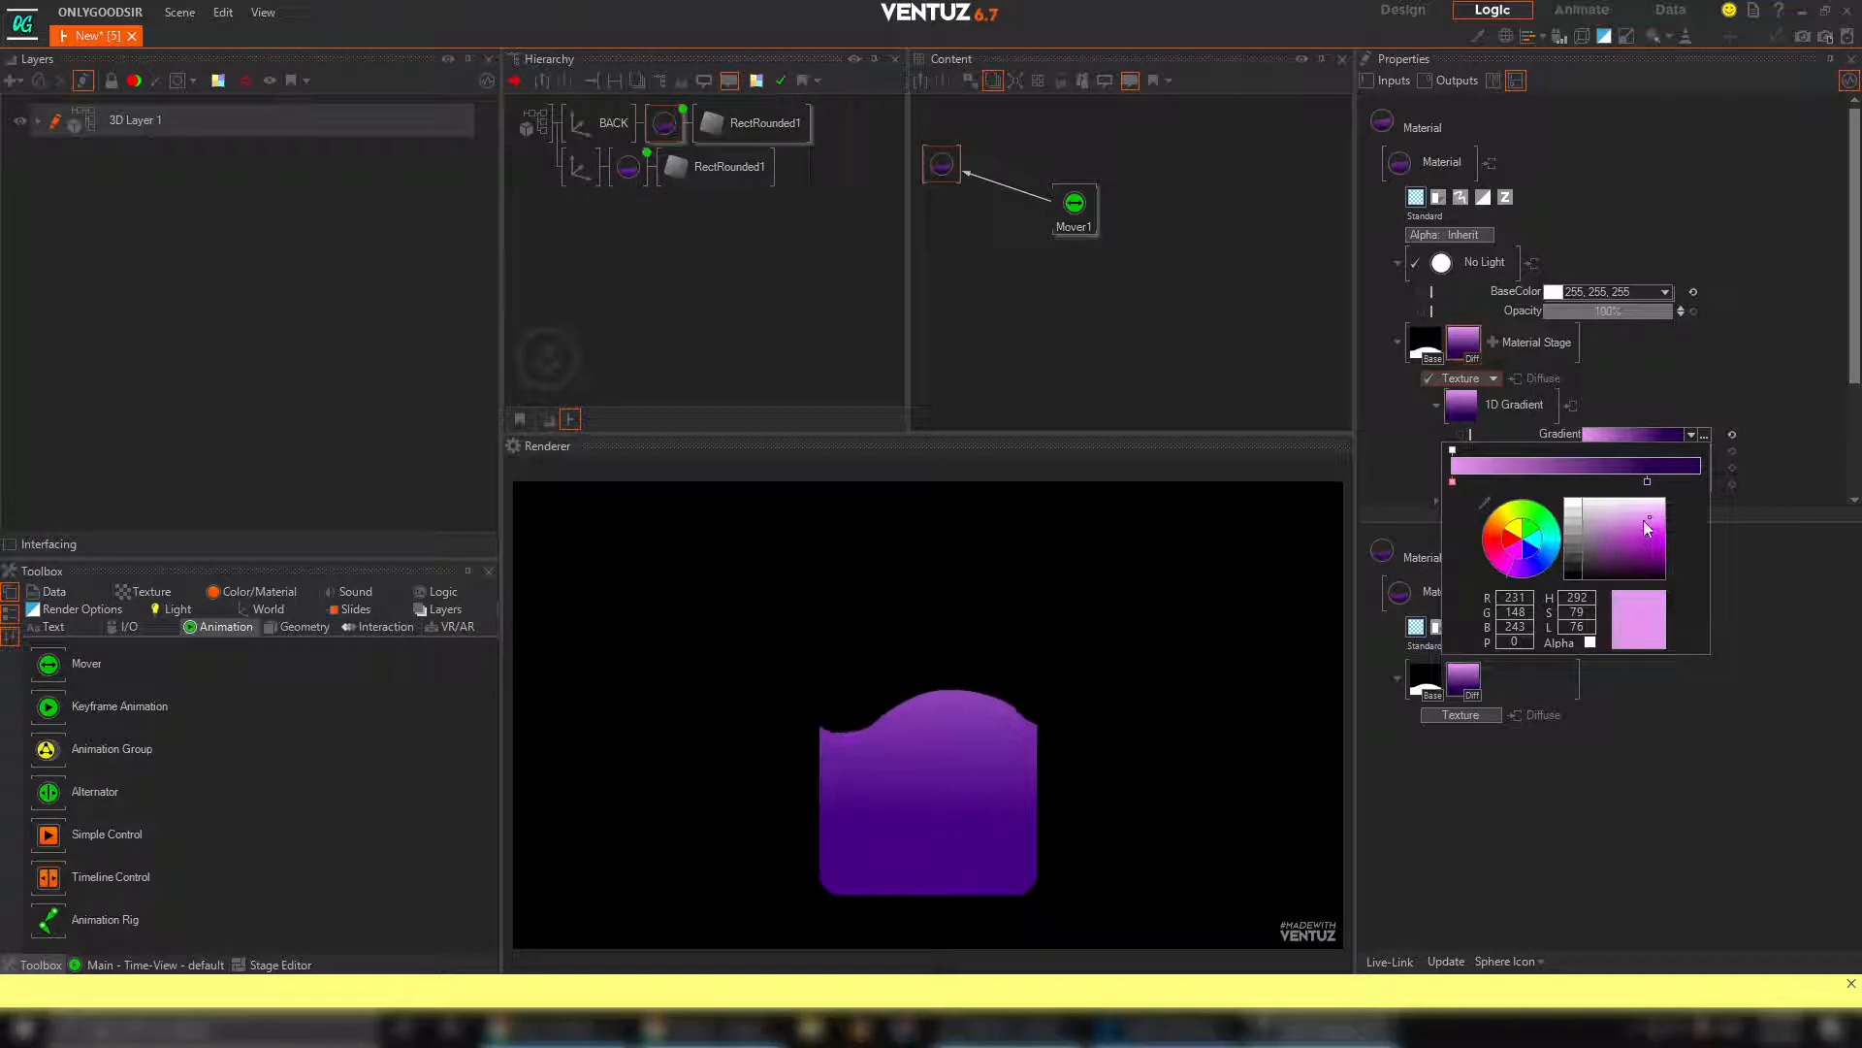
{"action": "left_click_drag", "start_coordinate": [1652, 525], "coordinate": [1649, 556]}
{"action": "left_click", "coordinate": [1707, 370]}
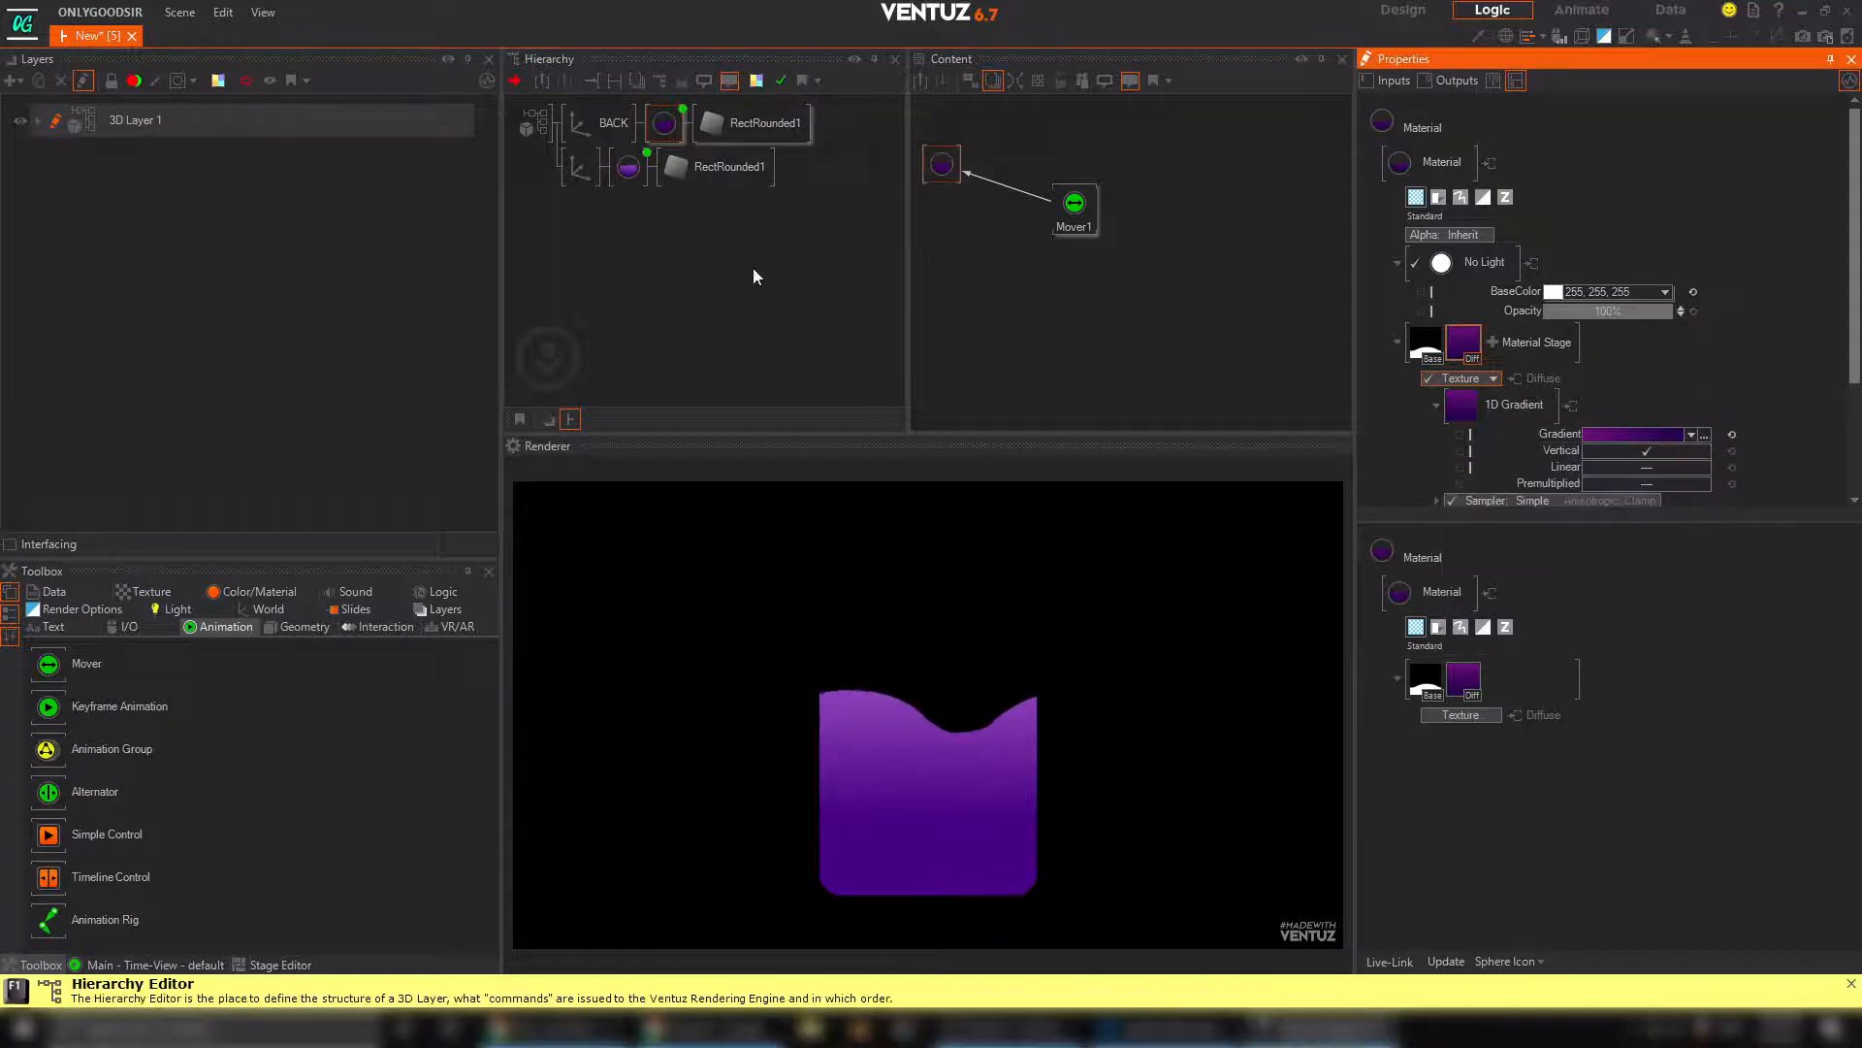
Move the BACK material's Mover closer to its material node and set the Mover's Offset to about 1.29
{"action": "left_click", "coordinate": [1073, 214]}
{"action": "left_click_drag", "start_coordinate": [1073, 217], "coordinate": [1035, 191]}
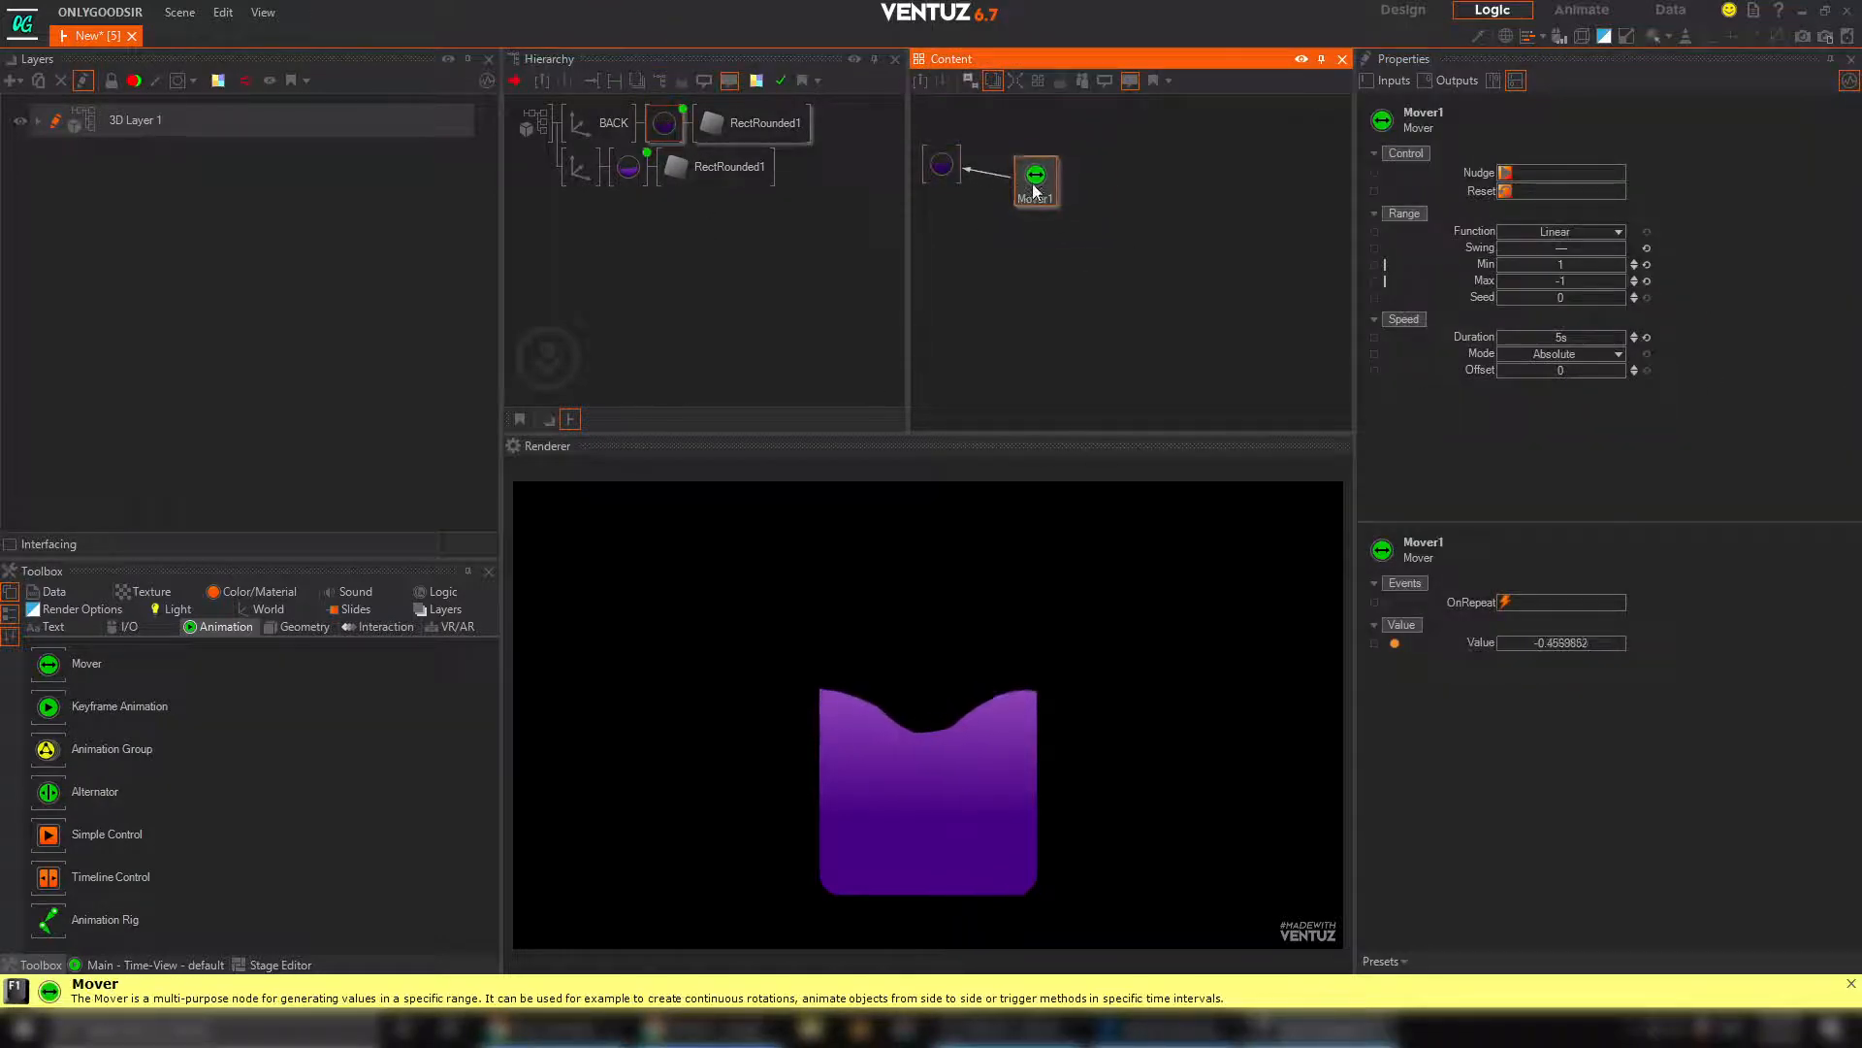
{"action": "left_click_drag", "start_coordinate": [1555, 372], "coordinate": [1608, 371]}
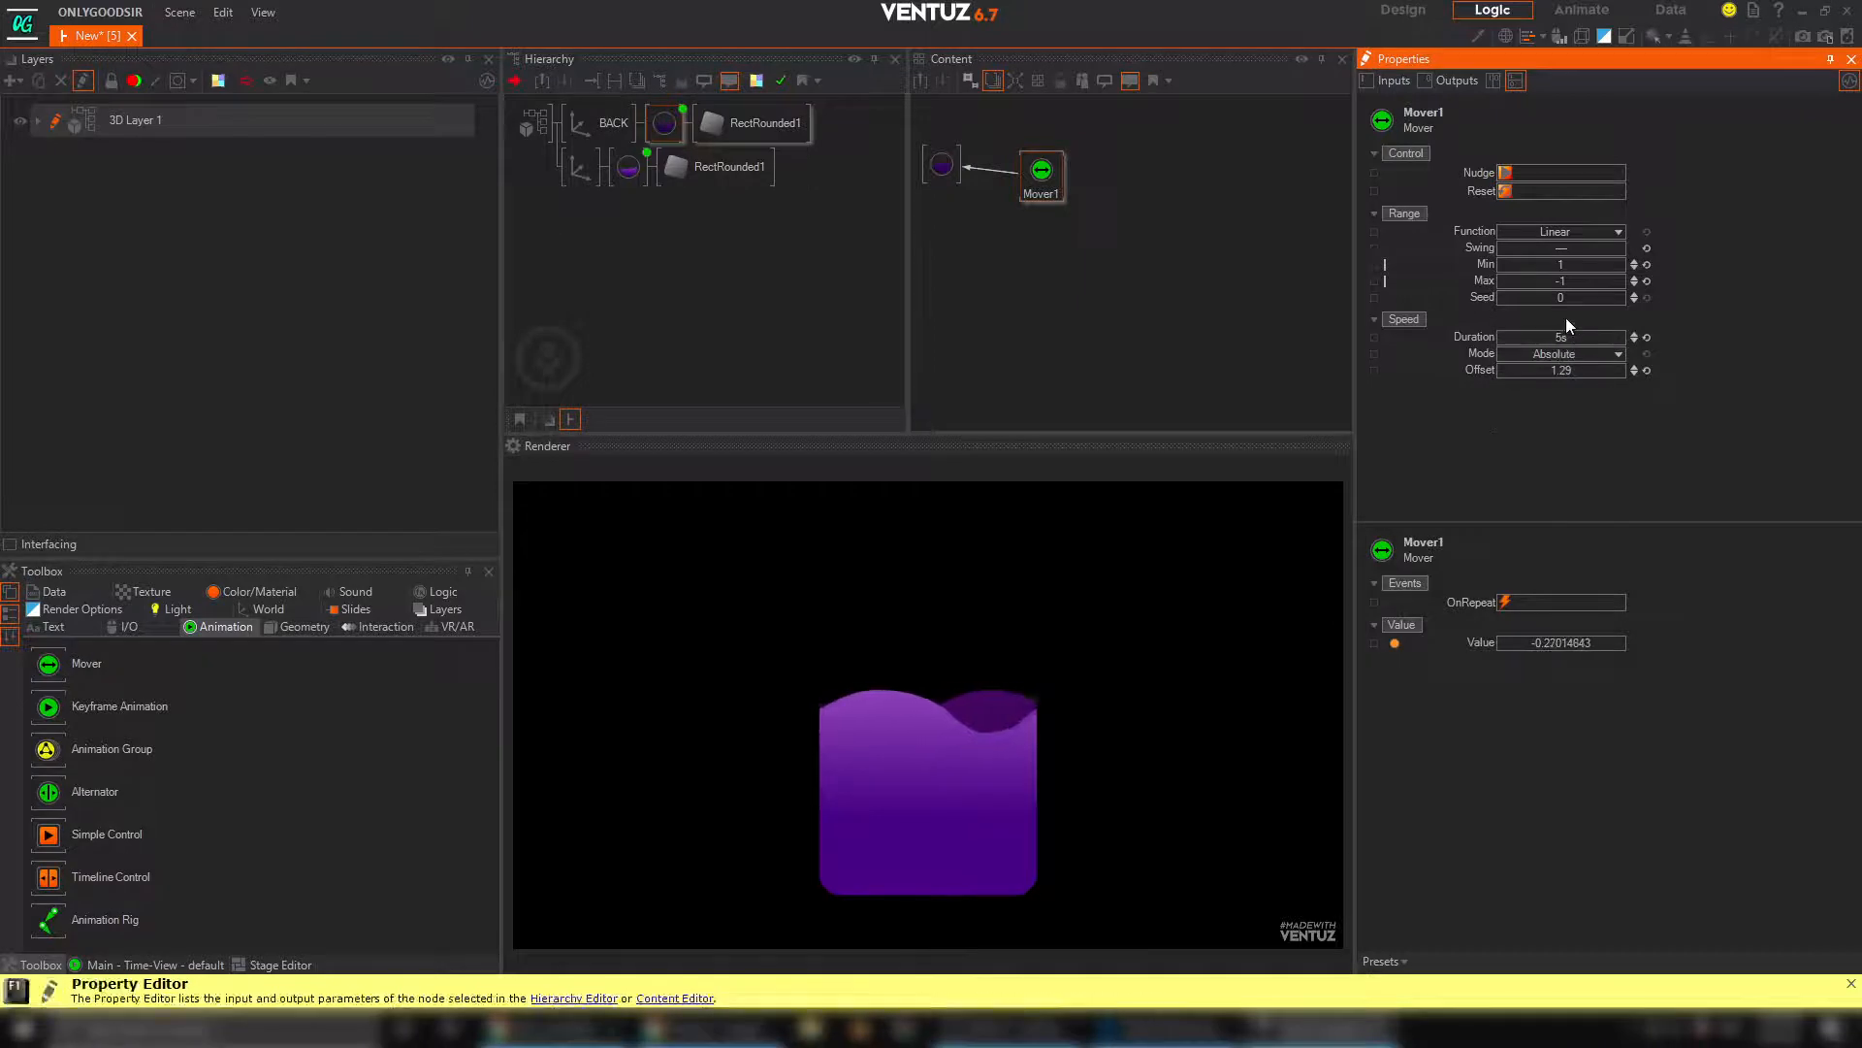
Reverse the back wave's travel by setting its Mover's Min to -1 and Max to 1
{"action": "left_click", "coordinate": [1568, 262]}
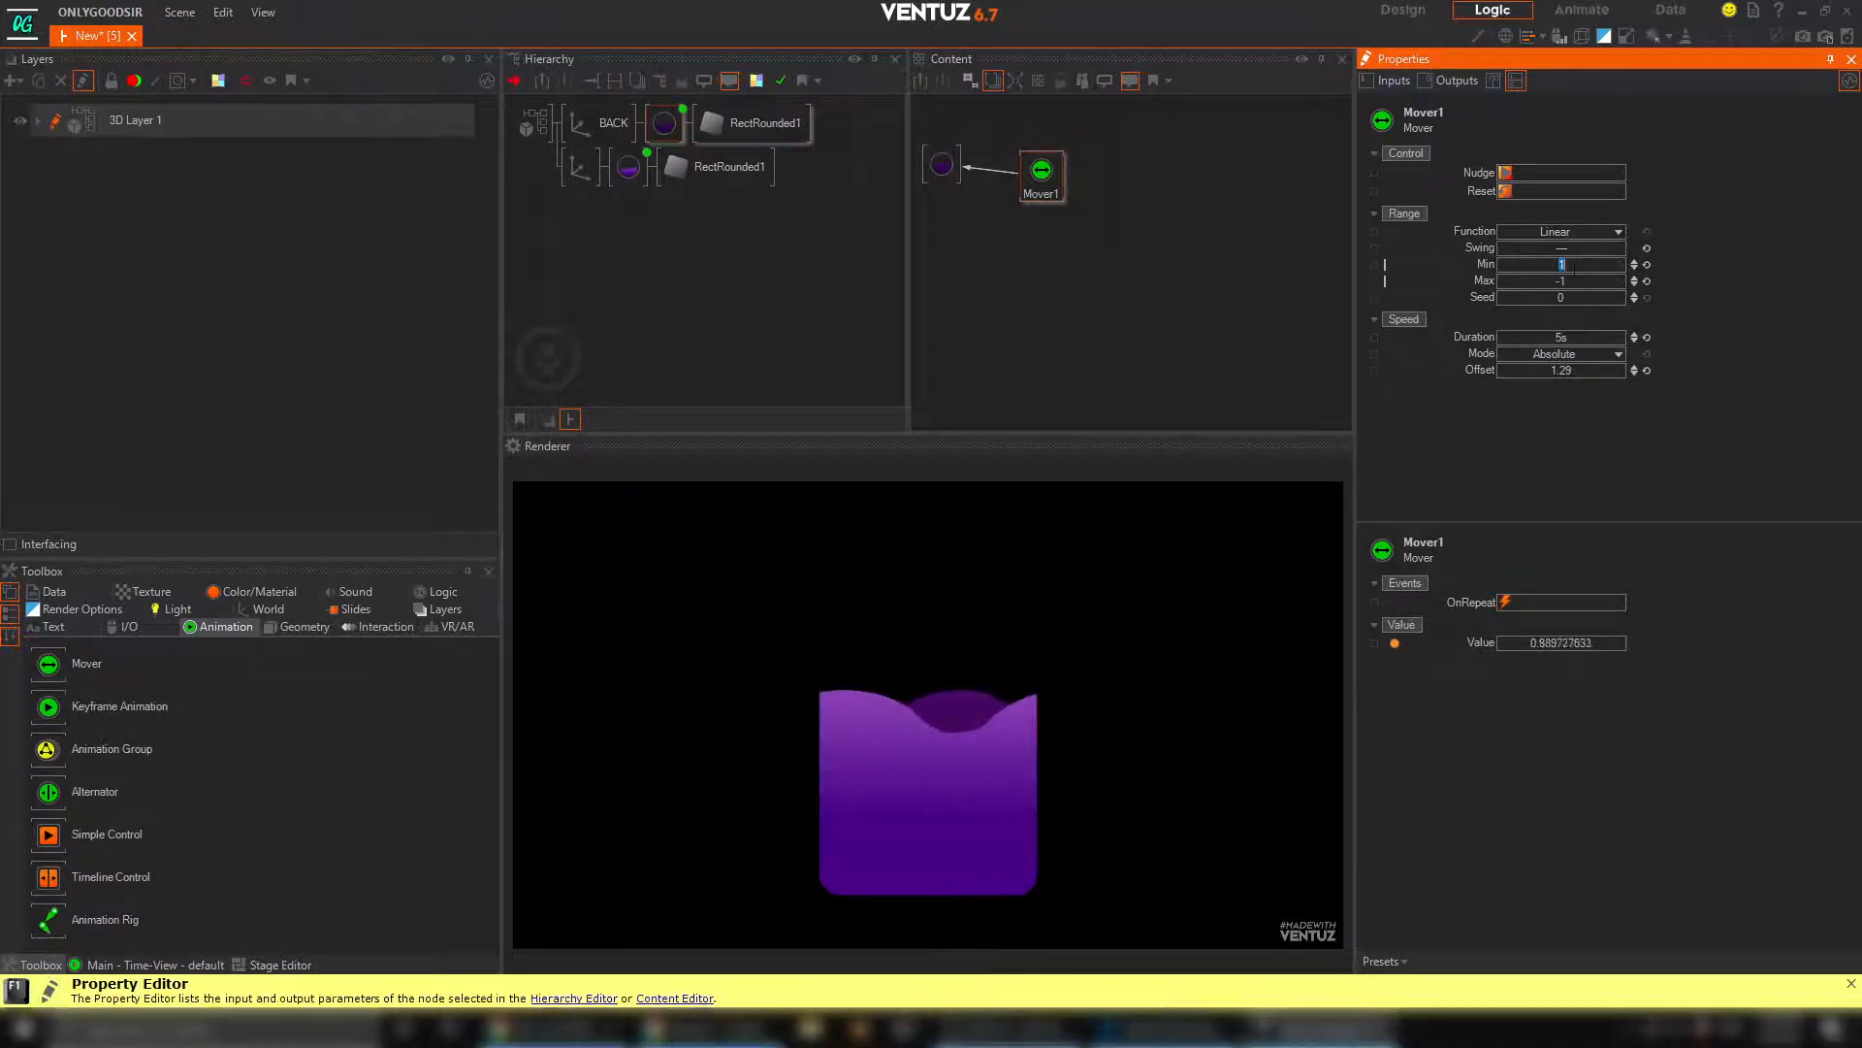
{"action": "type", "text": "-1"}
{"action": "key", "text": "Return"}
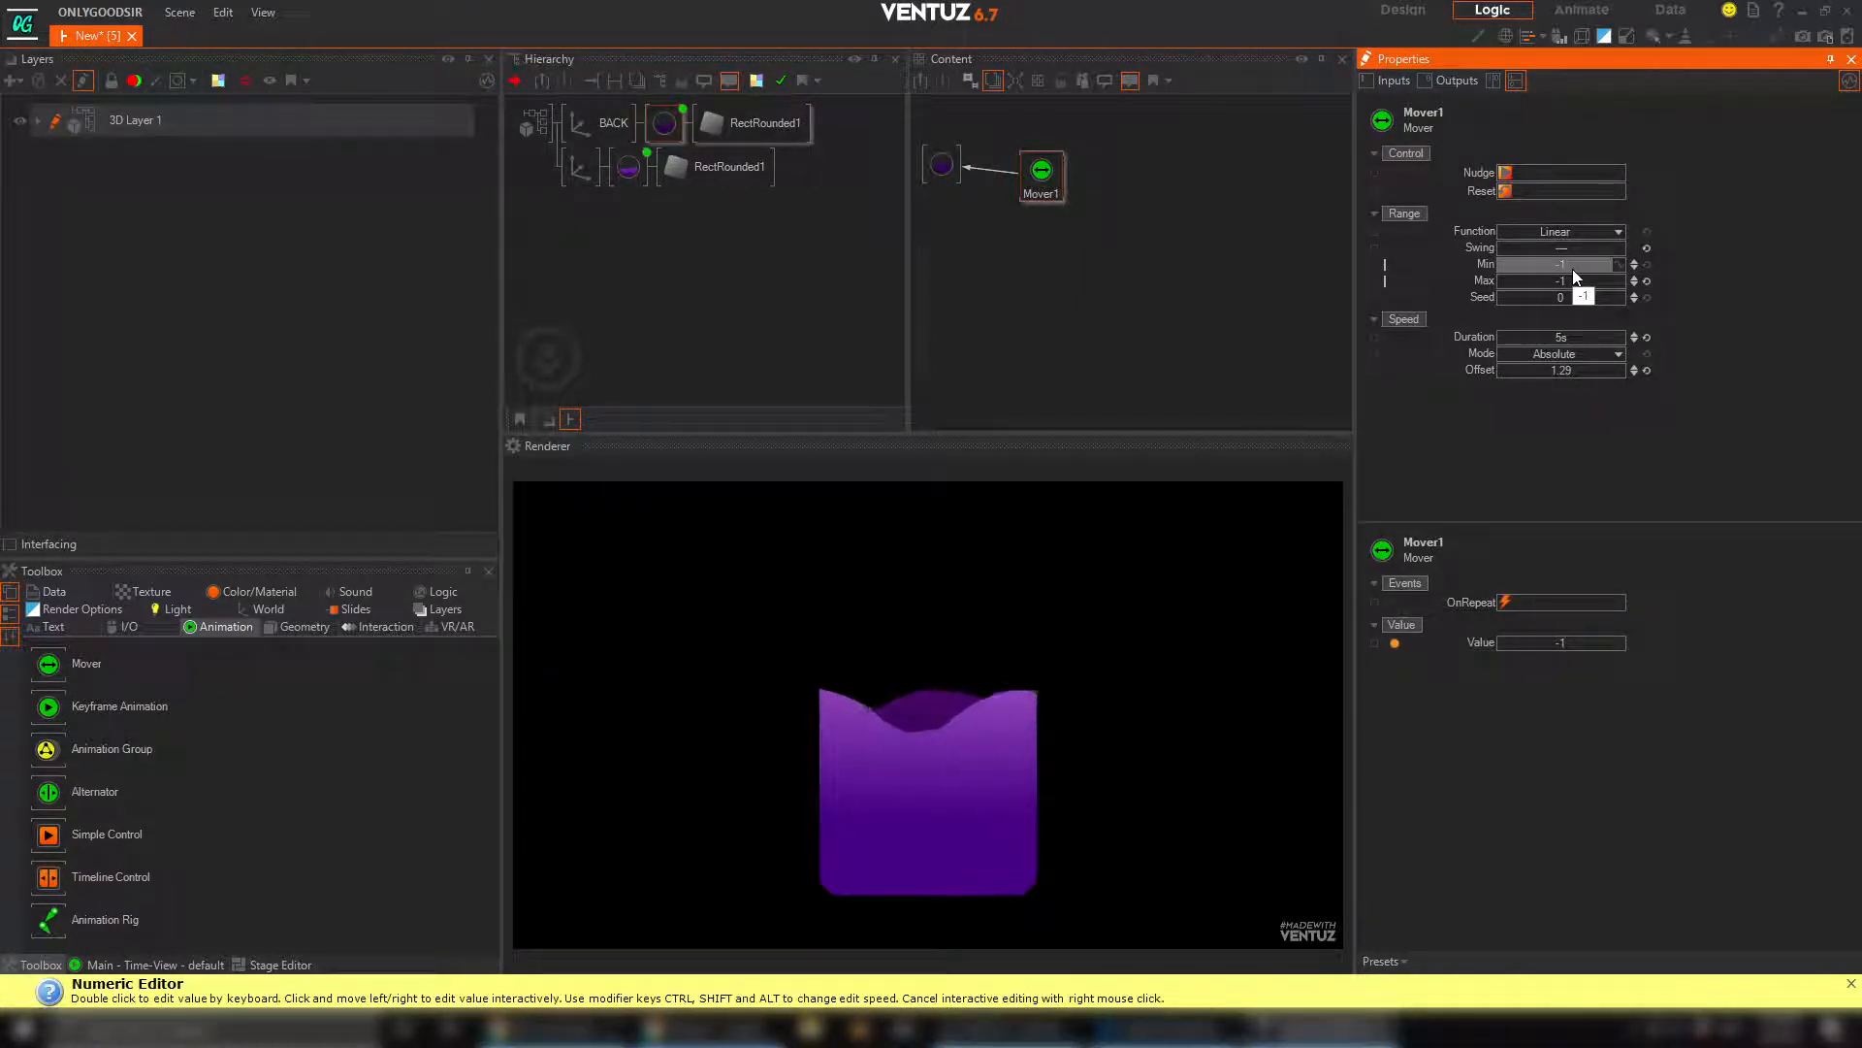
{"action": "double_click", "coordinate": [1577, 280]}
{"action": "type", "text": "1"}
{"action": "key", "text": "Return"}
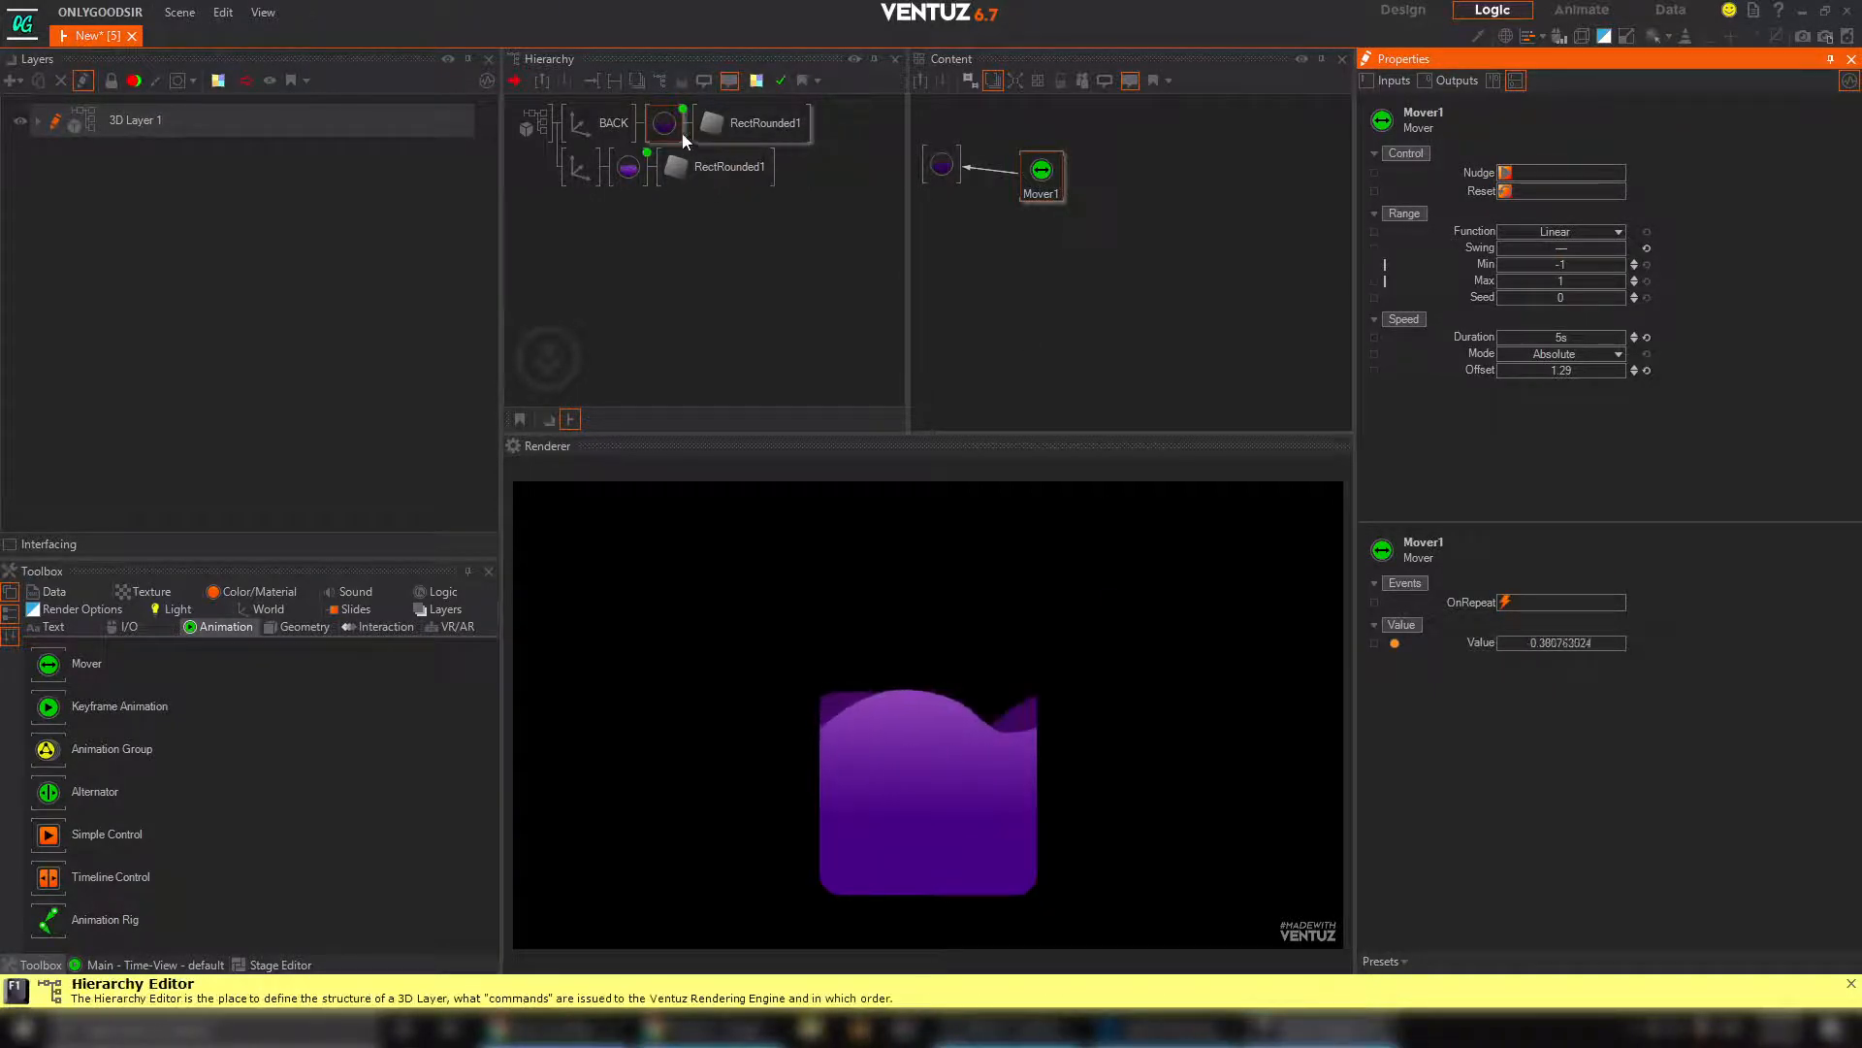
Show the front material alongside the back one in the Content Editor and line up its Mover beneath the other
{"action": "left_click", "coordinate": [627, 170]}
{"action": "left_click", "coordinate": [997, 316]}
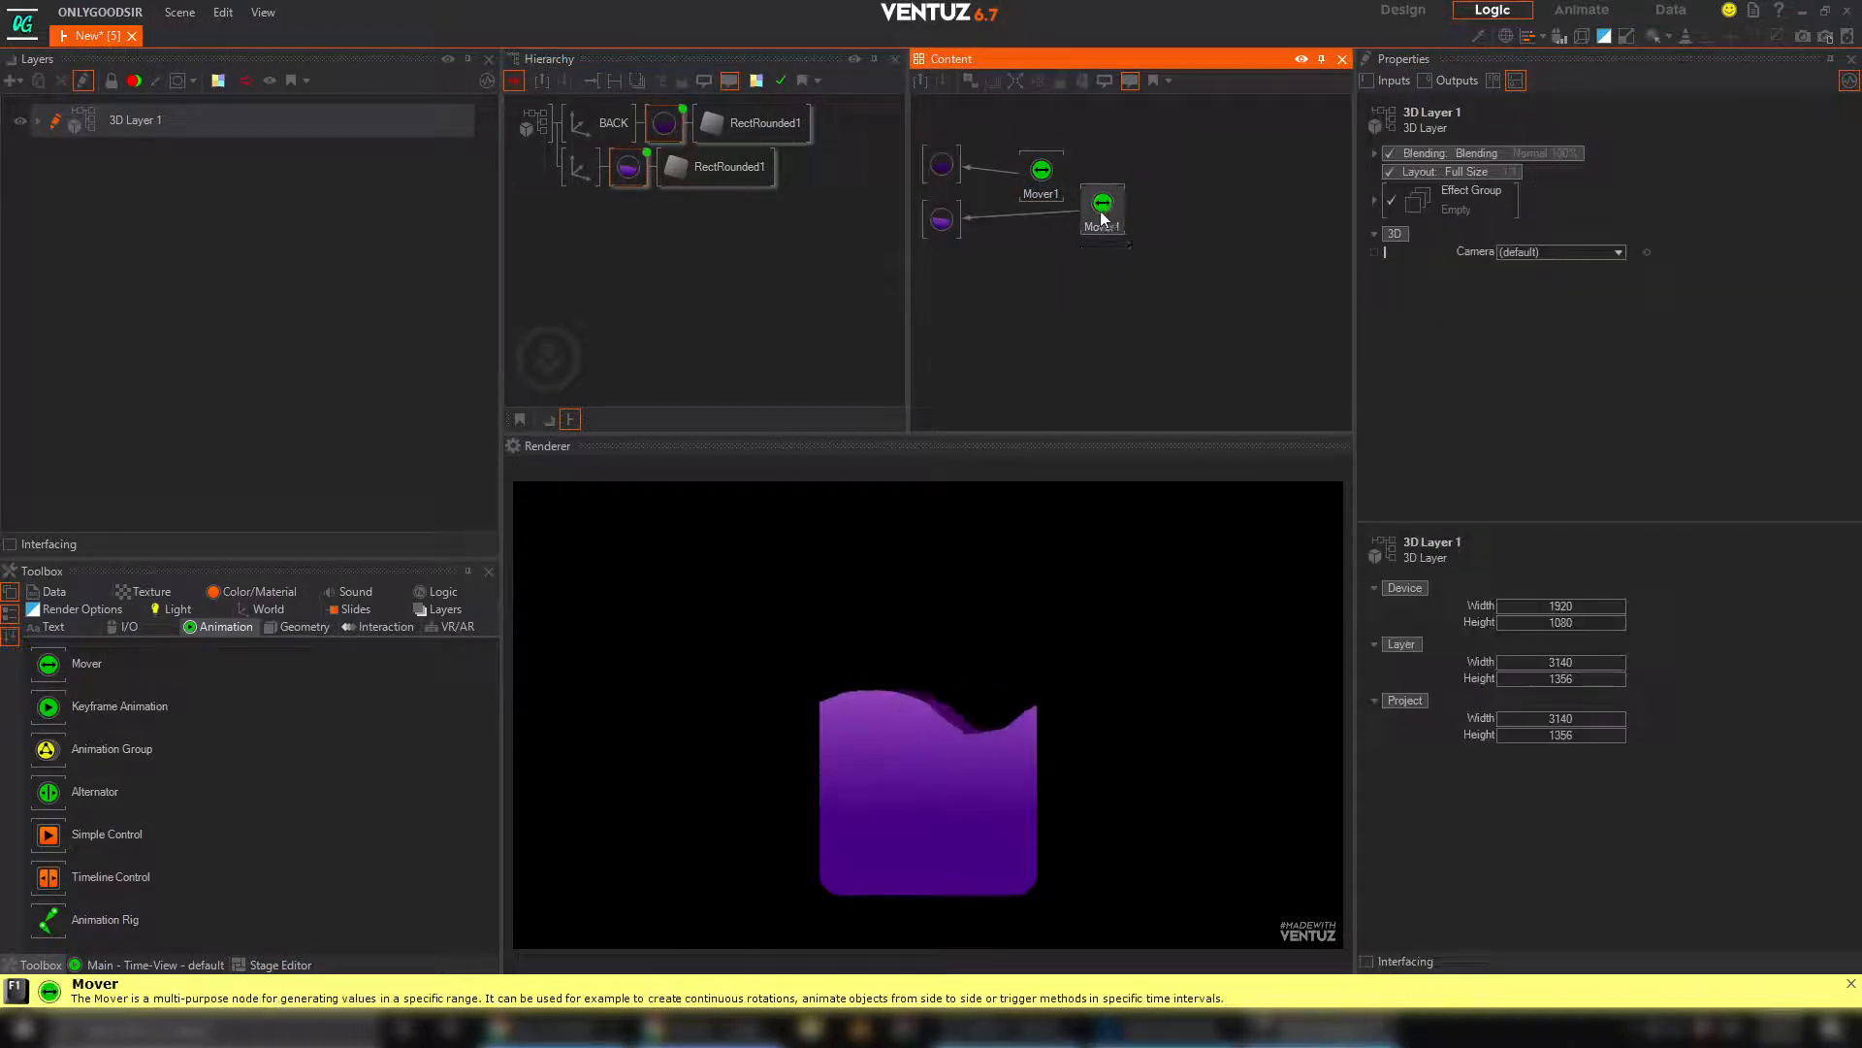
{"action": "left_click_drag", "start_coordinate": [1103, 215], "coordinate": [1052, 217]}
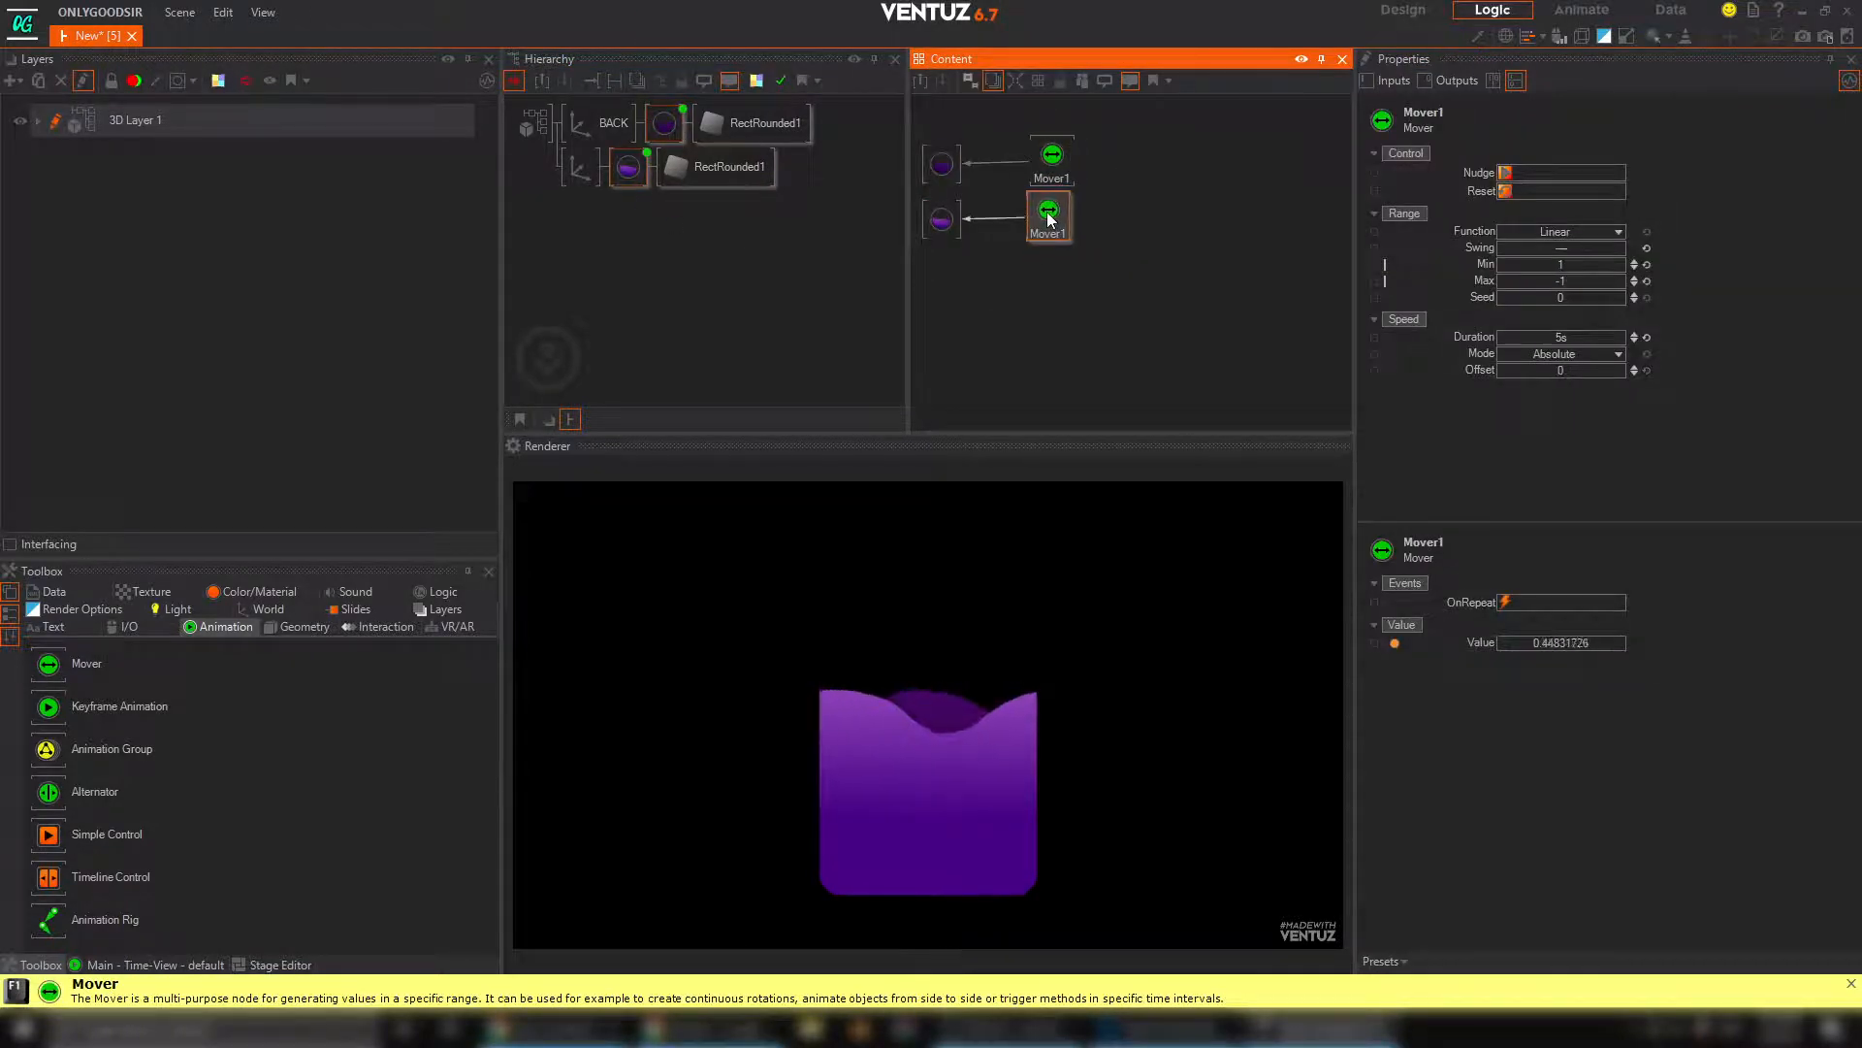
Set the Base texture mapping's PositionY to 0.144 on the back and front materials together
{"action": "left_click", "coordinate": [921, 185]}
{"action": "left_click", "coordinate": [938, 214]}
{"action": "left_click", "coordinate": [941, 163]}
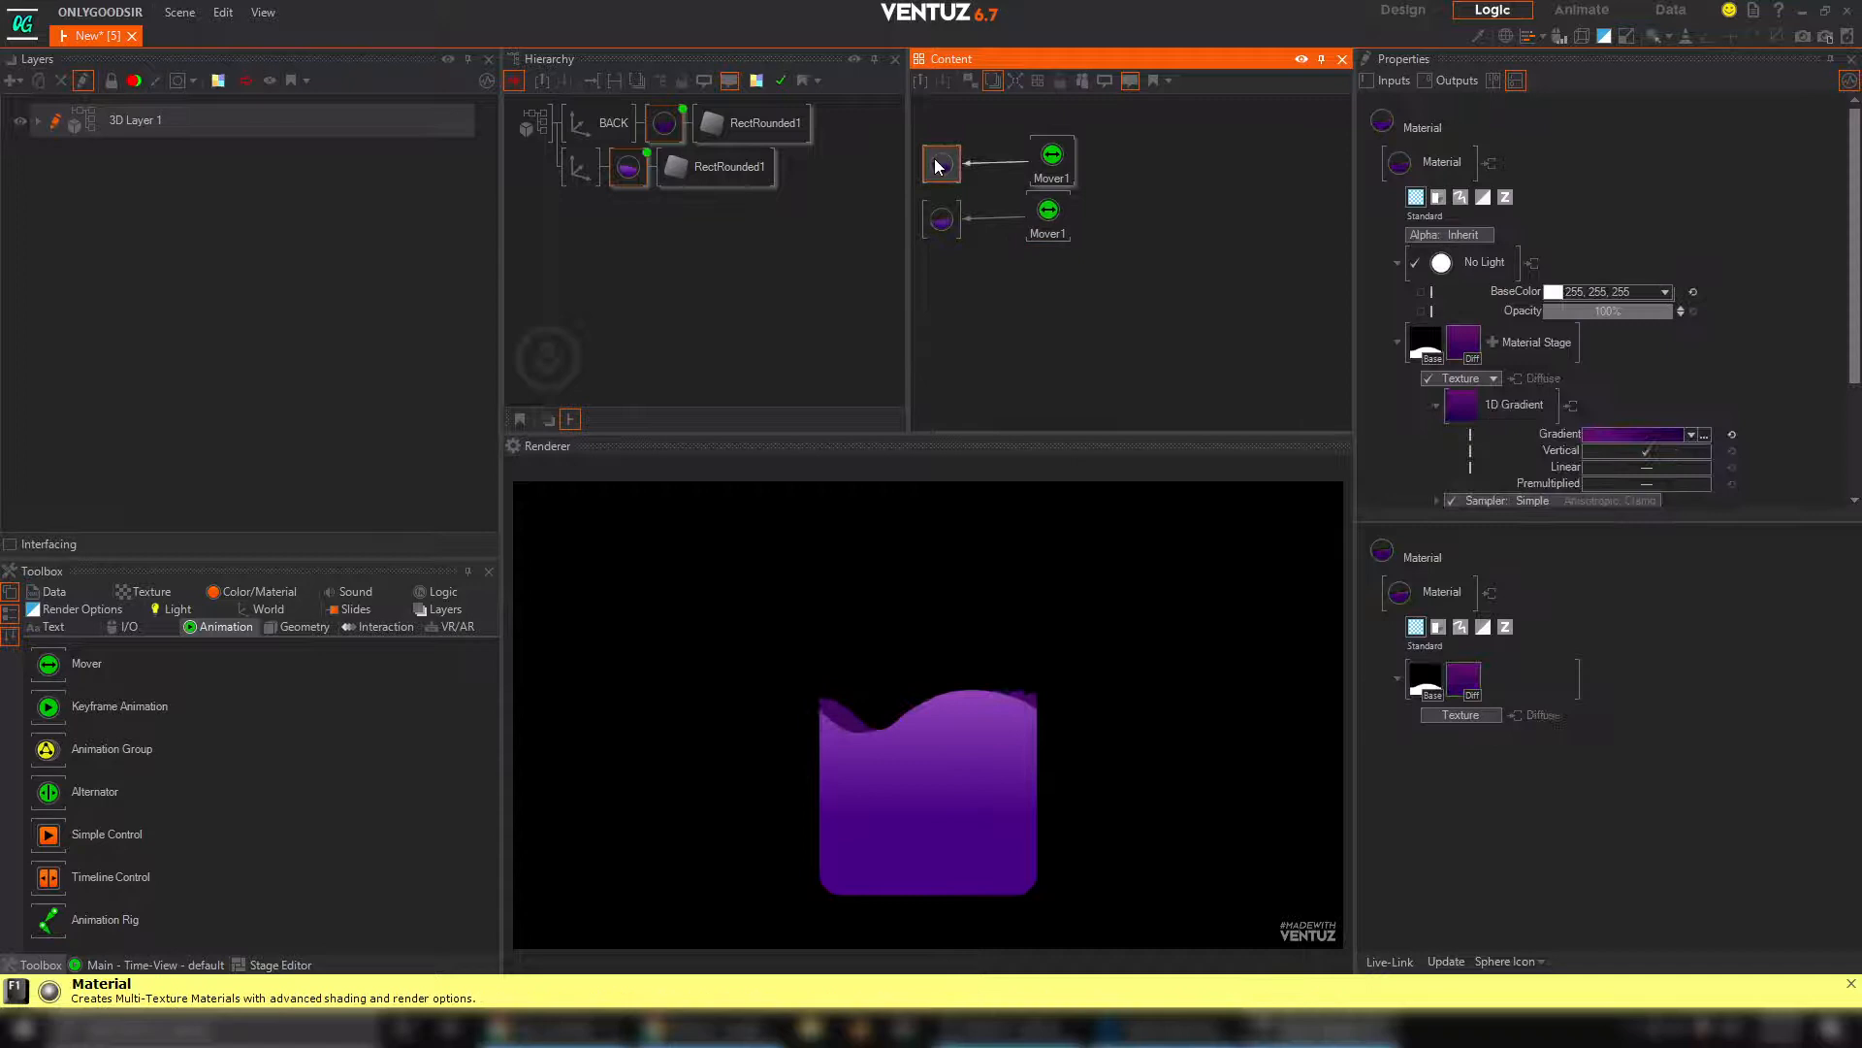
{"action": "left_click", "coordinate": [941, 219], "text": "ctrl"}
{"action": "left_click", "coordinate": [1426, 346]}
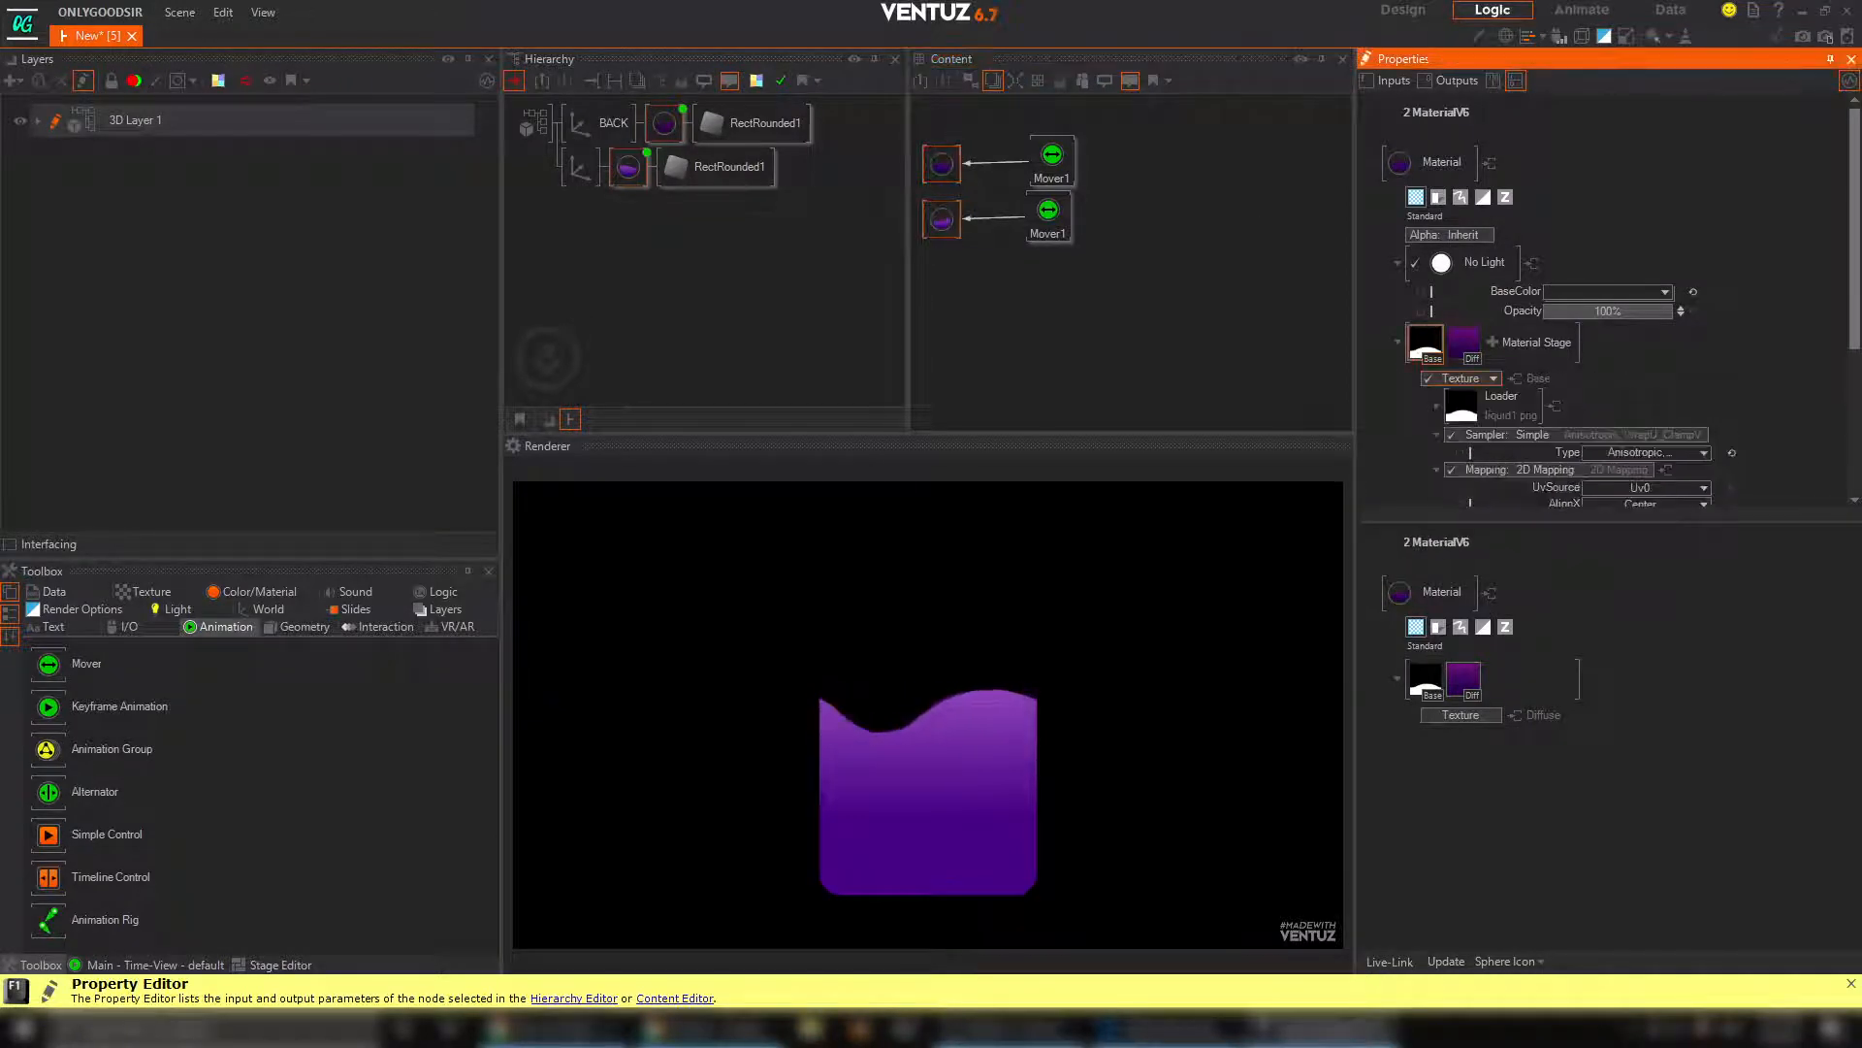
{"action": "scroll", "coordinate": [1647, 400], "scroll_direction": "down", "scroll_amount": 3}
{"action": "left_click_drag", "start_coordinate": [1655, 355], "coordinate": [1610, 360]}
{"action": "left_click", "coordinate": [981, 322]}
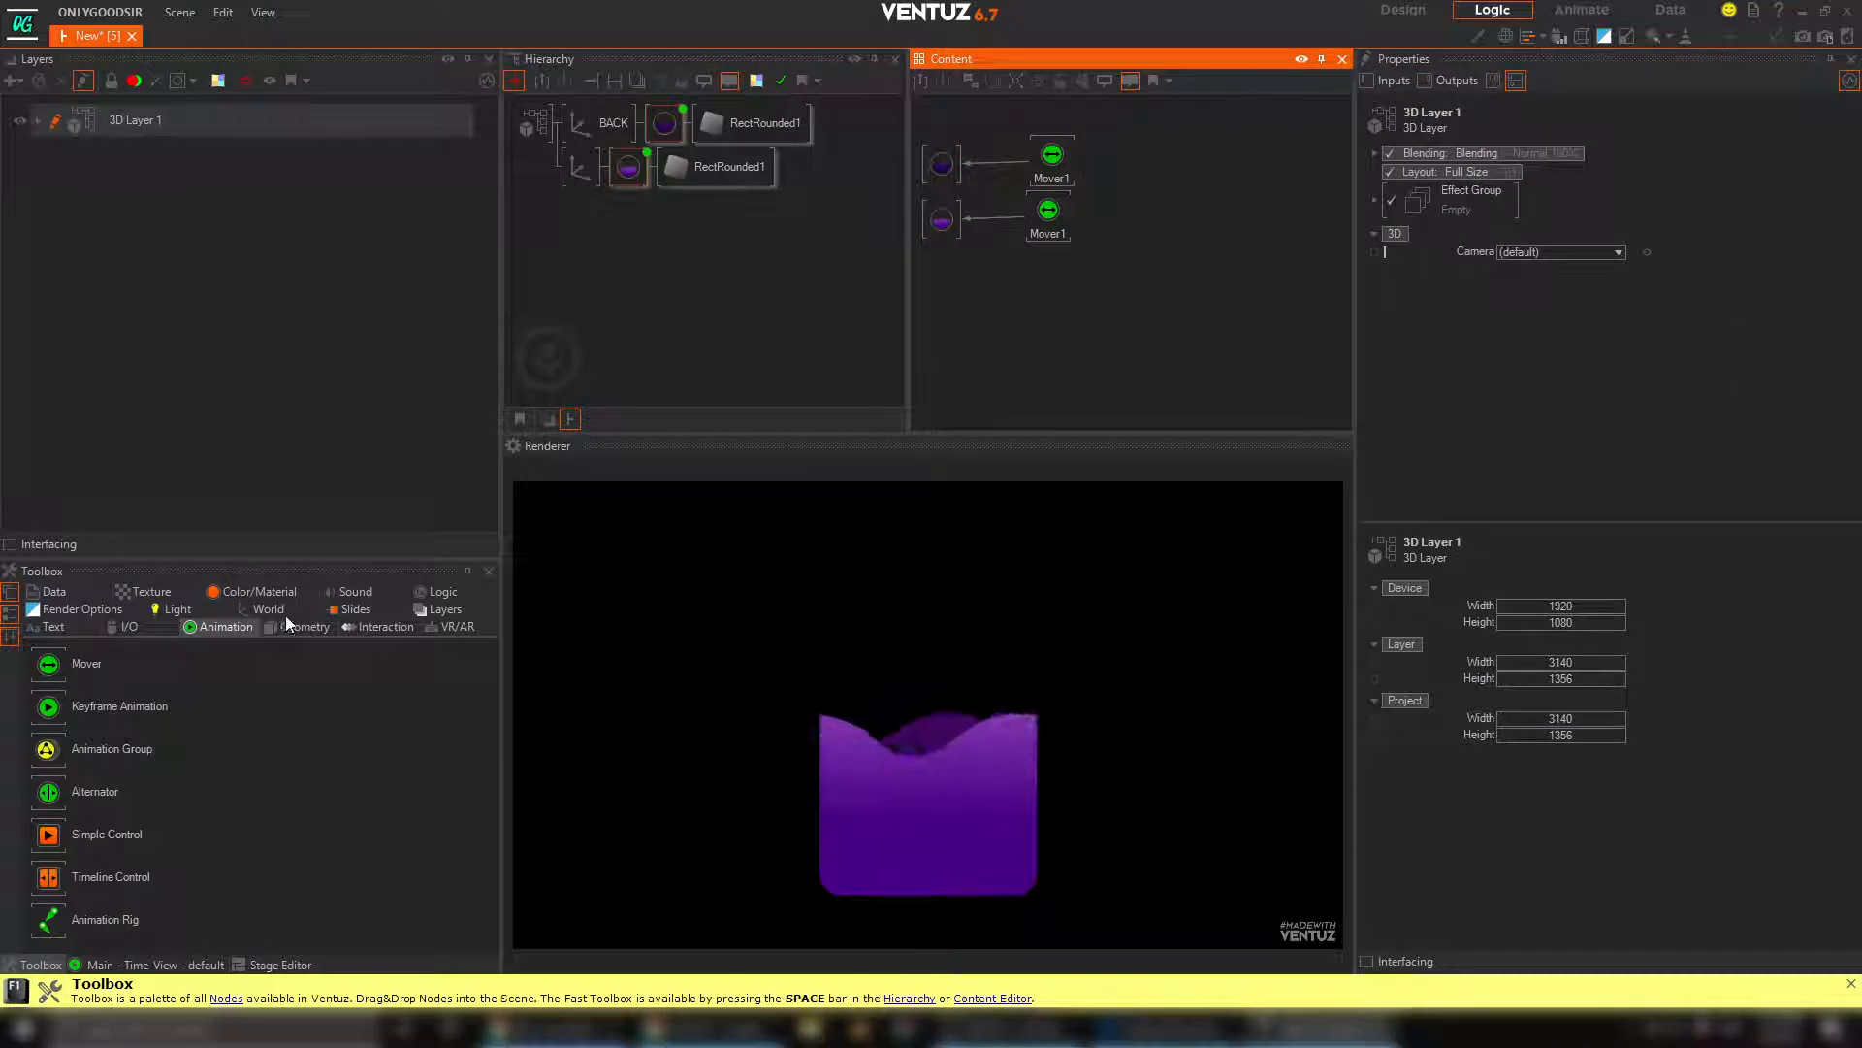
Add an Int variable node to the Content Editor and place it below the two Movers
{"action": "left_click", "coordinate": [438, 592]}
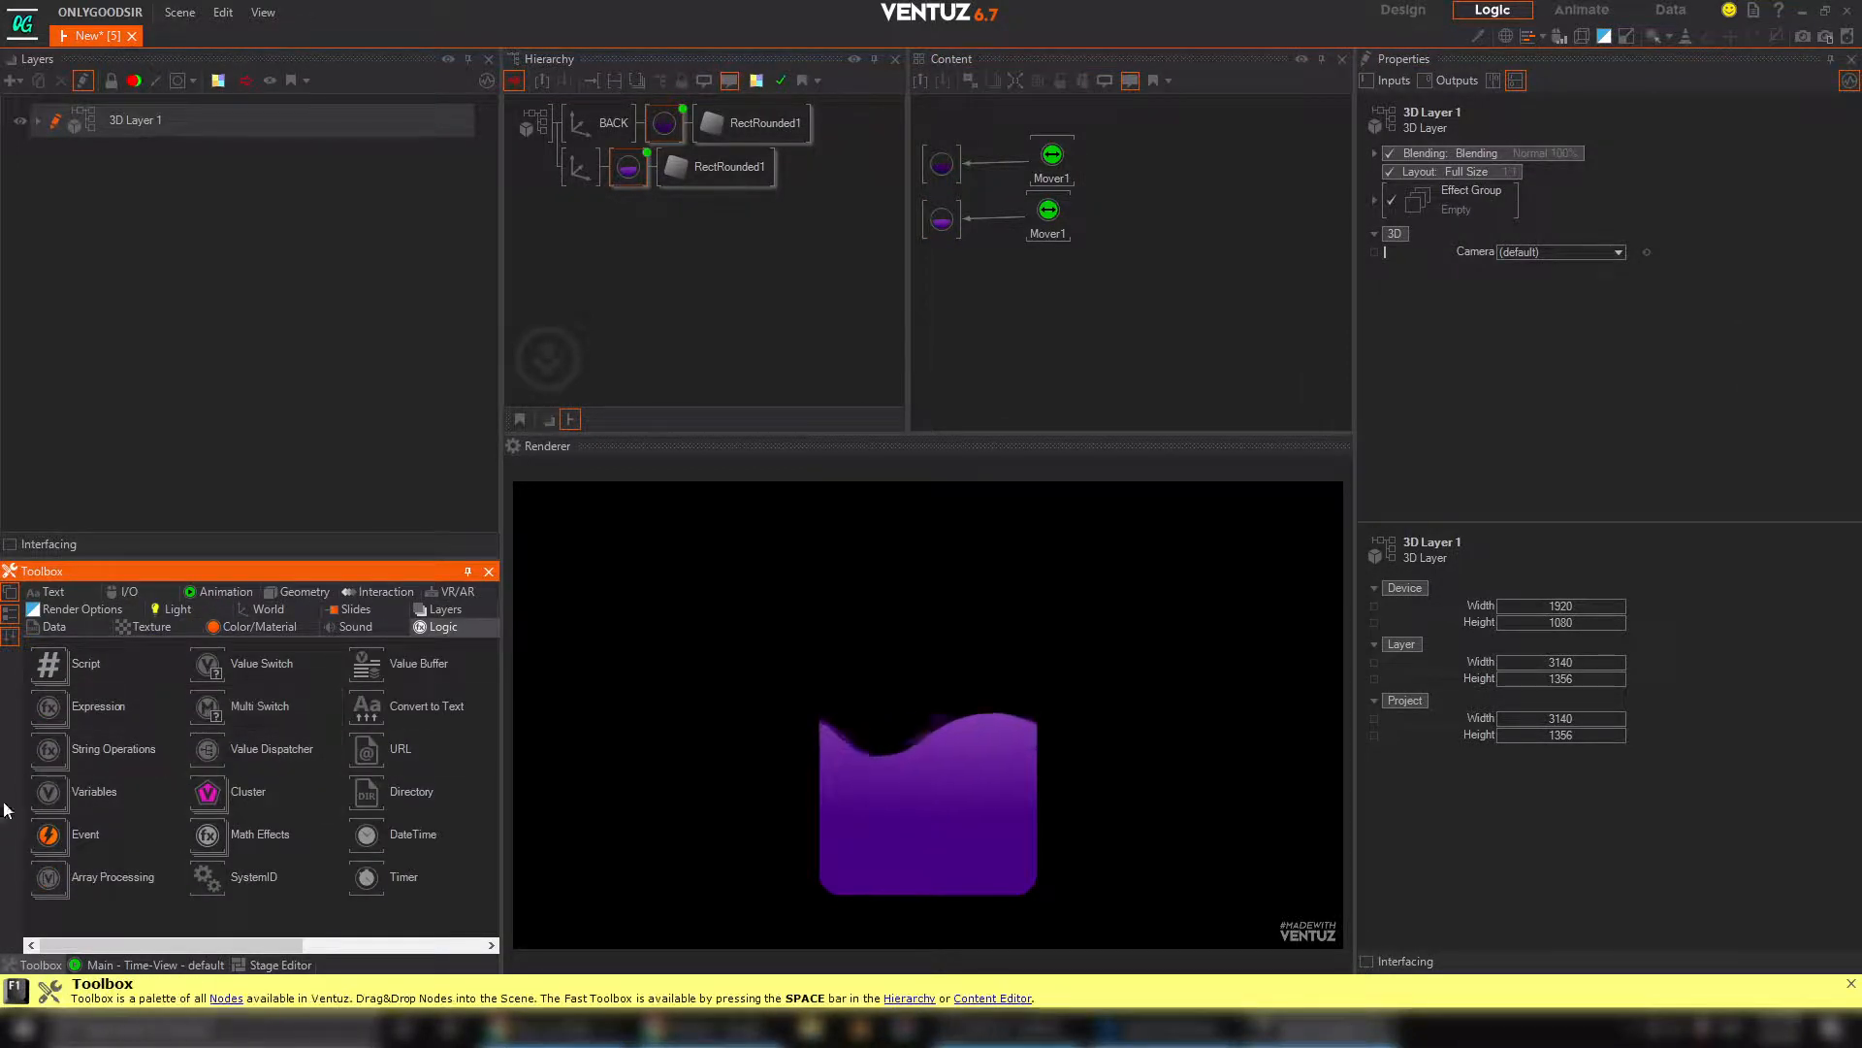
{"action": "left_click", "coordinate": [50, 789]}
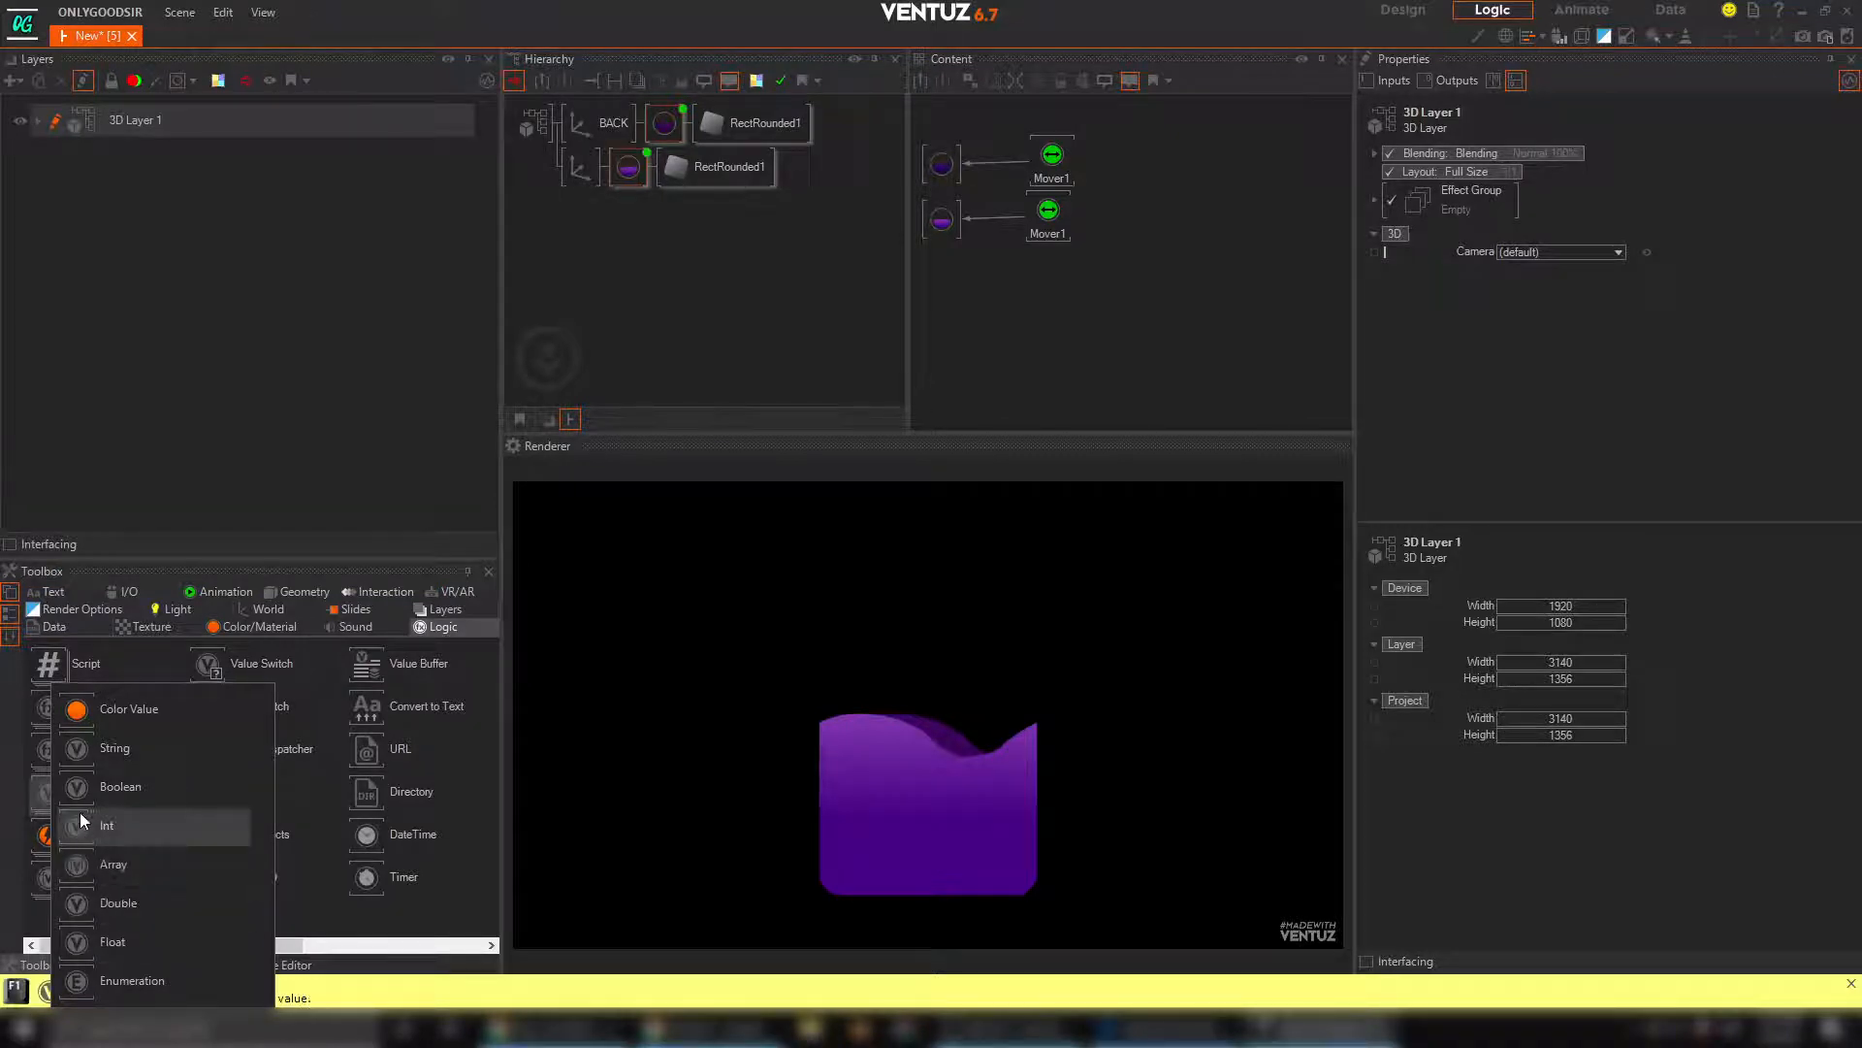
{"action": "left_click_drag", "start_coordinate": [83, 820], "coordinate": [663, 524]}
{"action": "left_click_drag", "start_coordinate": [1028, 291], "coordinate": [1015, 302]}
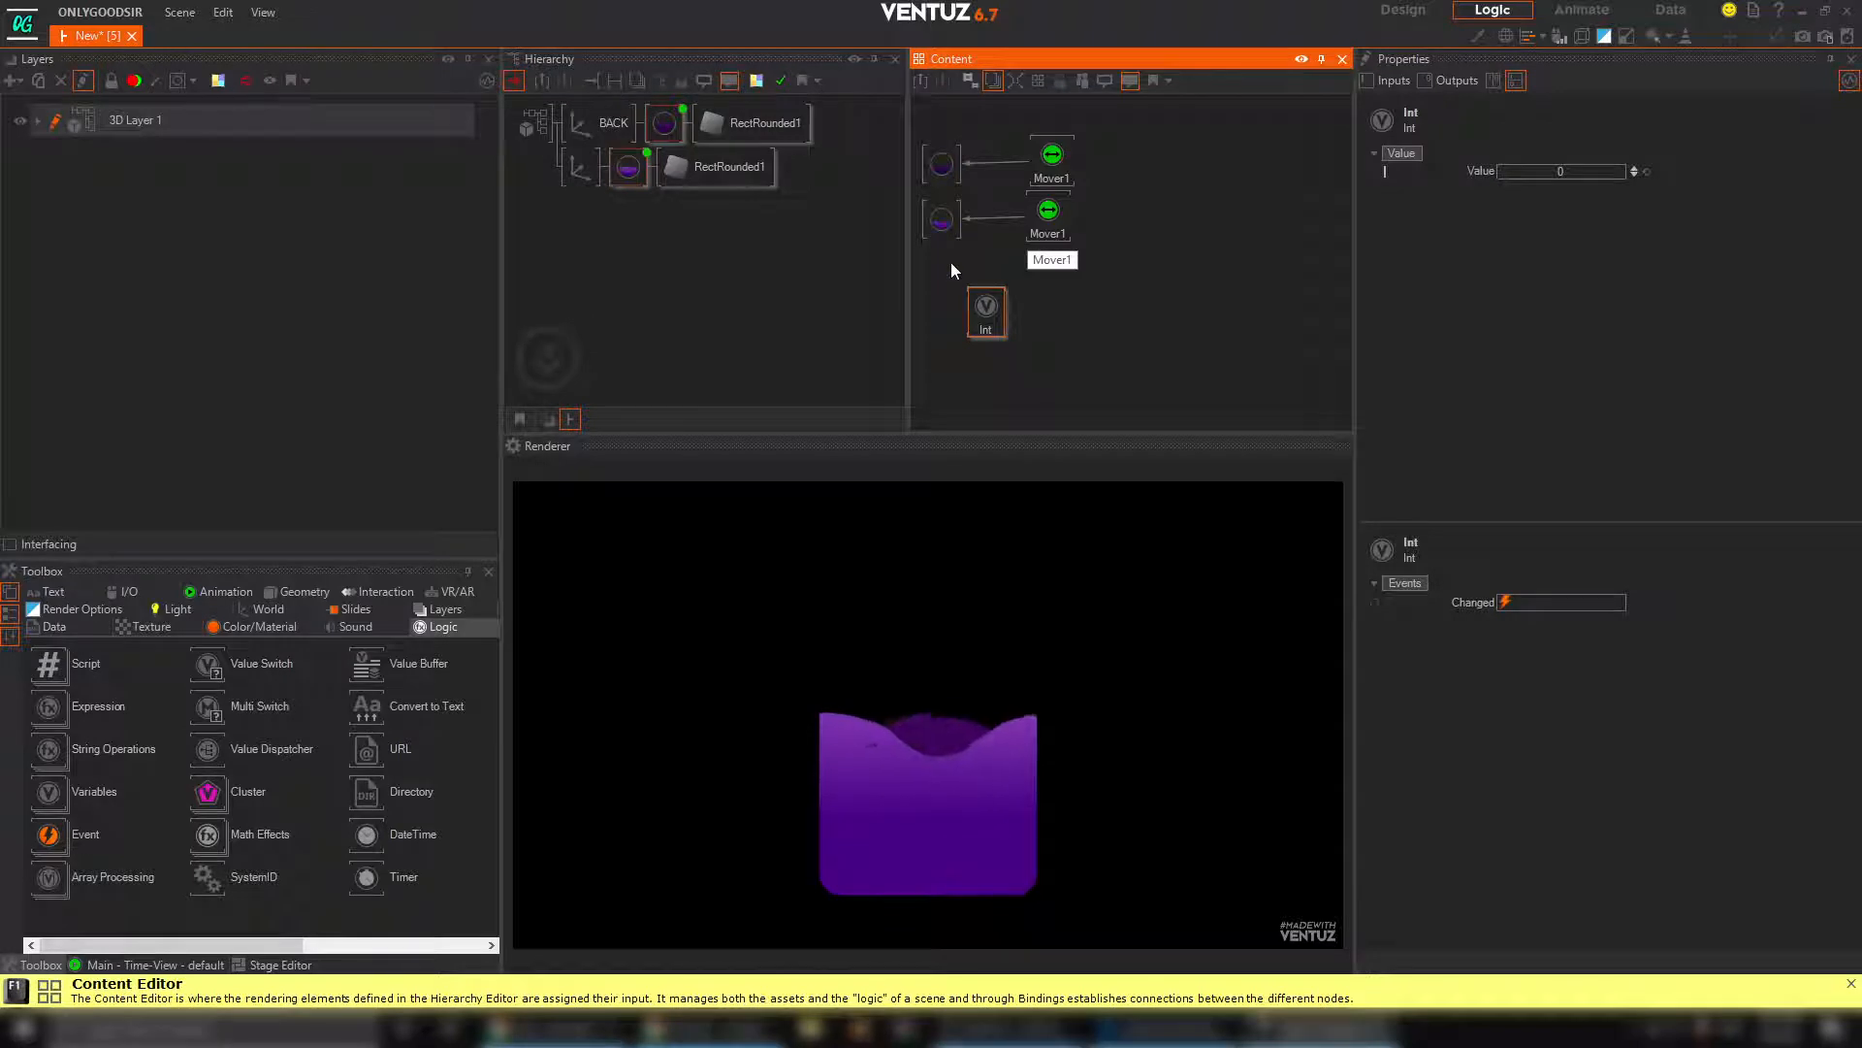
{"action": "left_click_drag", "start_coordinate": [964, 307], "coordinate": [1079, 318]}
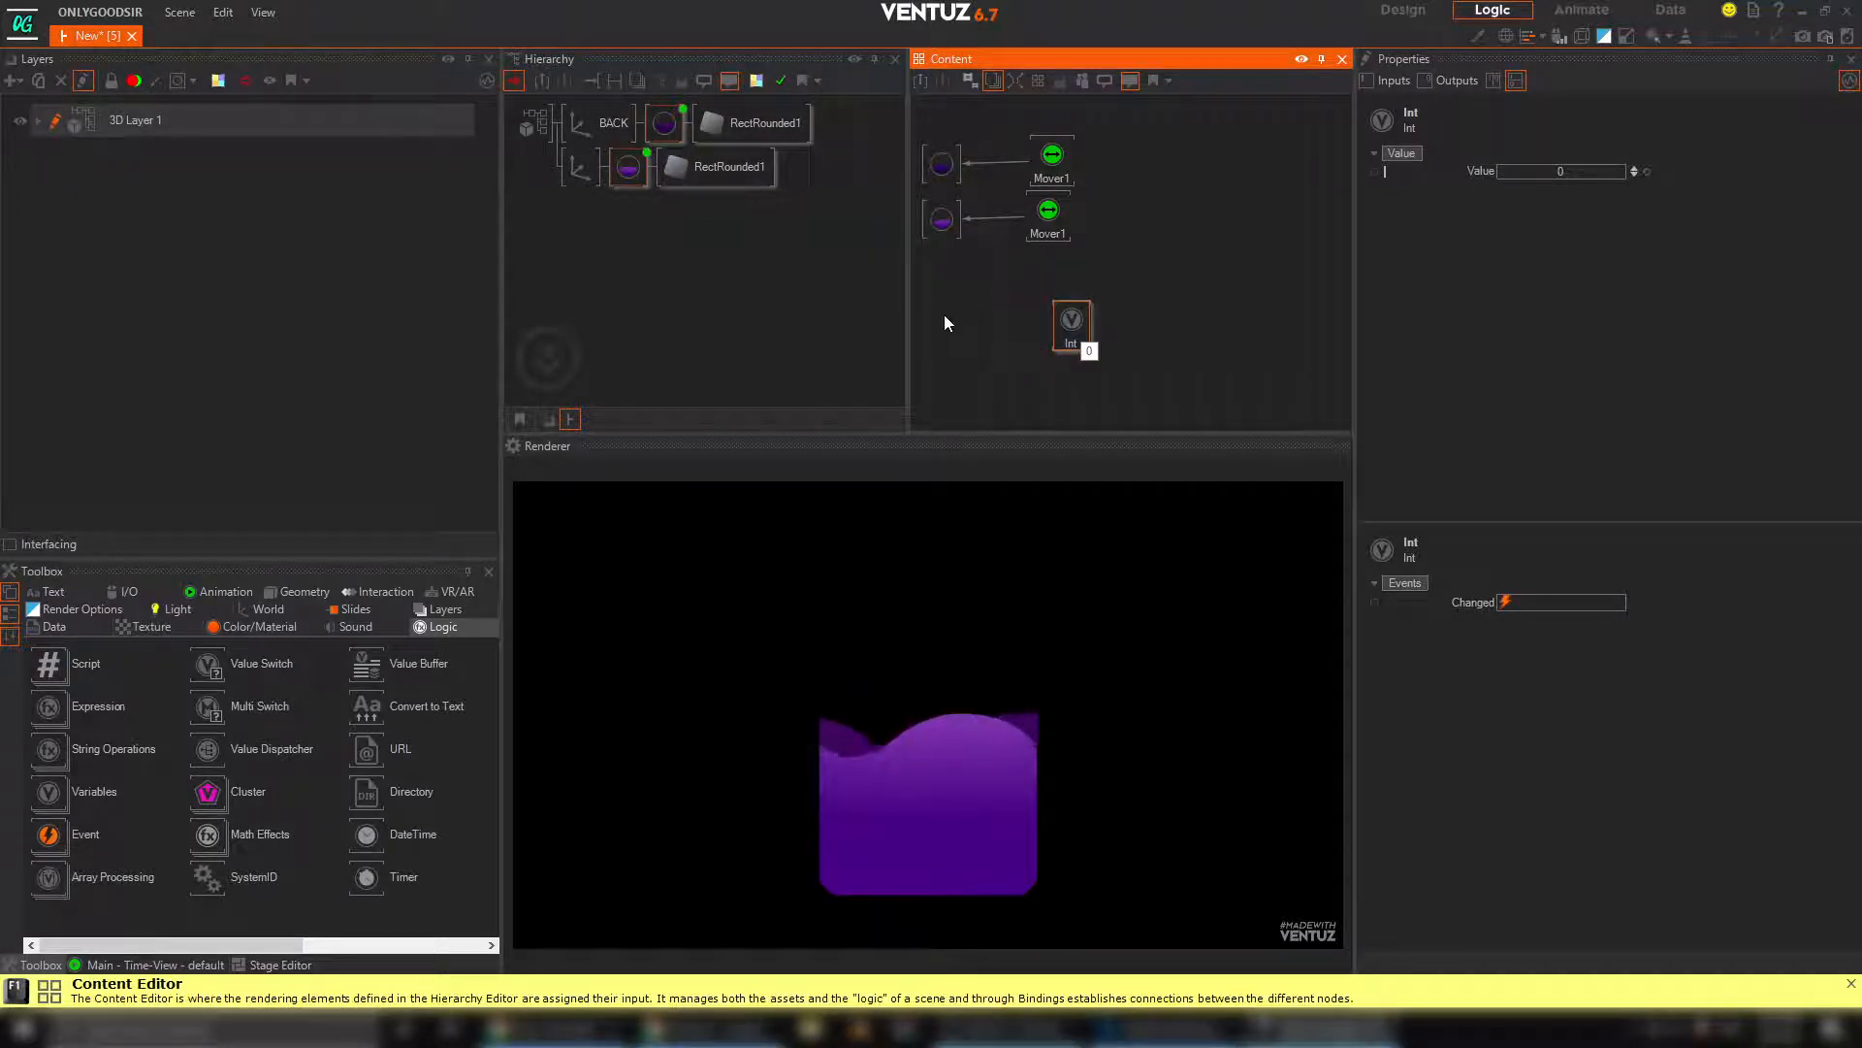
Add a Clipping math effect node to the Content Editor beside the Int node
{"action": "left_click", "coordinate": [952, 320]}
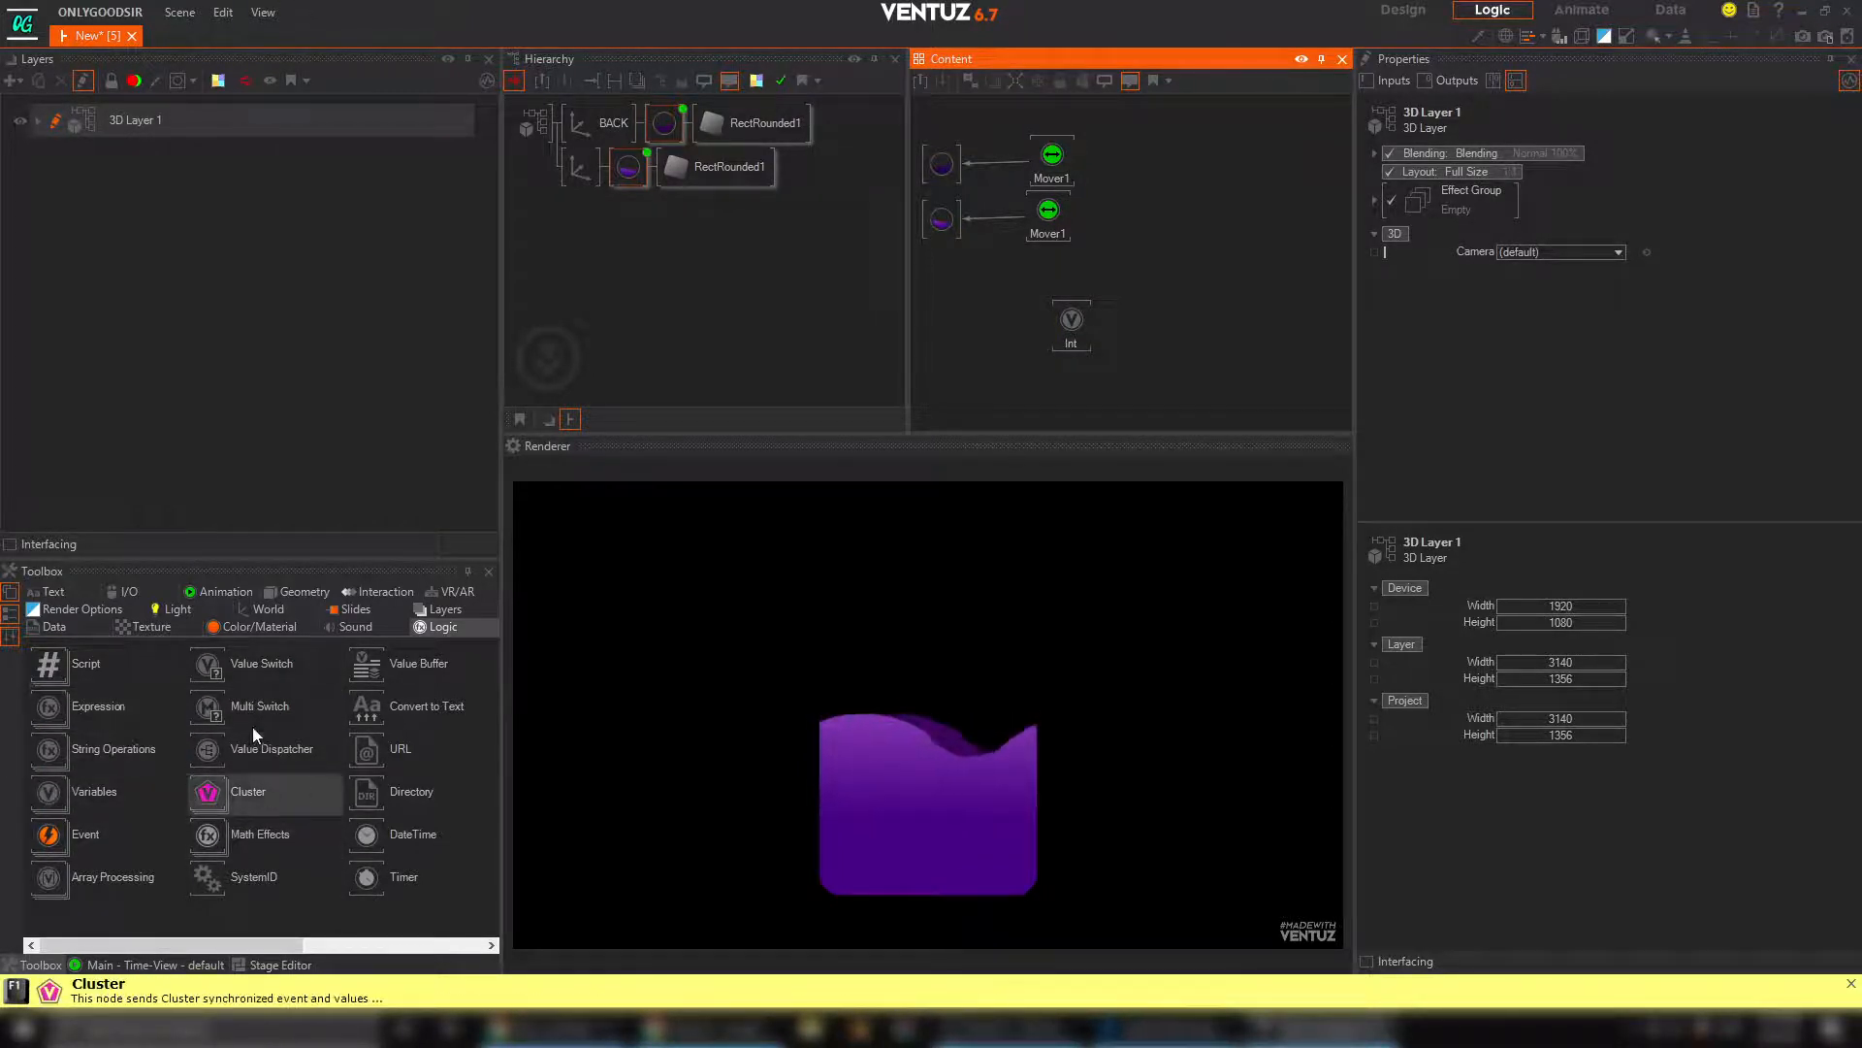
{"action": "left_click", "coordinate": [207, 836]}
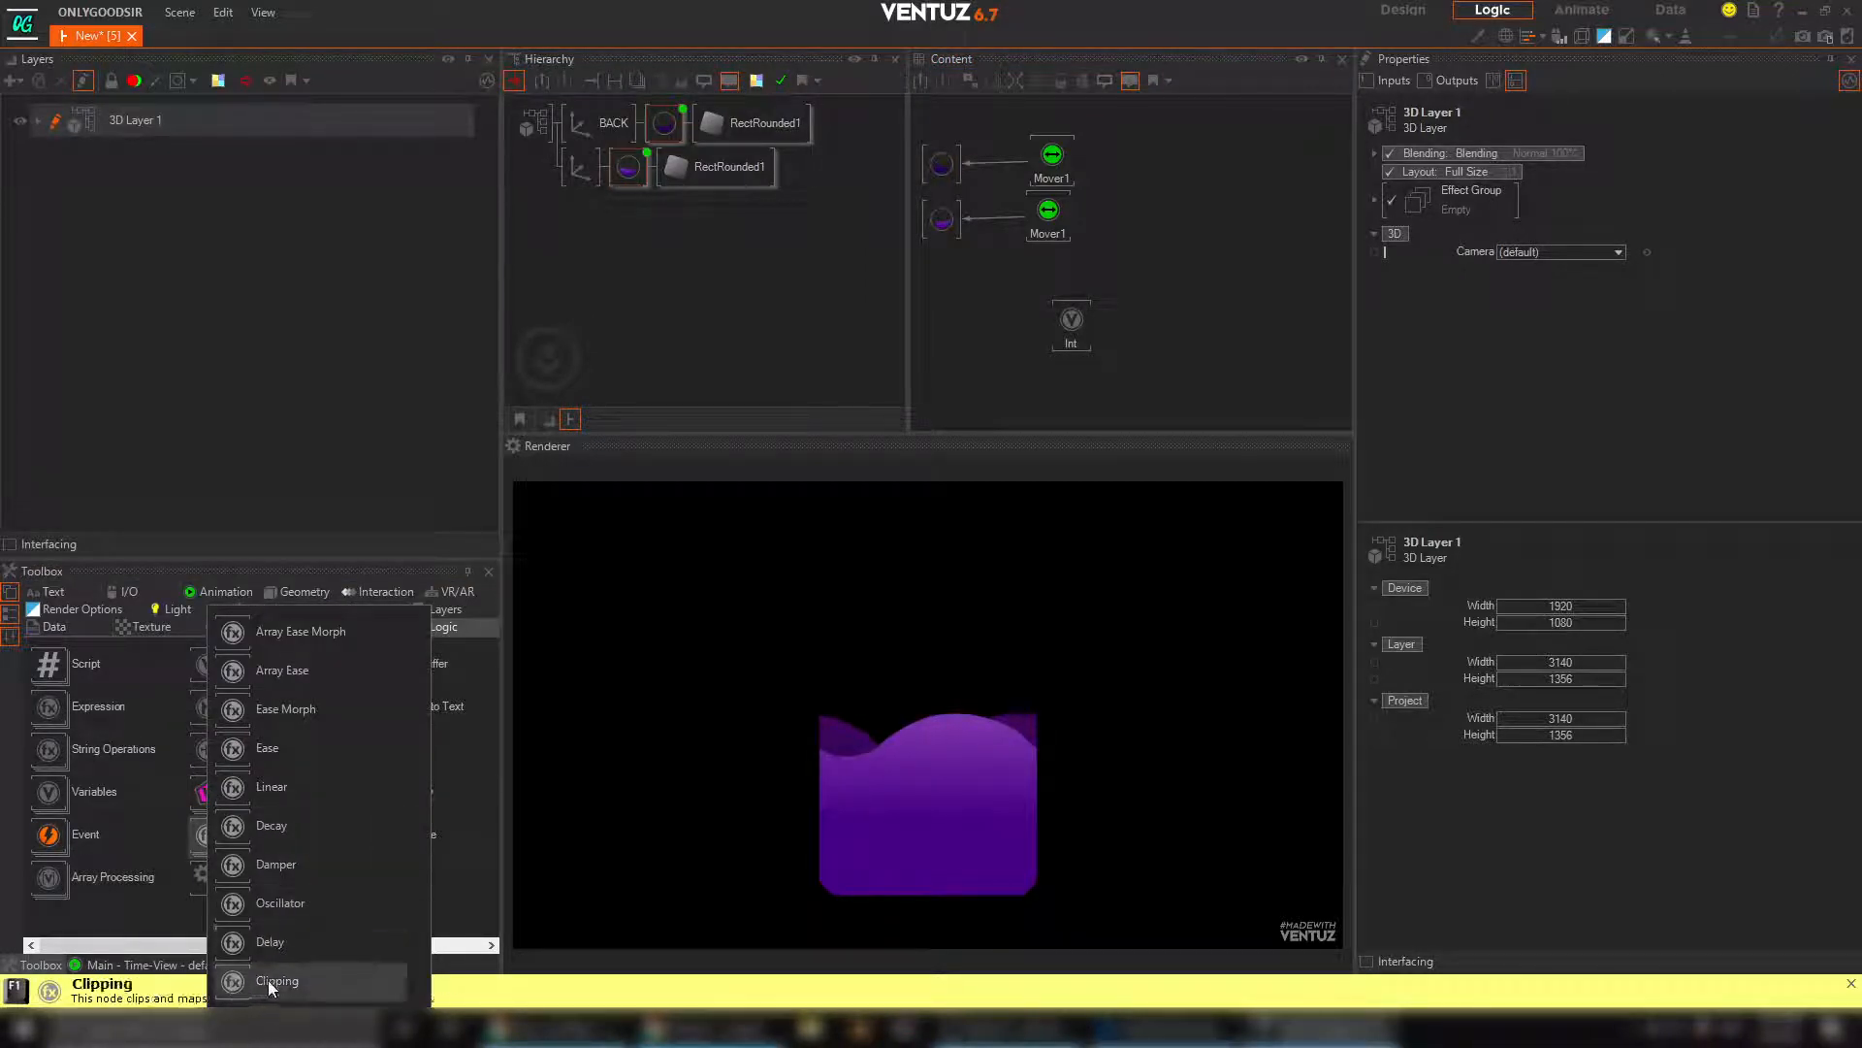
{"action": "left_click_drag", "start_coordinate": [235, 986], "coordinate": [959, 322]}
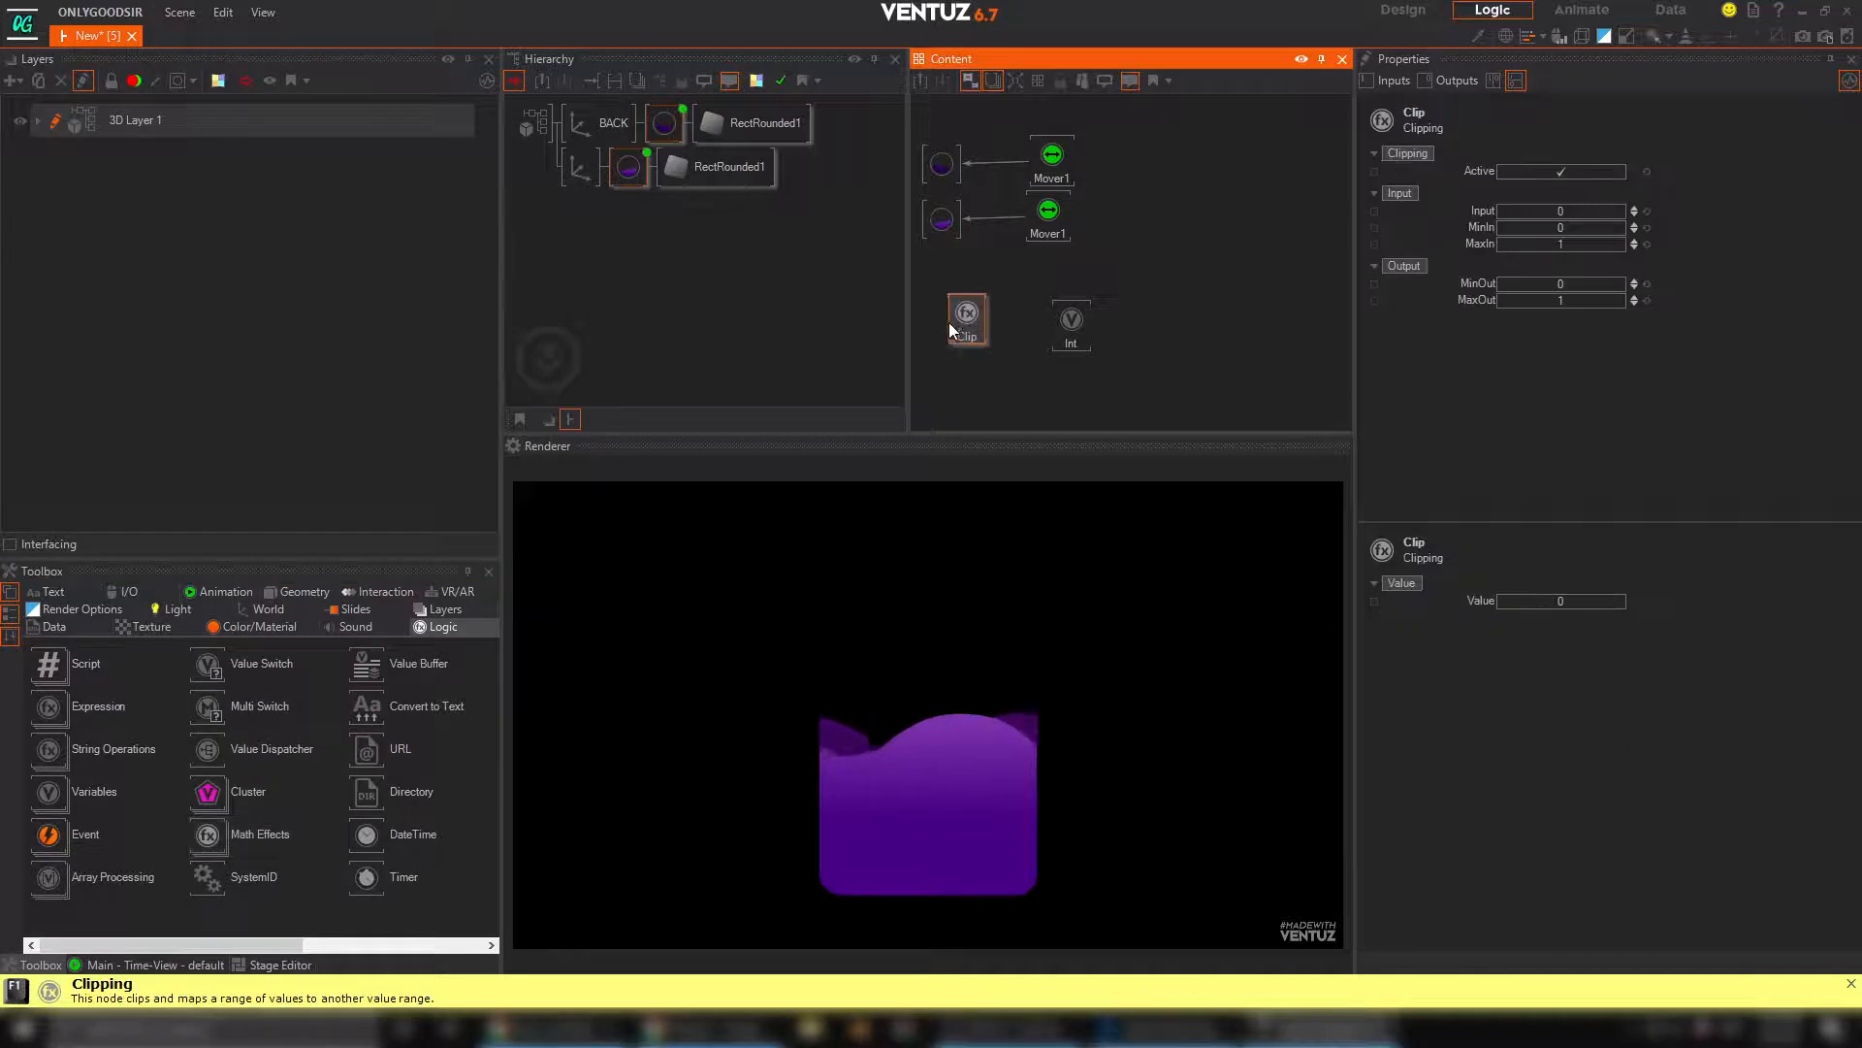
Lower the Base texture mapping's PositionY to -0.378 on both materials so the liquid is empty, and select that value for copying
{"action": "left_click_drag", "start_coordinate": [941, 143], "coordinate": [939, 139]}
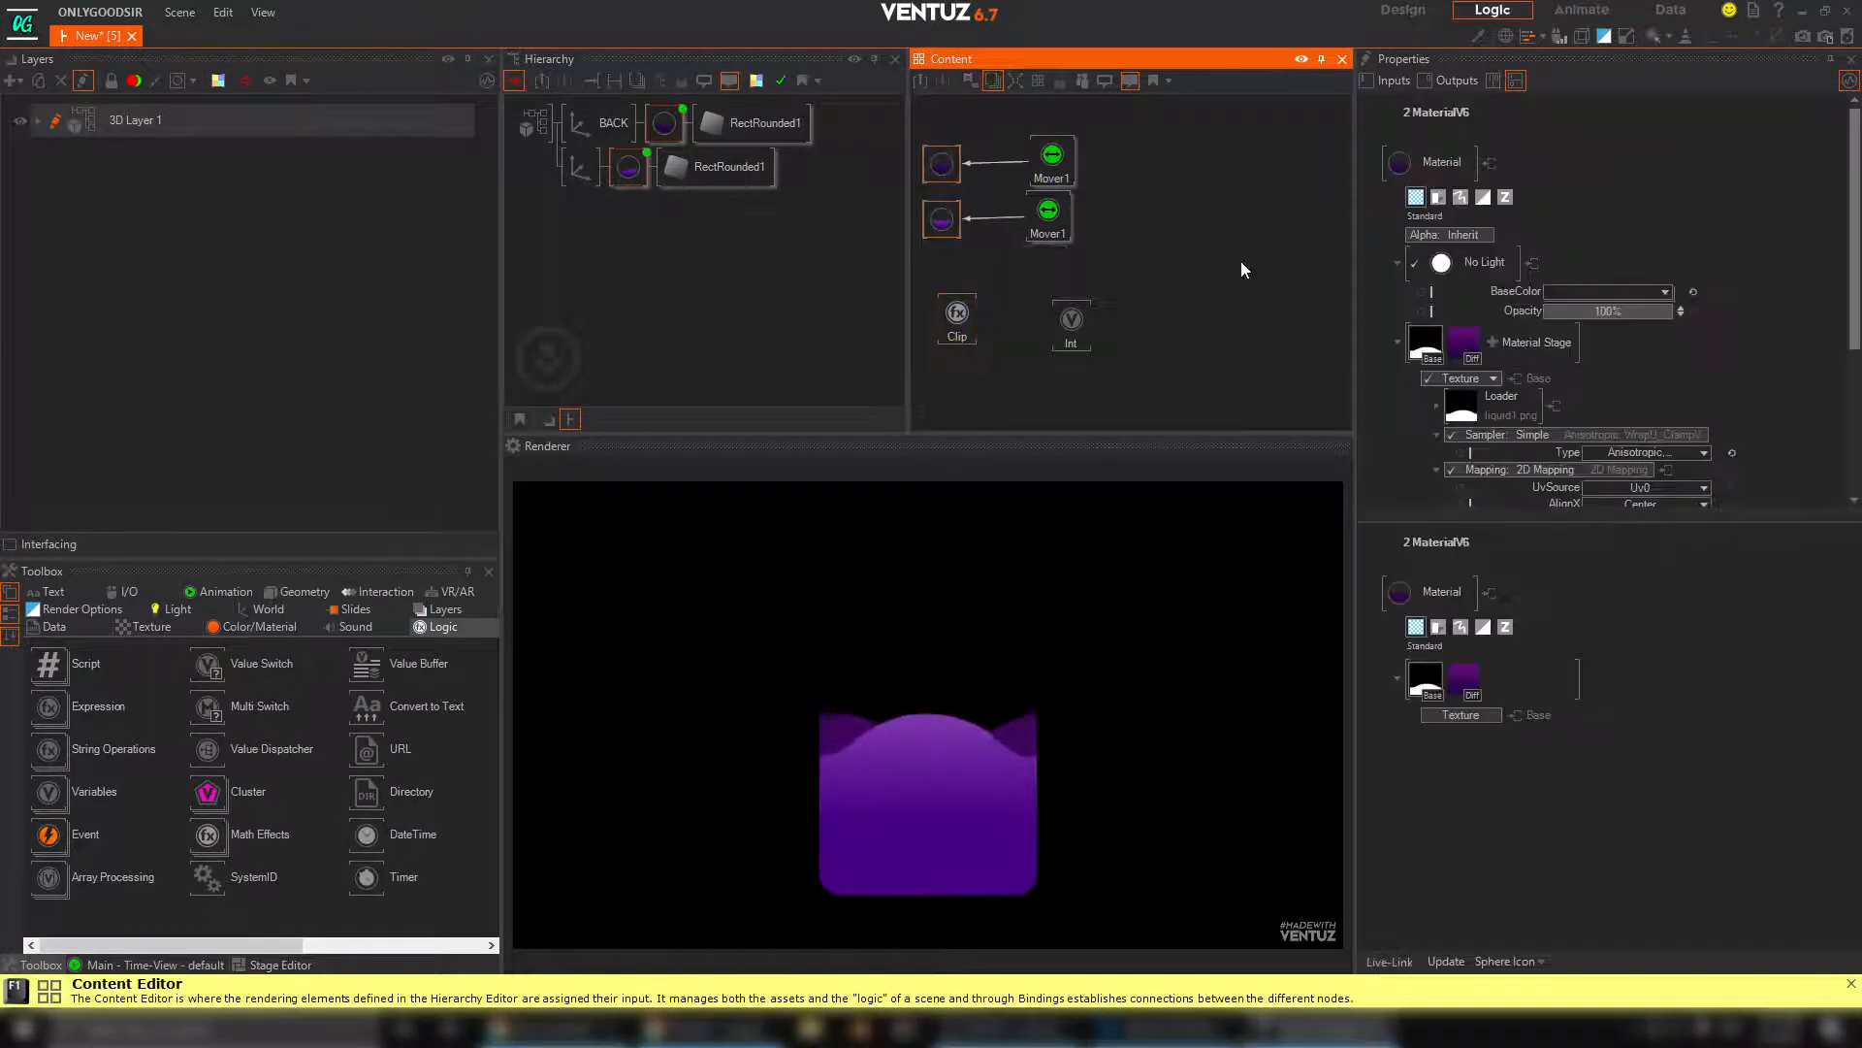
{"action": "scroll", "coordinate": [1686, 421], "scroll_direction": "down", "scroll_amount": 3}
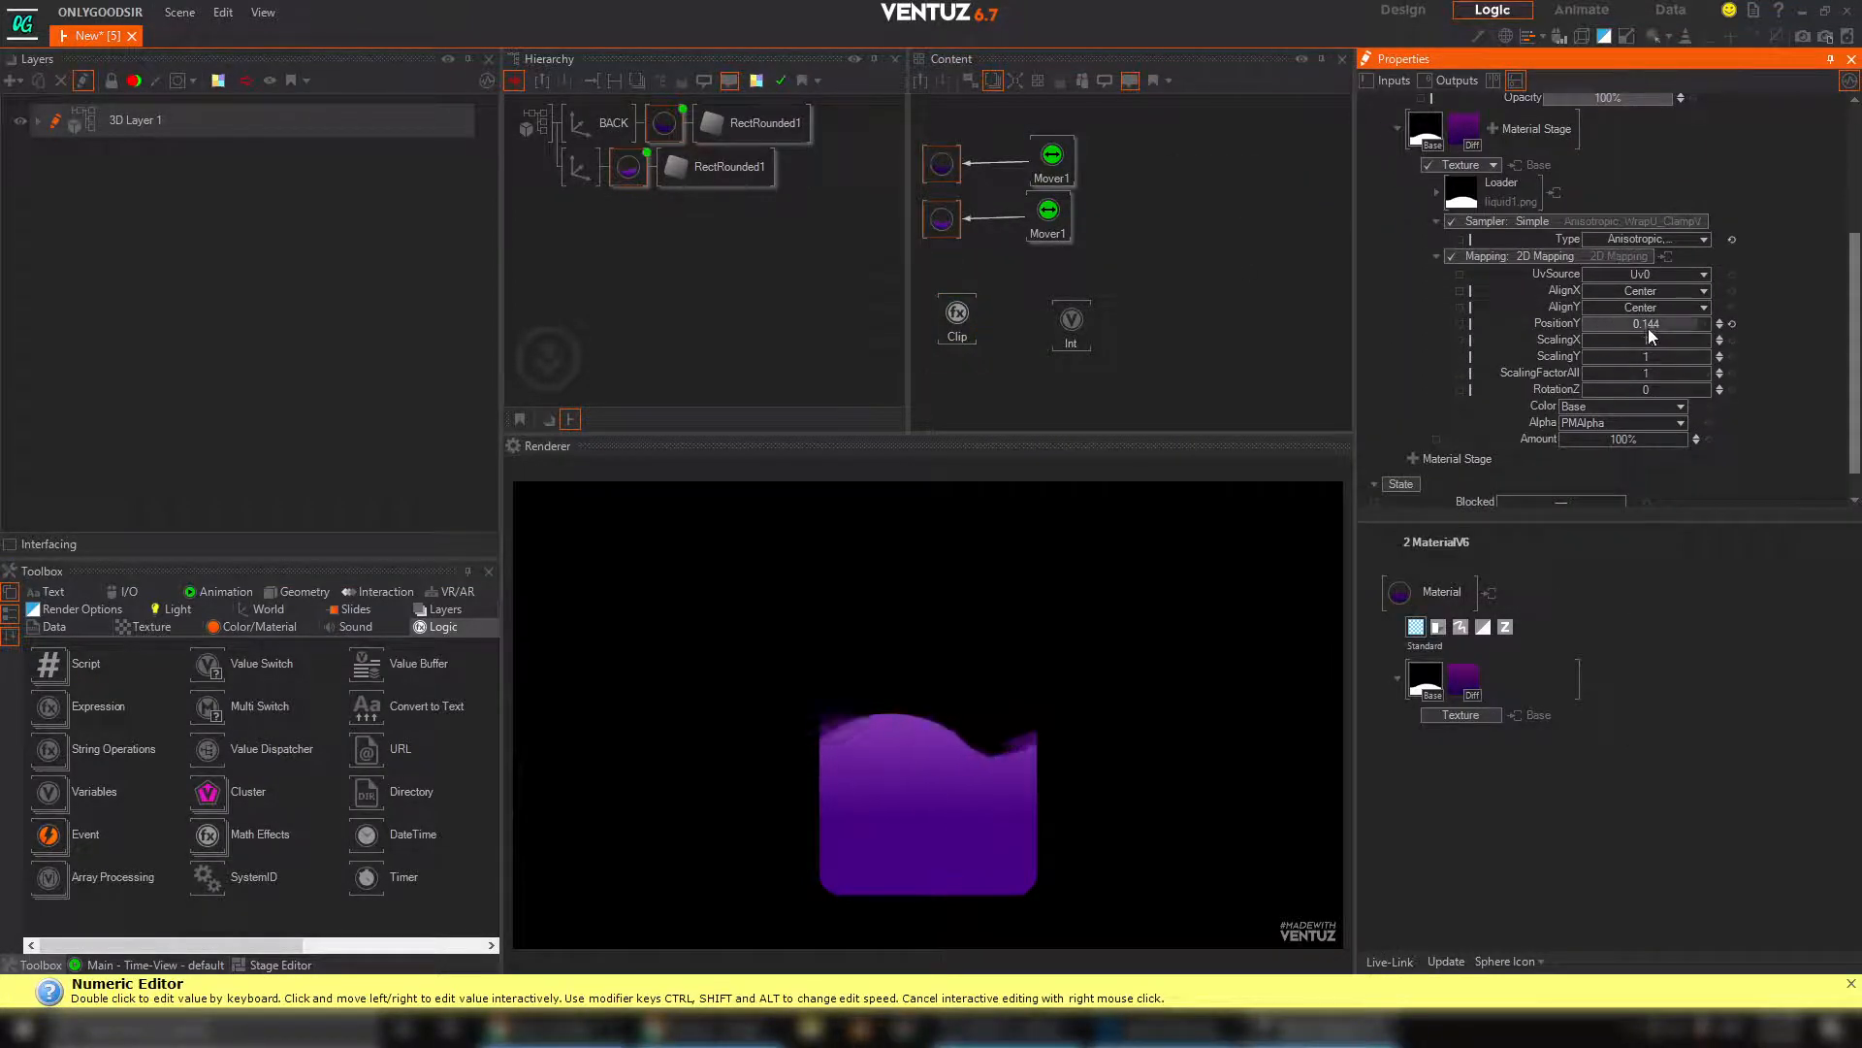
{"action": "mouse_move", "coordinate": [1649, 326]}
{"action": "left_mouse_down"}
{"action": "mouse_move", "coordinate": [1583, 323]}
{"action": "mouse_move", "coordinate": [1708, 322]}
{"action": "mouse_move", "coordinate": [1655, 328]}
{"action": "left_mouse_up"}
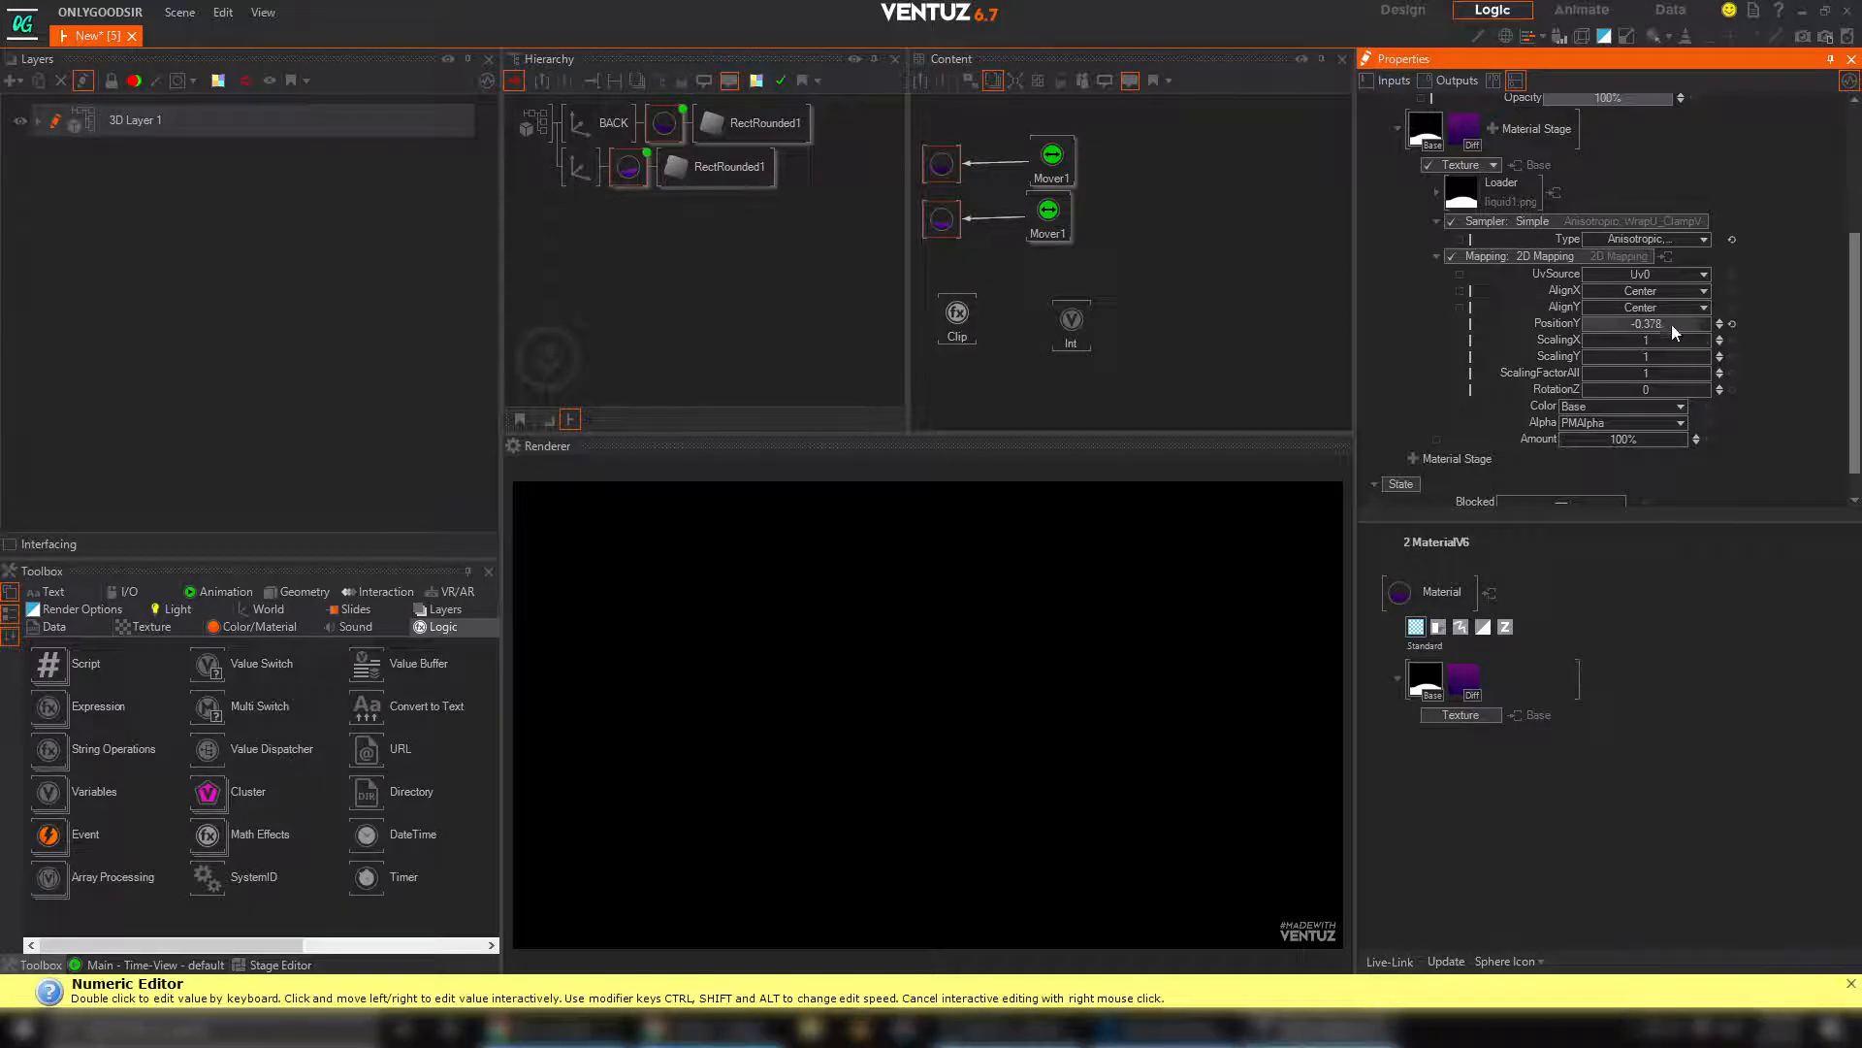
{"action": "double_click", "coordinate": [1672, 323]}
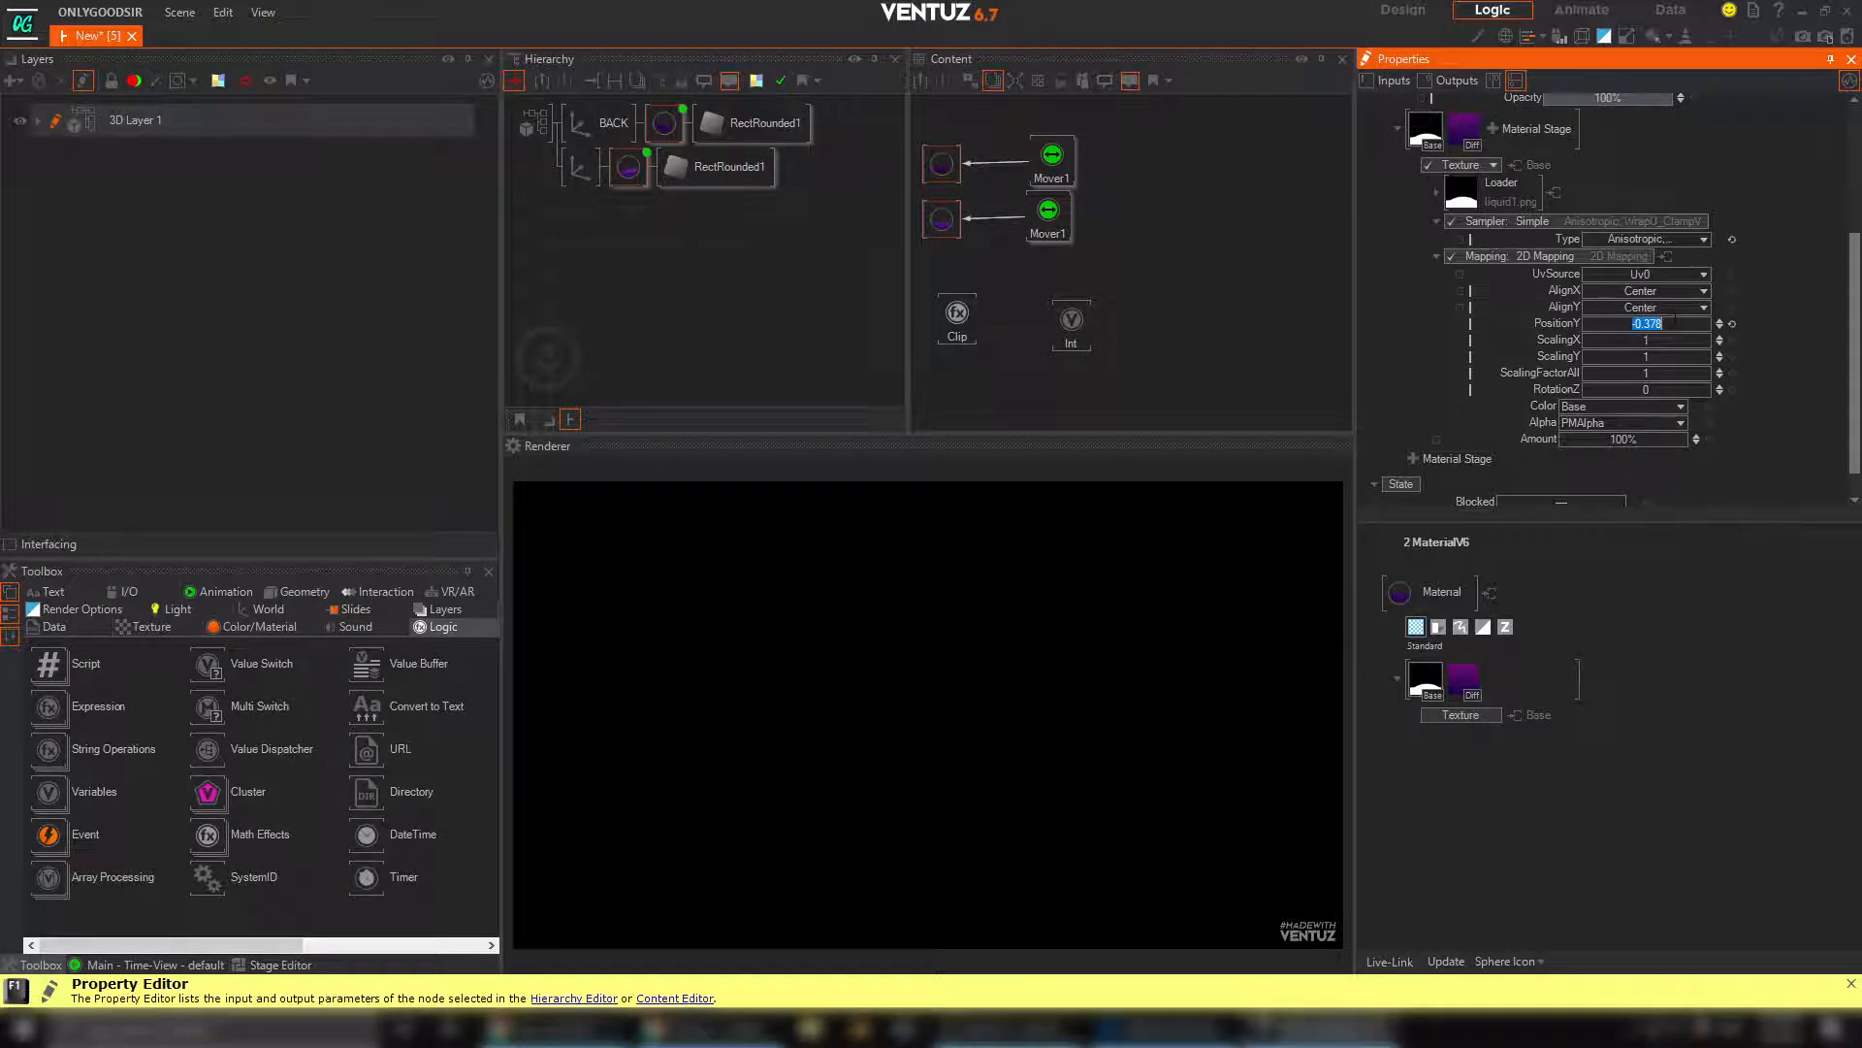
Set the Clip node's MinOut to -0.378
{"action": "left_click", "coordinate": [957, 316]}
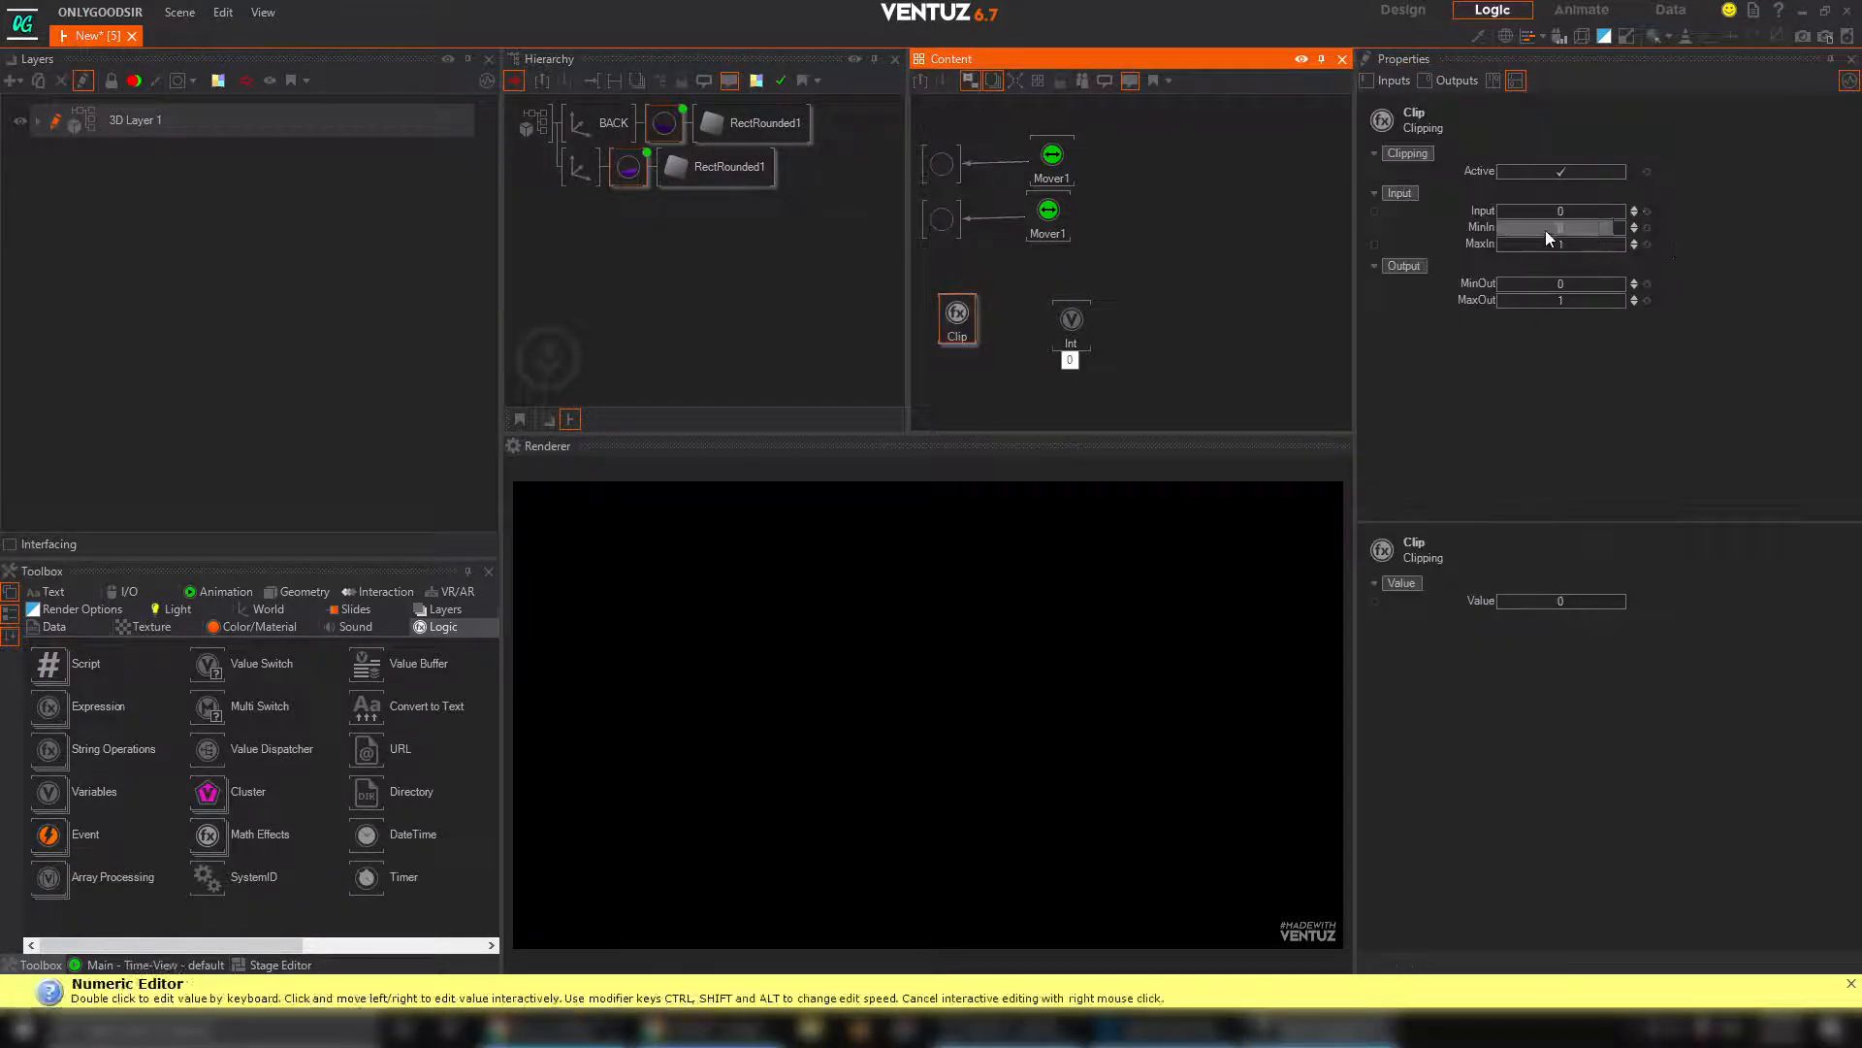
{"action": "double_click", "coordinate": [1568, 227]}
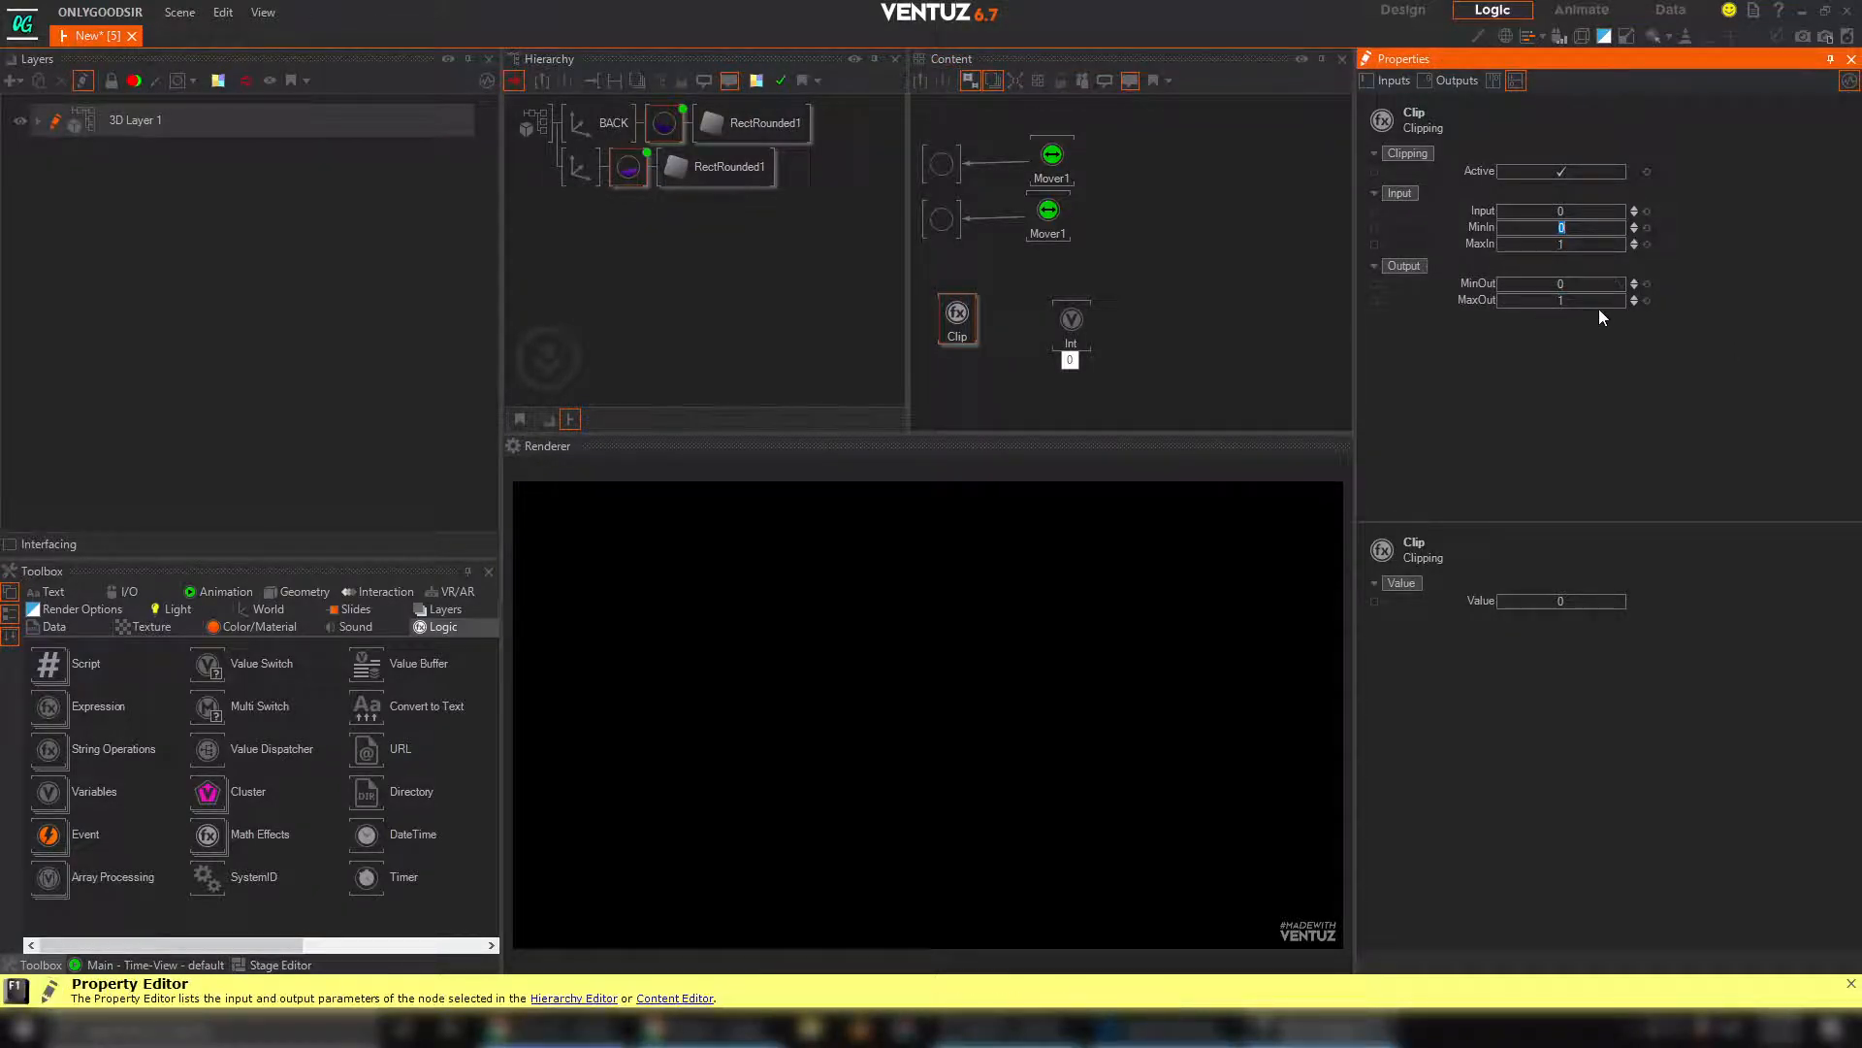
{"action": "left_click", "coordinate": [1543, 317]}
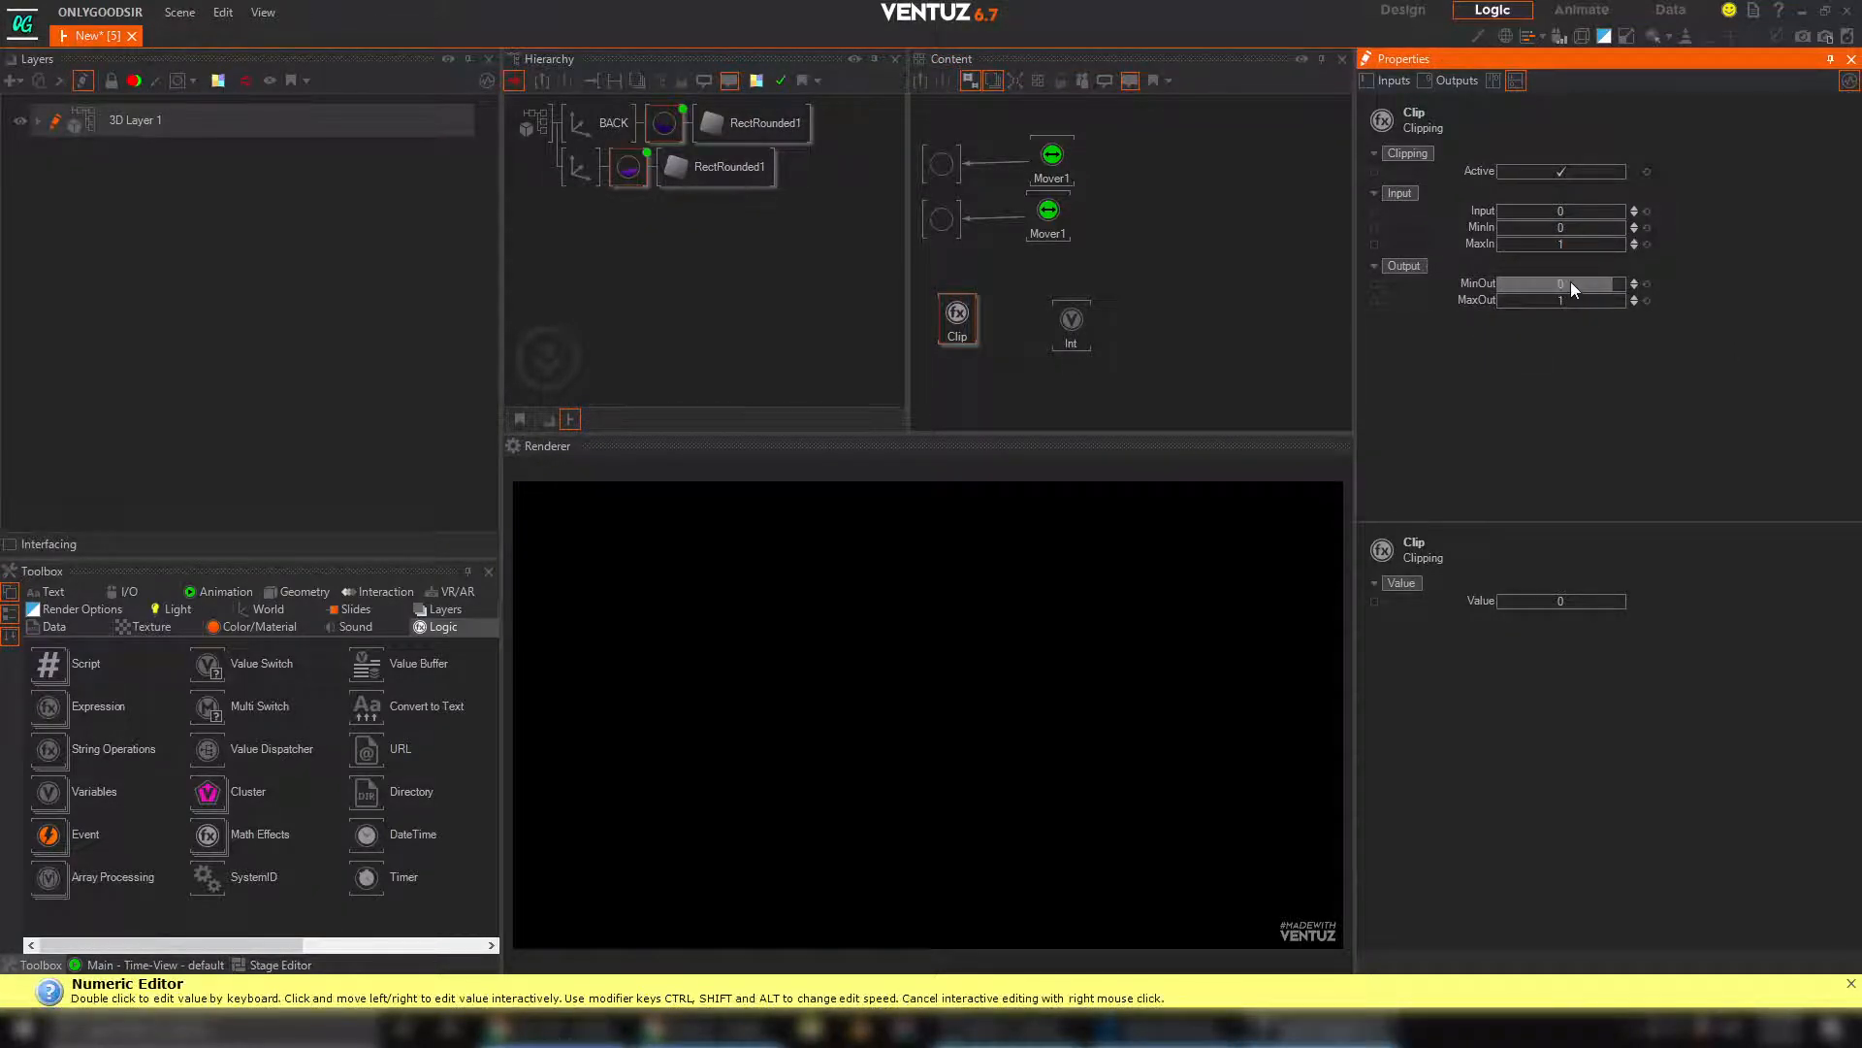
{"action": "double_click", "coordinate": [1571, 284]}
{"action": "type", "text": "-0.378"}
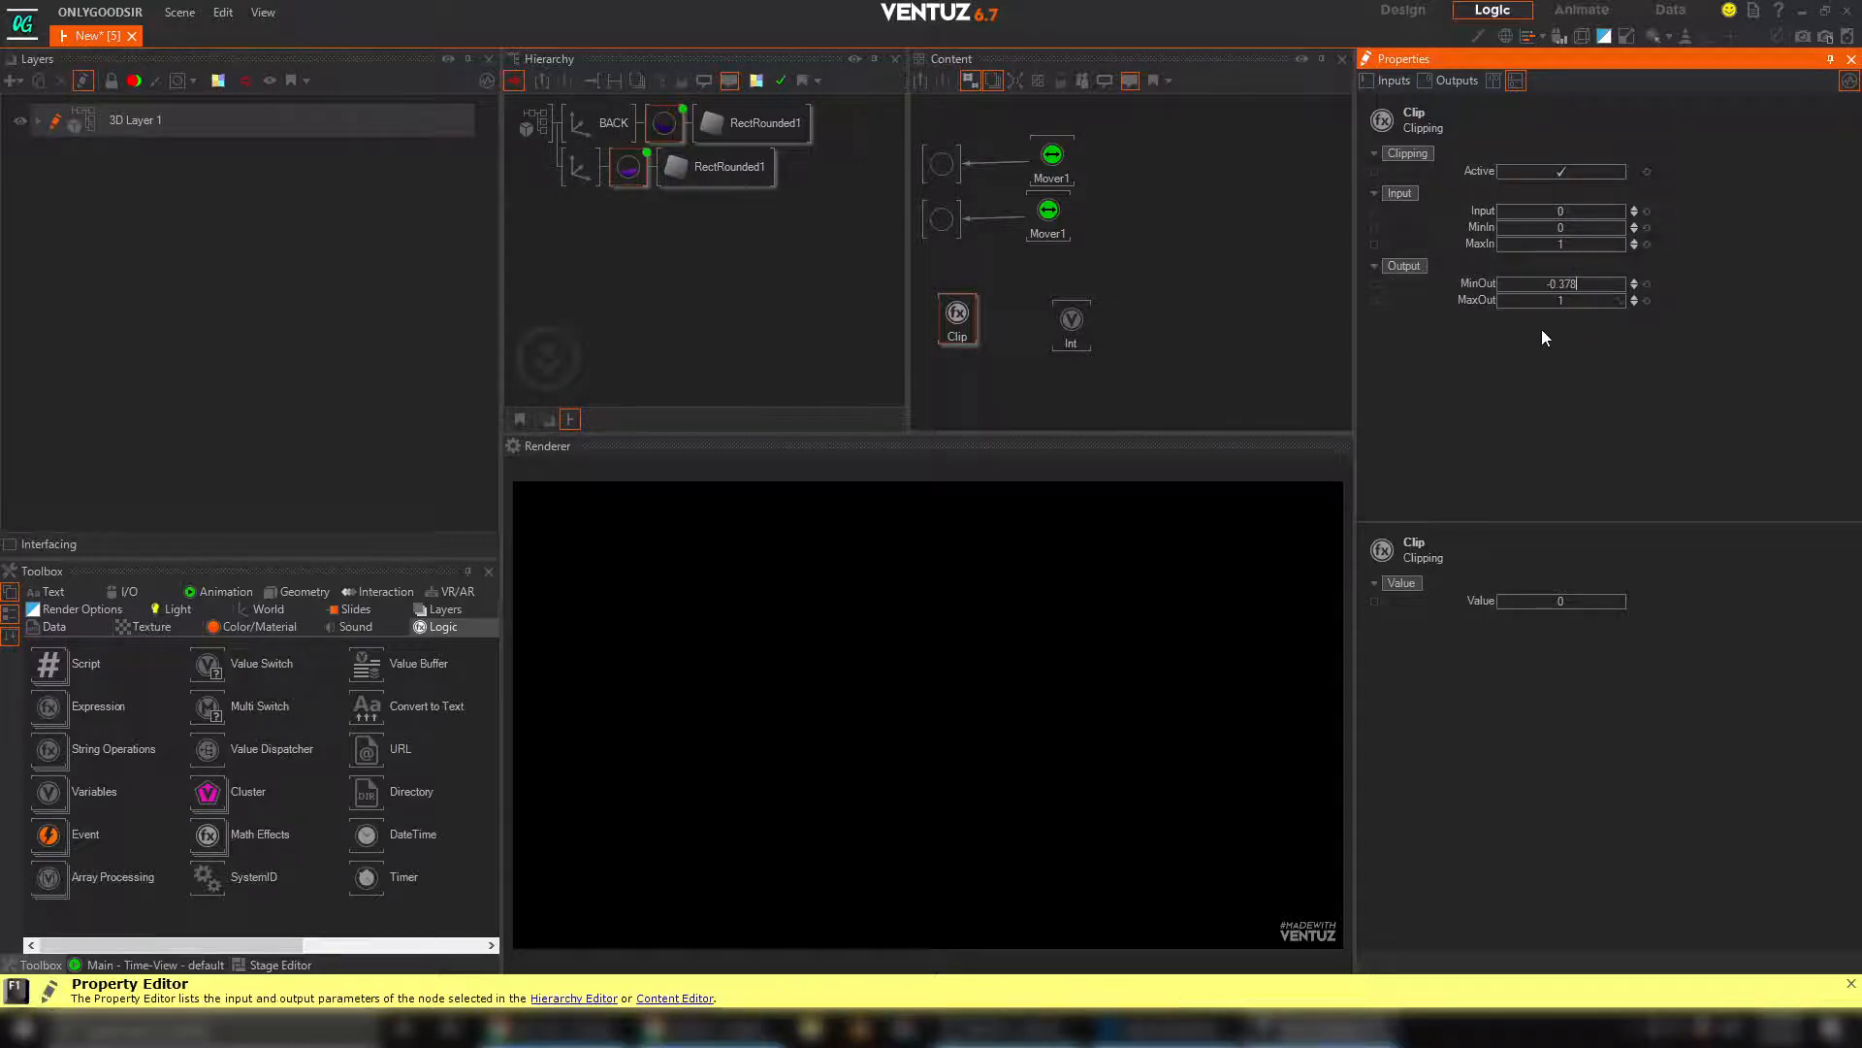
{"action": "left_click", "coordinate": [1545, 335]}
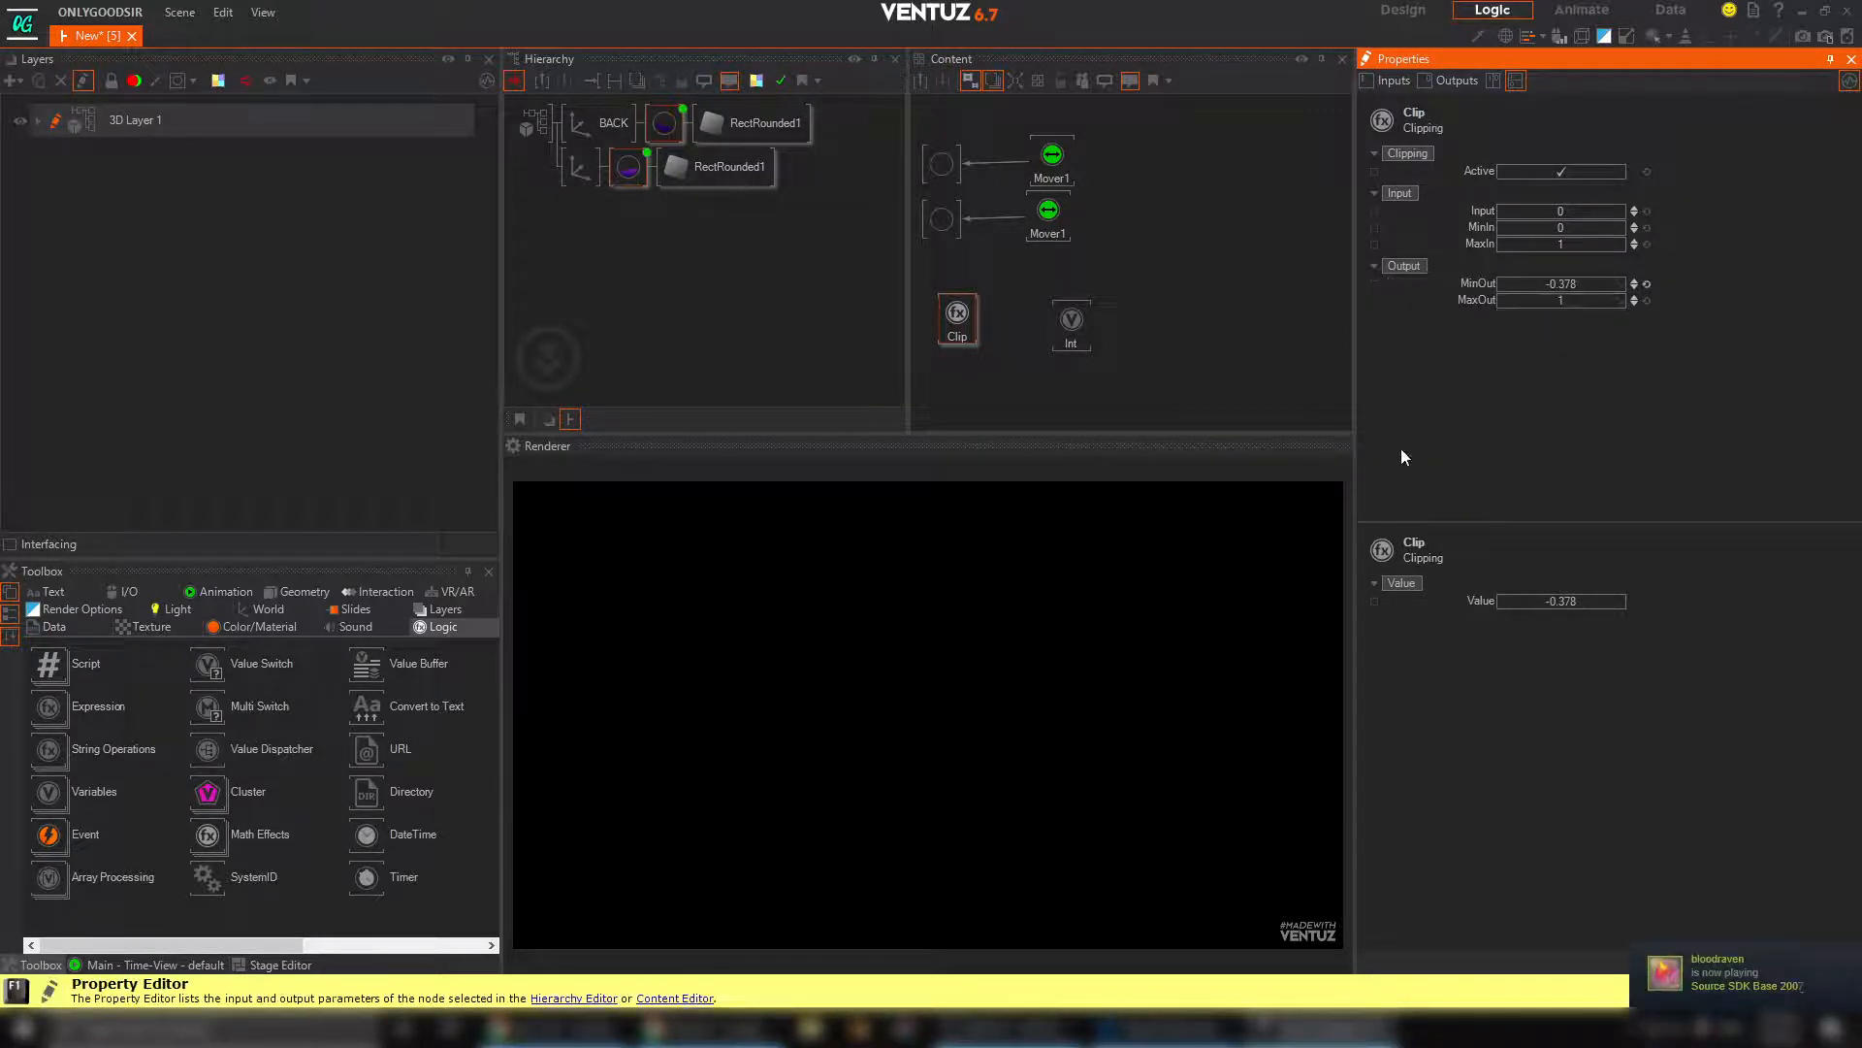
Raise the Base texture mapping's PositionY to 0.83 on both materials so the liquid fills the whole shape
{"action": "left_click", "coordinate": [969, 245]}
{"action": "left_click_drag", "start_coordinate": [968, 242], "coordinate": [944, 155]}
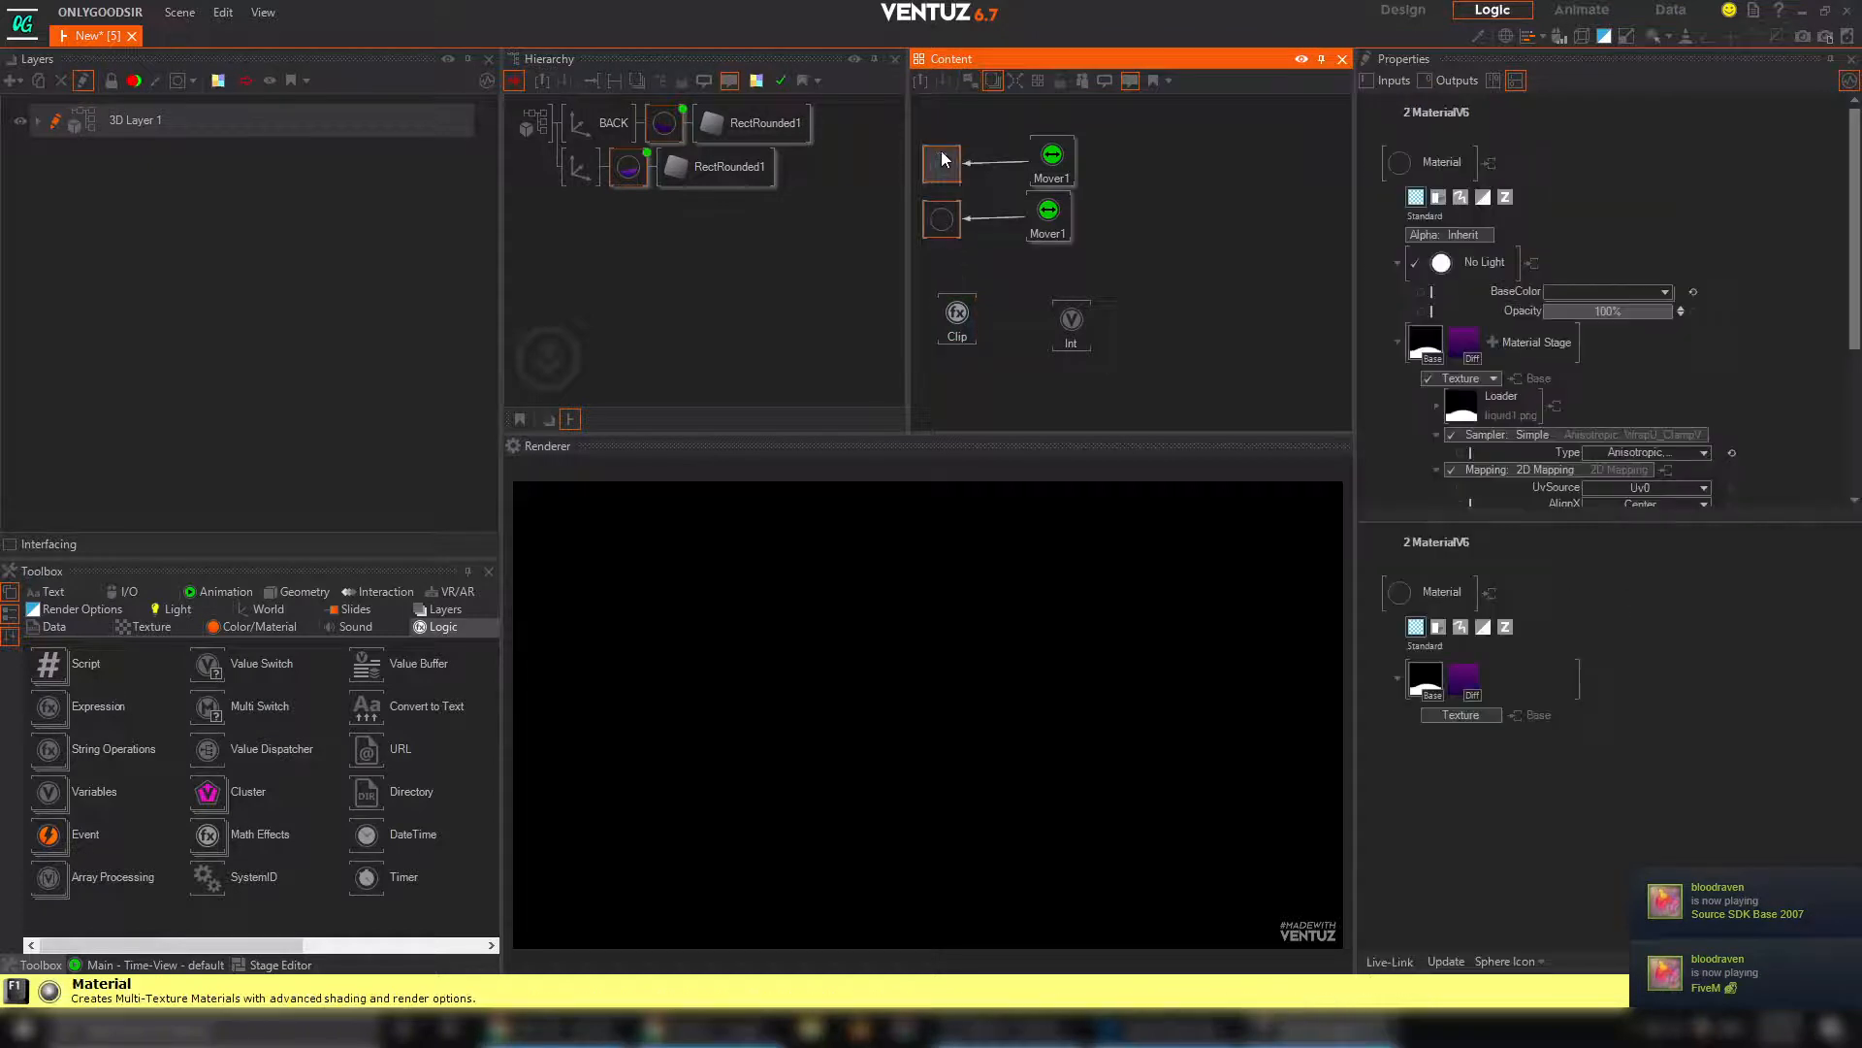
{"action": "middle_click_drag", "start_coordinate": [1676, 401], "coordinate": [1686, 232]}
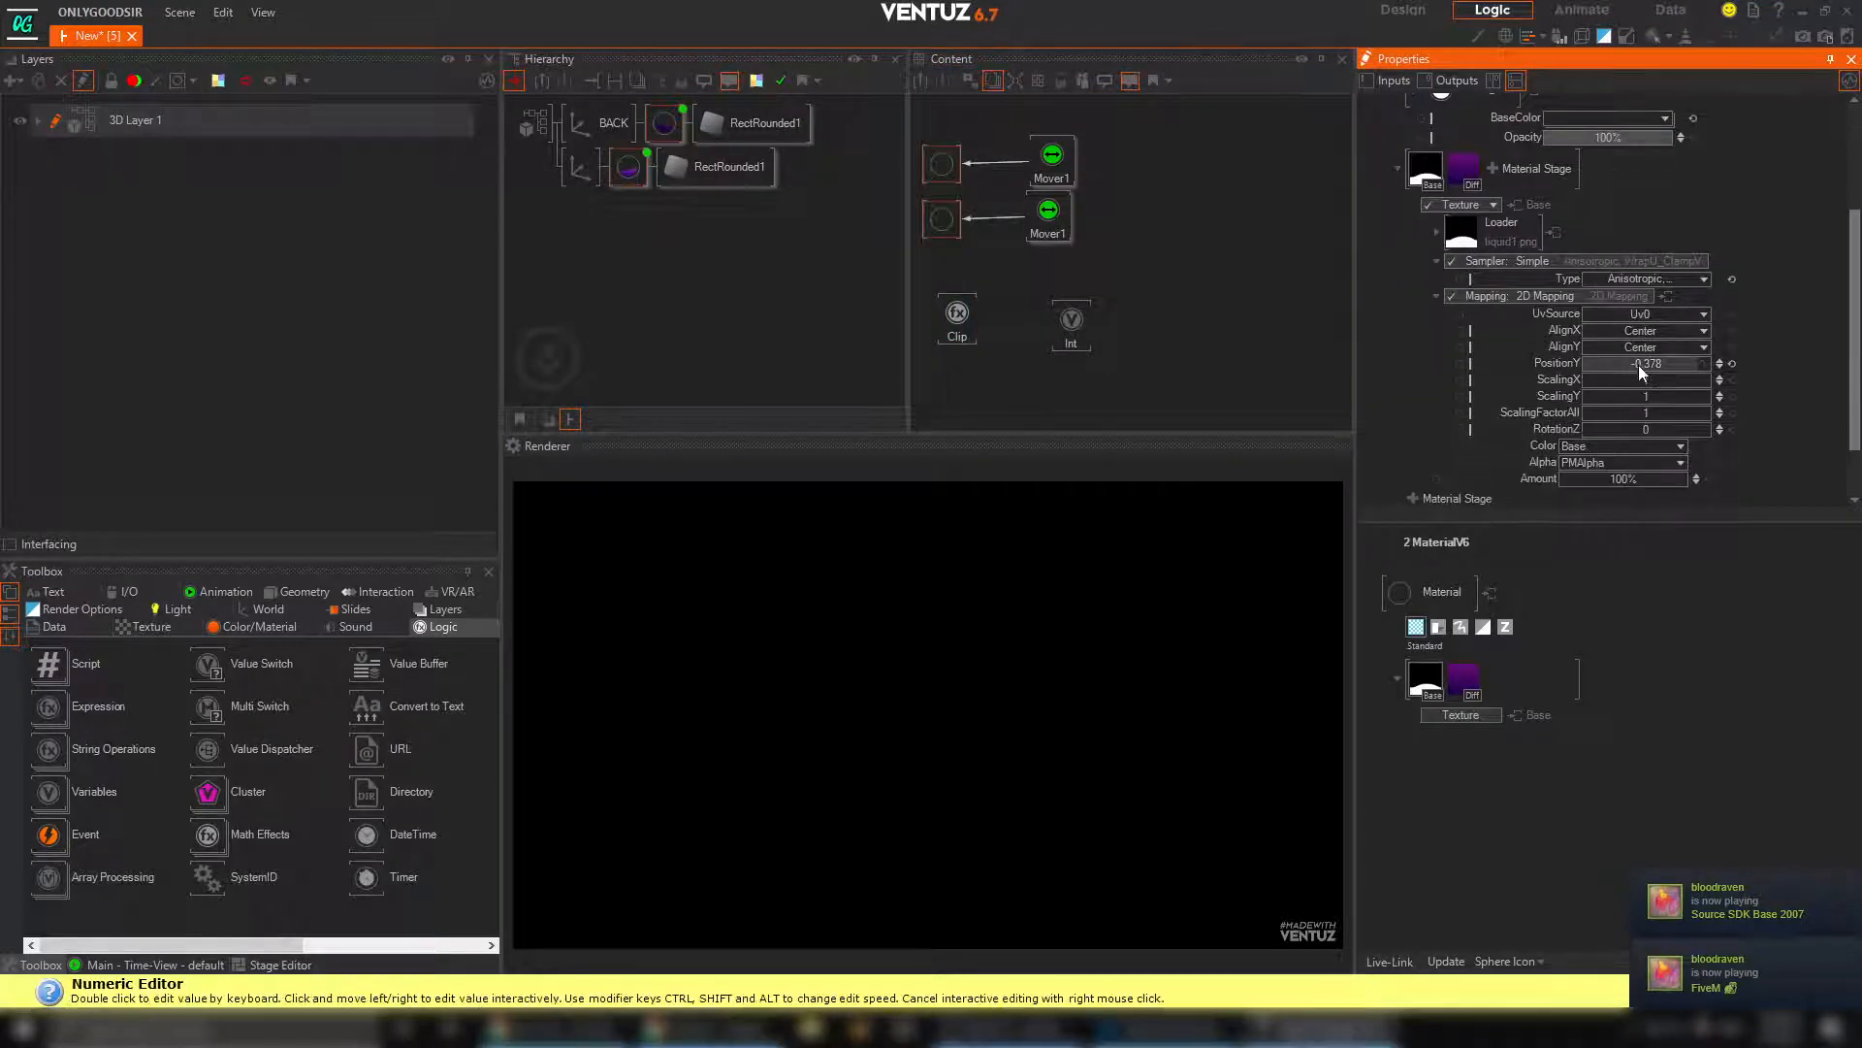
{"action": "left_click_drag", "start_coordinate": [1638, 365], "coordinate": [1680, 370]}
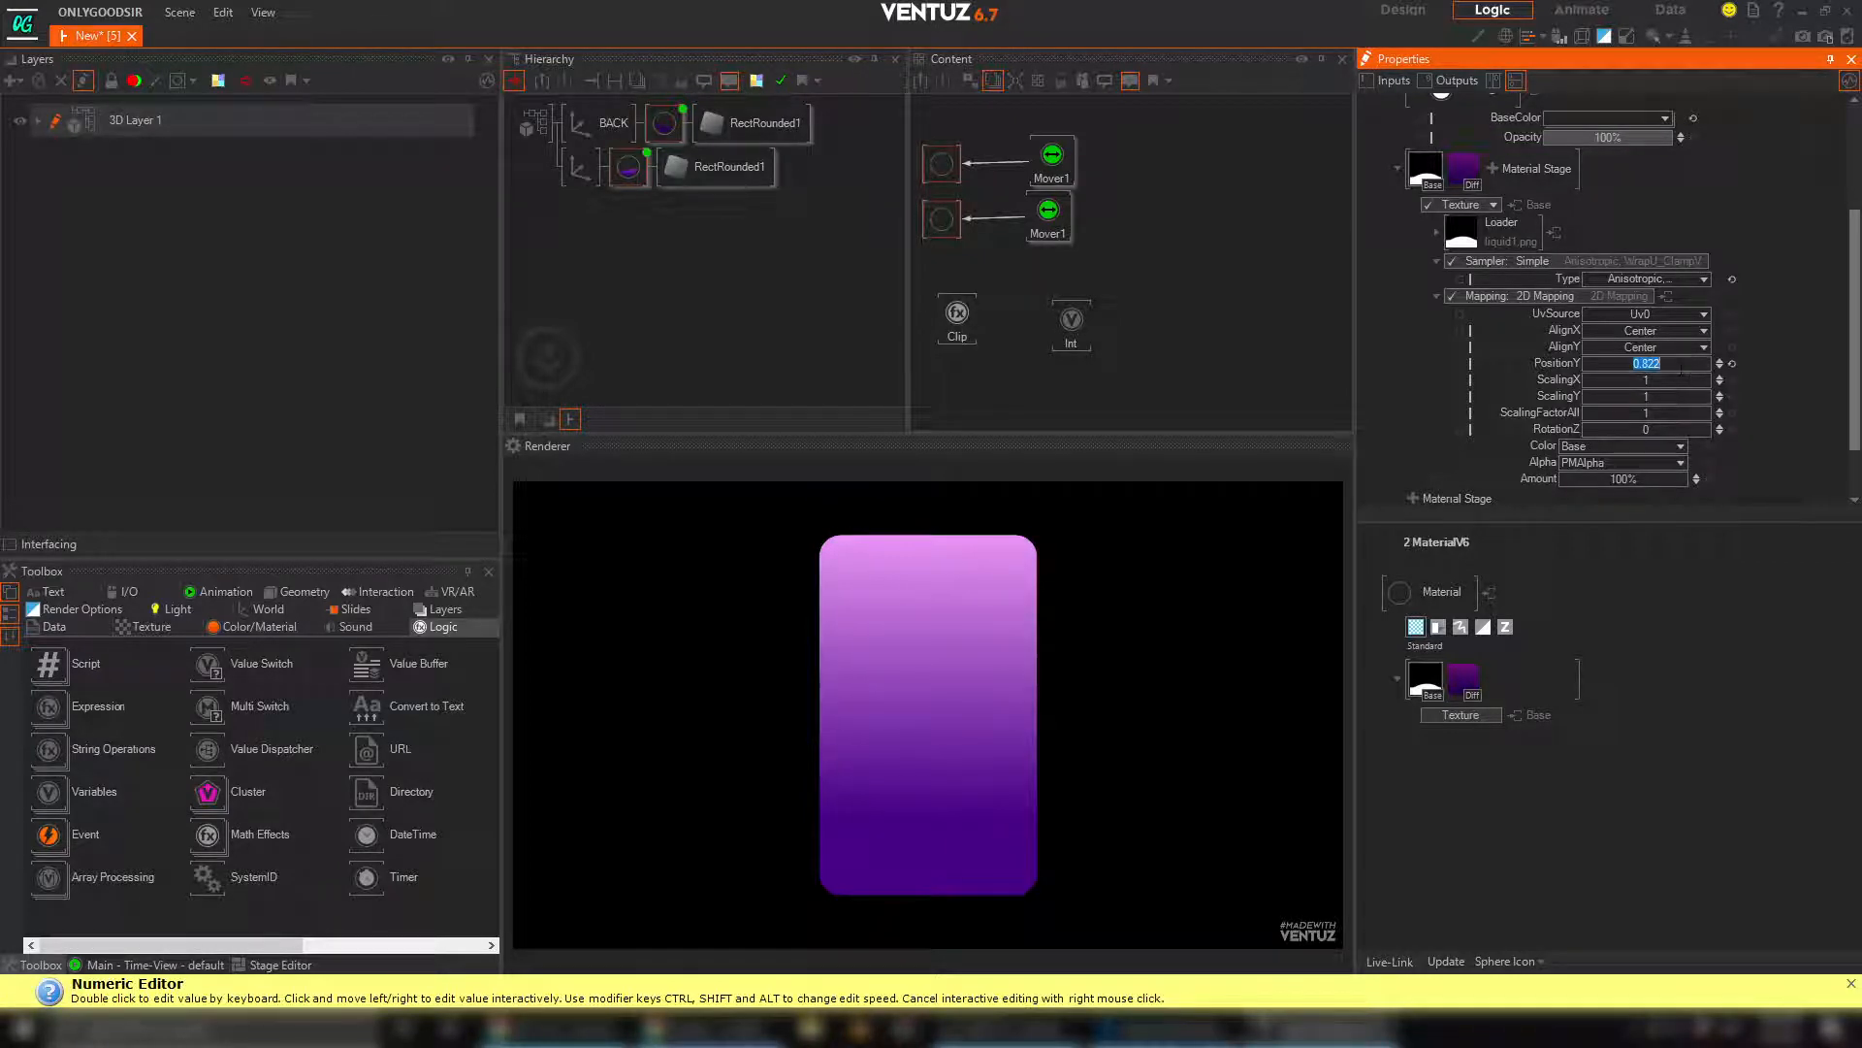
{"action": "key", "text": "Return"}
{"action": "left_click_drag", "start_coordinate": [1657, 363], "coordinate": [1655, 364]}
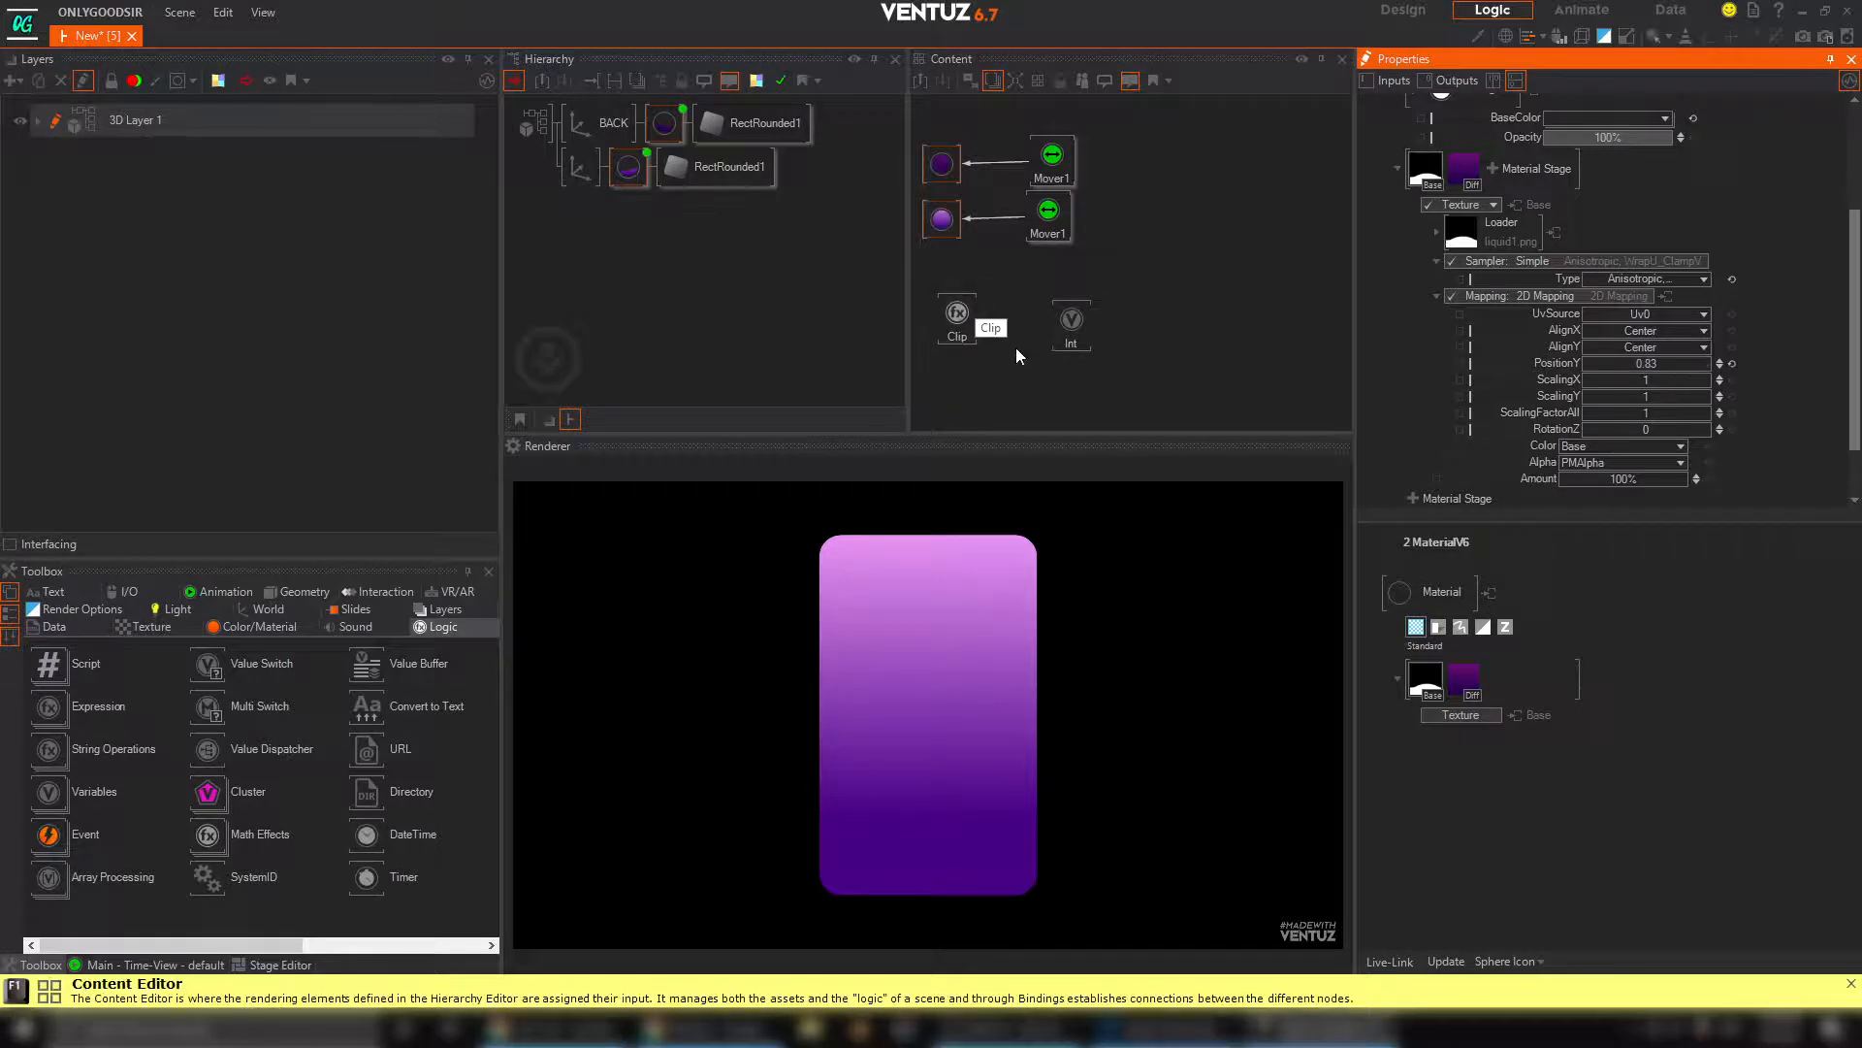
Set the Clip node's MaxOut to 0.83
{"action": "left_click", "coordinate": [956, 318]}
{"action": "double_click", "coordinate": [1552, 299]}
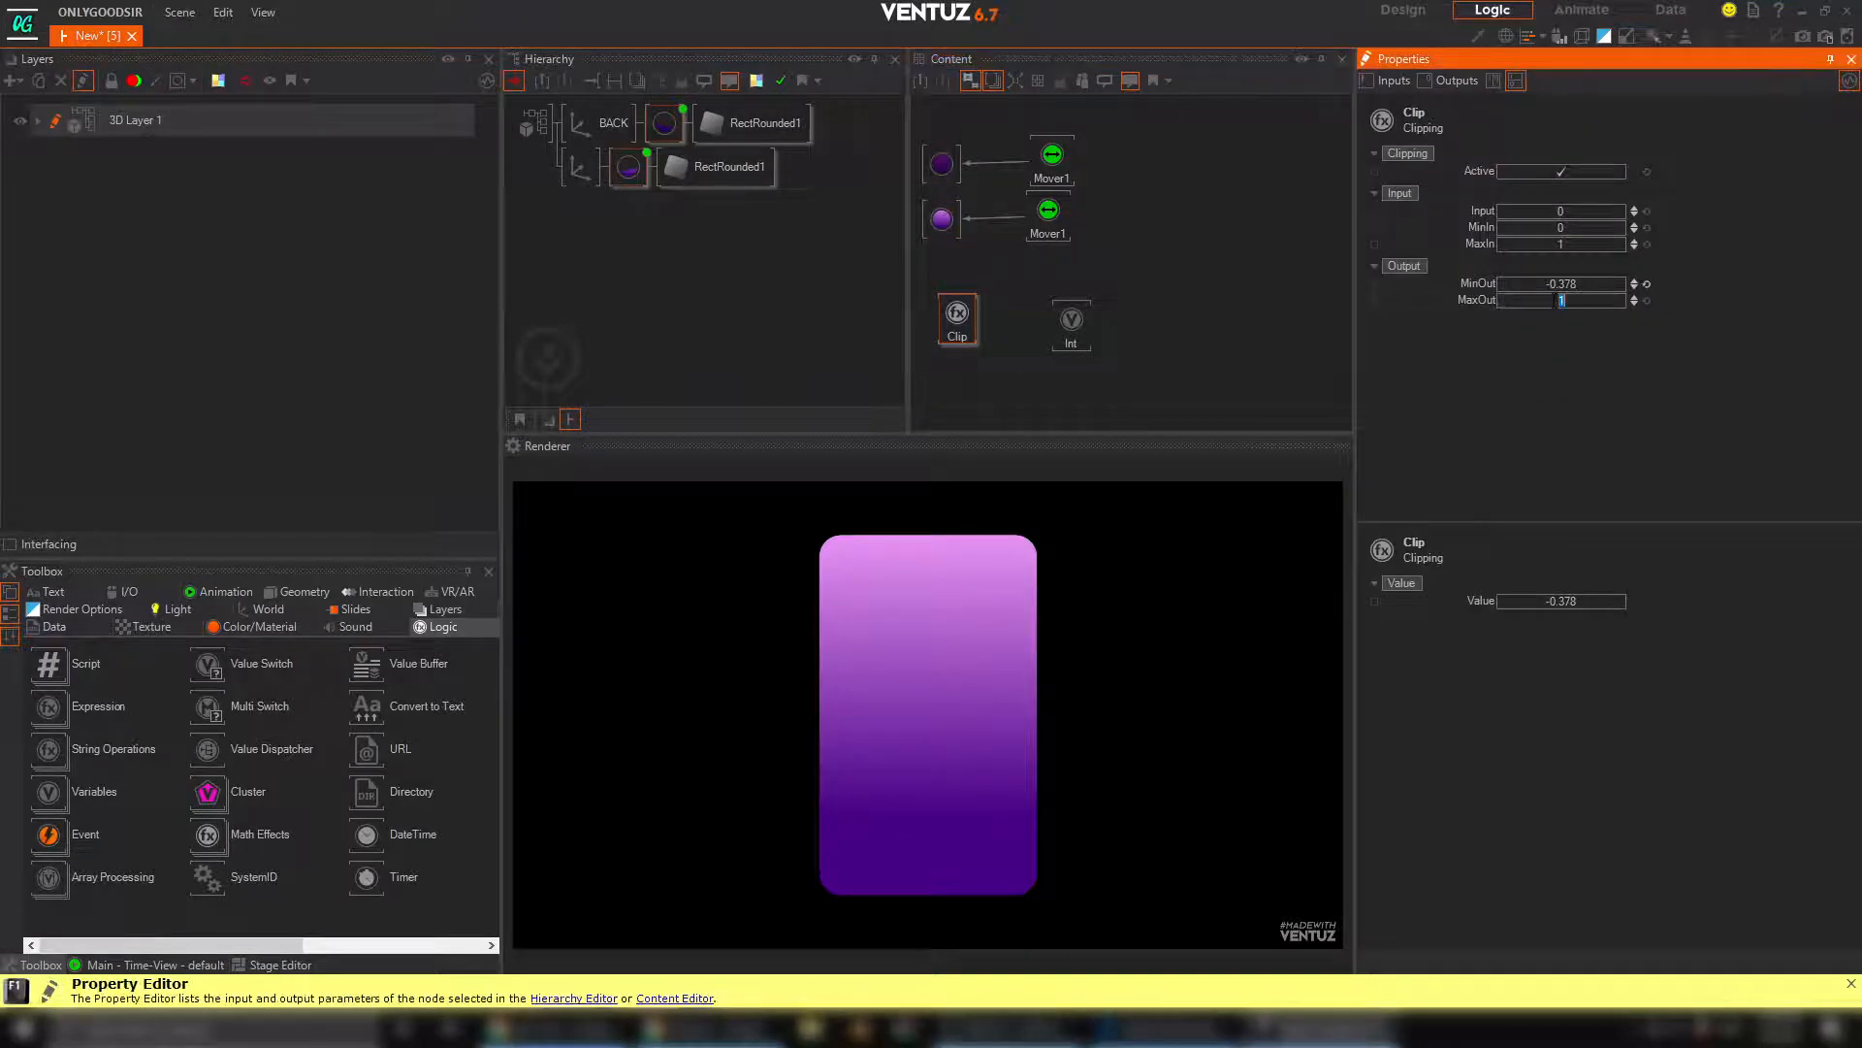
{"action": "type", "text": "0.8"}
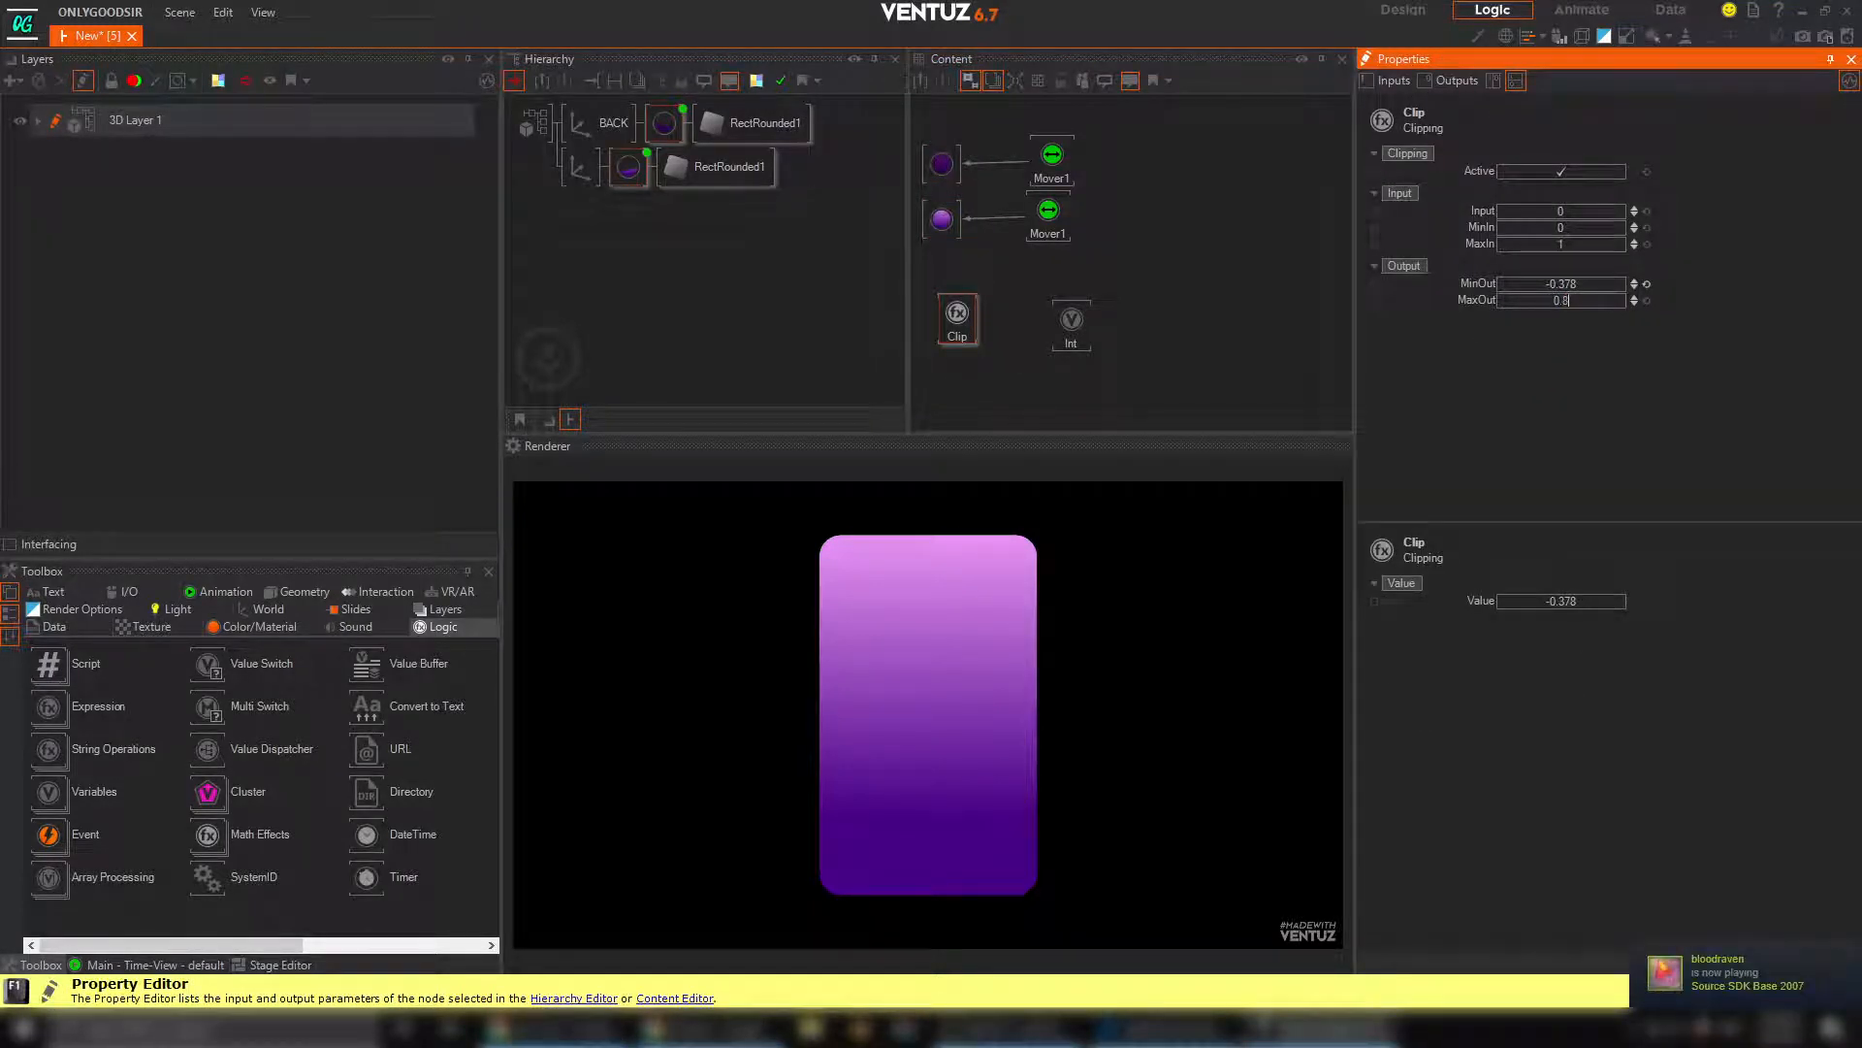
{"action": "type", "text": "3"}
{"action": "key", "text": "Return"}
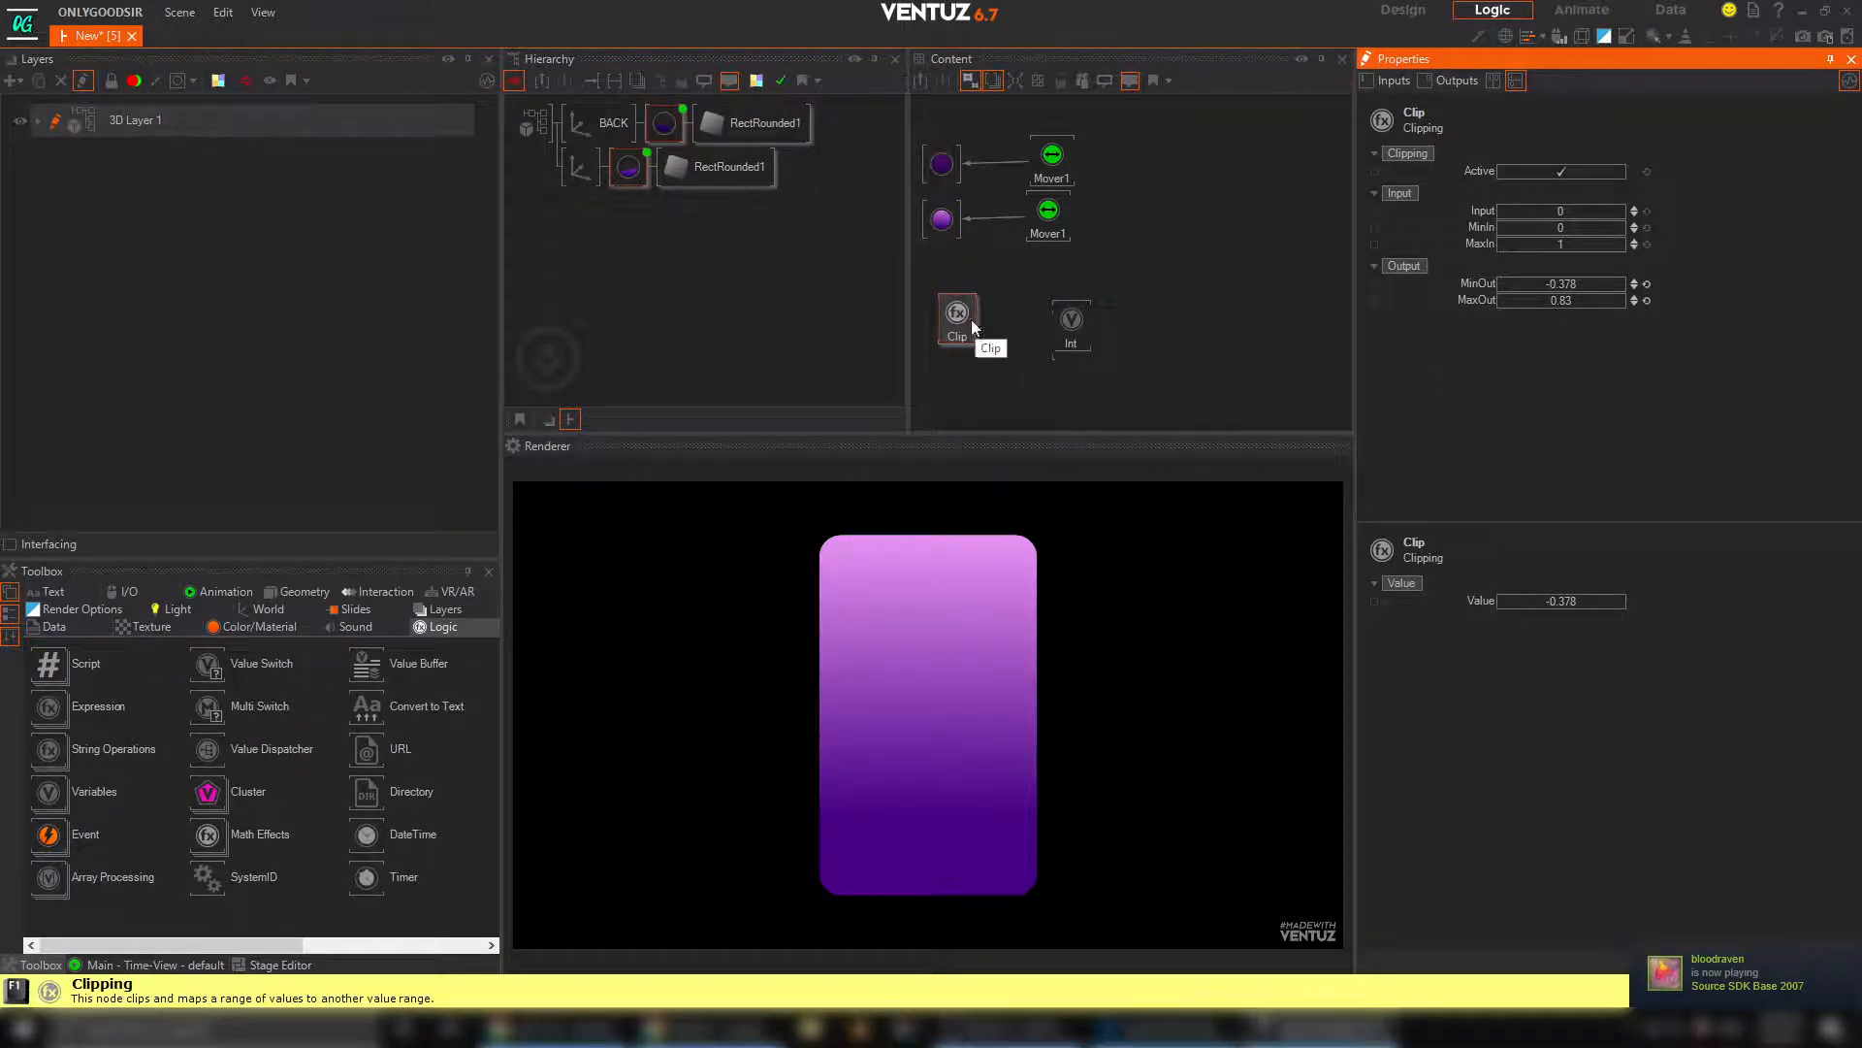
Shift the Clip node slightly and delete the Int node from the Content Editor
{"action": "left_click_drag", "start_coordinate": [972, 321], "coordinate": [945, 310]}
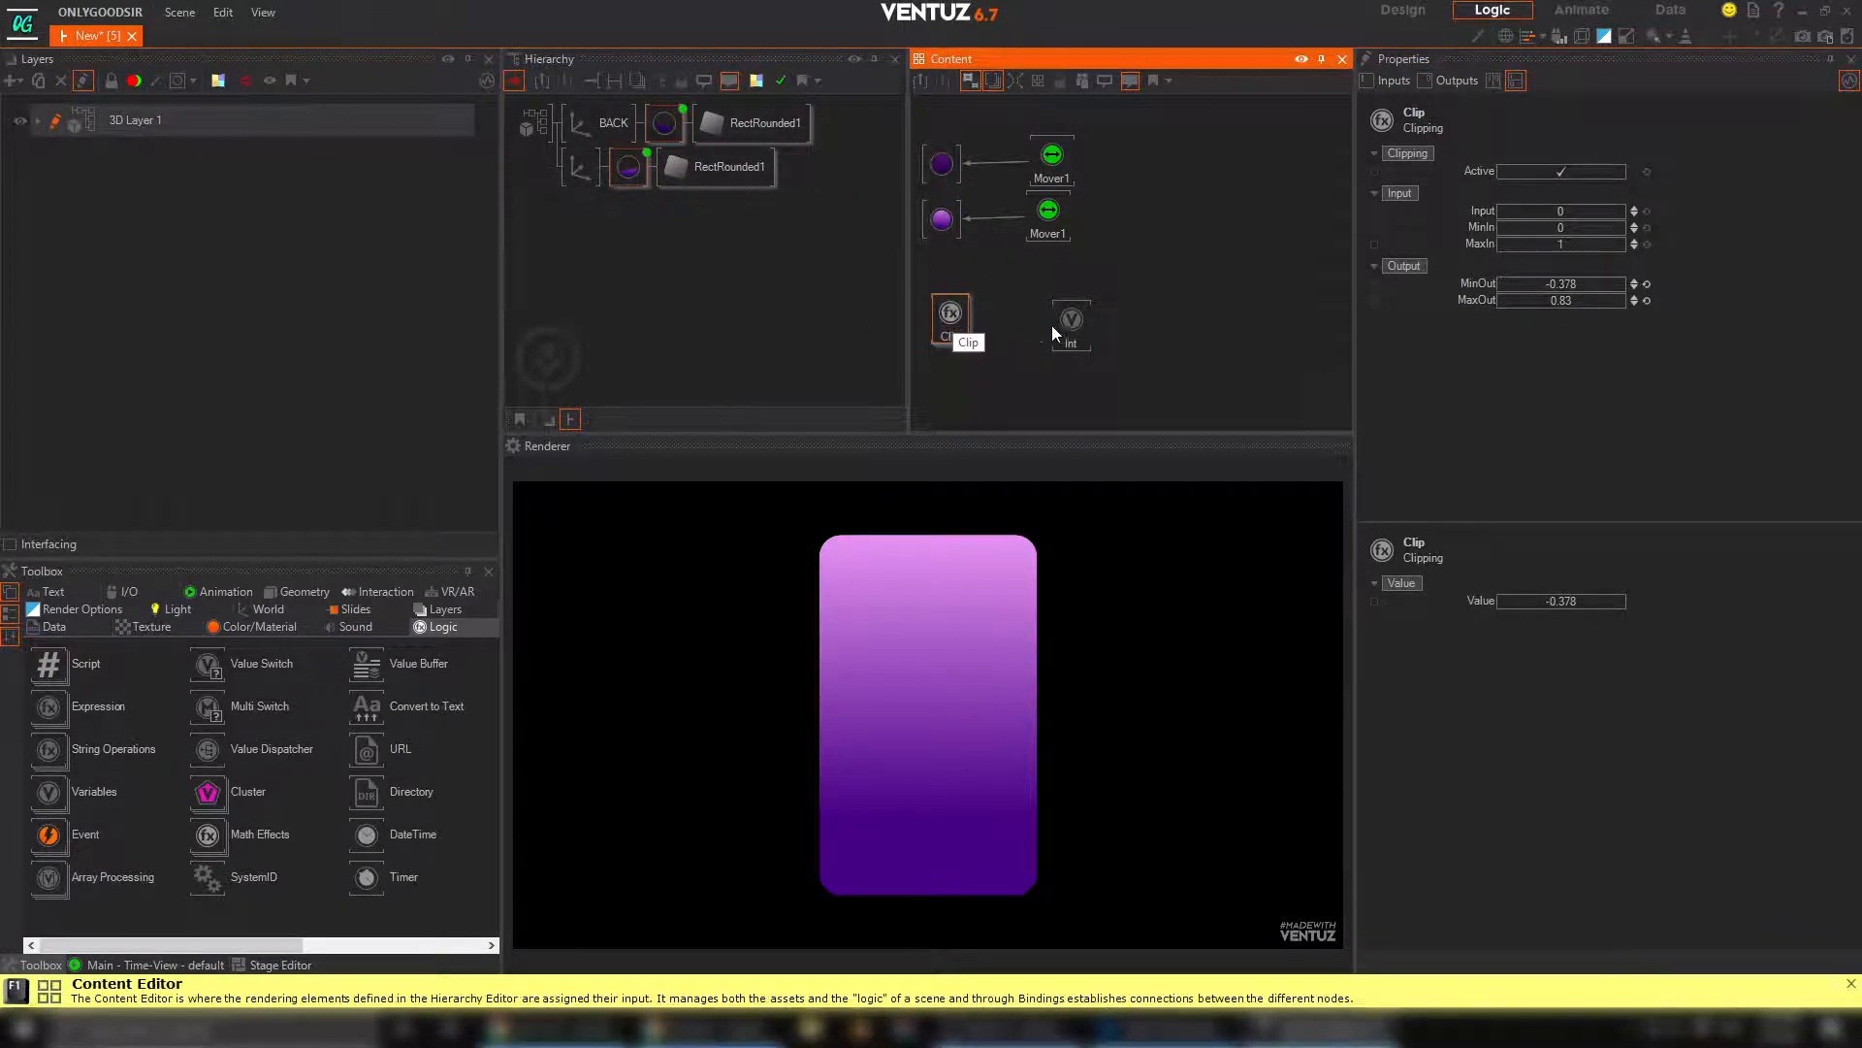
{"action": "left_click_drag", "start_coordinate": [1061, 316], "coordinate": [1073, 315]}
{"action": "left_click", "coordinate": [1552, 171]}
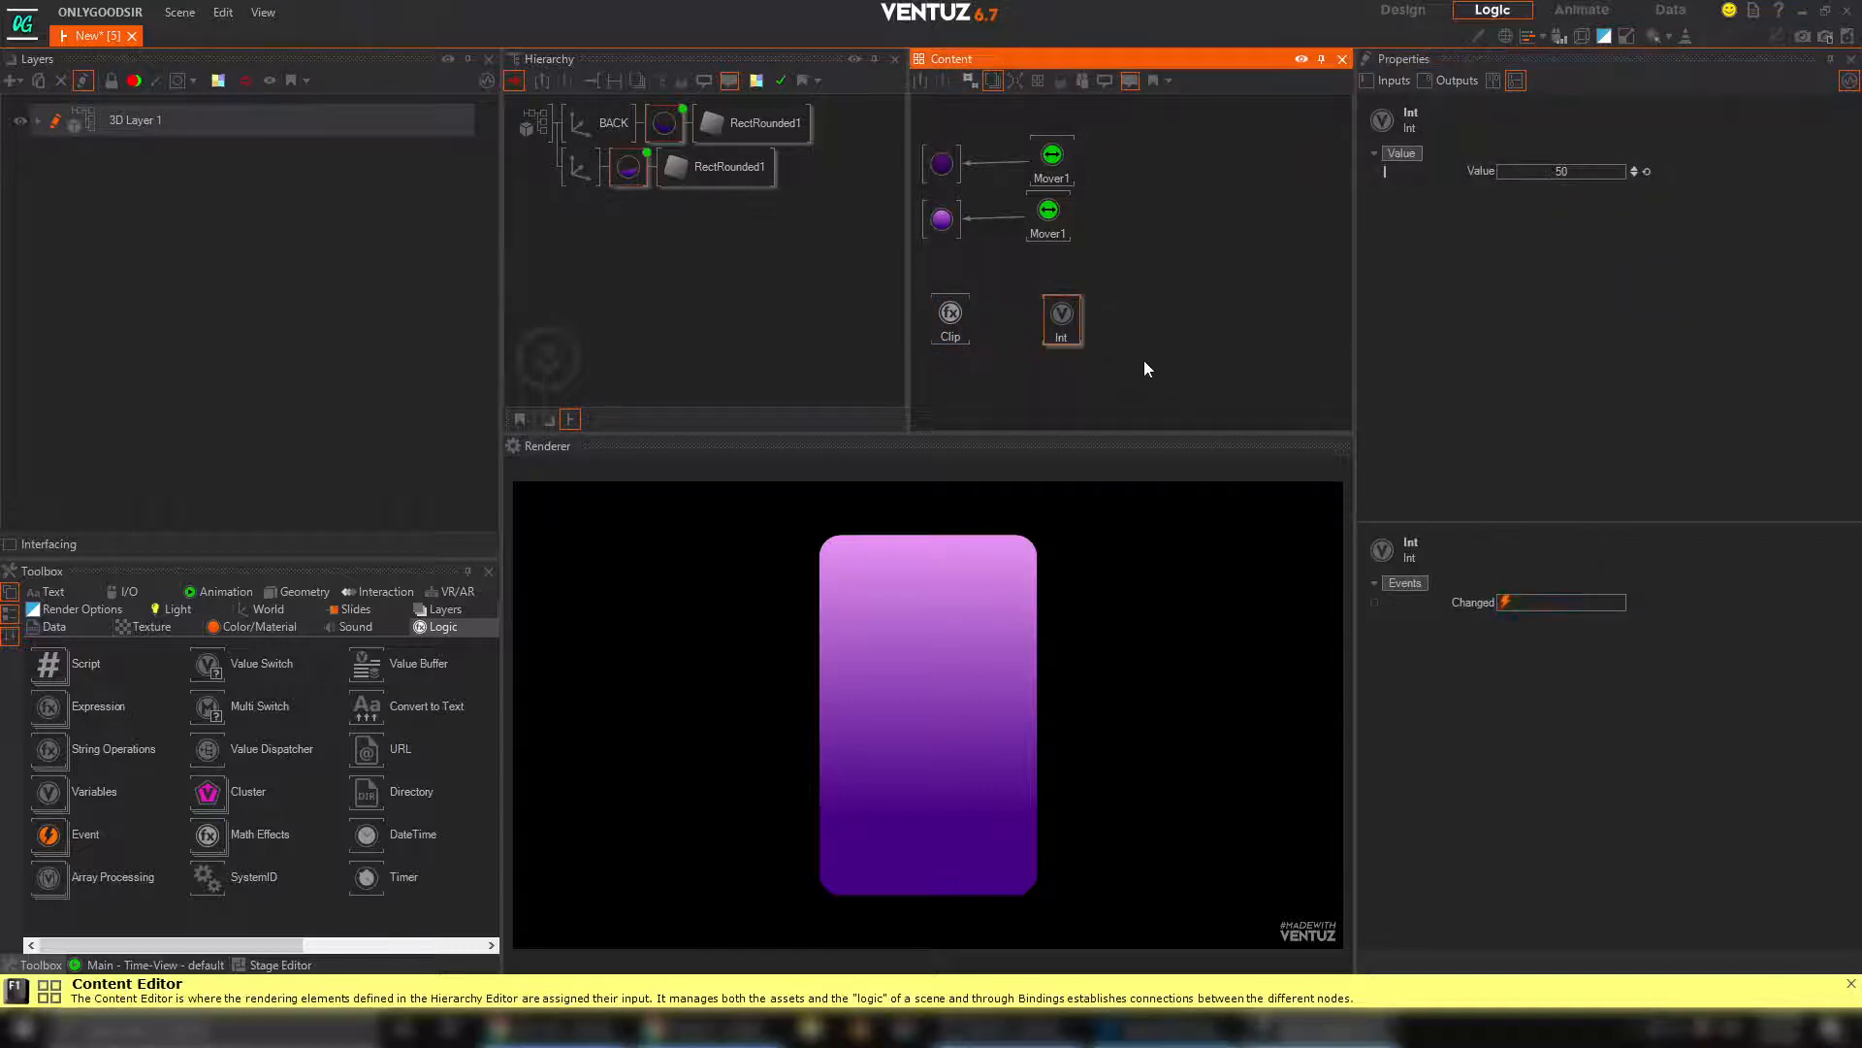
{"action": "left_click_drag", "start_coordinate": [1070, 316], "coordinate": [1061, 335]}
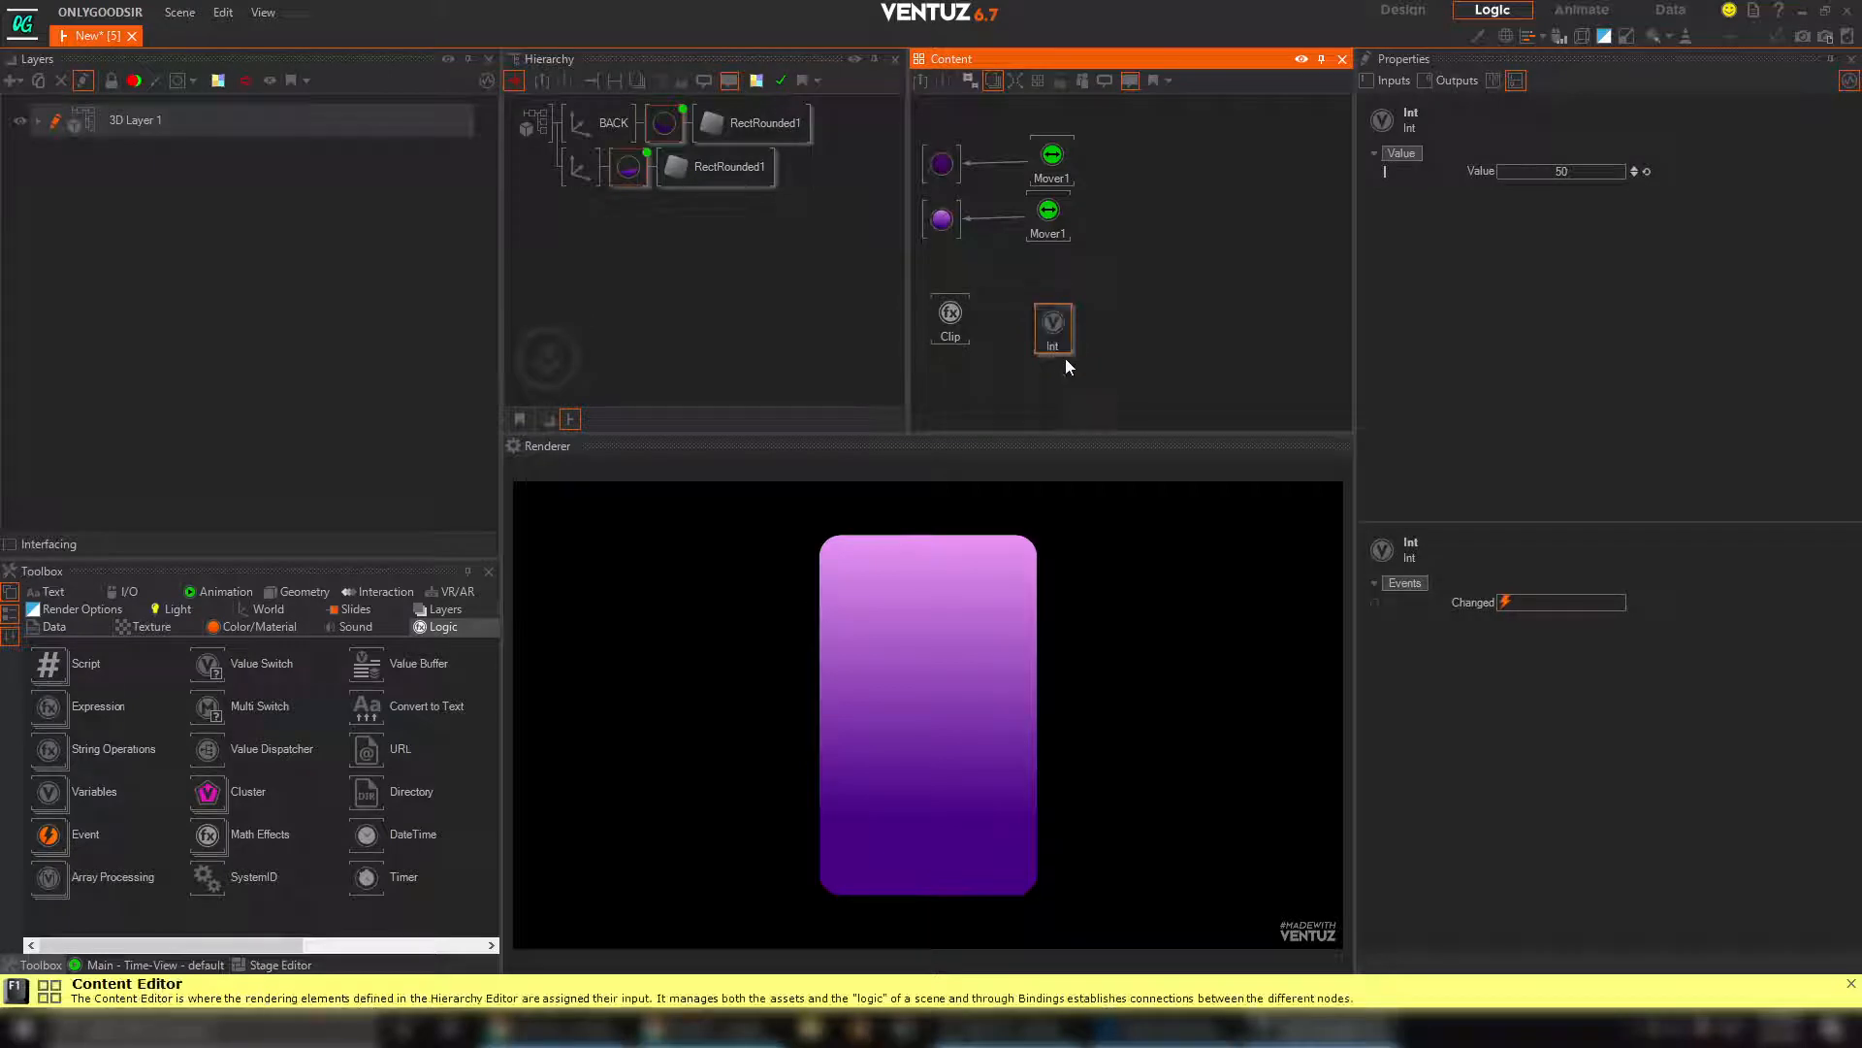
{"action": "left_click", "coordinate": [1065, 361]}
{"action": "left_click", "coordinate": [1052, 318]}
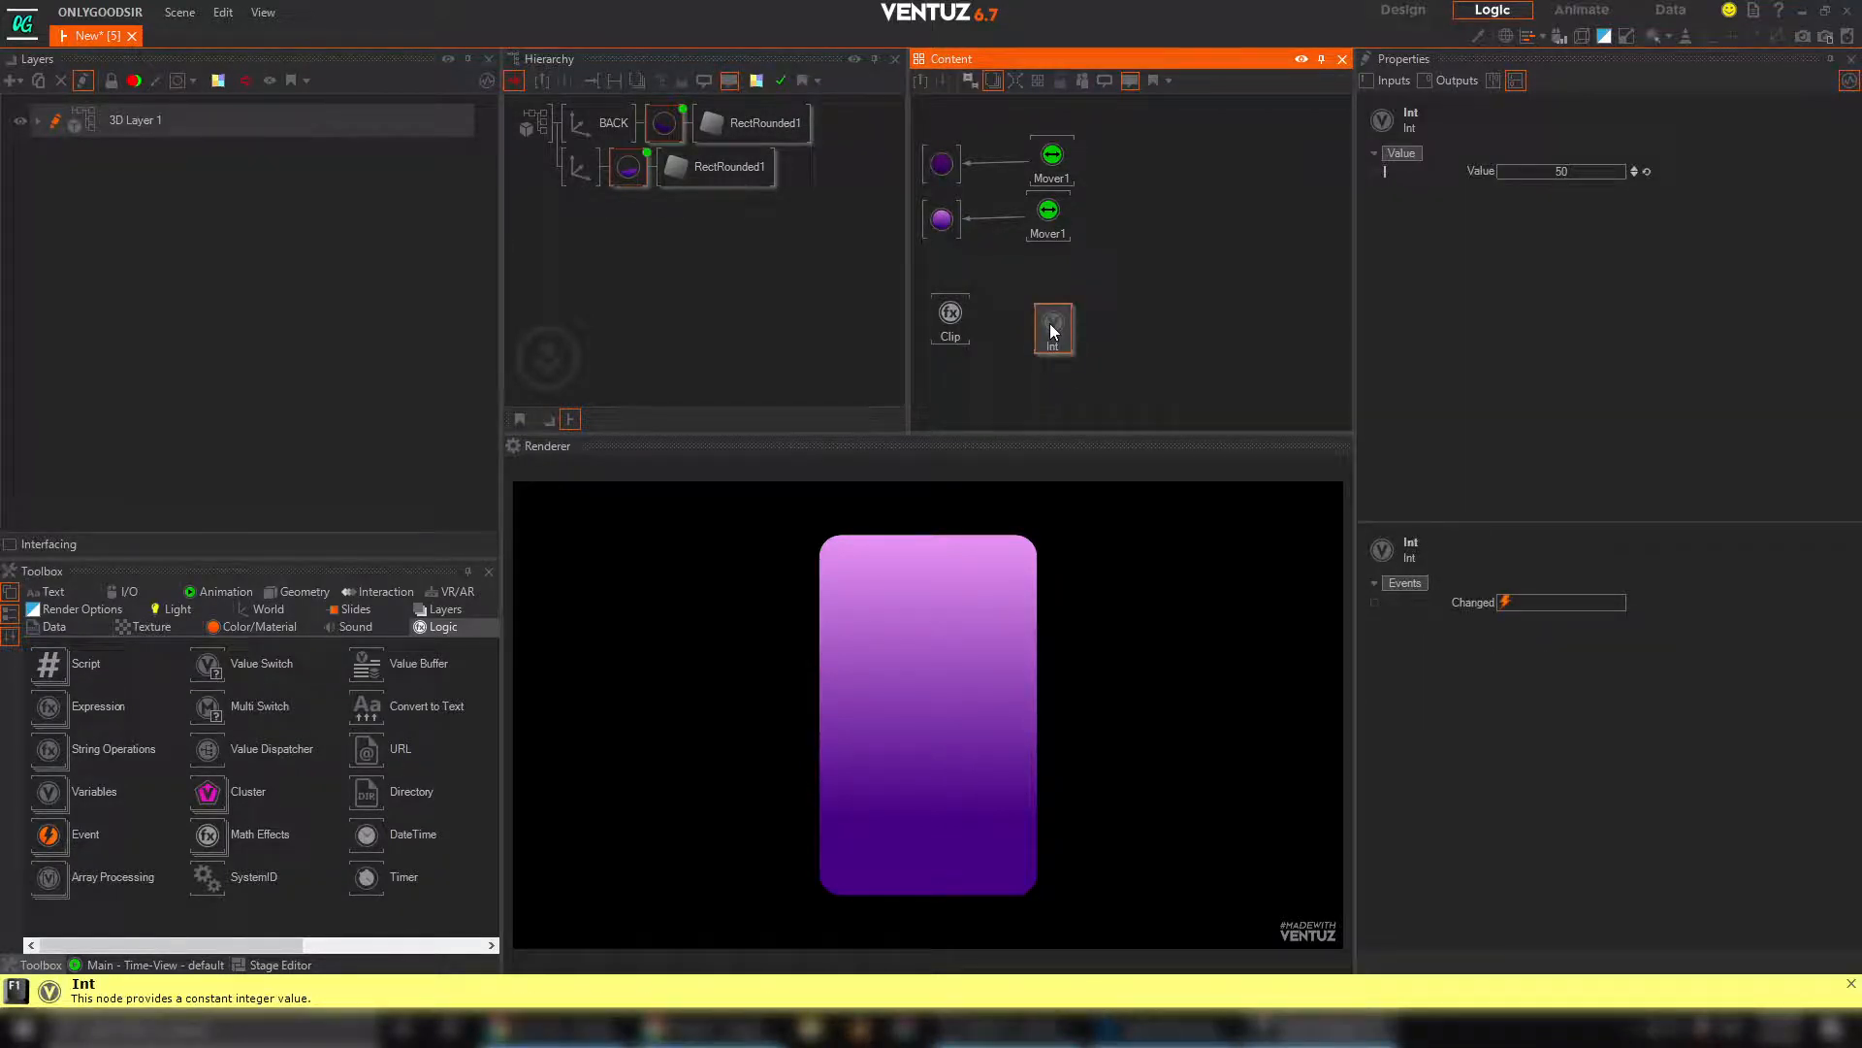
{"action": "key", "text": "Delete"}
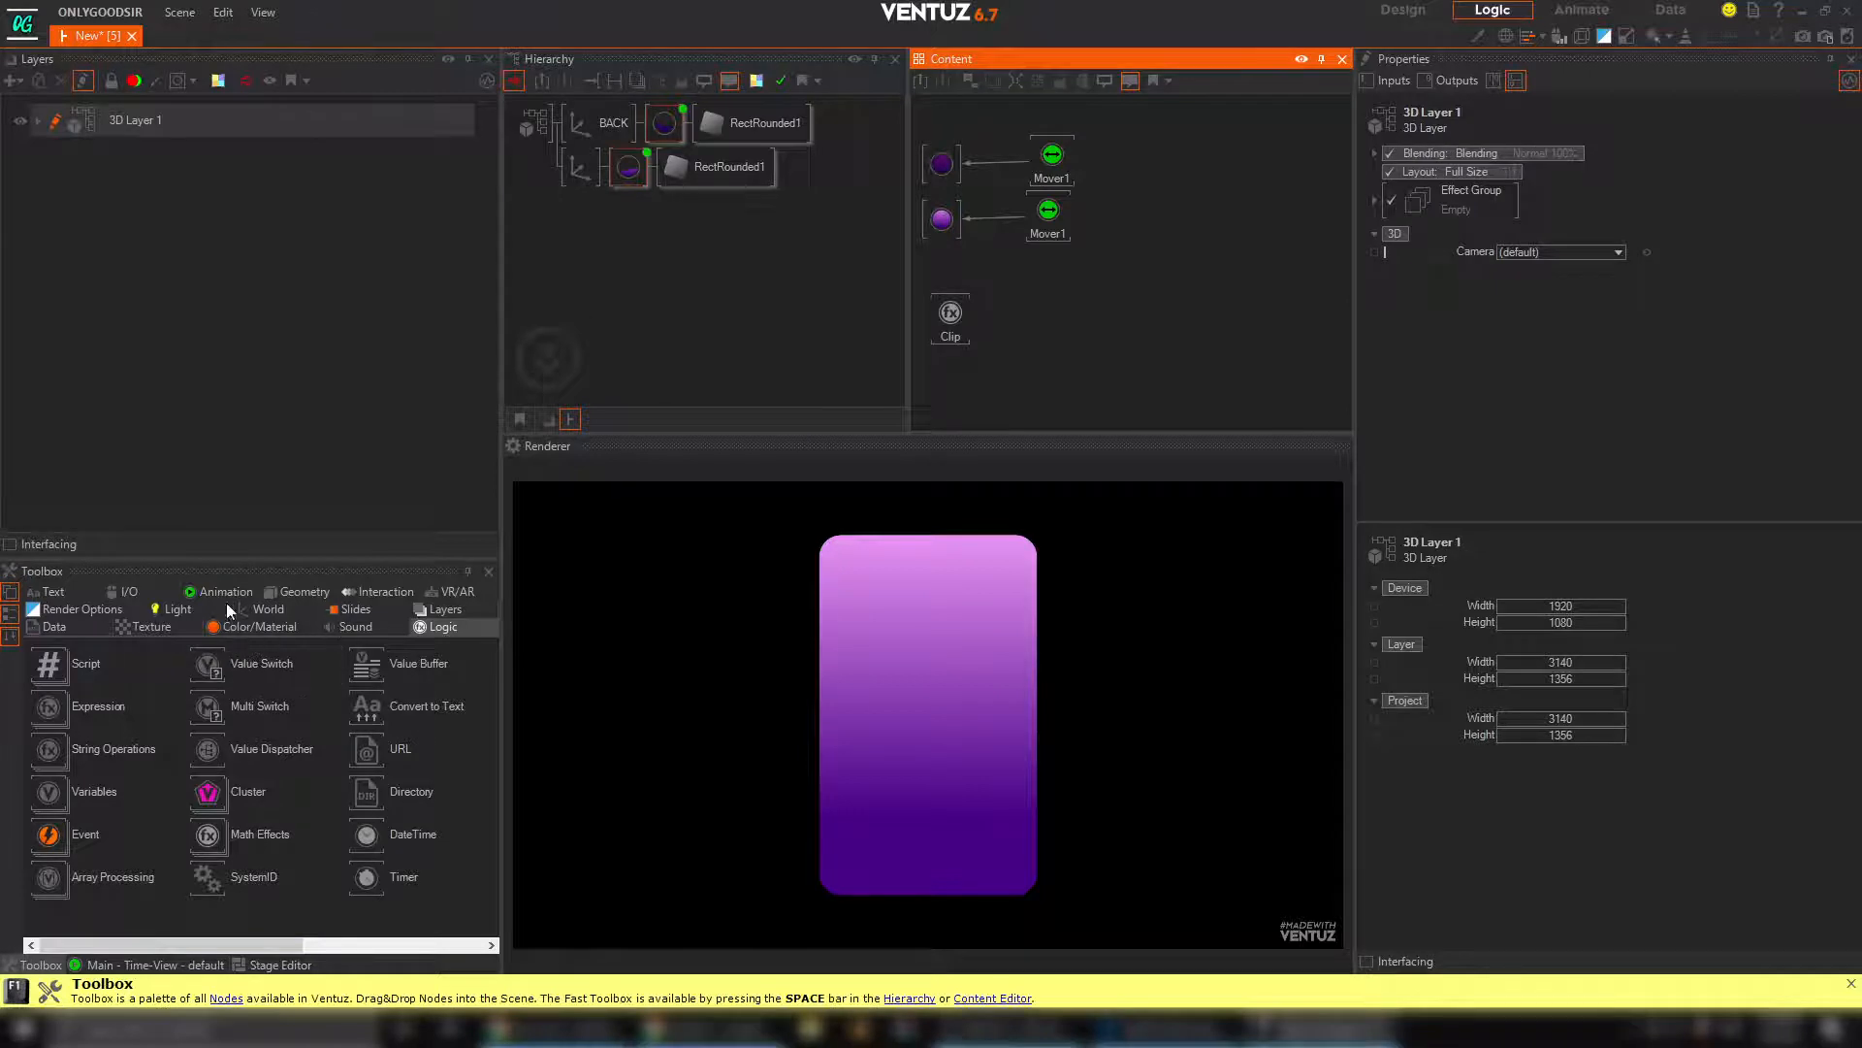
Add a Simple Control animation node beside the Clip node and set its Progress to 100%
{"action": "left_click", "coordinate": [222, 593]}
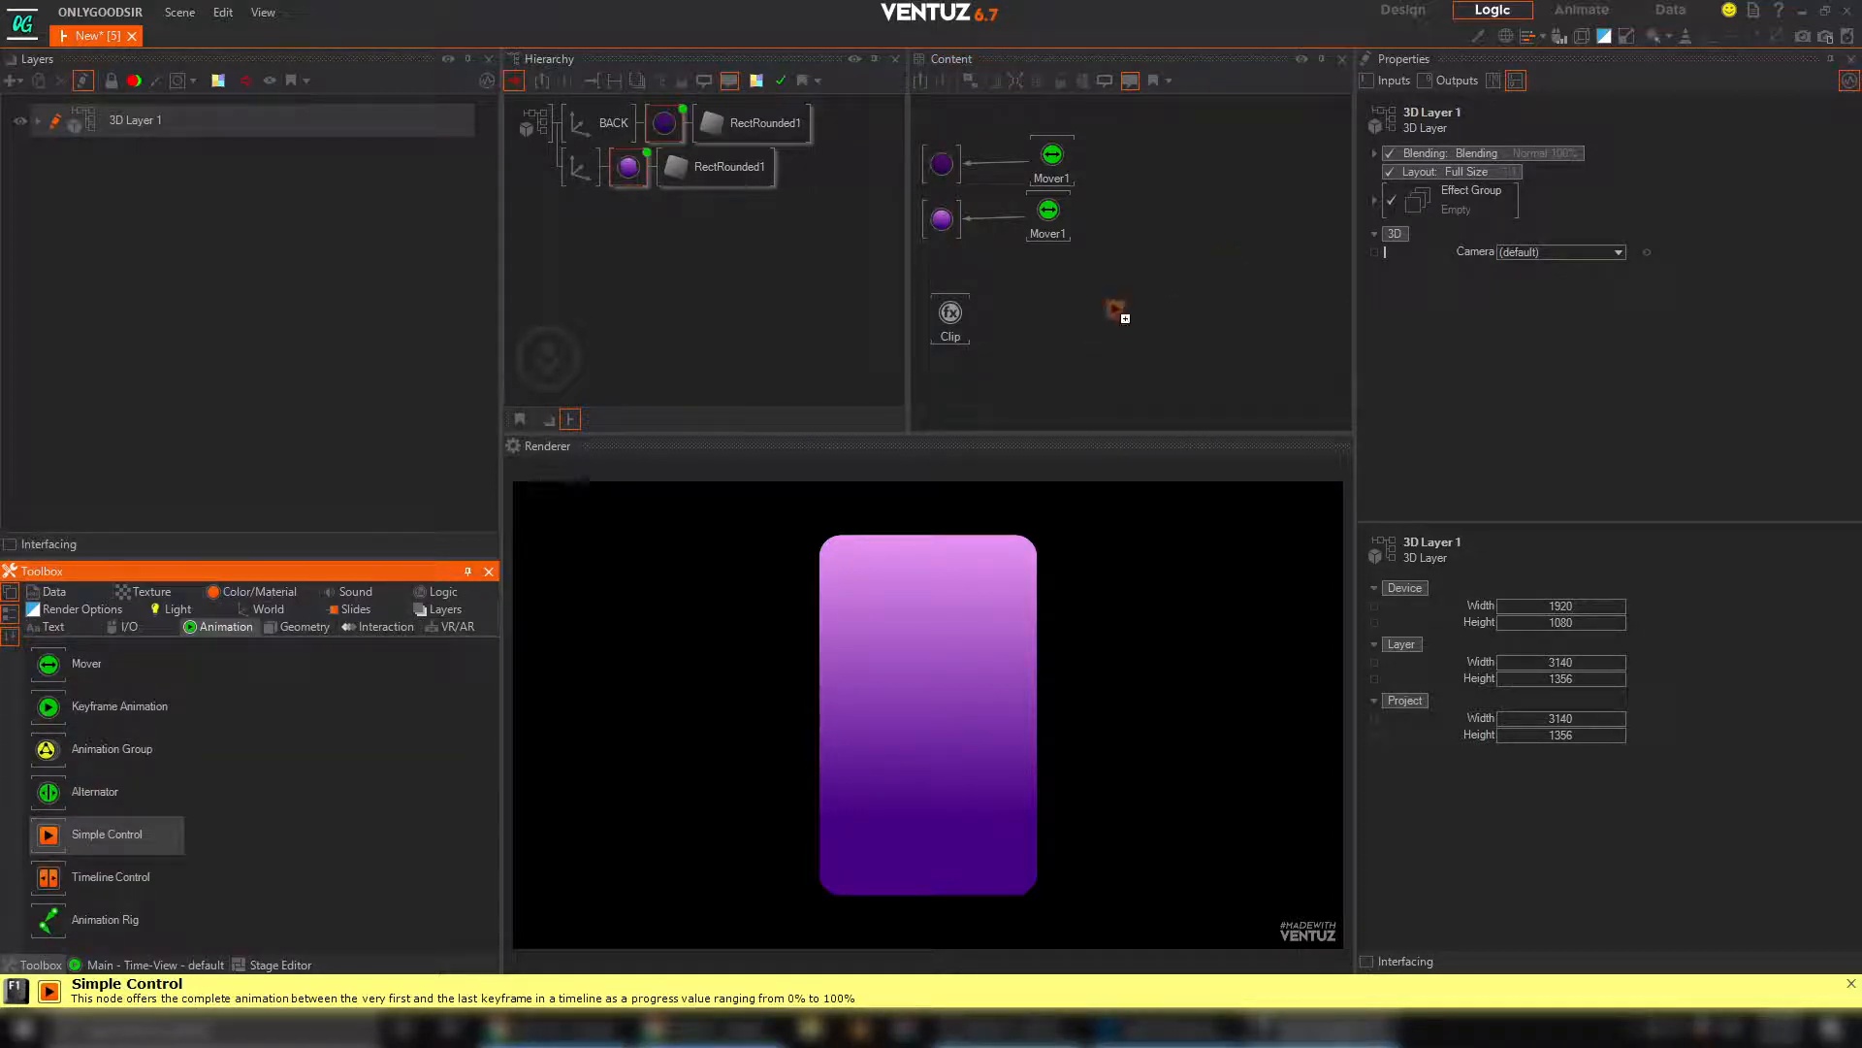
{"action": "left_click_drag", "start_coordinate": [1125, 319], "coordinate": [1120, 315]}
{"action": "left_click", "coordinate": [1518, 172]}
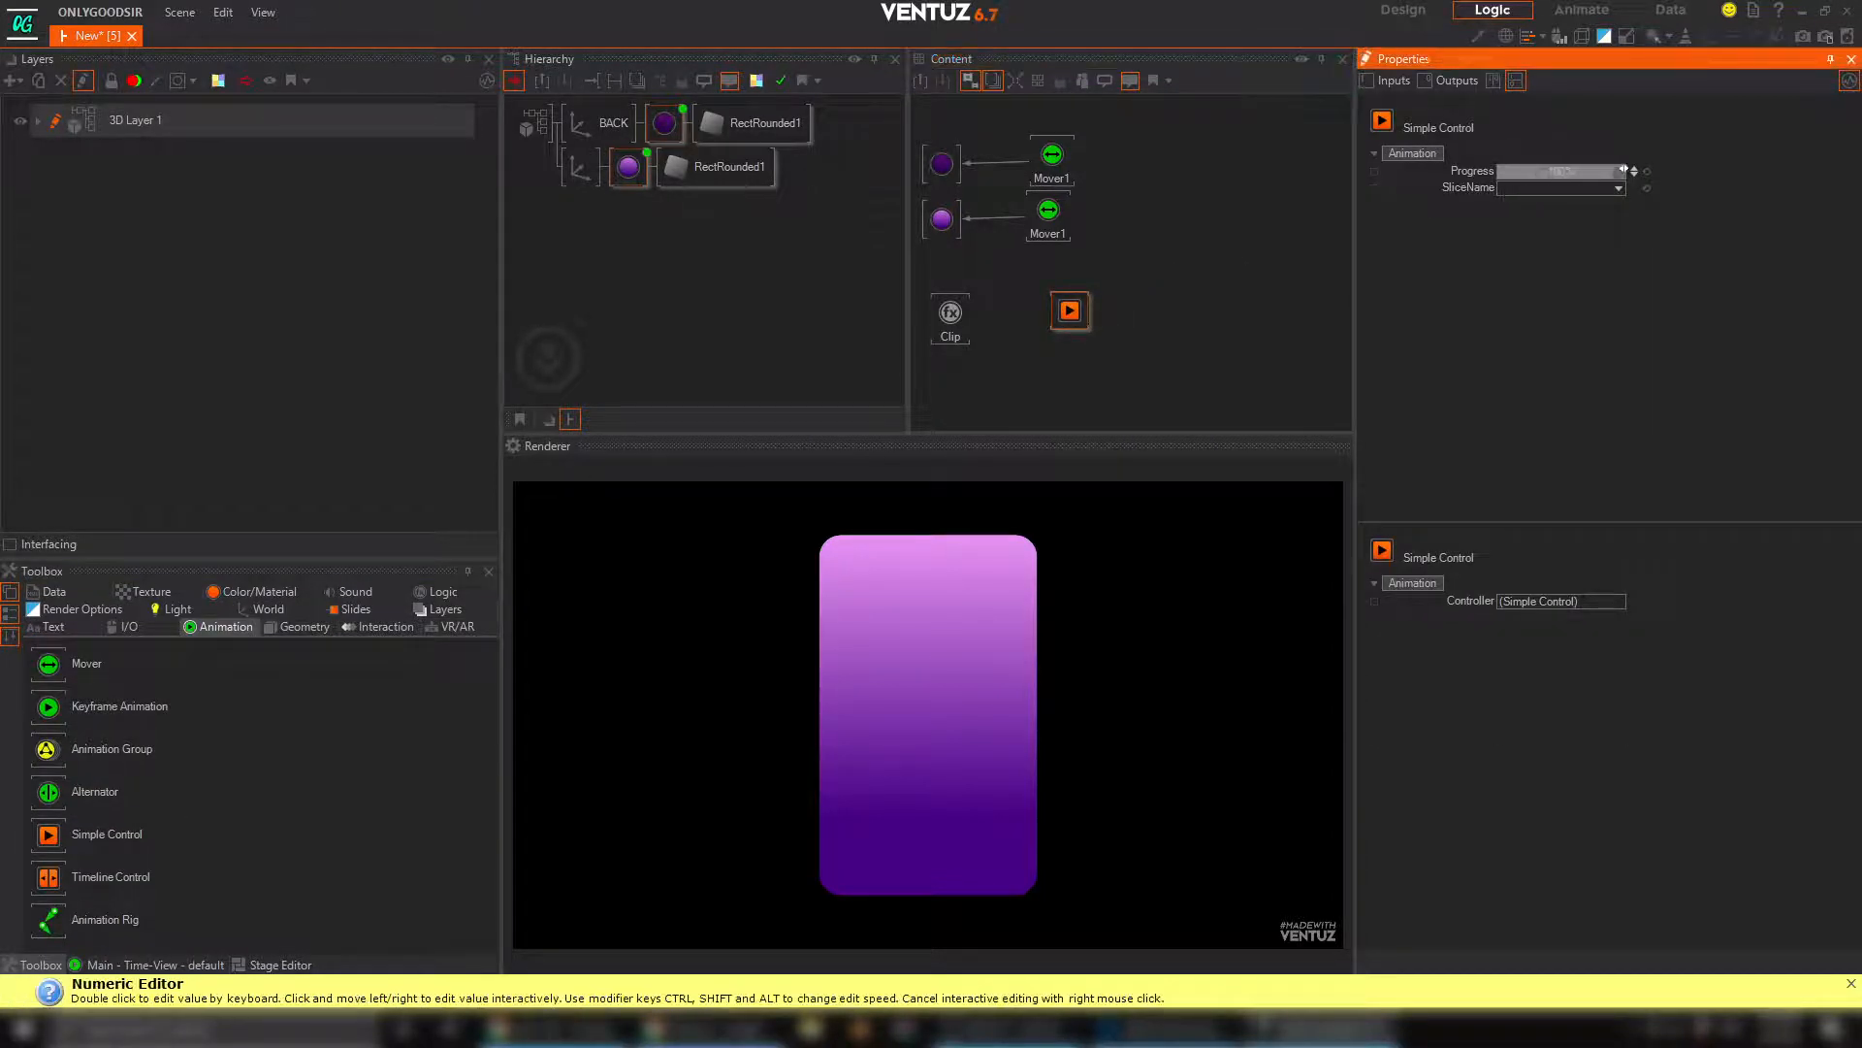
{"action": "left_click_drag", "start_coordinate": [1623, 170], "coordinate": [1497, 172]}
Bind the Clip node's Input to the Simple Control's Progress
{"action": "left_click", "coordinate": [946, 320]}
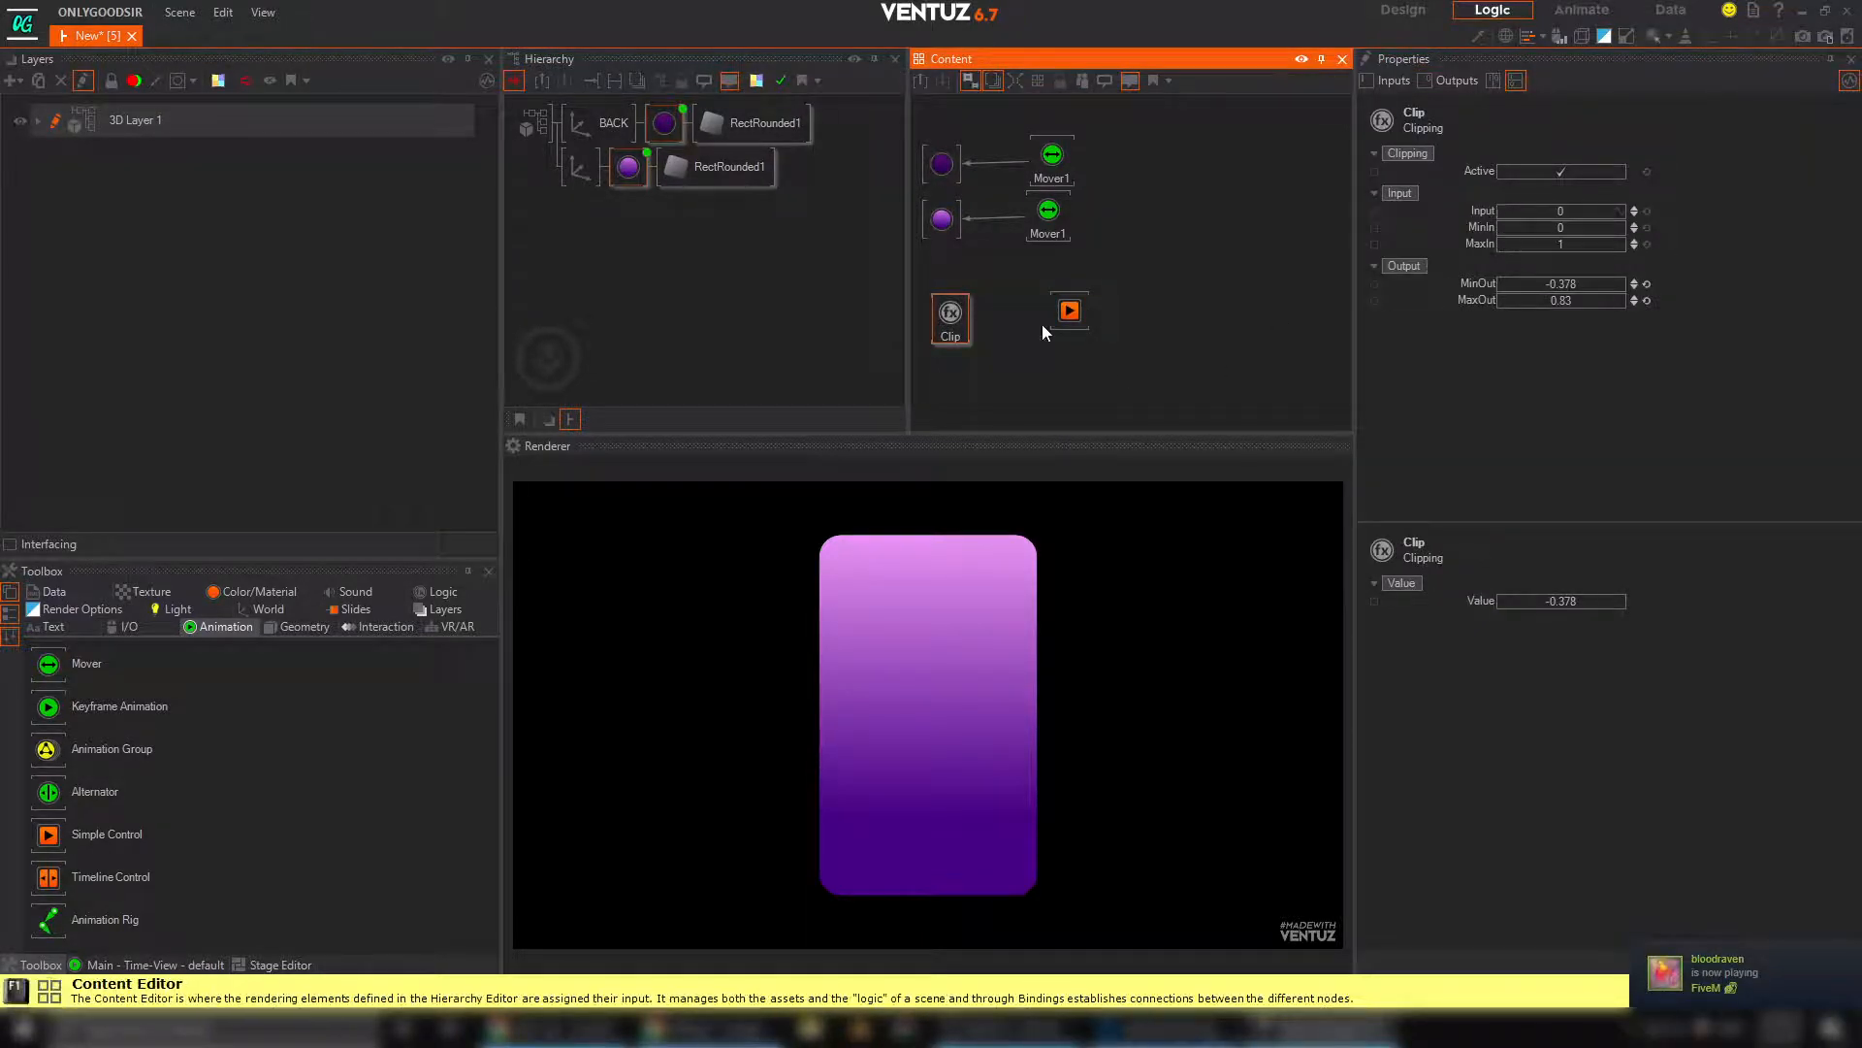
{"action": "left_click_drag", "start_coordinate": [1483, 210], "coordinate": [1075, 317]}
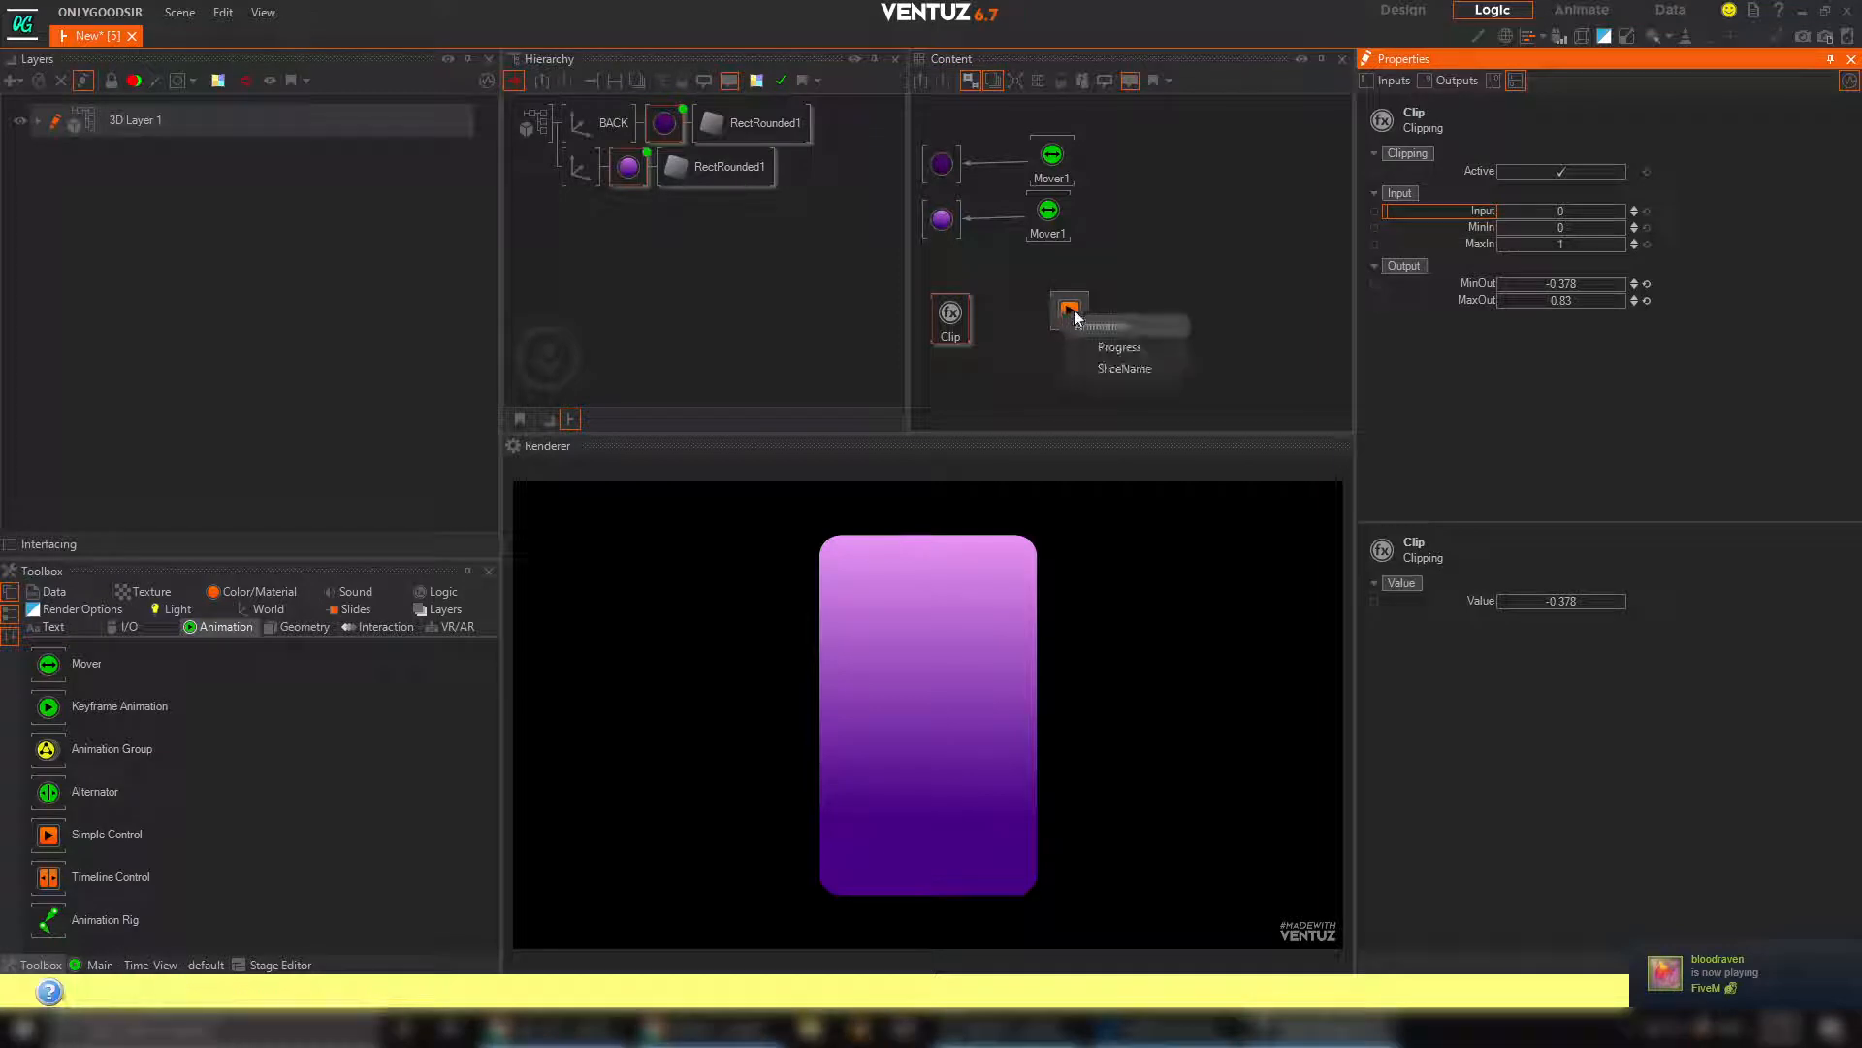
{"action": "left_click", "coordinate": [1127, 351]}
Compare the Simple Control's Progress with the Clip node's Input, and set the Clip node's MaxIn to 100
{"action": "left_click", "coordinate": [1070, 313]}
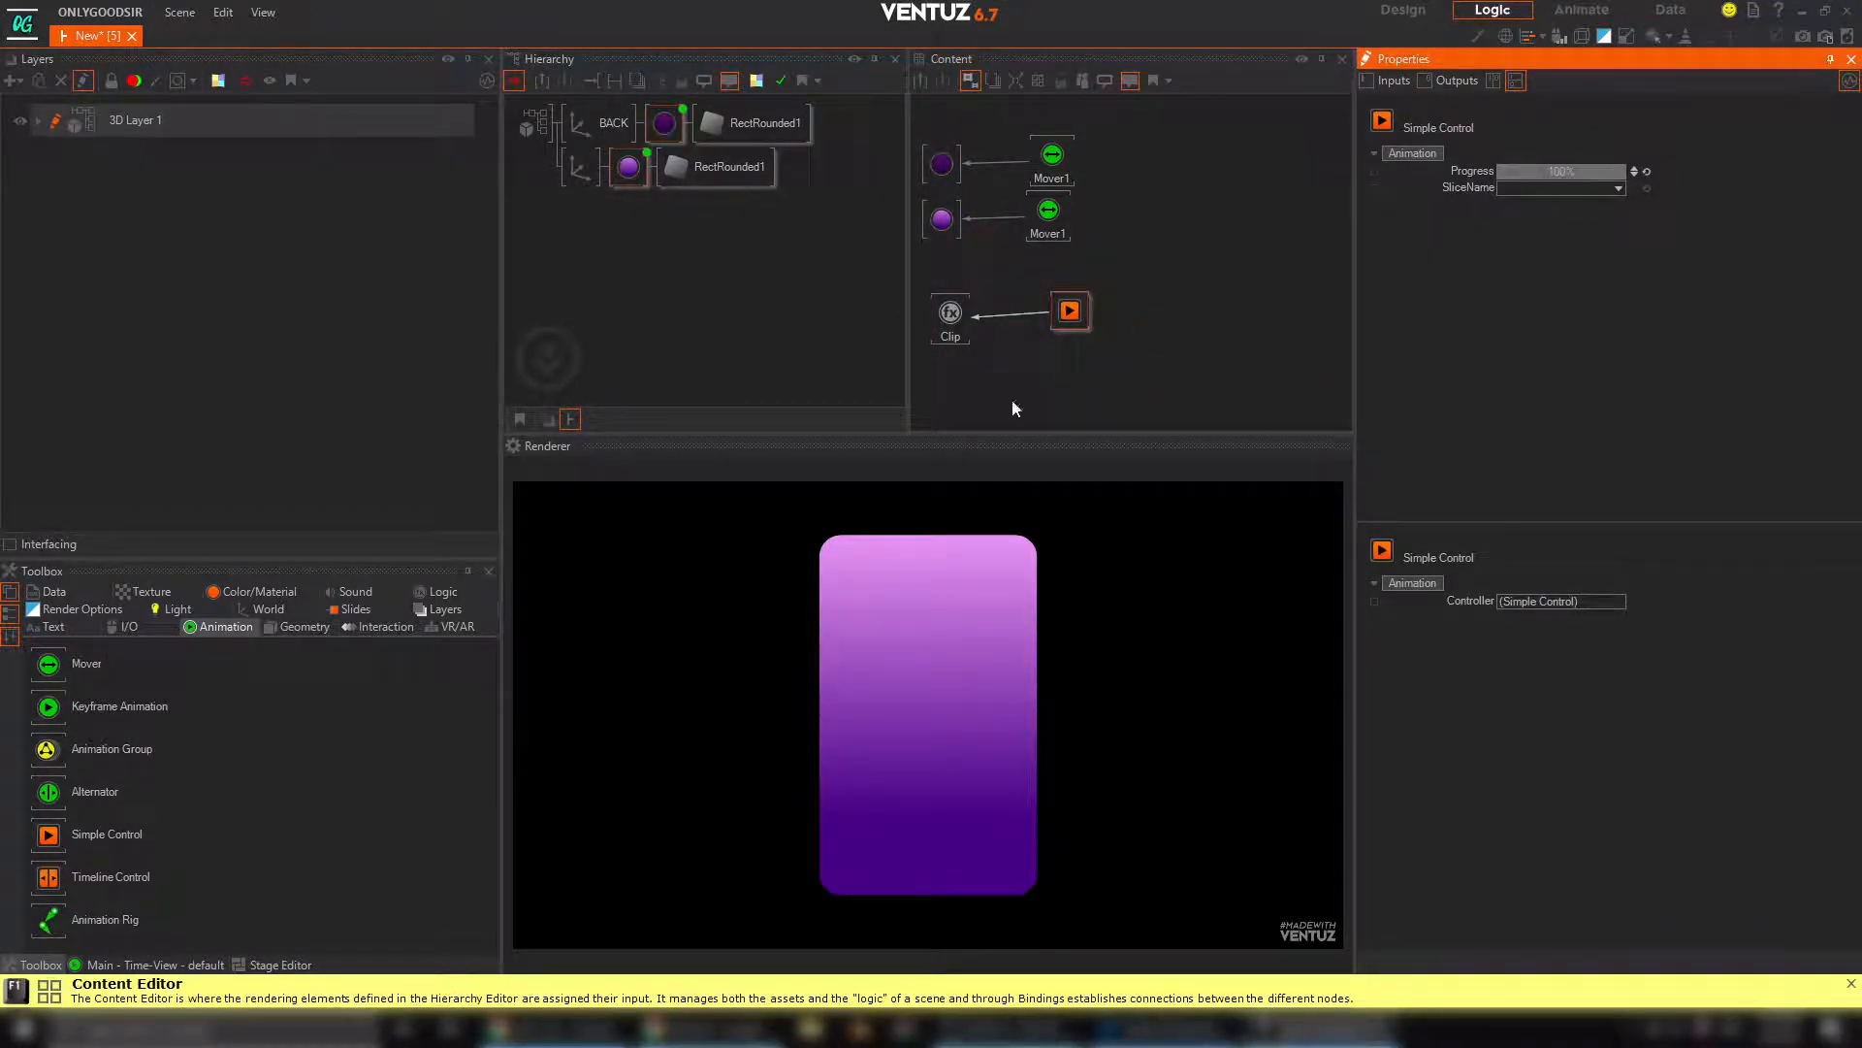
{"action": "left_click", "coordinate": [951, 318]}
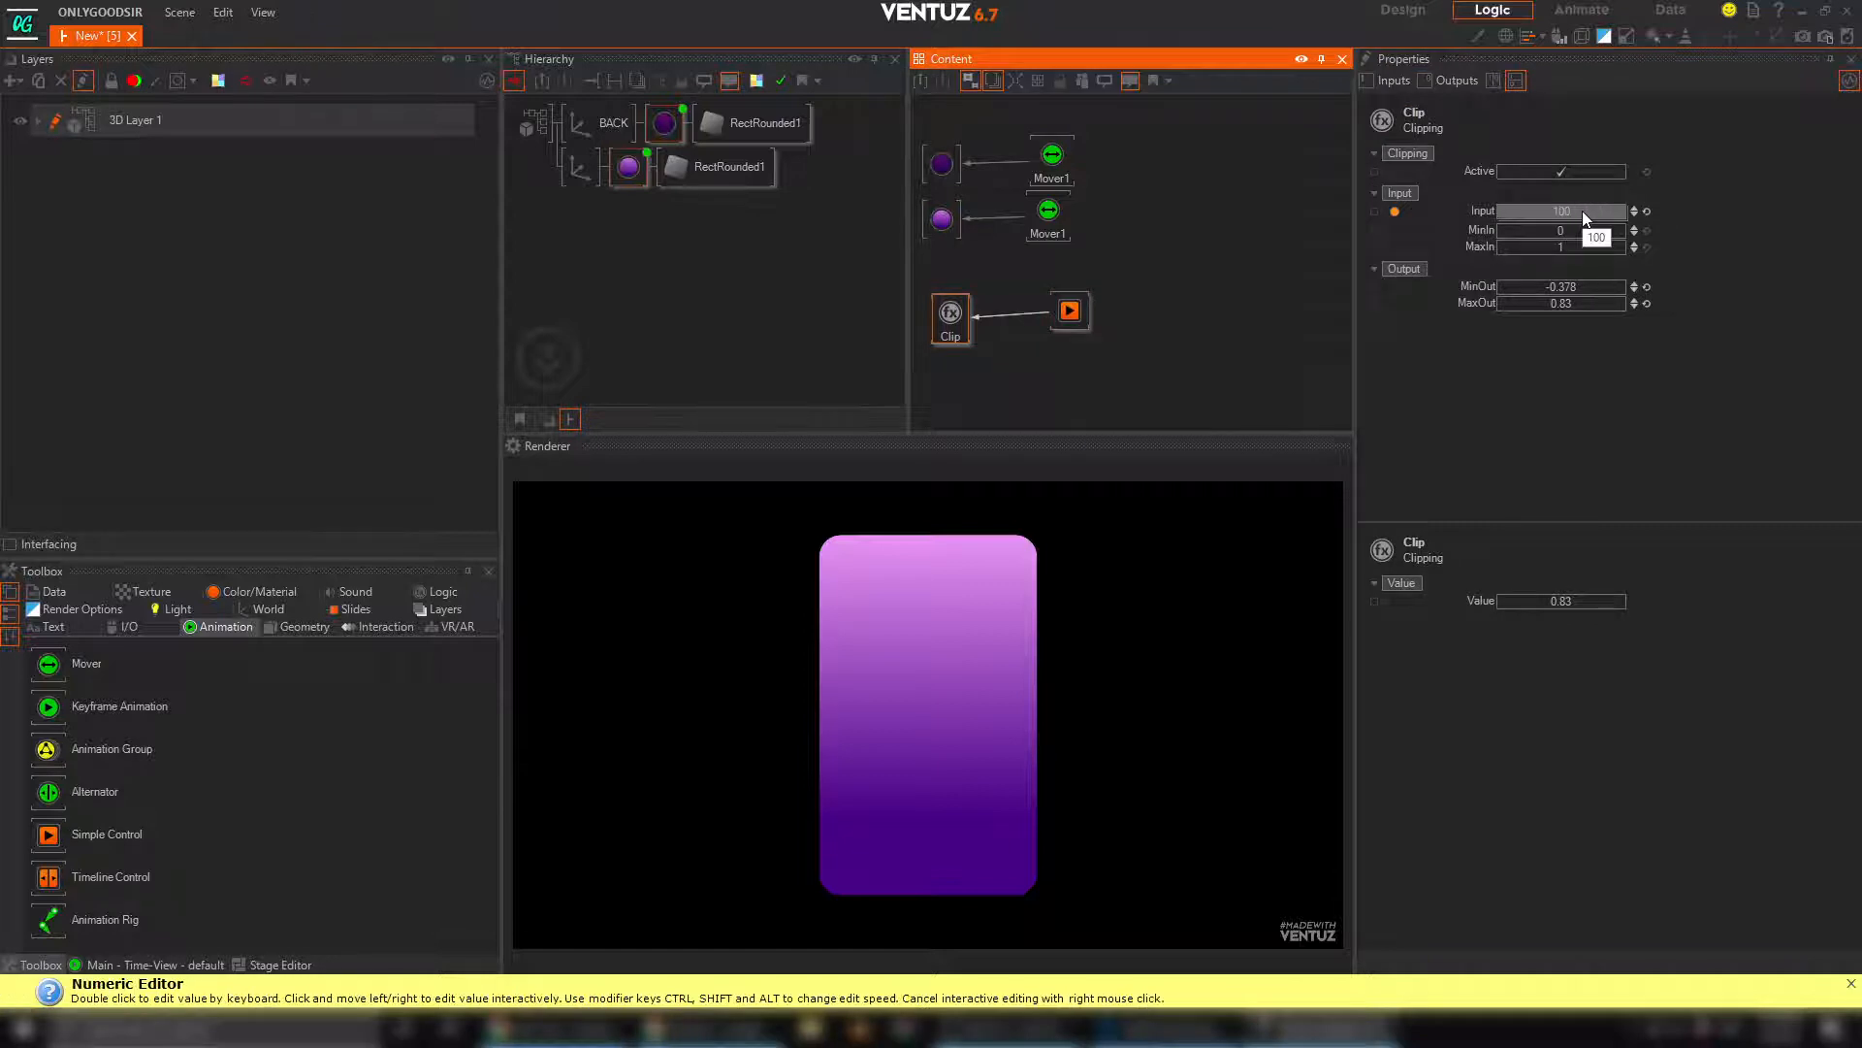
{"action": "left_click", "coordinate": [1077, 316]}
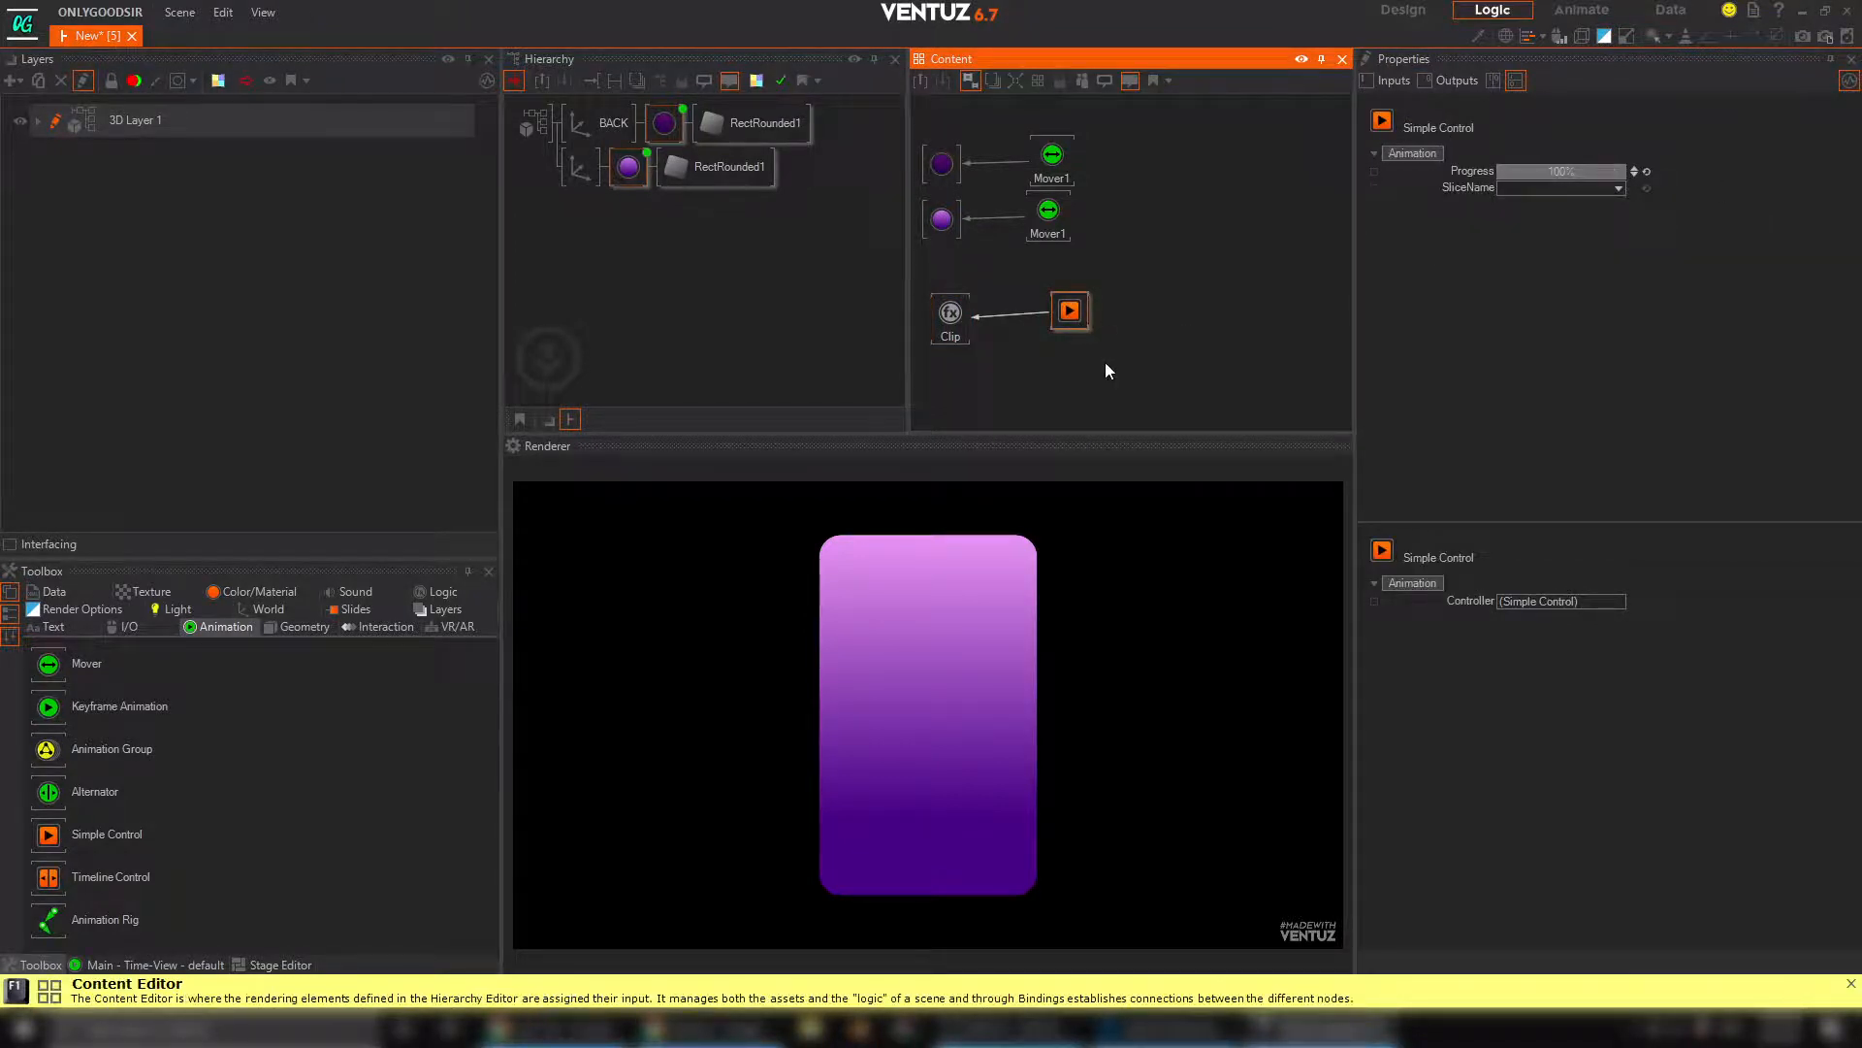
{"action": "left_click", "coordinate": [961, 316]}
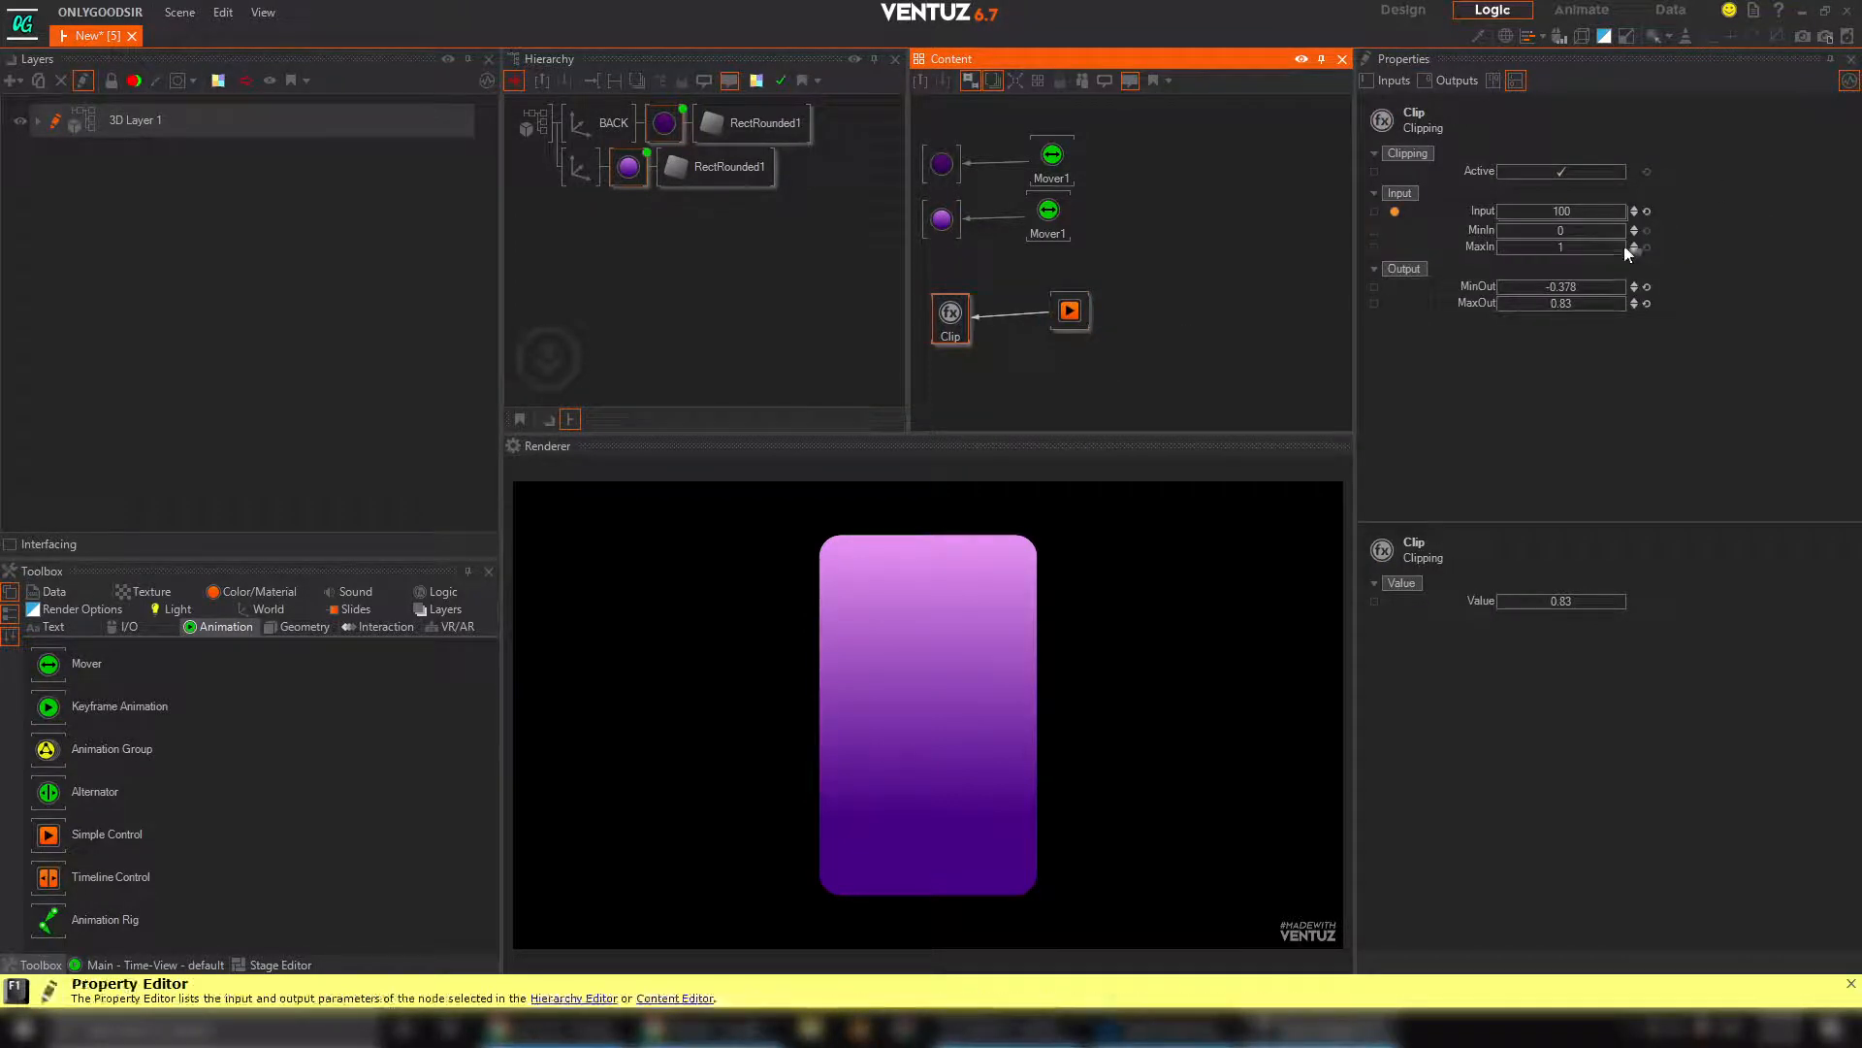
{"action": "double_click", "coordinate": [1551, 247]}
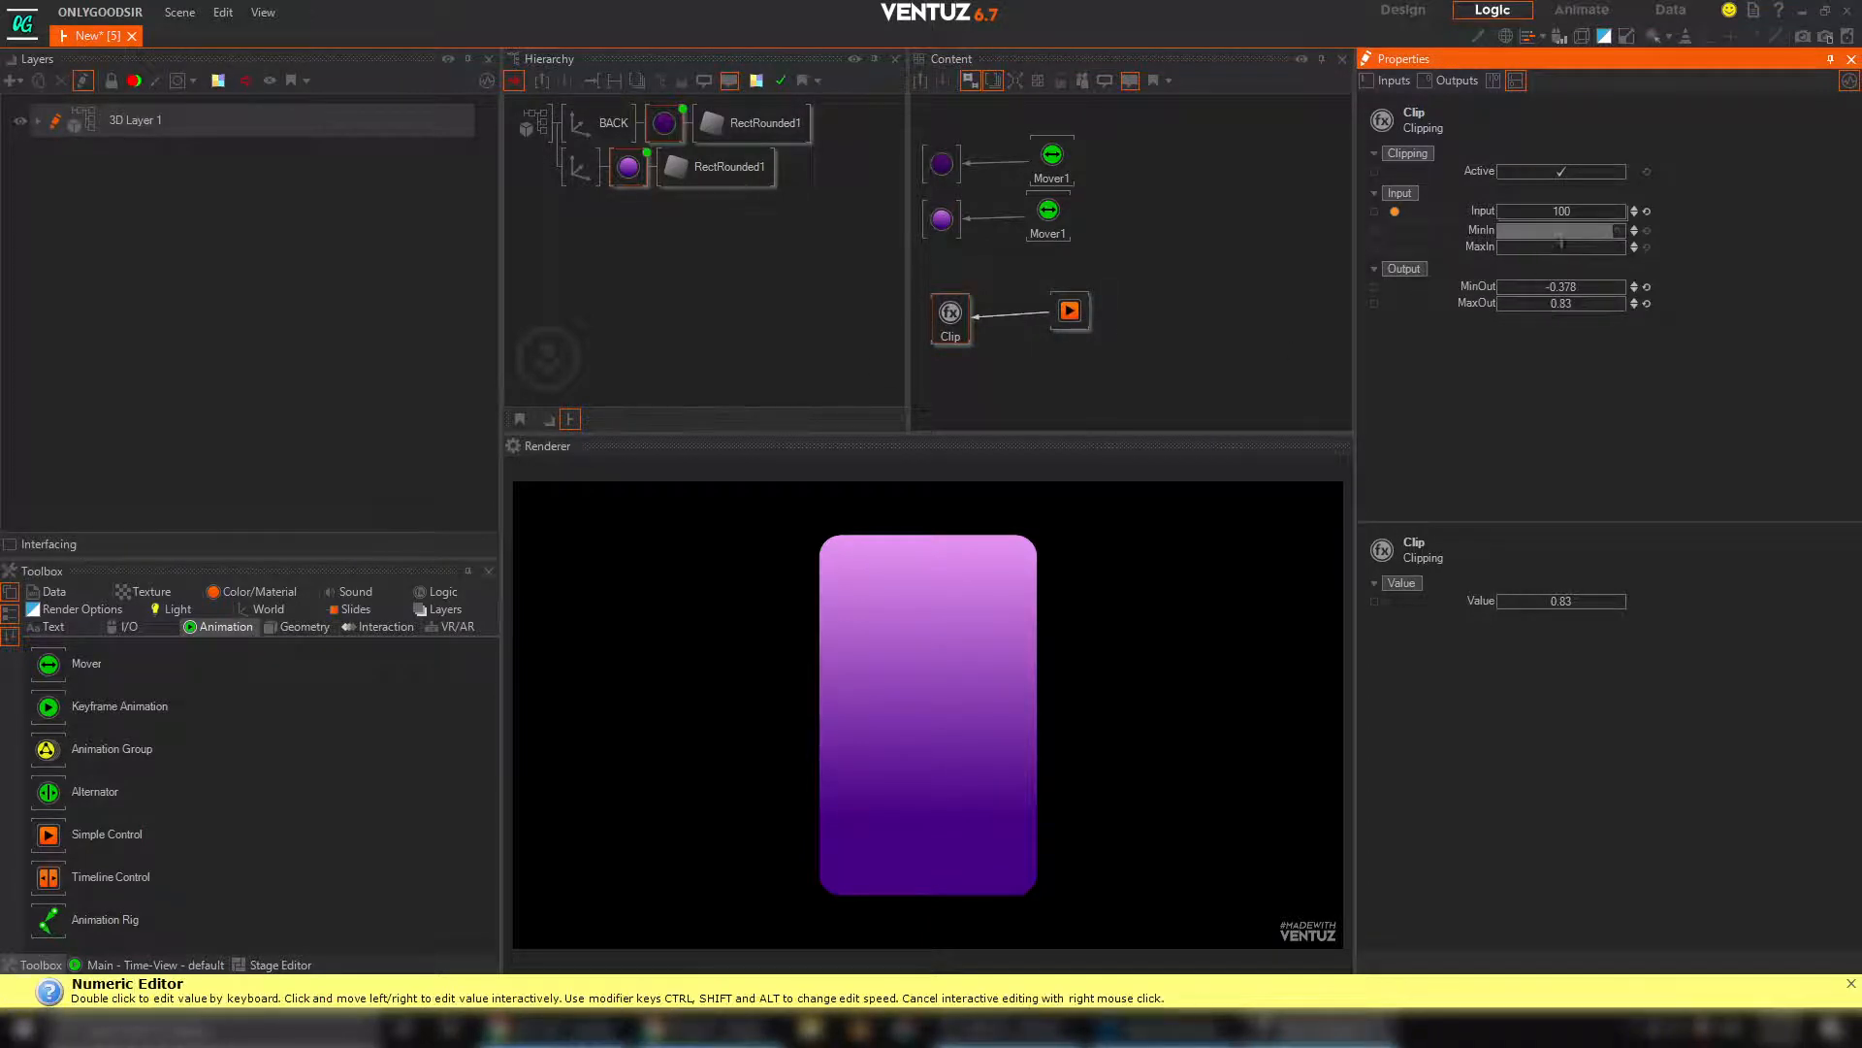
{"action": "type", "text": "100"}
{"action": "key", "text": "Return"}
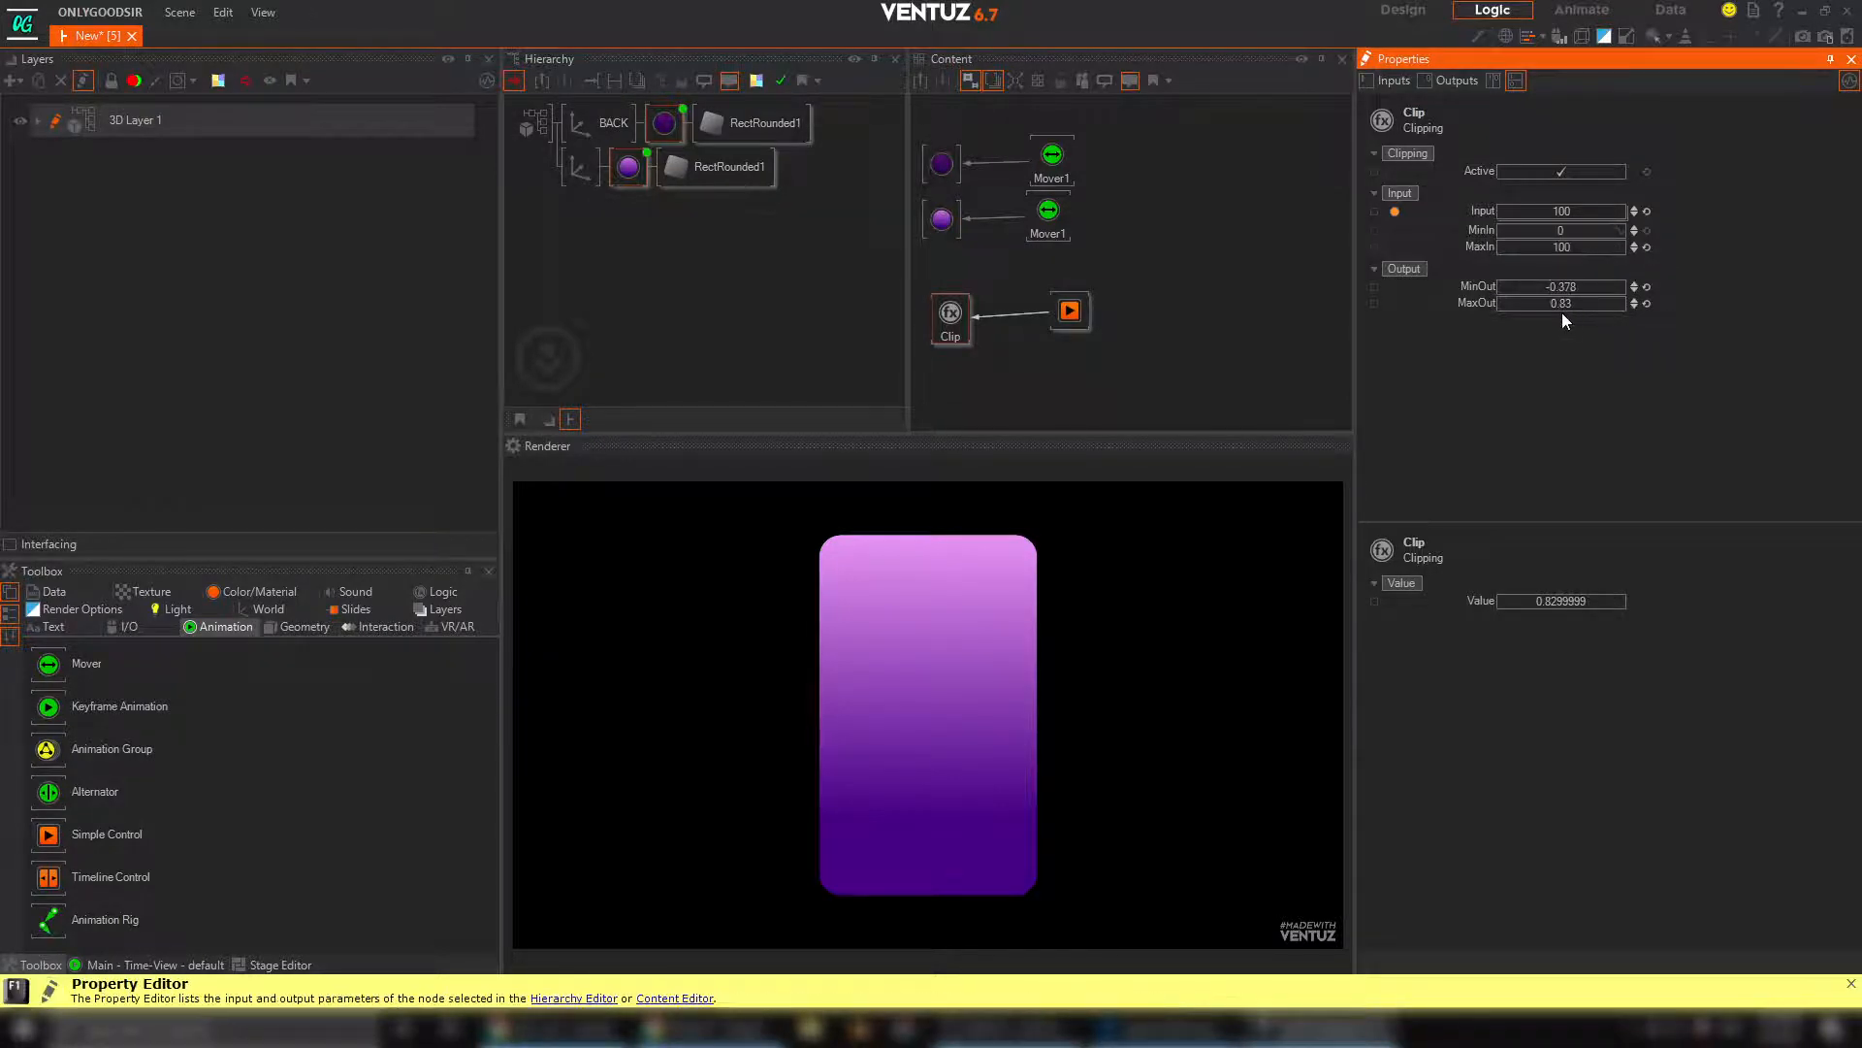
Bind the Base texture mapping's PositionY of both materials to the Clip node's output value
{"action": "left_click", "coordinate": [989, 276]}
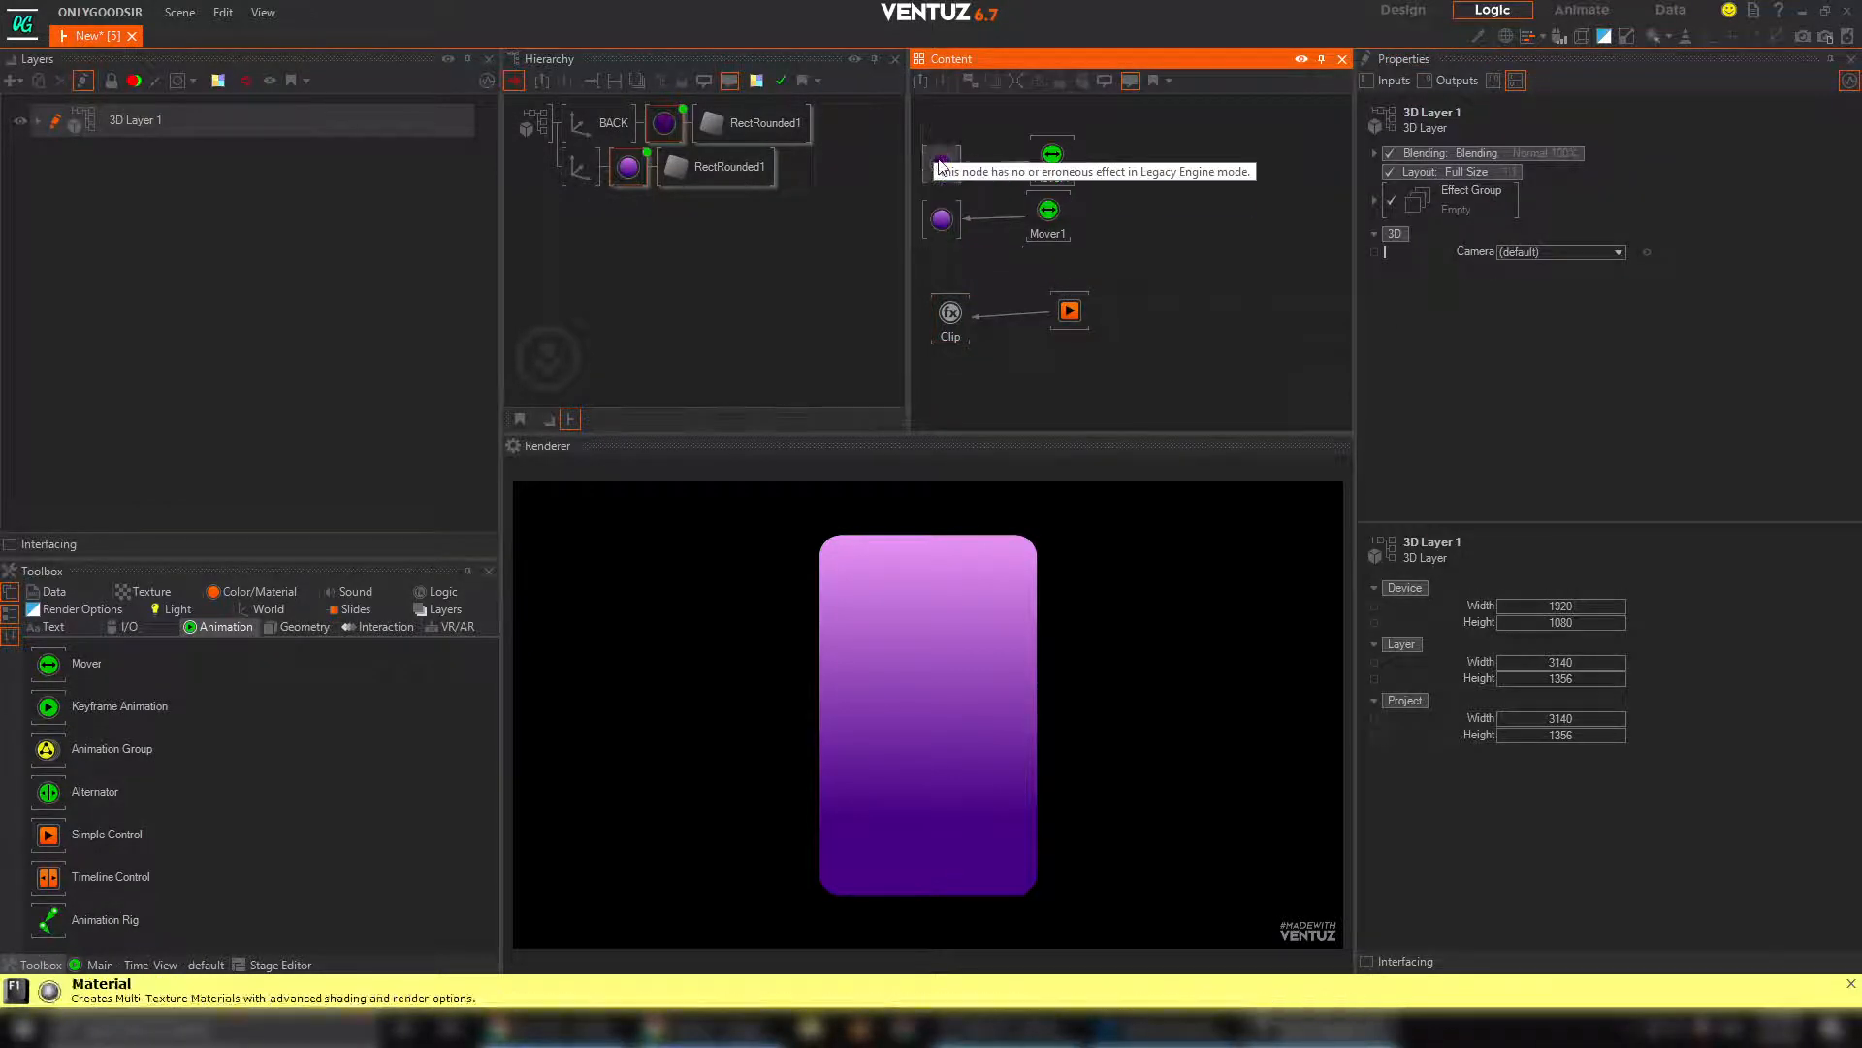
{"action": "left_click_drag", "start_coordinate": [948, 252], "coordinate": [949, 254]}
{"action": "scroll", "coordinate": [1775, 291], "scroll_direction": "down", "scroll_amount": 5}
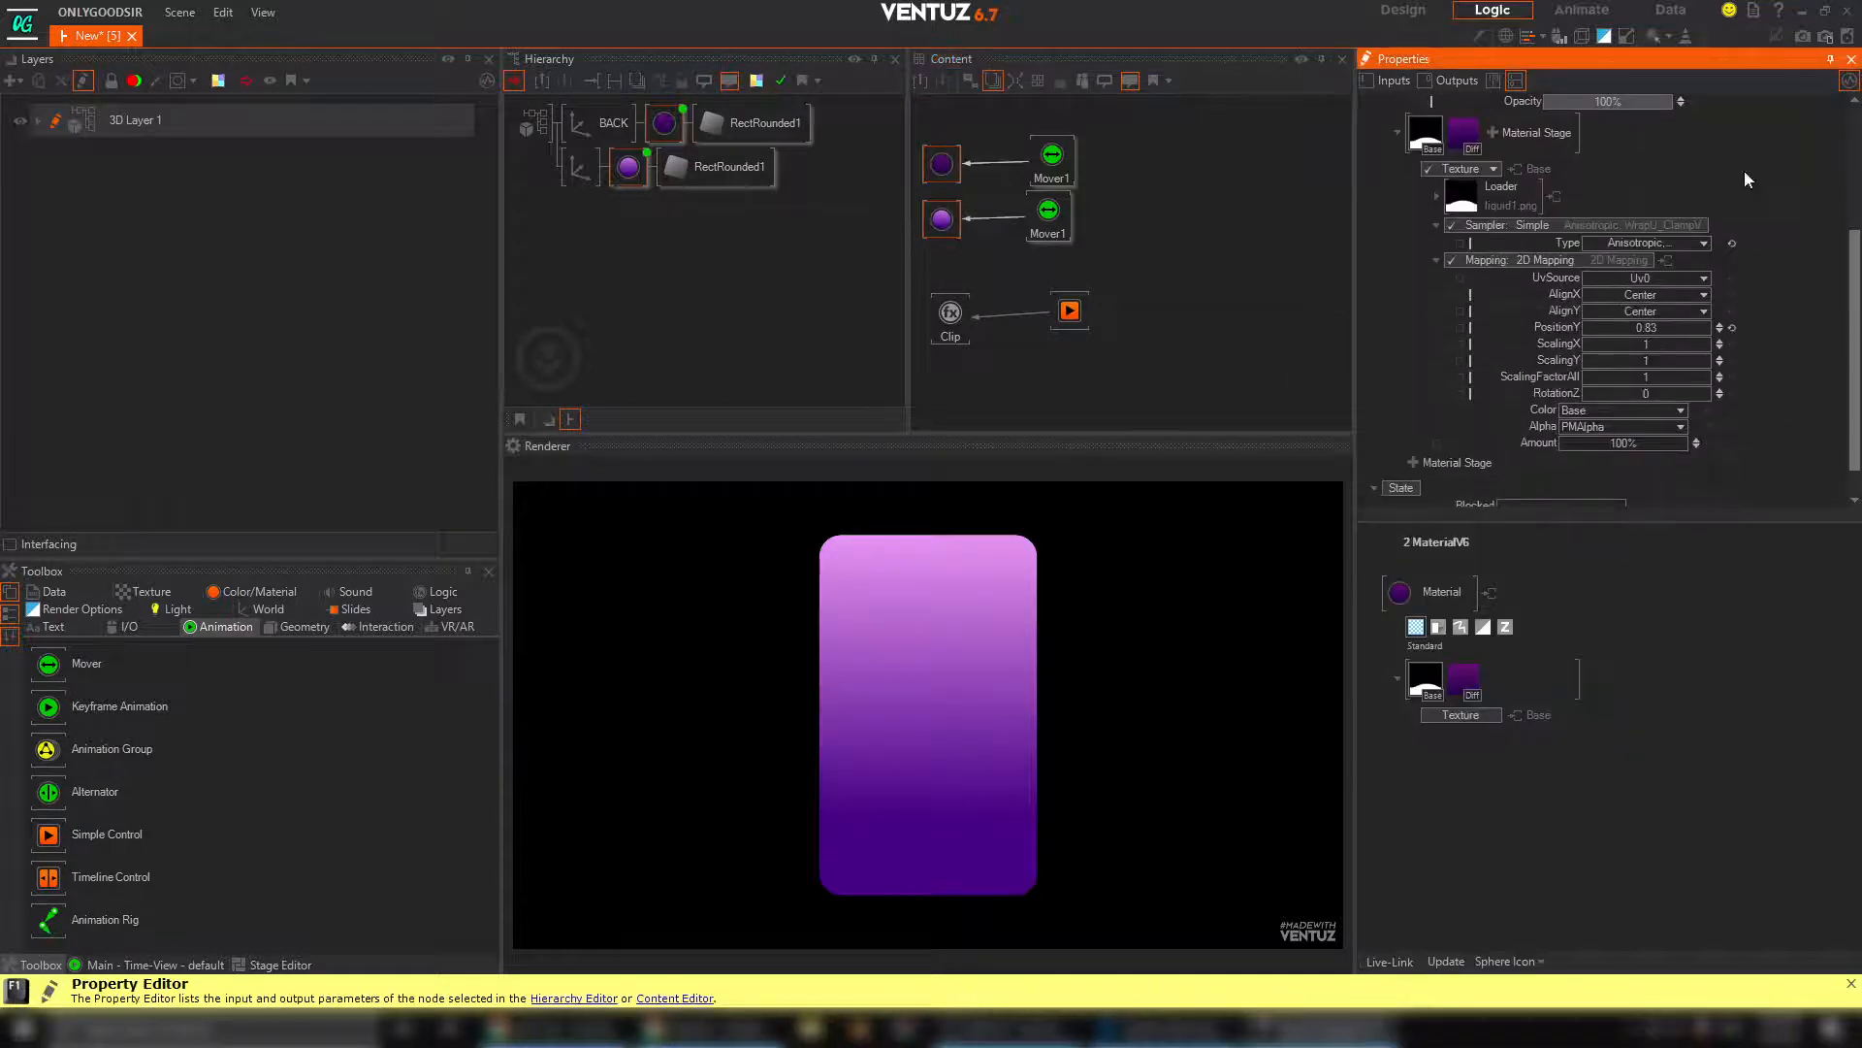
{"action": "left_click_drag", "start_coordinate": [1573, 326], "coordinate": [946, 324]}
Vary the Simple Control's Progress to test the liquid's fill level, ending at 53%
{"action": "left_click", "coordinate": [1070, 310]}
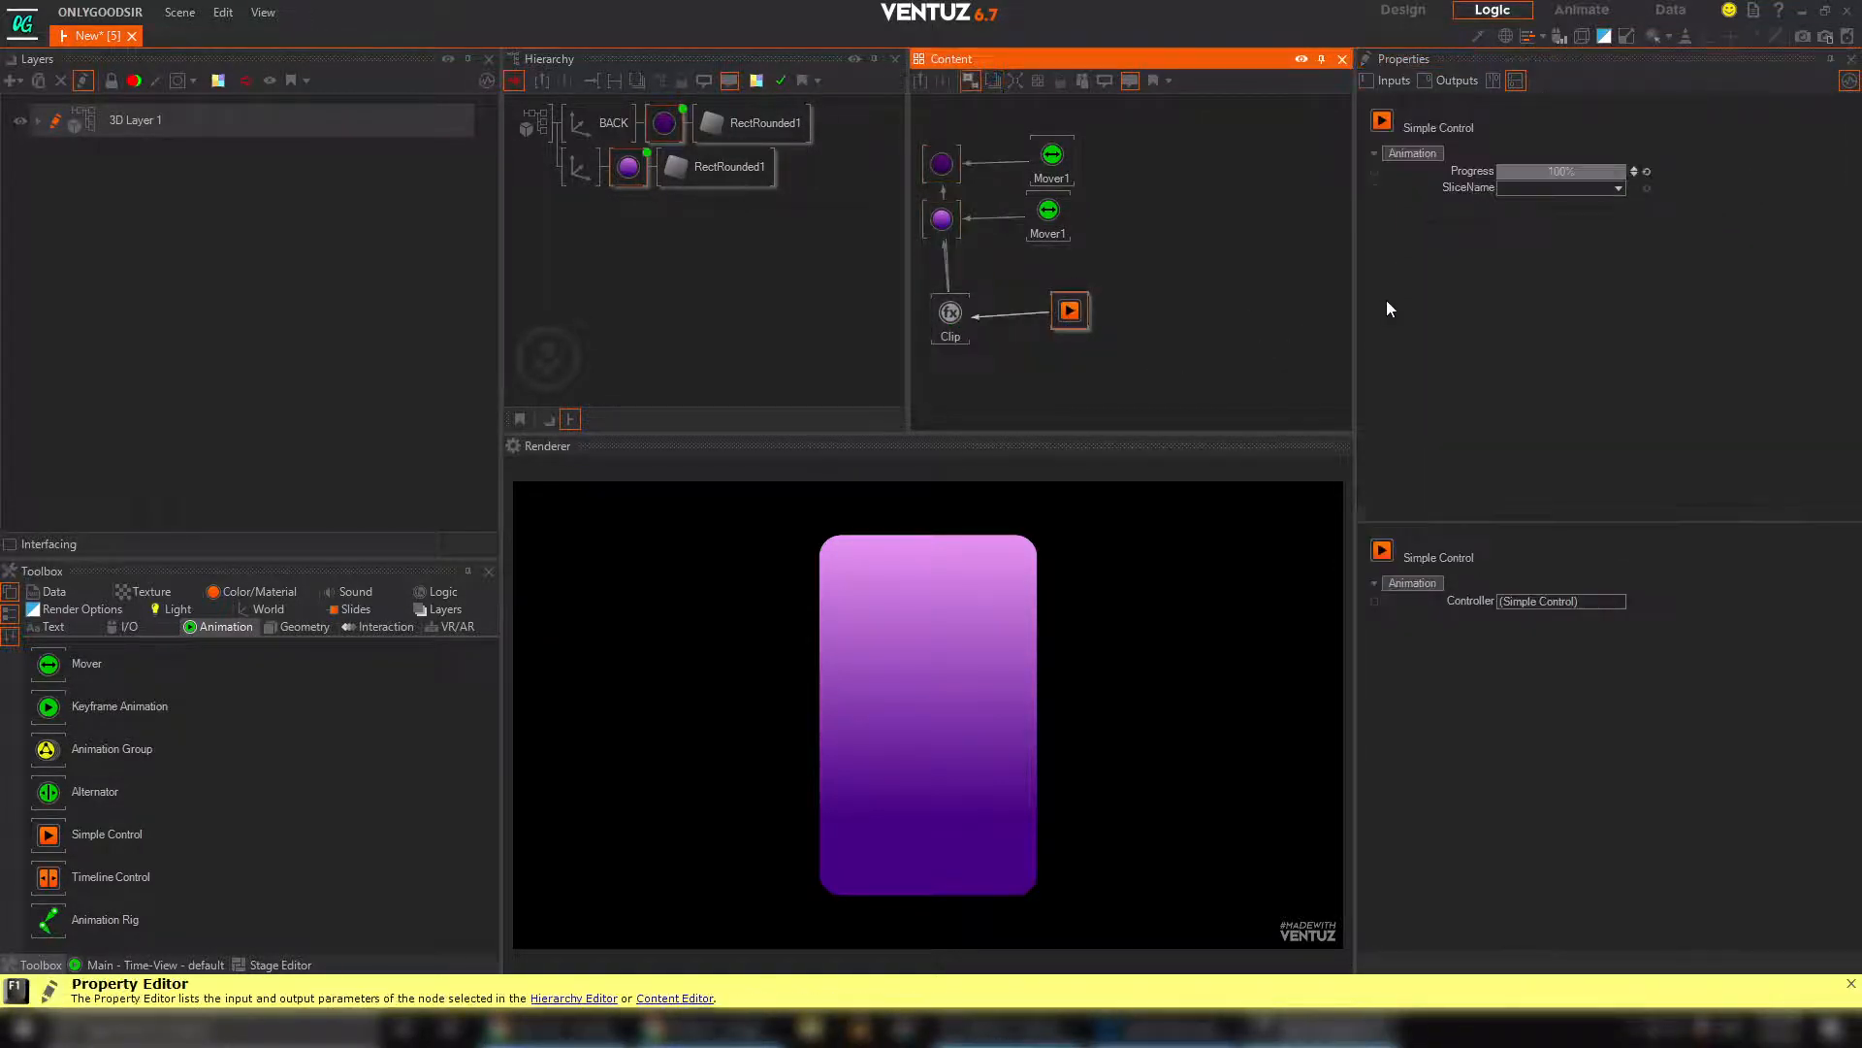
{"action": "left_click_drag", "start_coordinate": [1609, 173], "coordinate": [1557, 177]}
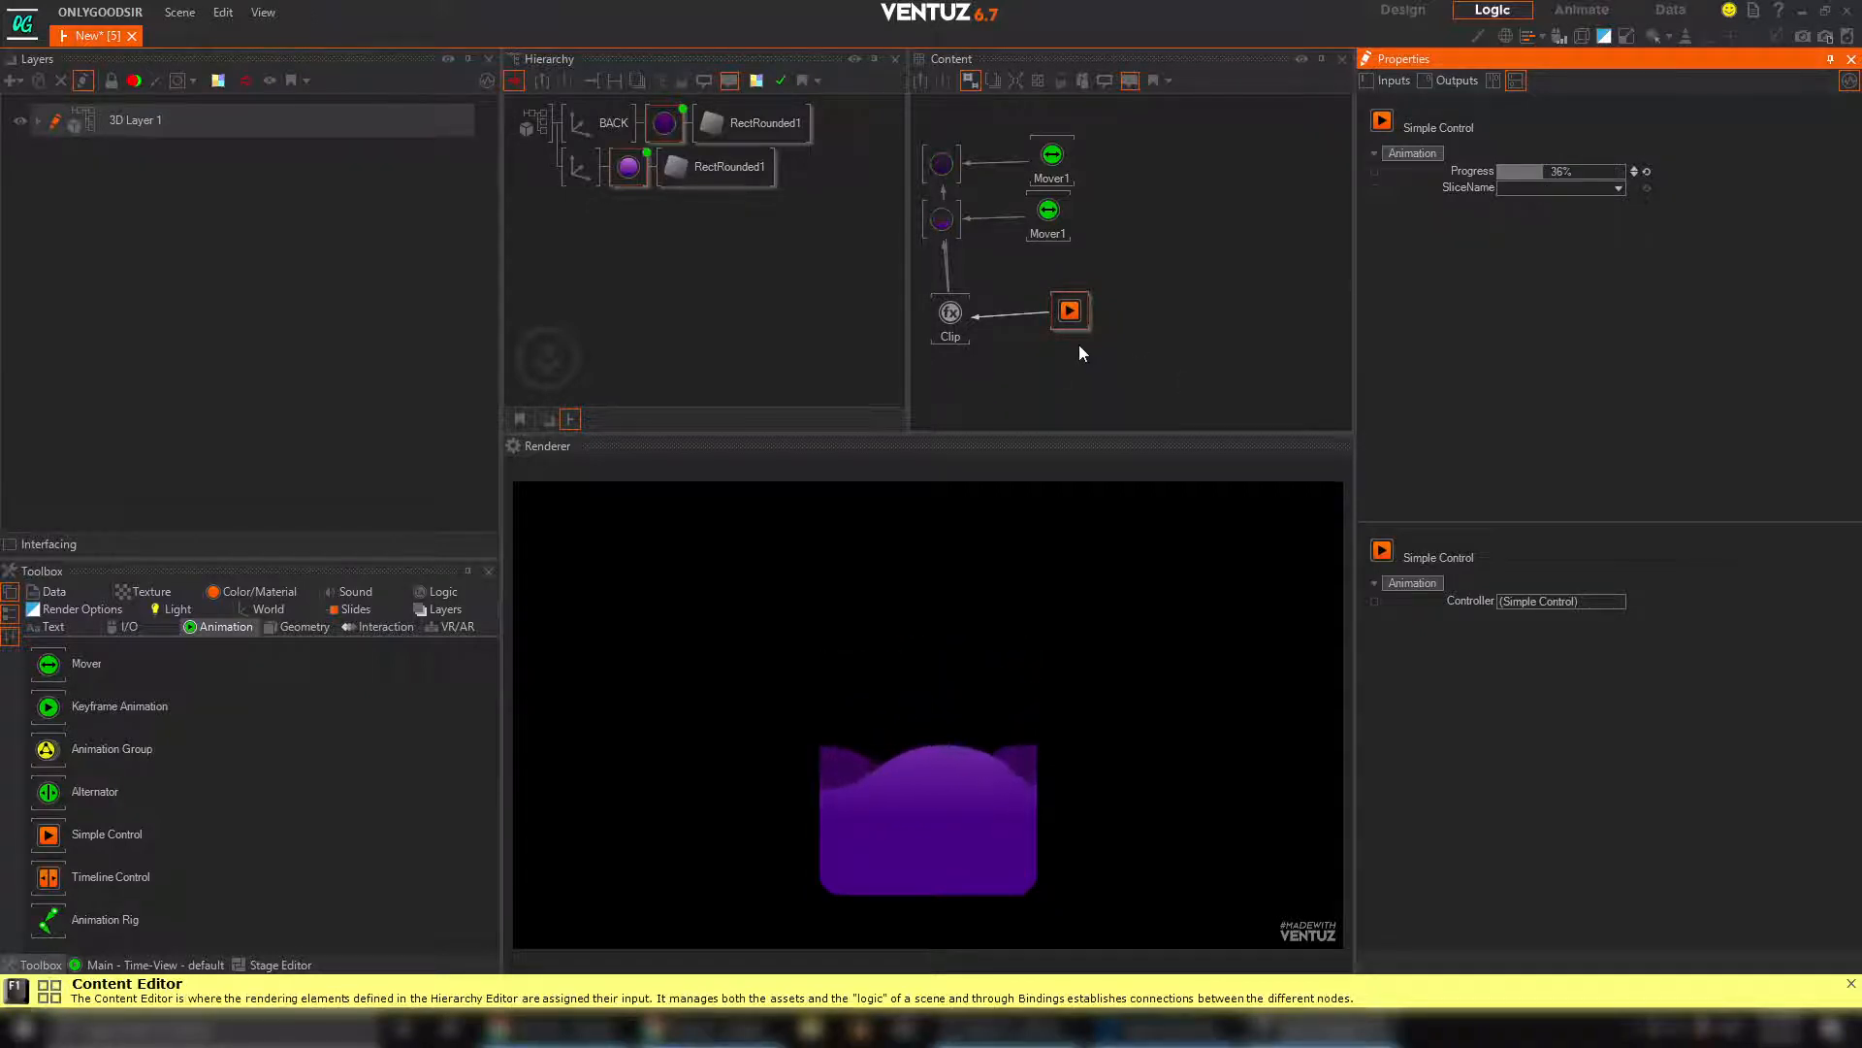
{"action": "left_click_drag", "start_coordinate": [1079, 331], "coordinate": [1072, 336]}
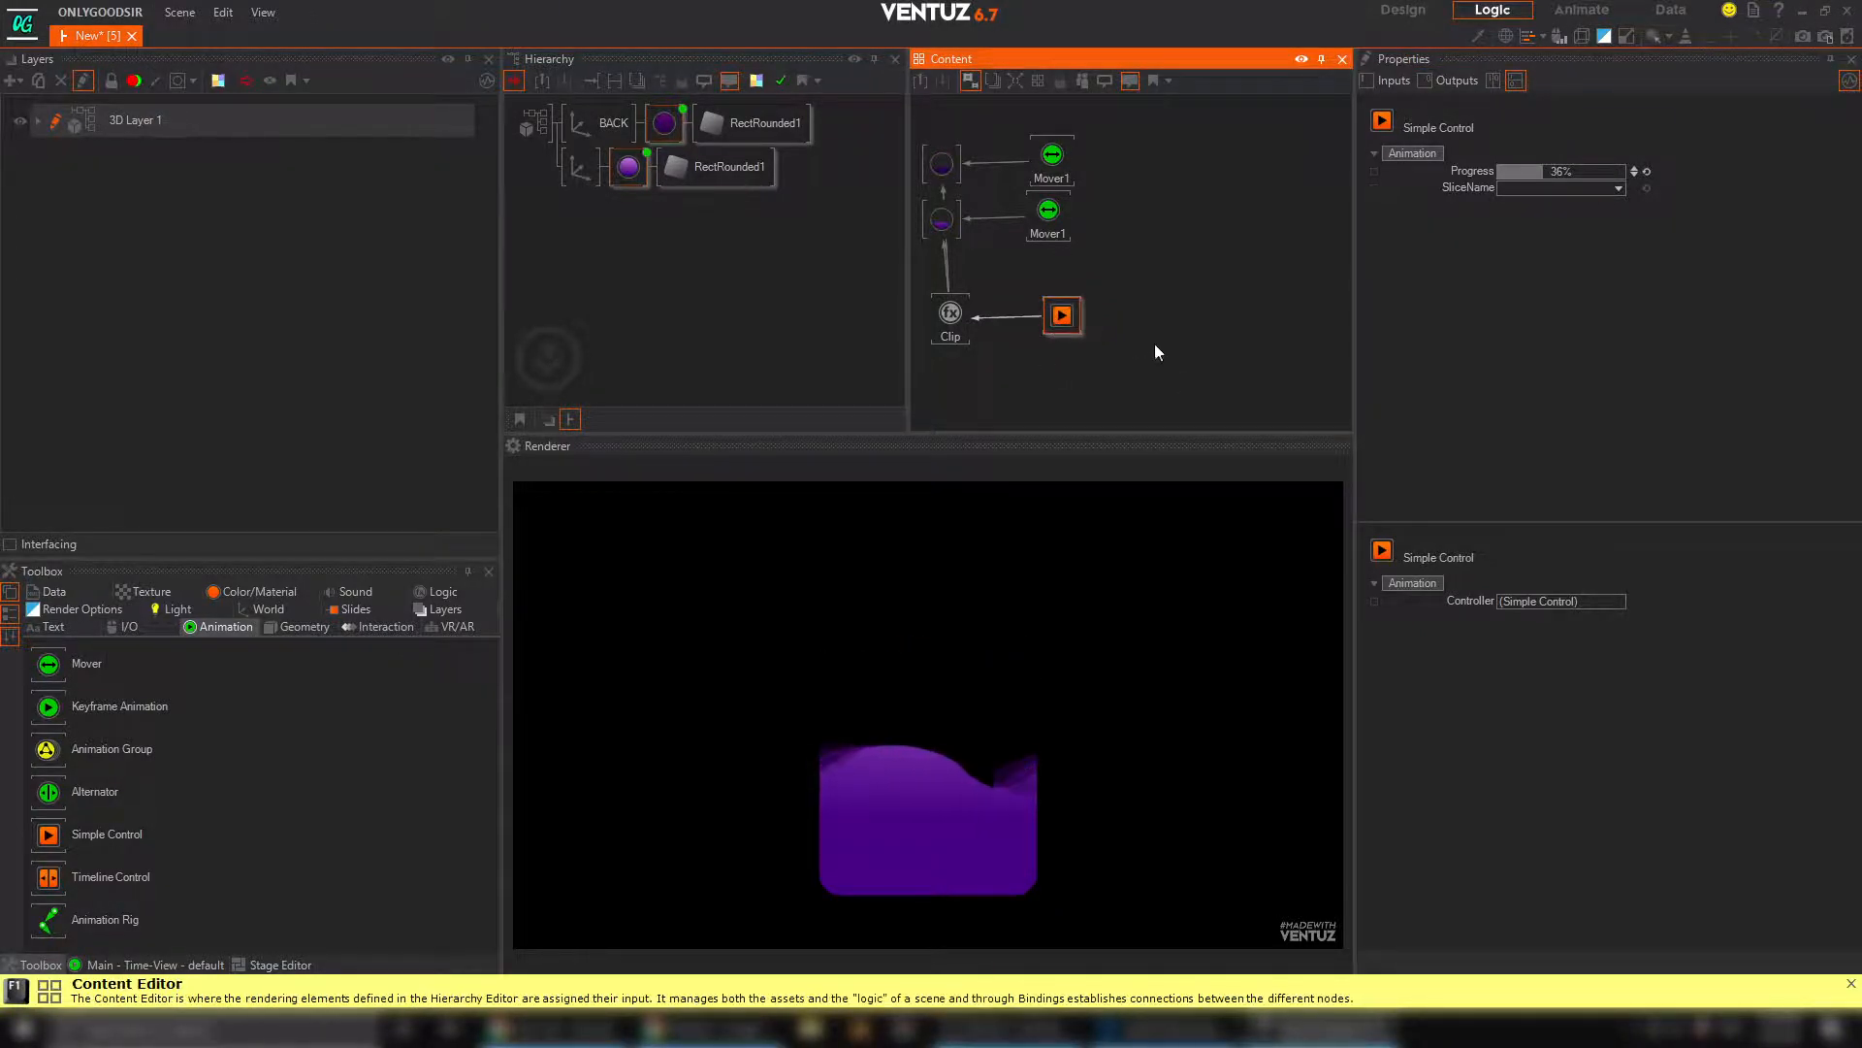
{"action": "left_click_drag", "start_coordinate": [1548, 176], "coordinate": [1533, 225]}
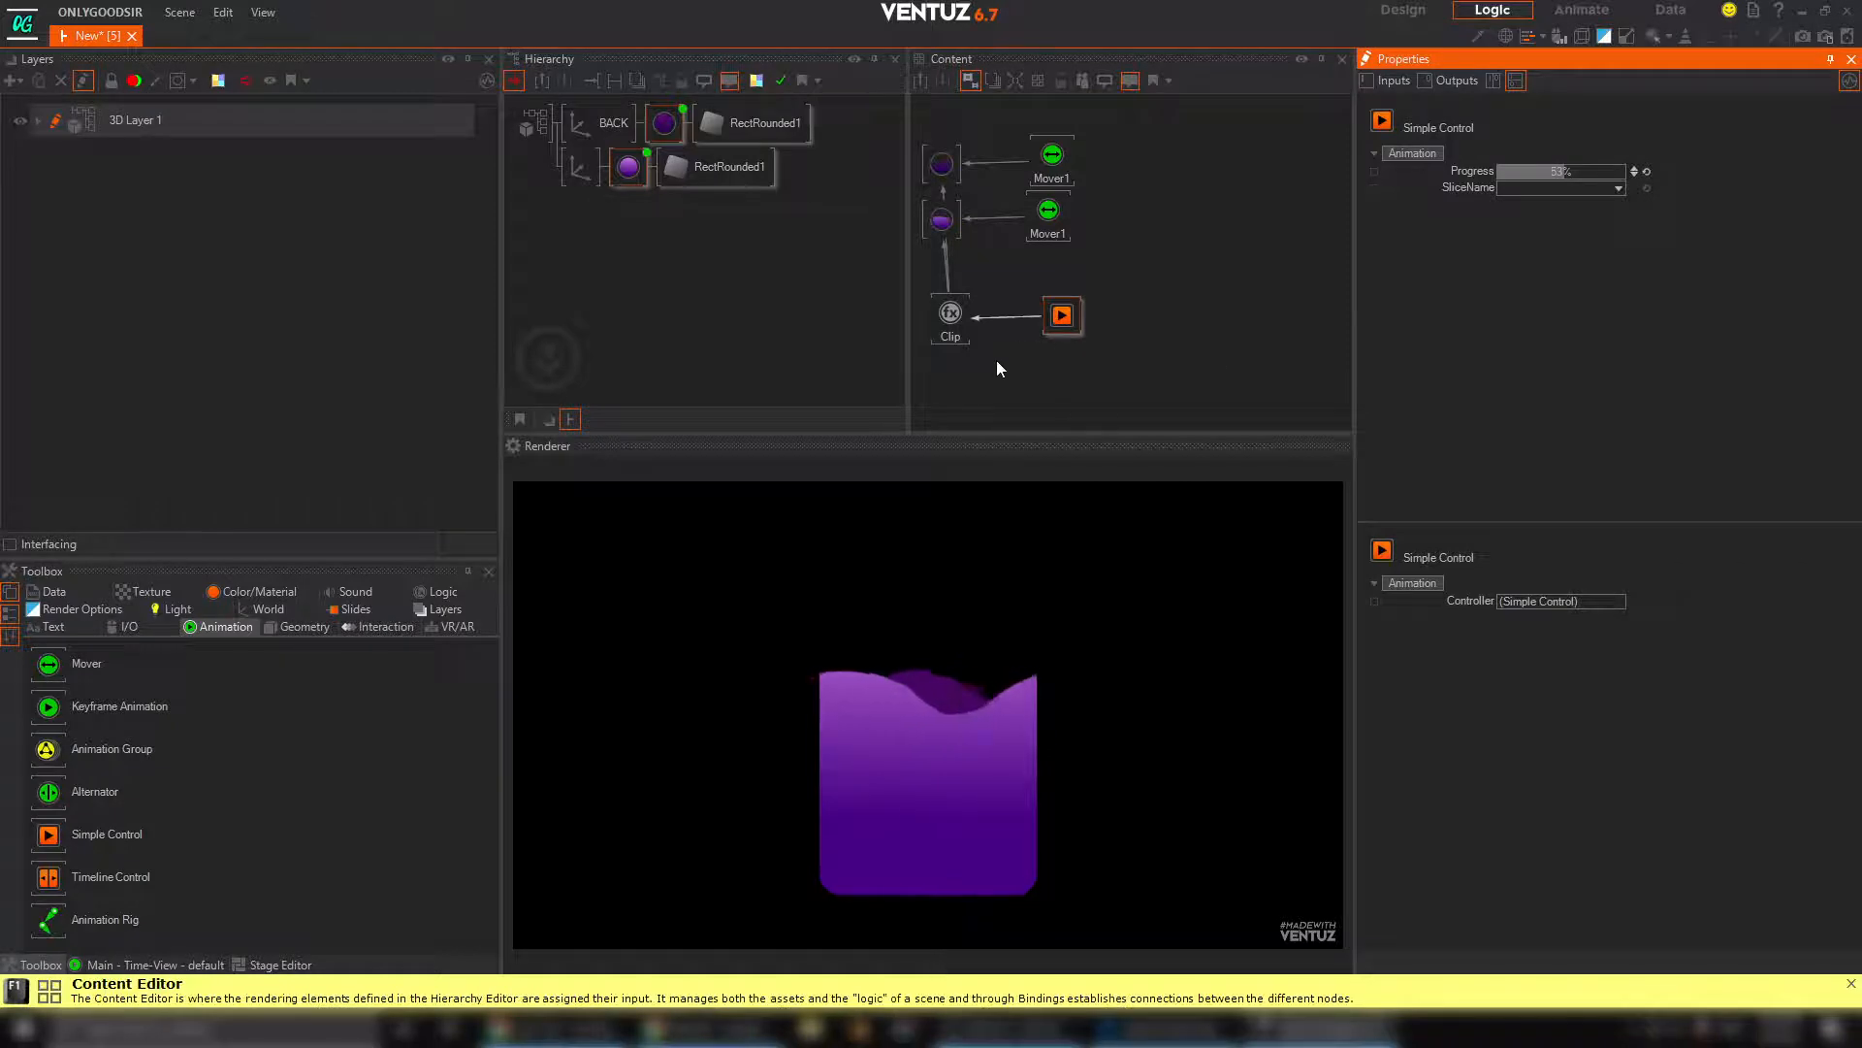
Align the Clip and Simple Control nodes in the Content Editor and set the Progress to 100%
{"action": "left_click", "coordinate": [953, 316]}
{"action": "left_click_drag", "start_coordinate": [950, 312], "coordinate": [947, 306]}
{"action": "left_click", "coordinate": [1126, 365]}
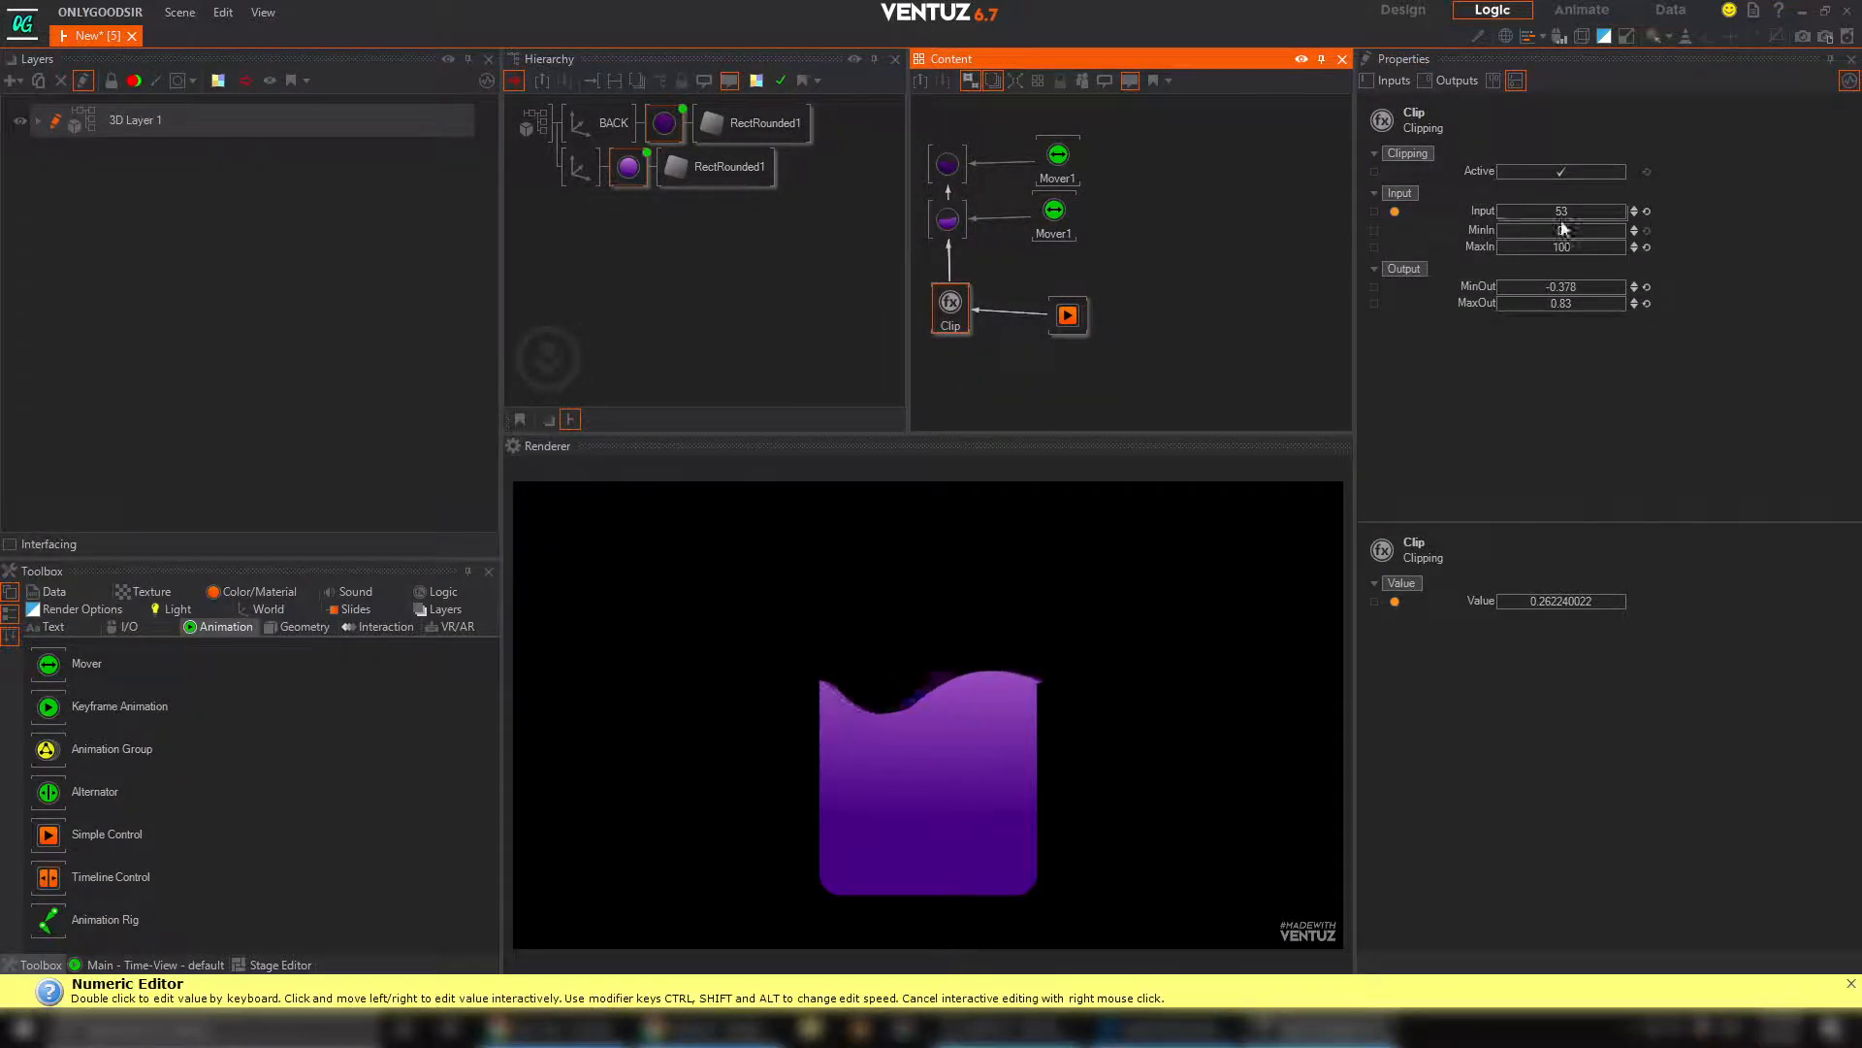
{"action": "left_click", "coordinate": [1068, 315]}
{"action": "left_click_drag", "start_coordinate": [1068, 315], "coordinate": [1053, 308]}
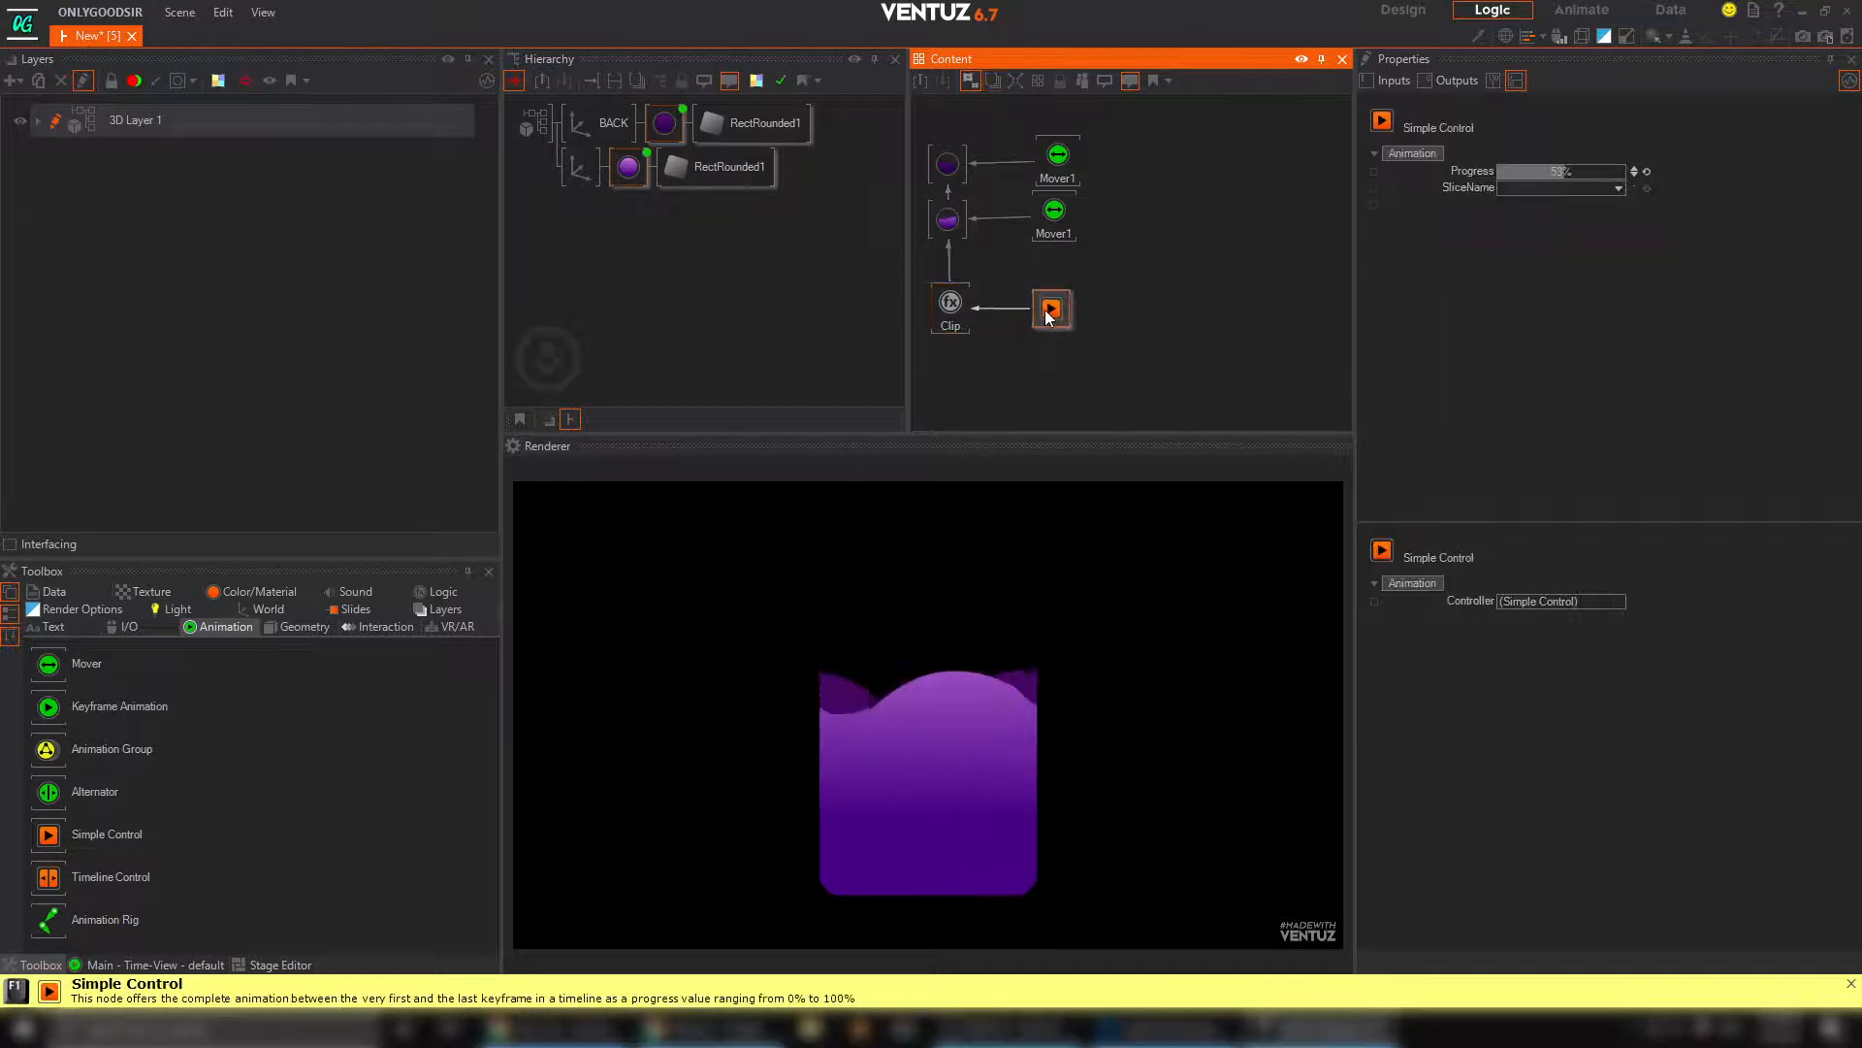
{"action": "left_click_drag", "start_coordinate": [1552, 172], "coordinate": [1629, 173]}
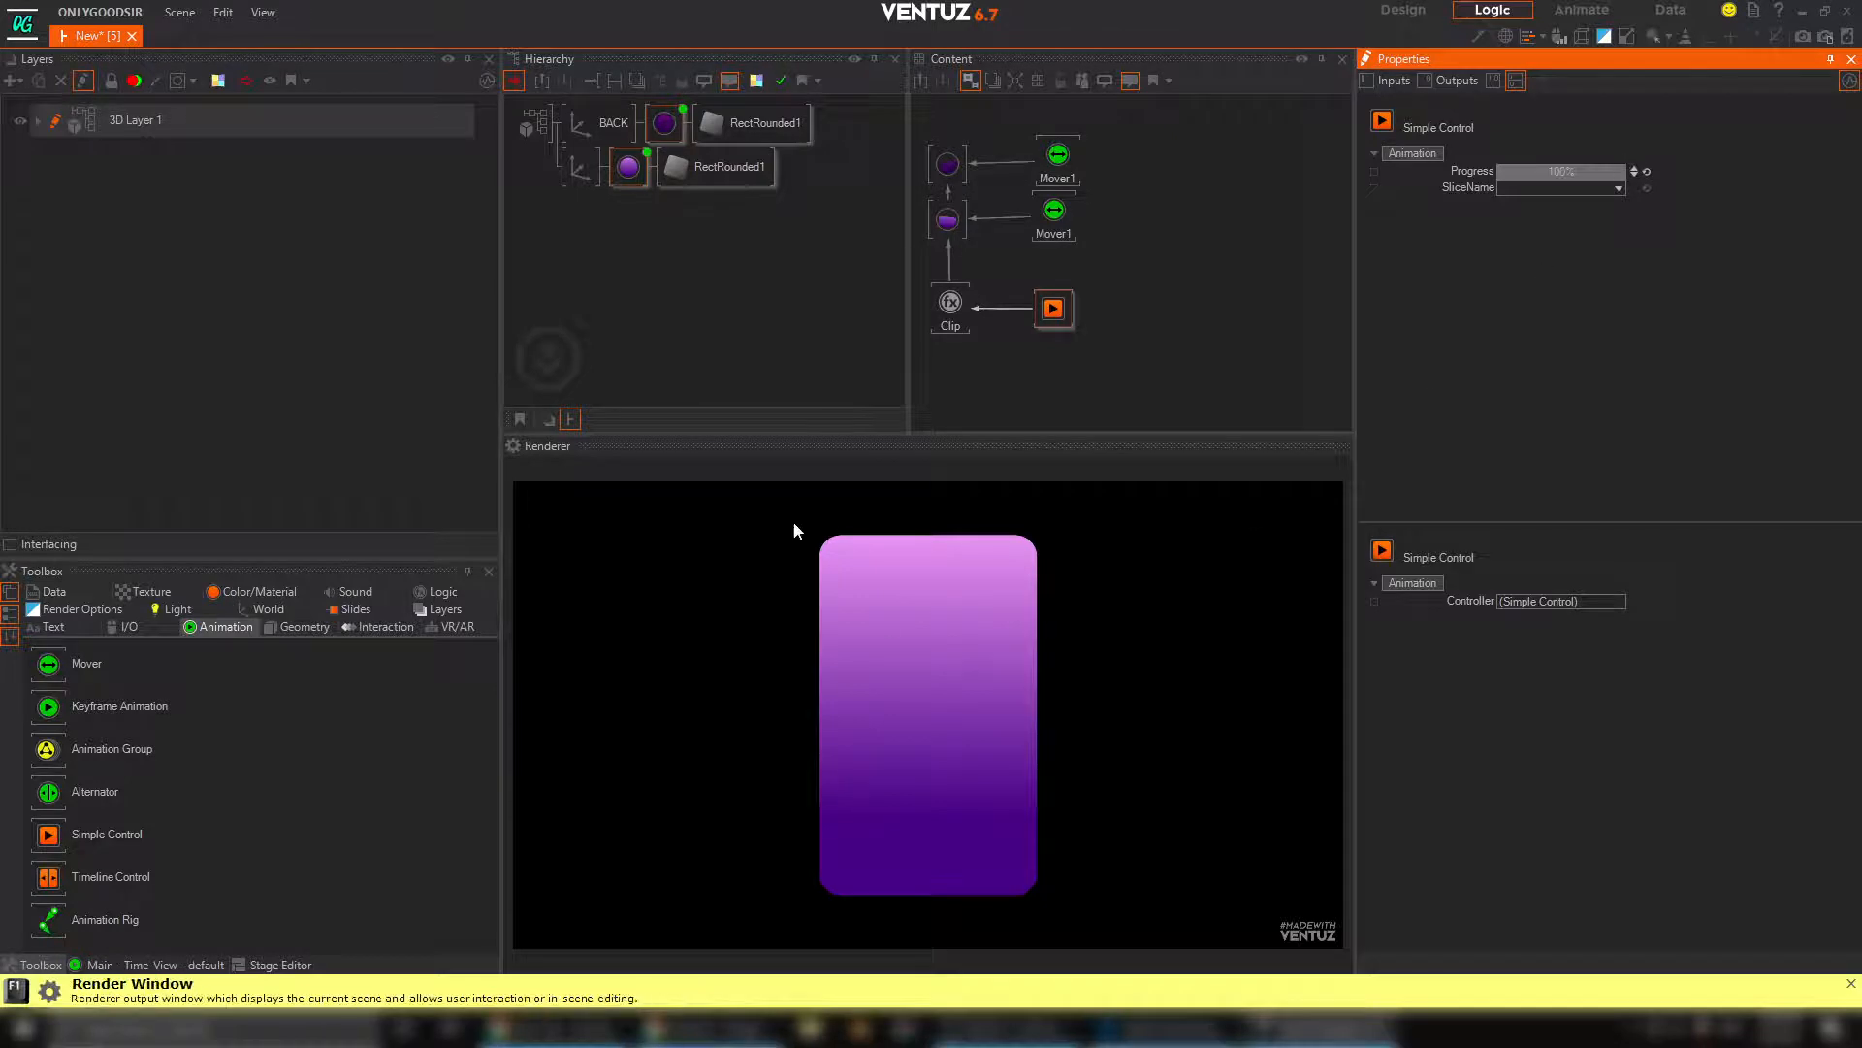
Add a new Axis below the two liquid branches in the hierarchy and attach a Rounded Rectangle to it
{"action": "left_click", "coordinate": [625, 242]}
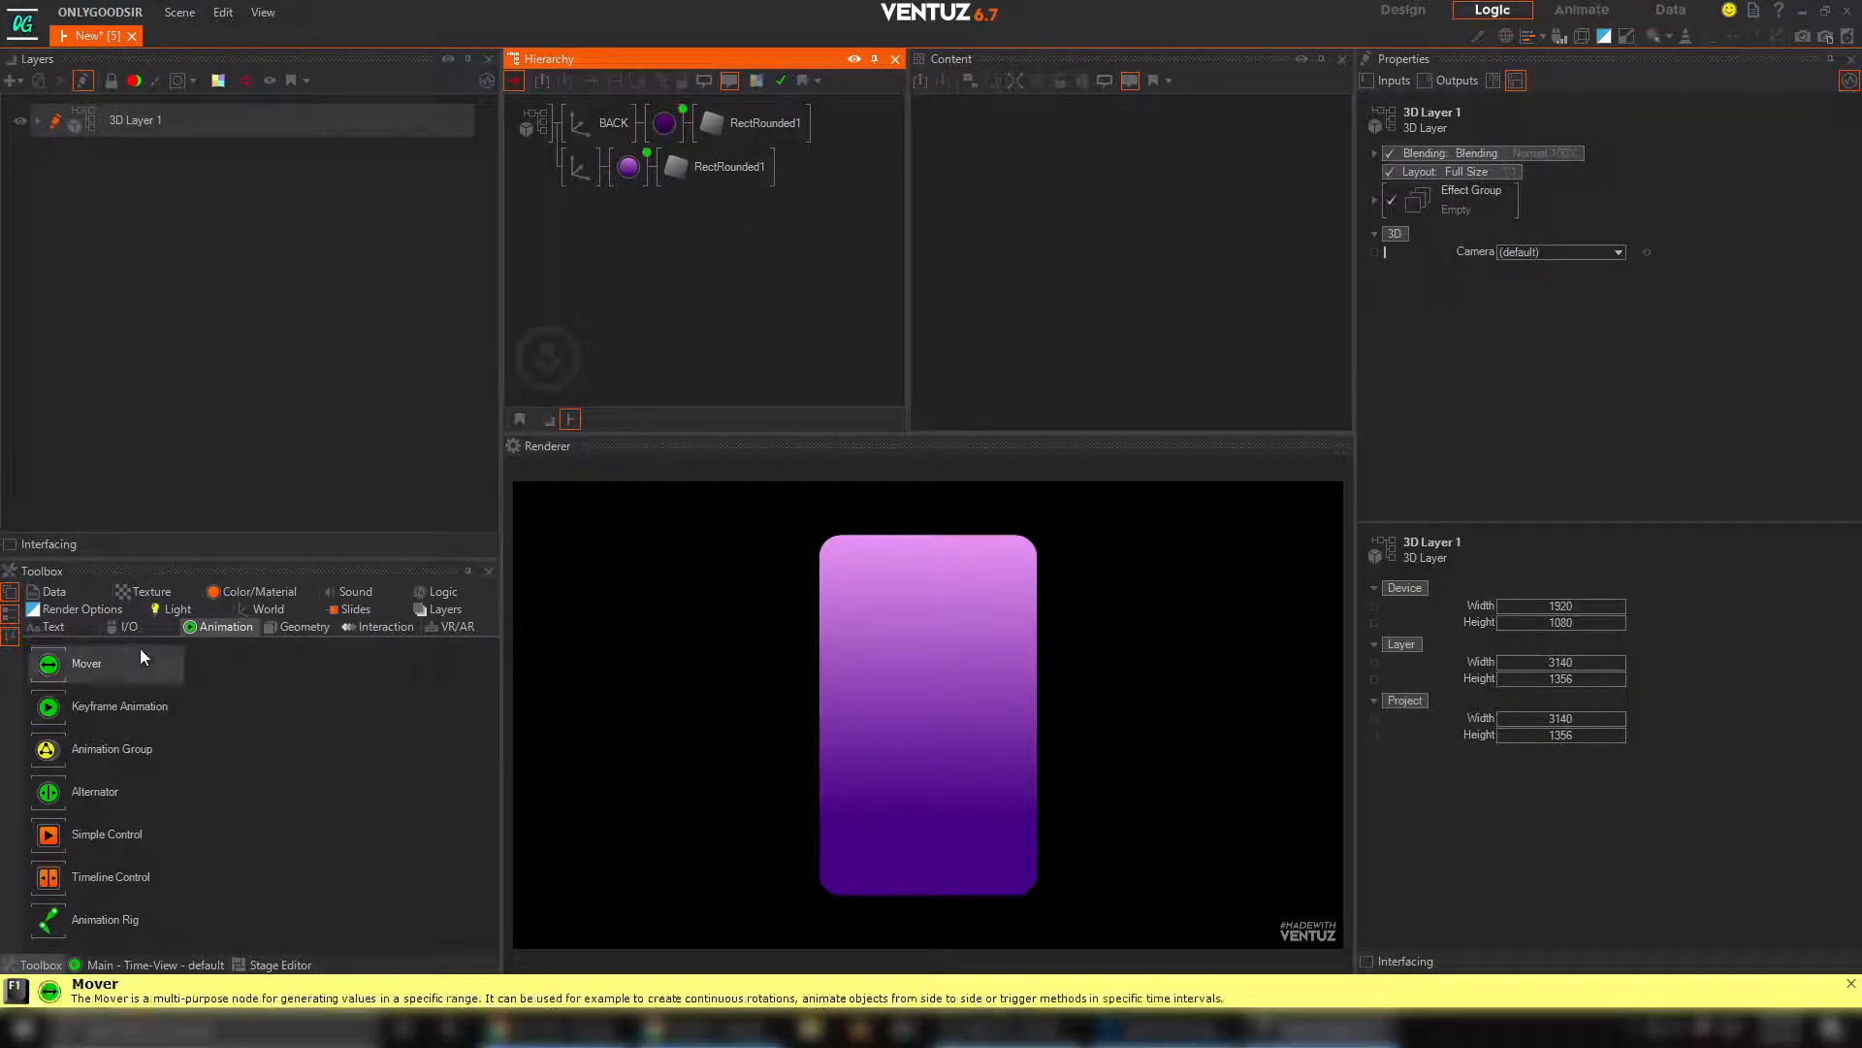
{"action": "left_click", "coordinate": [264, 608]}
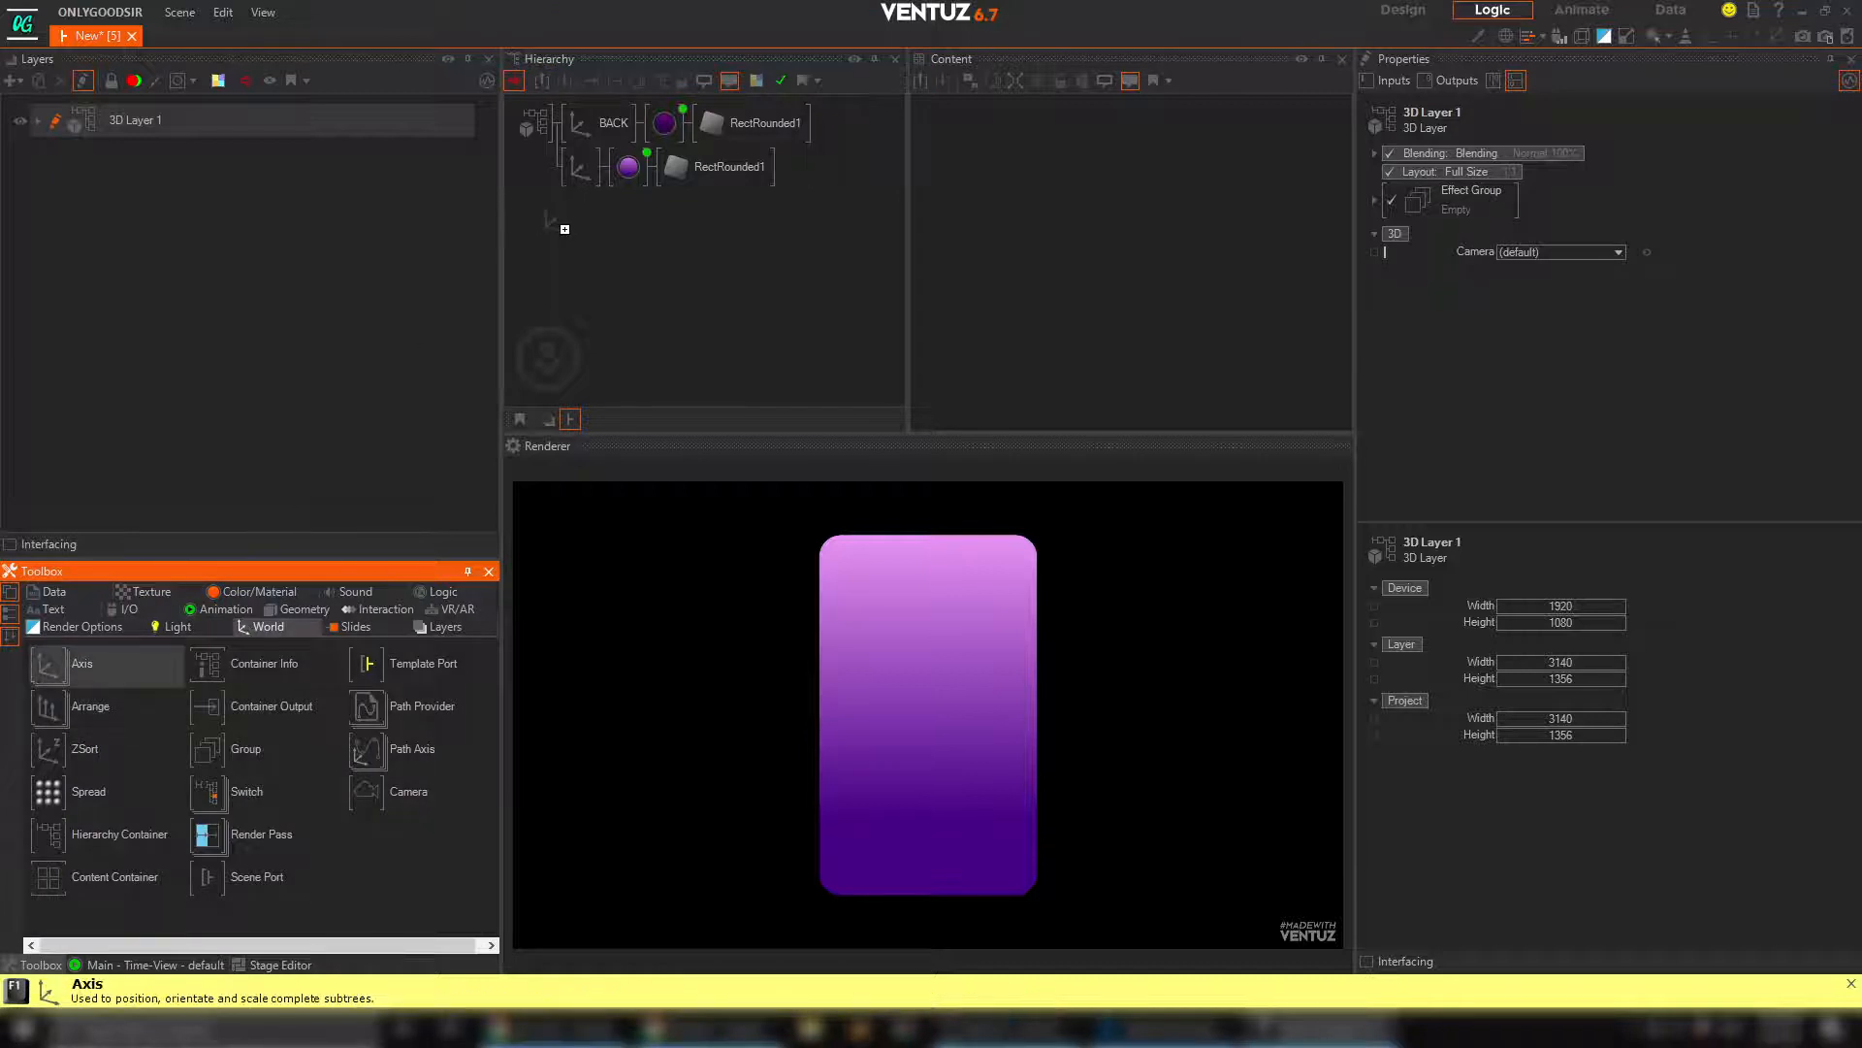
{"action": "left_click_drag", "start_coordinate": [580, 183], "coordinate": [581, 210]}
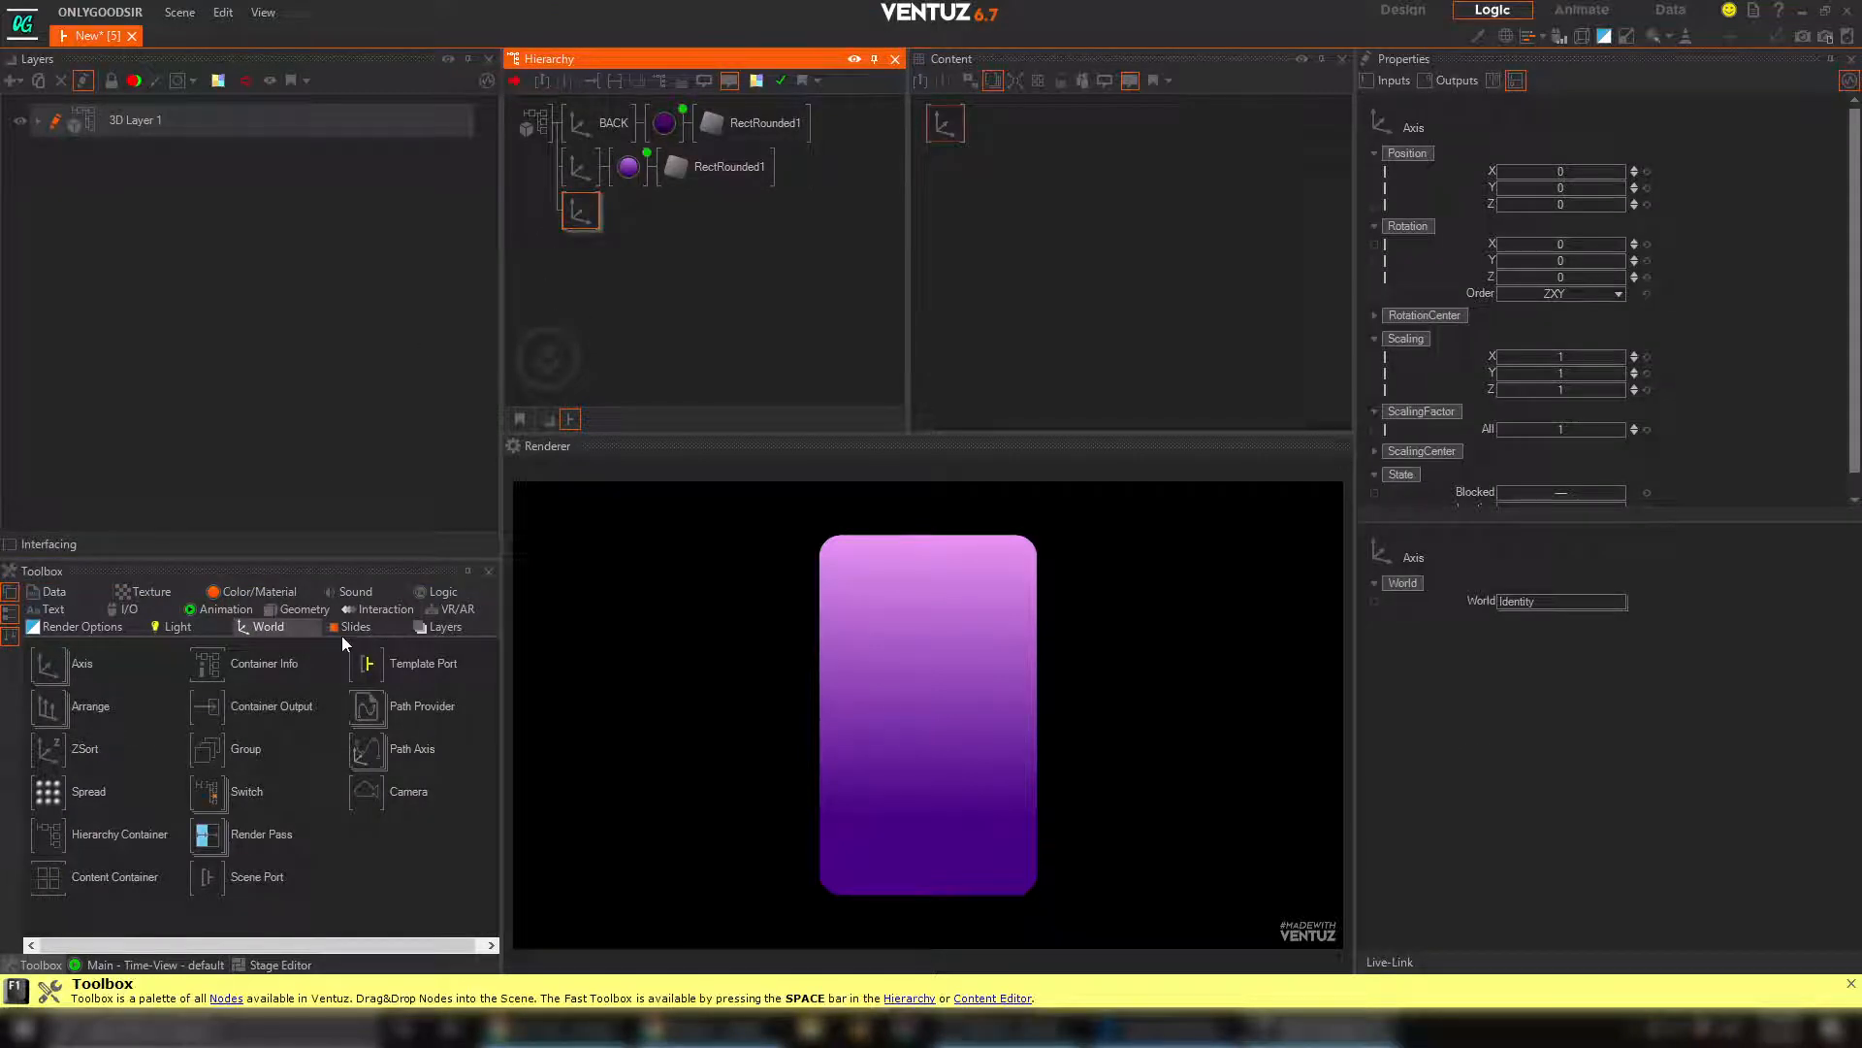
{"action": "left_click", "coordinate": [275, 609]}
{"action": "left_click_drag", "start_coordinate": [49, 706], "coordinate": [54, 717]}
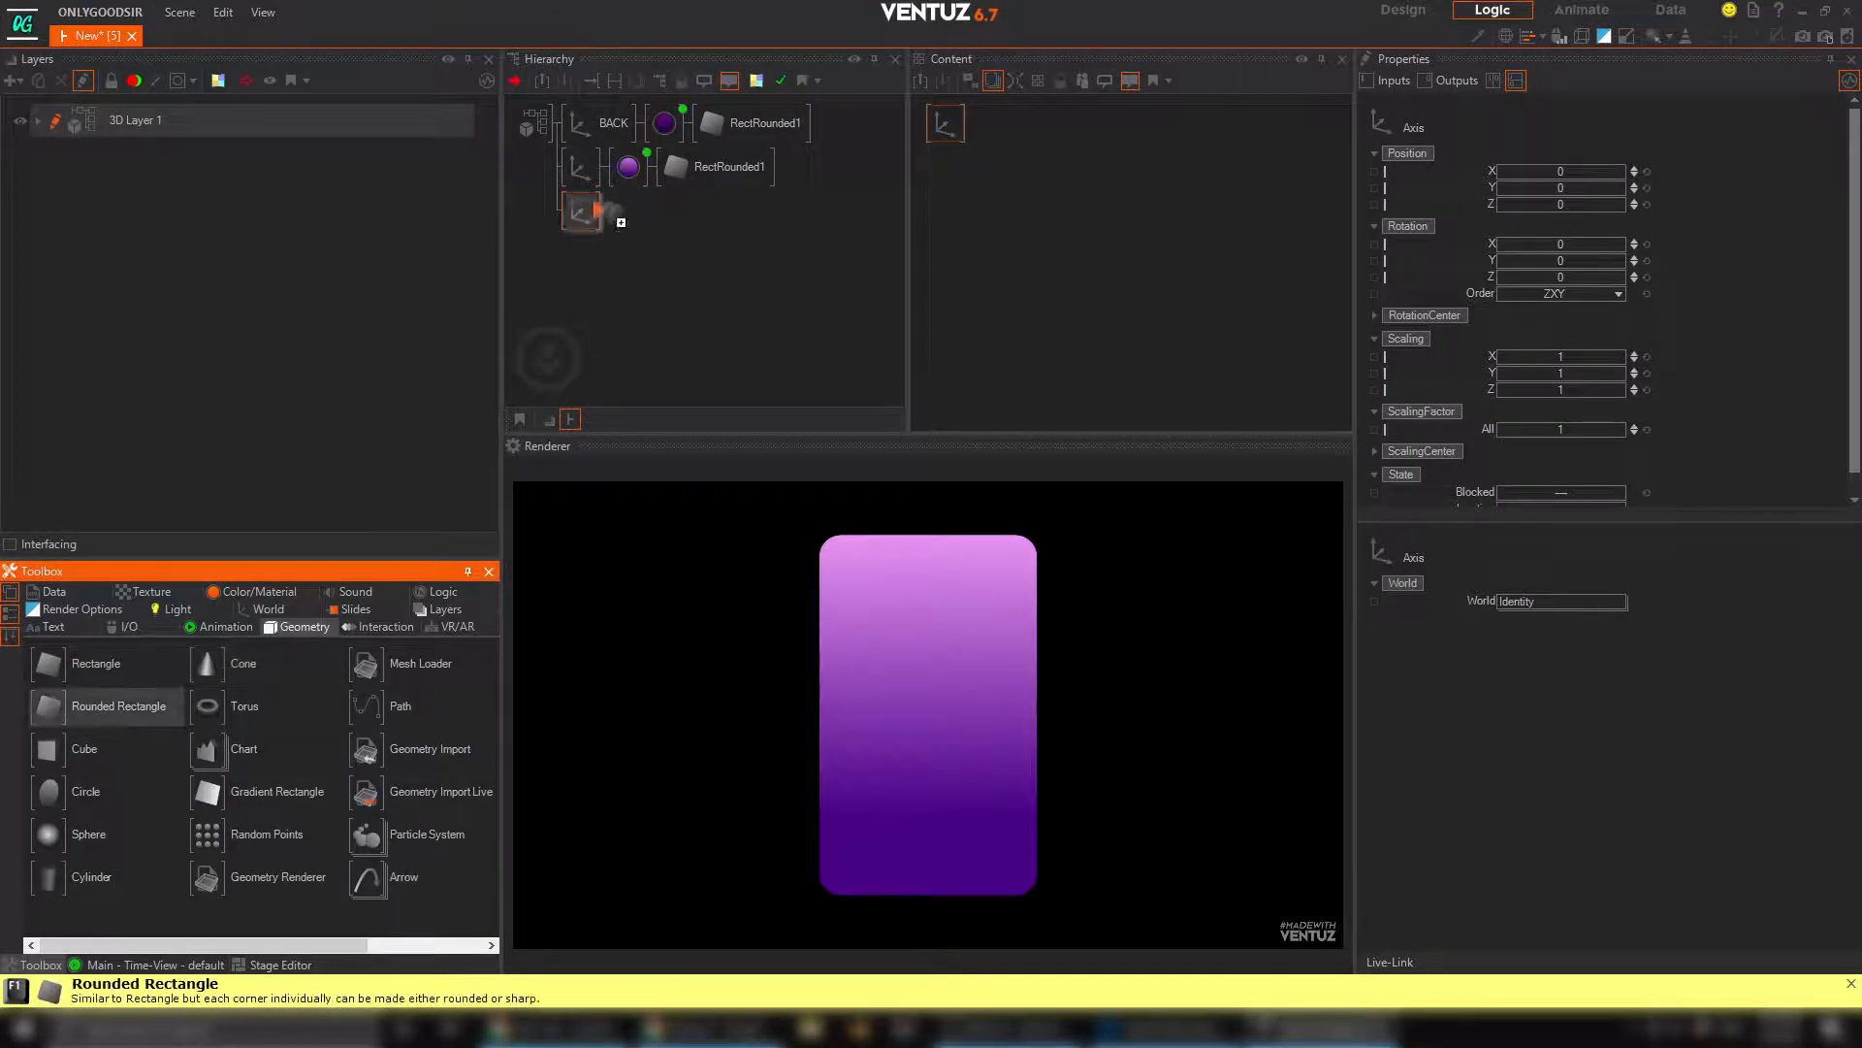
{"action": "left_click_drag", "start_coordinate": [609, 213], "coordinate": [580, 211]}
Set the new axis's Position Z to -0.02, and its rounded rectangle's SizeY to 6.79 and RoundedSize to 1.355
{"action": "left_click", "coordinate": [580, 209]}
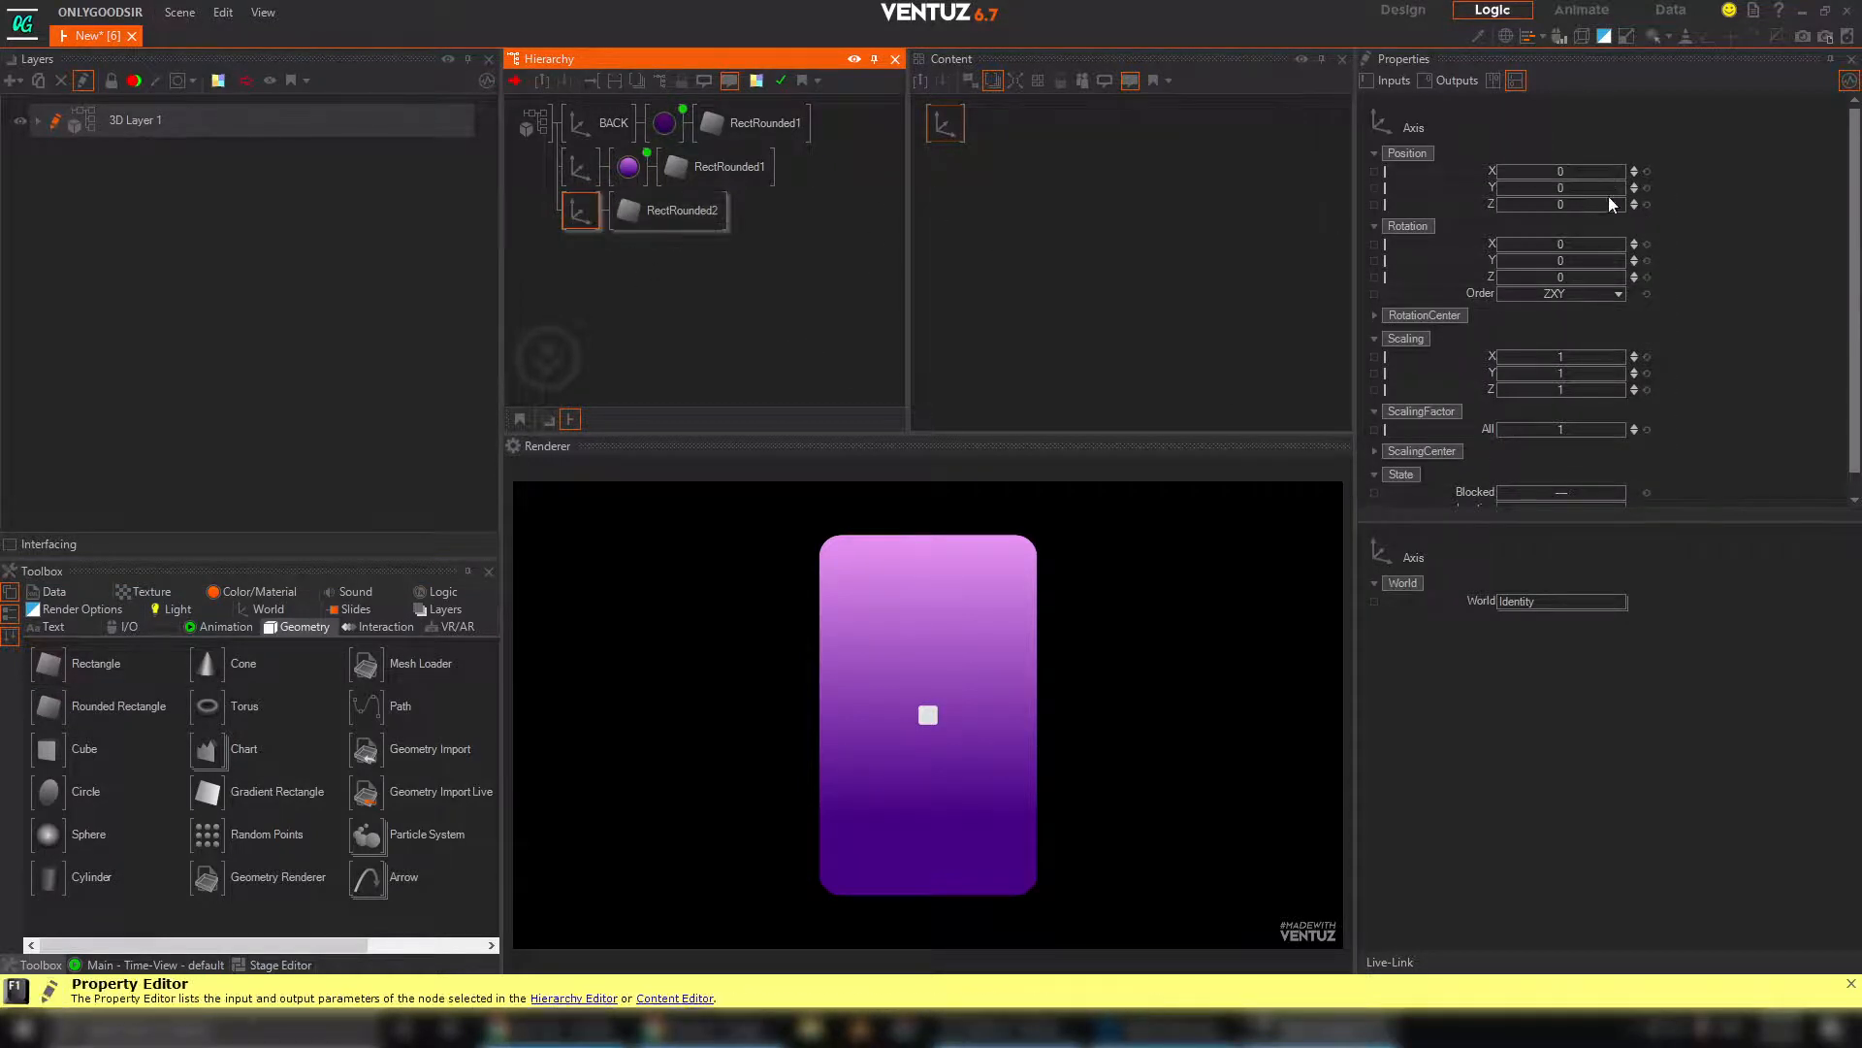
{"action": "left_click", "coordinate": [1633, 209]}
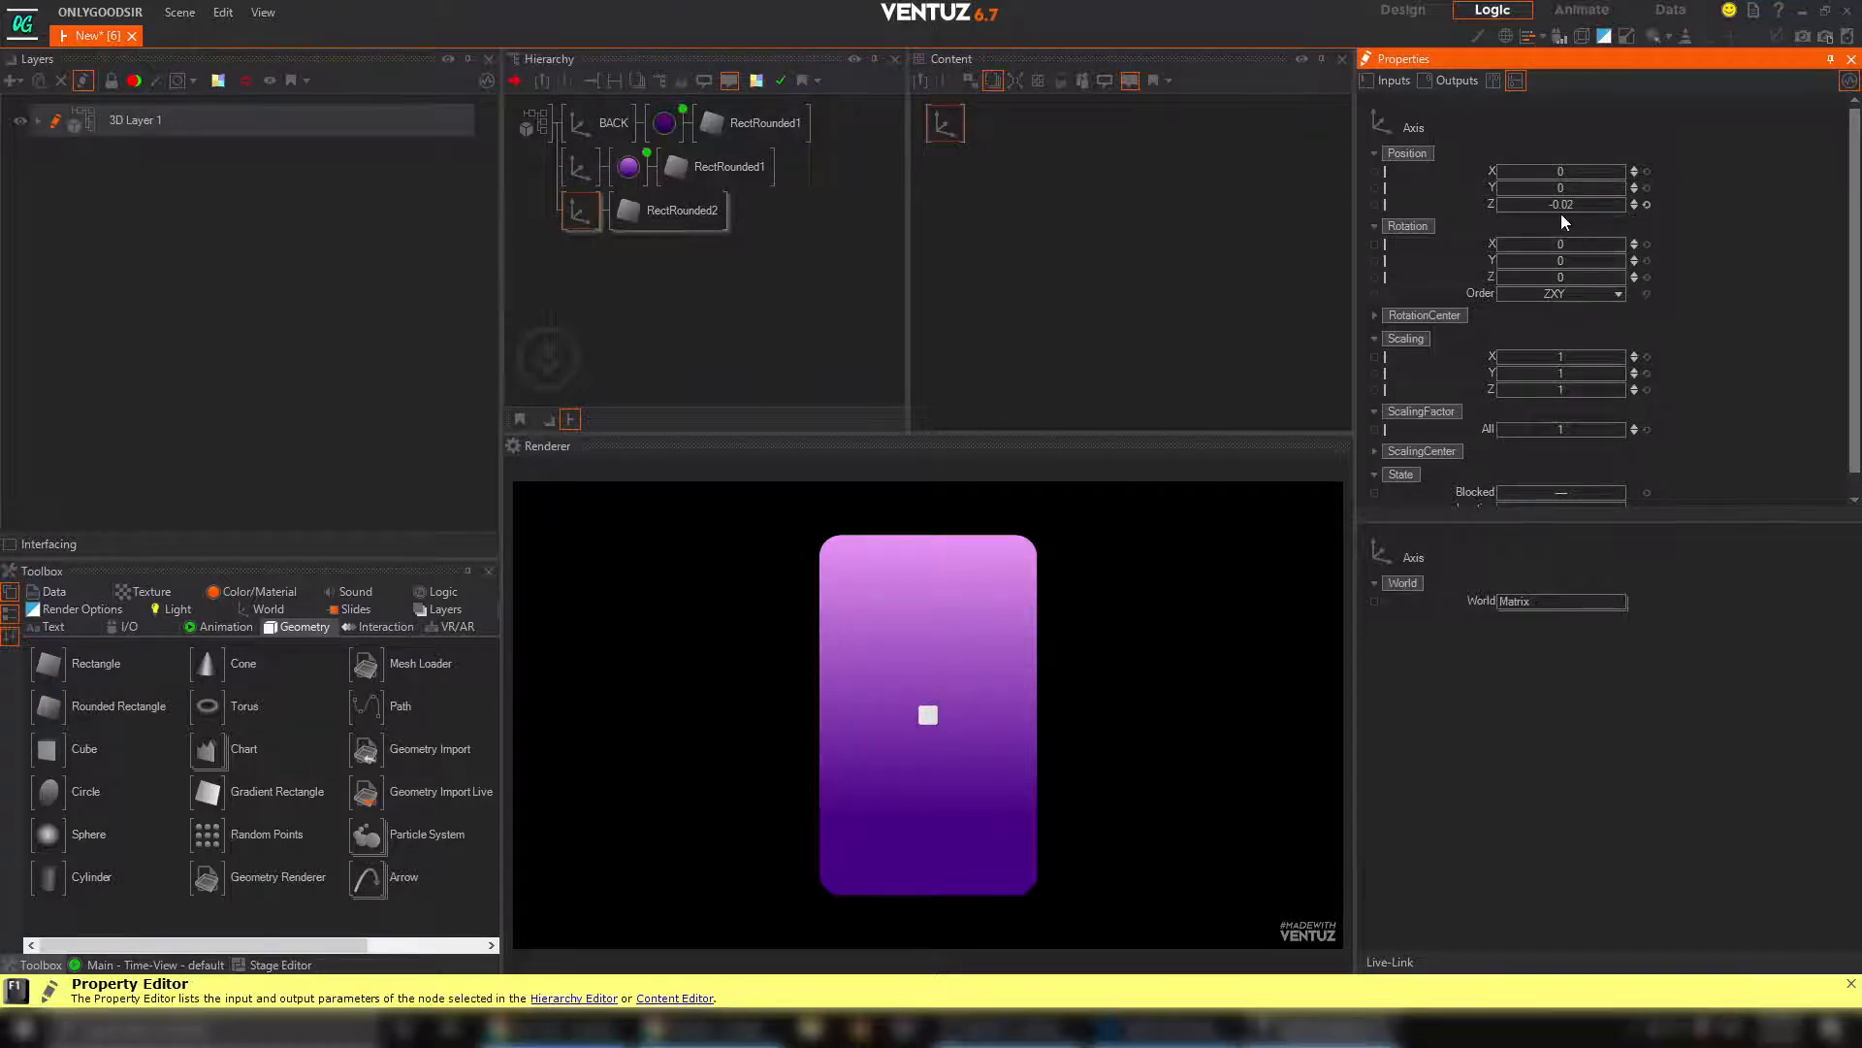
{"action": "left_click", "coordinate": [682, 211]}
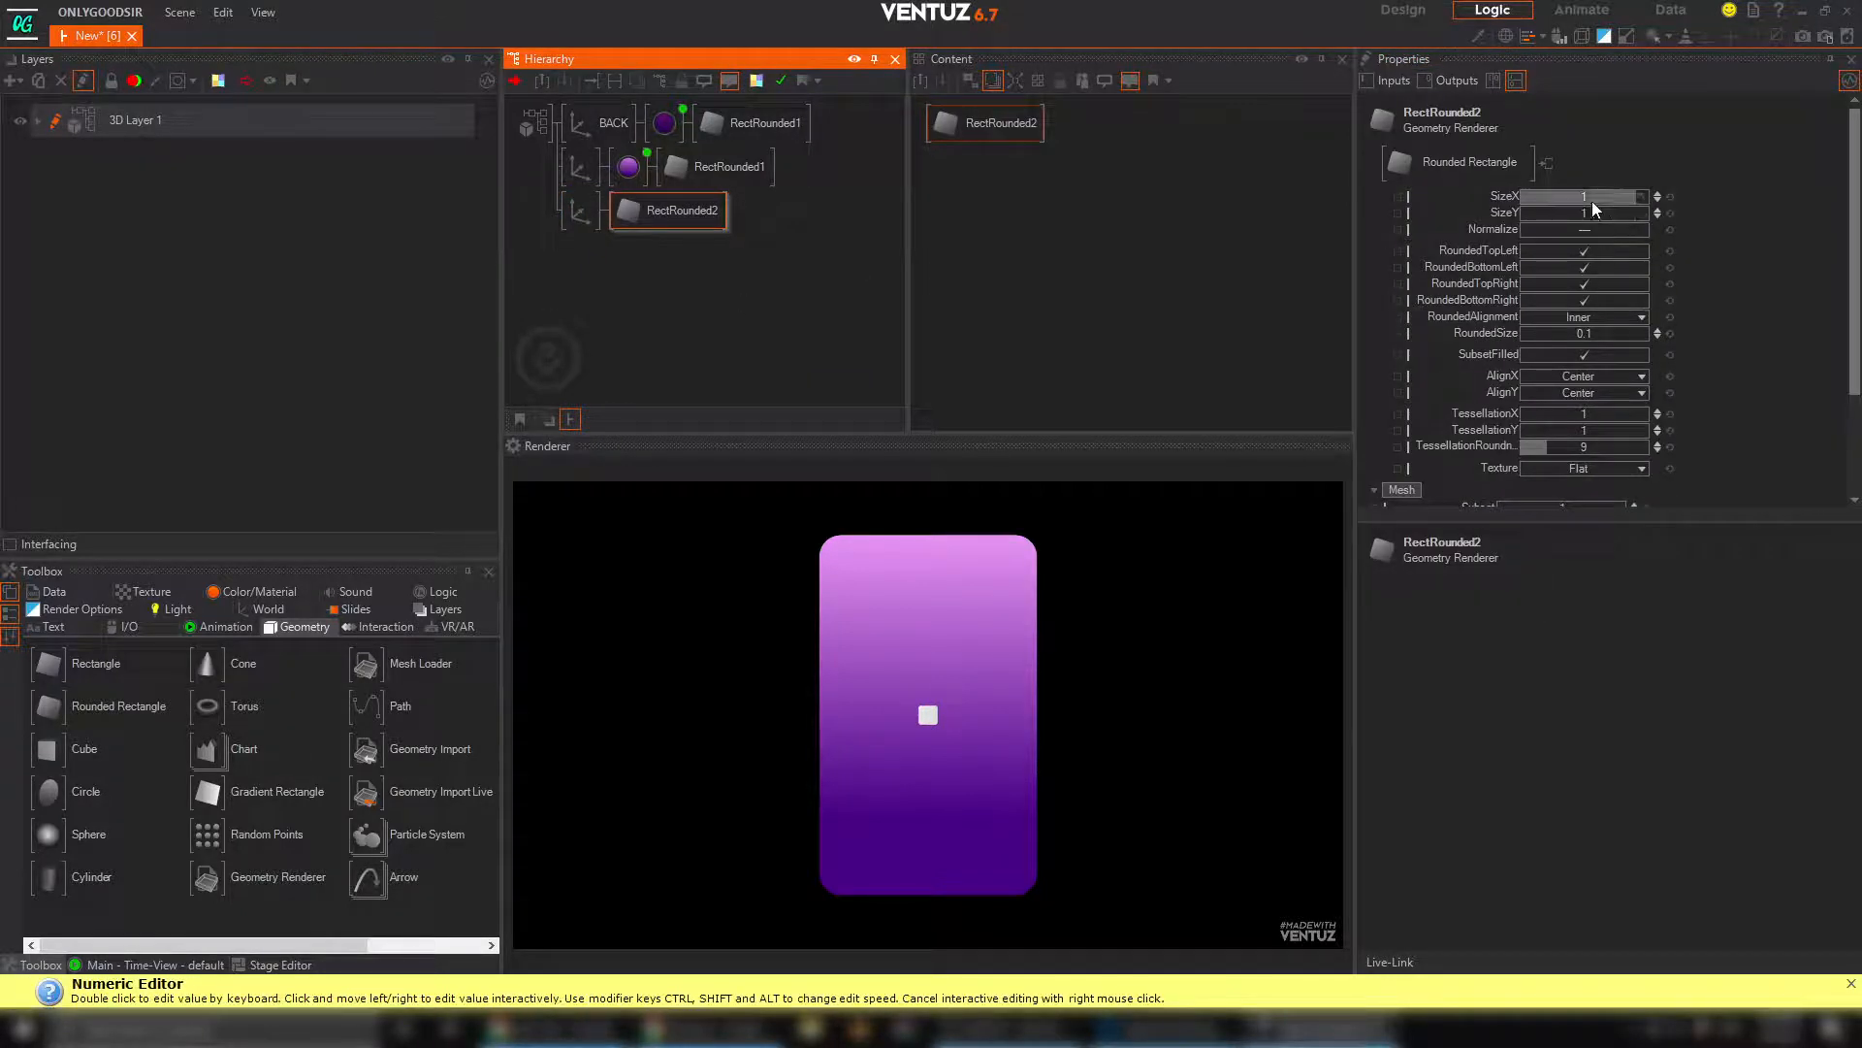
{"action": "left_click_drag", "start_coordinate": [1592, 213], "coordinate": [1646, 212]}
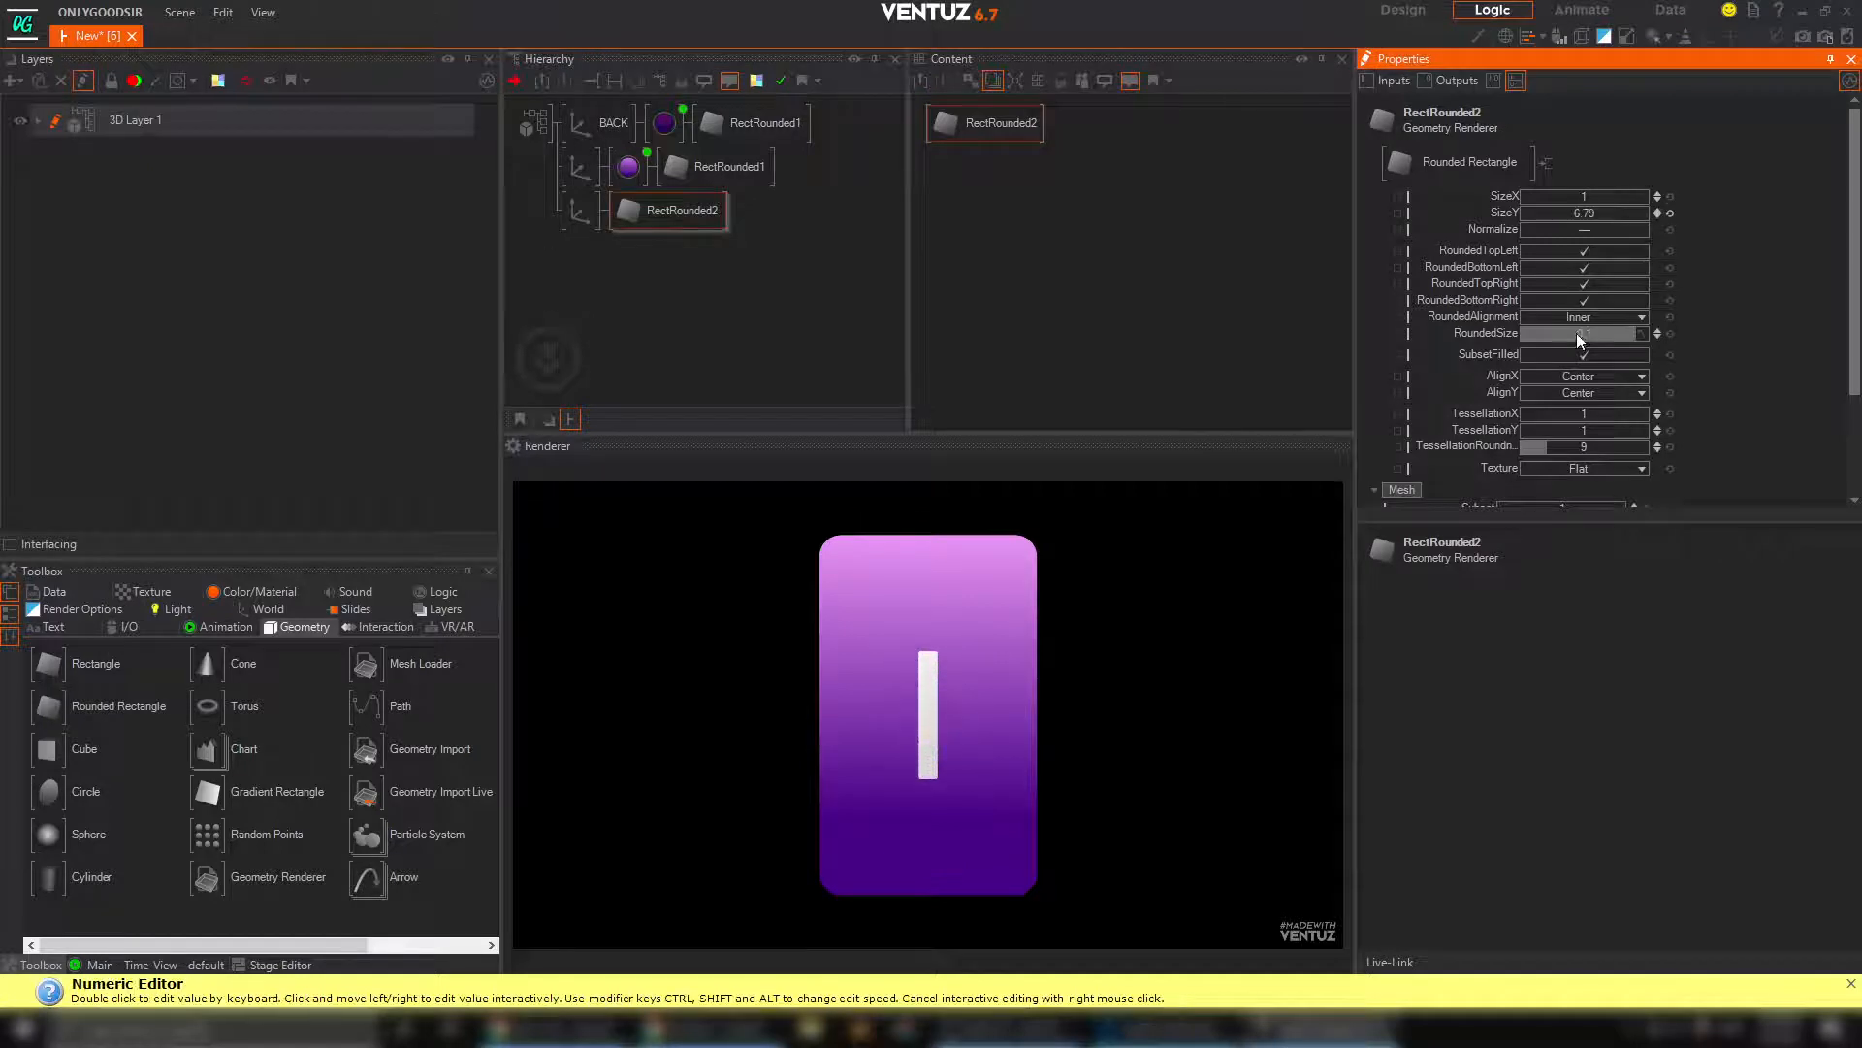
{"action": "left_click_drag", "start_coordinate": [1647, 327], "coordinate": [1652, 327]}
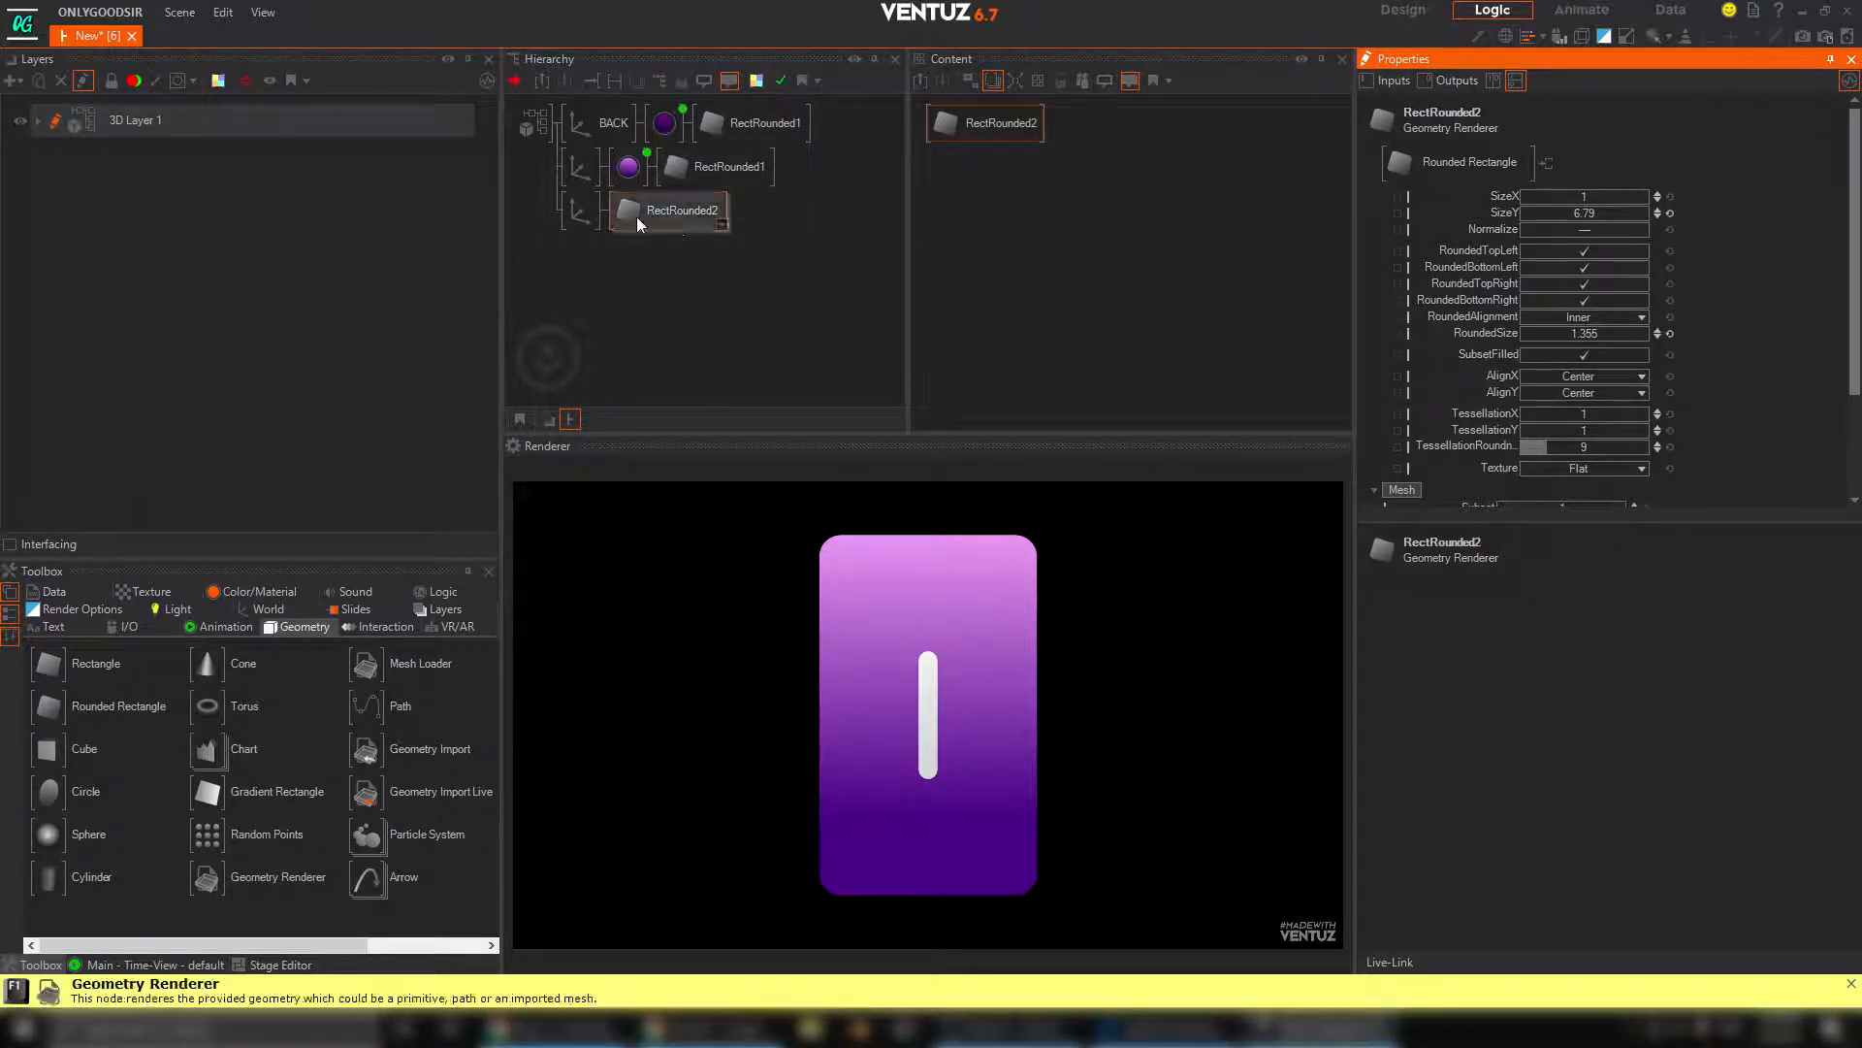
Insert a Group node in front of the new rounded rectangle's axis
{"action": "left_click", "coordinate": [582, 213]}
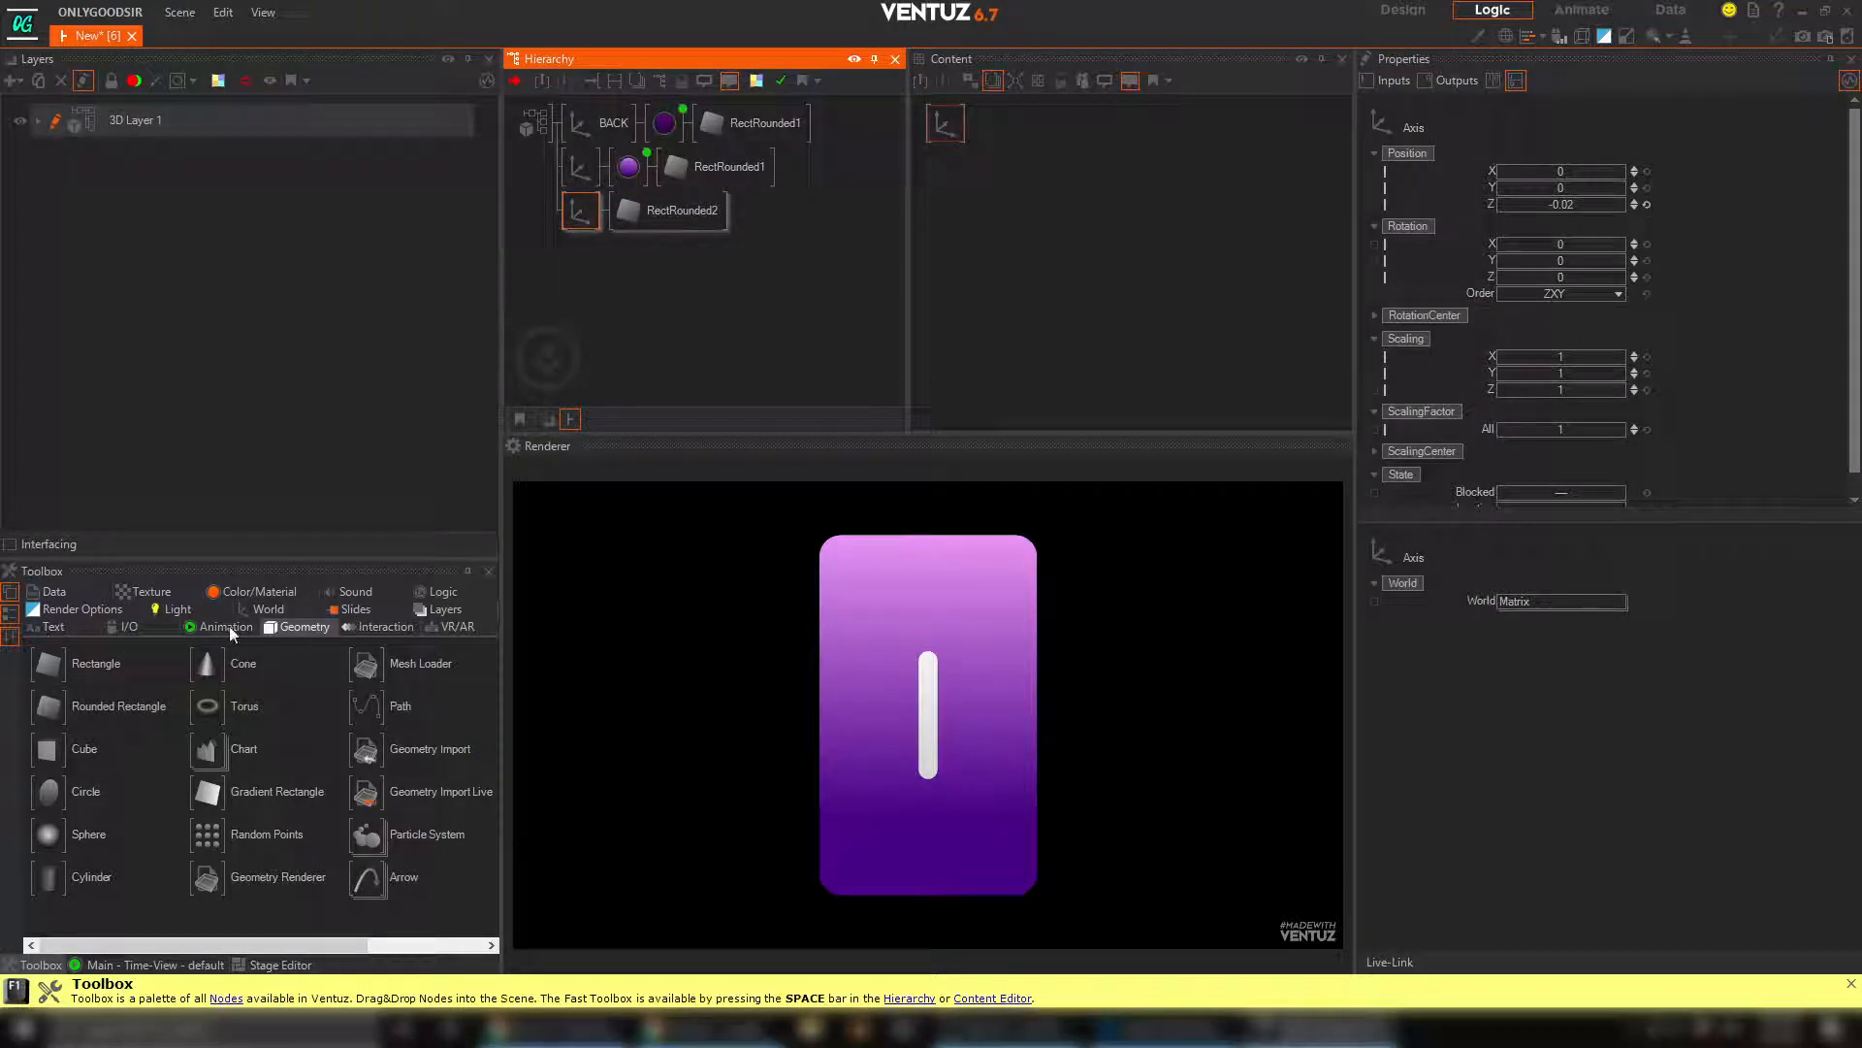
{"action": "left_click", "coordinate": [258, 609]}
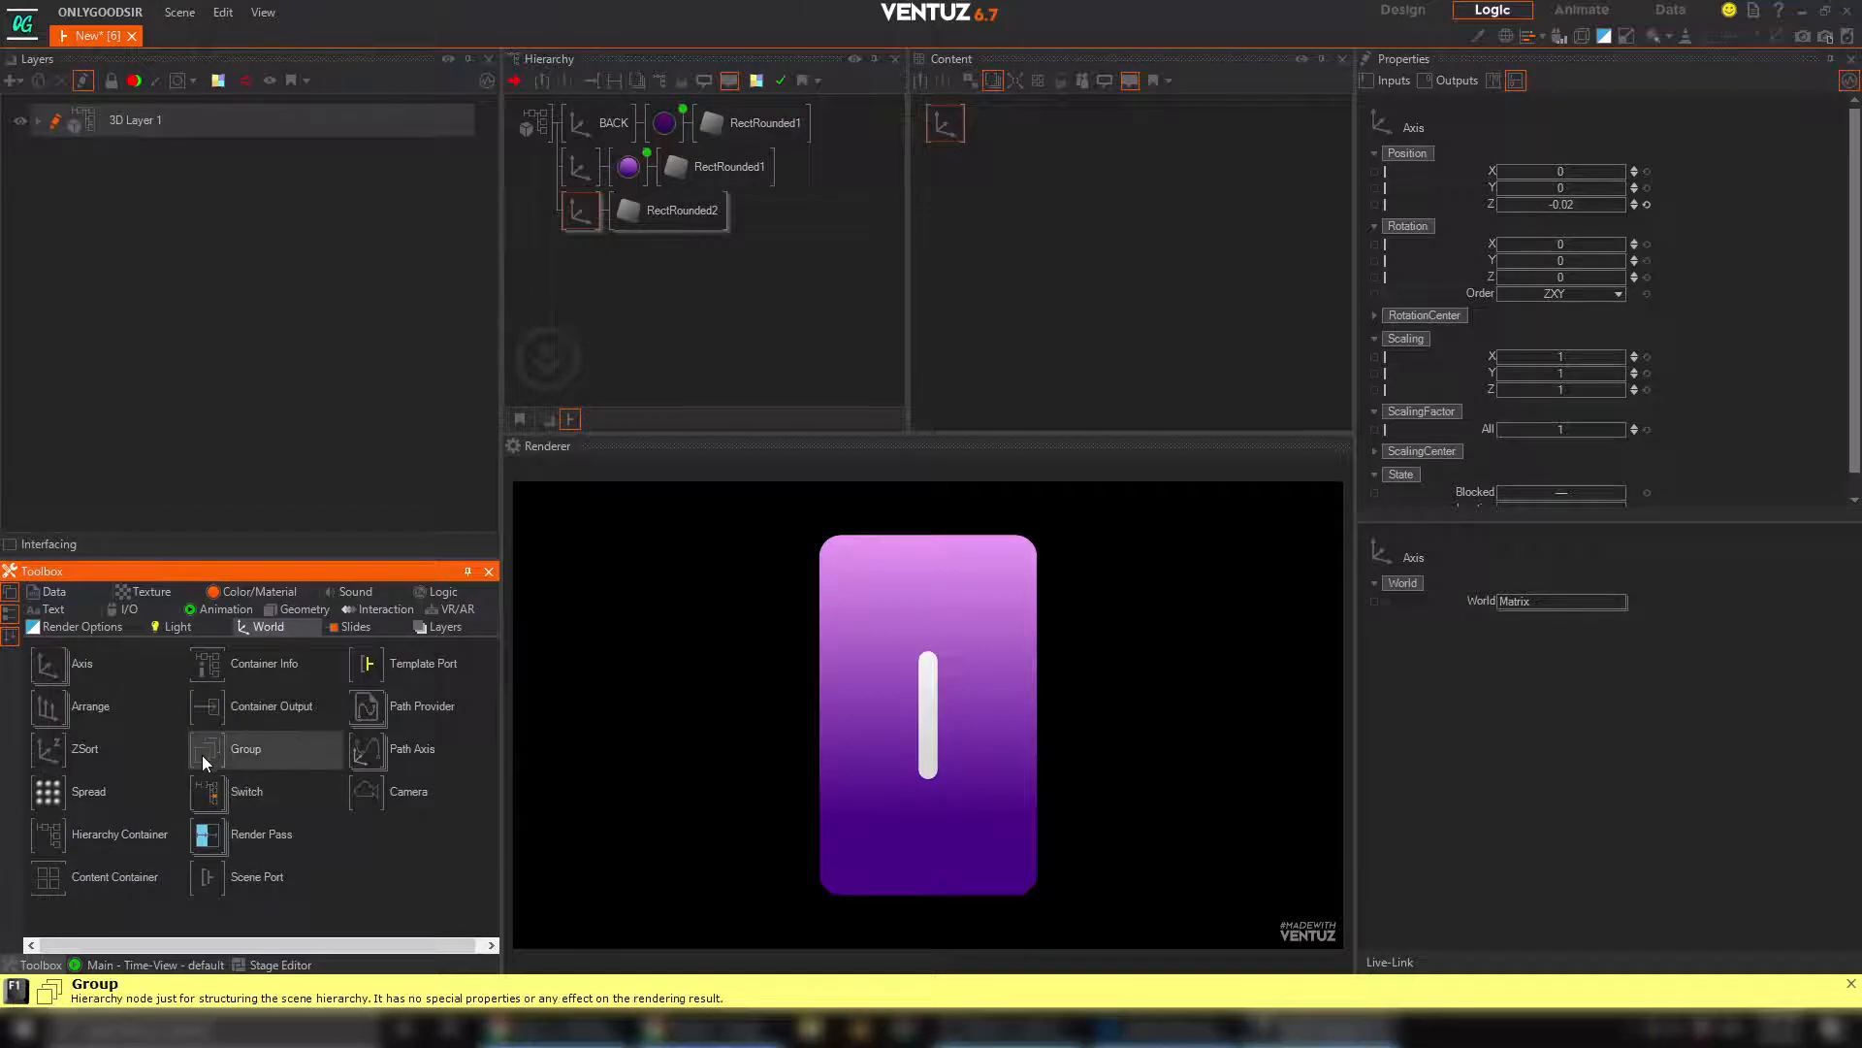
{"action": "left_click_drag", "start_coordinate": [579, 224], "coordinate": [580, 221]}
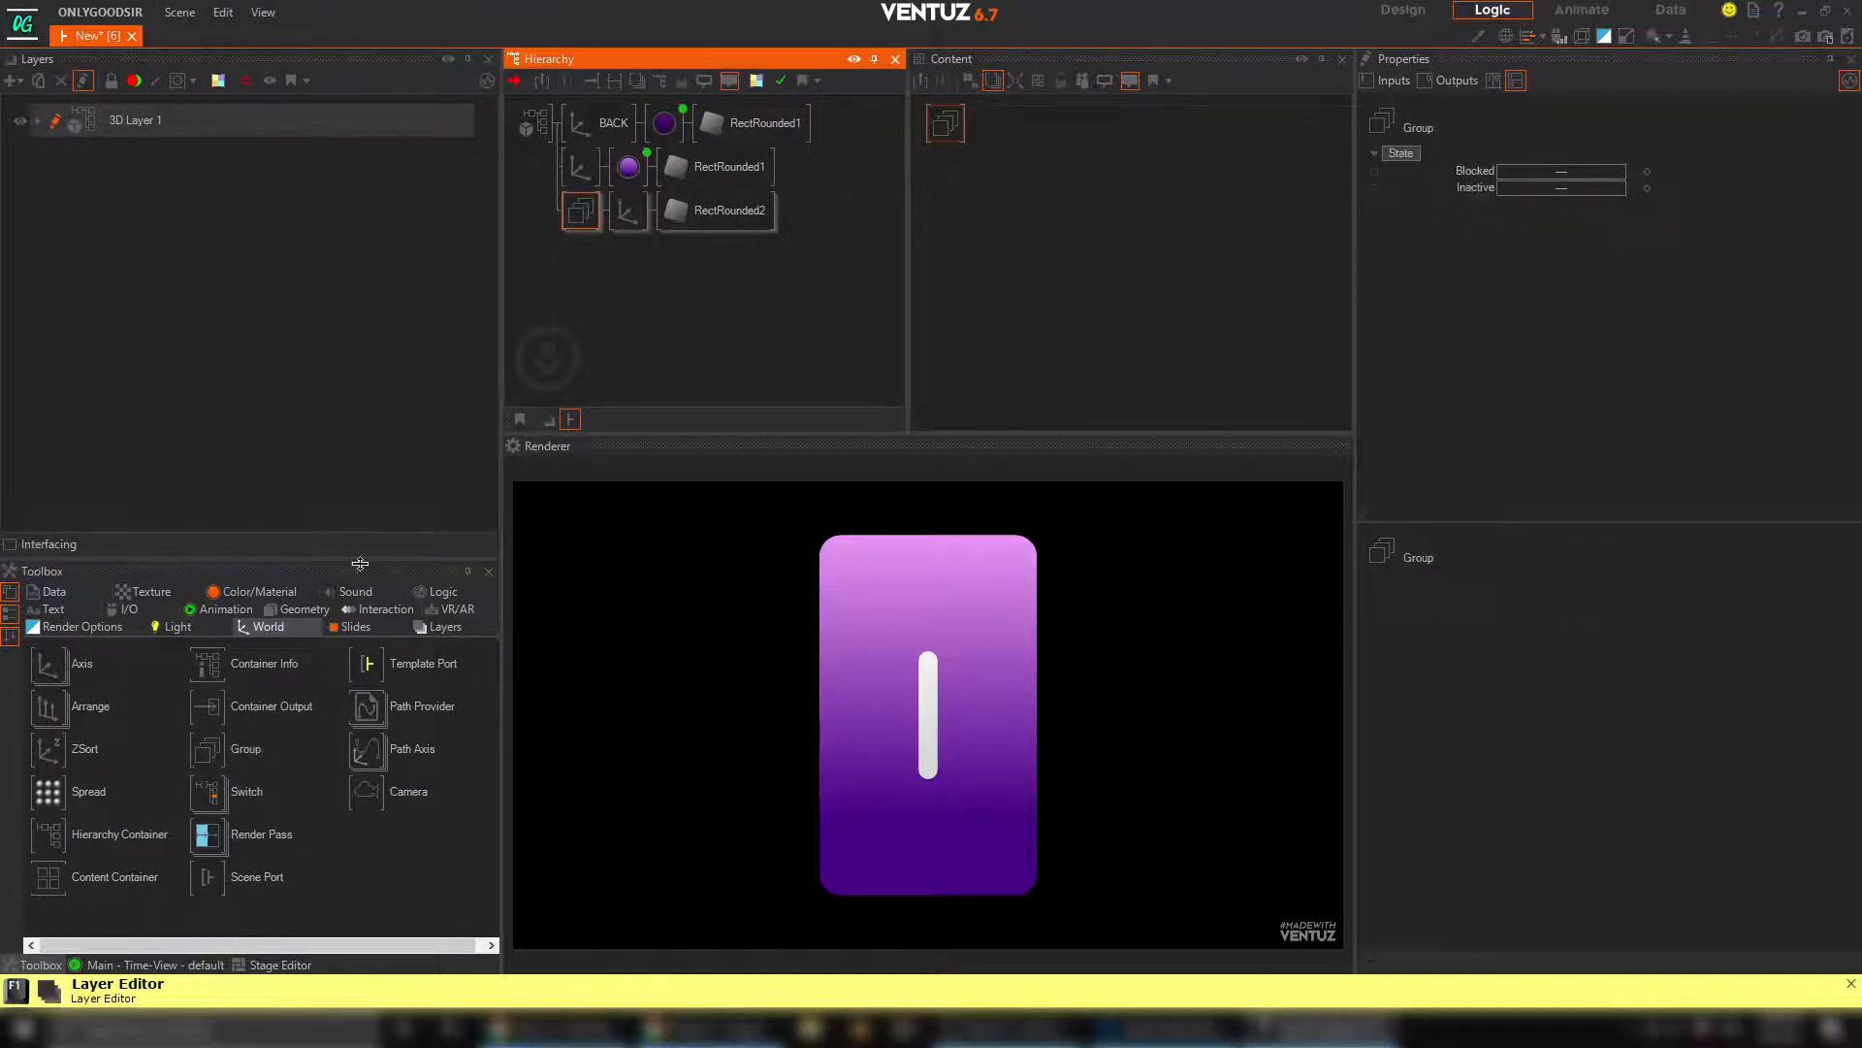
Place both liquid branches under another Group and name the second branch's axis FRONT
{"action": "left_click_drag", "start_coordinate": [254, 755], "coordinate": [637, 134]}
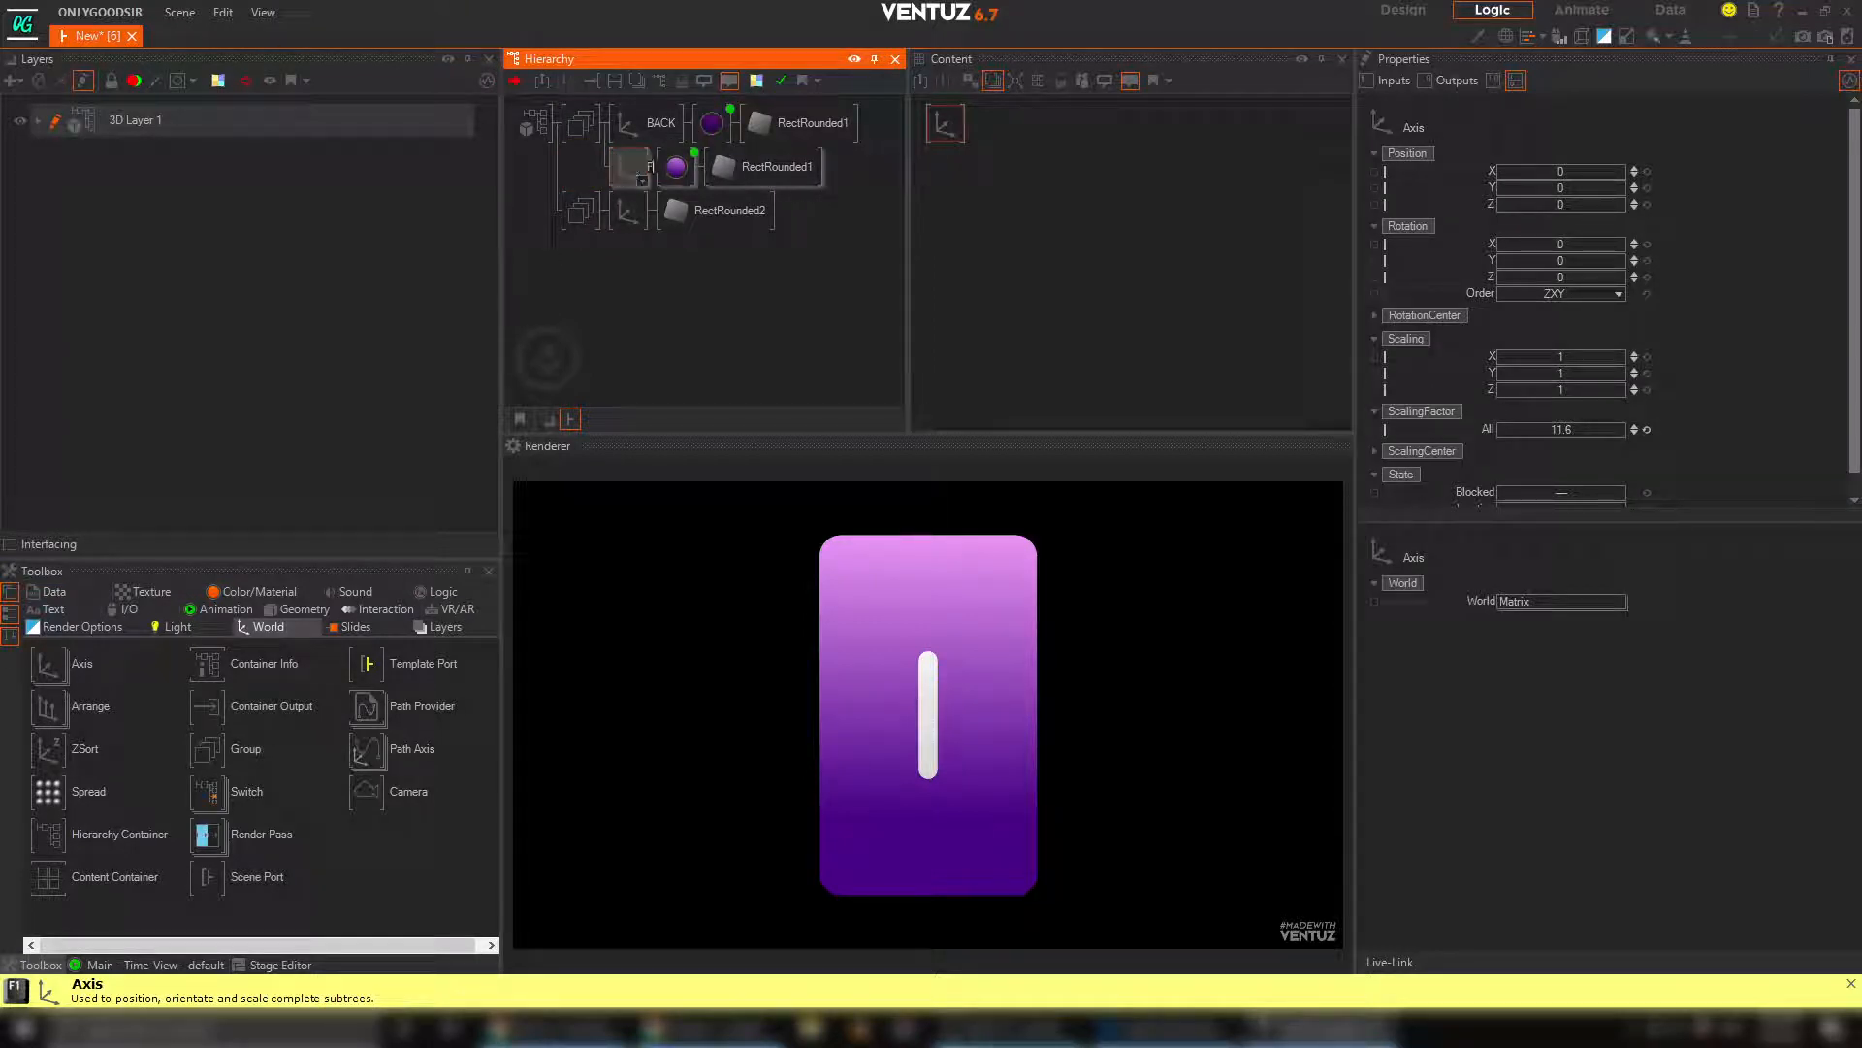
{"action": "key", "text": "Return"}
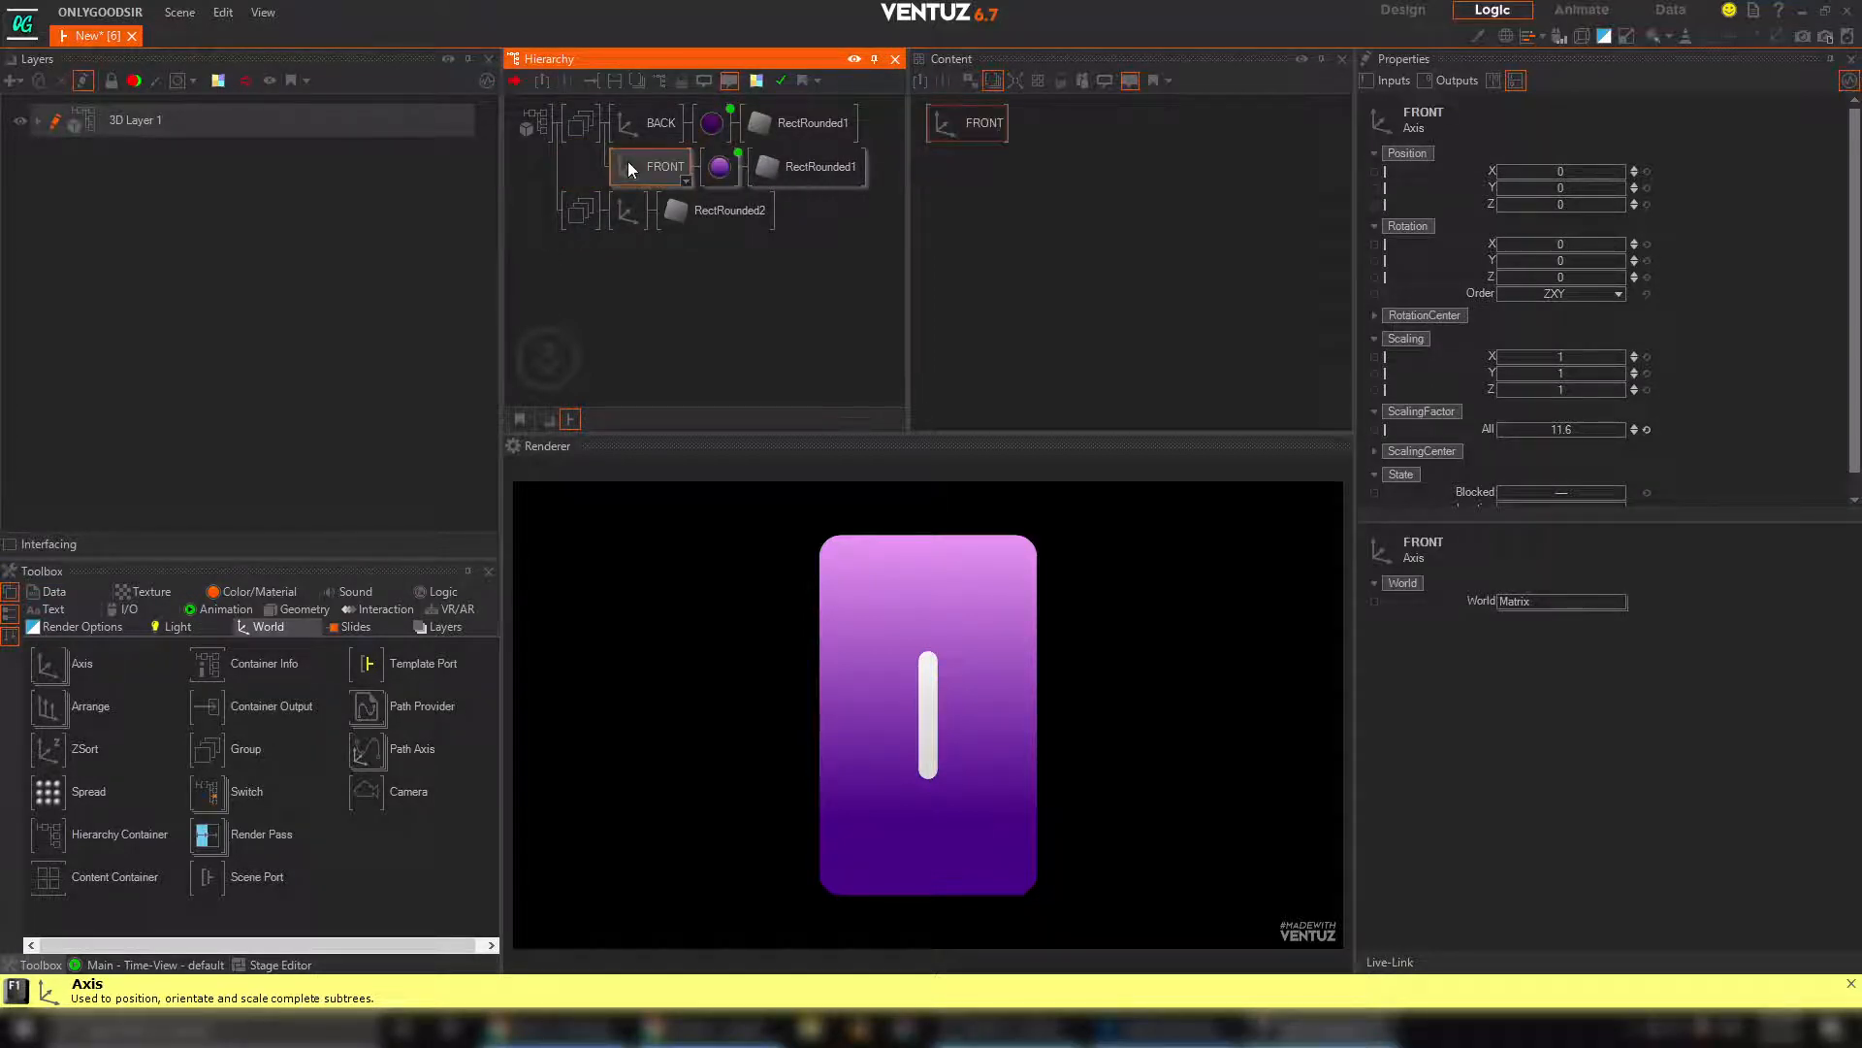
{"action": "left_click", "coordinate": [578, 122]}
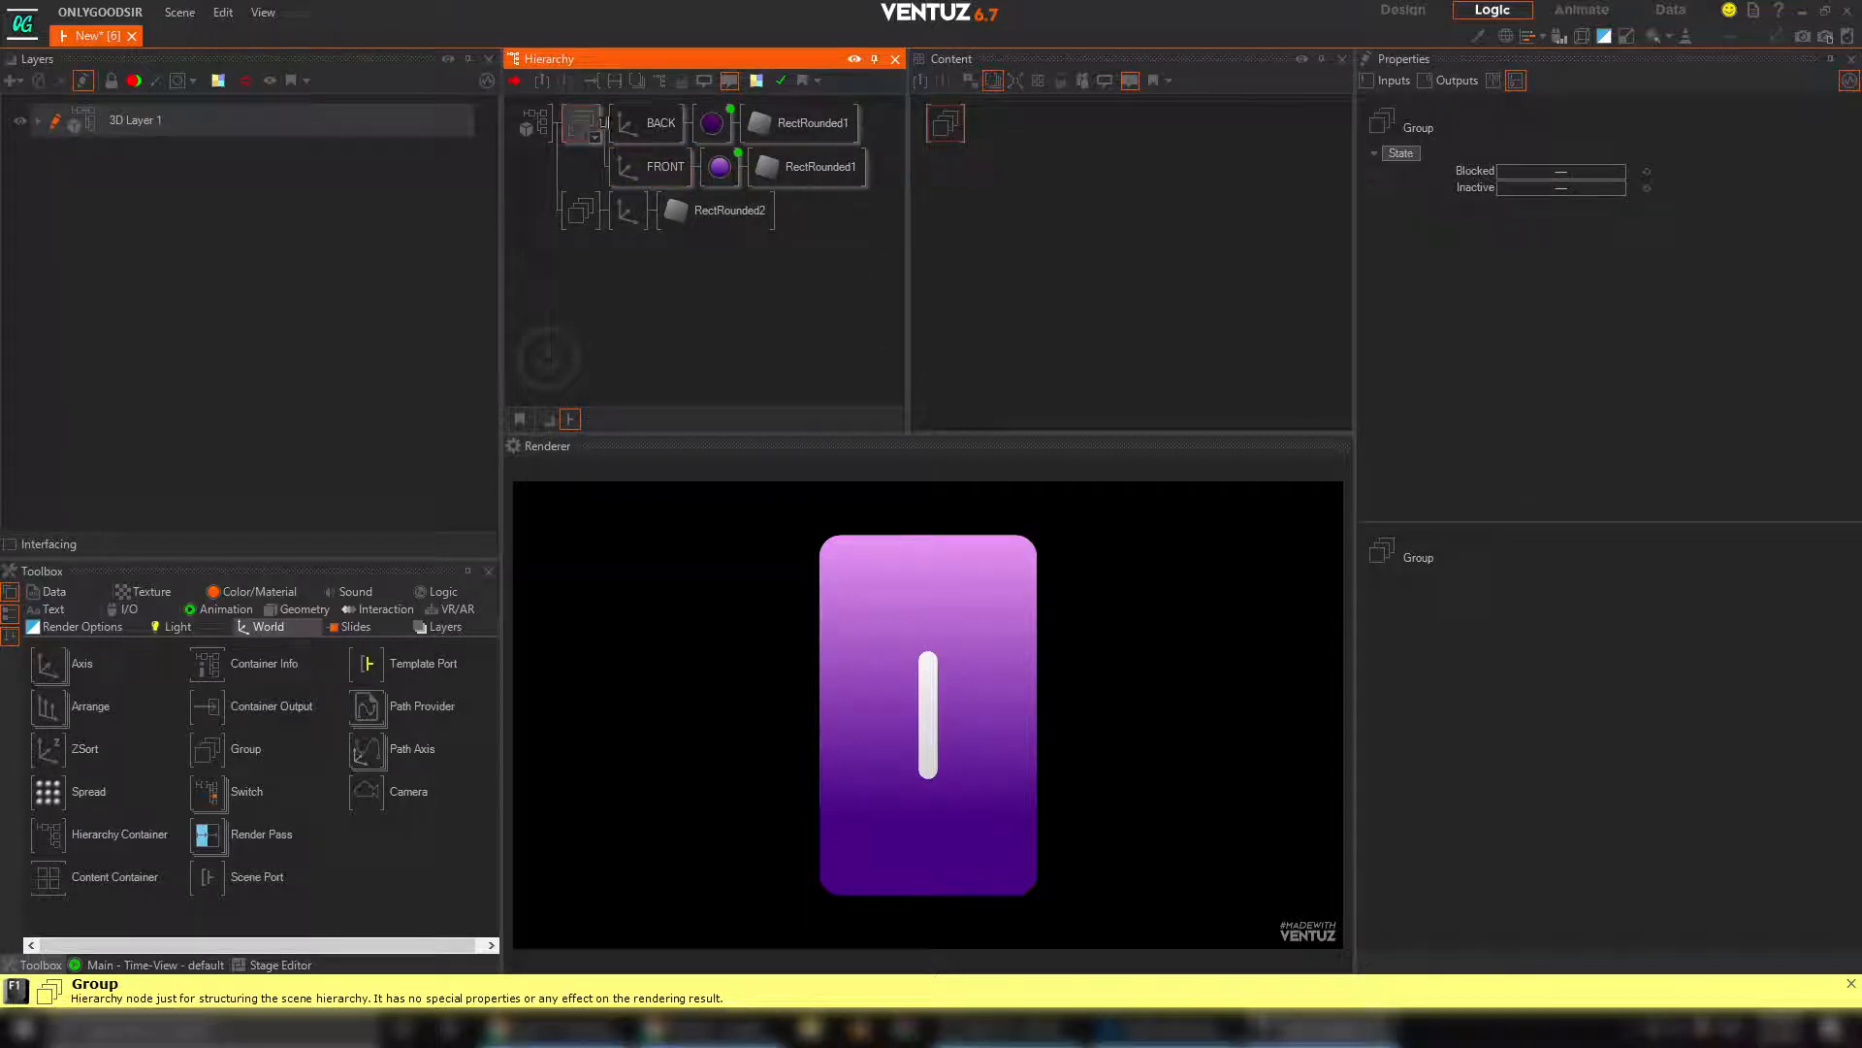
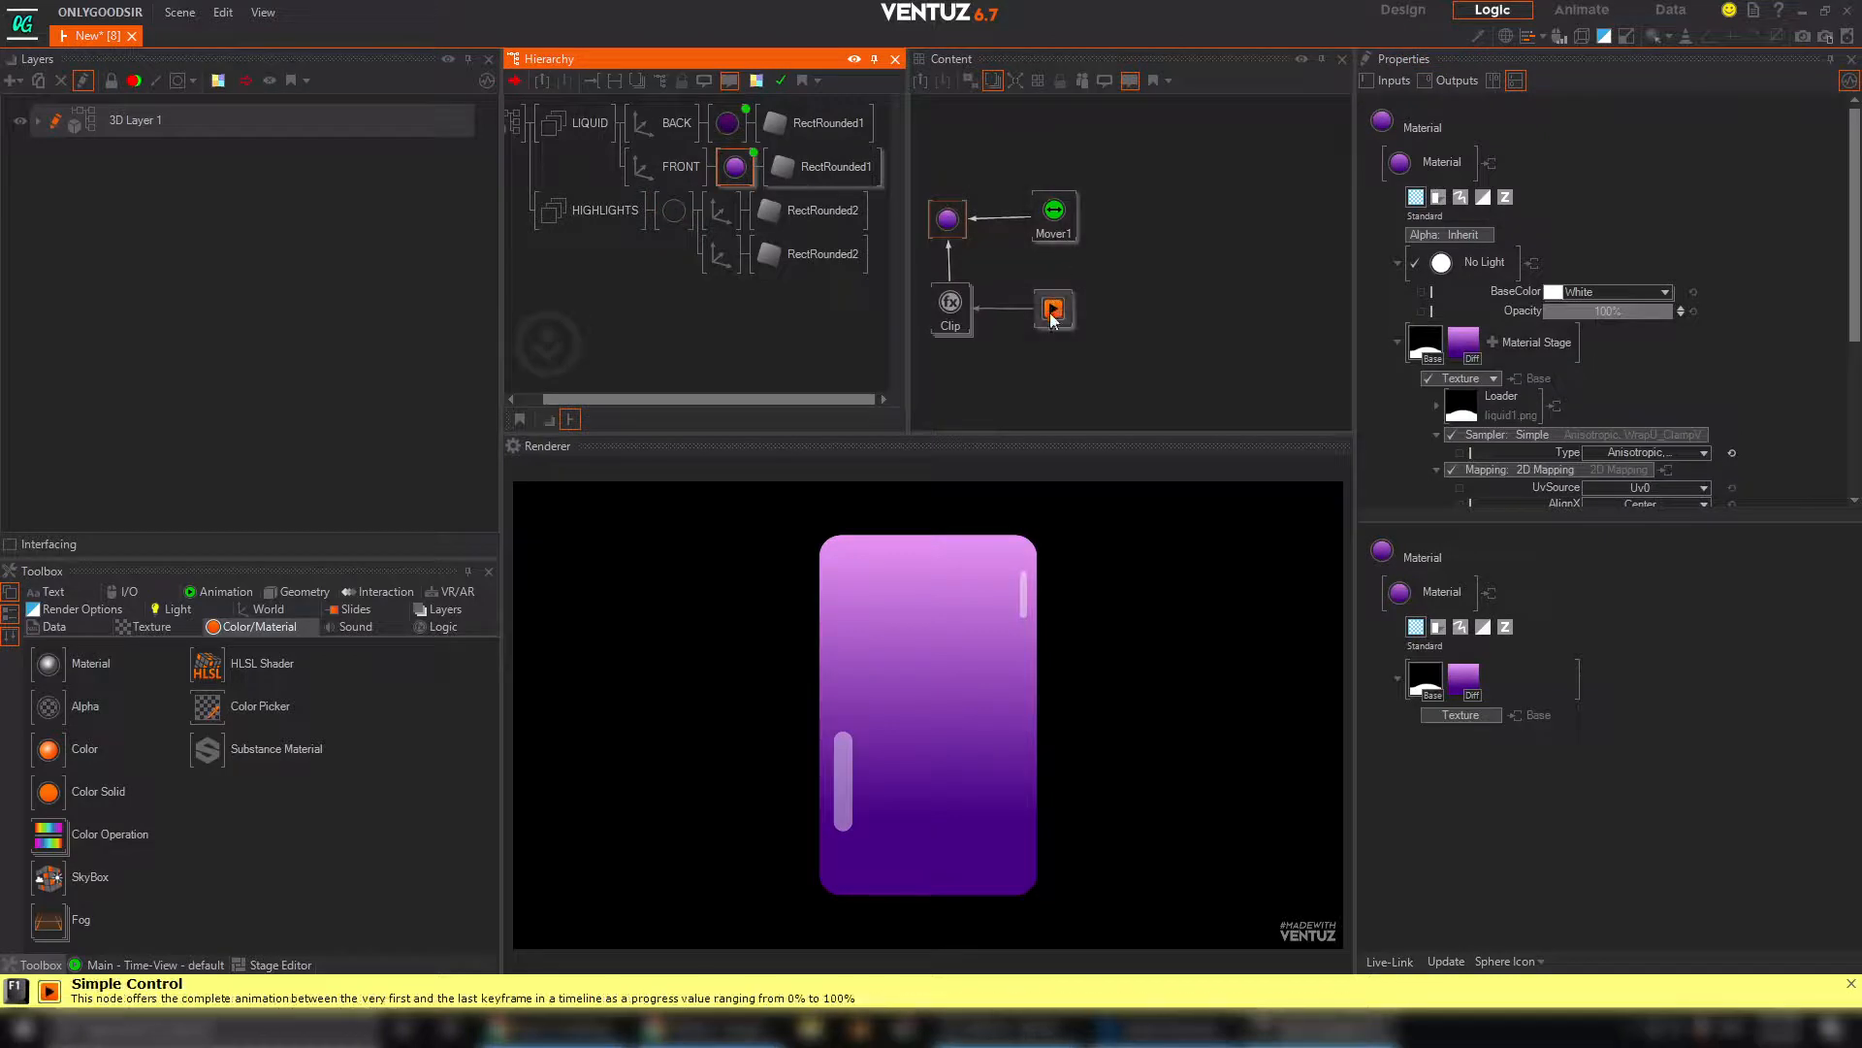
Lower the liquid's fill level by setting the FRONT branch's Simple Control Progress to 44%
{"action": "left_click", "coordinate": [1052, 309]}
{"action": "mouse_move", "coordinate": [1589, 175]}
{"action": "left_mouse_down"}
{"action": "mouse_move", "coordinate": [1545, 173]}
{"action": "mouse_move", "coordinate": [1566, 174]}
{"action": "left_mouse_up"}
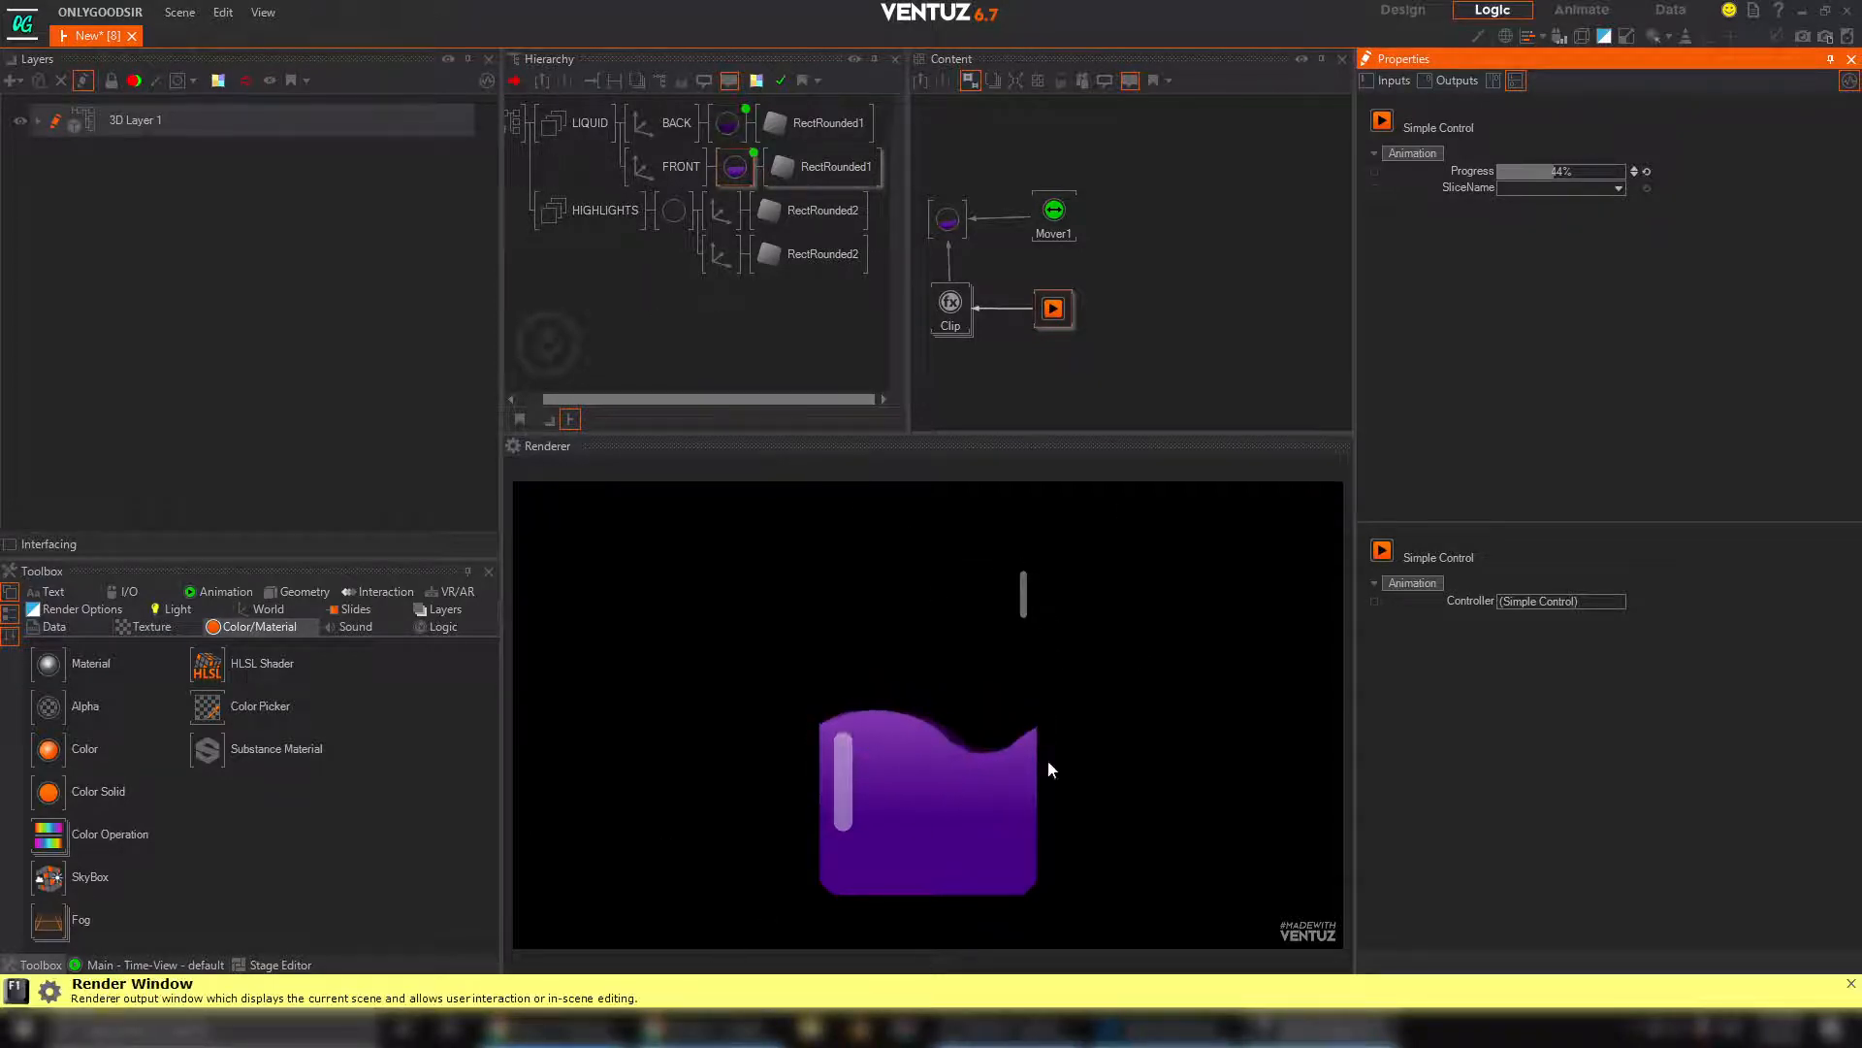
Add a new Rounded Rectangle below the HIGHLIGHTS group in the hierarchy and insert an Axis in front of it
{"action": "left_click", "coordinate": [300, 592]}
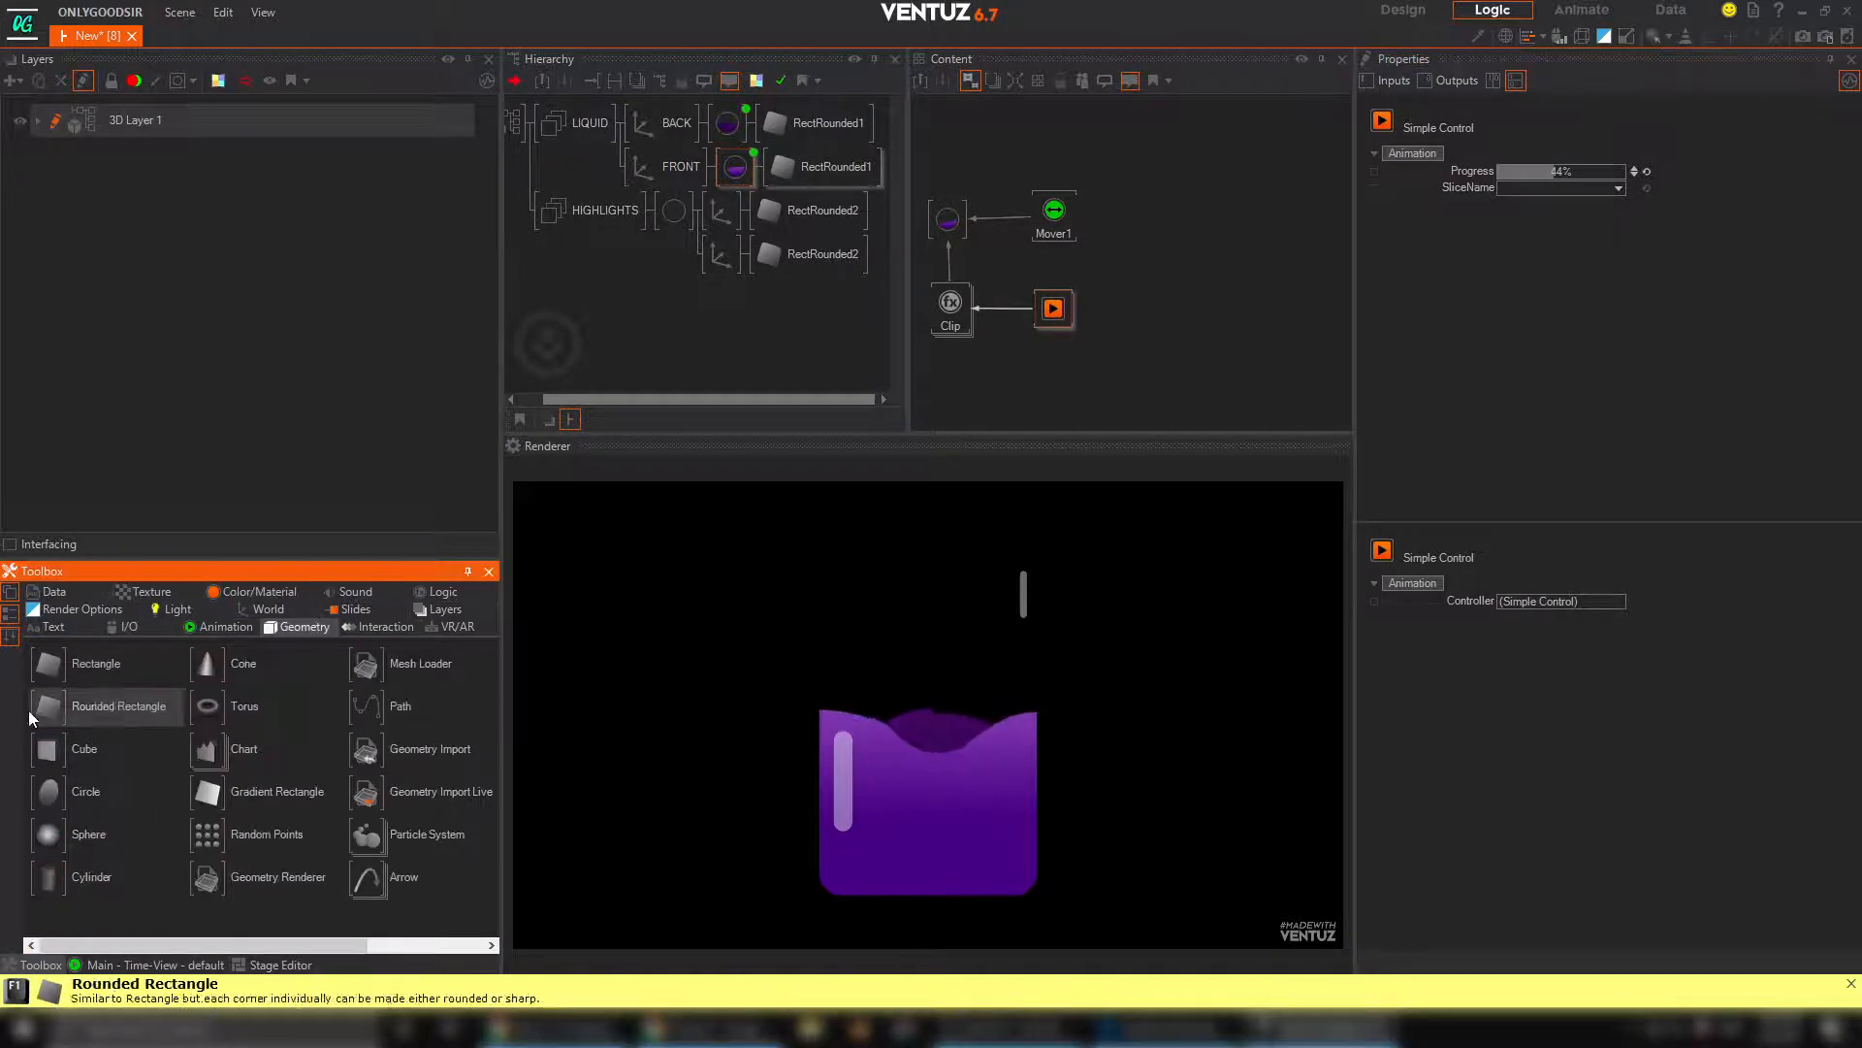
{"action": "left_click_drag", "start_coordinate": [748, 280], "coordinate": [572, 291]}
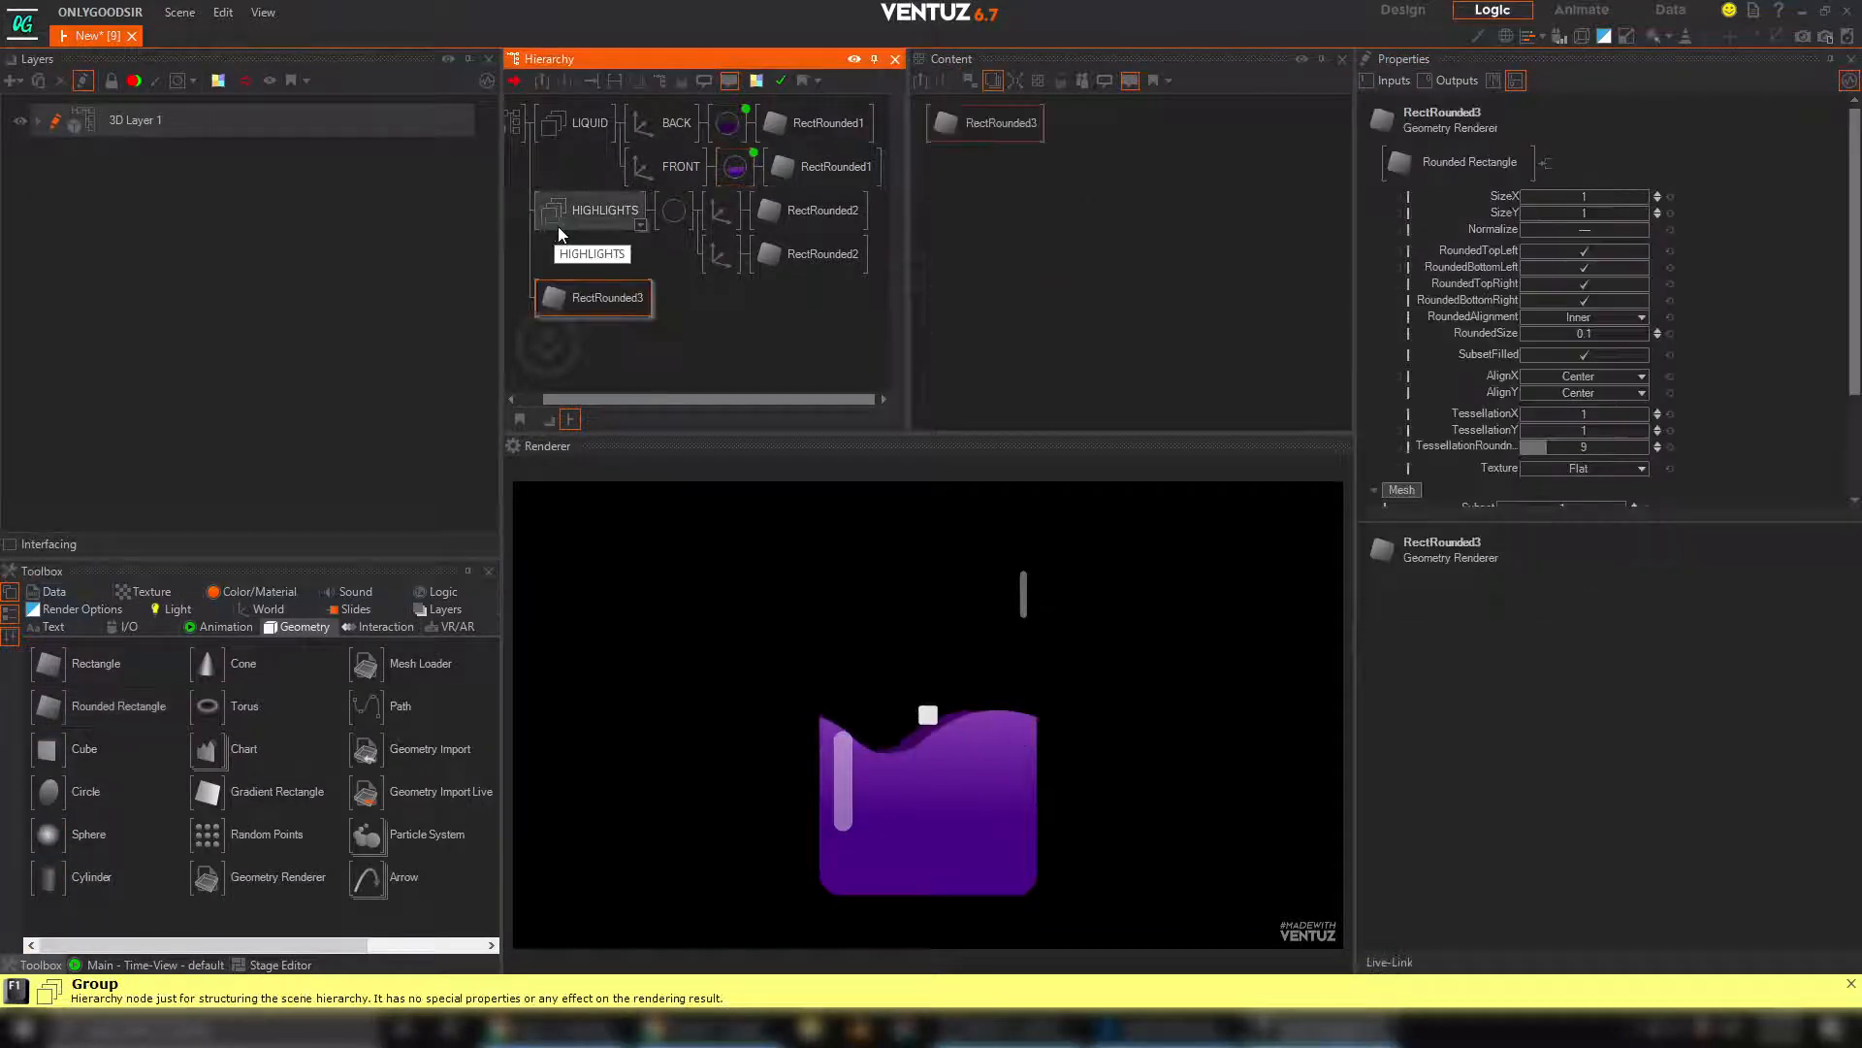
{"action": "left_click", "coordinate": [262, 609]}
{"action": "left_click_drag", "start_coordinate": [645, 341], "coordinate": [541, 303]}
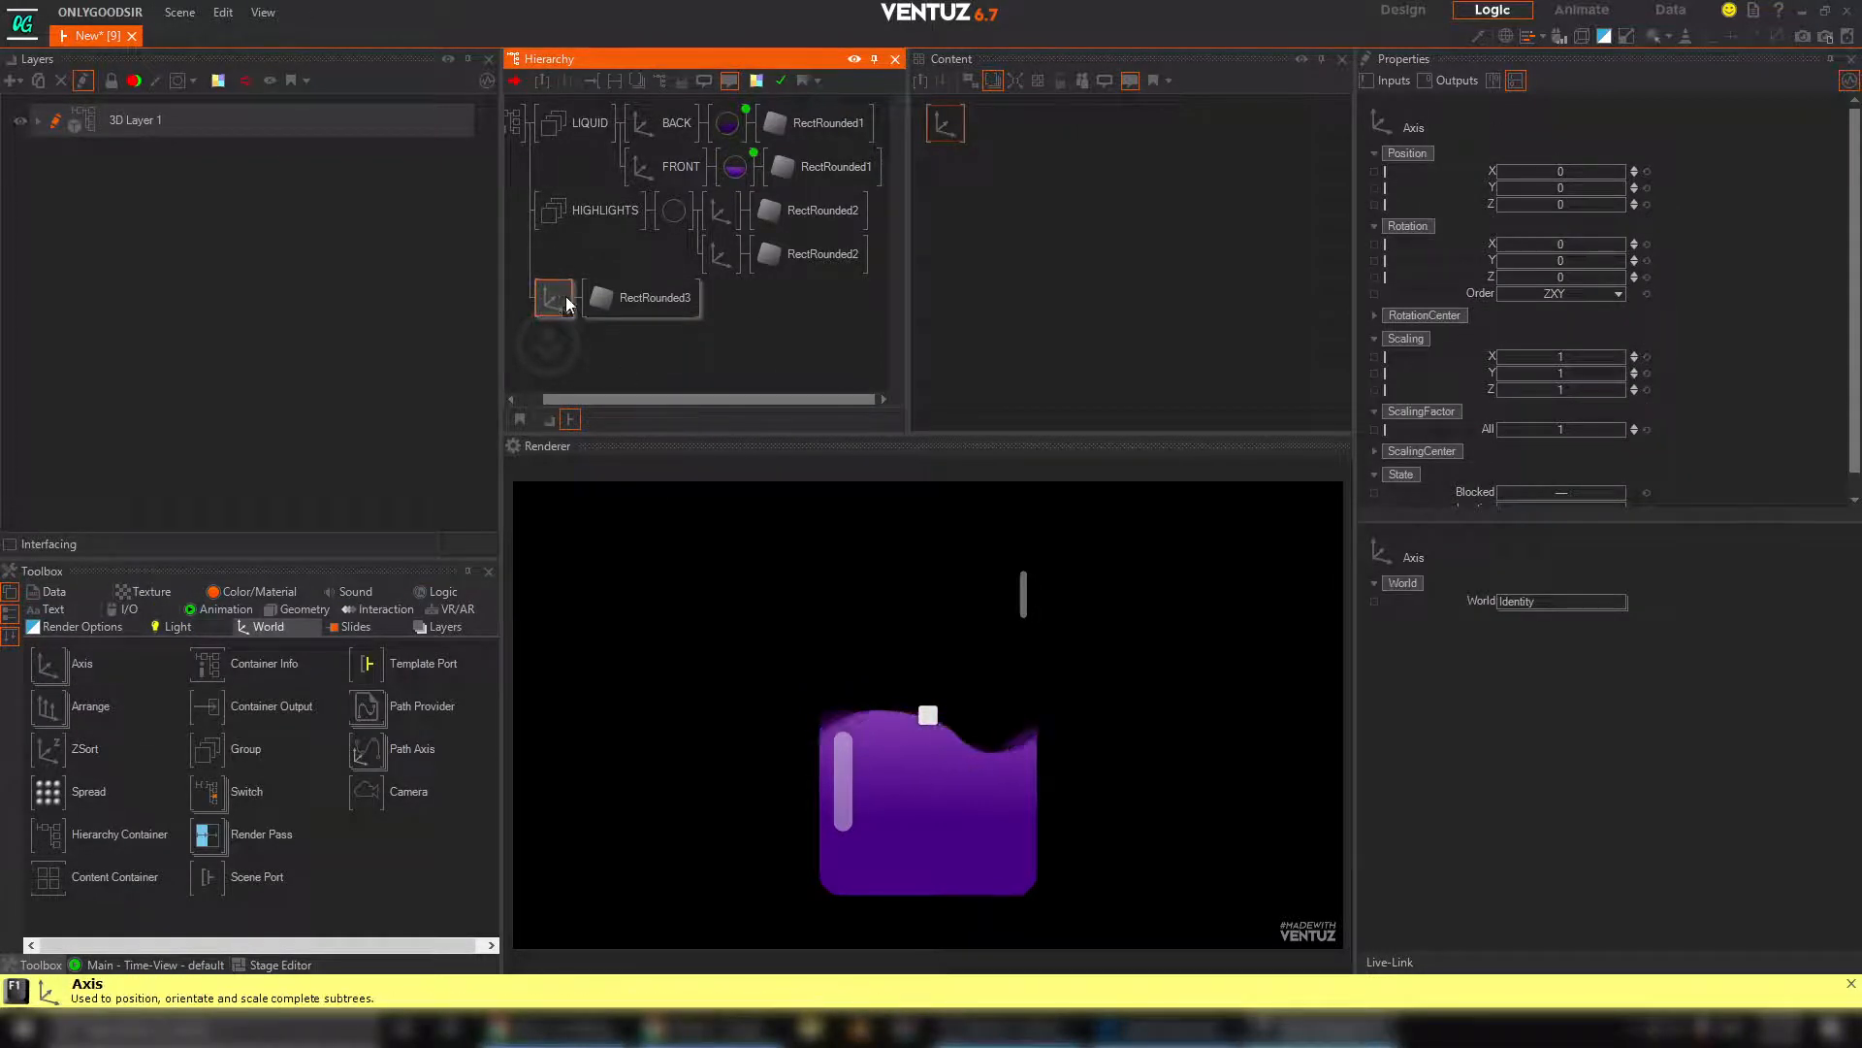
Set the new rounded rectangle's SizeX to 13.45, SizeY to 20.81 and RoundedSize to 1.464
{"action": "left_click", "coordinate": [642, 296]}
{"action": "left_click_drag", "start_coordinate": [1592, 212], "coordinate": [1646, 196]}
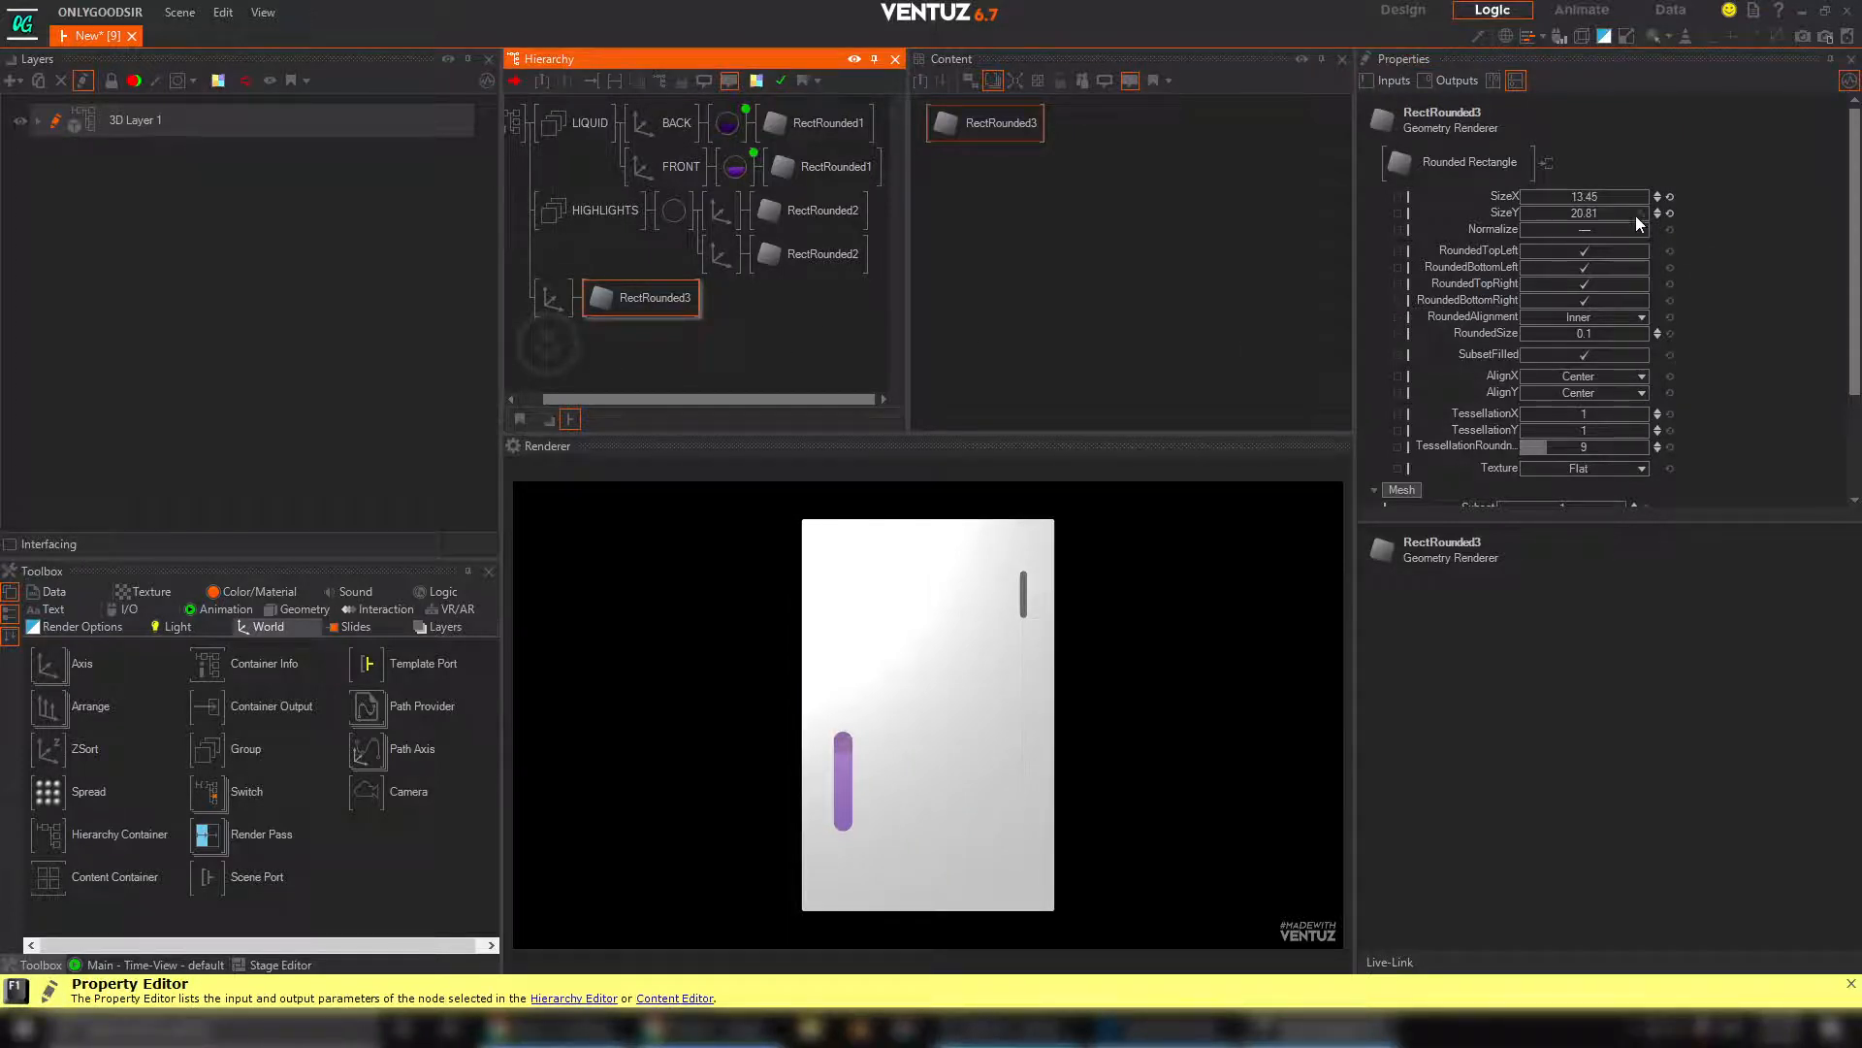
{"action": "left_click", "coordinate": [1608, 354]}
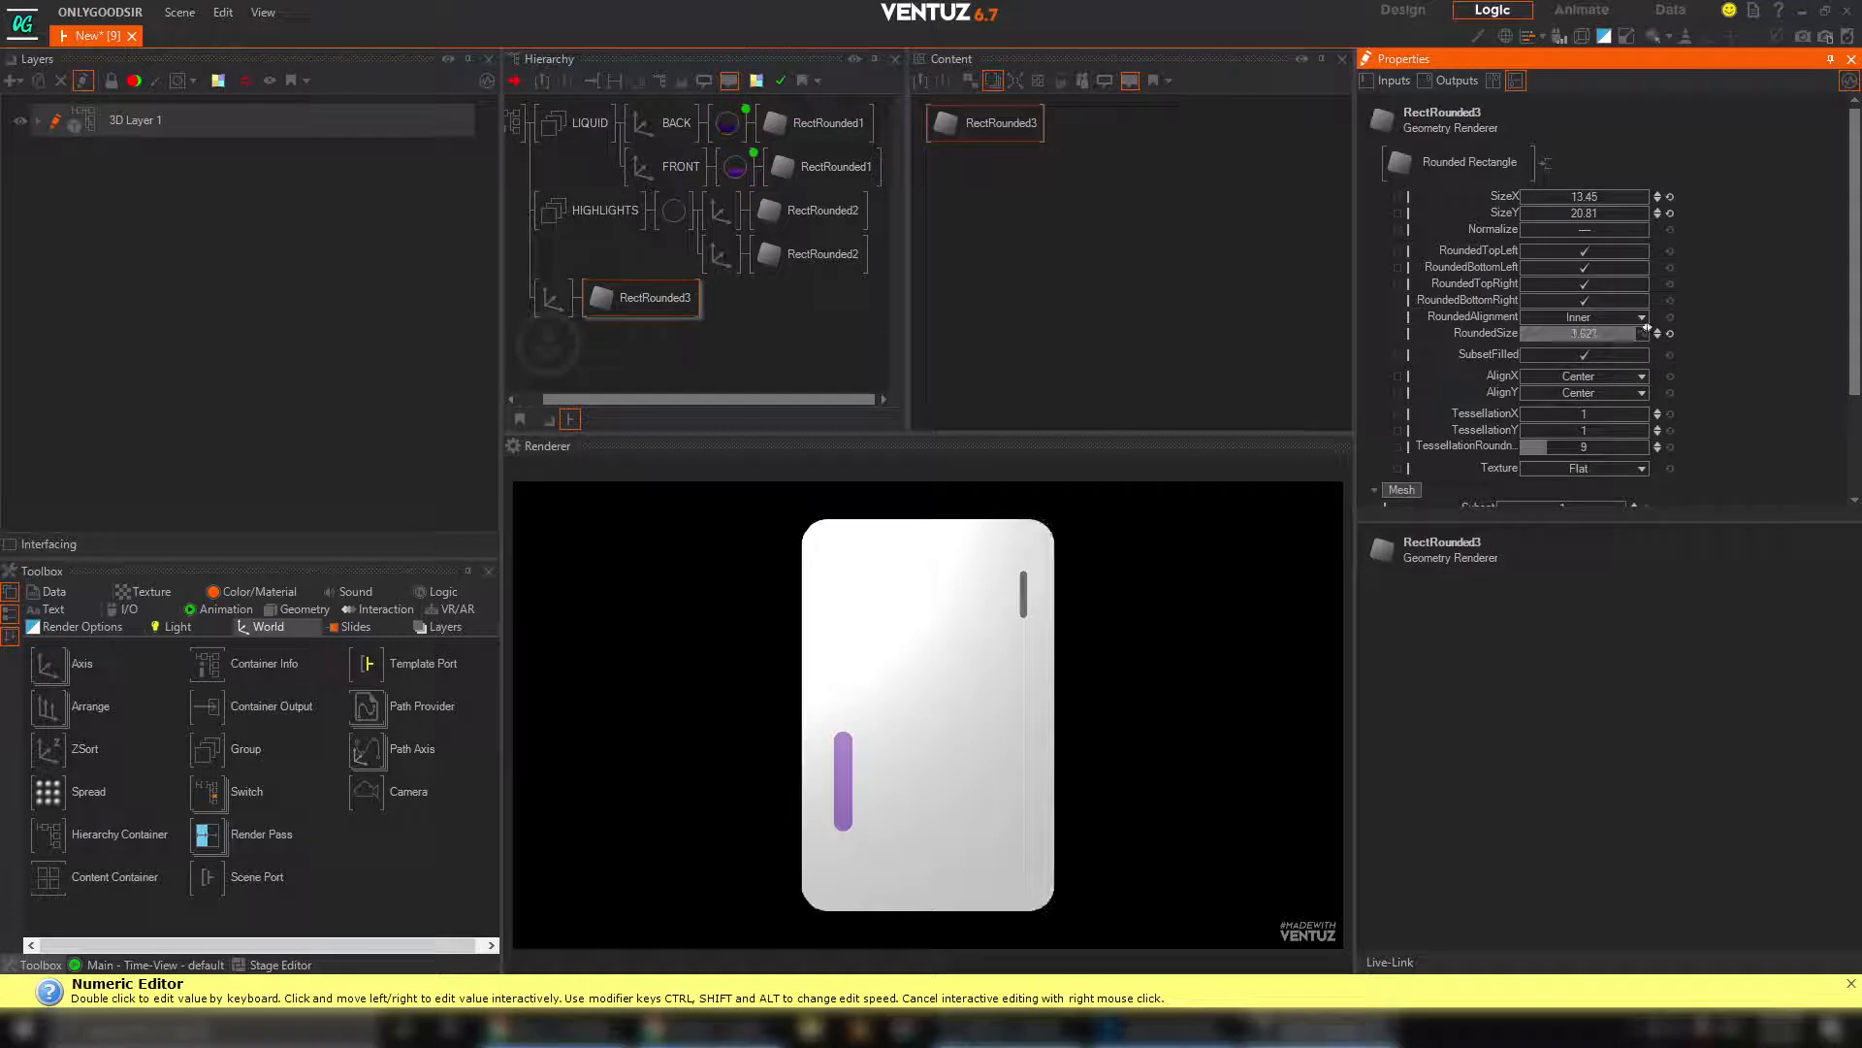
{"action": "left_click_drag", "start_coordinate": [1625, 327], "coordinate": [1627, 326]}
{"action": "left_click", "coordinate": [644, 310]}
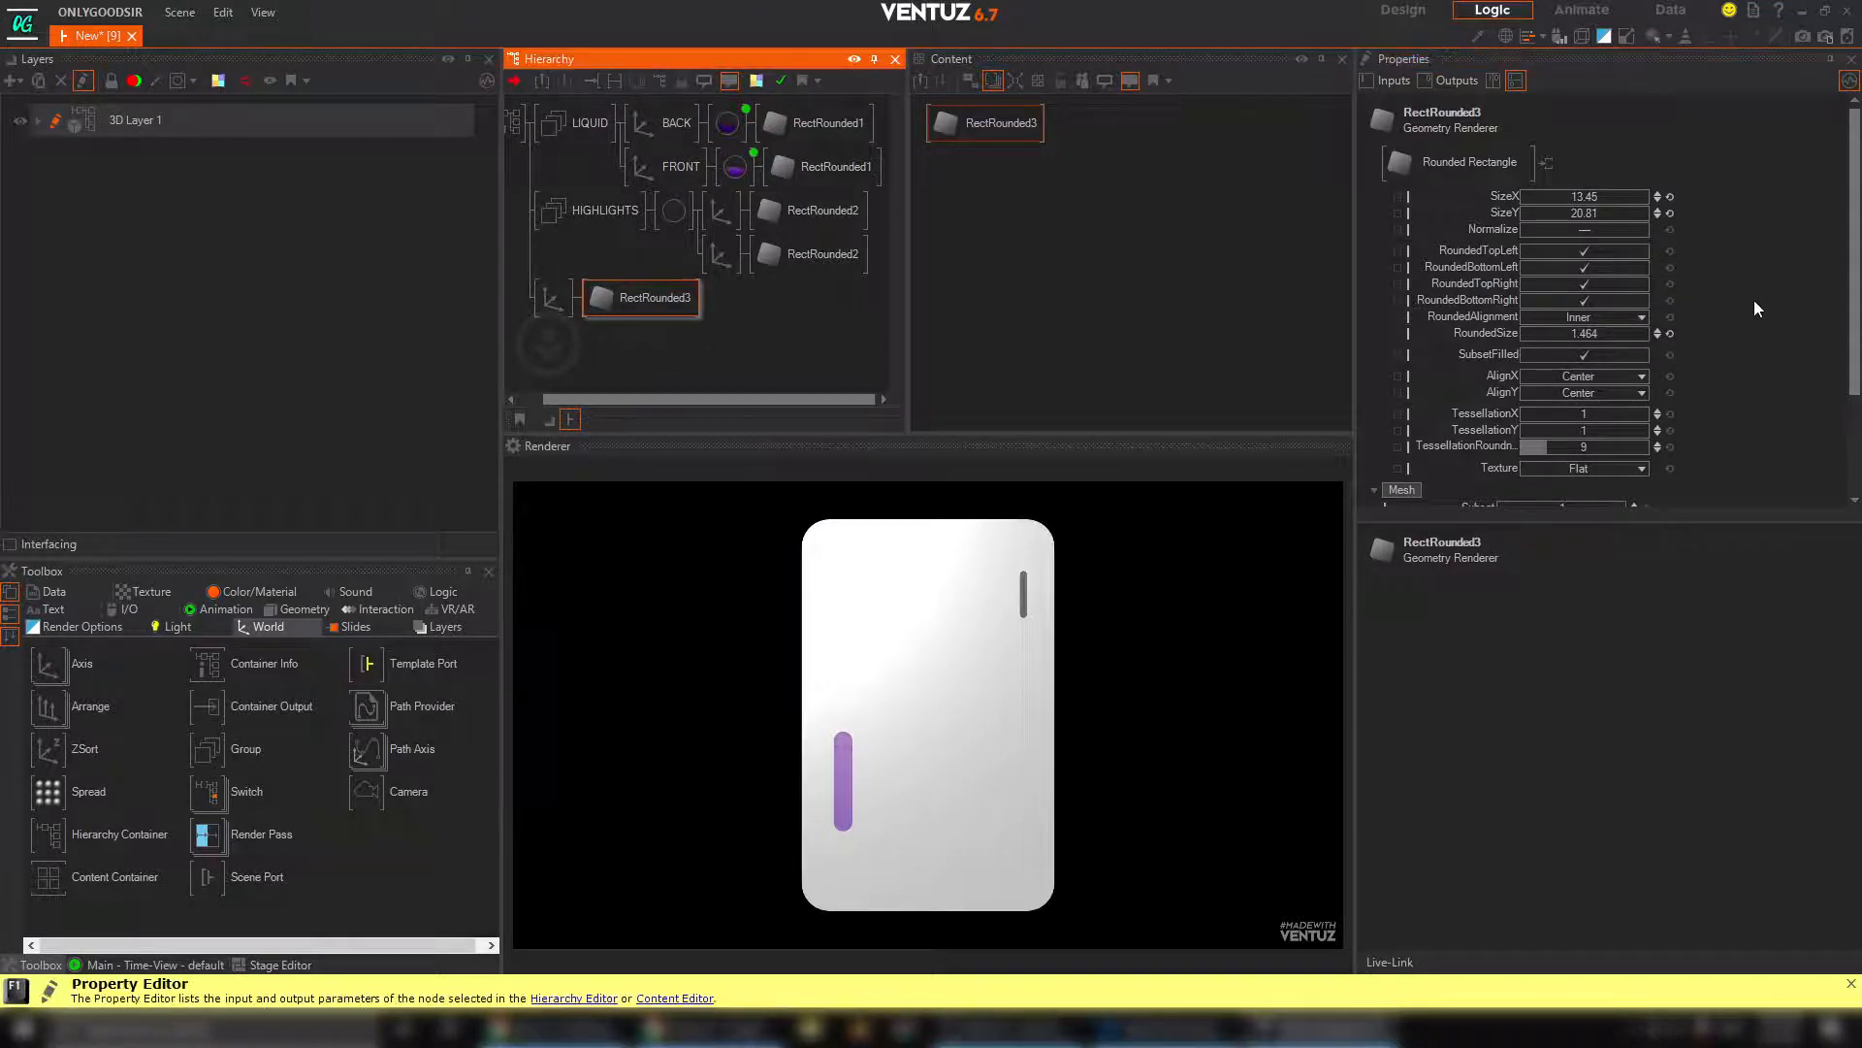
Try disabling SubsetFilled on the new rounded rectangle and restore the option
{"action": "left_click", "coordinate": [1593, 357]}
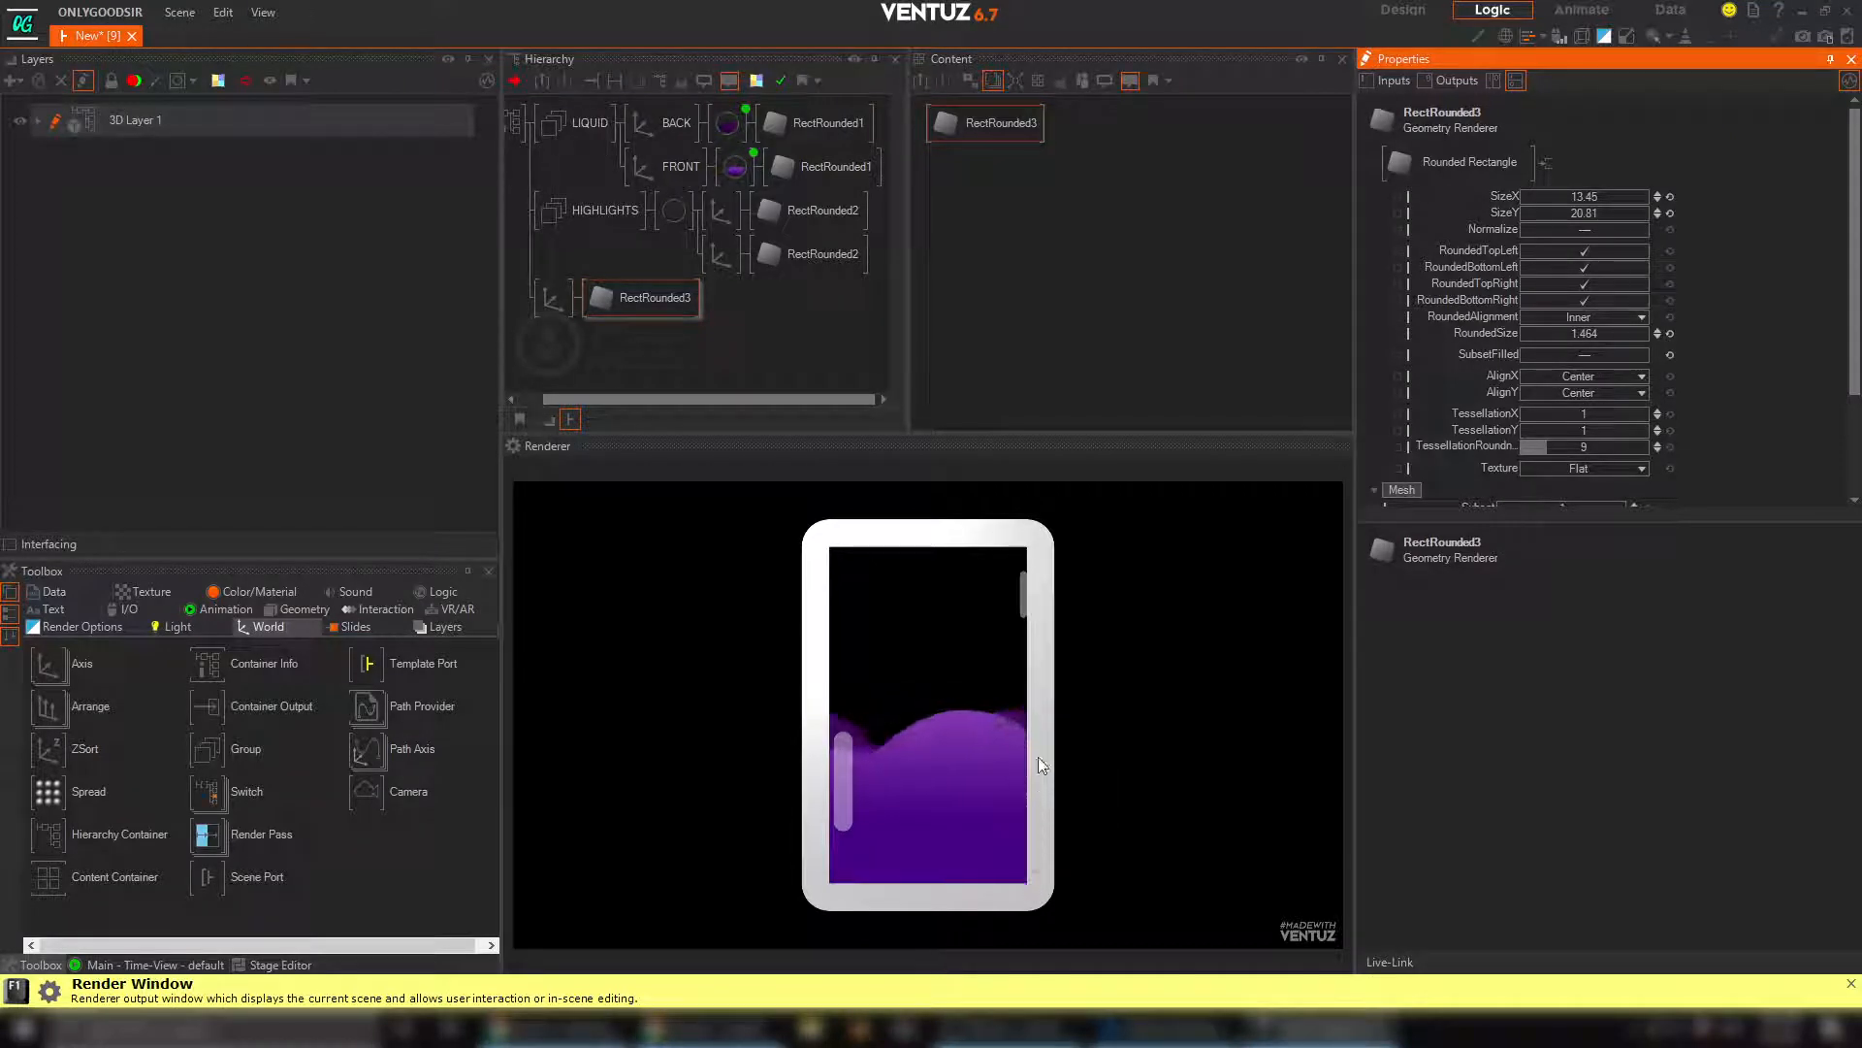
{"action": "left_click", "coordinate": [1596, 355]}
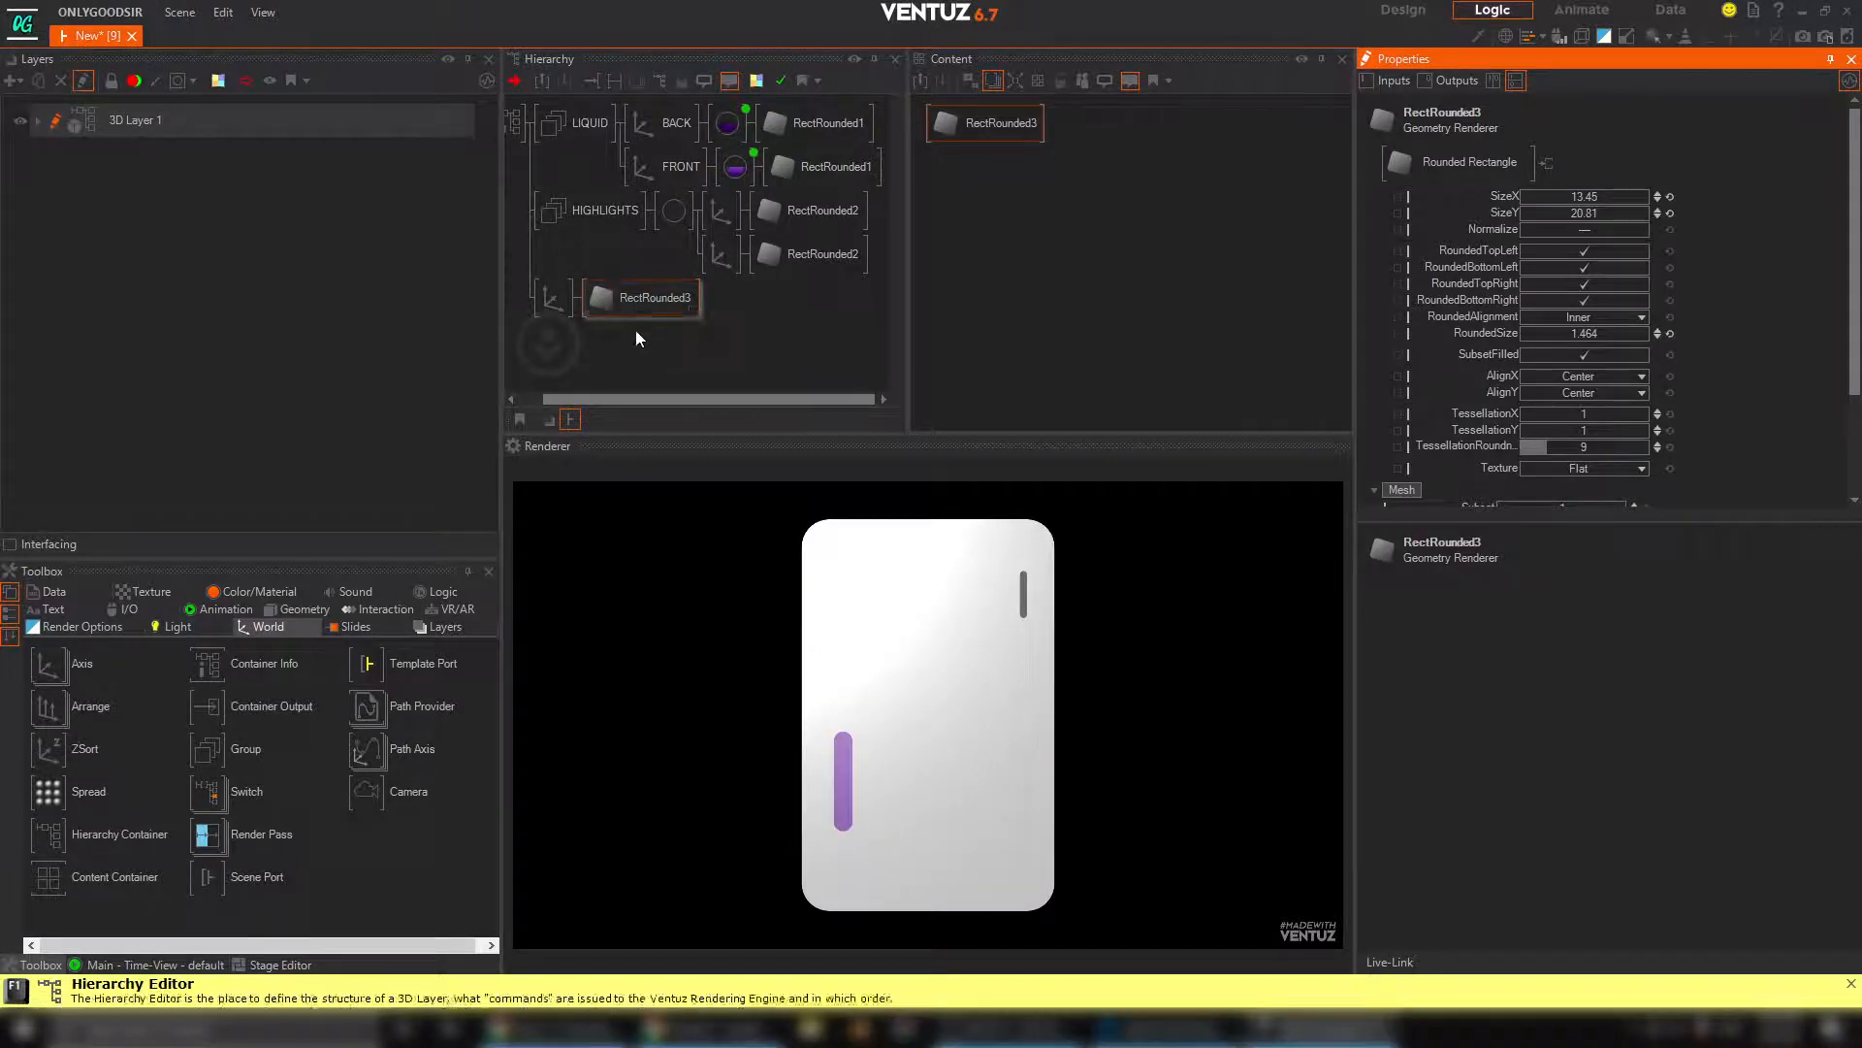
Duplicate the new rounded rectangle's axis branch directly below the original in the hierarchy
{"action": "left_click", "coordinate": [553, 298]}
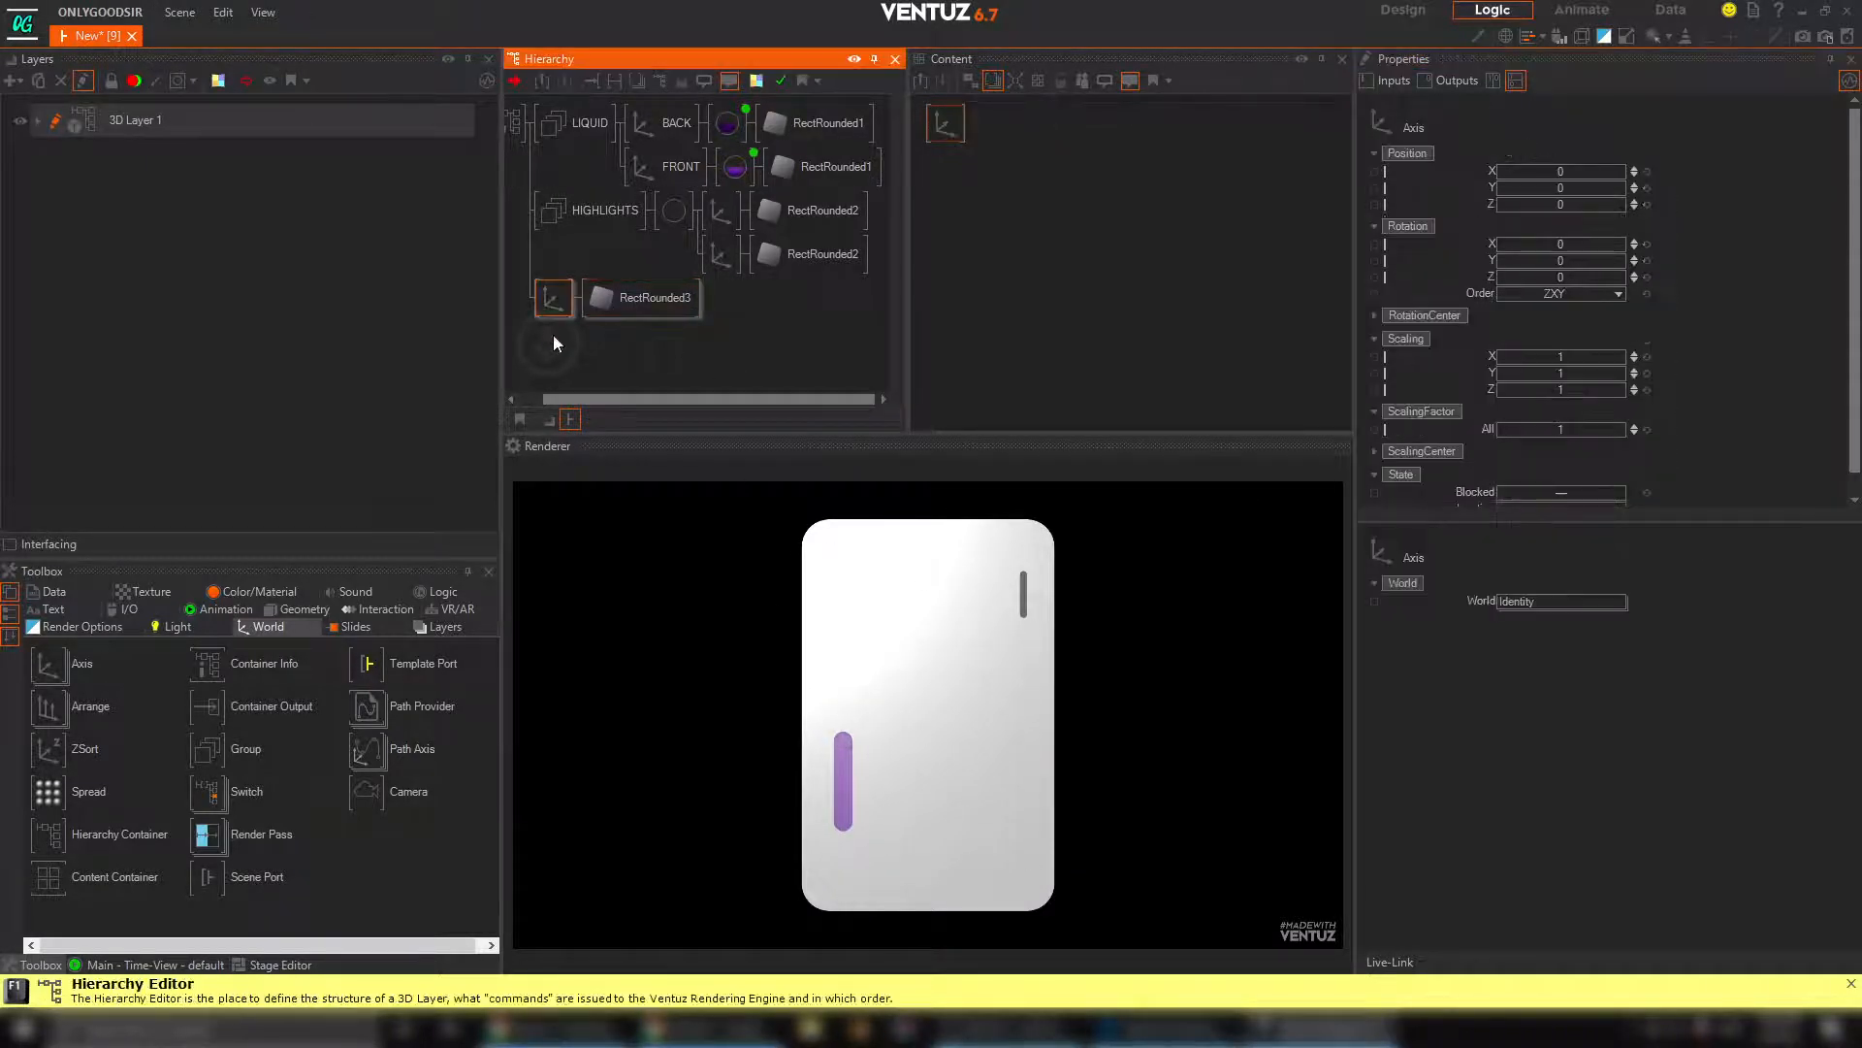
{"action": "left_click_drag", "start_coordinate": [553, 304], "coordinate": [552, 341], "text": "ctrl"}
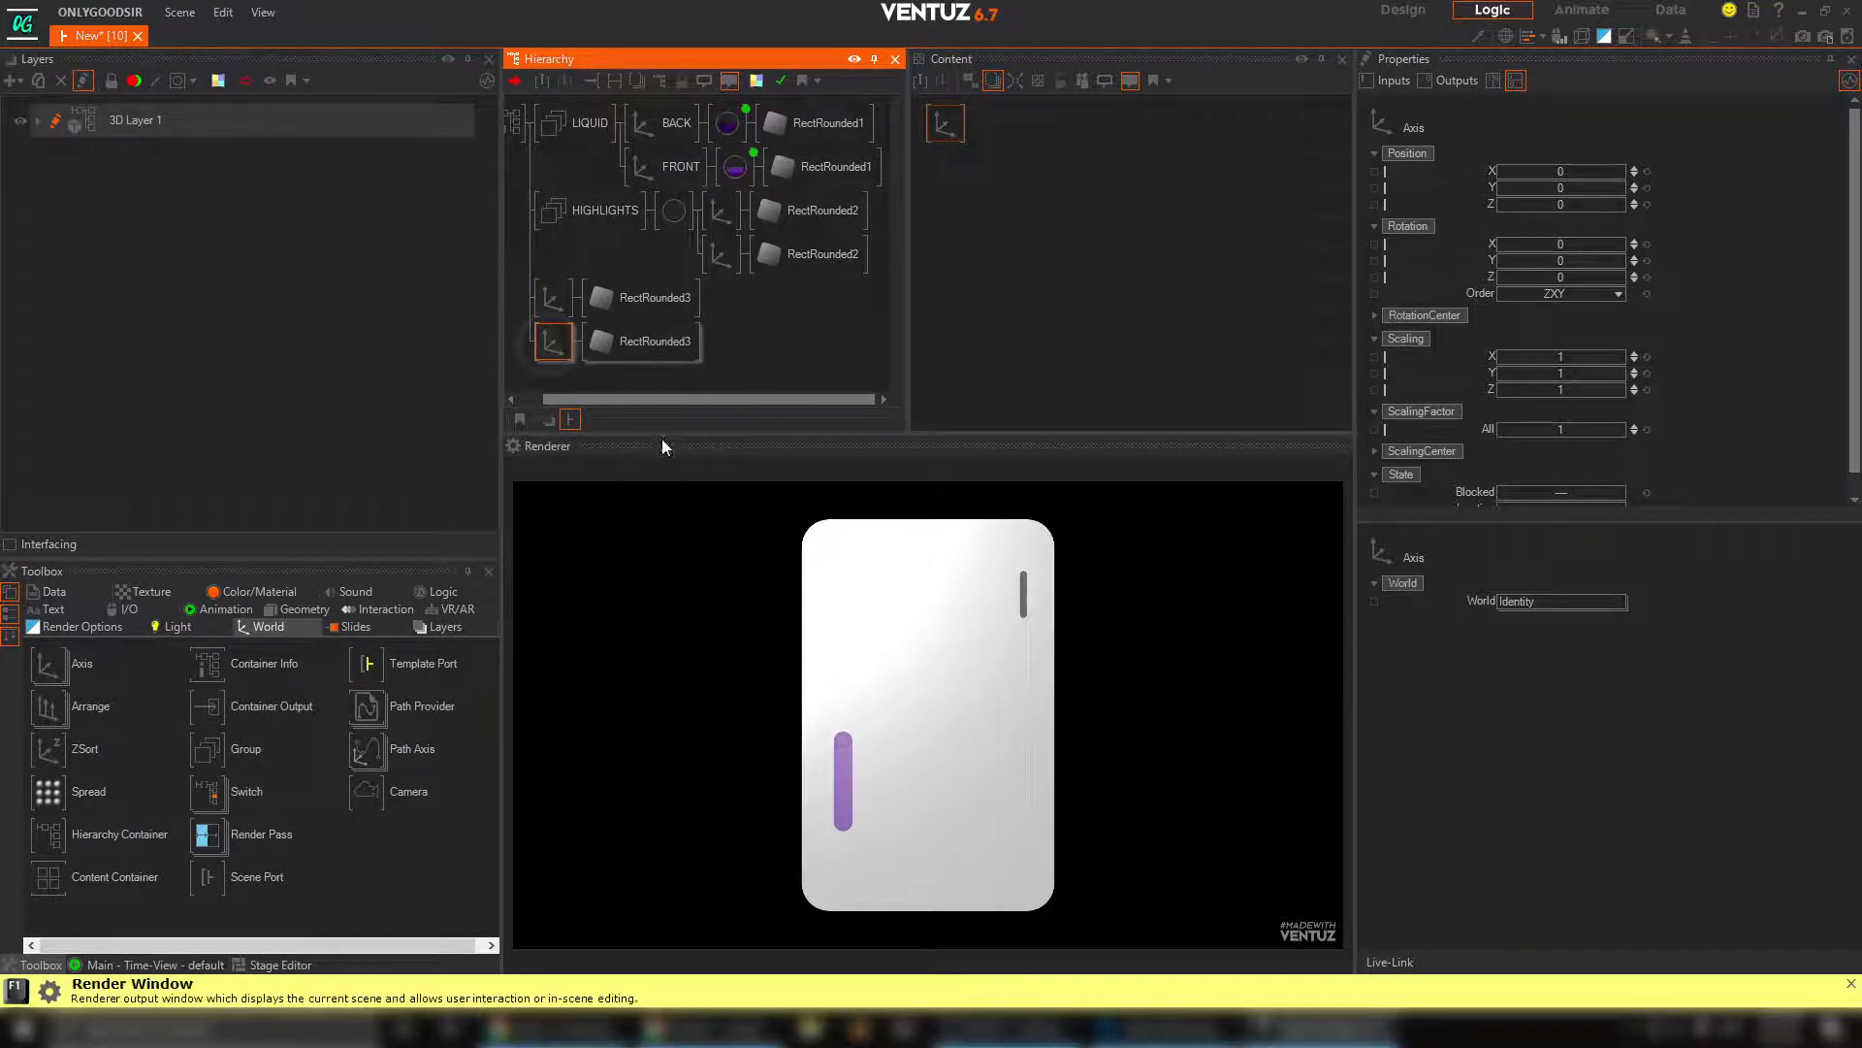
Insert a Stencil Test before the upper rectangle branch and a Stencil Set before the lower one, with Layer1 enabled on both
{"action": "left_click", "coordinate": [72, 629]}
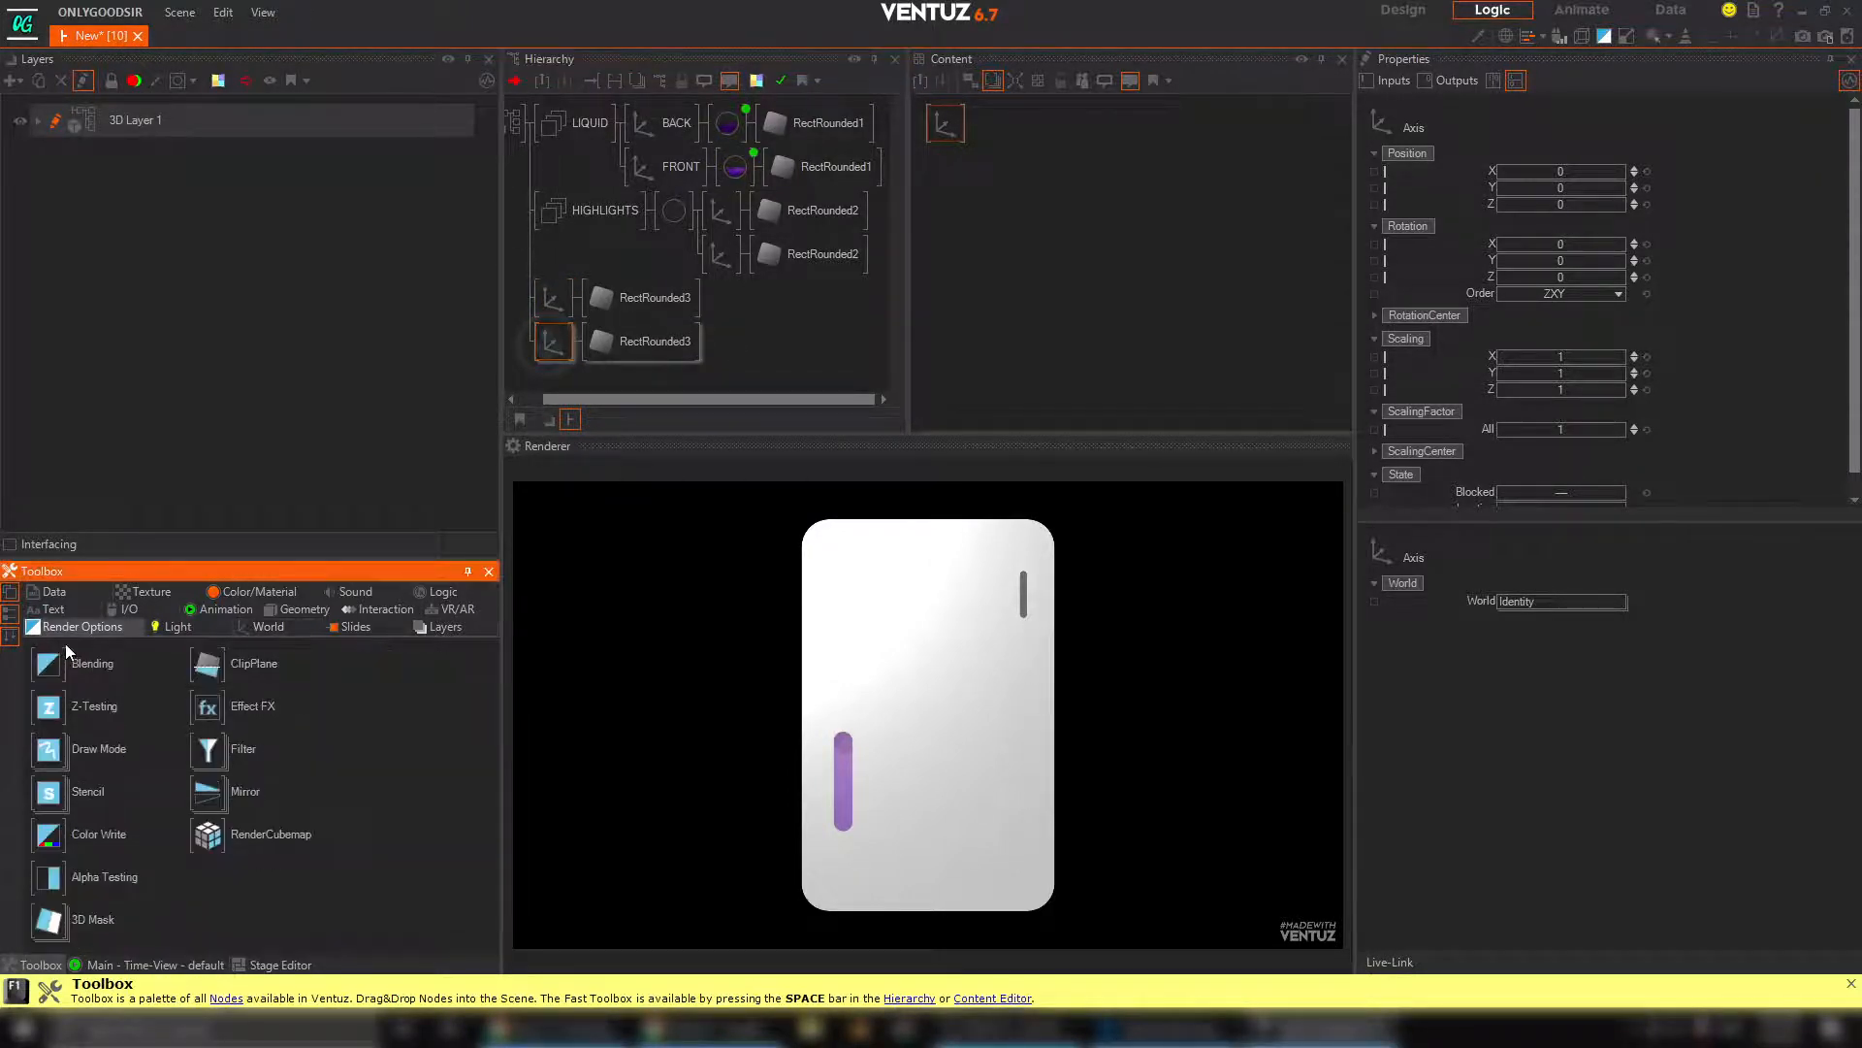
{"action": "left_click_drag", "start_coordinate": [136, 790], "coordinate": [546, 301]}
{"action": "left_click", "coordinate": [624, 362]}
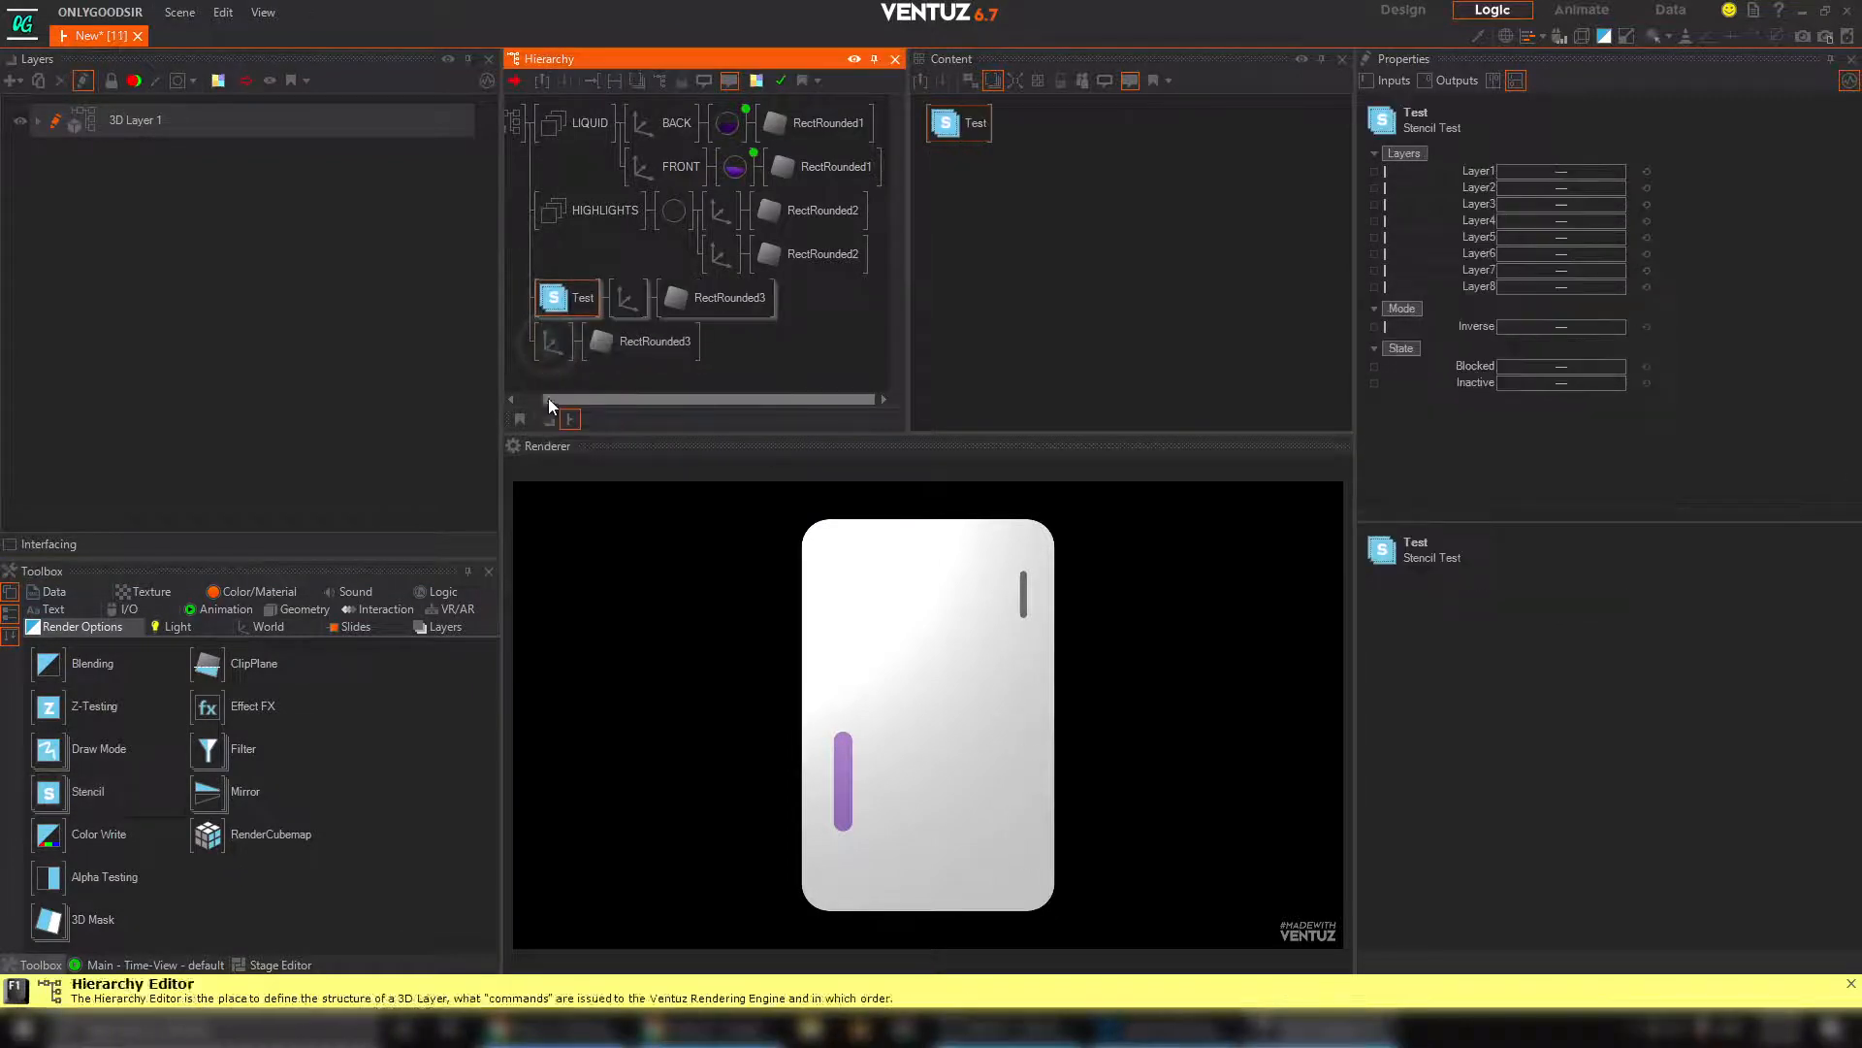
{"action": "mouse_move", "coordinate": [58, 794]}
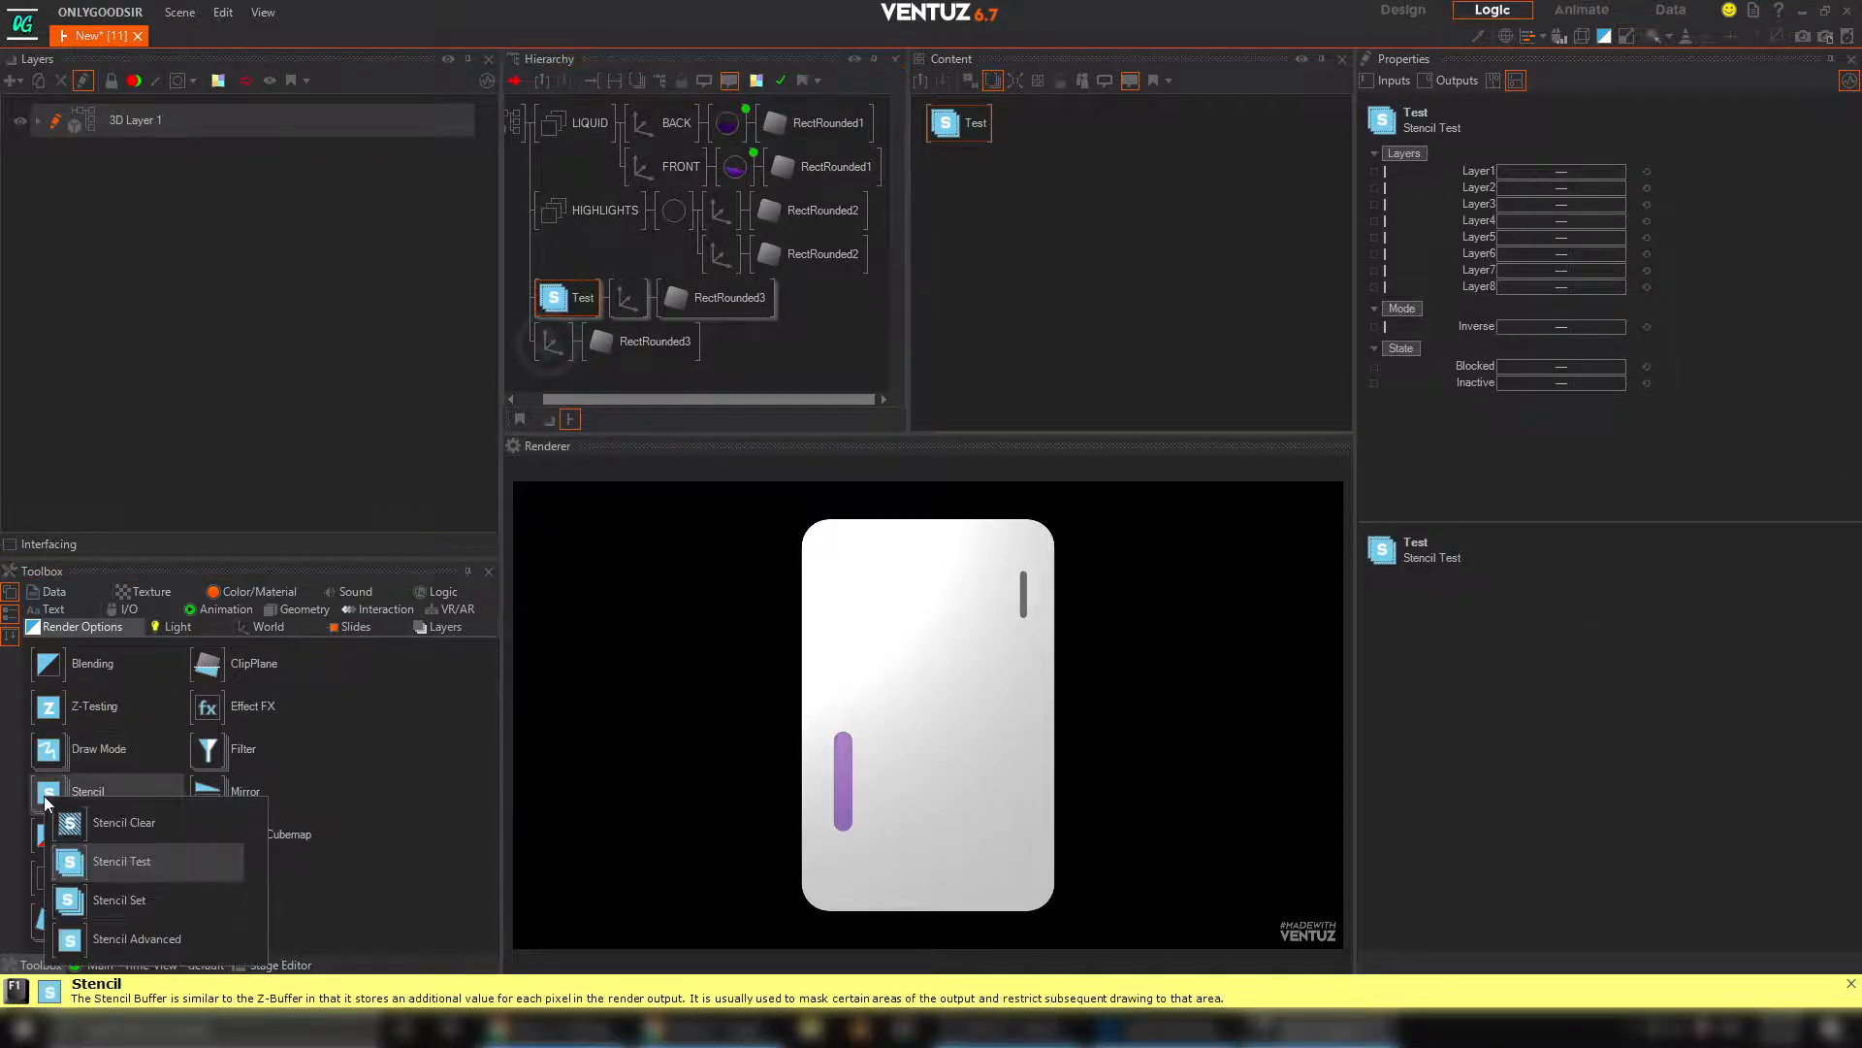
{"action": "left_click_drag", "start_coordinate": [68, 902], "coordinate": [541, 341]}
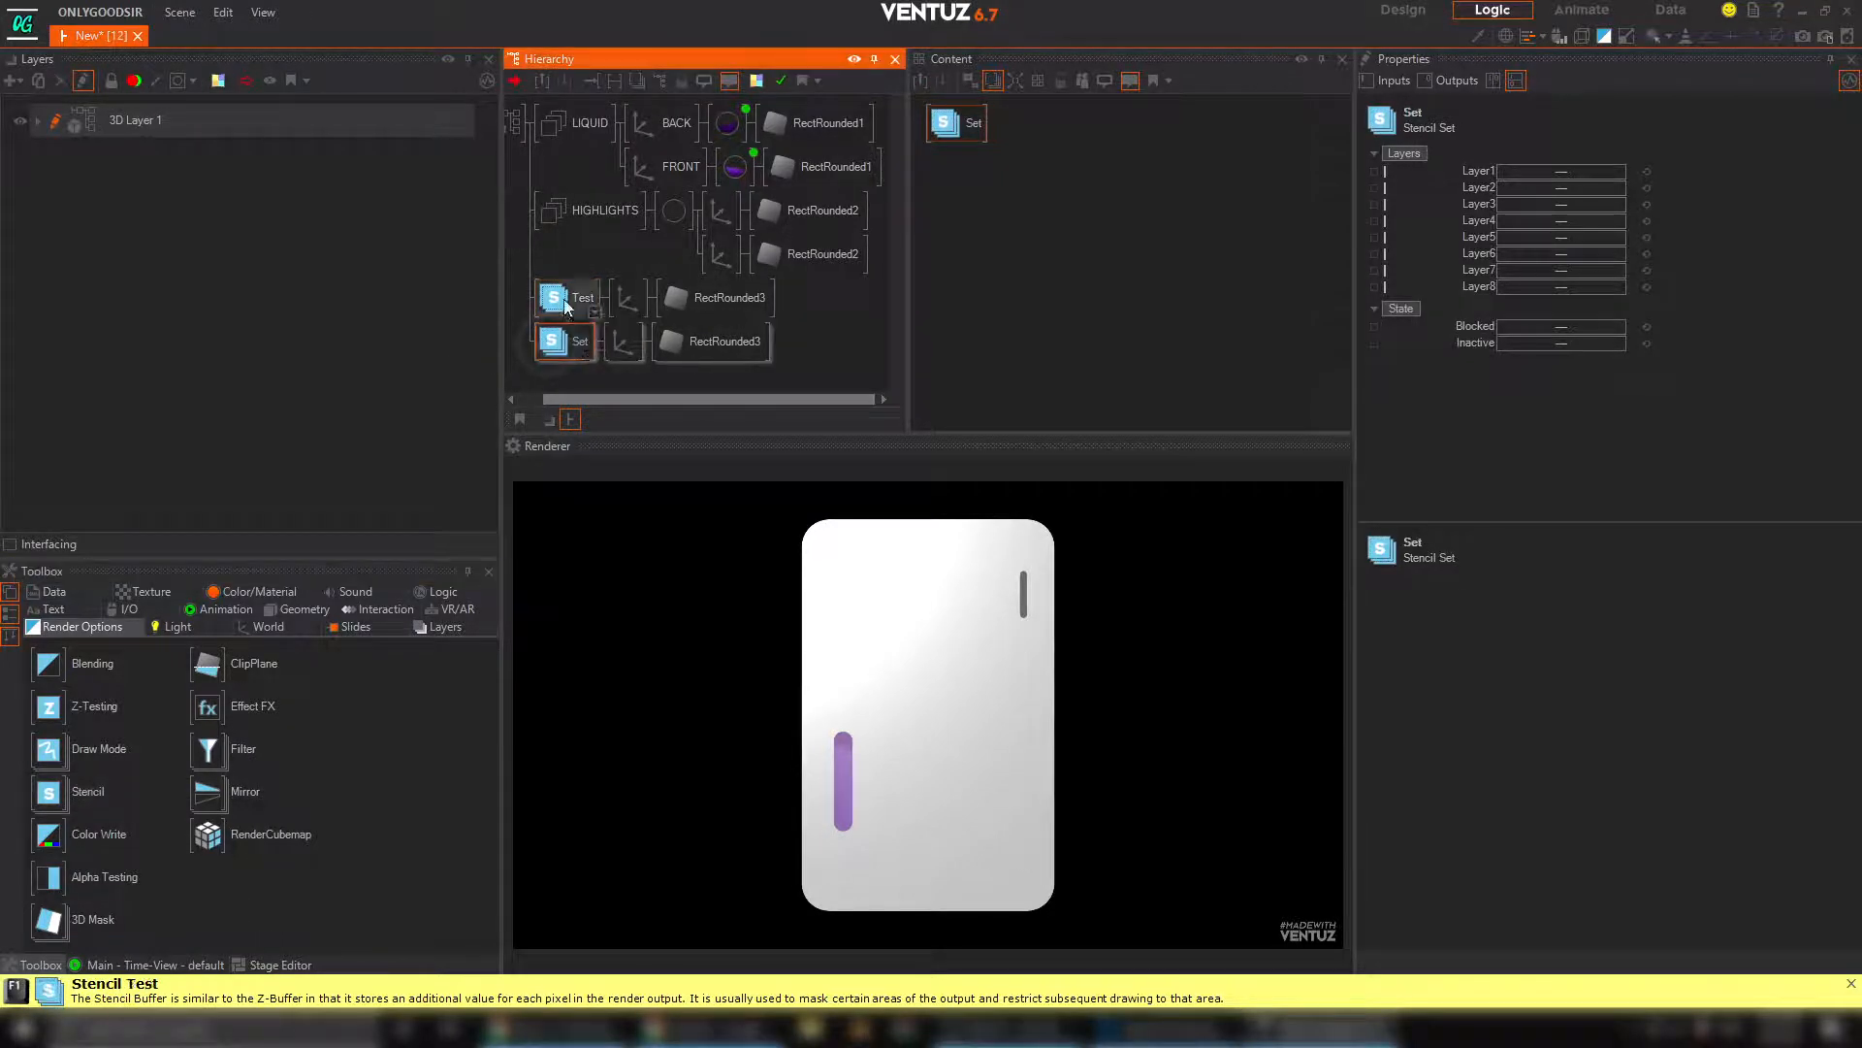
{"action": "left_click", "coordinate": [582, 301], "text": "ctrl"}
{"action": "left_click", "coordinate": [1561, 171]}
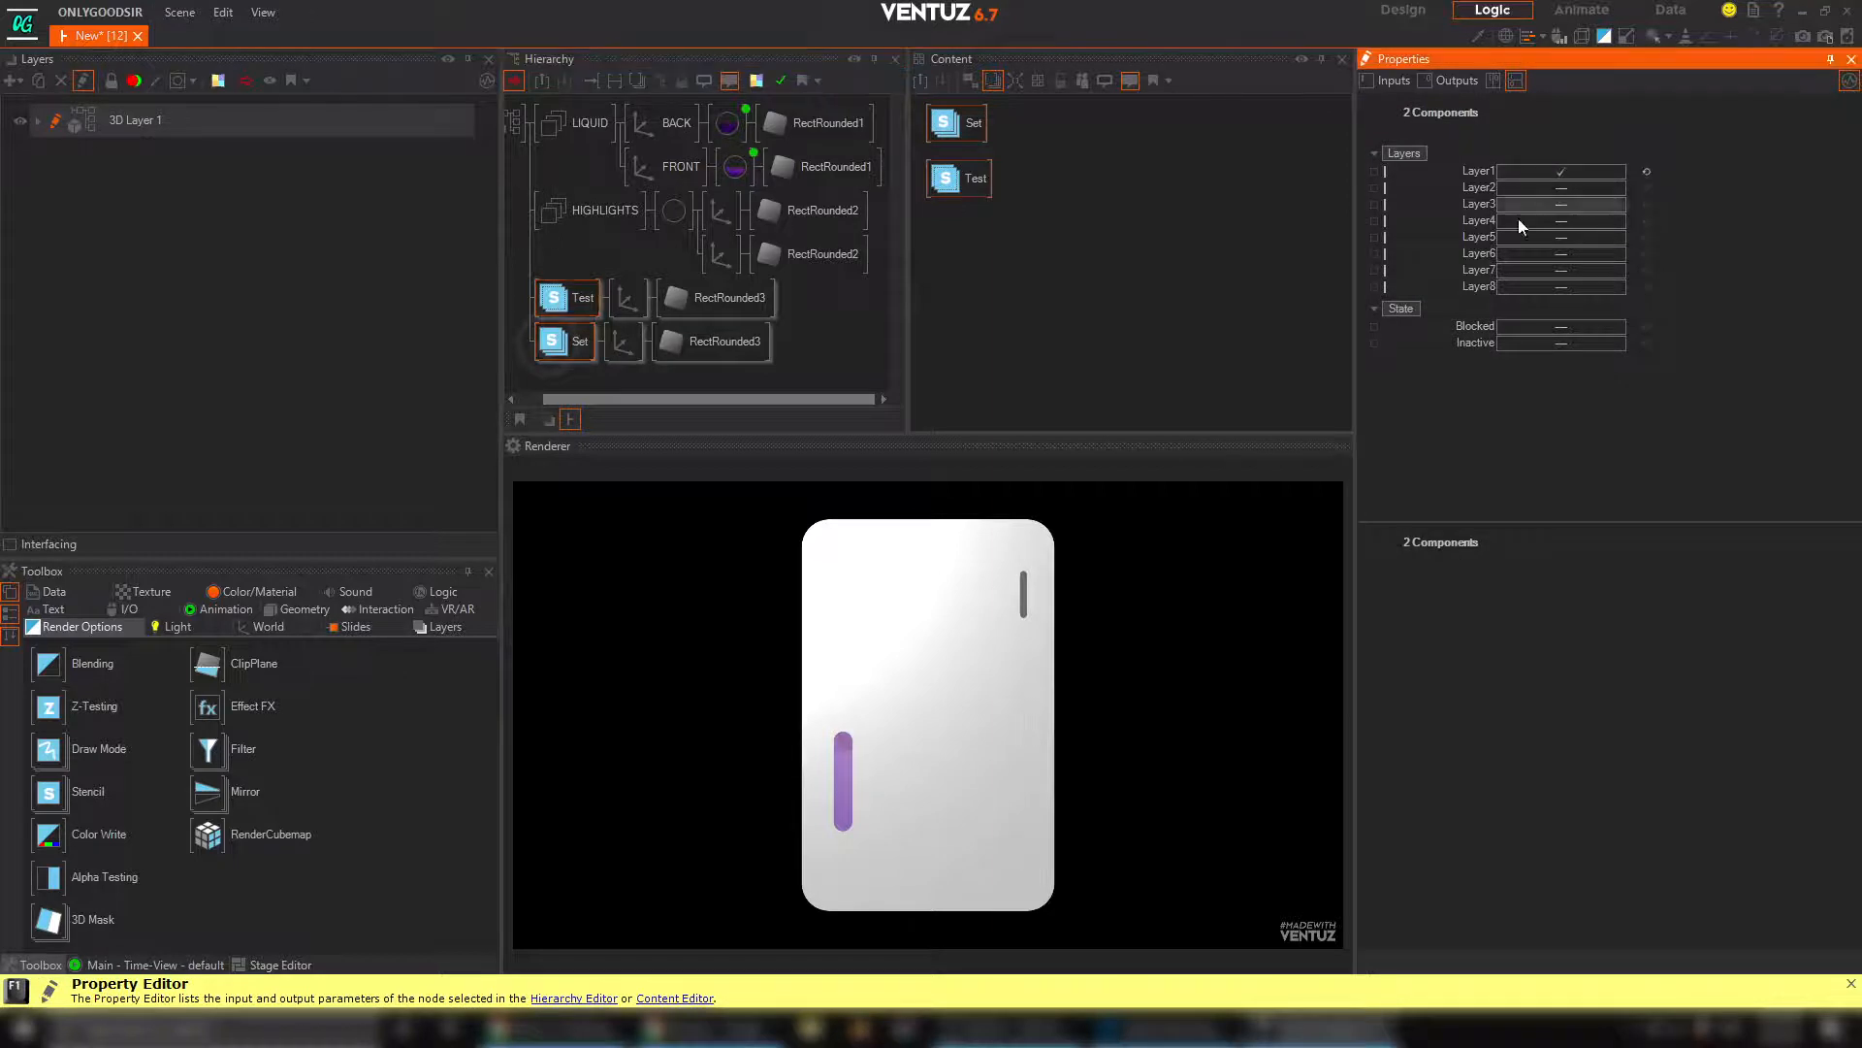
Set the Stencil Set branch axis's overall ScalingFactor to 0.9 and move that branch above the Stencil Test branch
{"action": "left_click", "coordinate": [589, 347]}
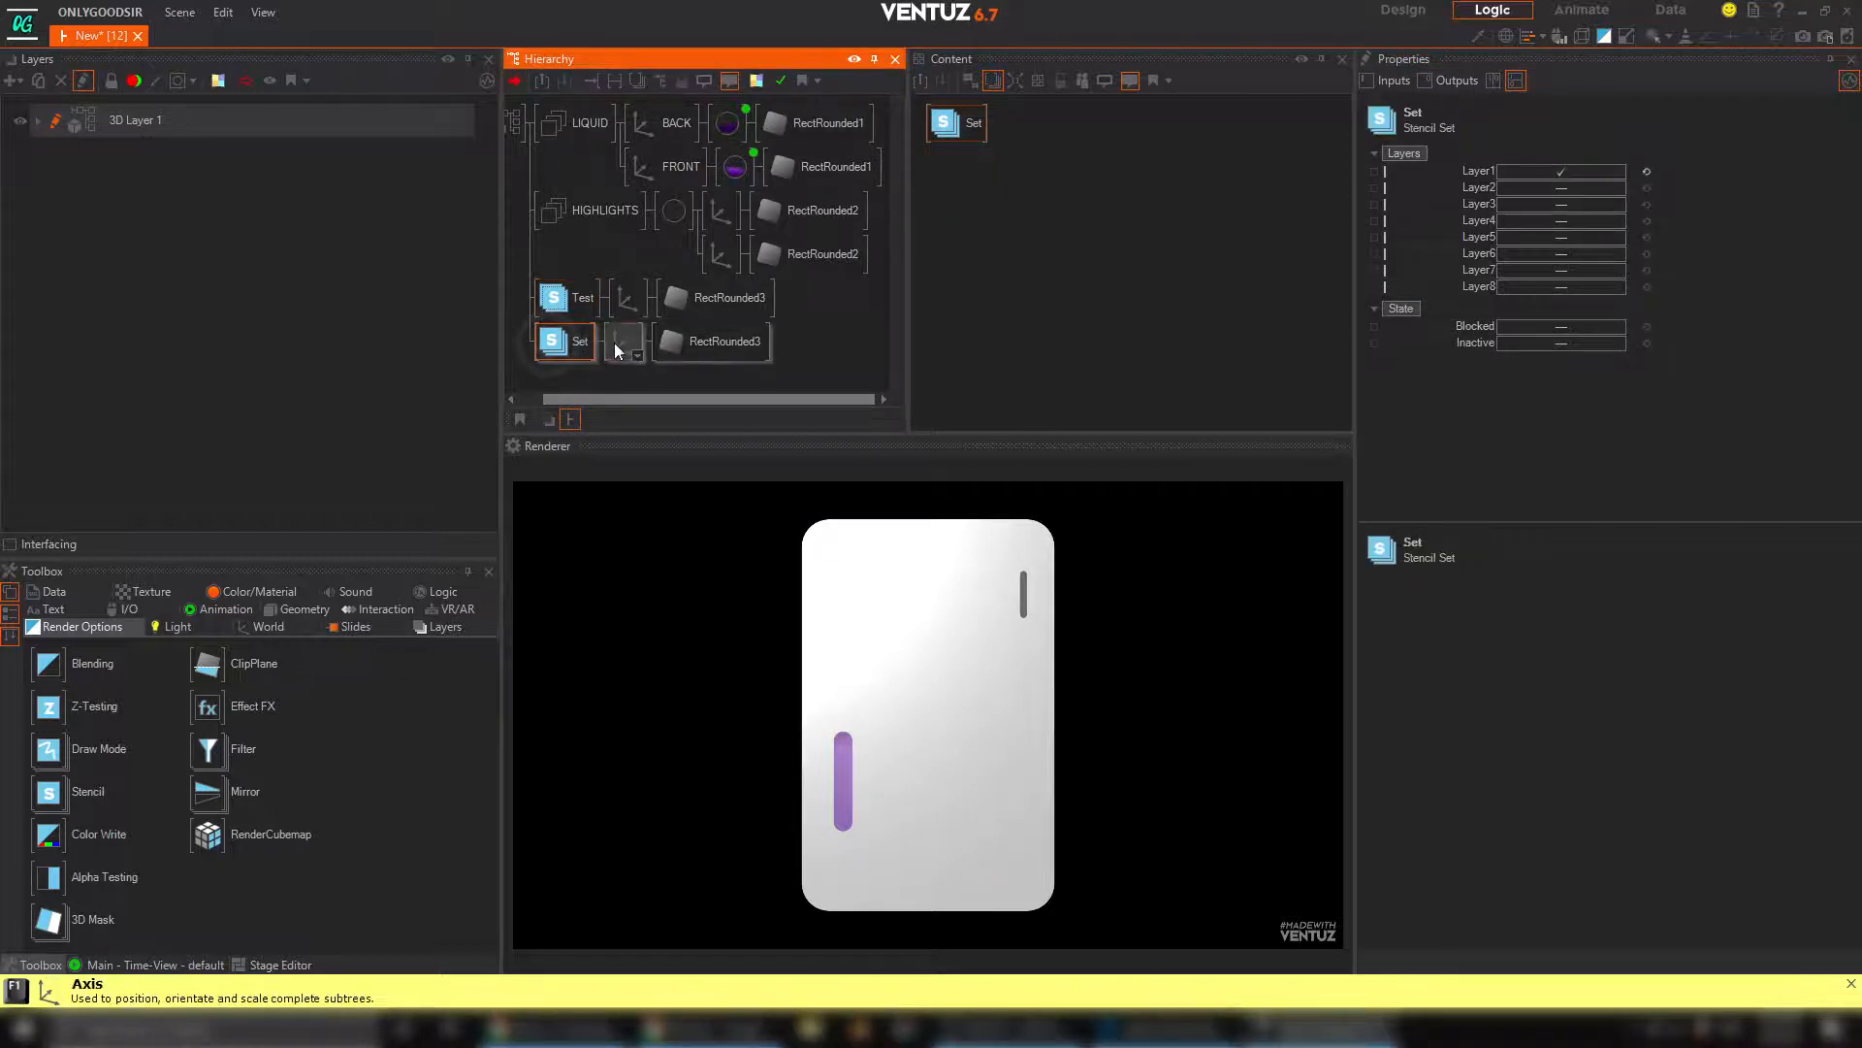
{"action": "left_click", "coordinate": [623, 342]}
{"action": "left_click", "coordinate": [1552, 429]}
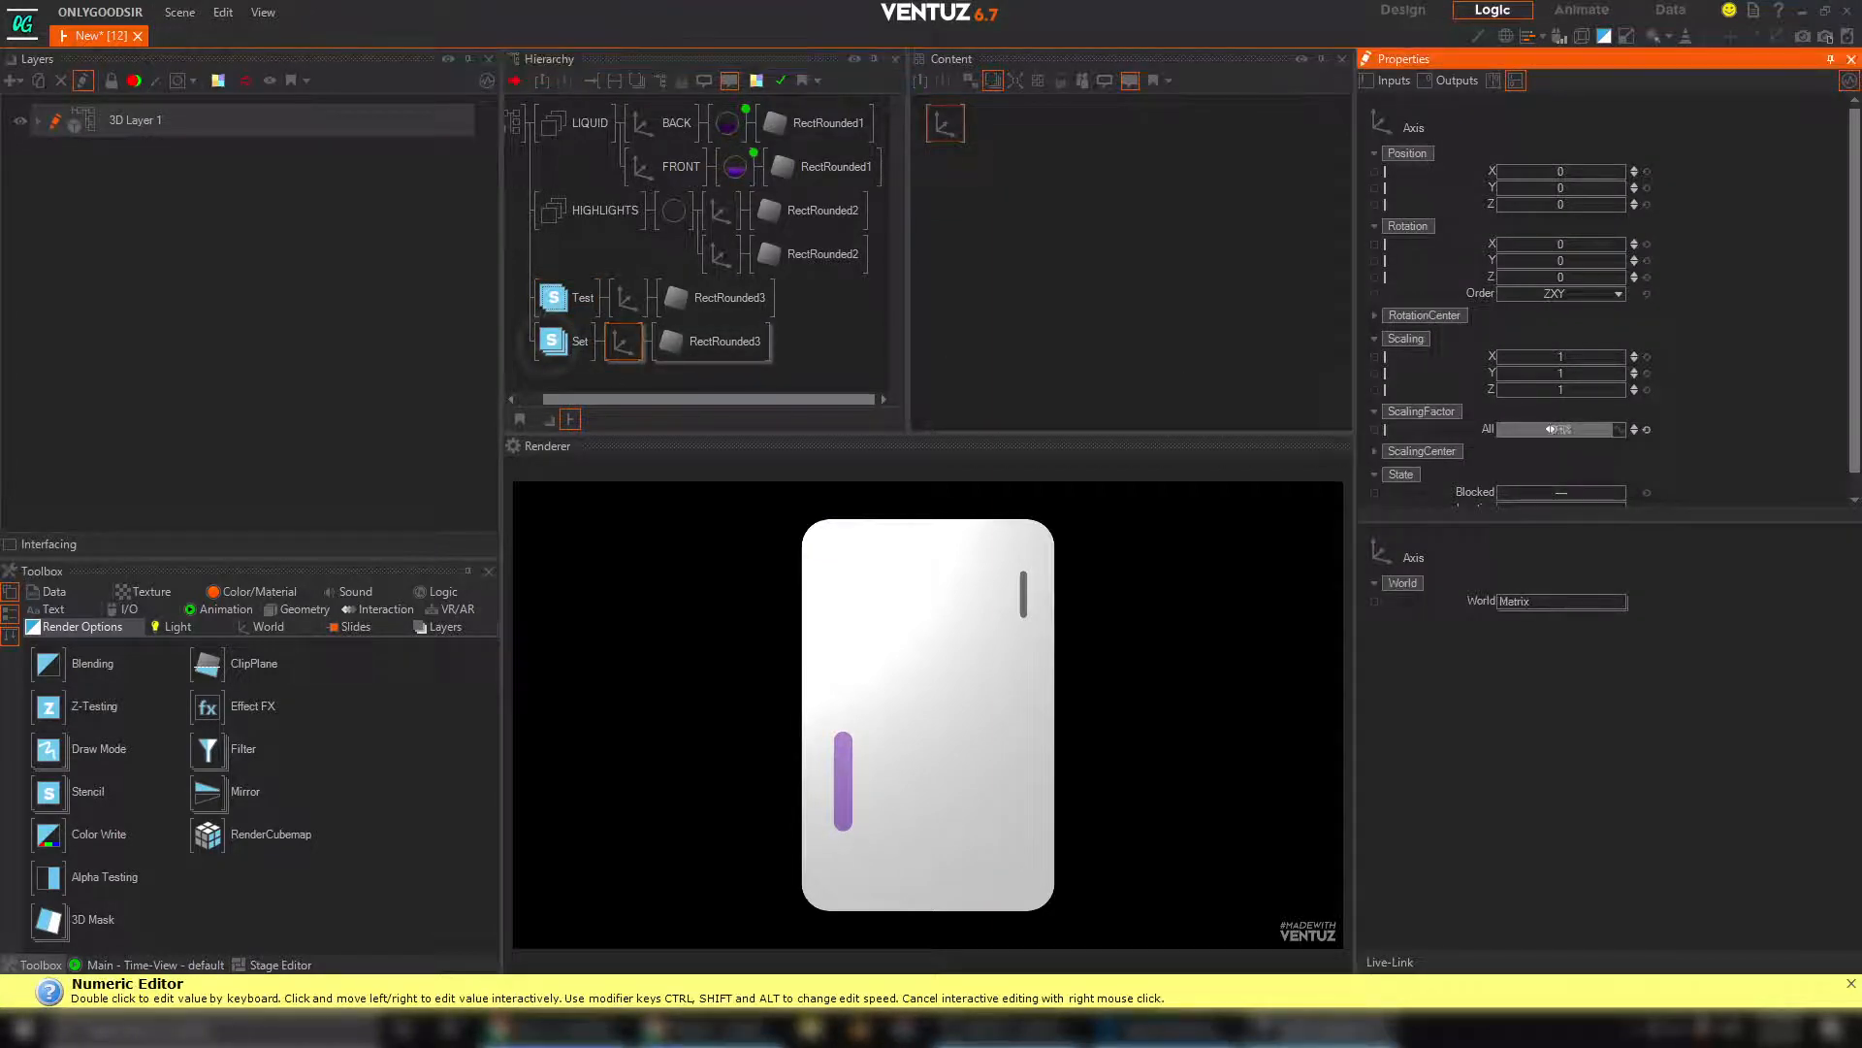
{"action": "left_click", "coordinate": [558, 358]}
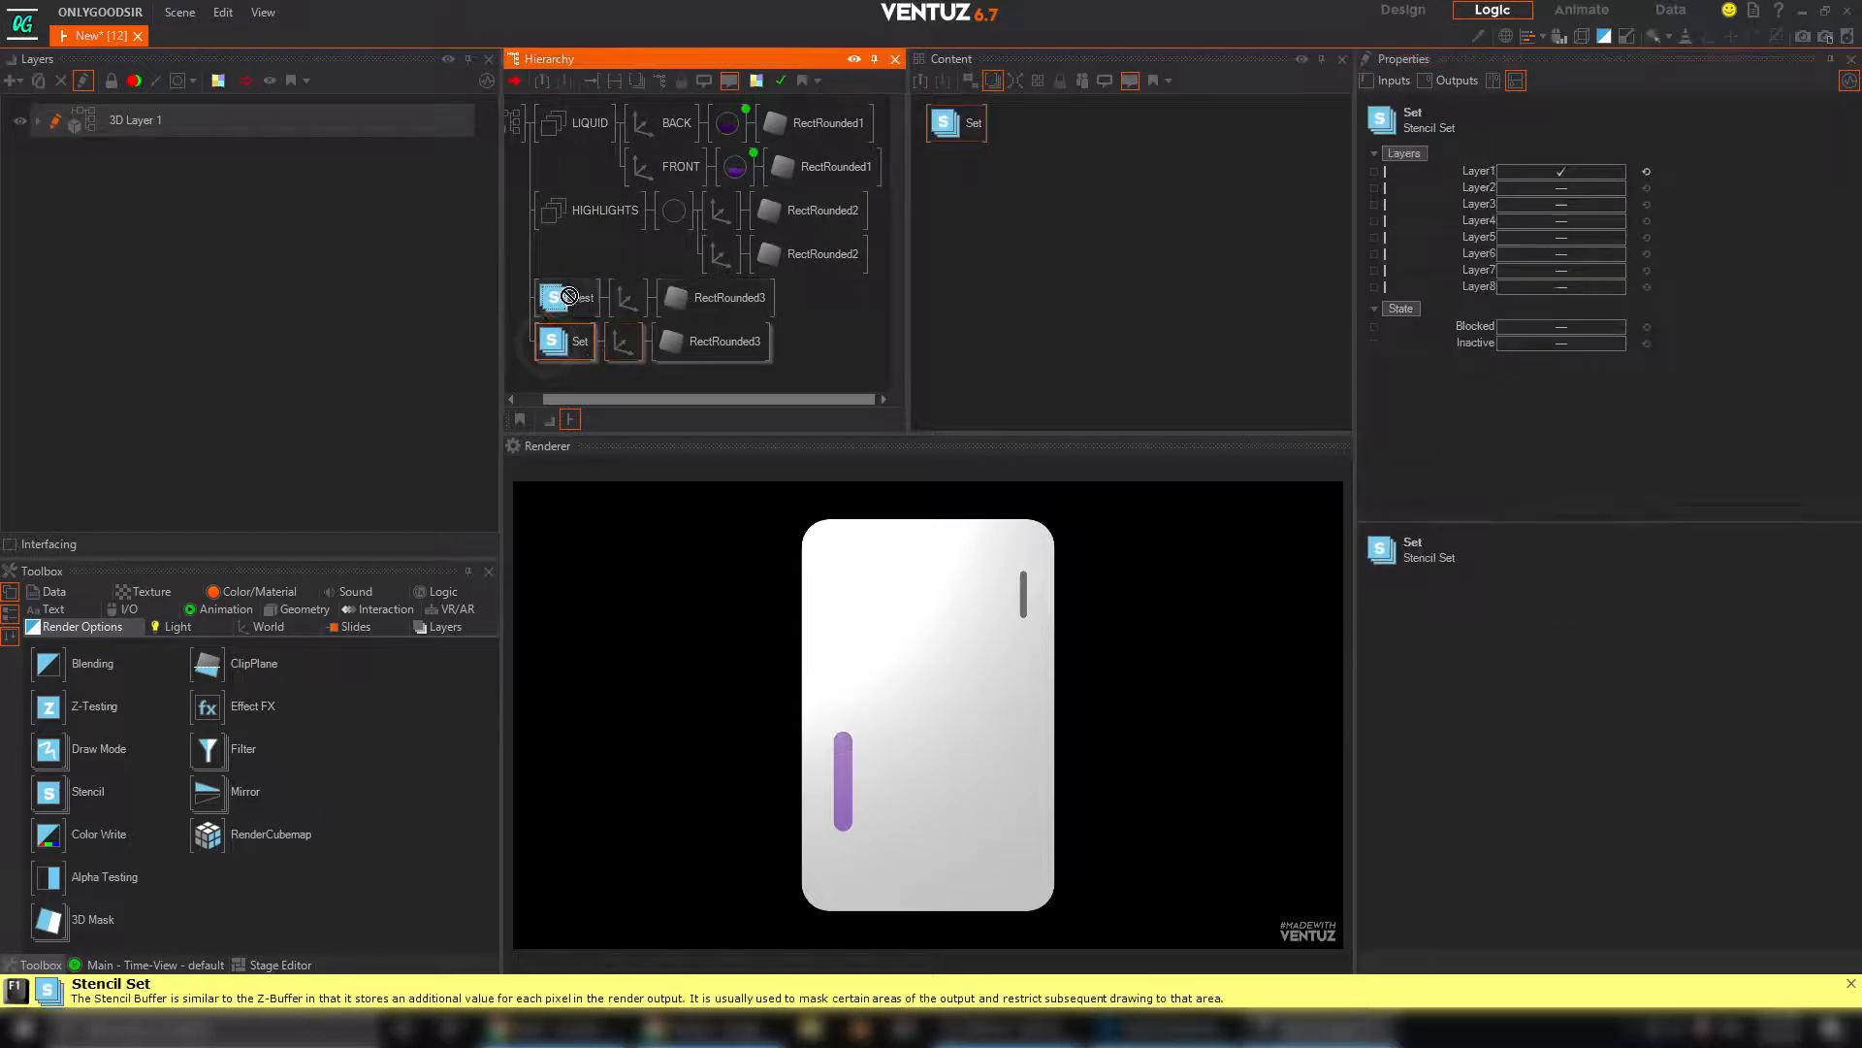
{"action": "left_click_drag", "start_coordinate": [569, 296], "coordinate": [562, 301]}
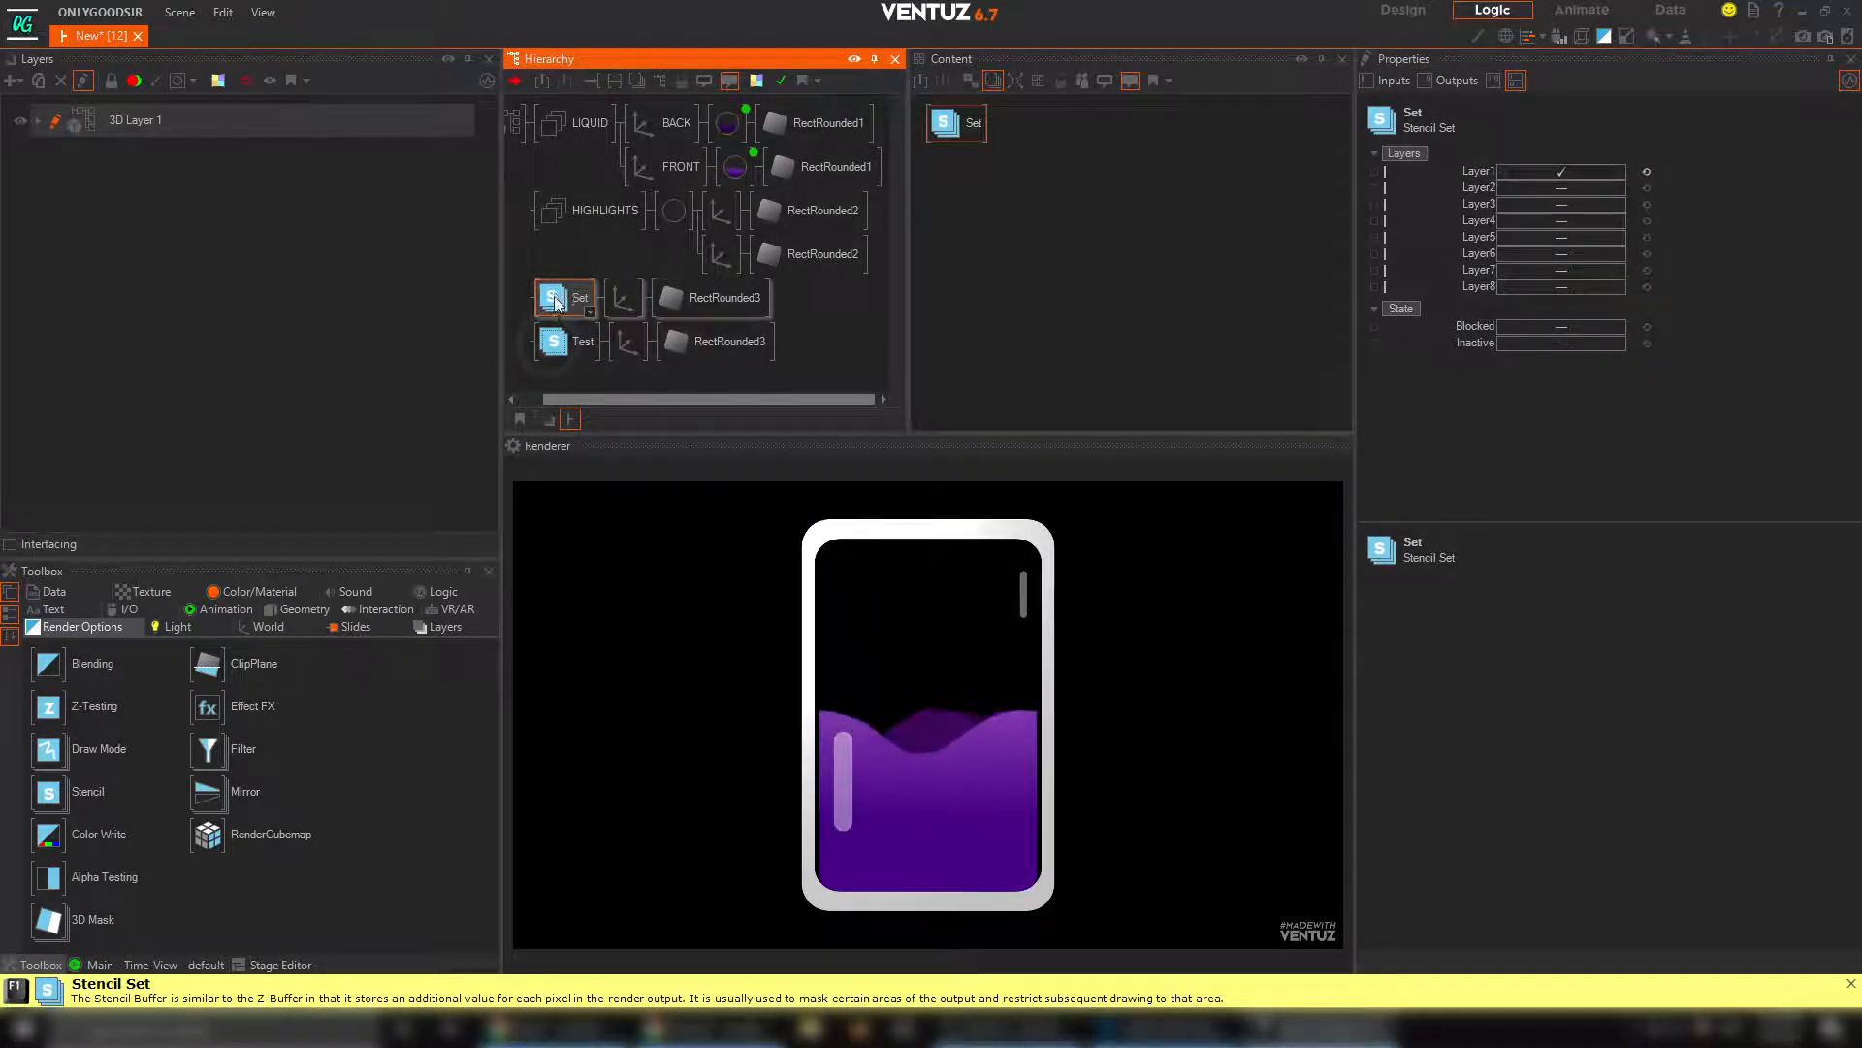
Set the Stencil Set branch's axis ScalingFactor to about 0.983 and its rounded rectangle's SizeY to 21.129
{"action": "left_click", "coordinate": [627, 305]}
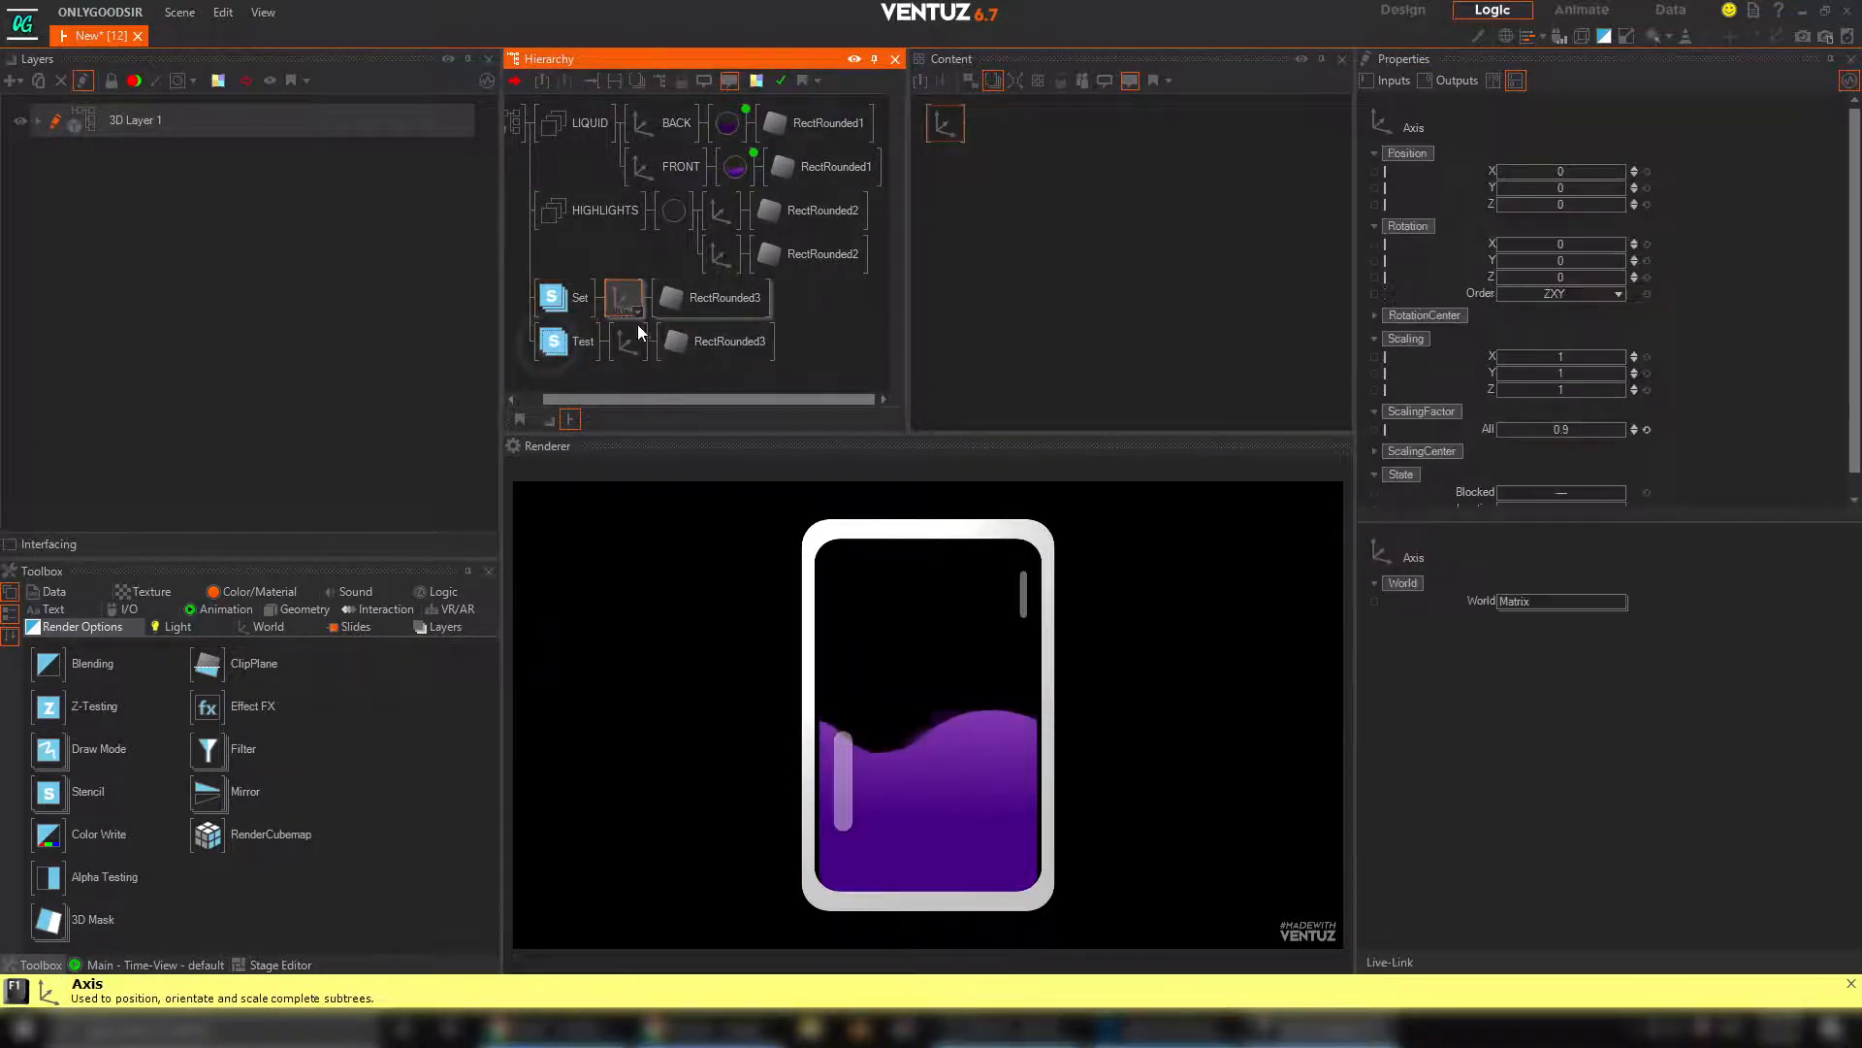
{"action": "left_click_drag", "start_coordinate": [1563, 429], "coordinate": [1594, 429]}
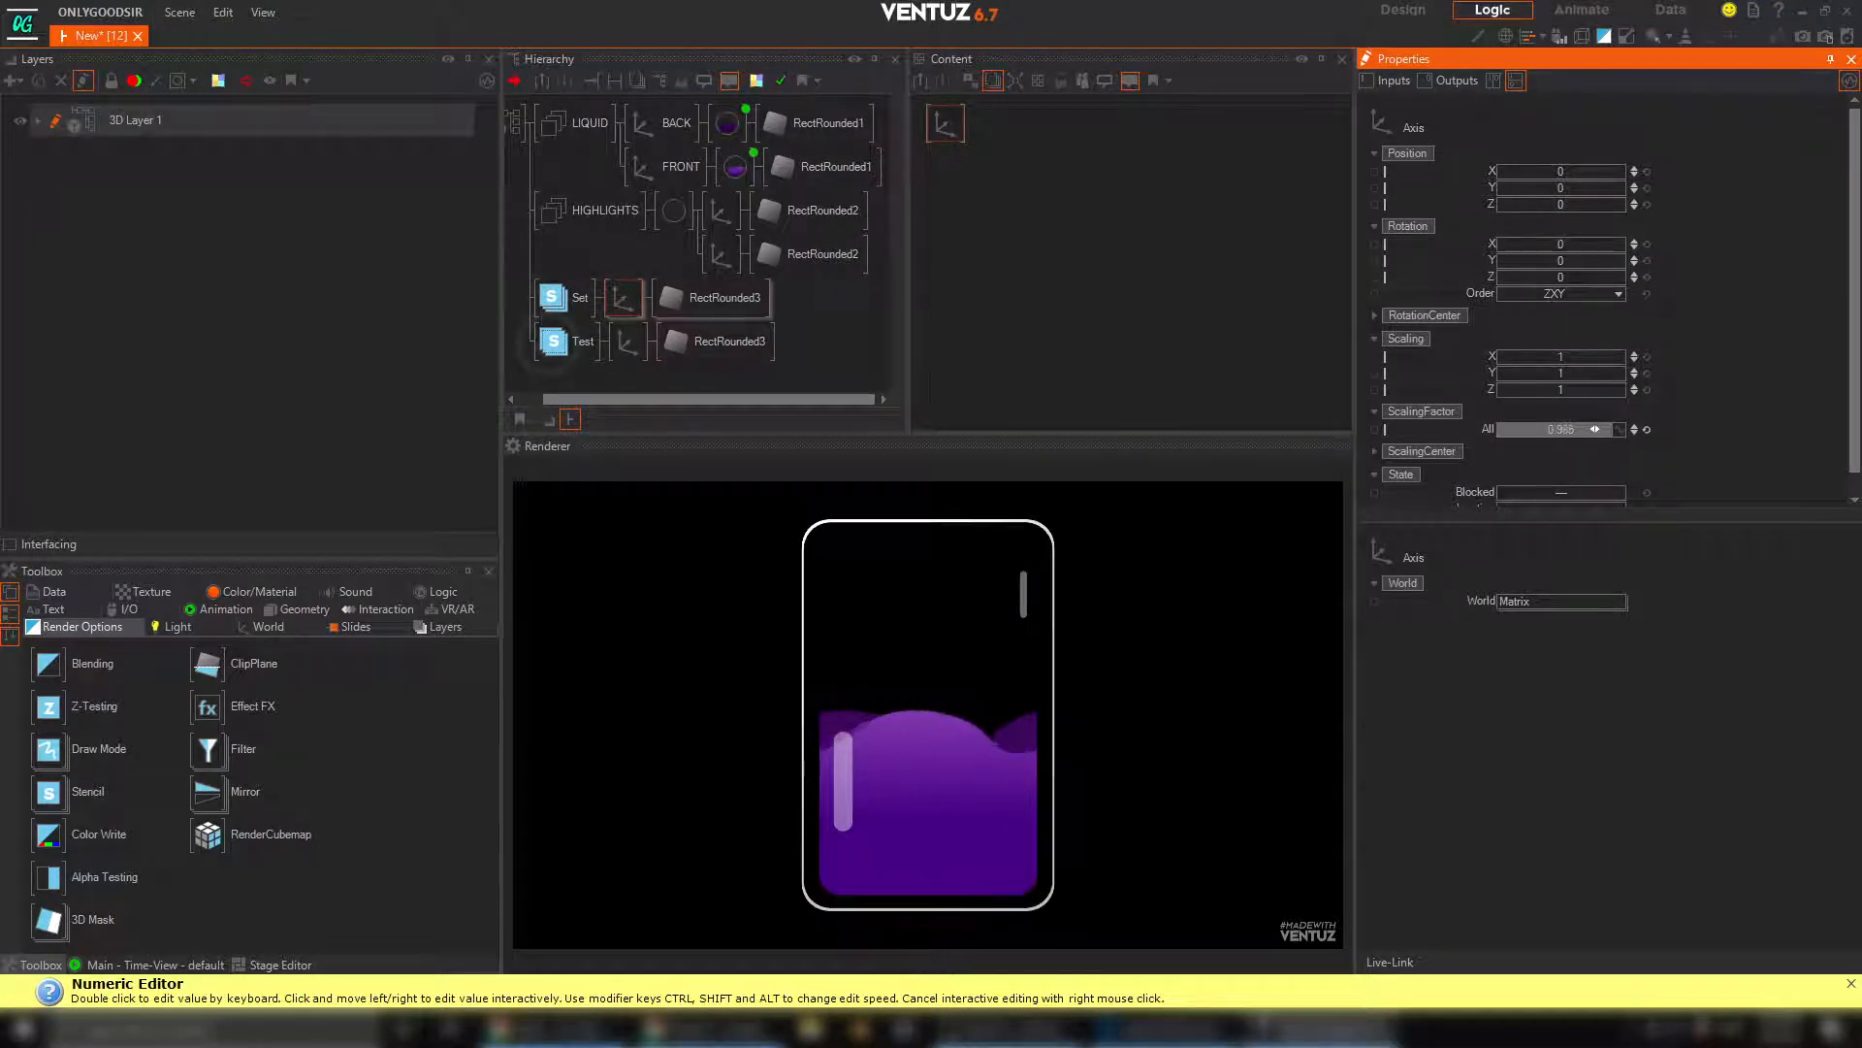
{"action": "left_click", "coordinate": [718, 297]}
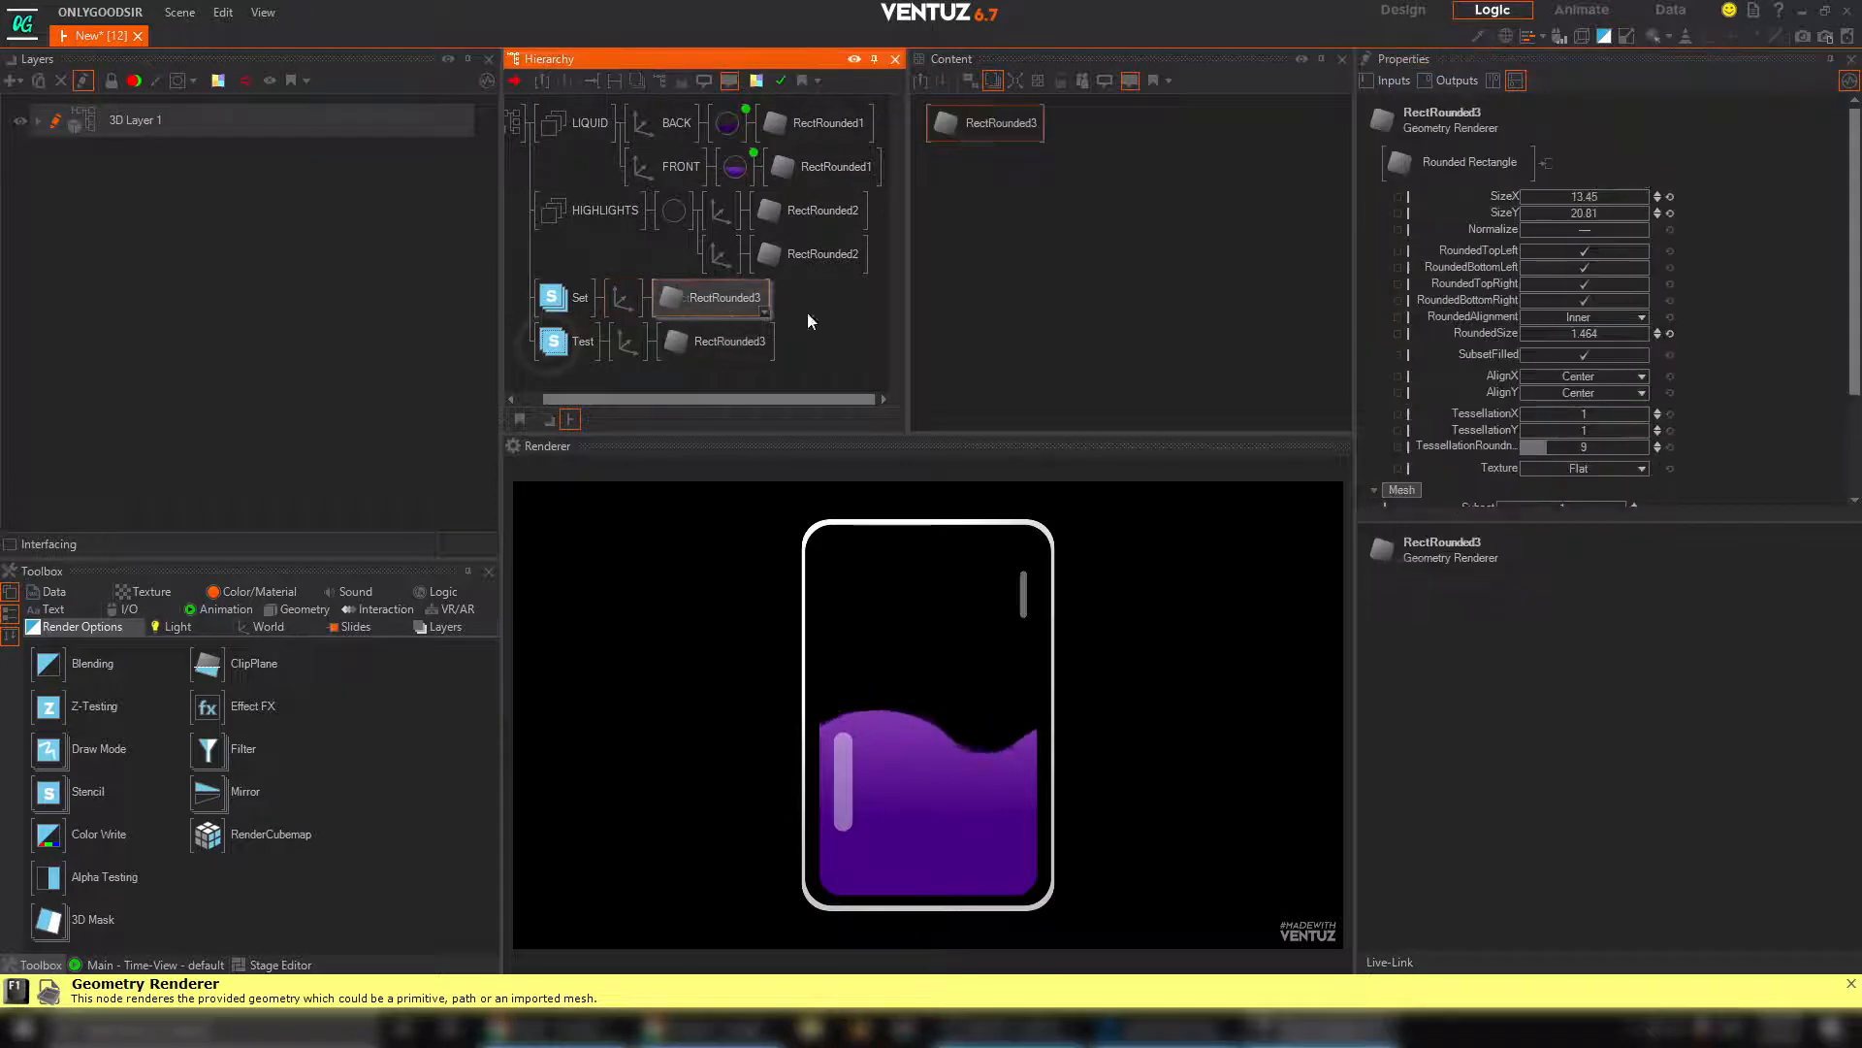
{"action": "left_click", "coordinate": [1587, 212]}
{"action": "left_click_drag", "start_coordinate": [1646, 216], "coordinate": [1647, 216]}
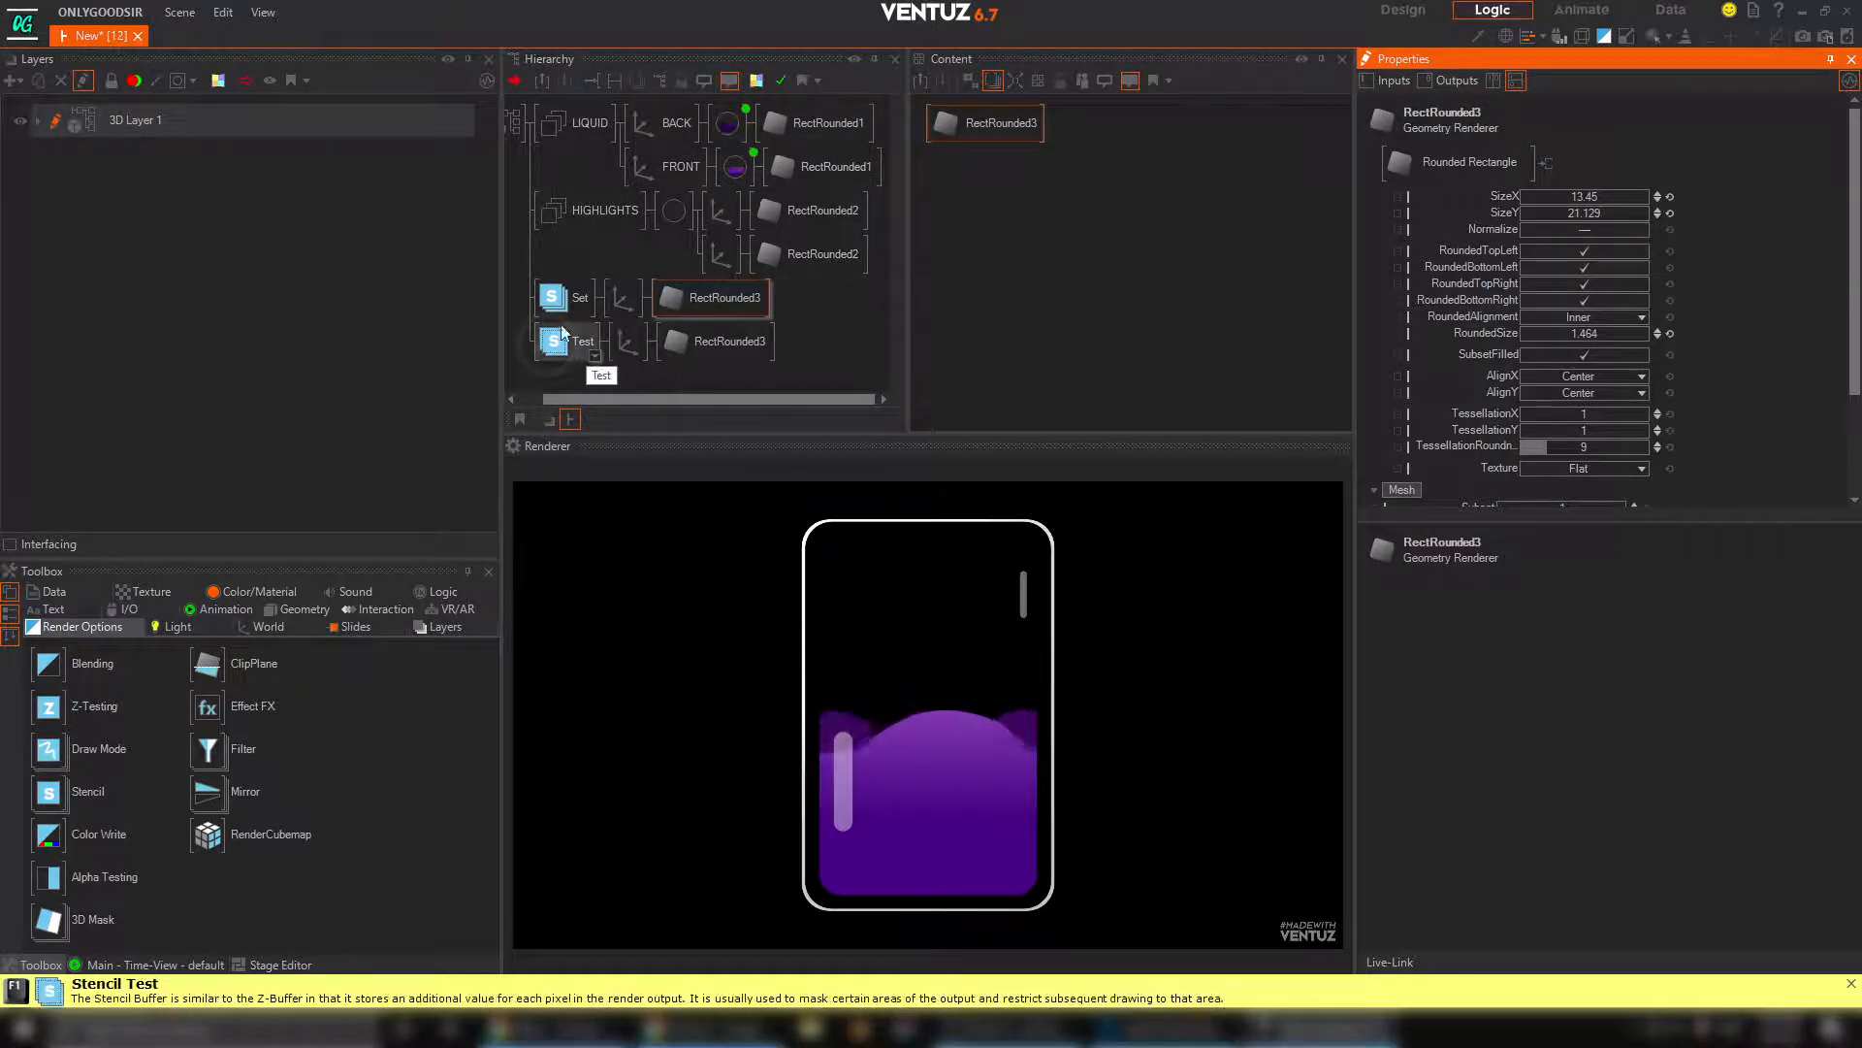
Place both stencil branches under a new common Axis and reduce its overall ScalingFactor slightly
{"action": "left_click", "coordinate": [262, 626]}
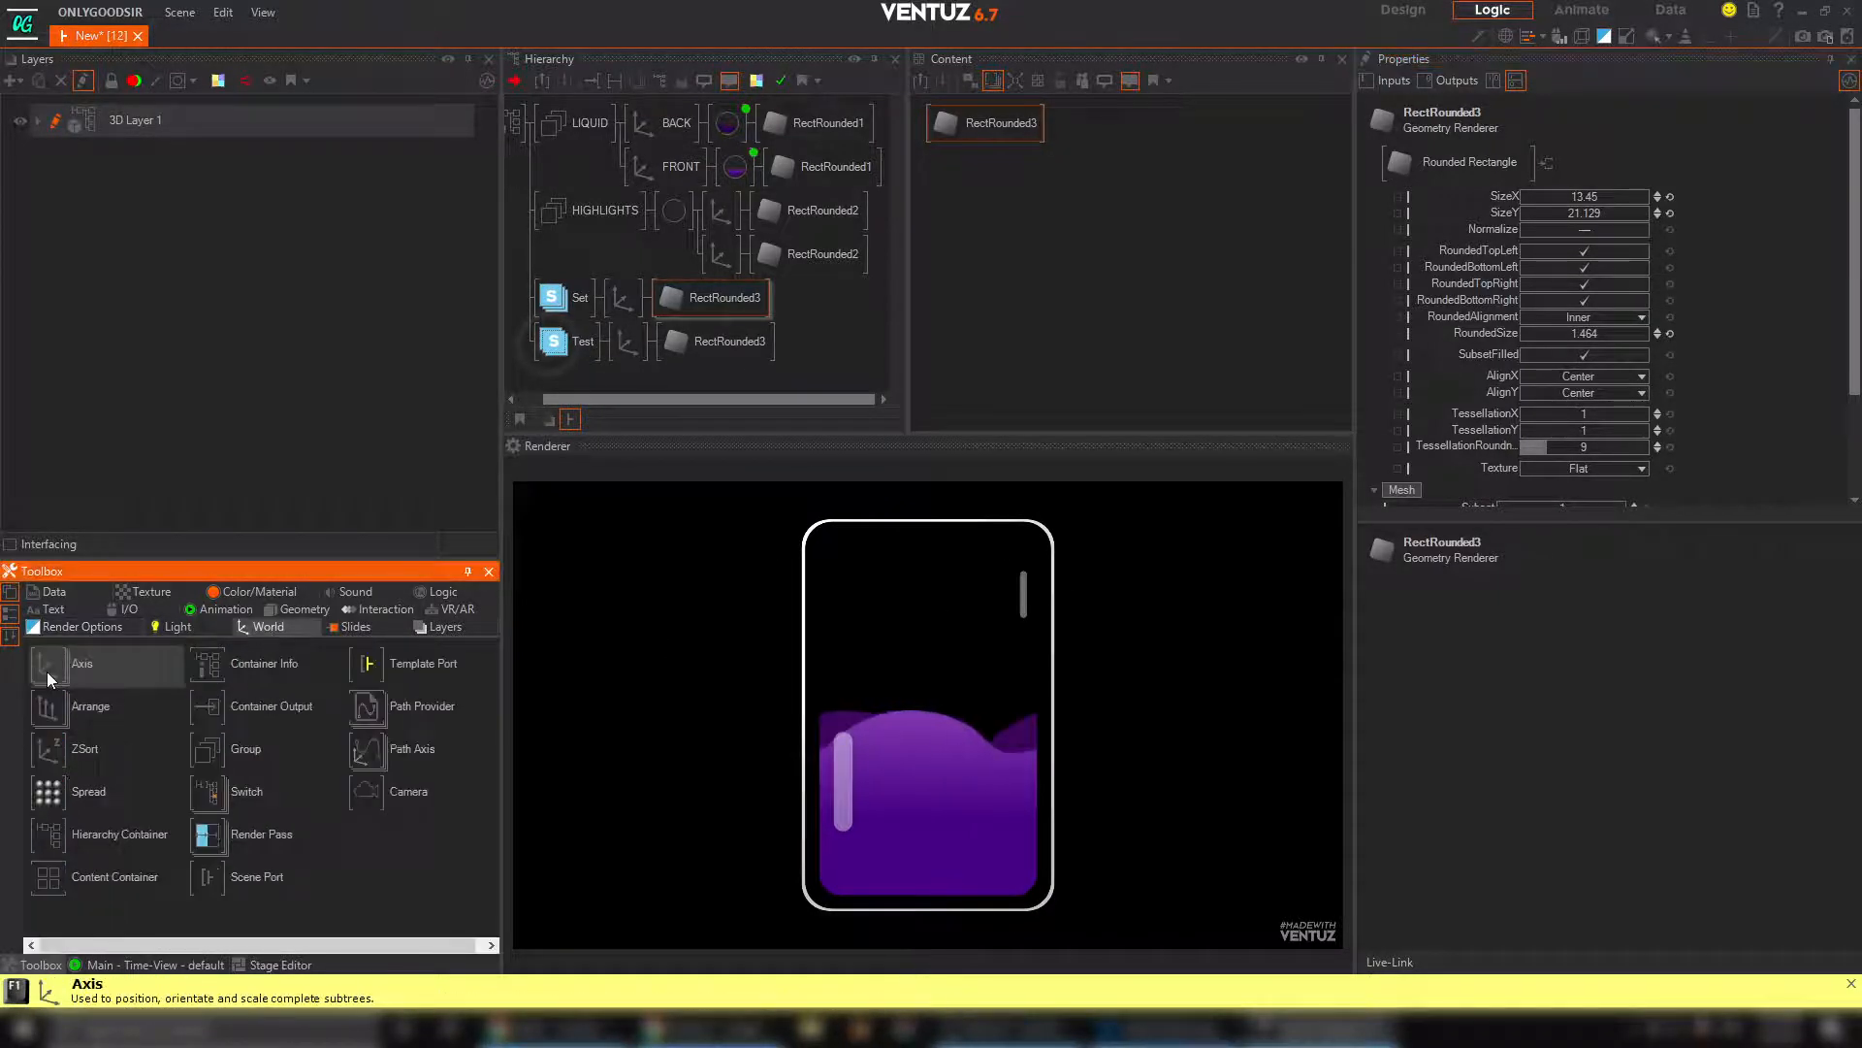
{"action": "left_click_drag", "start_coordinate": [544, 305], "coordinate": [604, 318]}
{"action": "left_click", "coordinate": [594, 334]}
{"action": "left_click", "coordinate": [555, 300]}
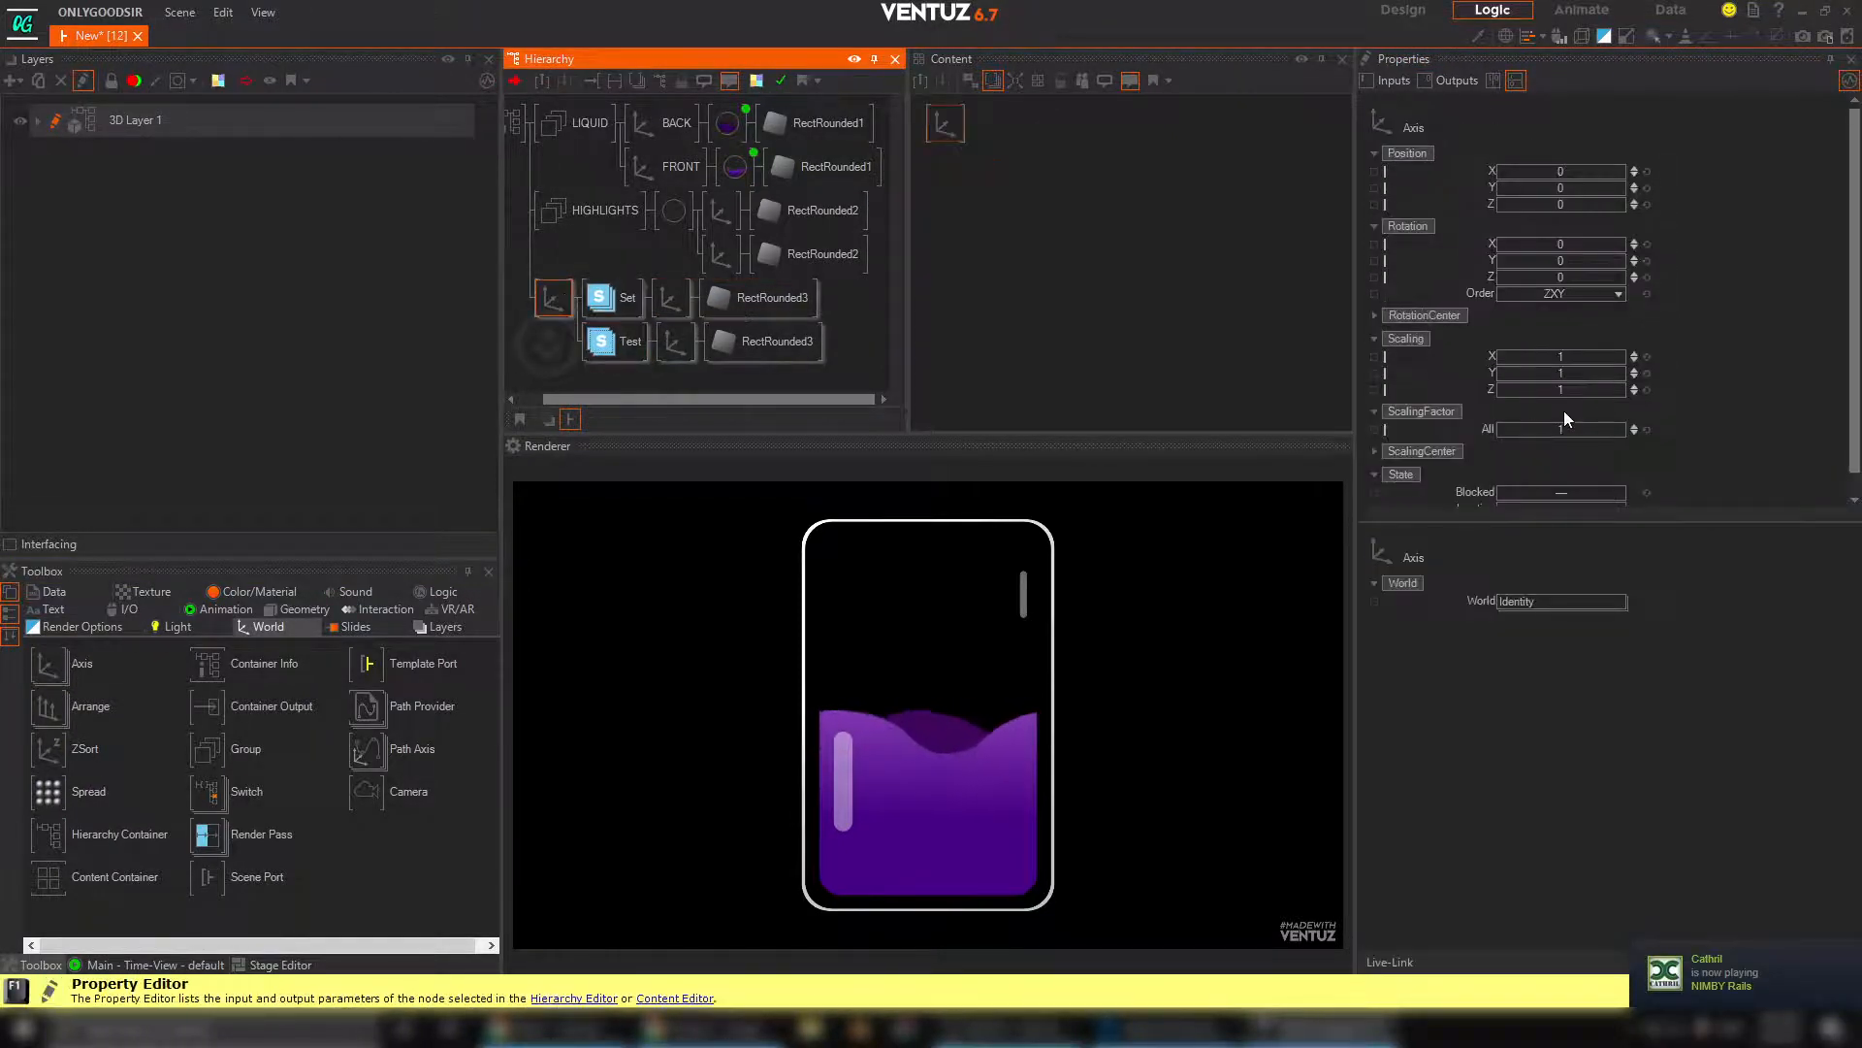
{"action": "left_click_drag", "start_coordinate": [1565, 429], "coordinate": [1560, 429]}
Fill the liquid completely by setting the FRONT material's Simple Control Progress to 100%
{"action": "left_click", "coordinate": [742, 172]}
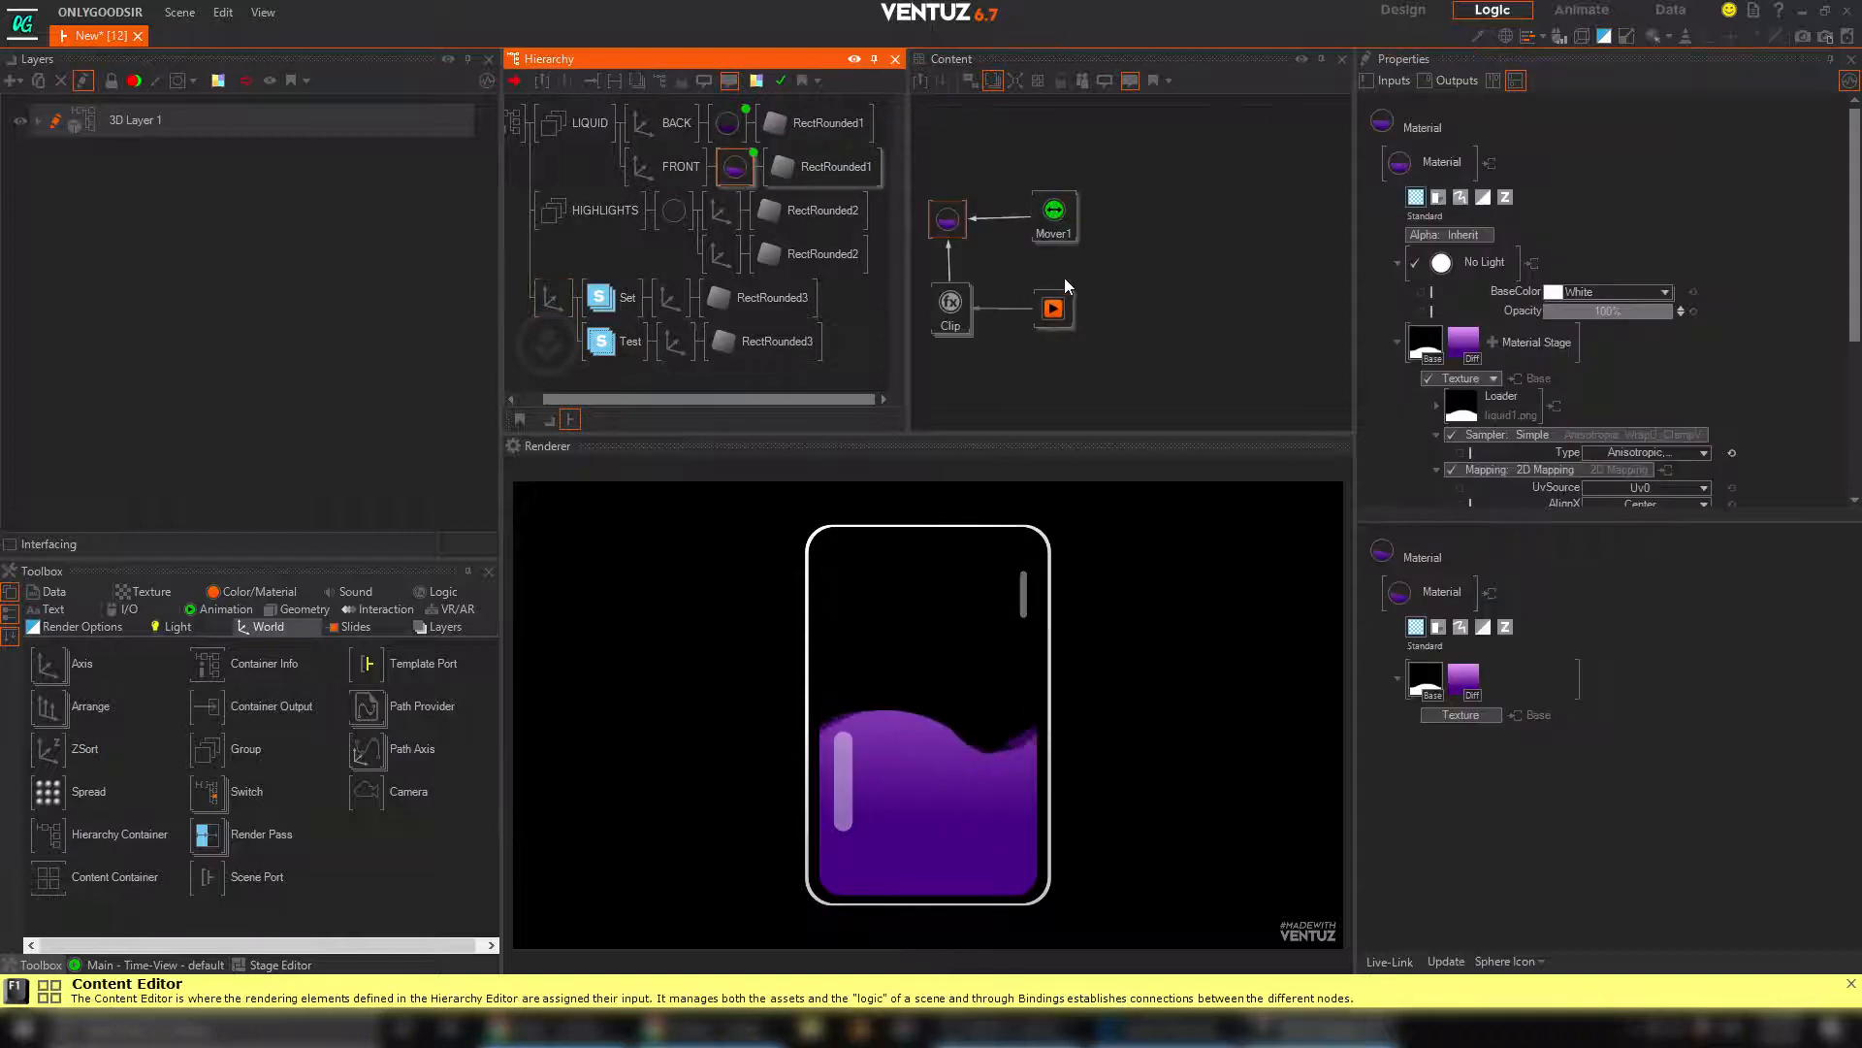
{"action": "left_click", "coordinate": [1055, 305]}
{"action": "left_click_drag", "start_coordinate": [1555, 172], "coordinate": [1624, 172]}
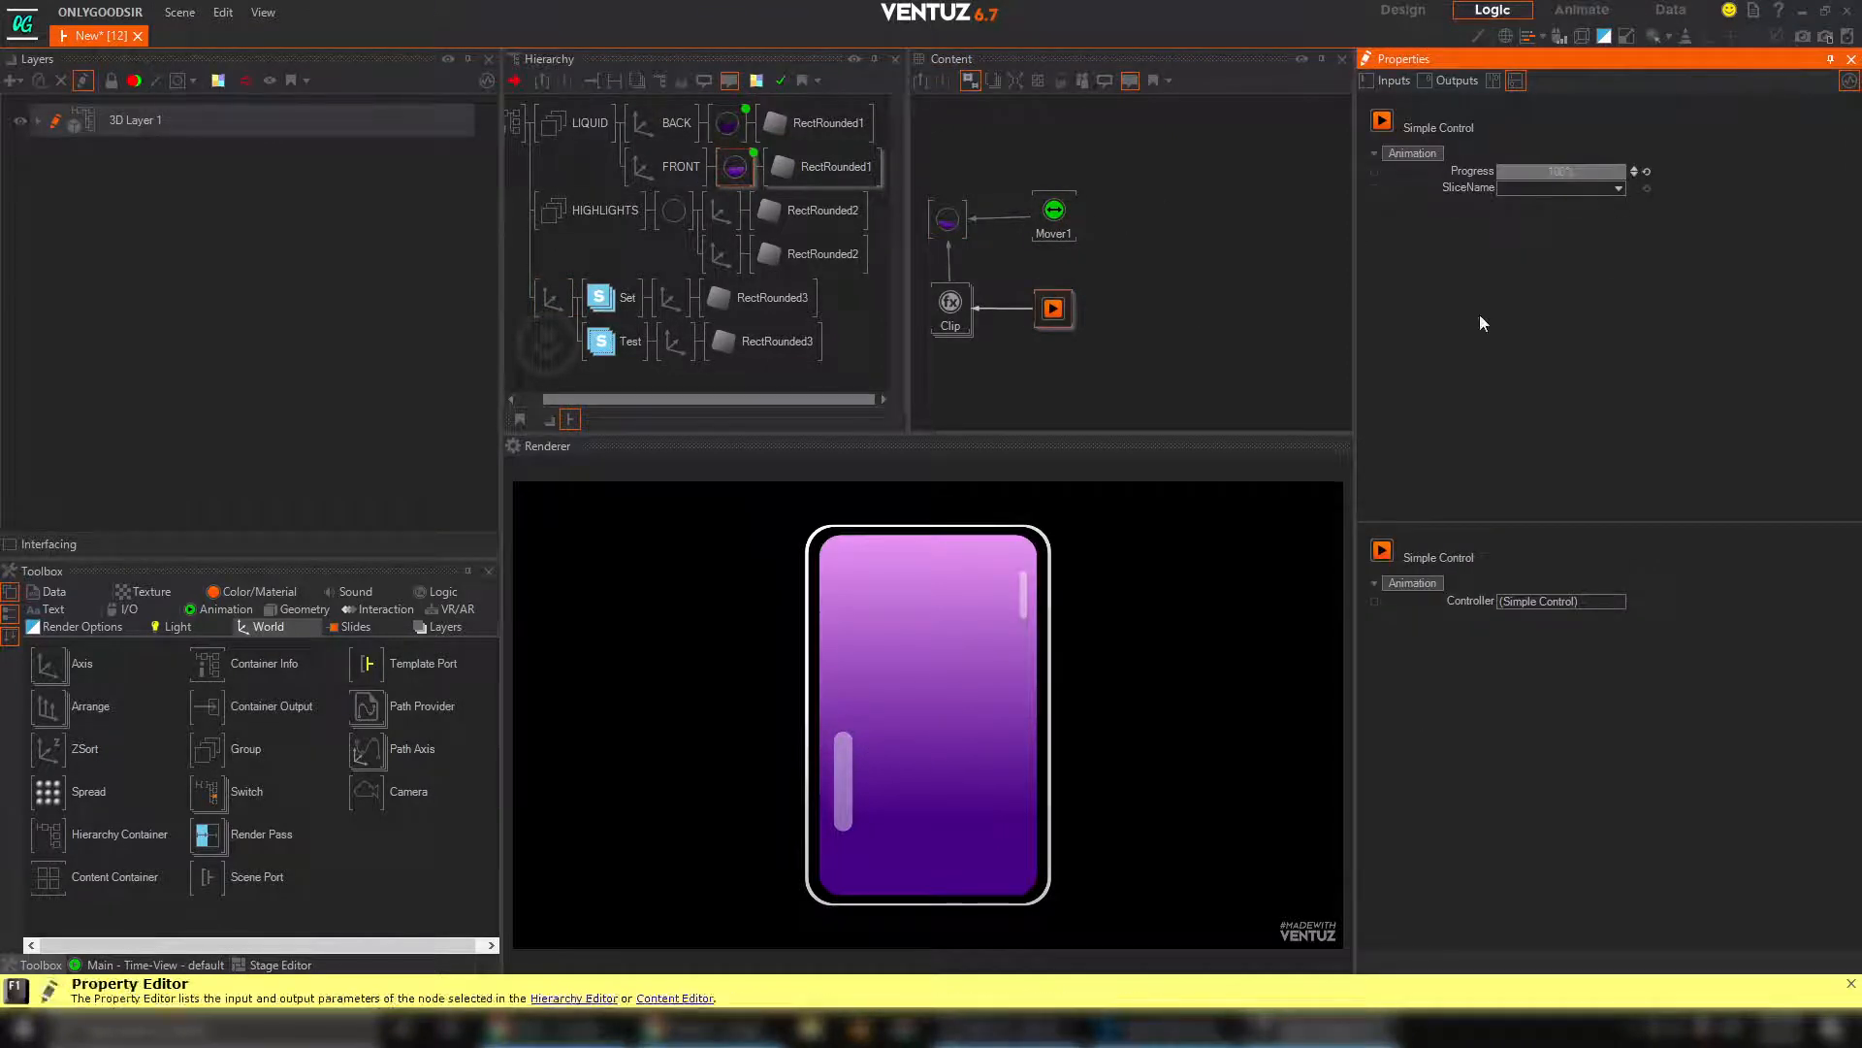
Select both stencil rounded rectangles together, increase their SizeY slightly and set their SizeX to 13.22
{"action": "left_click", "coordinate": [737, 293]}
{"action": "left_click", "coordinate": [755, 344], "text": "ctrl"}
{"action": "mouse_move", "coordinate": [1593, 213]}
{"action": "left_mouse_down"}
{"action": "mouse_move", "coordinate": [1620, 213]}
{"action": "mouse_move", "coordinate": [1589, 197]}
{"action": "left_mouse_up"}
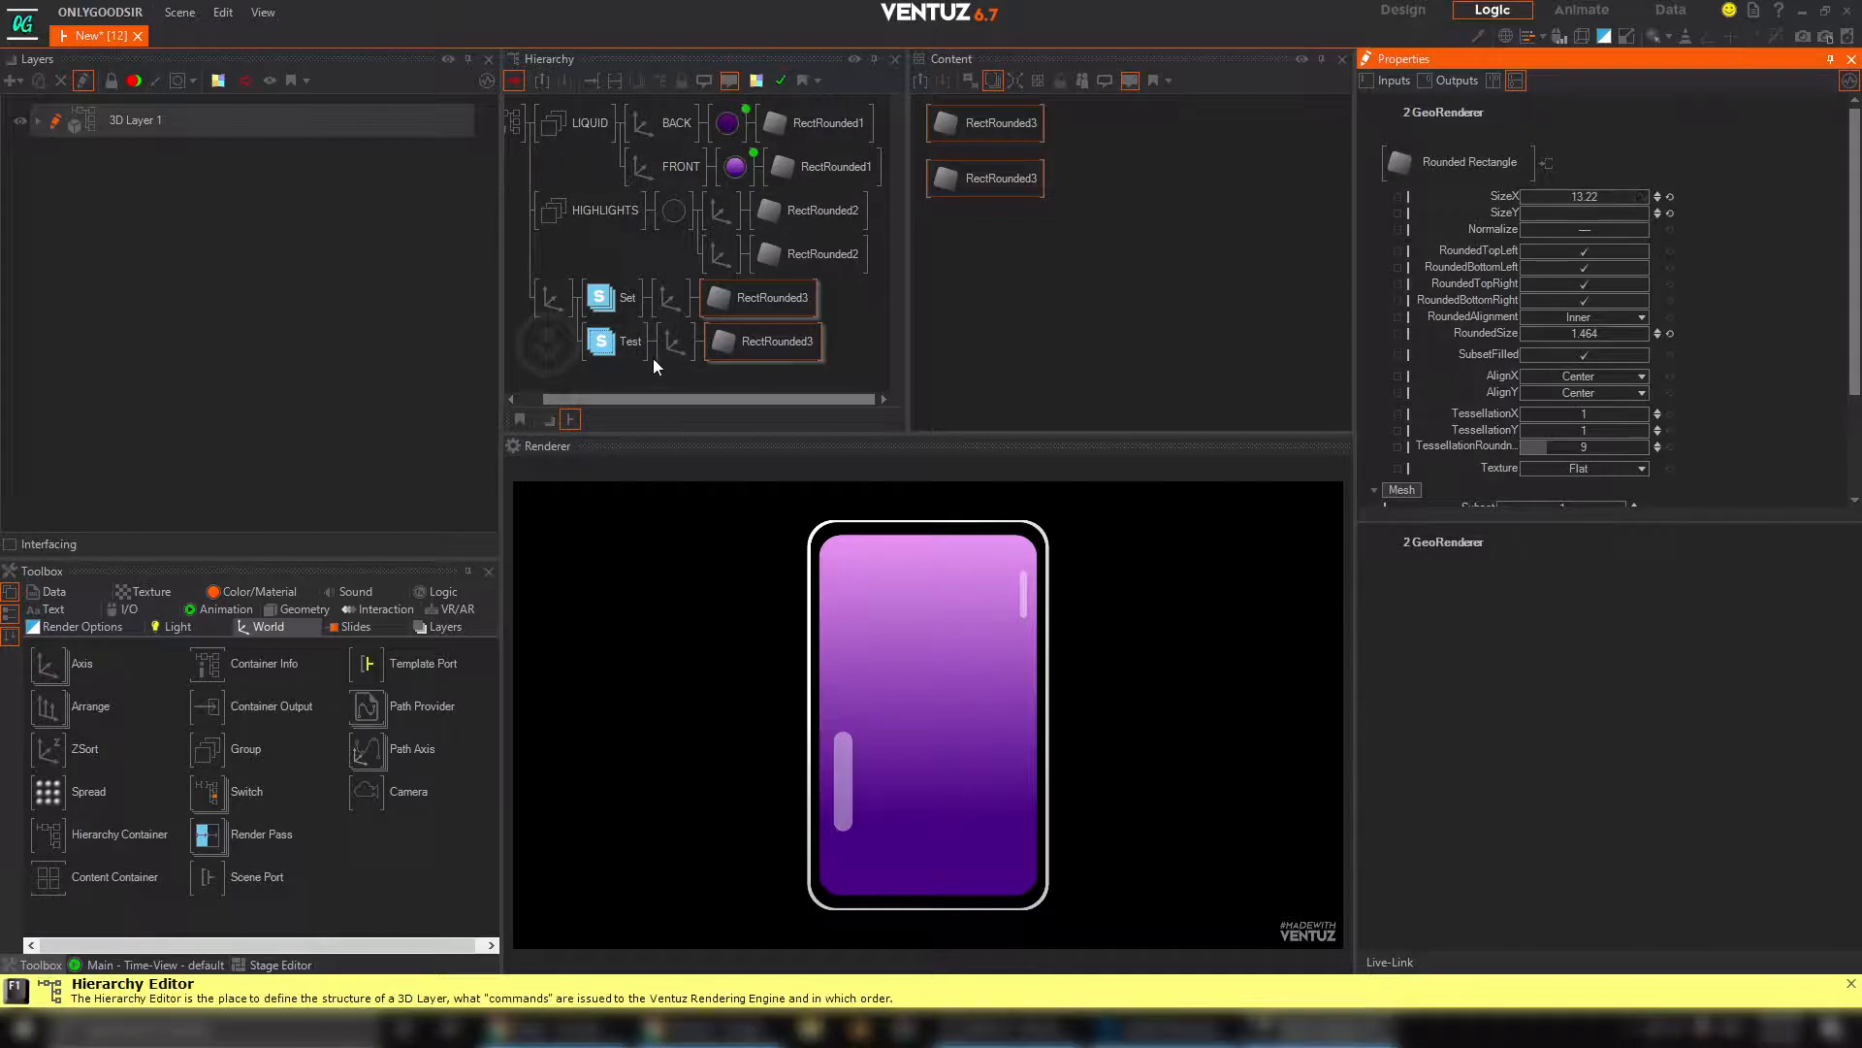
Set the overall ScalingFactor of the Stencil Test branch's axis to 1.001
{"action": "left_click", "coordinate": [677, 344]}
{"action": "left_click", "coordinate": [667, 303]}
{"action": "left_click", "coordinate": [685, 347]}
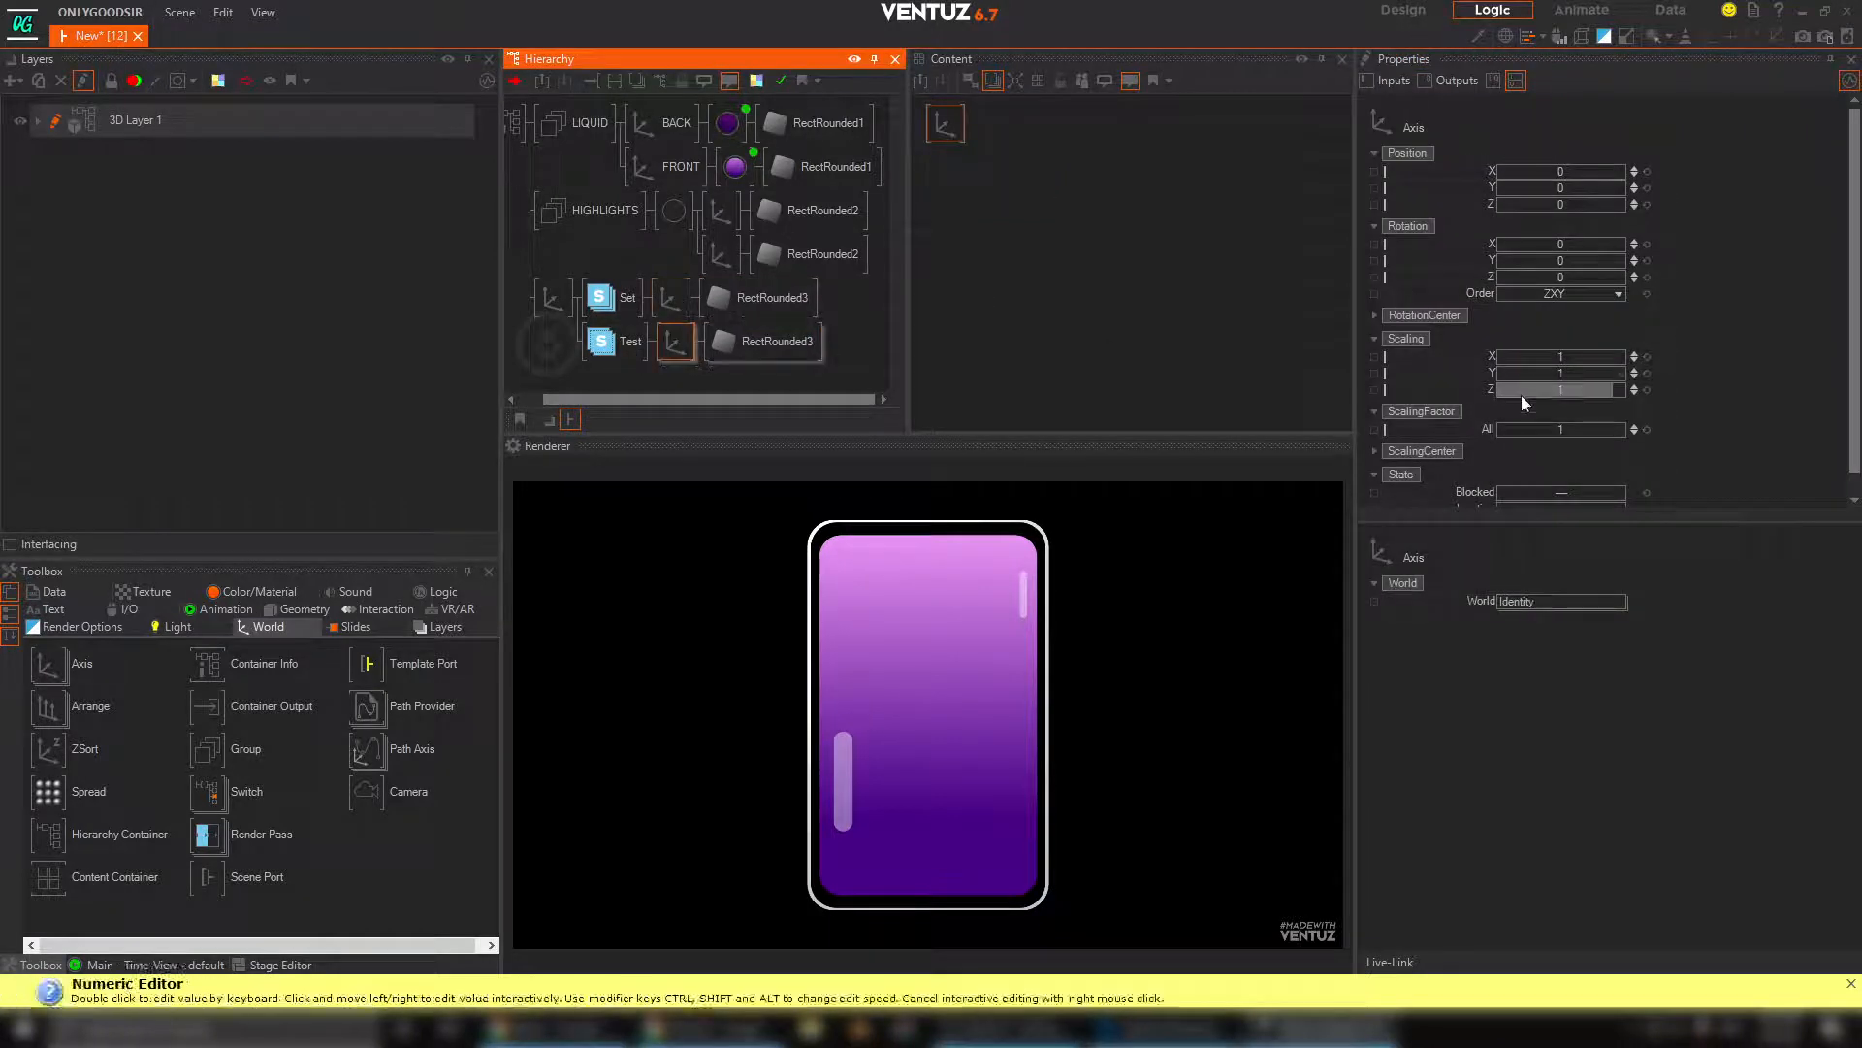
{"action": "left_click_drag", "start_coordinate": [1557, 428], "coordinate": [1560, 427]}
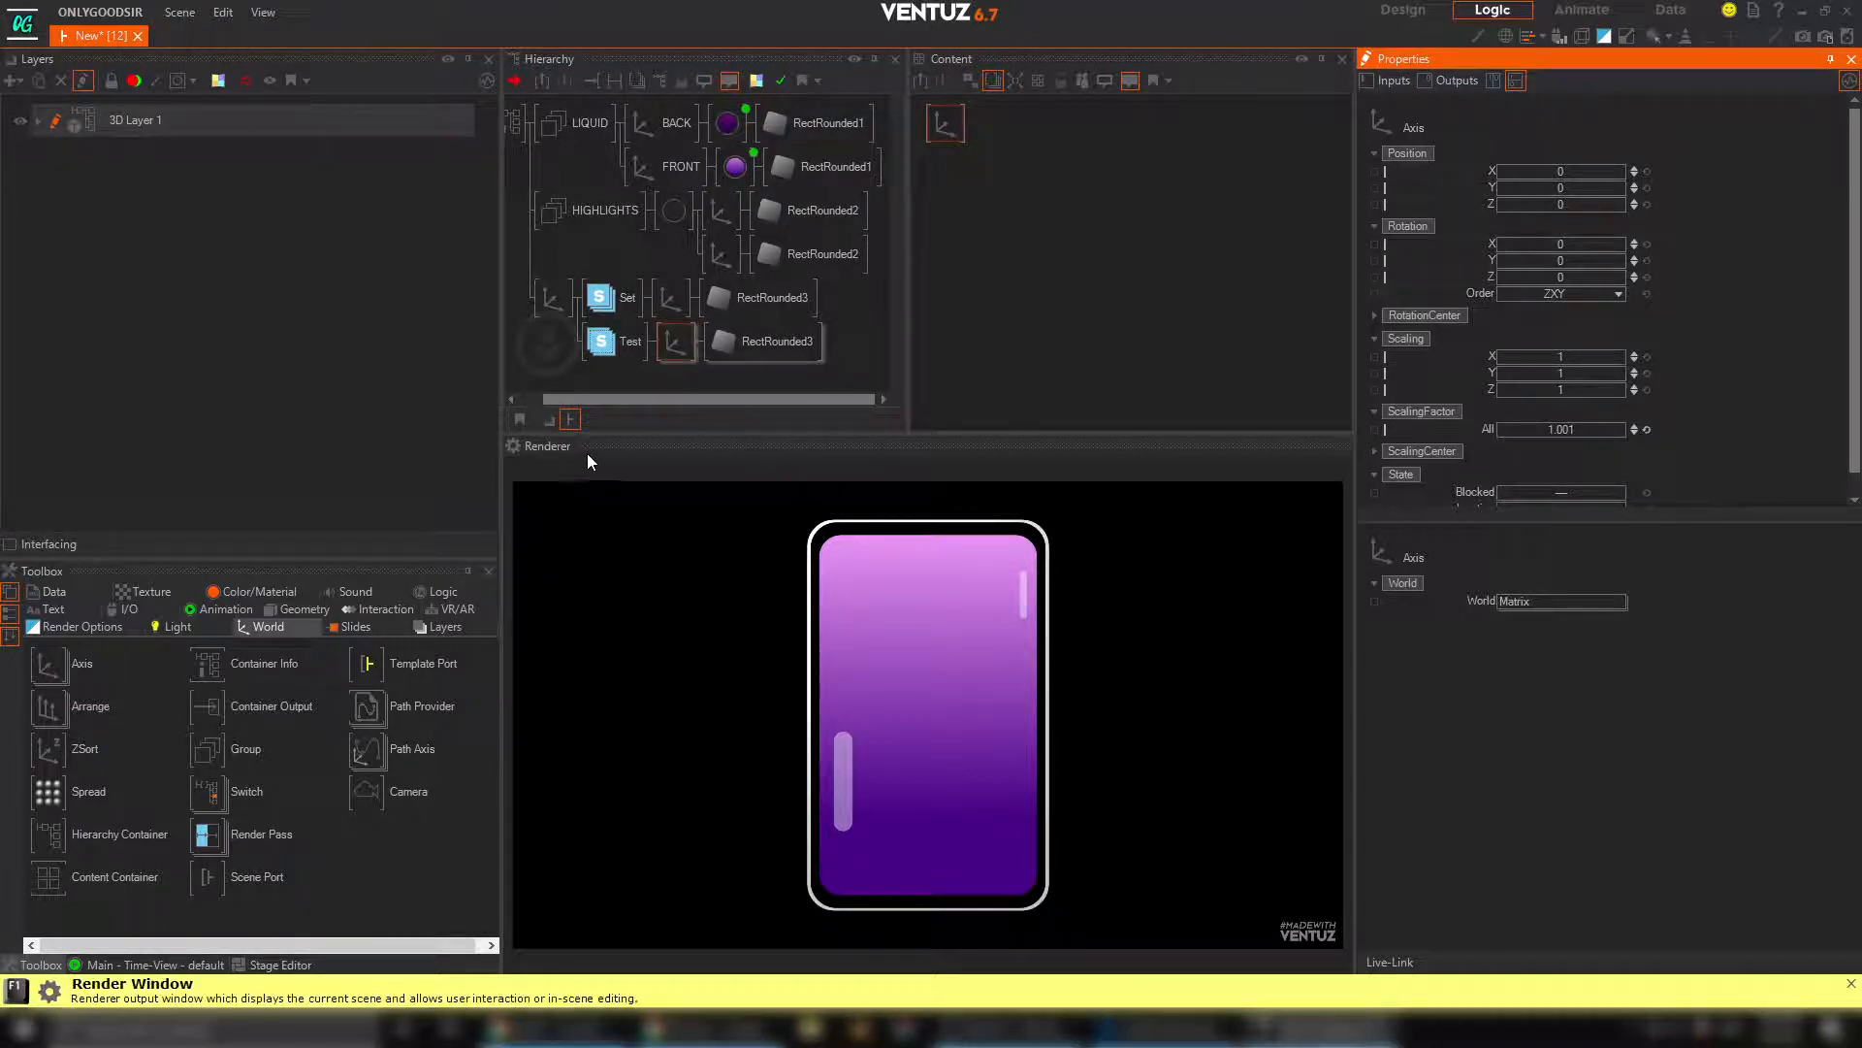
Insert a No Light material between the common axis and the stencil branches, with its BaseColor set to grey 186, 186, 186
{"action": "left_click", "coordinate": [255, 592]}
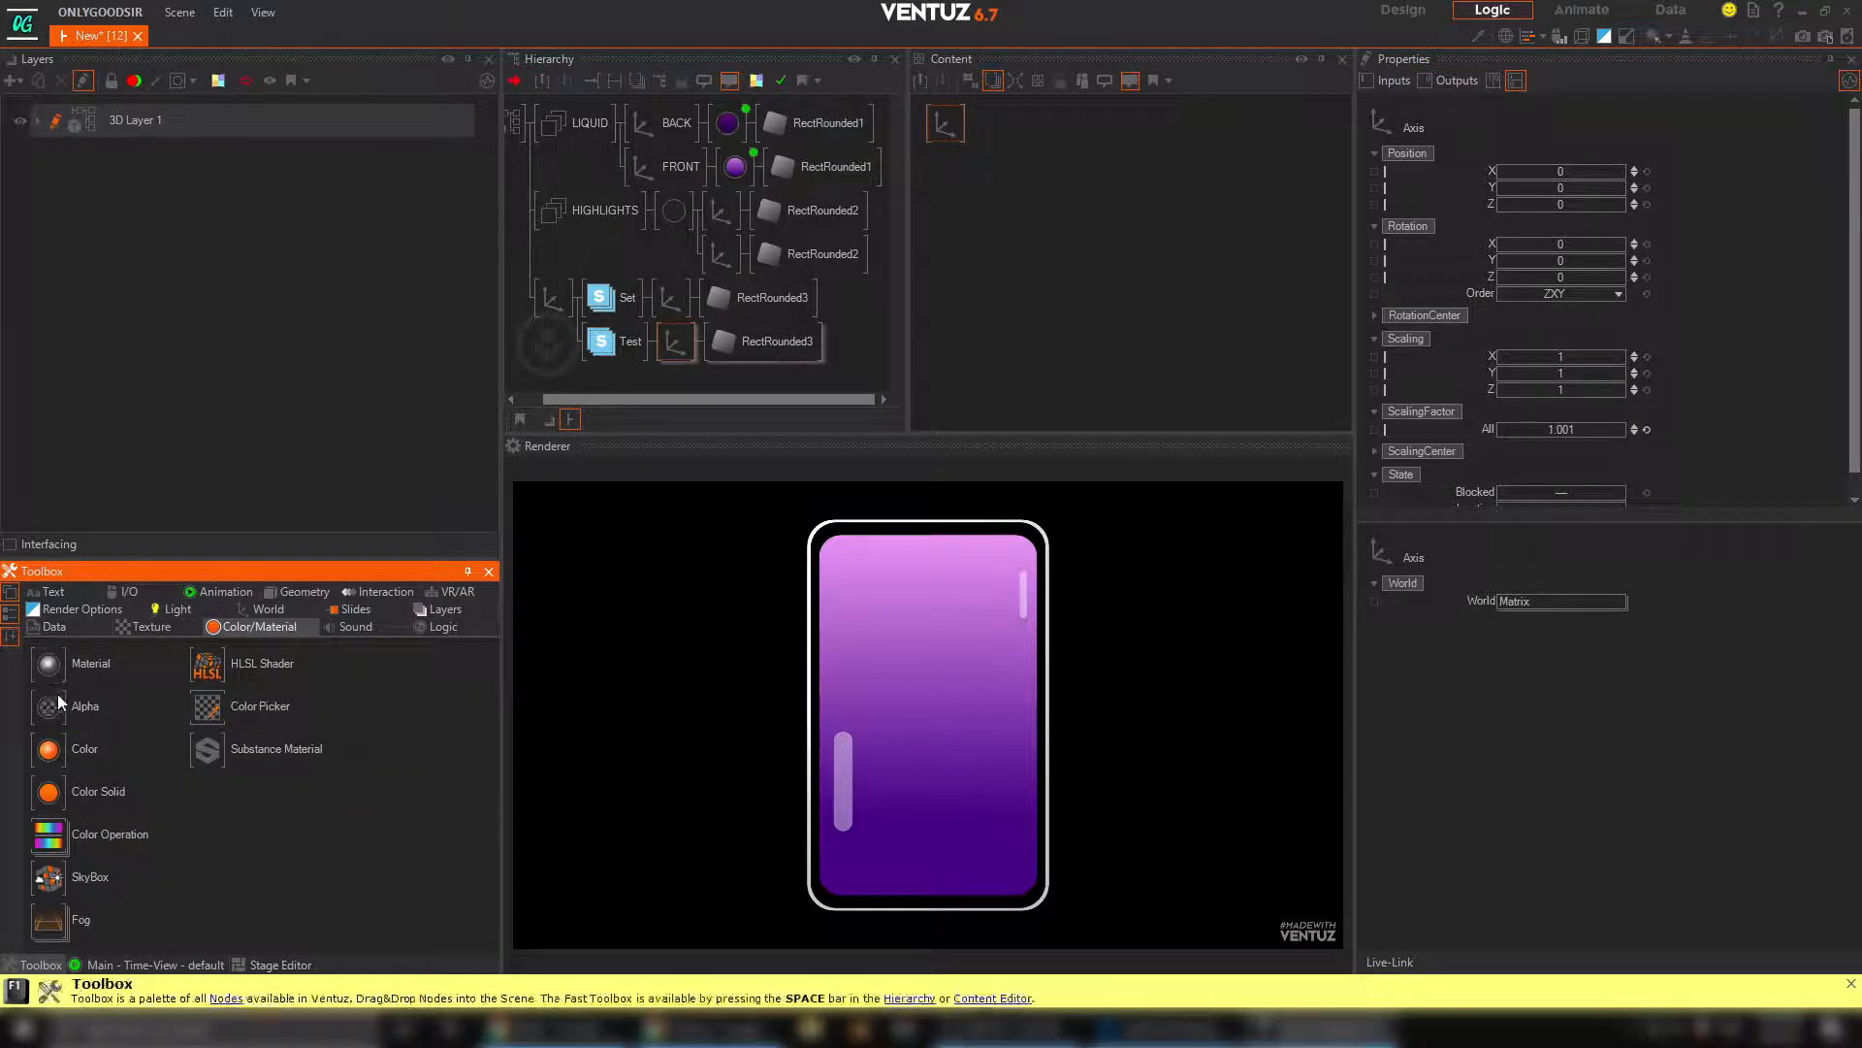
{"action": "left_click_drag", "start_coordinate": [96, 768], "coordinate": [592, 302]}
{"action": "left_click", "coordinate": [1665, 291]}
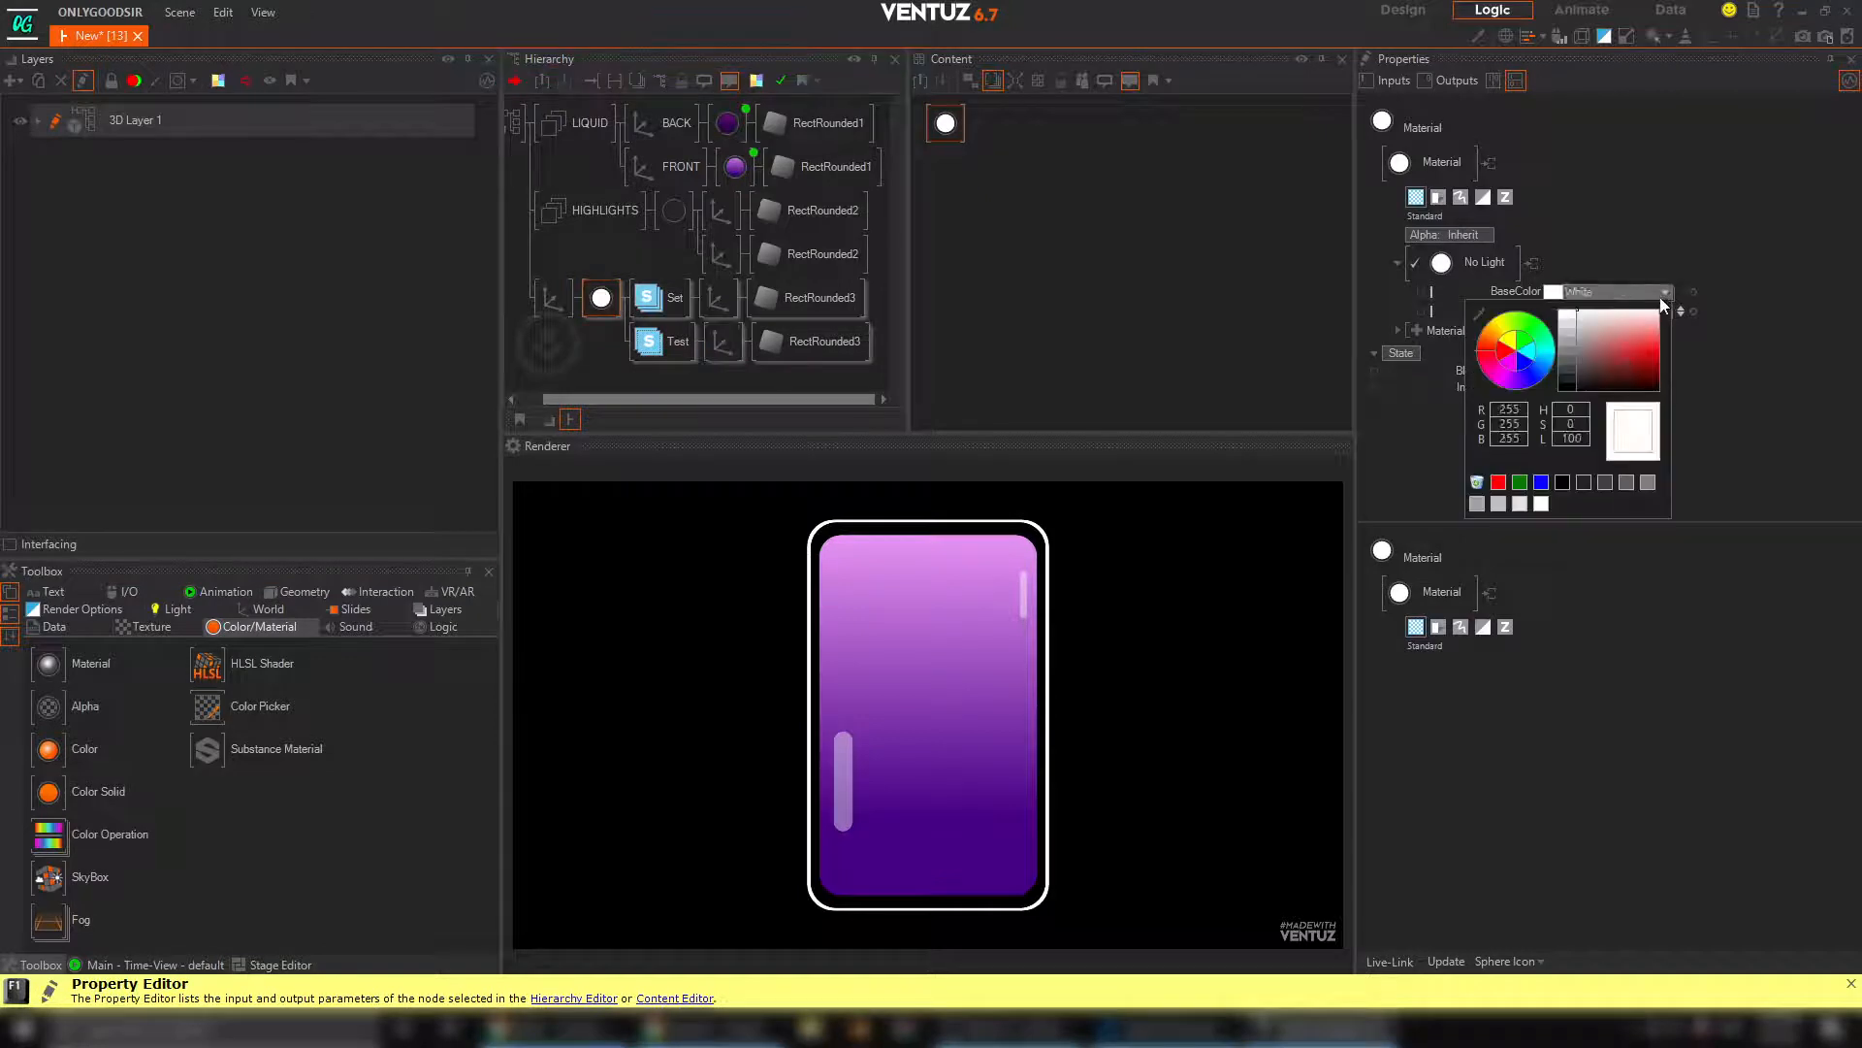
{"action": "left_click_drag", "start_coordinate": [1657, 318], "coordinate": [1414, 330]}
{"action": "left_click", "coordinate": [1503, 267]}
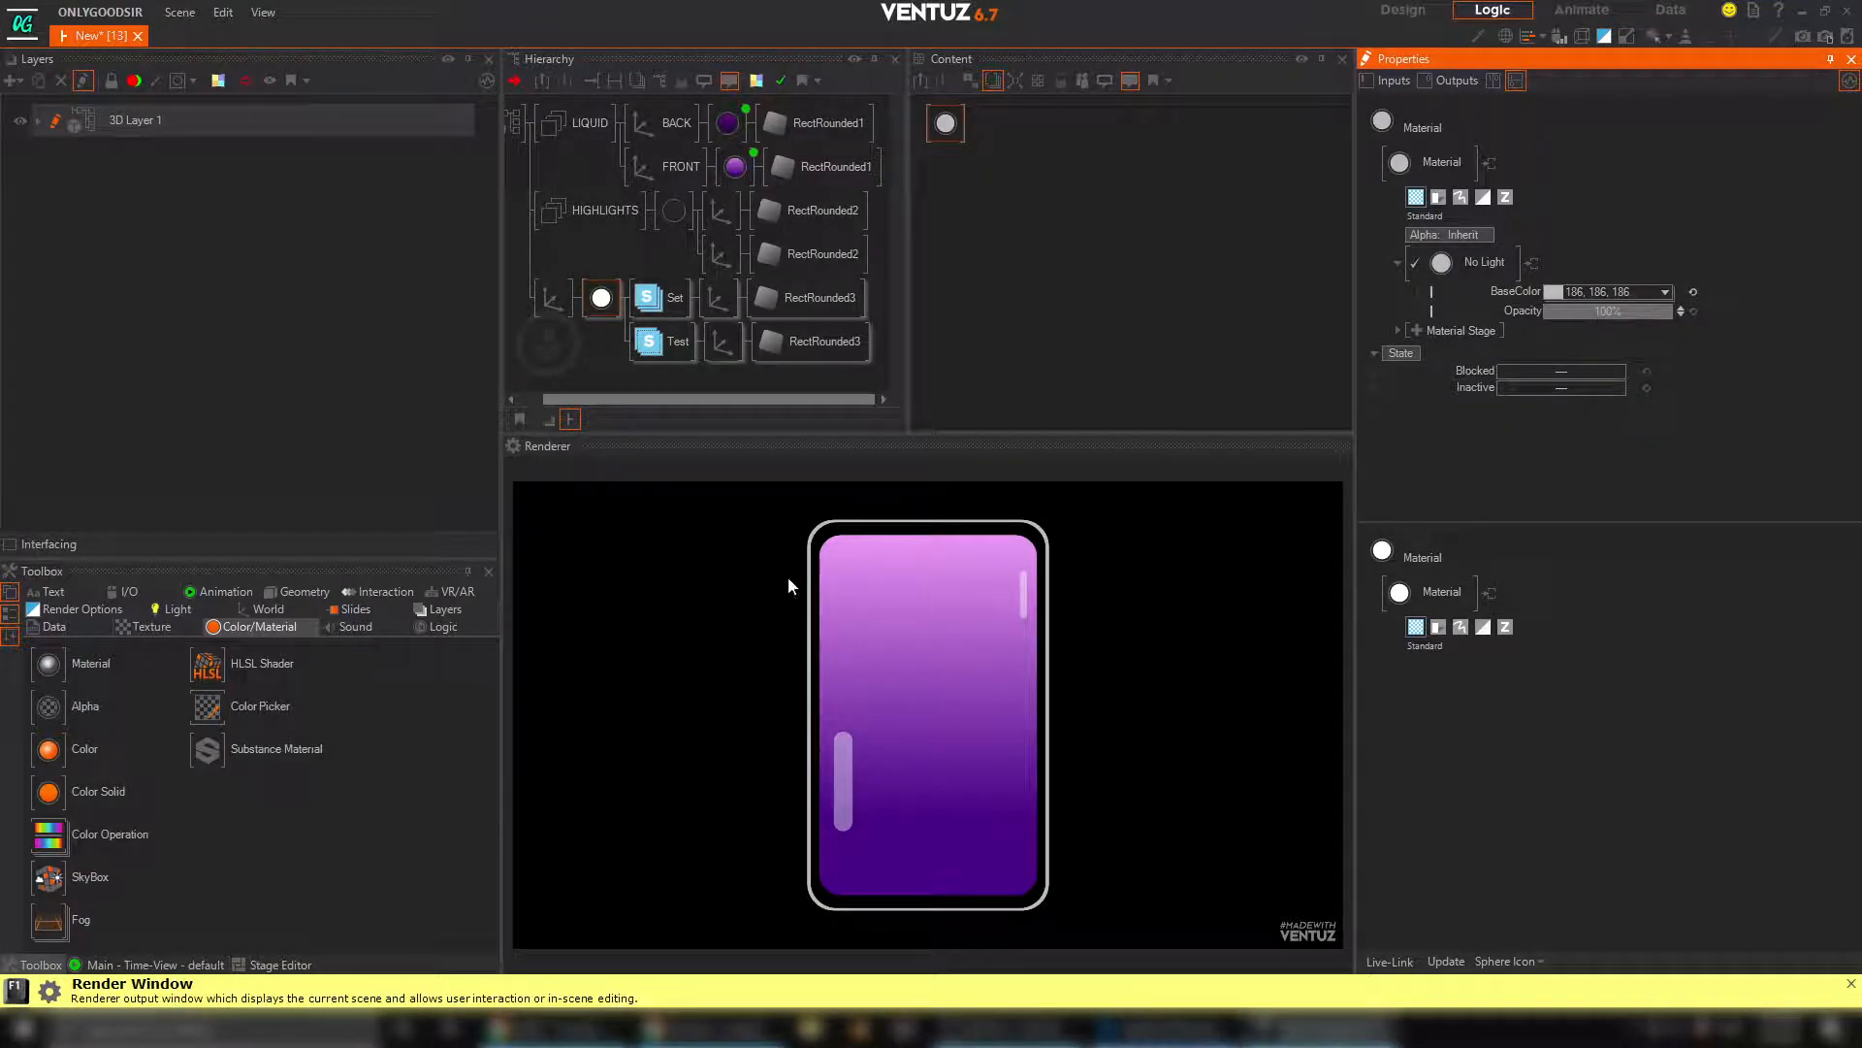
{"action": "left_click", "coordinate": [586, 330]}
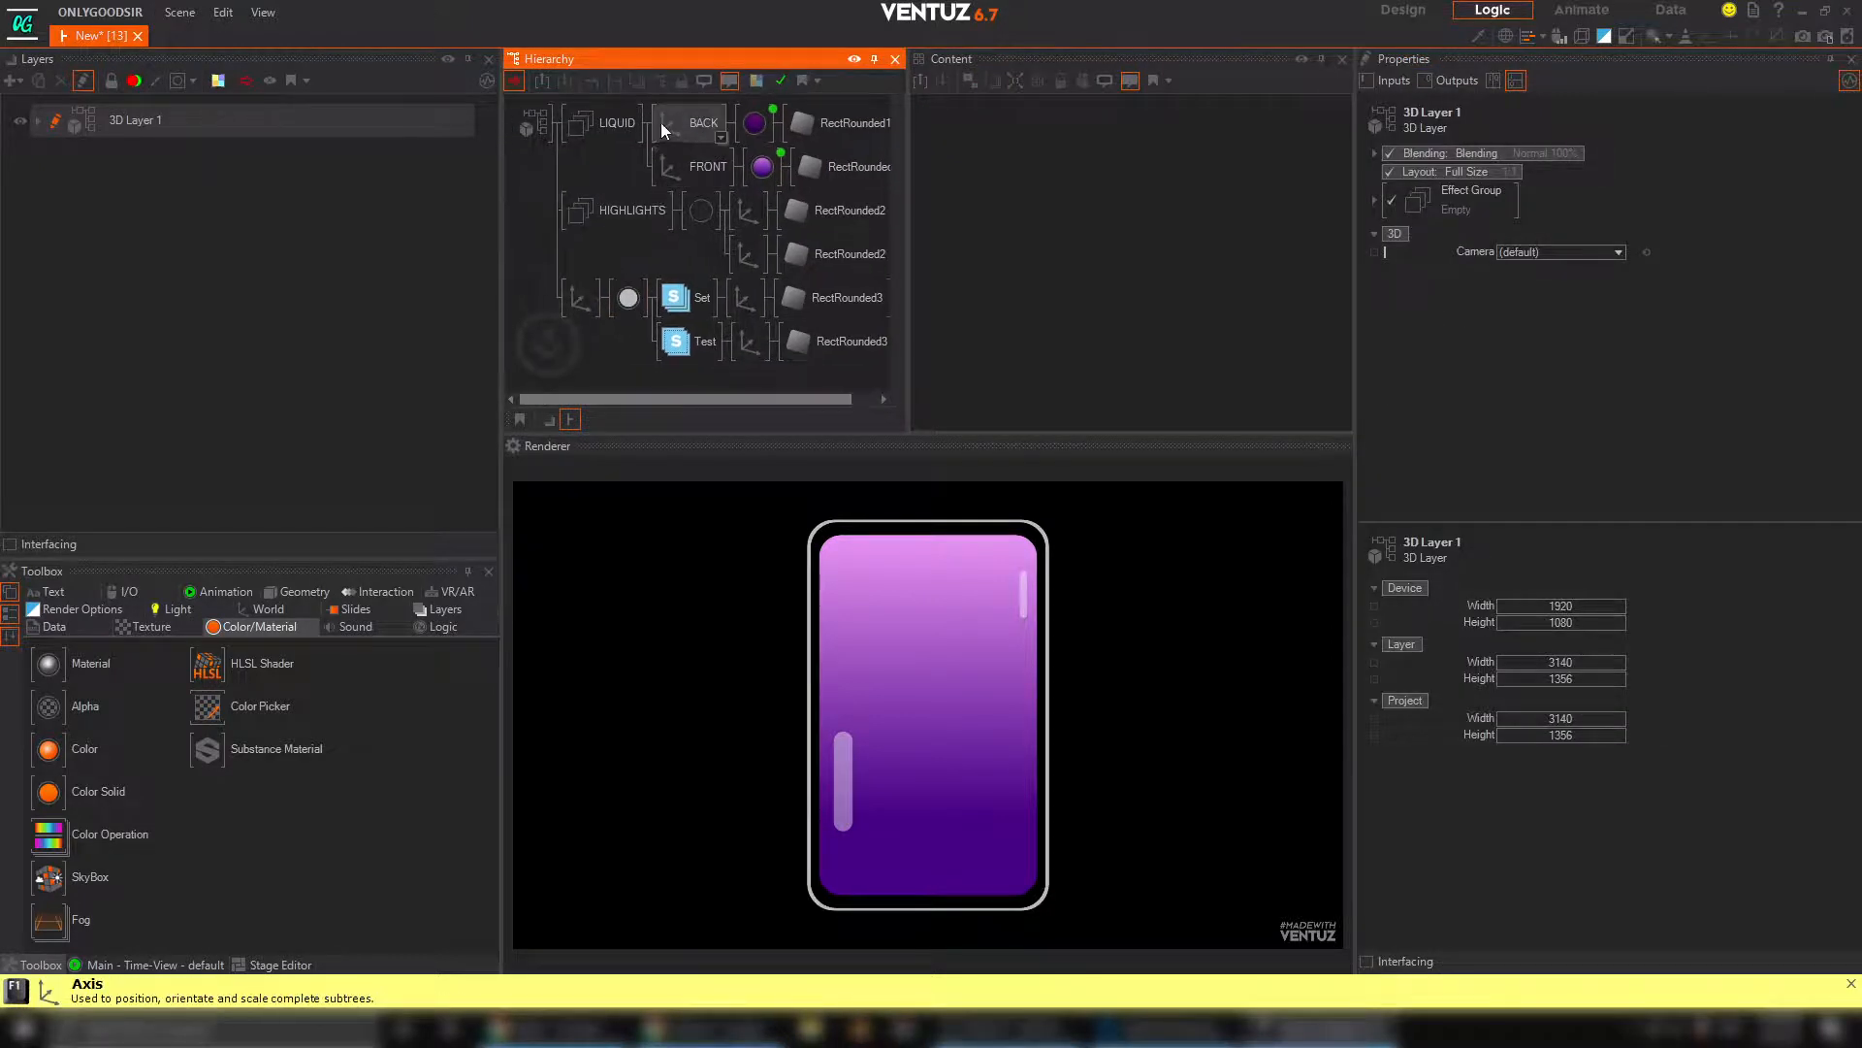
Insert an Axis node at the hierarchy root ahead of the LIQUID, HIGHLIGHTS and outline branches, and set its overall ScalingFactor to 0.63
{"action": "left_click", "coordinate": [258, 609]}
{"action": "left_click_drag", "start_coordinate": [70, 679], "coordinate": [415, 266]}
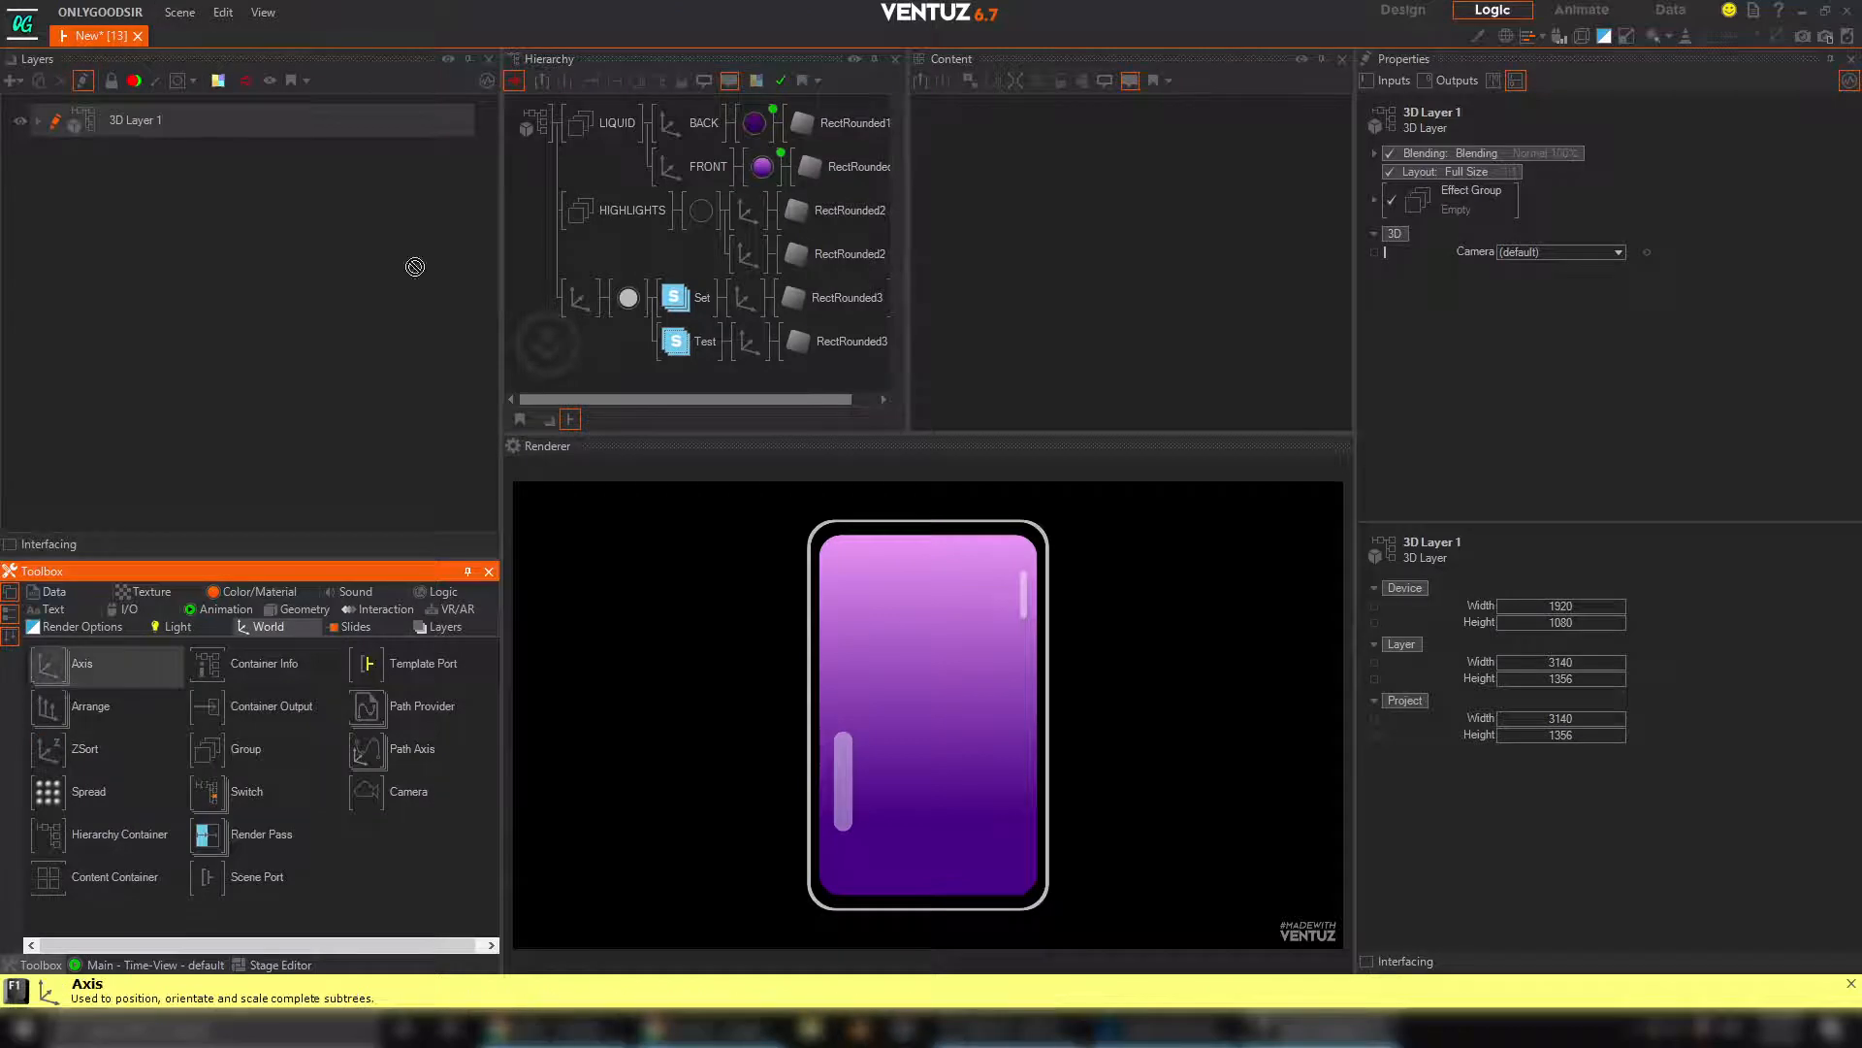
{"action": "left_click_drag", "start_coordinate": [565, 129], "coordinate": [577, 124]}
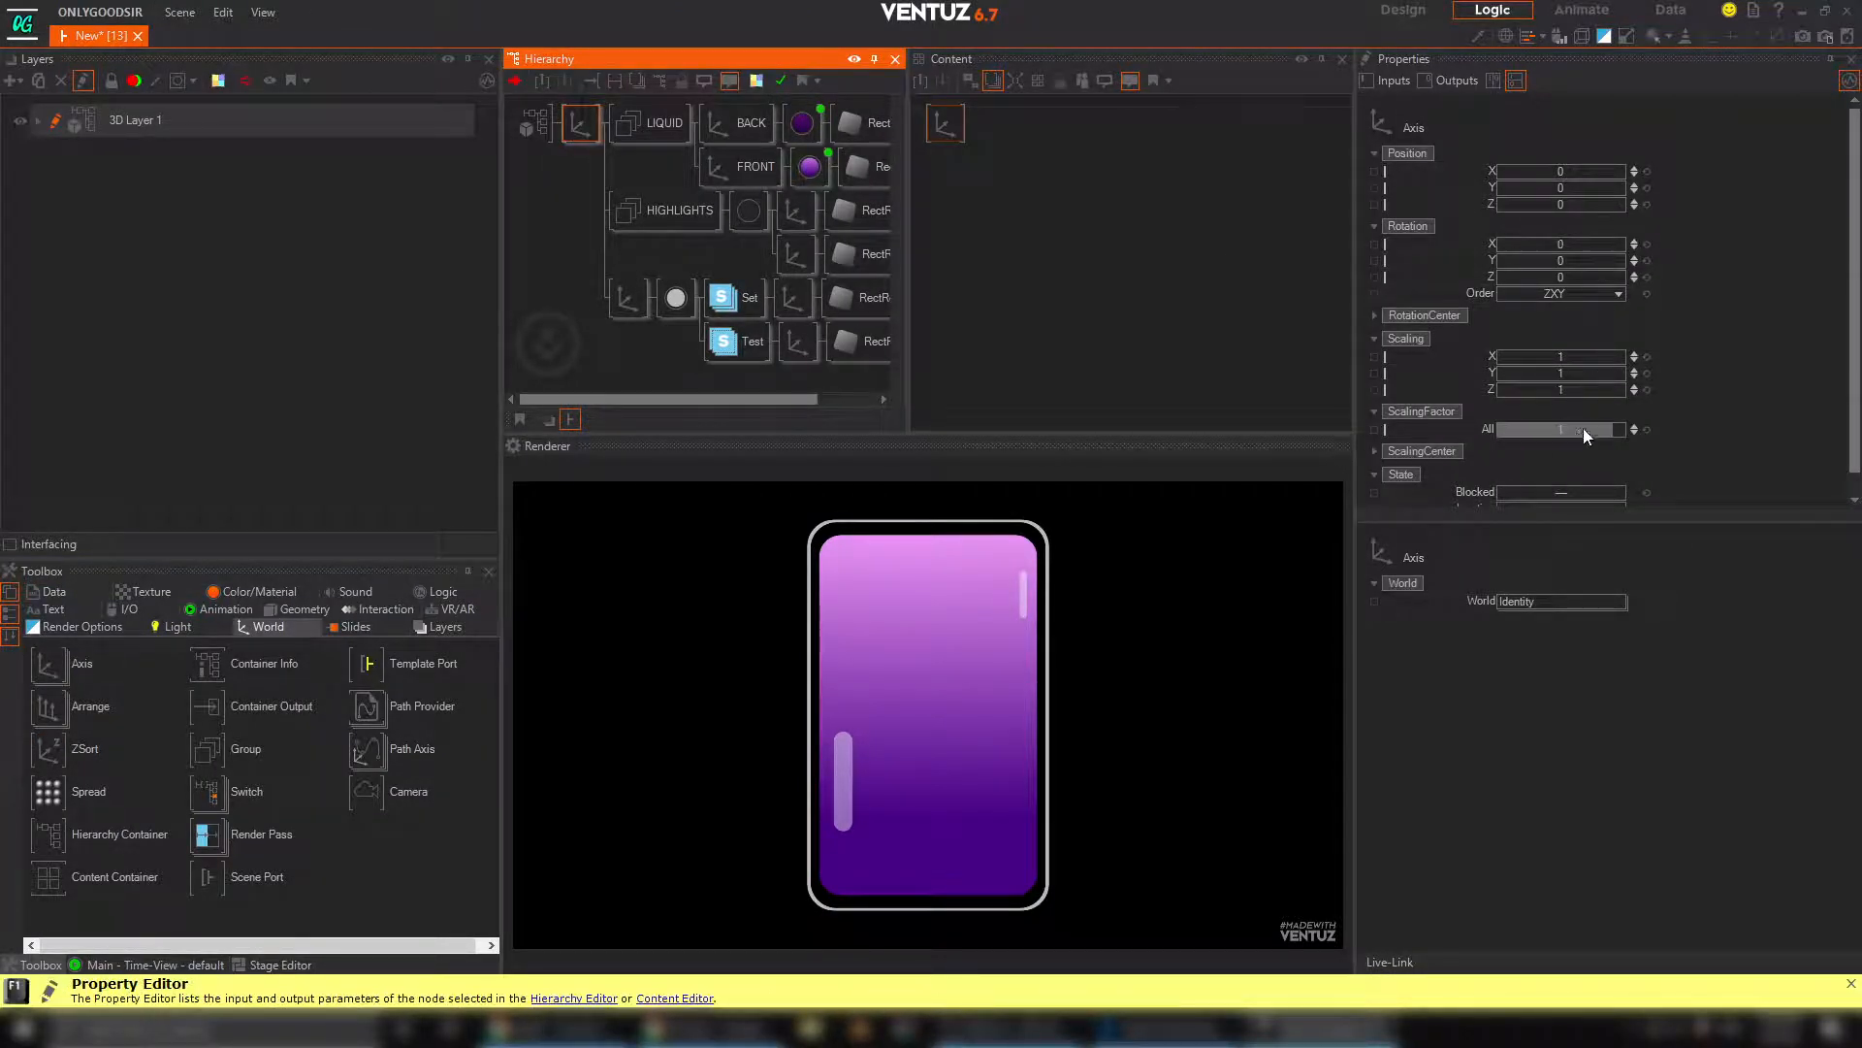
{"action": "left_click_drag", "start_coordinate": [1583, 428], "coordinate": [1561, 426]}
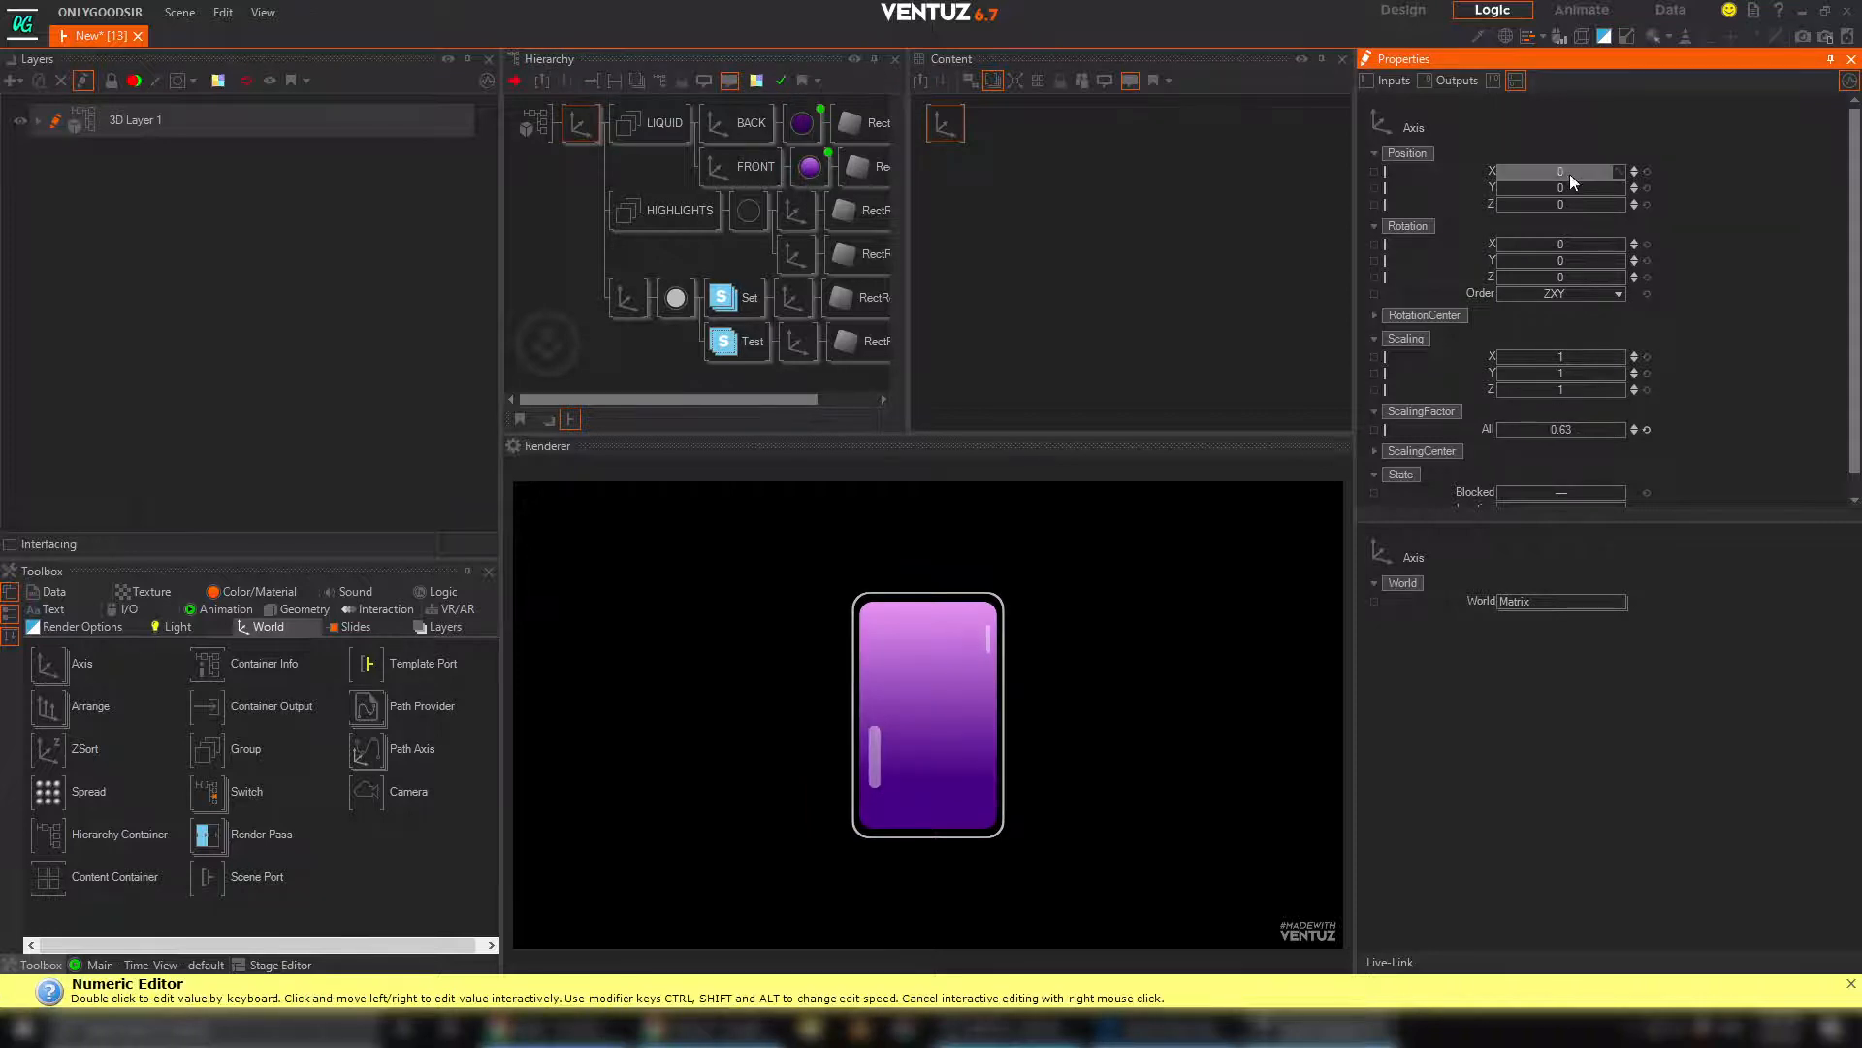
Try moving the root axis along X and rotating it about Y, and reset both values to 0
{"action": "left_click_drag", "start_coordinate": [1570, 175], "coordinate": [1570, 175]}
{"action": "left_click", "coordinate": [1650, 173]}
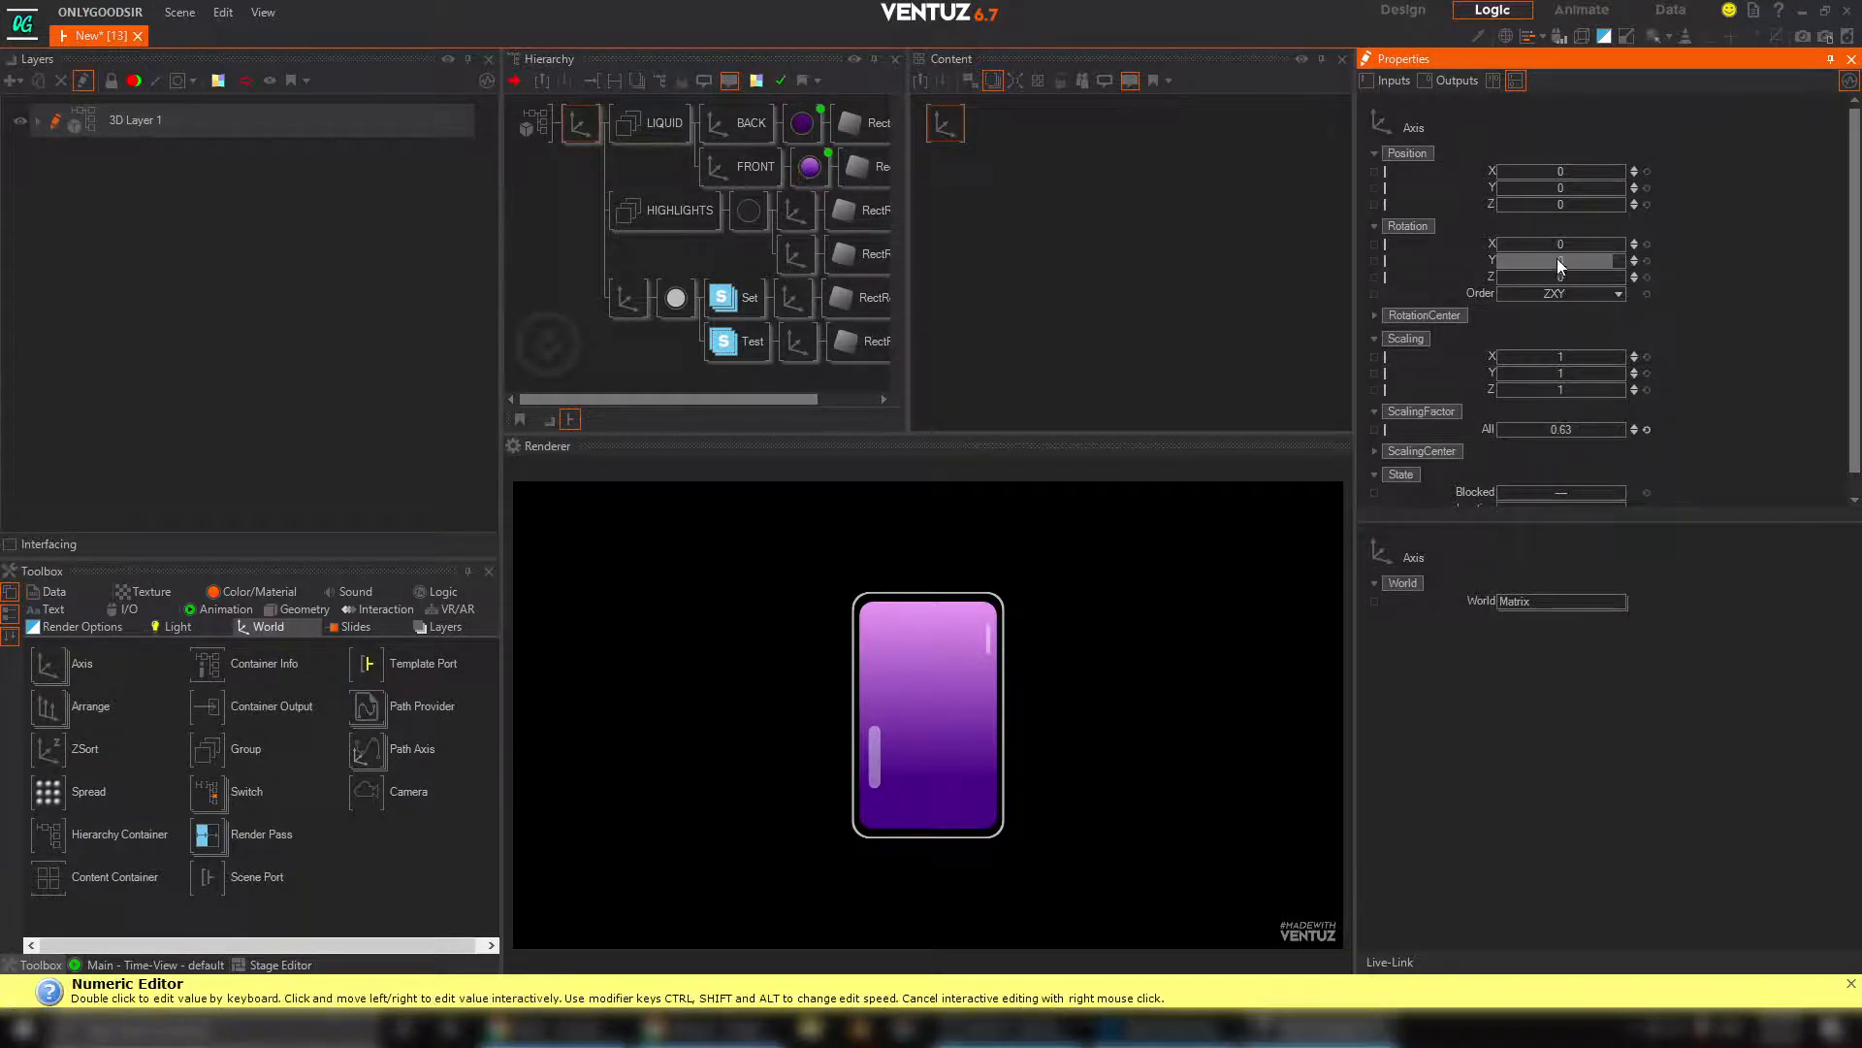
{"action": "mouse_move", "coordinate": [1557, 258]}
{"action": "left_mouse_down"}
{"action": "mouse_move", "coordinate": [1605, 258]}
{"action": "mouse_move", "coordinate": [1560, 258]}
{"action": "left_mouse_up"}
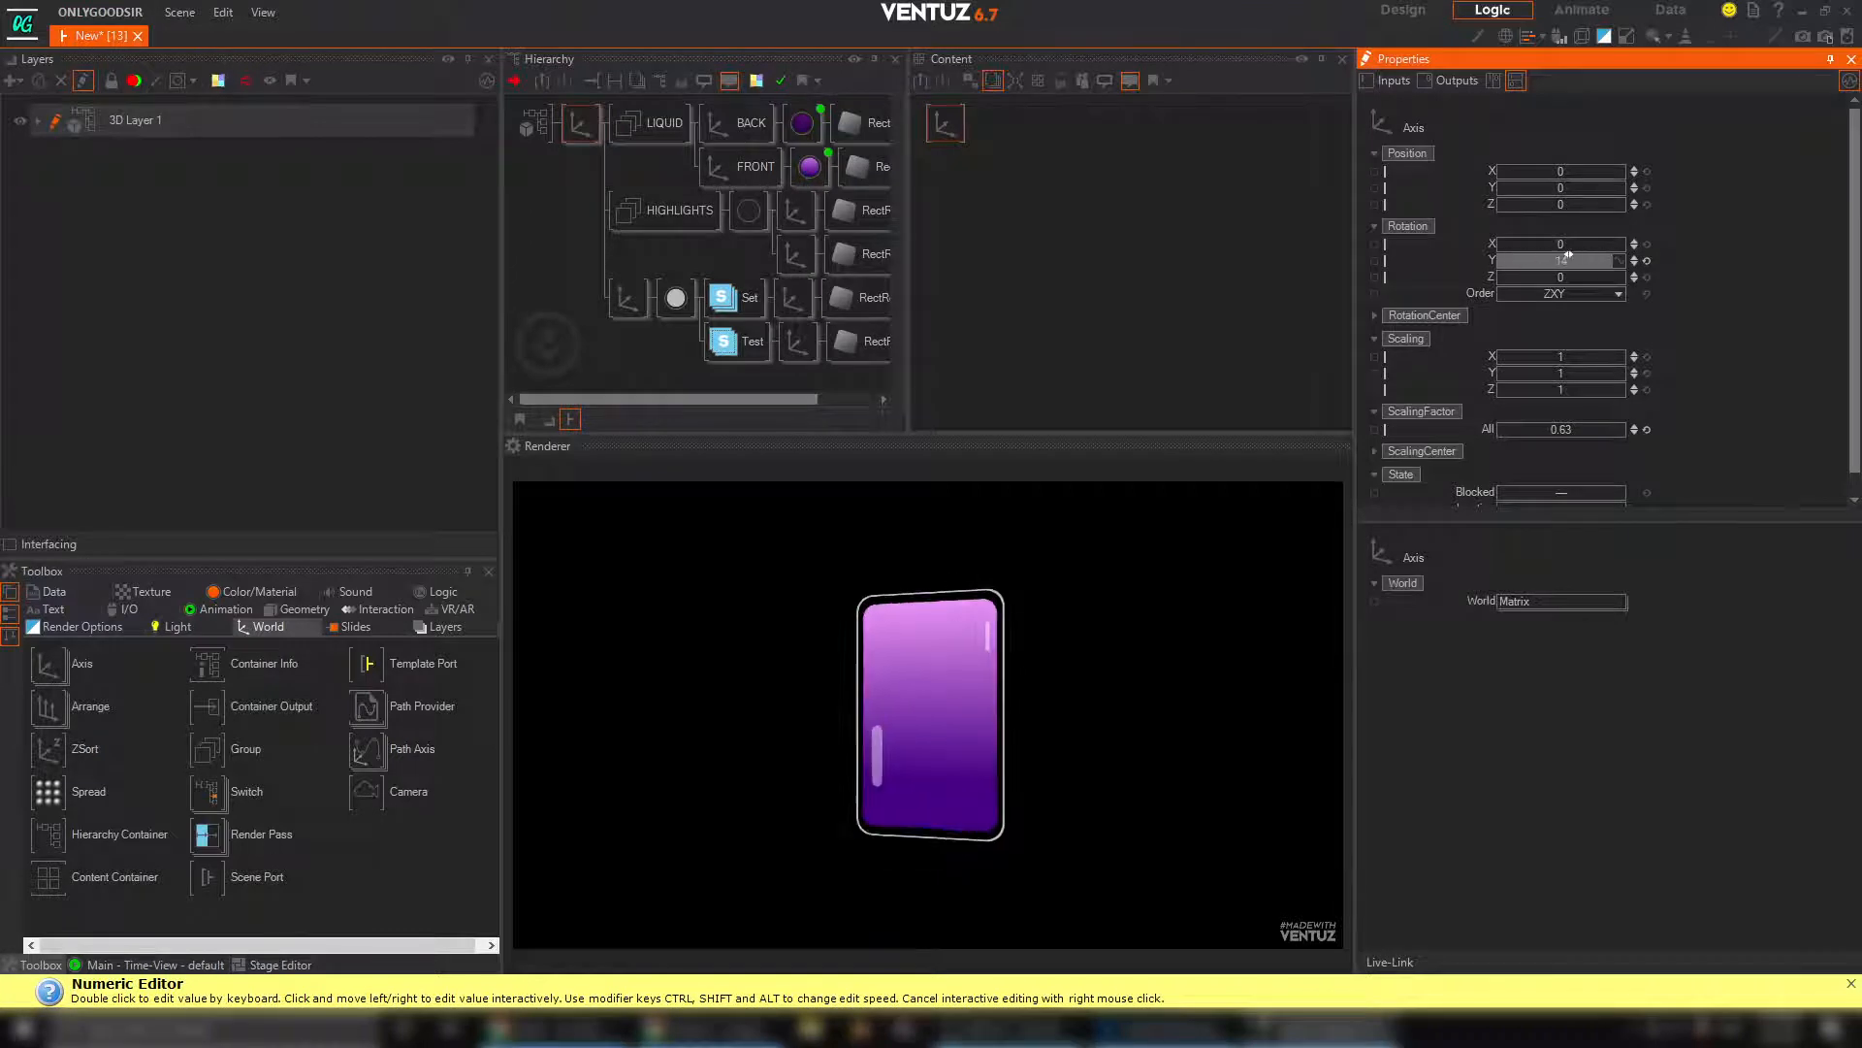
{"action": "left_click", "coordinate": [1648, 260]}
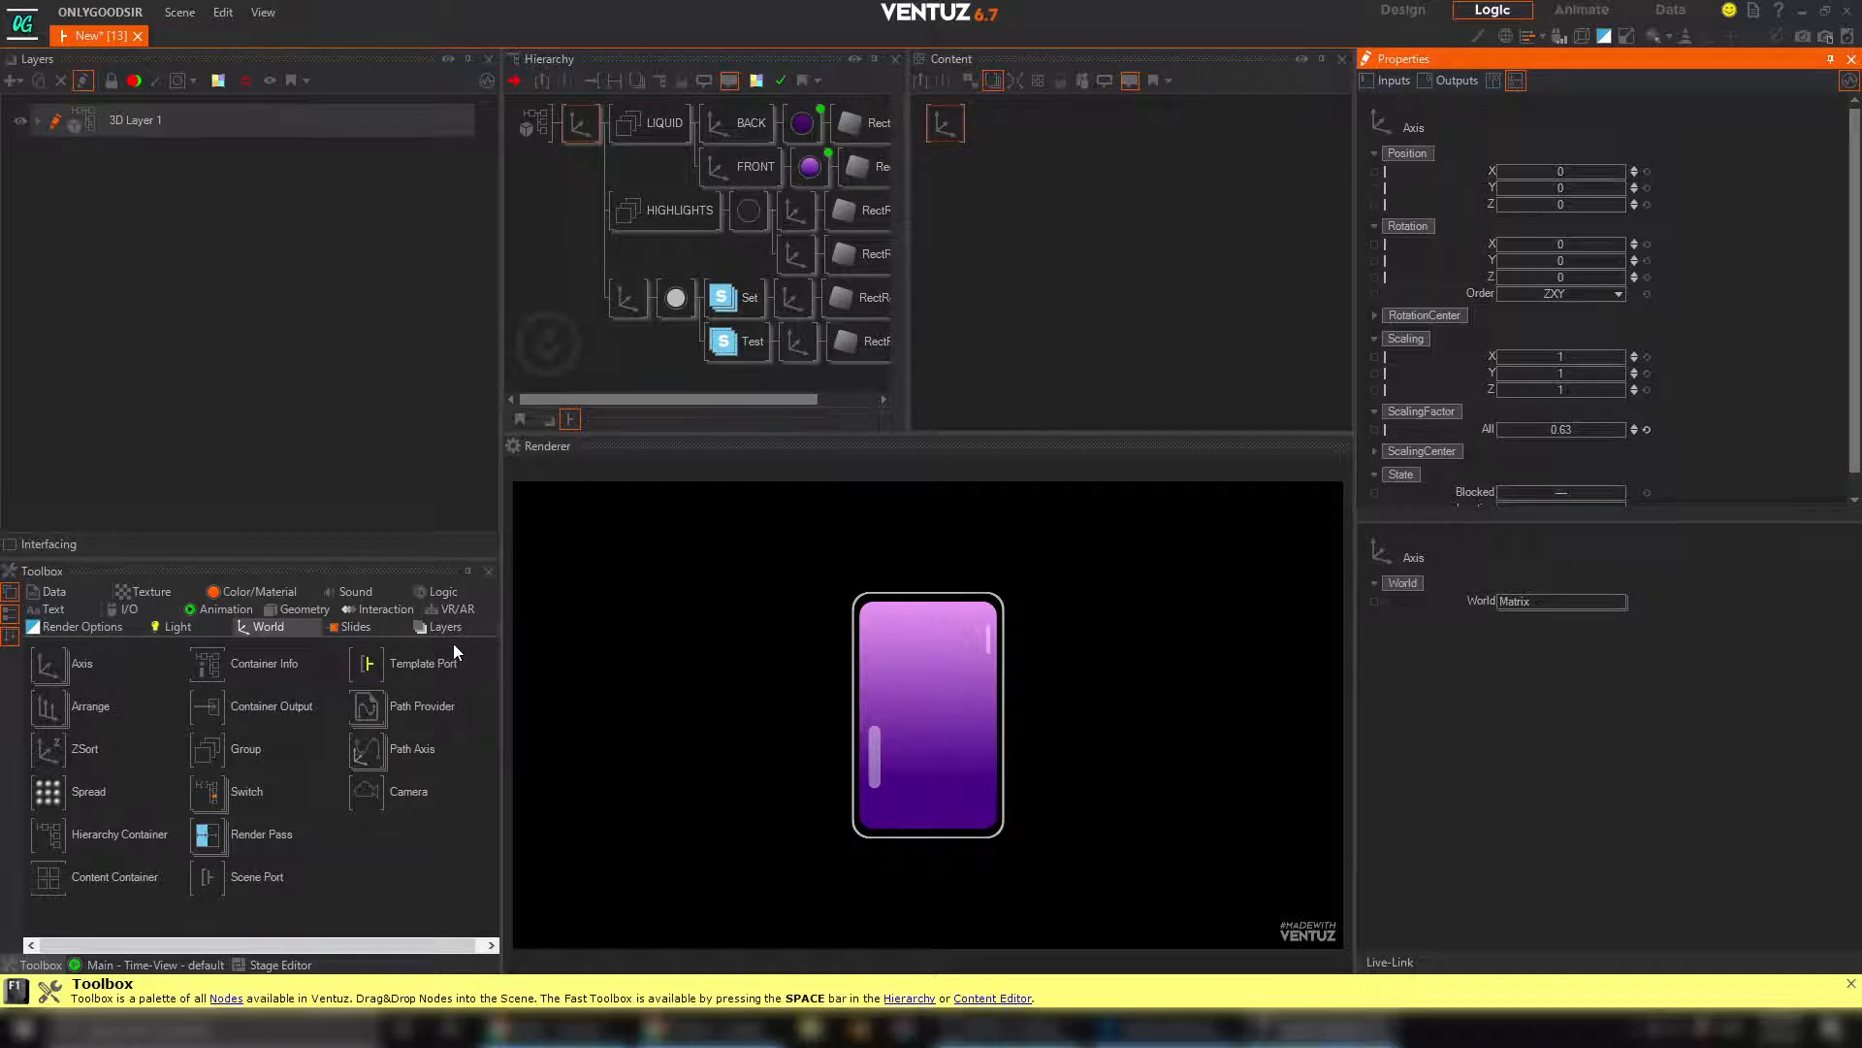
Copy the Stencil Set branch's axis and rounded rectangle into a new separate branch under the root axis
{"action": "left_click", "coordinate": [625, 355]}
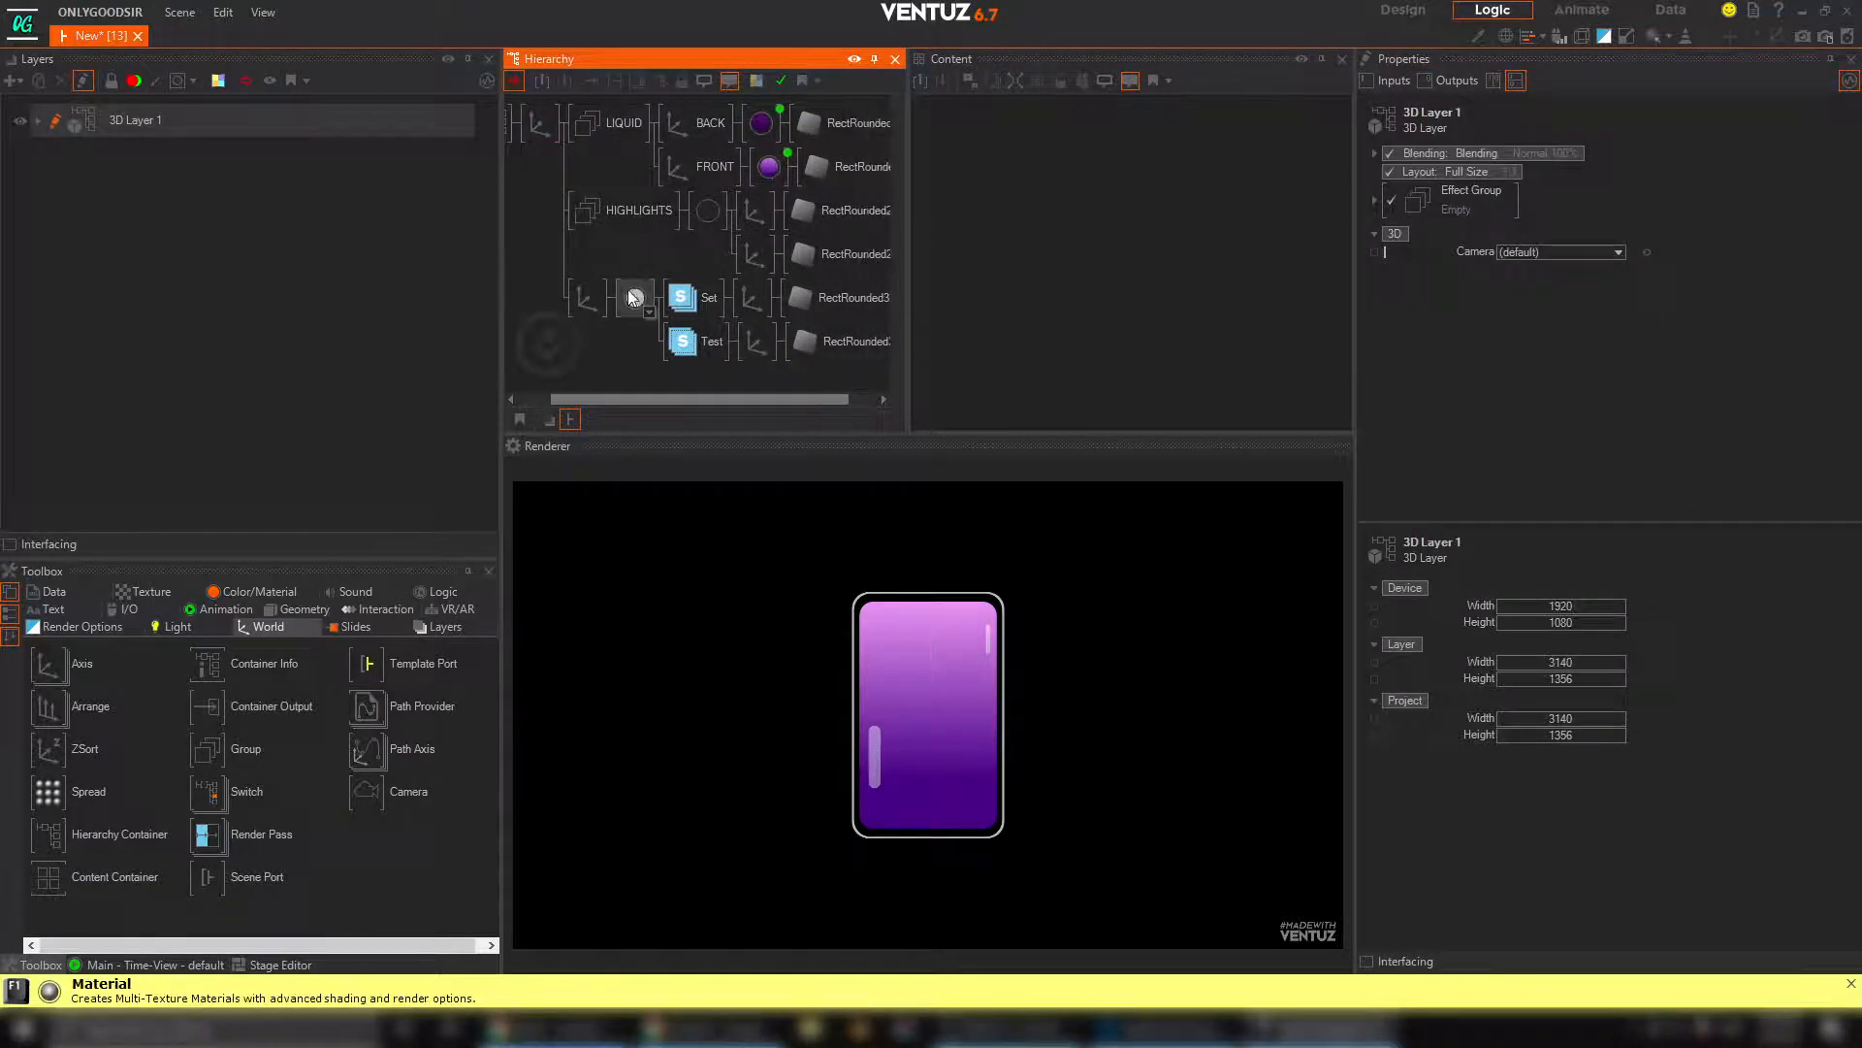
{"action": "left_click", "coordinate": [751, 298]}
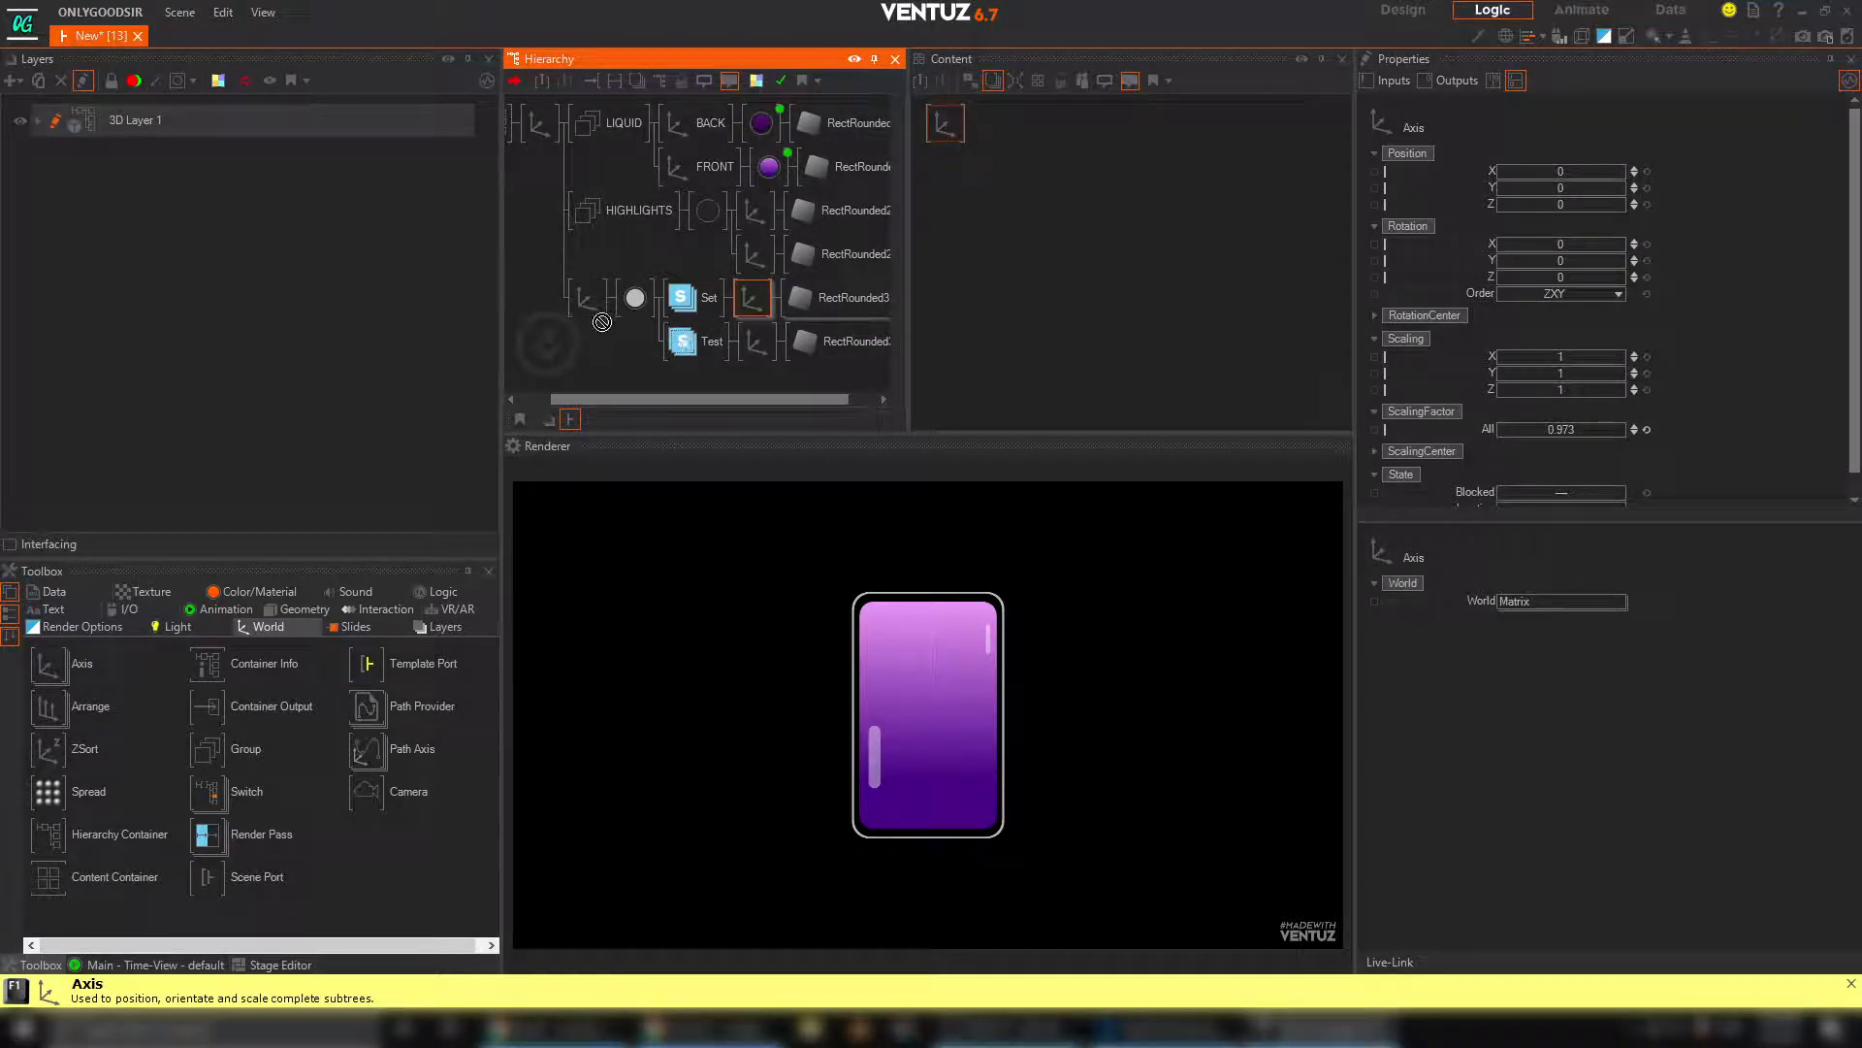
{"action": "left_click_drag", "start_coordinate": [602, 322], "coordinate": [598, 316], "text": "ctrl"}
{"action": "middle_click_drag", "start_coordinate": [613, 363], "coordinate": [621, 335]}
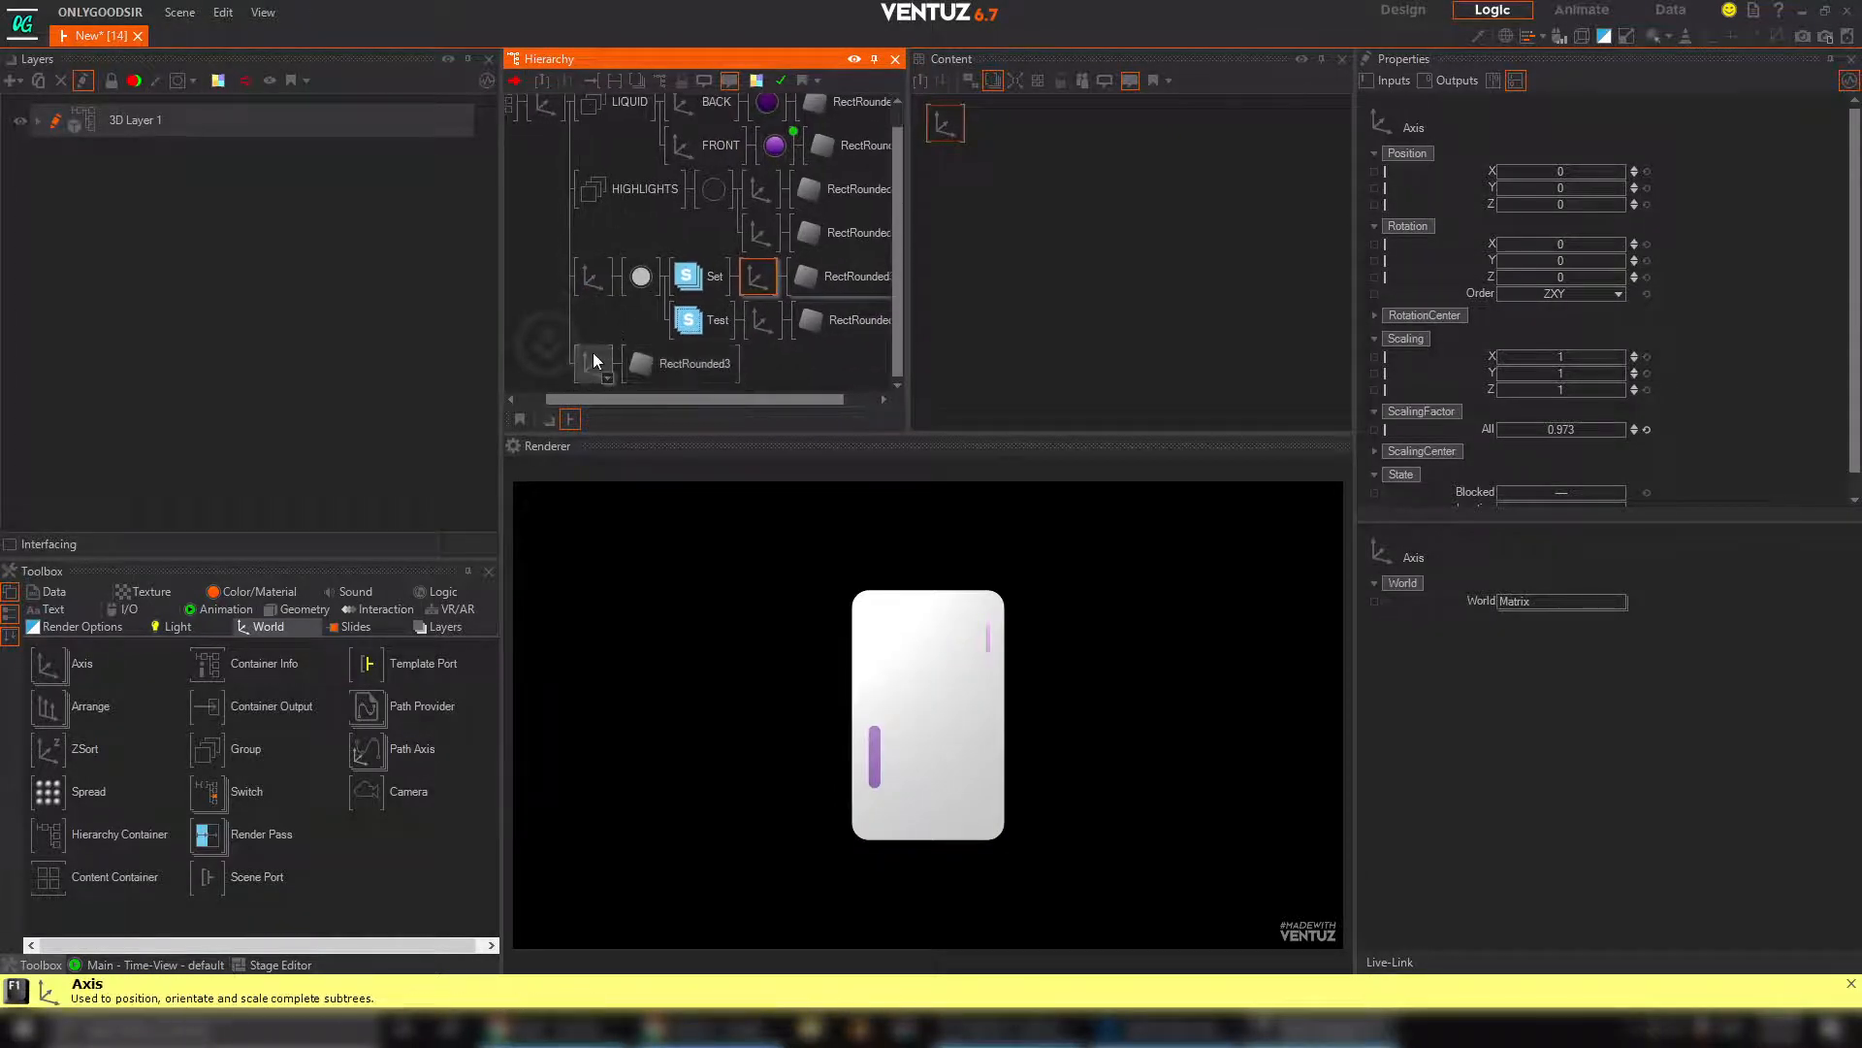
Set the copied branch's axis to Y position 4.39 and overall ScalingFactor 0.273
{"action": "left_click", "coordinate": [596, 361]}
{"action": "left_click_drag", "start_coordinate": [1562, 187], "coordinate": [1606, 185]}
{"action": "mouse_move", "coordinate": [1572, 432]}
{"action": "left_mouse_down"}
{"action": "mouse_move", "coordinate": [1496, 425]}
{"action": "mouse_move", "coordinate": [1543, 424]}
{"action": "left_mouse_up"}
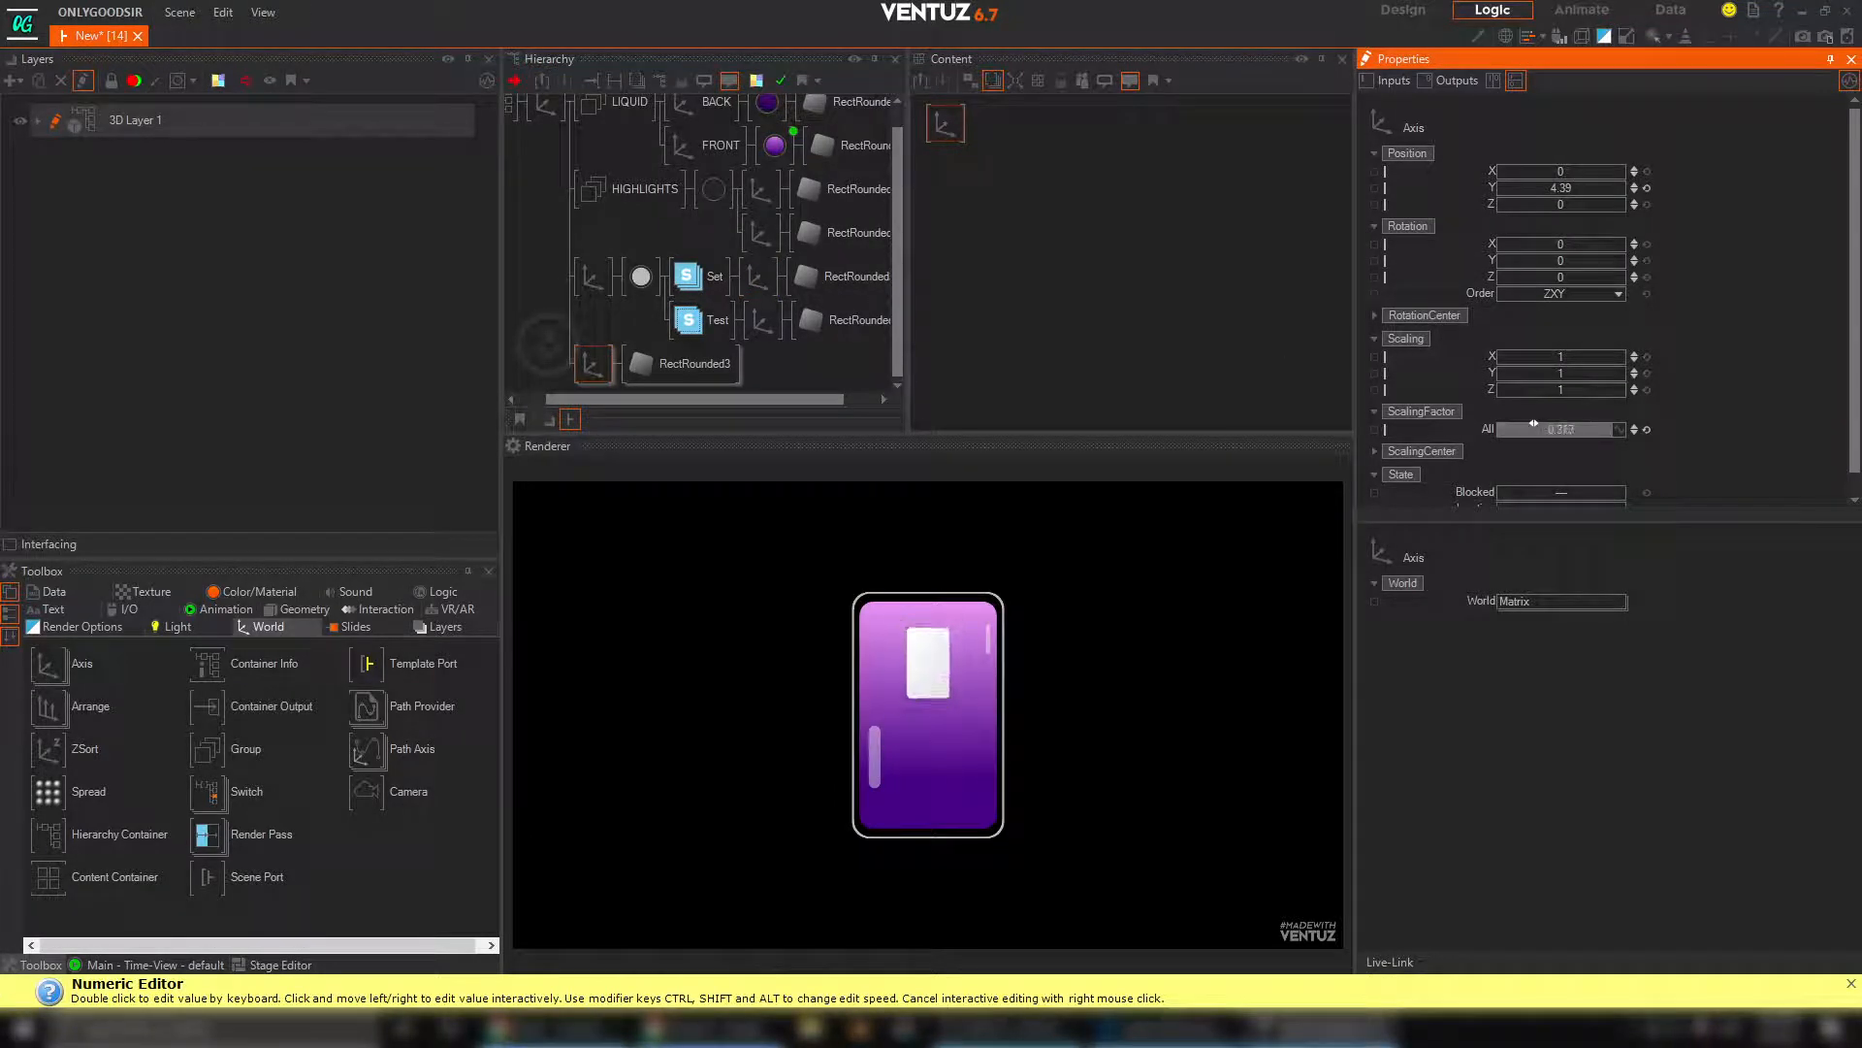
Set the copied rectangle's SizeY to 4.043 and raise its axis so it sits just above the outline as a battery cap
{"action": "left_click", "coordinate": [666, 373]}
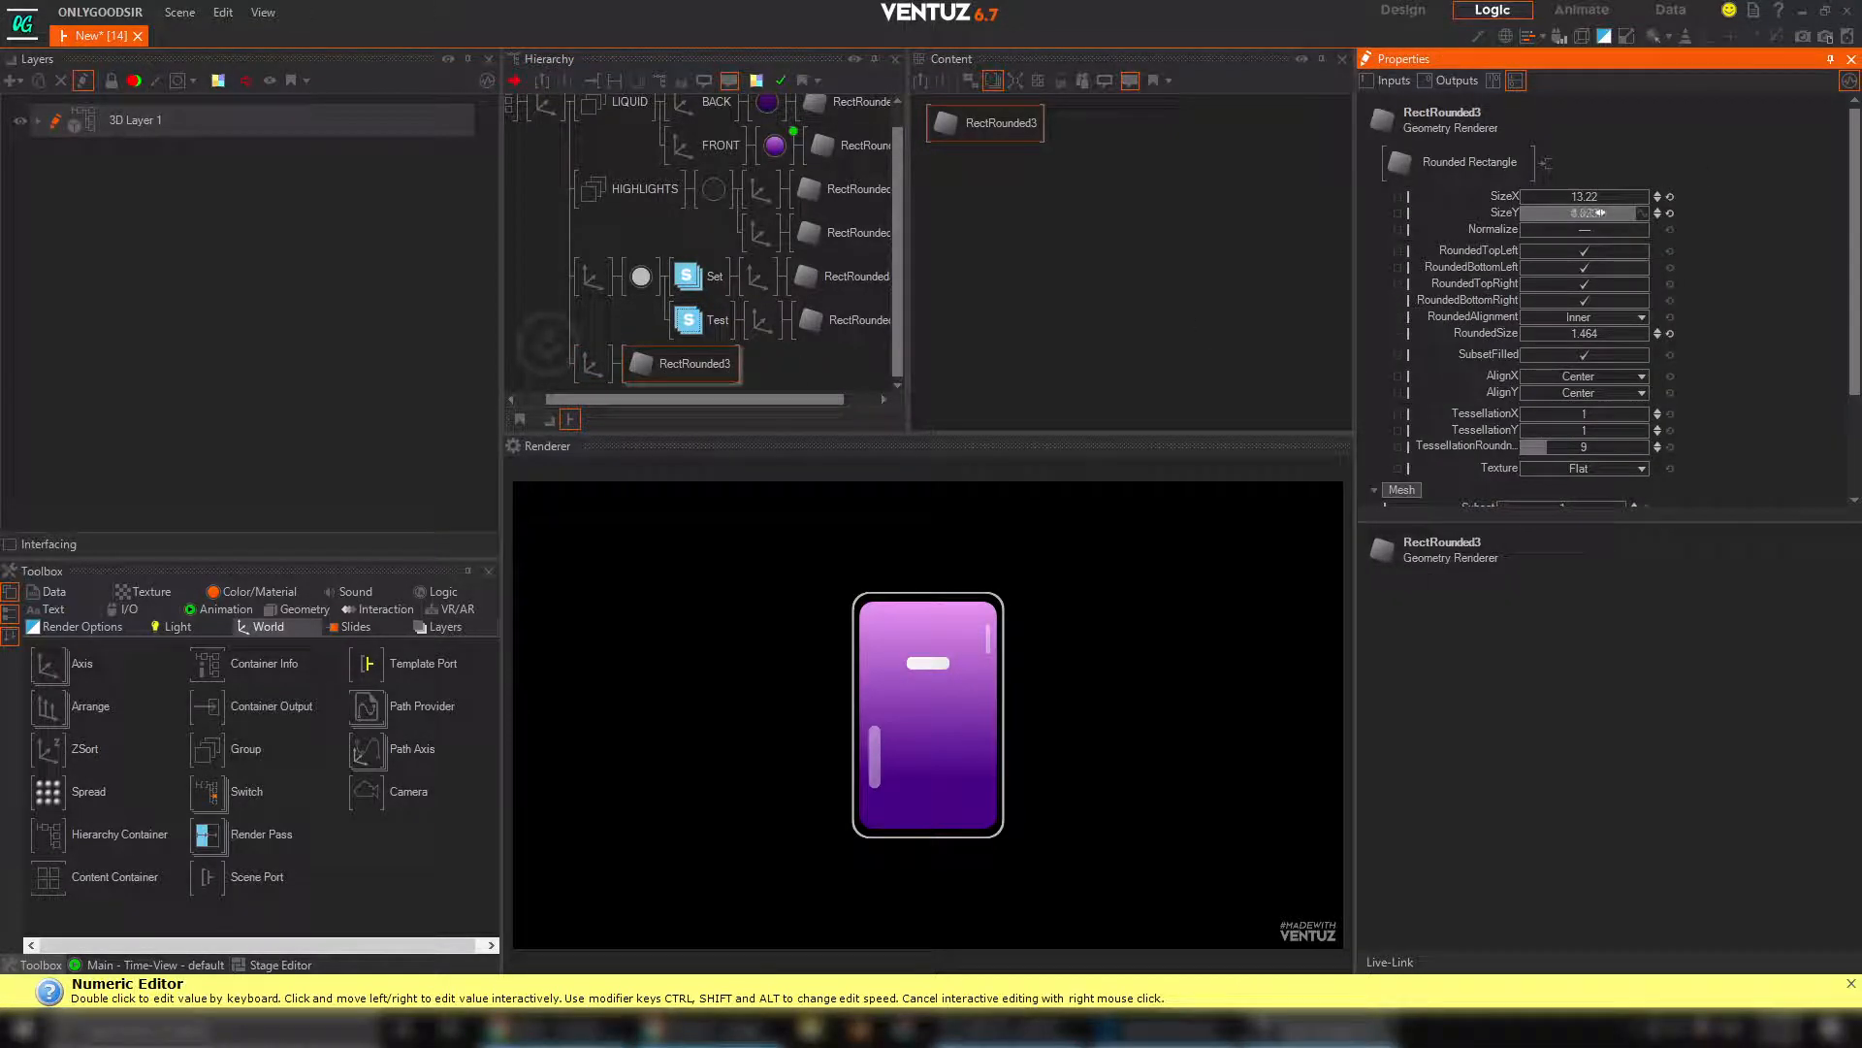
{"action": "left_click", "coordinate": [593, 364]}
{"action": "left_click_drag", "start_coordinate": [1581, 187], "coordinate": [1624, 182]}
Round only the cap rectangle's top corners with a RoundedSize of 1.498, and set its SizeX to 15.12
{"action": "left_click", "coordinate": [674, 367]}
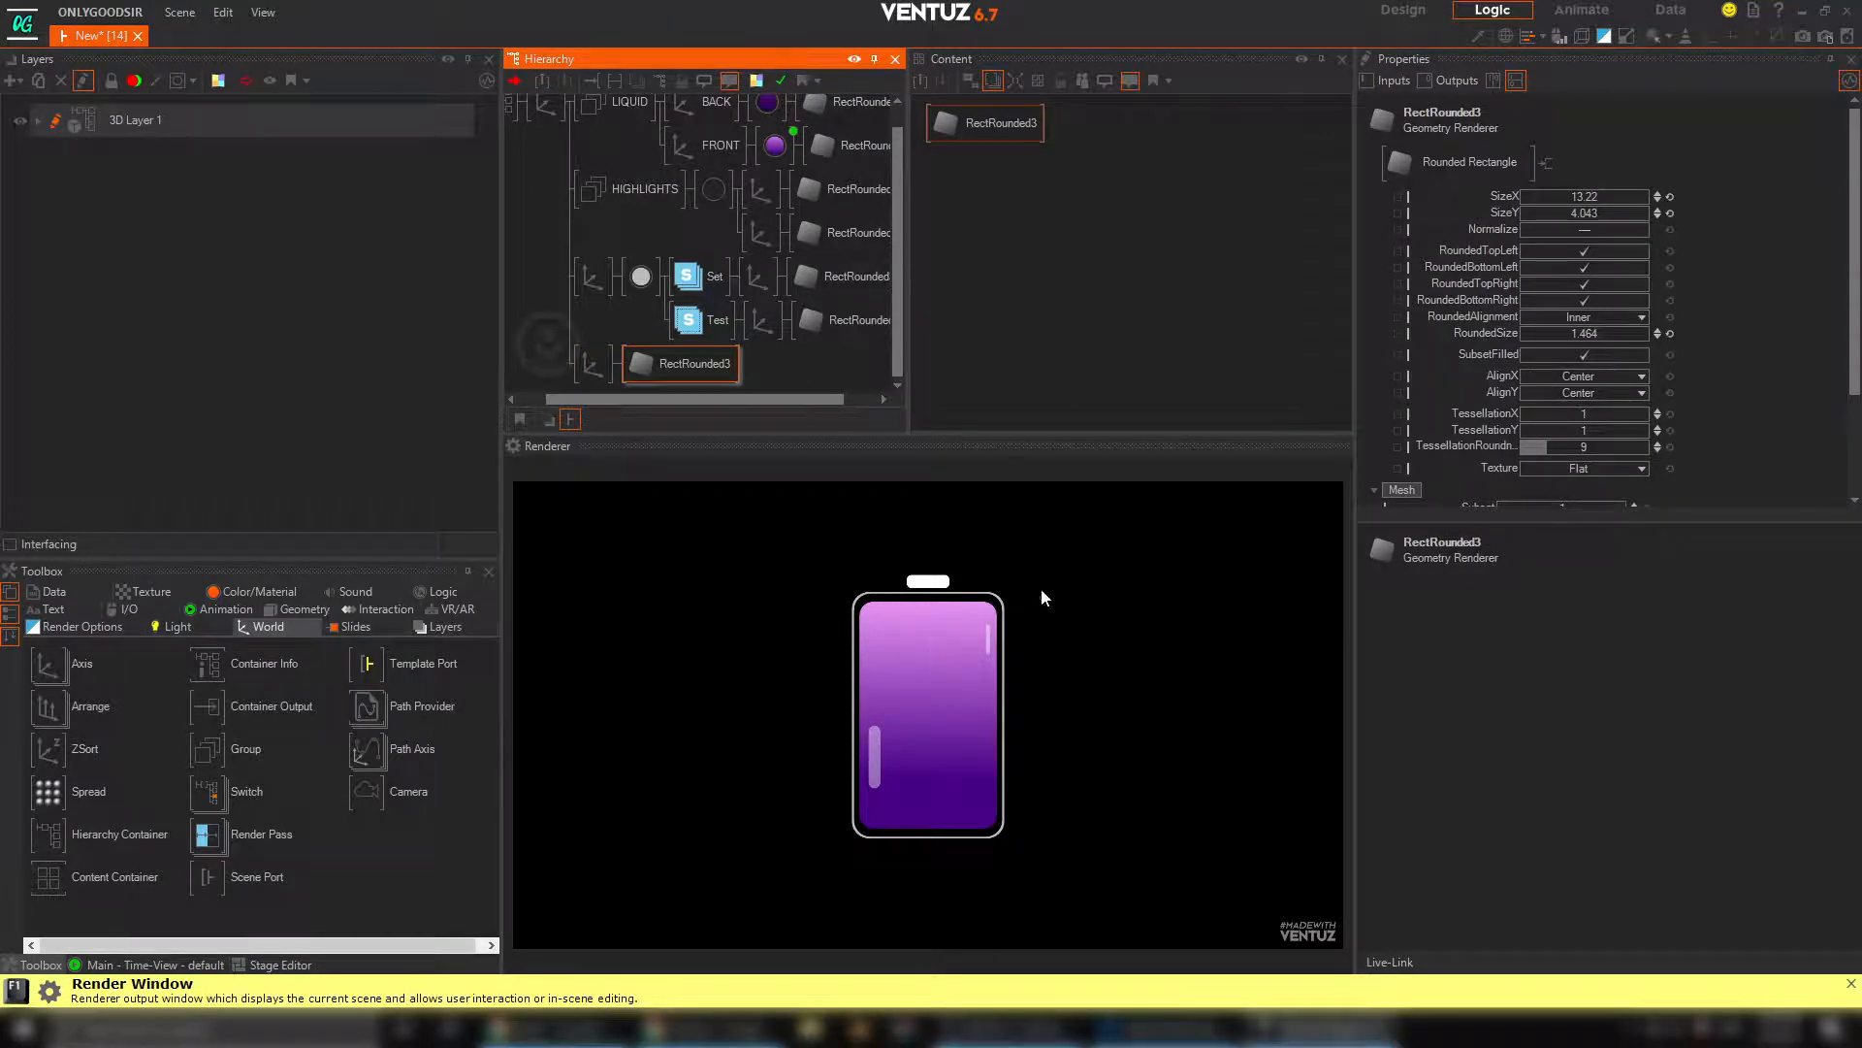
{"action": "left_click", "coordinate": [1589, 299]}
{"action": "left_click", "coordinate": [1593, 282]}
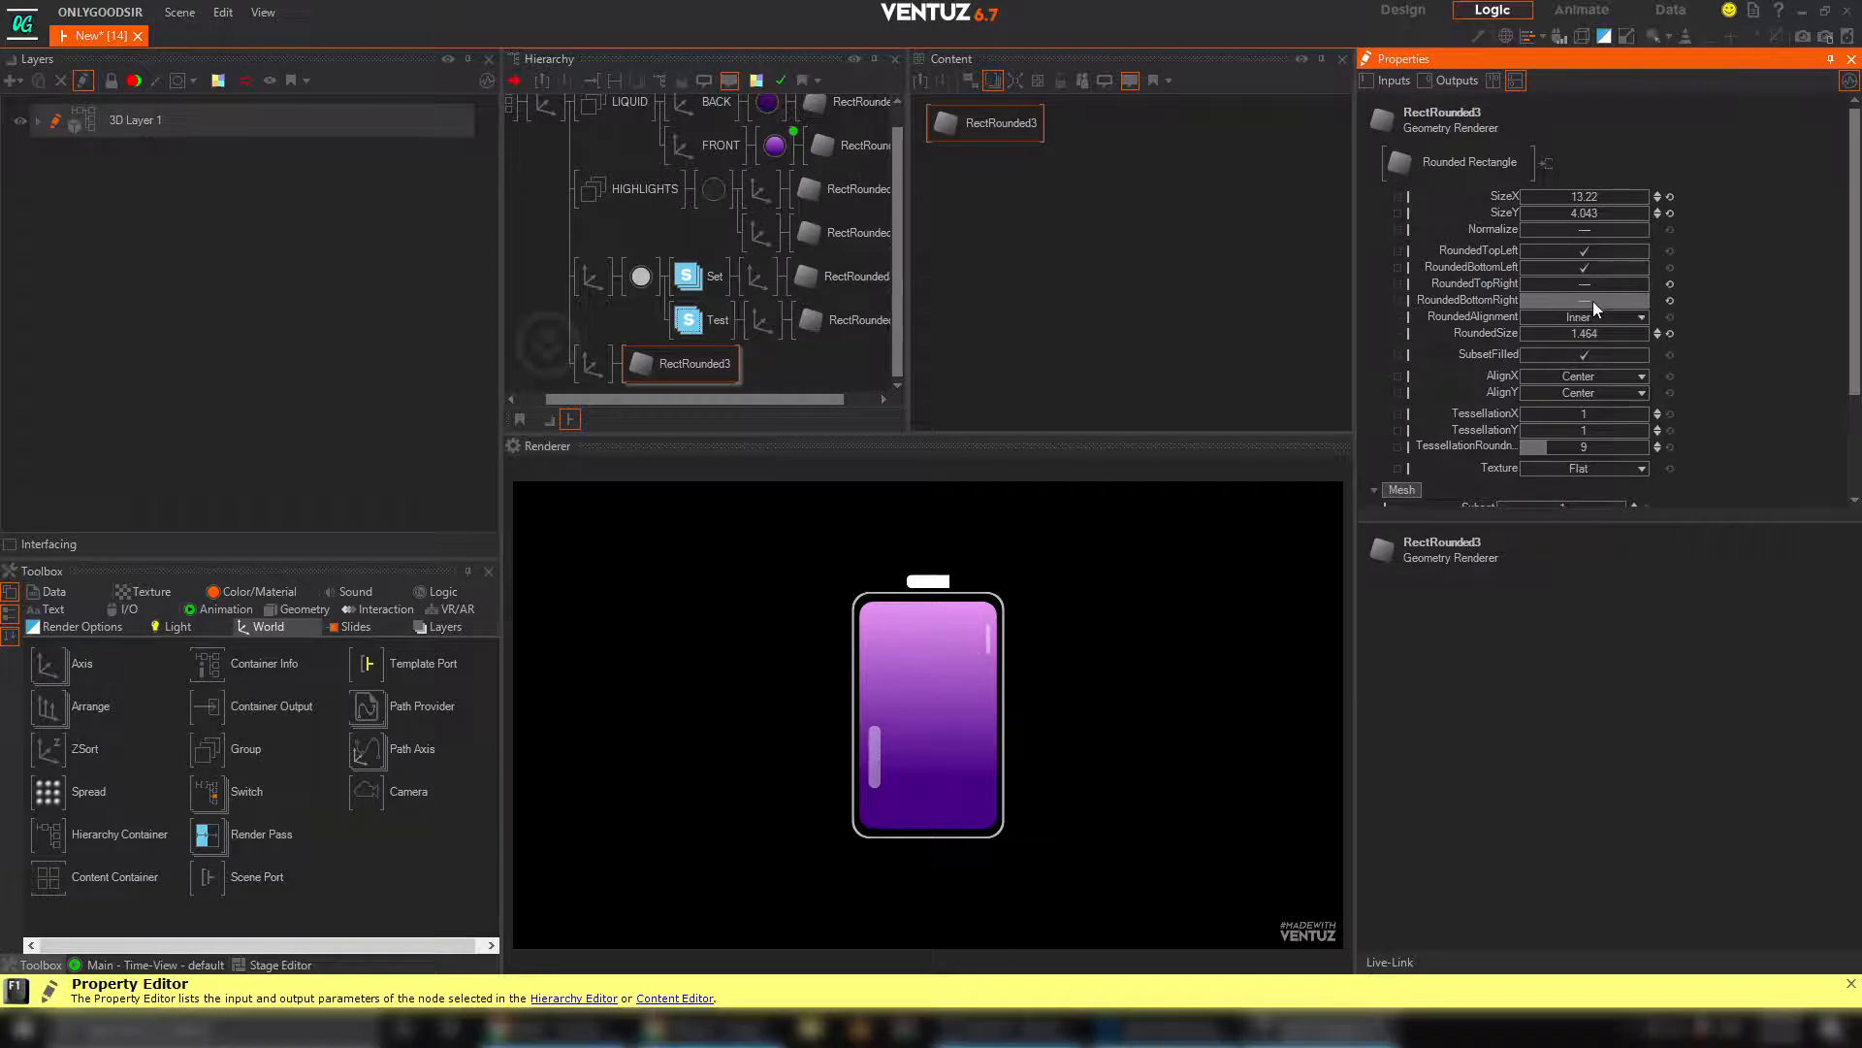
{"action": "left_click", "coordinate": [1593, 299]}
{"action": "left_click", "coordinate": [1585, 282]}
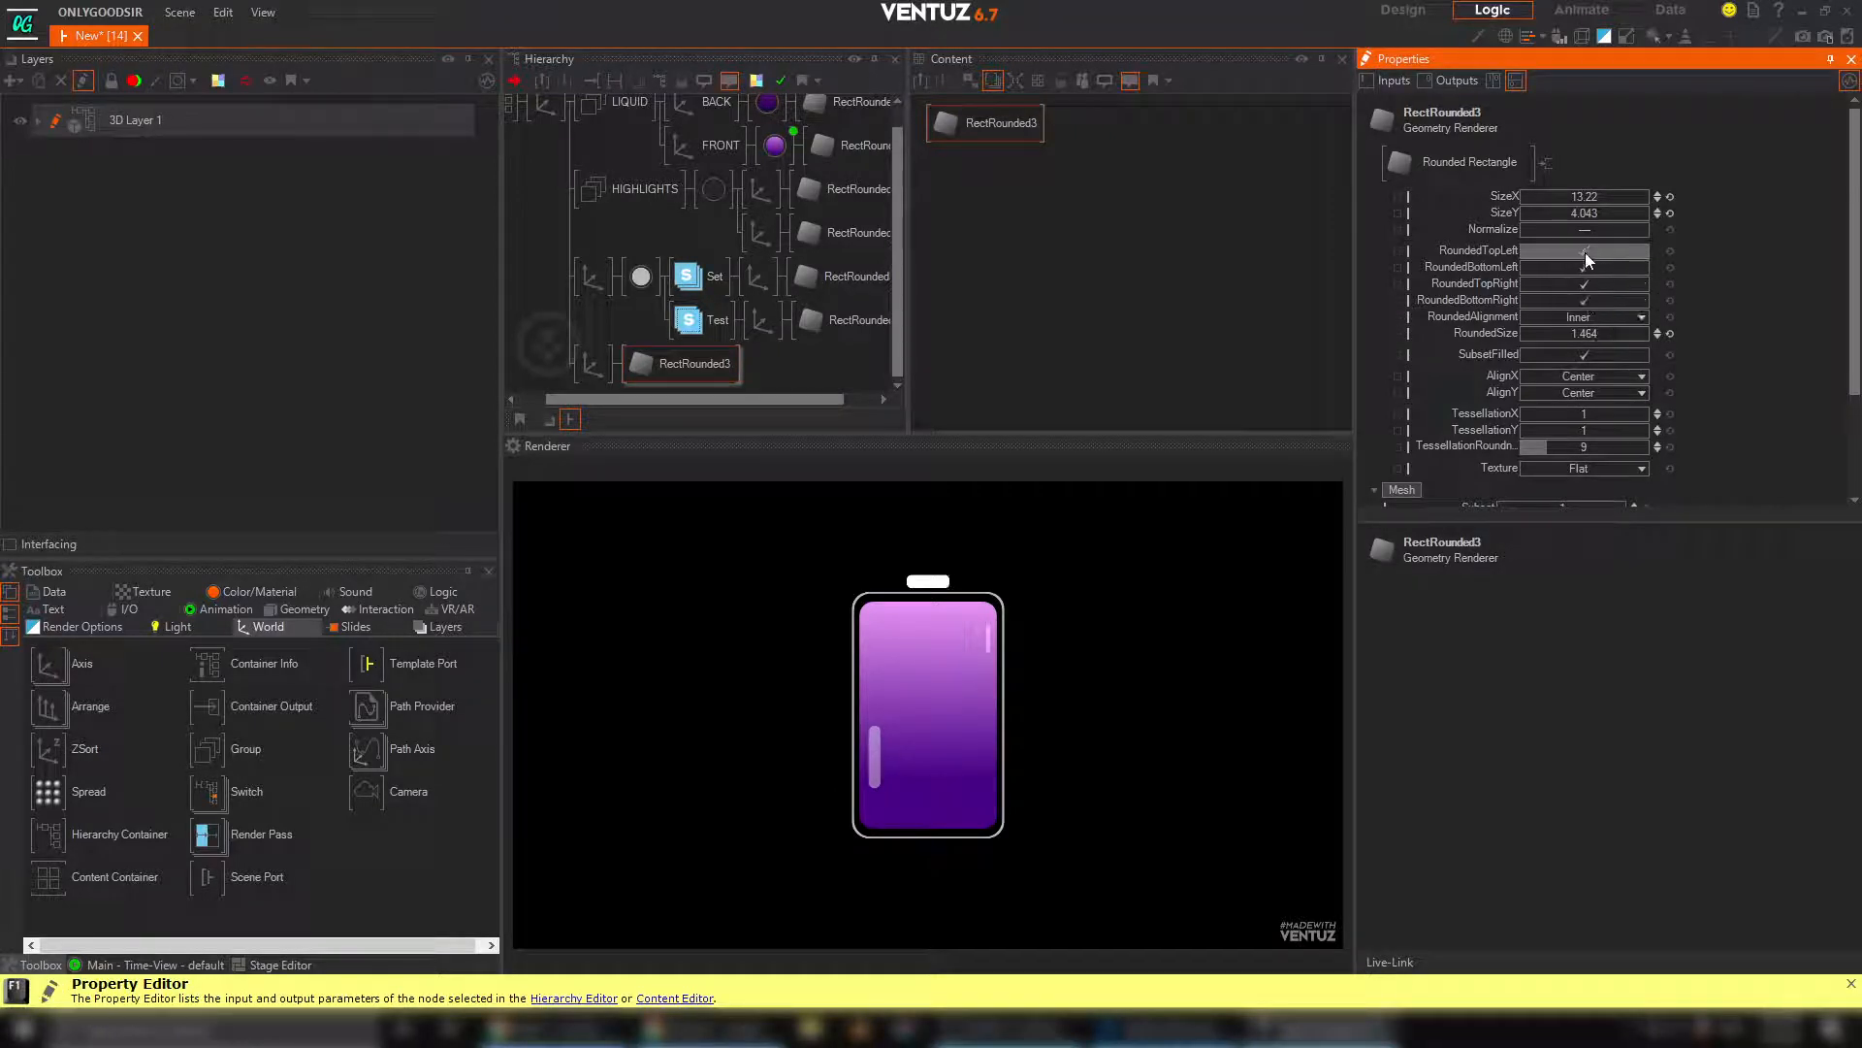
{"action": "left_click", "coordinate": [1591, 254]}
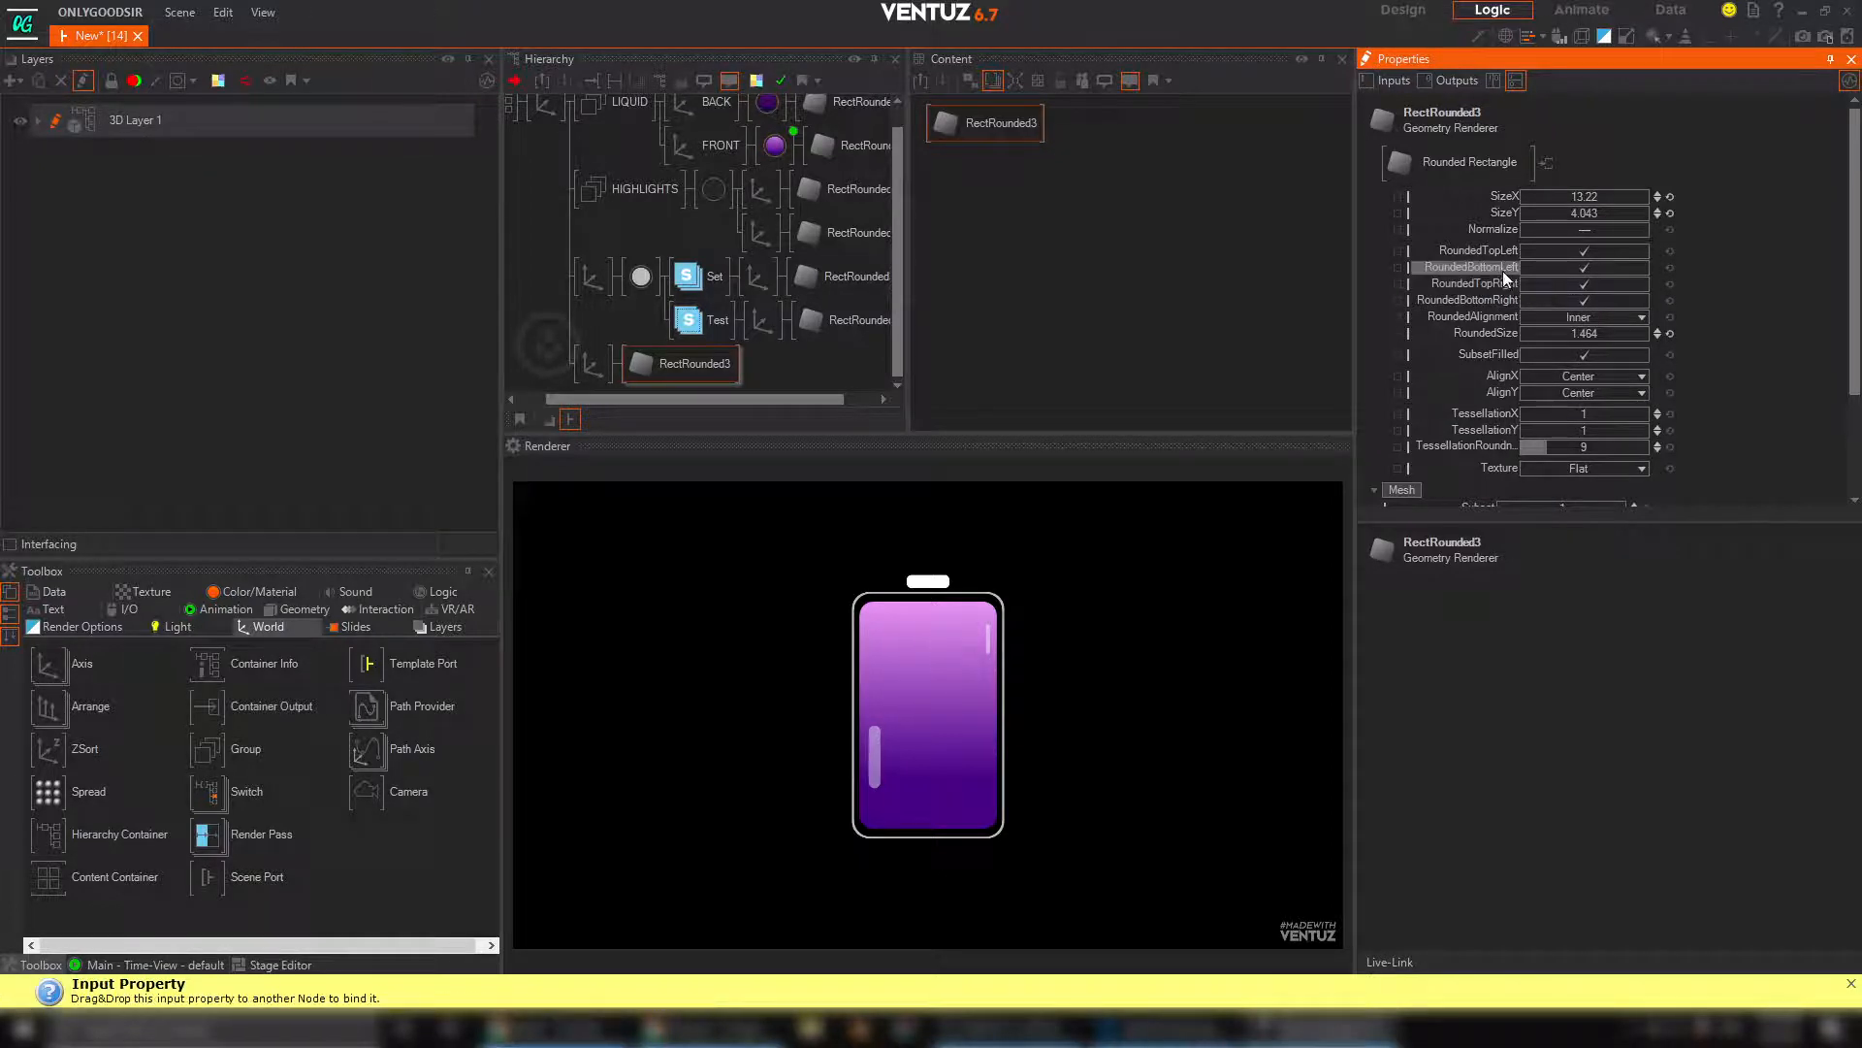
{"action": "left_click", "coordinate": [1580, 268]}
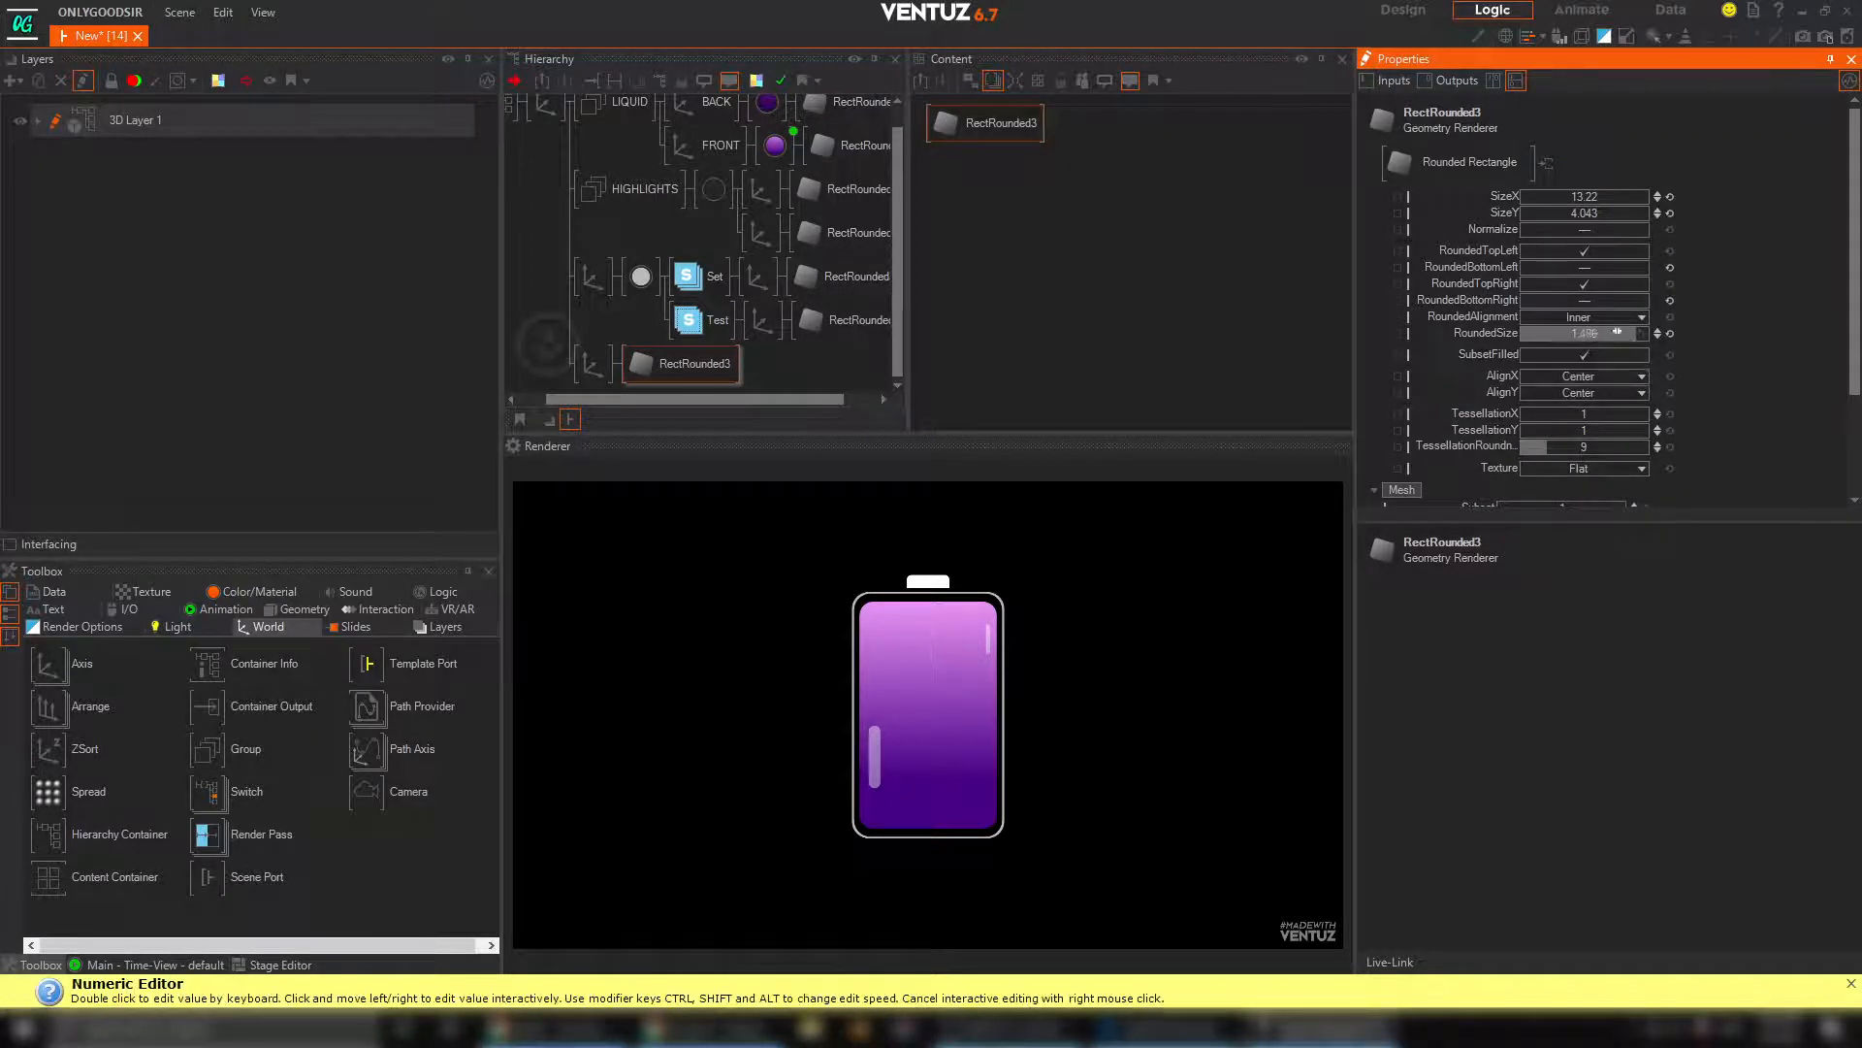
{"action": "left_click_drag", "start_coordinate": [1632, 339], "coordinate": [1643, 338]}
{"action": "left_click_drag", "start_coordinate": [1587, 199], "coordinate": [1600, 201]}
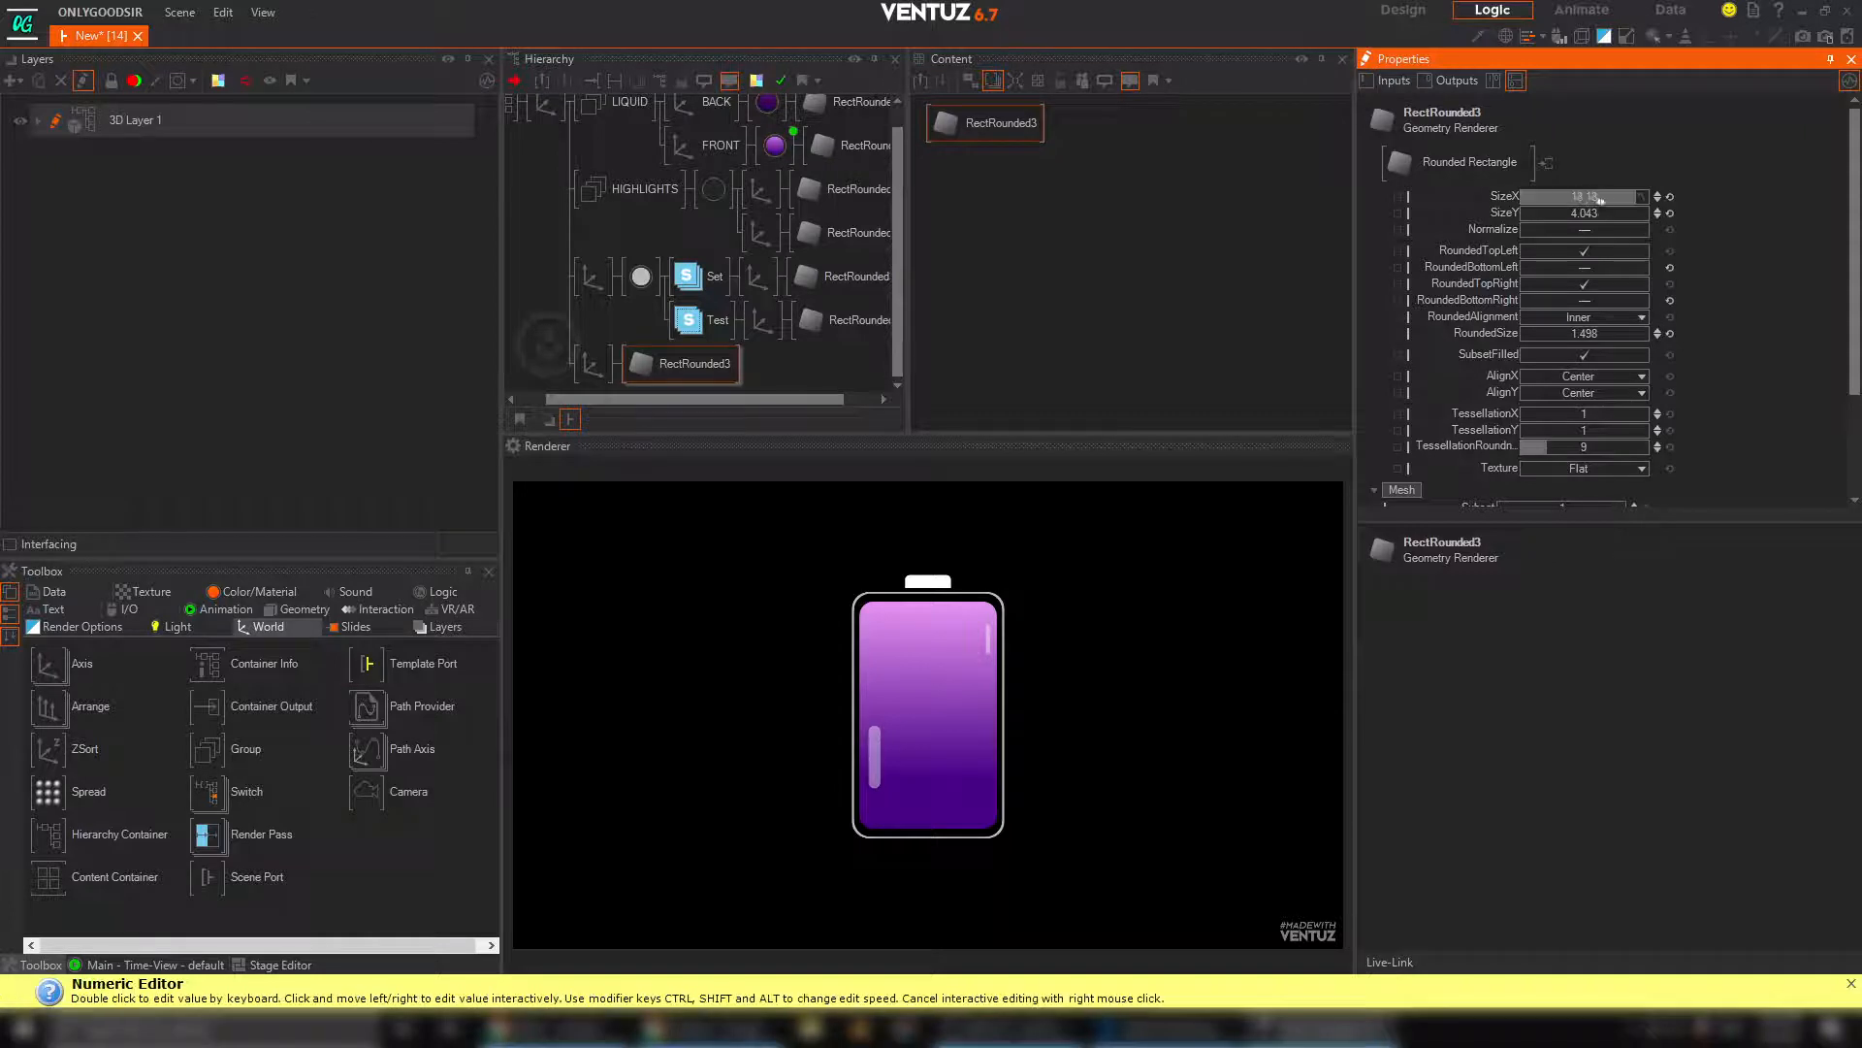
Enlarge the whole battery for a closer look by setting the root axis's ScalingFactor to 1.44 and Y position to -11.1
{"action": "middle_click_drag", "start_coordinate": [593, 242], "coordinate": [644, 265]}
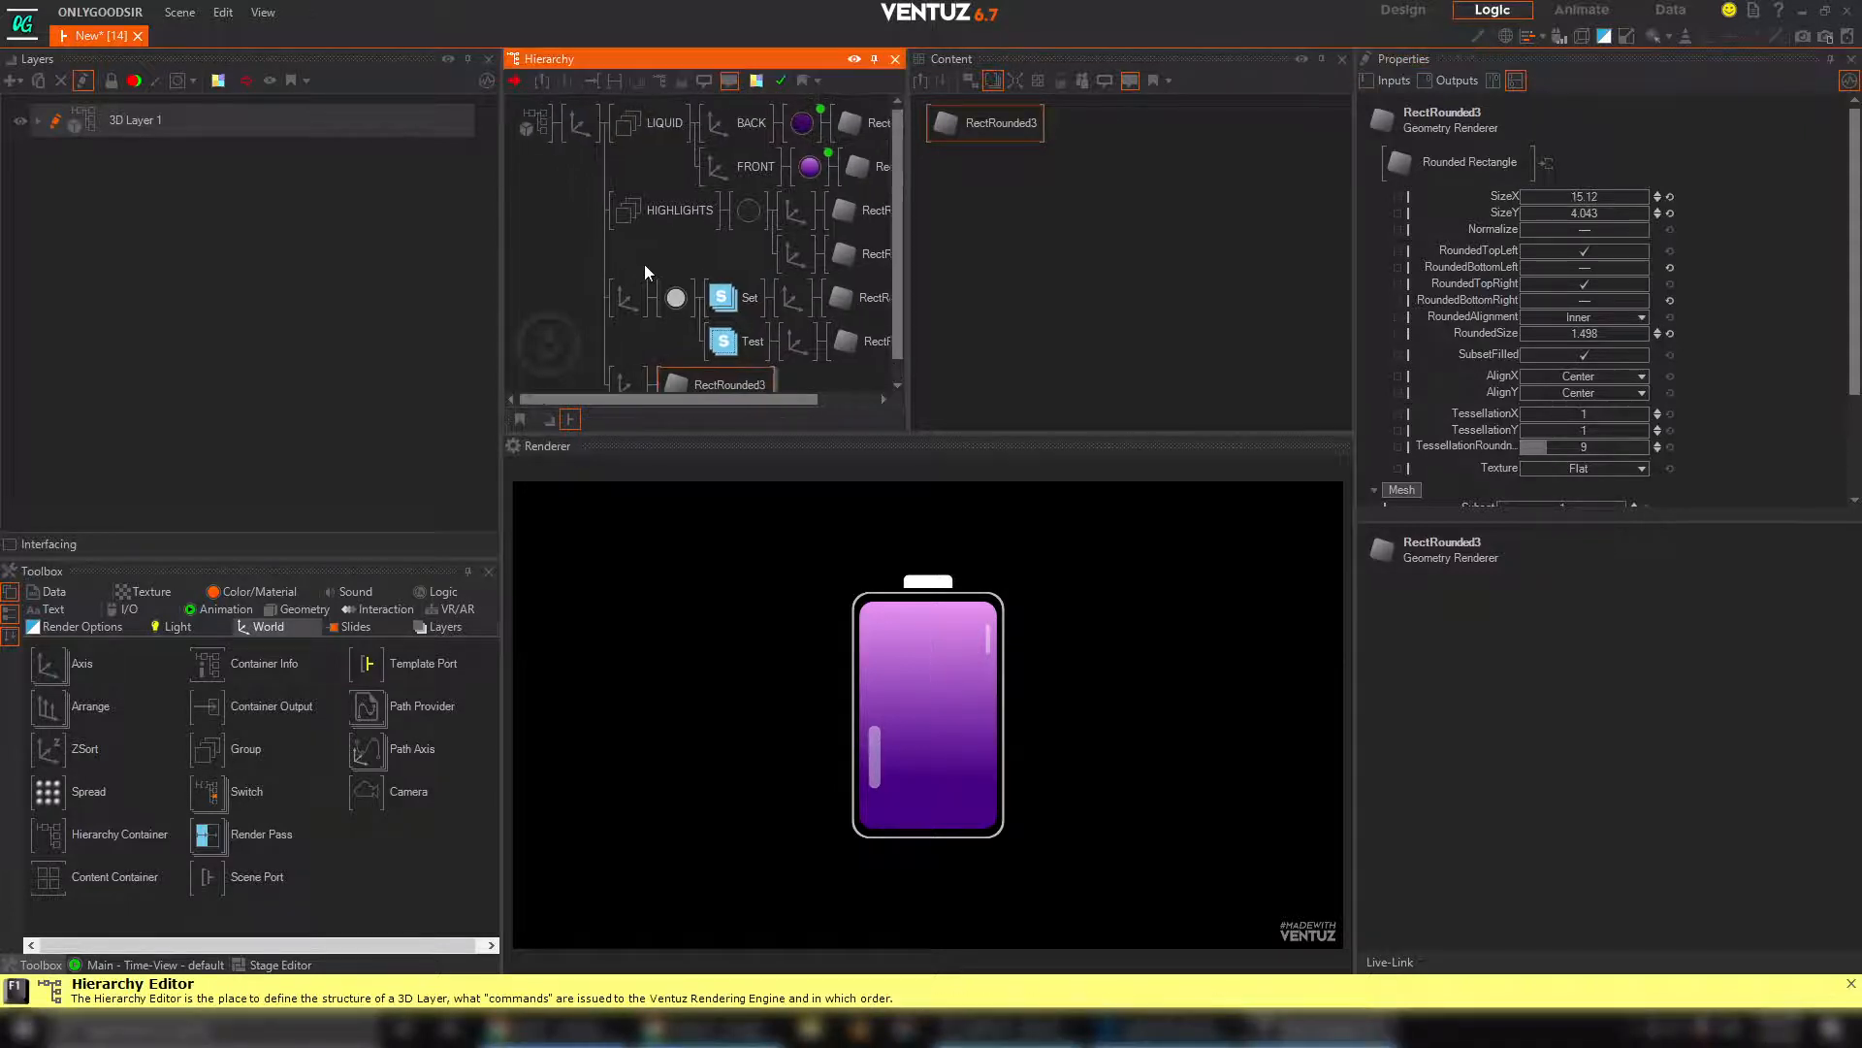
{"action": "left_click", "coordinate": [579, 121]}
{"action": "mouse_move", "coordinate": [1566, 428]}
{"action": "left_mouse_down"}
{"action": "mouse_move", "coordinate": [1593, 428]}
{"action": "mouse_move", "coordinate": [1572, 425]}
{"action": "left_mouse_up"}
{"action": "left_click_drag", "start_coordinate": [1580, 189], "coordinate": [1510, 190]}
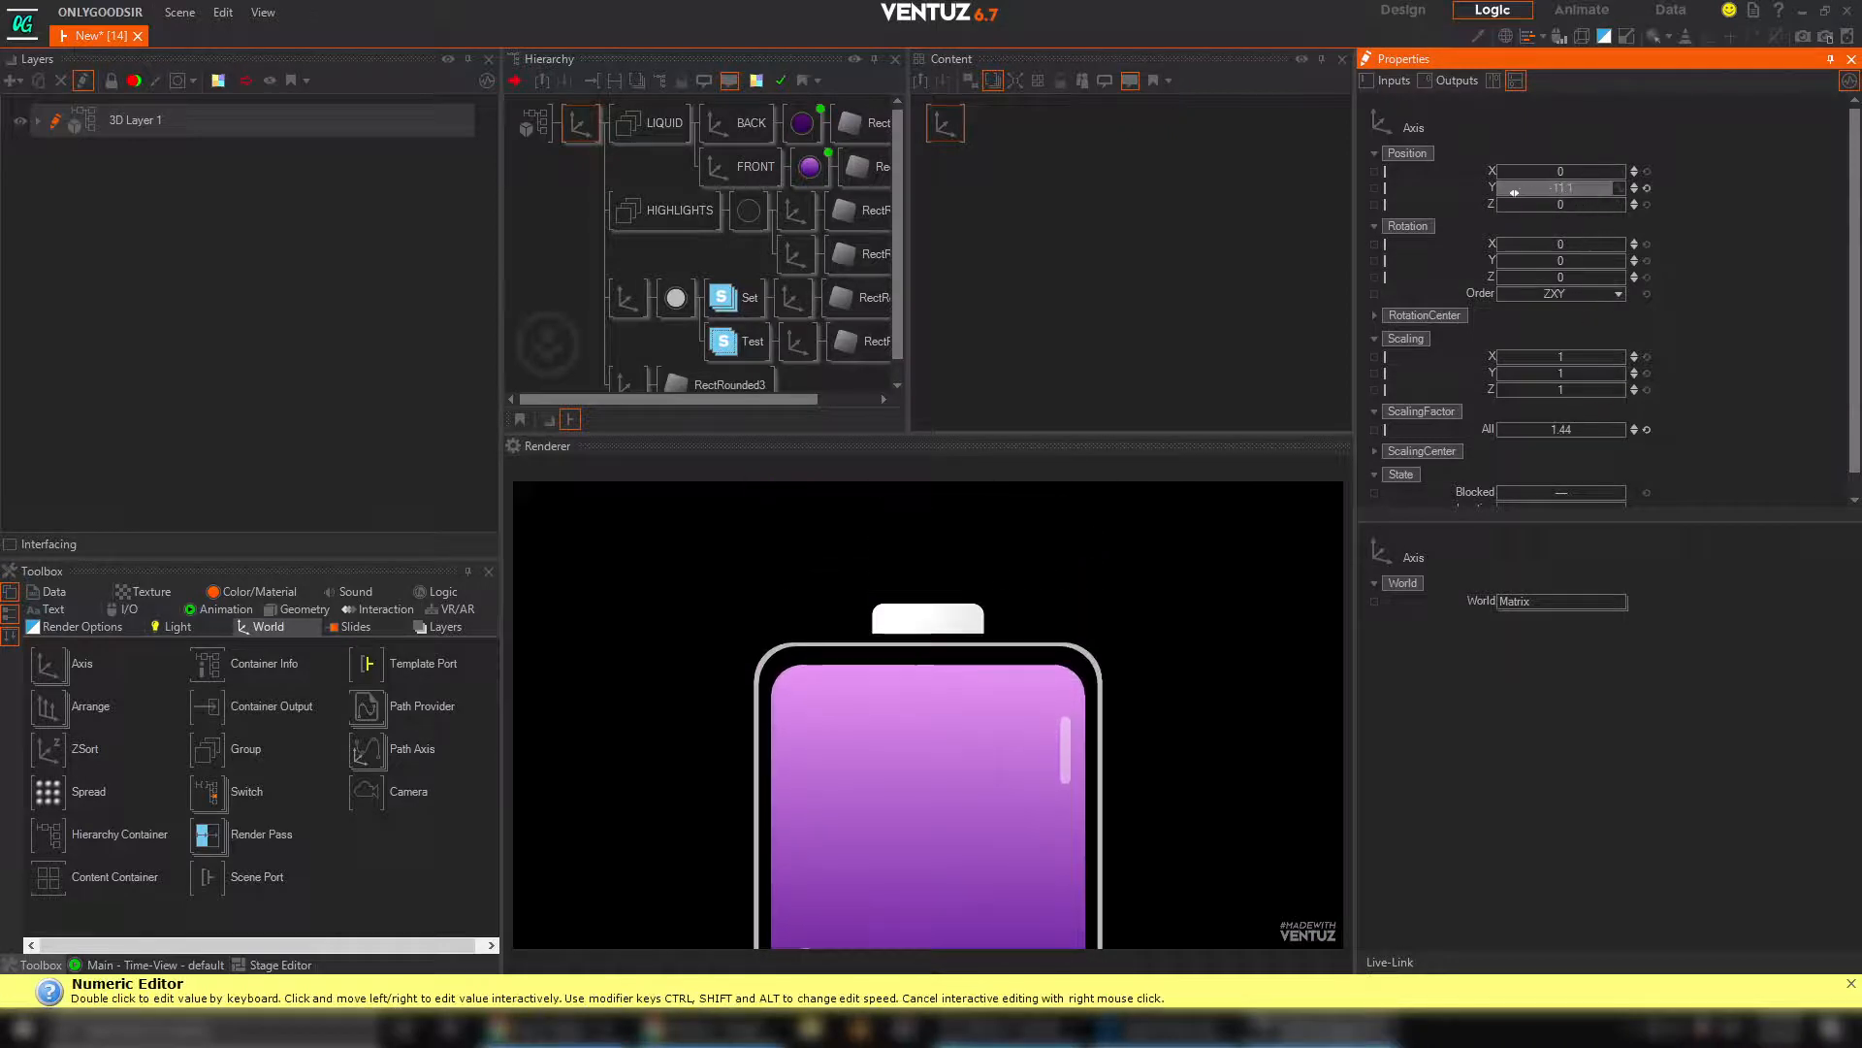
Set the cap rectangle's RoundedSize to 2.779, increase its SizeY slightly and place its axis at Y 11.26
{"action": "middle_click_drag", "start_coordinate": [727, 356], "coordinate": [724, 339]}
{"action": "left_click", "coordinate": [718, 363]}
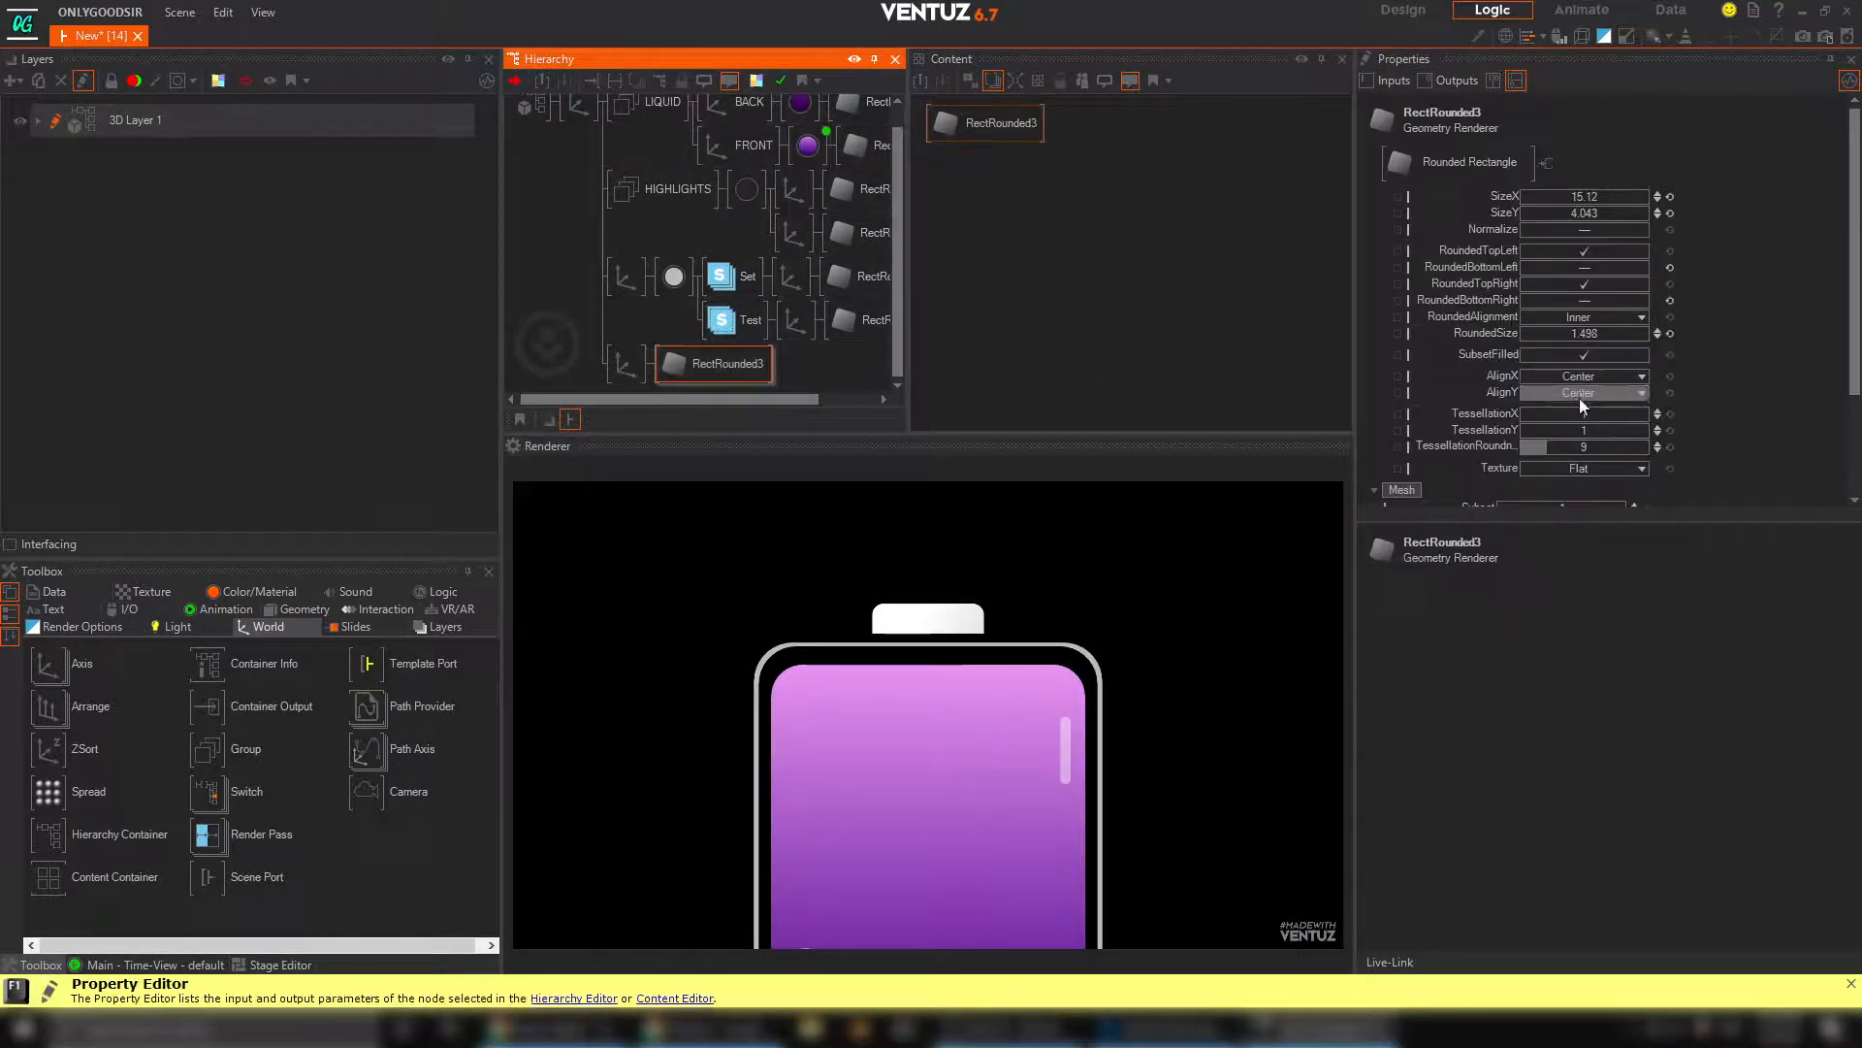
{"action": "left_click_drag", "start_coordinate": [1647, 327], "coordinate": [1703, 330]}
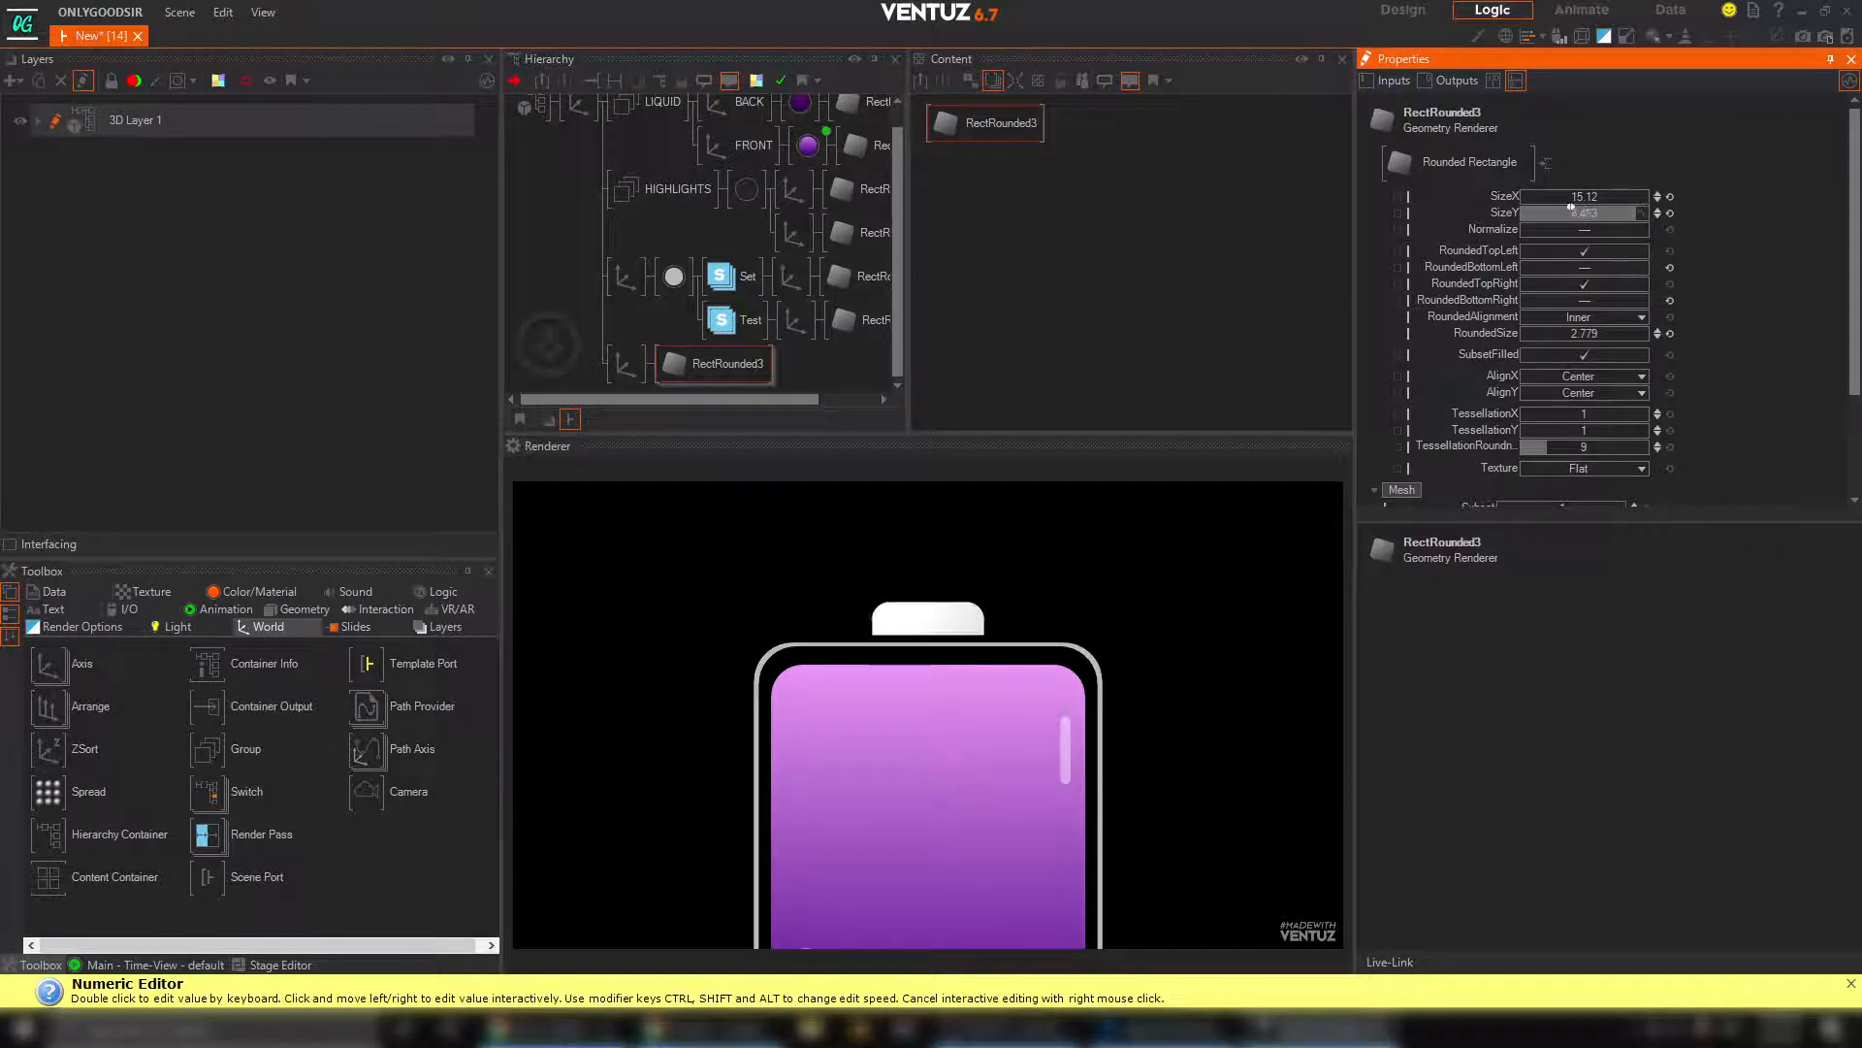
{"action": "left_click", "coordinate": [626, 364]}
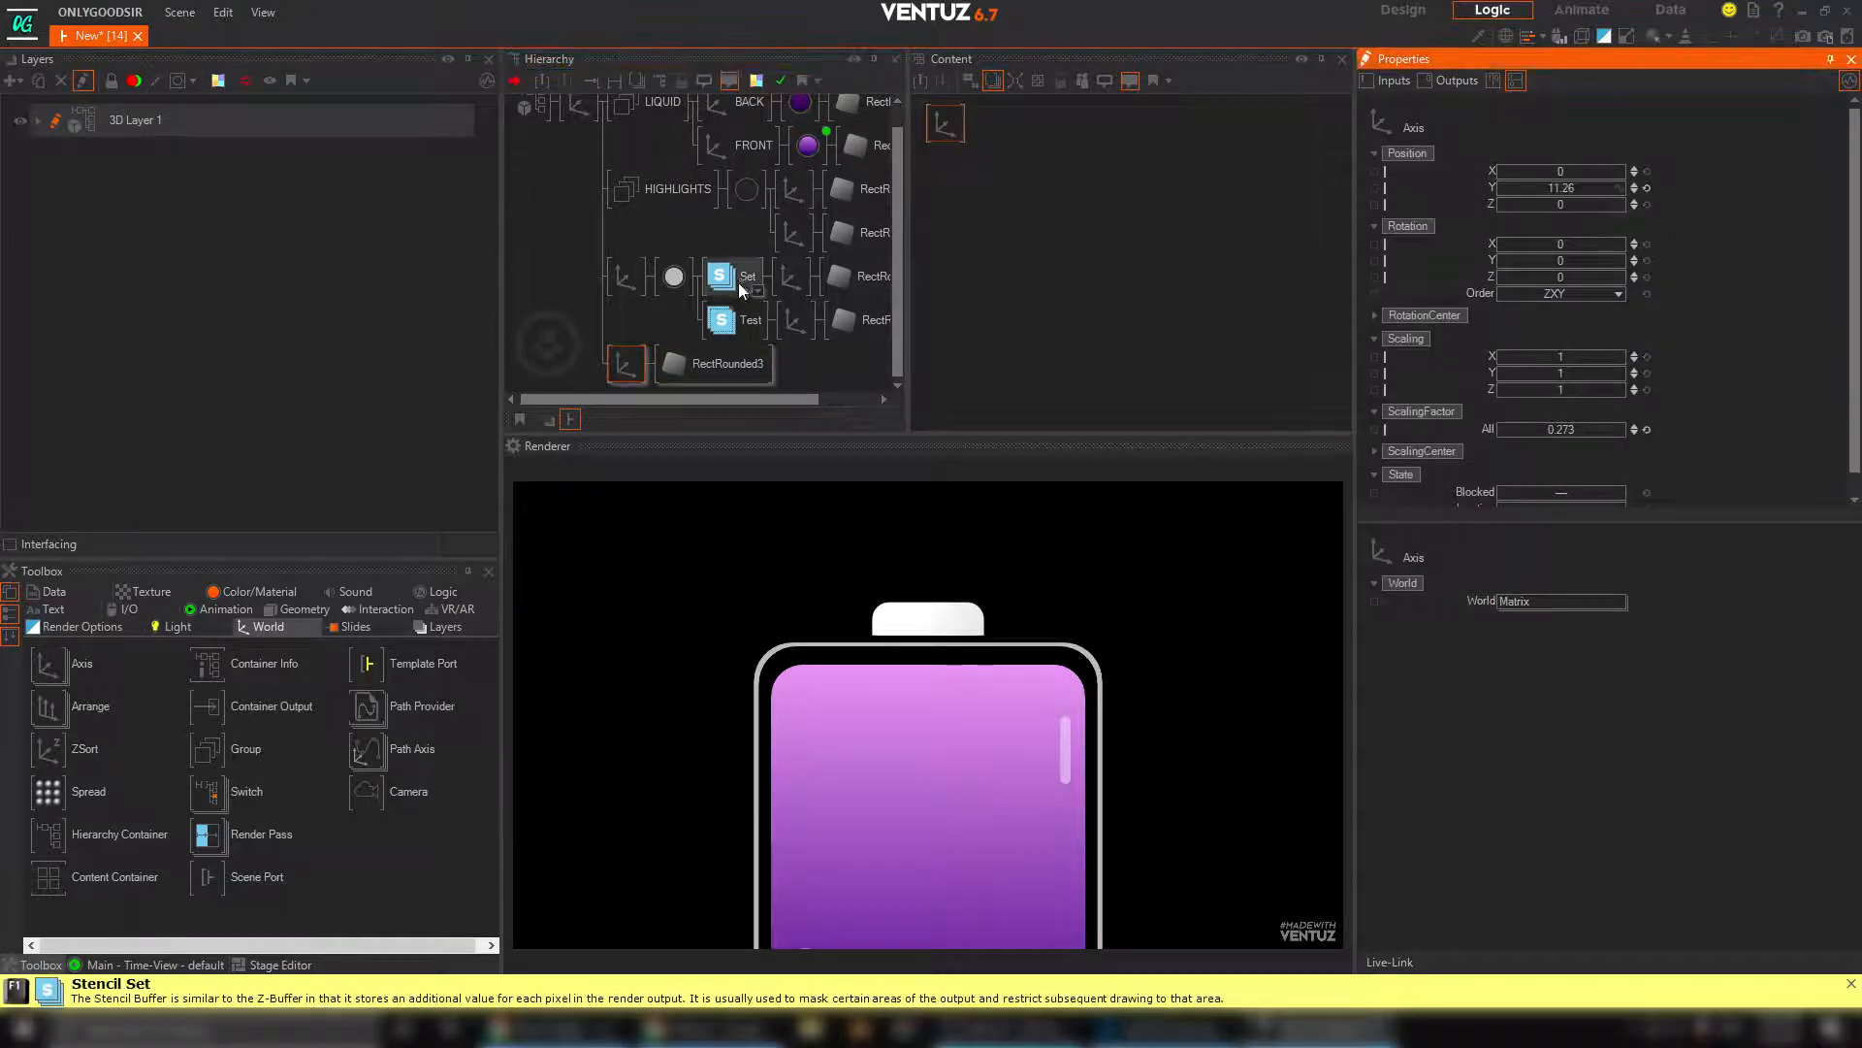
Copy the outline's grey No Light material into the cap branch between its axis and rounded rectangle
{"action": "left_click", "coordinate": [669, 279]}
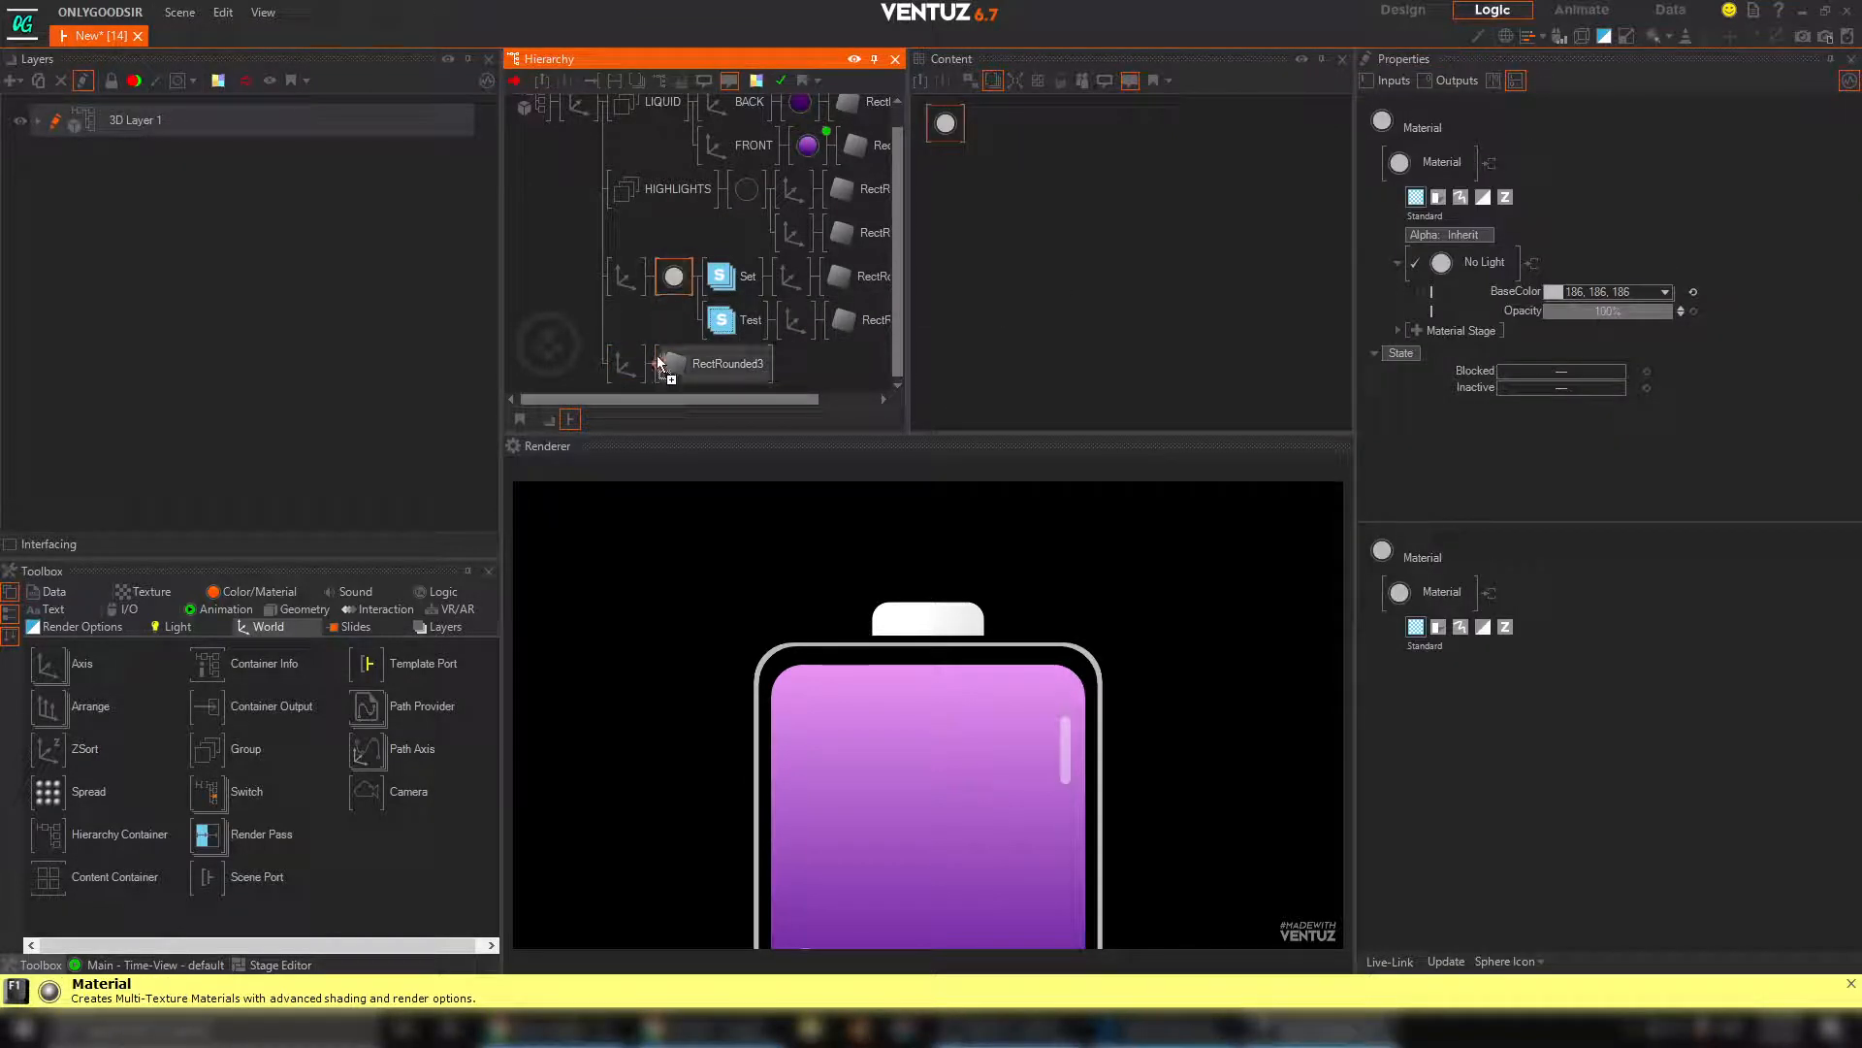
{"action": "left_click_drag", "start_coordinate": [658, 357], "coordinate": [657, 359], "text": "ctrl"}
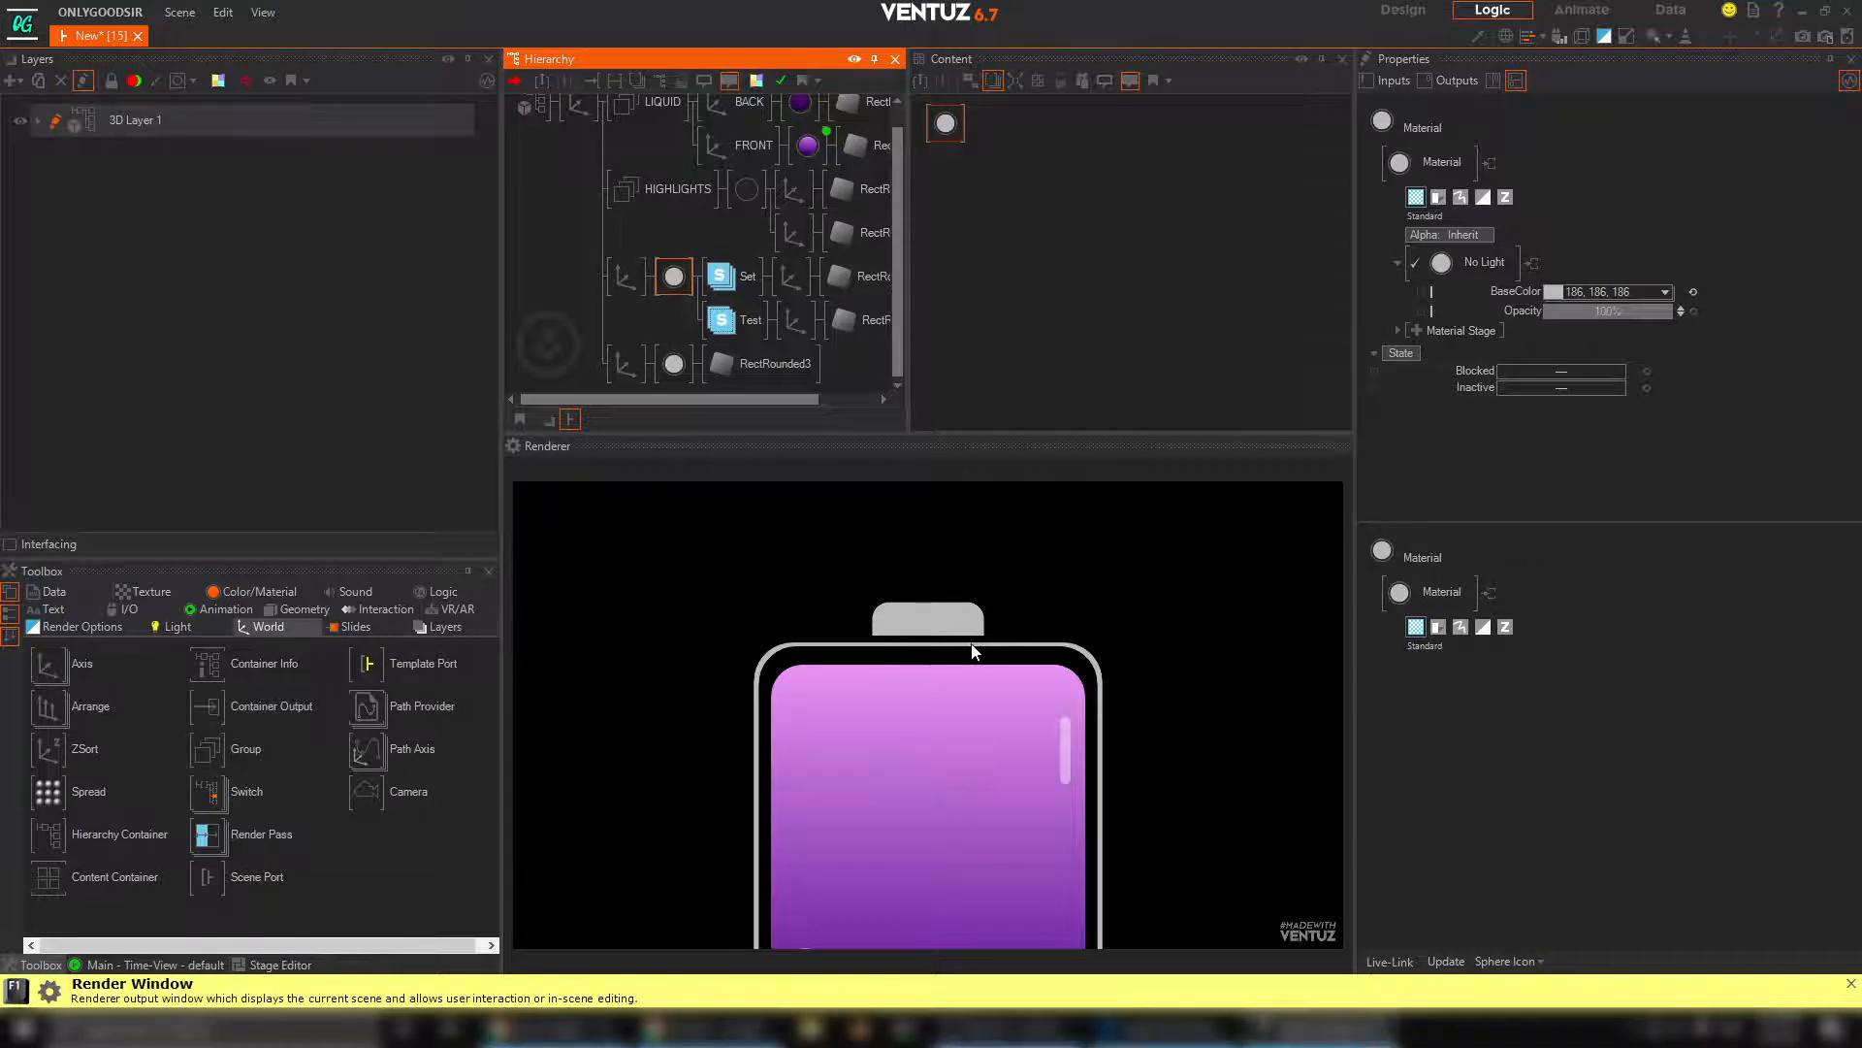
Set the cap axis's overall ScalingFactor to 0.283 and its Y position to 11.43
{"action": "left_click", "coordinate": [624, 361]}
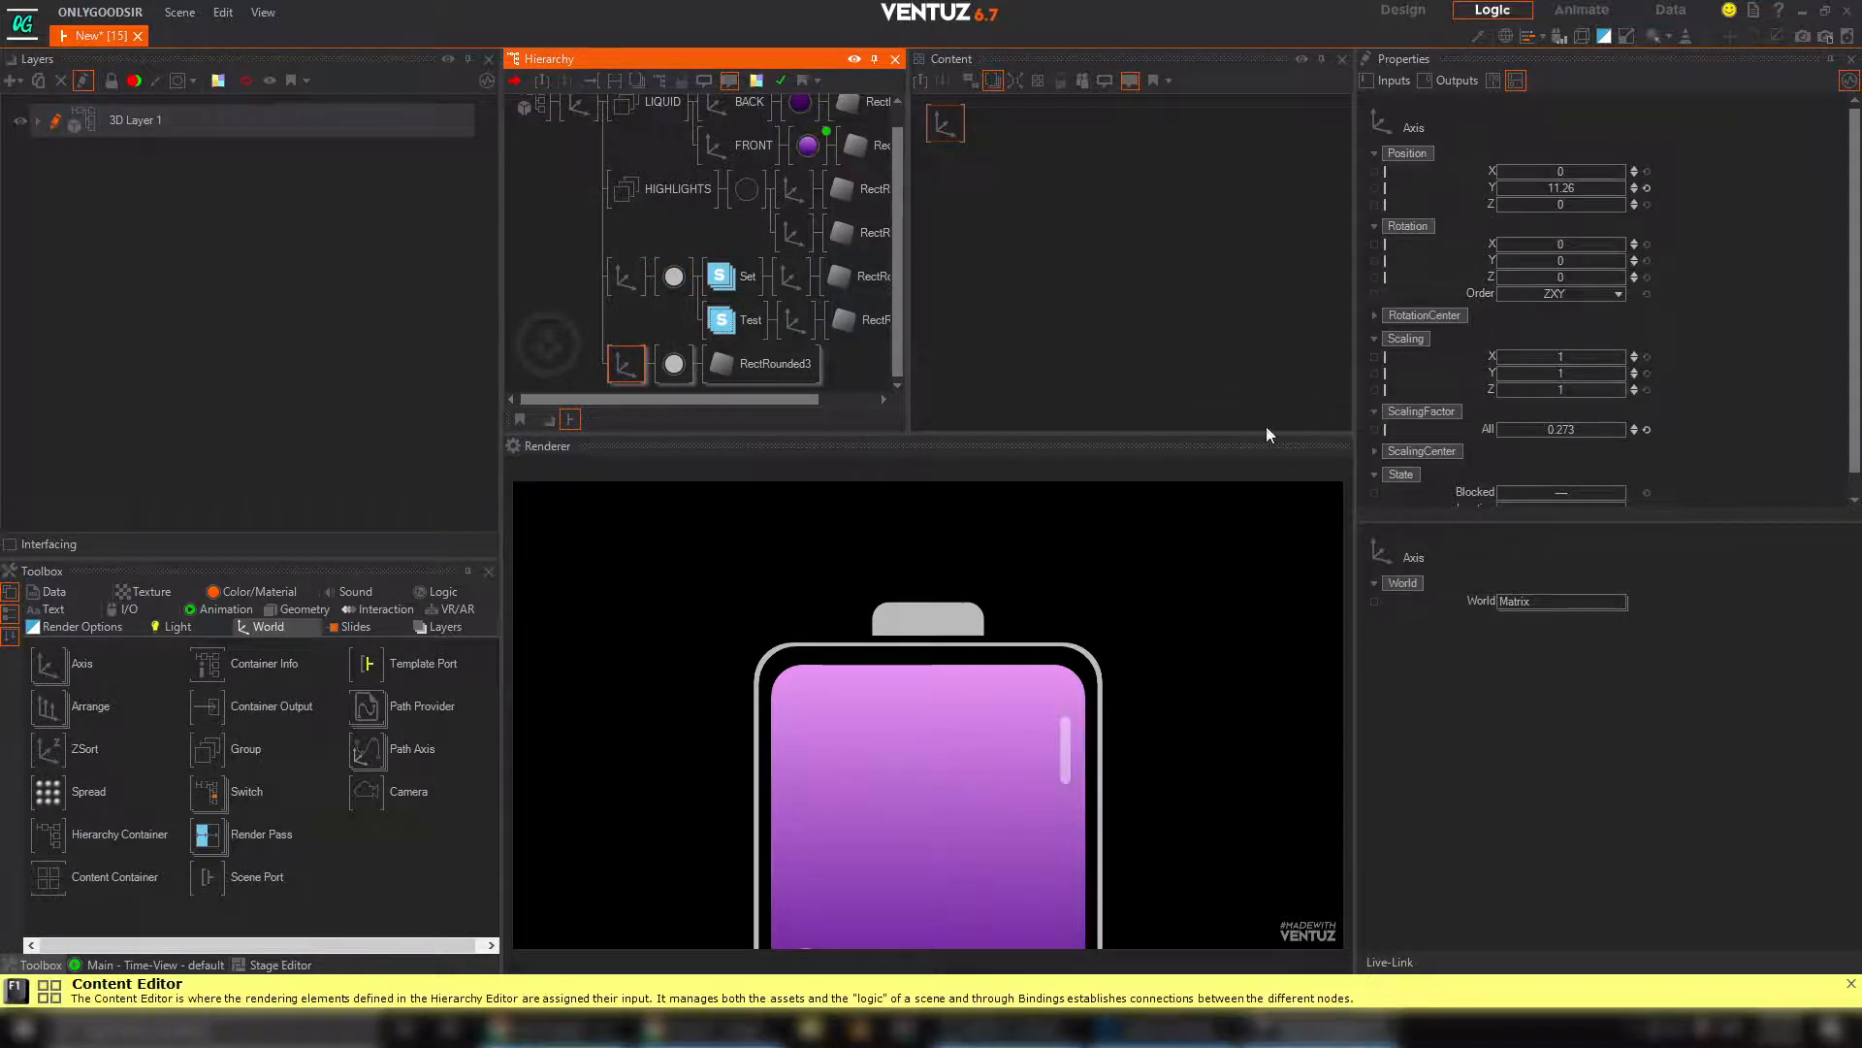
{"action": "left_click_drag", "start_coordinate": [1568, 430], "coordinate": [1565, 424]}
{"action": "left_click_drag", "start_coordinate": [1572, 188], "coordinate": [1572, 192]}
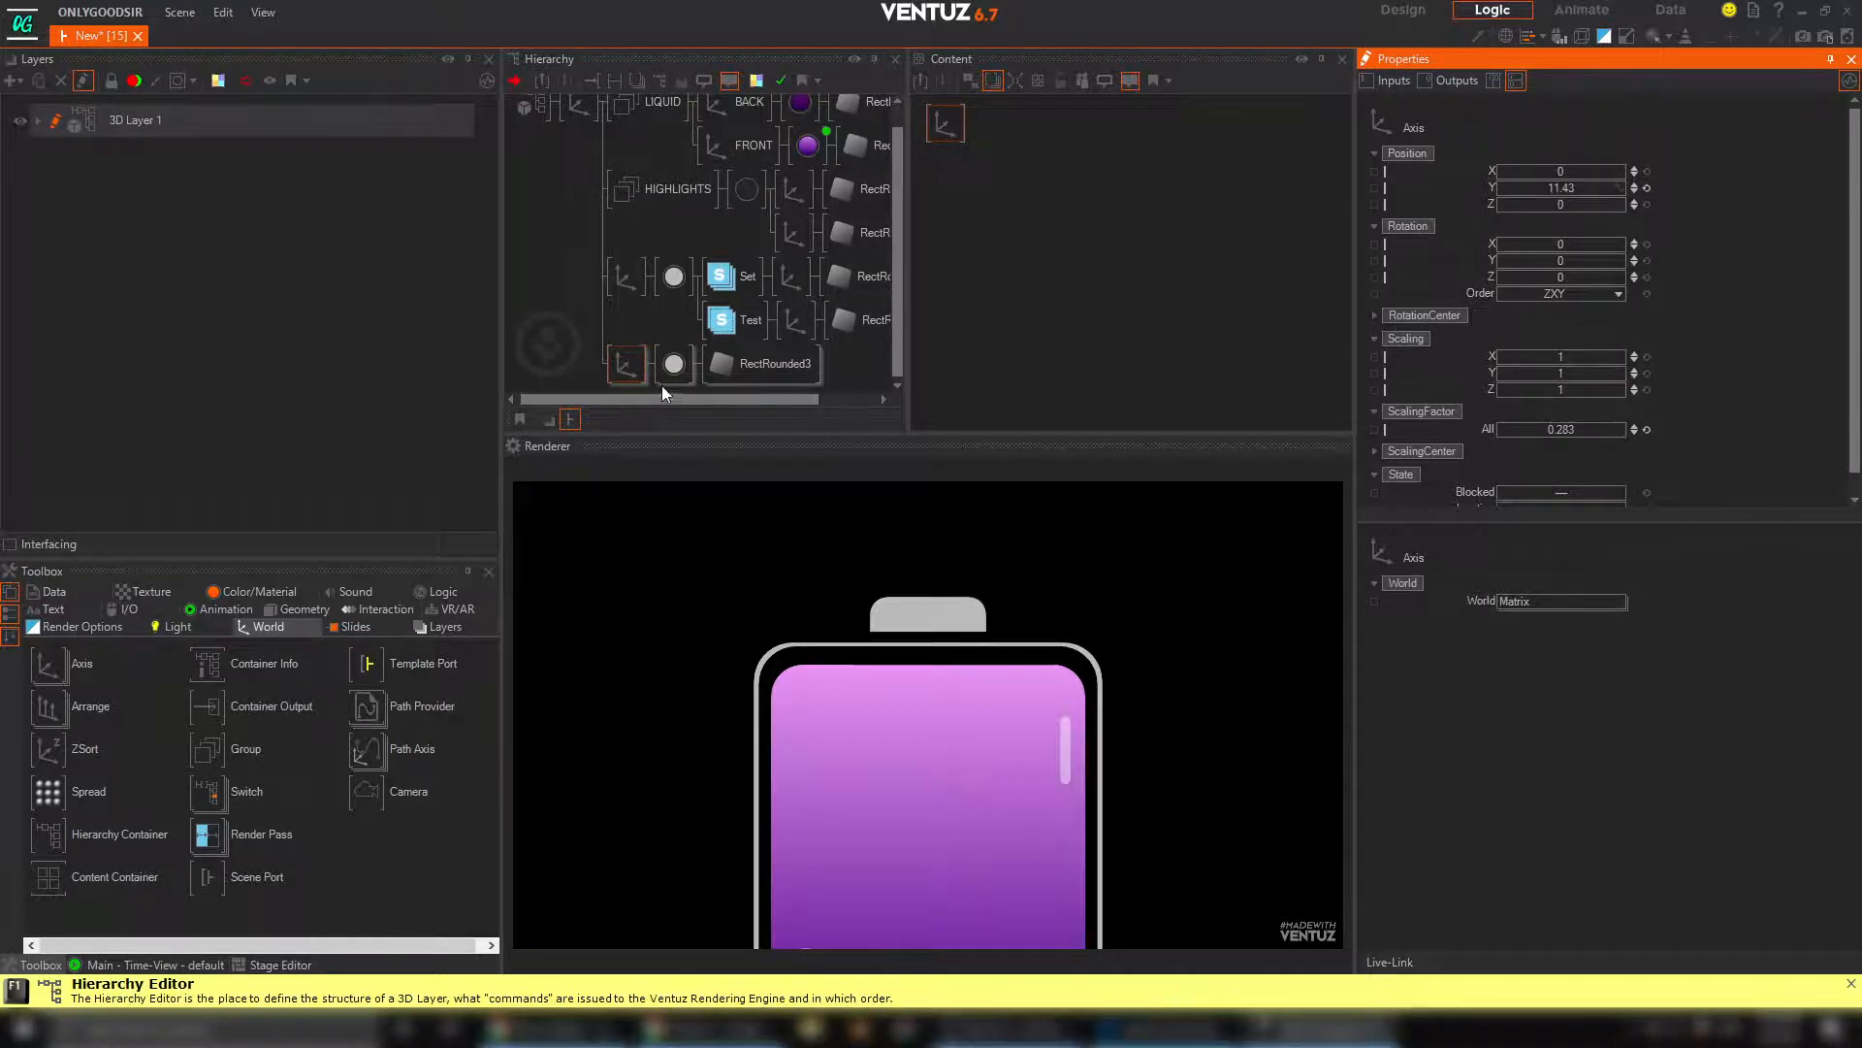
Reduce the cap rectangle's SizeY to 3.266, narrow its SizeX and lower its axis slightly toward the outline
{"action": "left_click", "coordinate": [762, 363]}
{"action": "left_click_drag", "start_coordinate": [1591, 216], "coordinate": [1528, 212]}
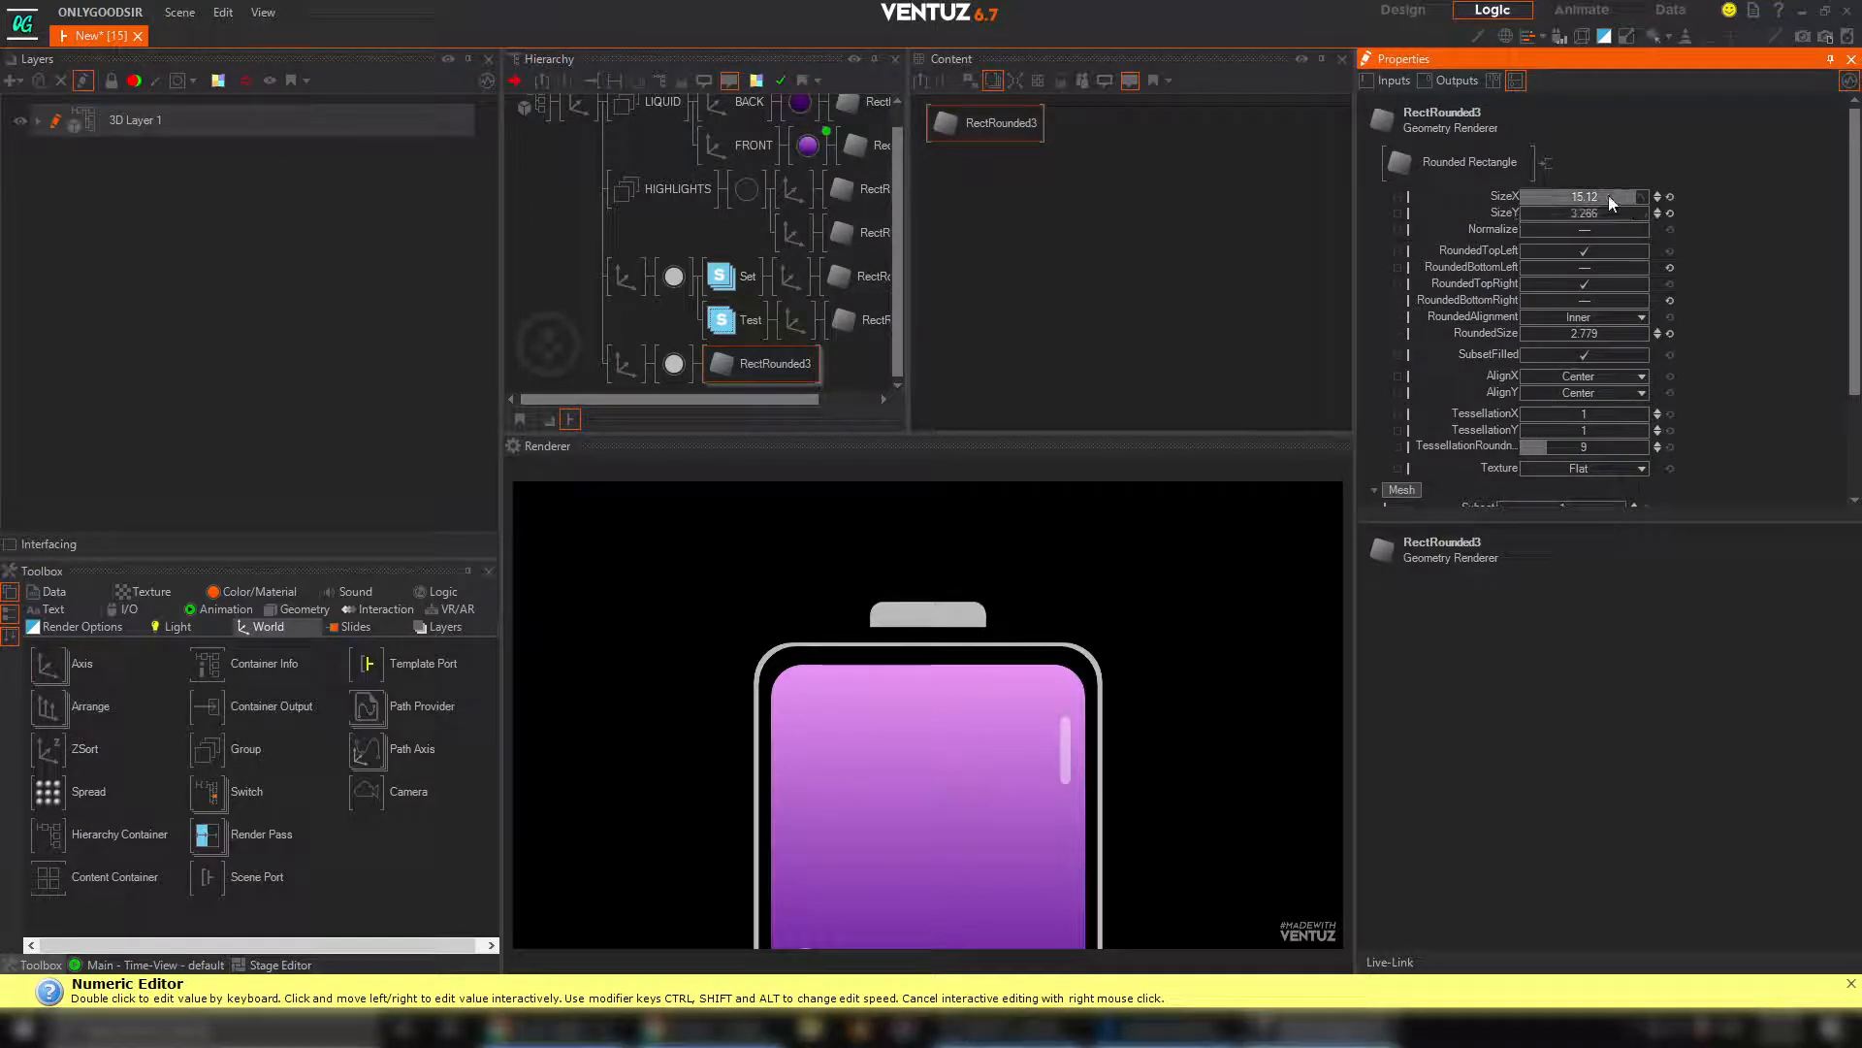
{"action": "mouse_move", "coordinate": [1520, 198]}
{"action": "left_mouse_down"}
{"action": "mouse_move", "coordinate": [1565, 194]}
{"action": "mouse_move", "coordinate": [1548, 184]}
{"action": "left_mouse_up"}
{"action": "left_click", "coordinate": [623, 366]}
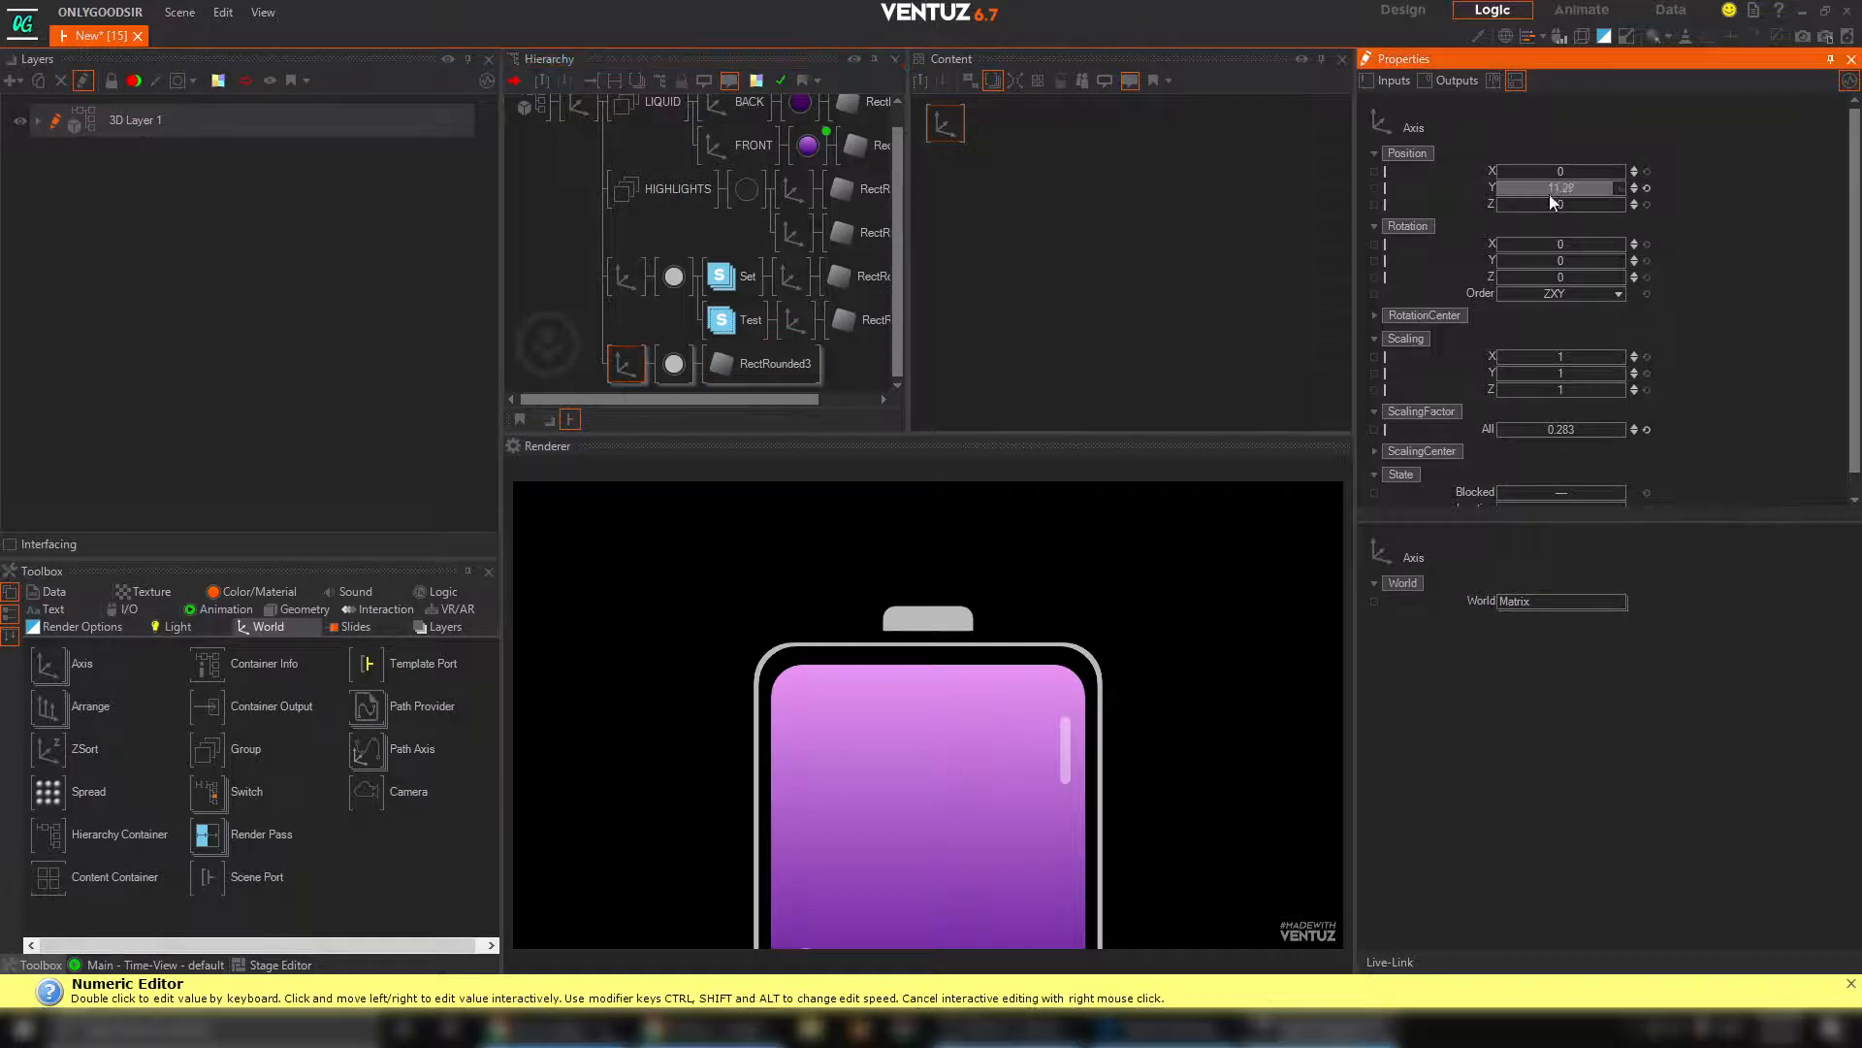
Reset the root axis's Y position to 0, and set its overall ScalingFactor to 0.84 and X position to -11.73
{"action": "scroll", "coordinate": [699, 243], "scroll_direction": "up", "scroll_amount": 1}
{"action": "left_click", "coordinate": [580, 120]}
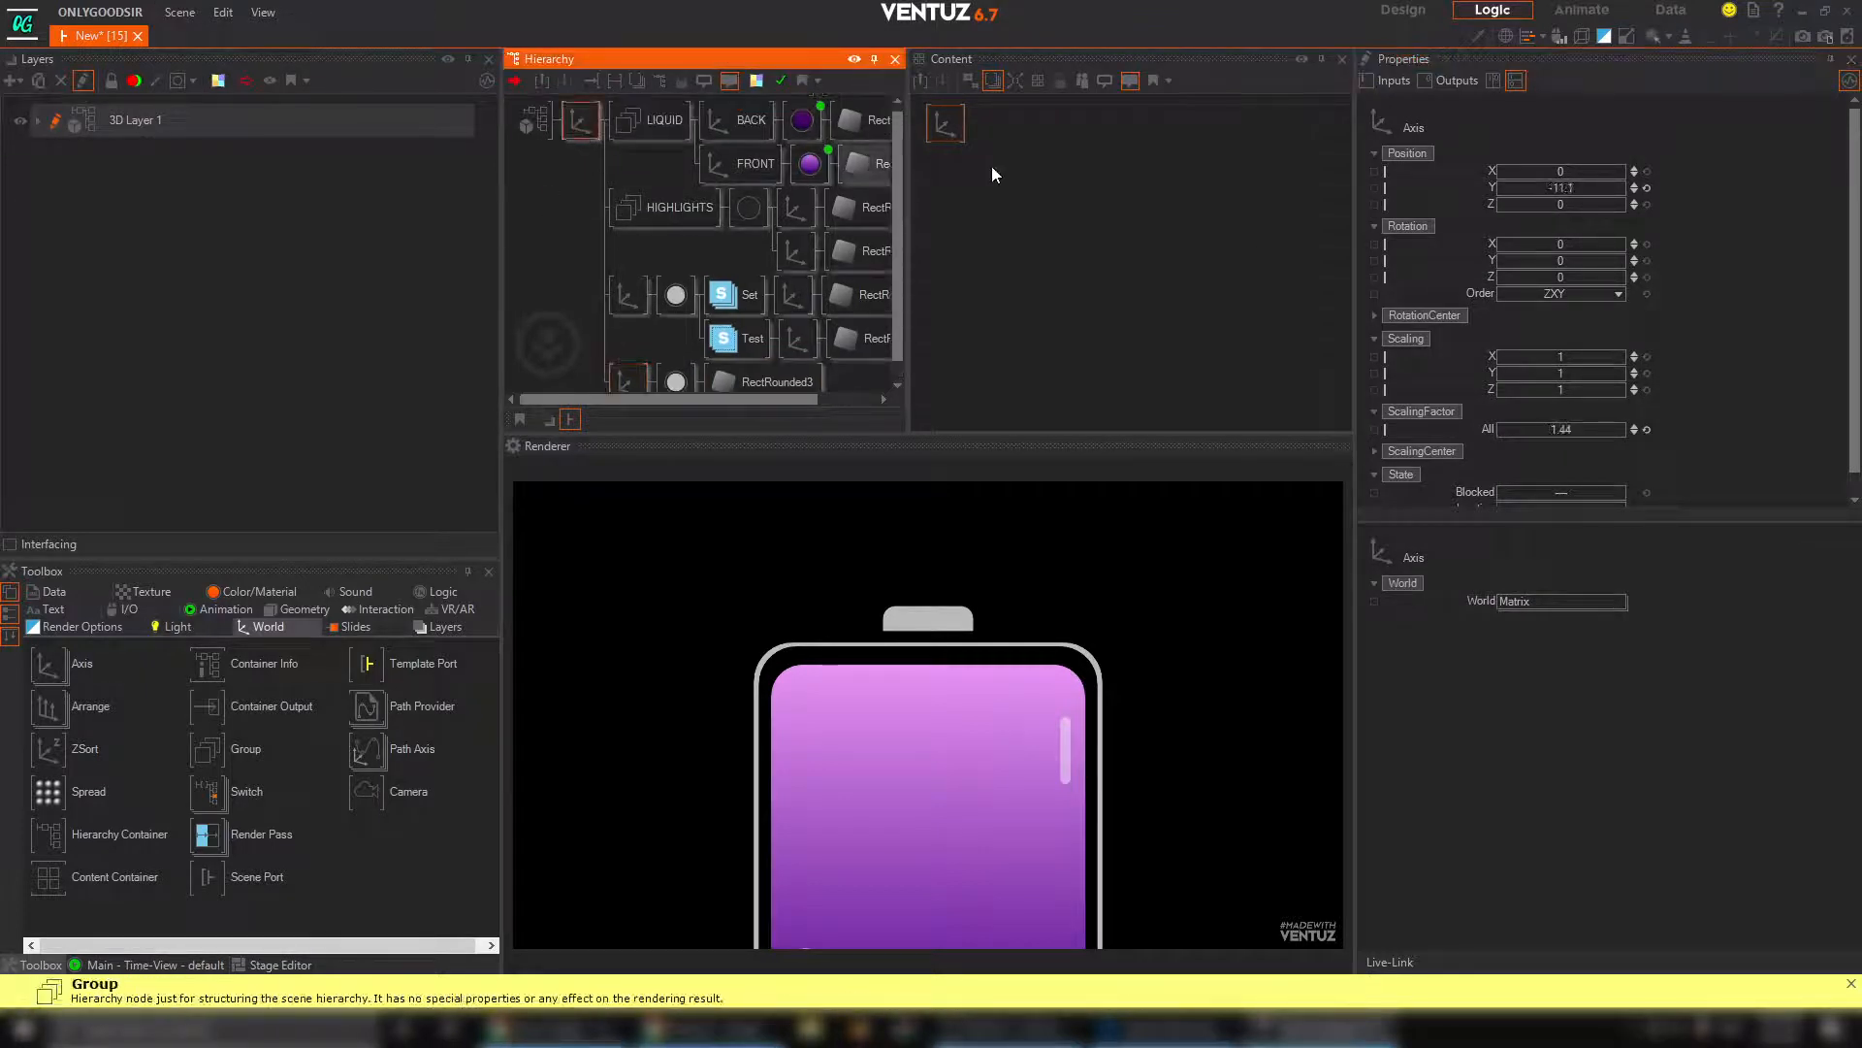
{"action": "left_click", "coordinate": [1647, 188]}
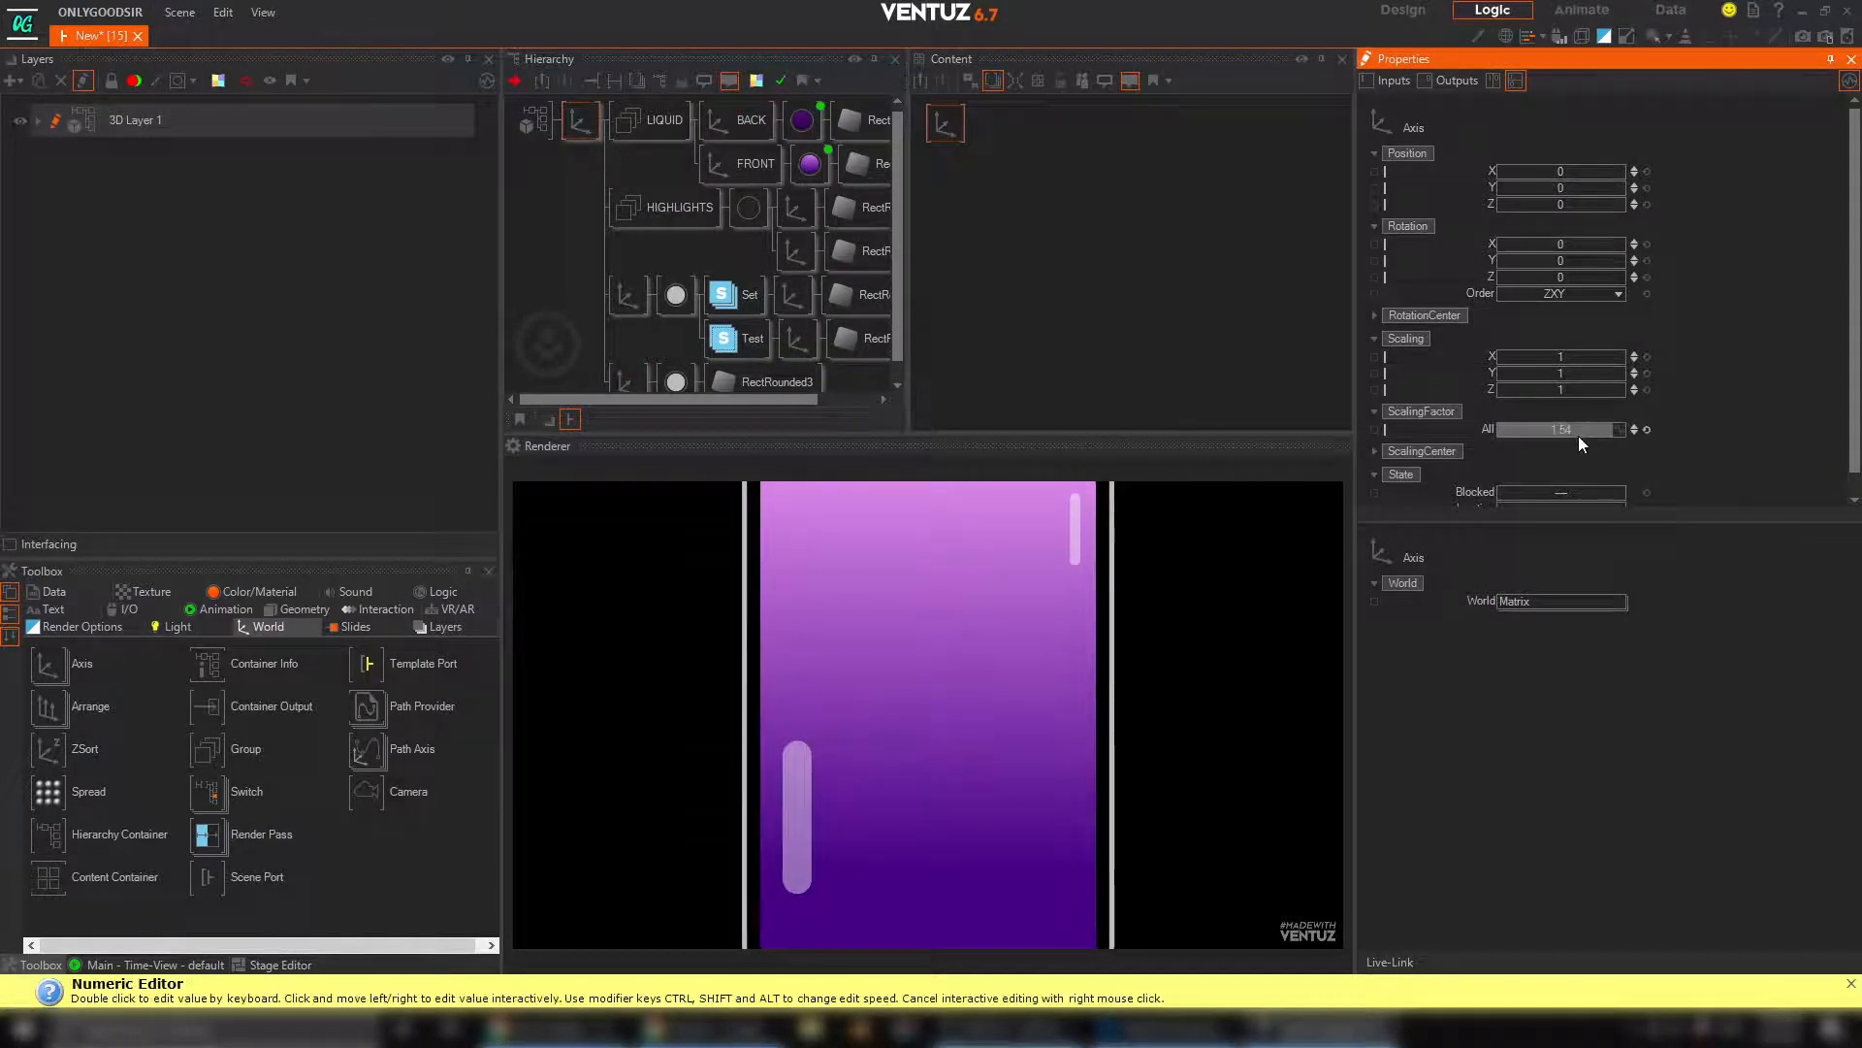
{"action": "left_click_drag", "start_coordinate": [1577, 431], "coordinate": [1530, 424]}
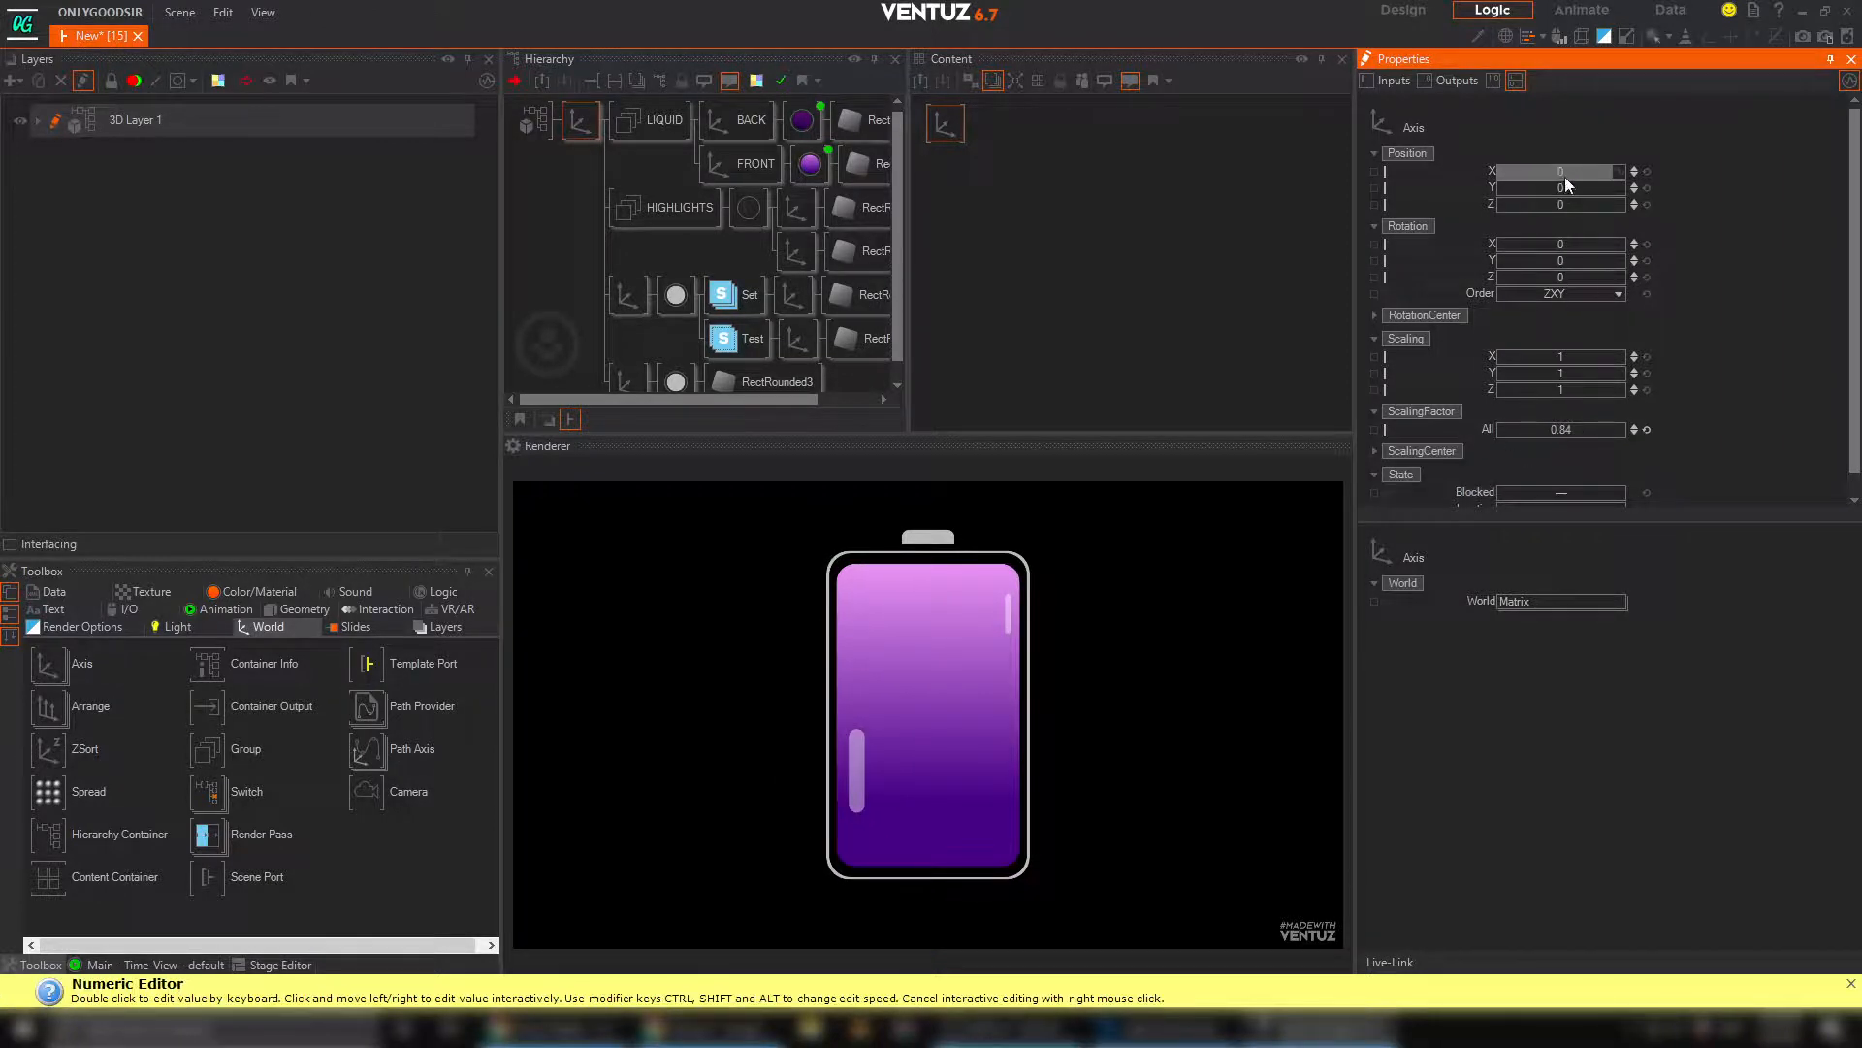
{"action": "left_click_drag", "start_coordinate": [1552, 171], "coordinate": [1515, 171]}
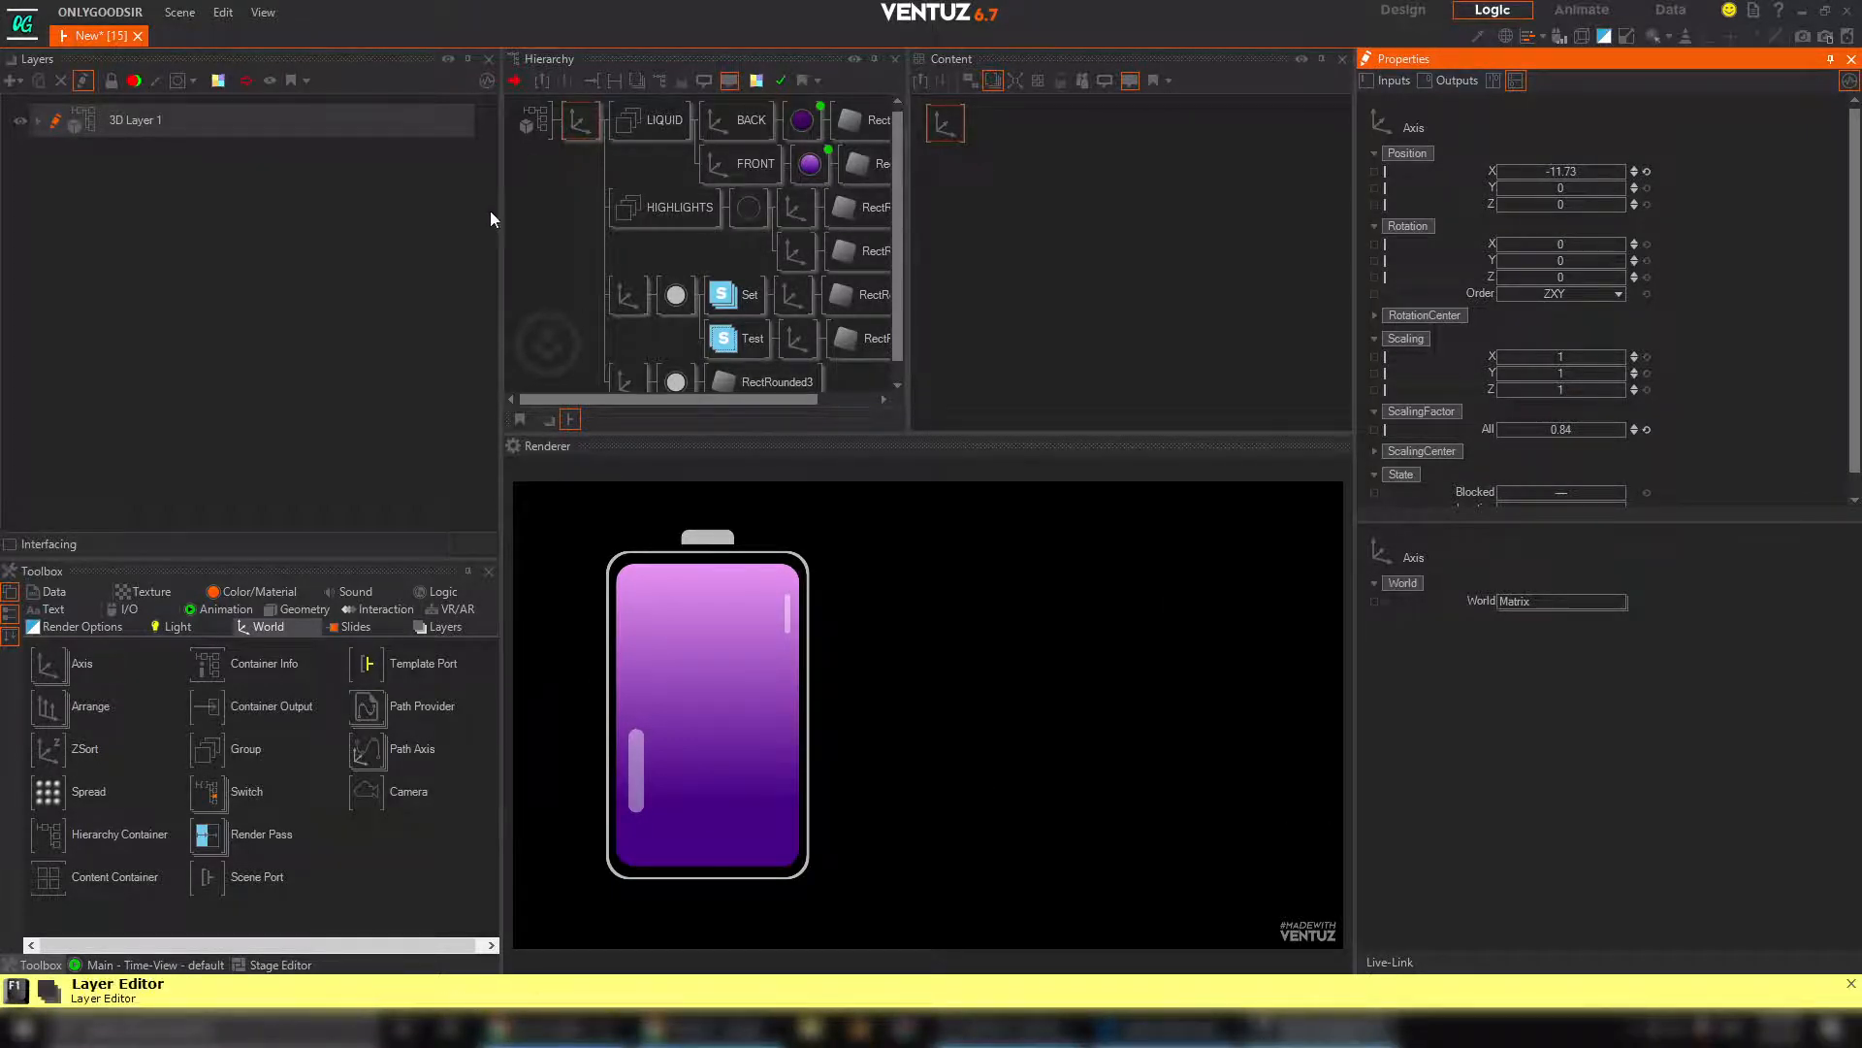
Save the scene as battery1.vzs in the Scenes folder, replacing the existing file
{"action": "left_click", "coordinate": [172, 20]}
{"action": "left_click", "coordinate": [250, 138]}
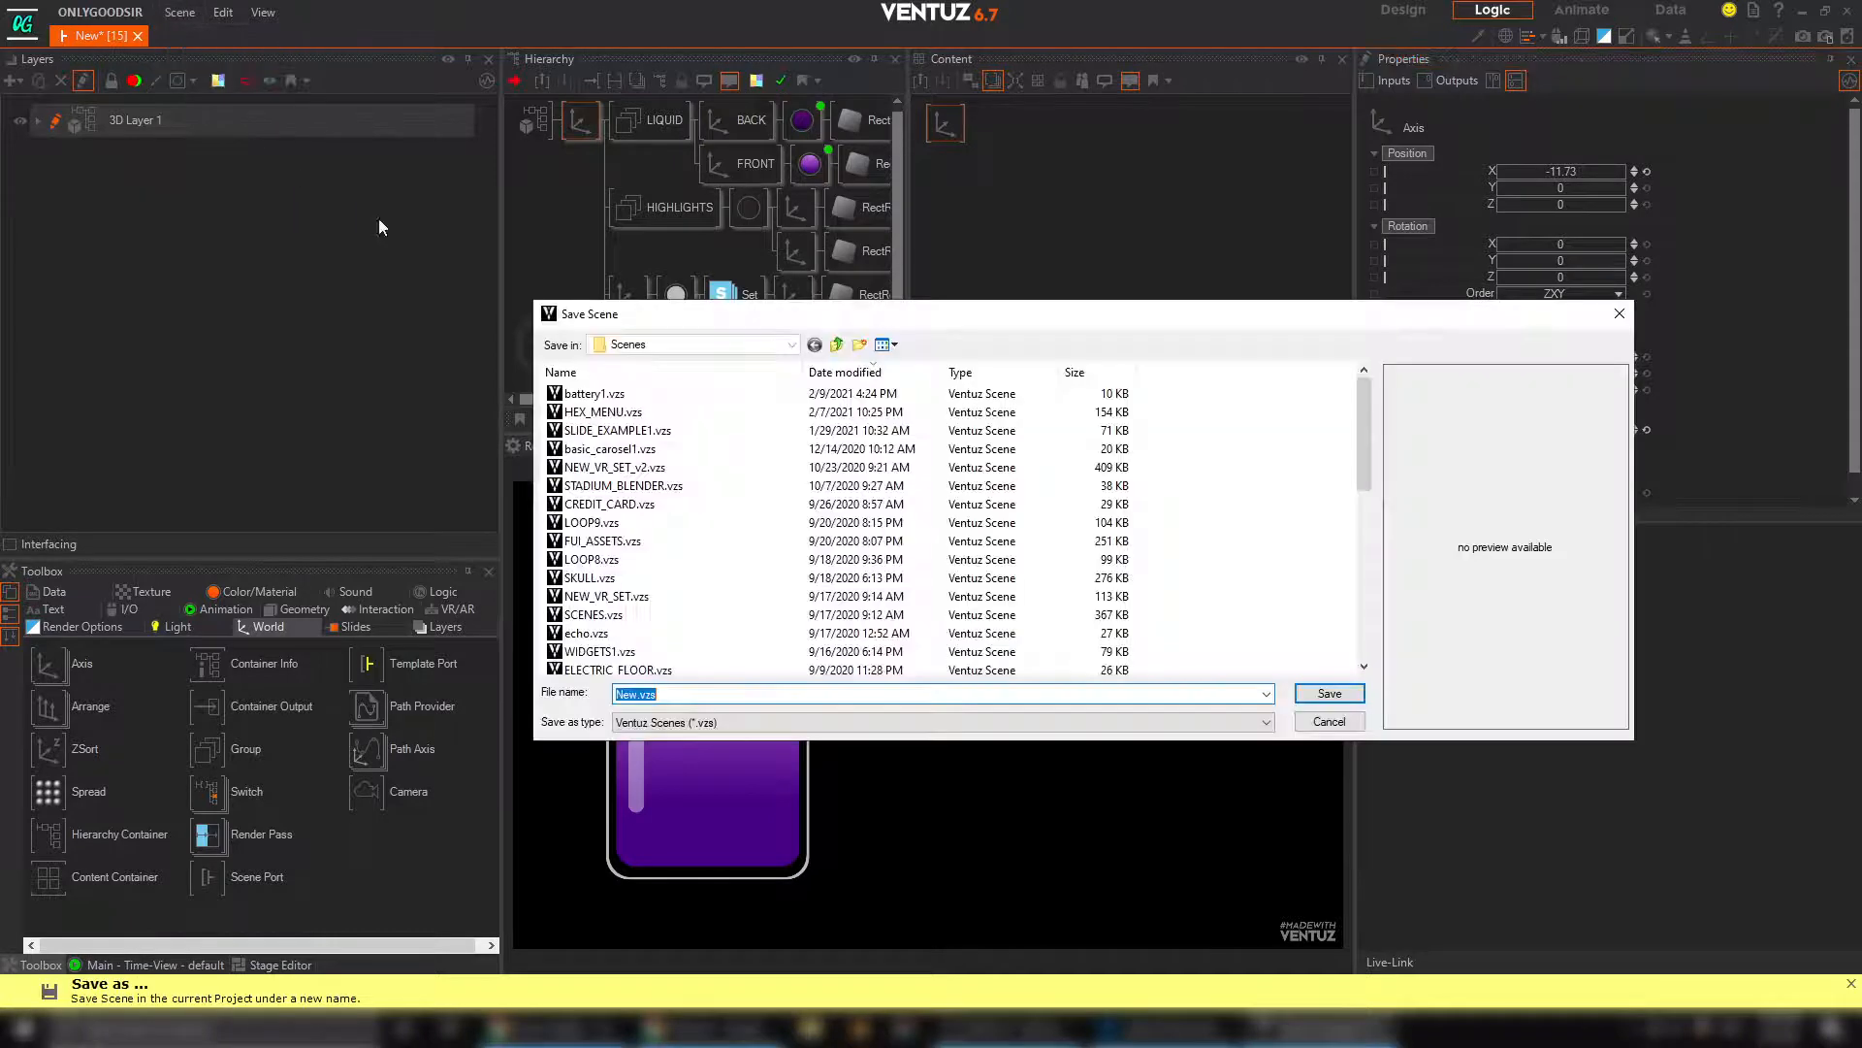
{"action": "left_click", "coordinate": [594, 392]}
{"action": "left_click", "coordinate": [1325, 693]}
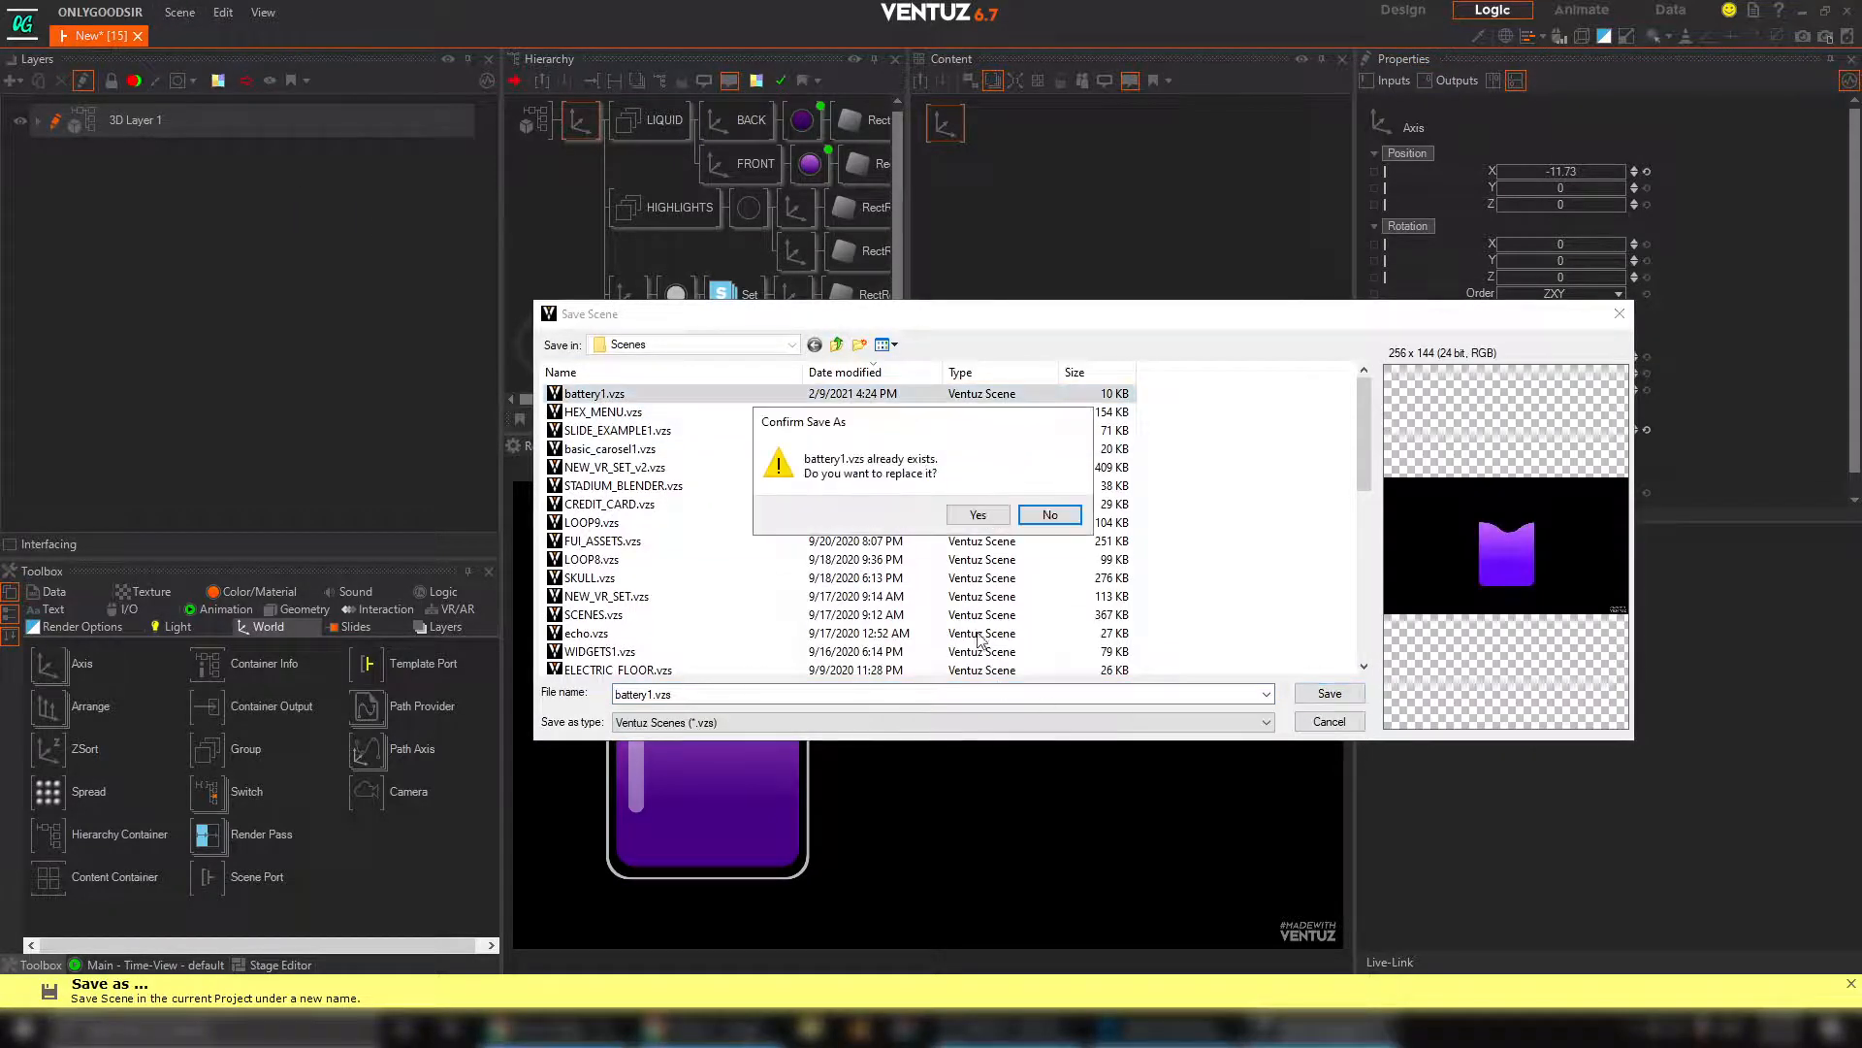
{"action": "left_click", "coordinate": [989, 522]}
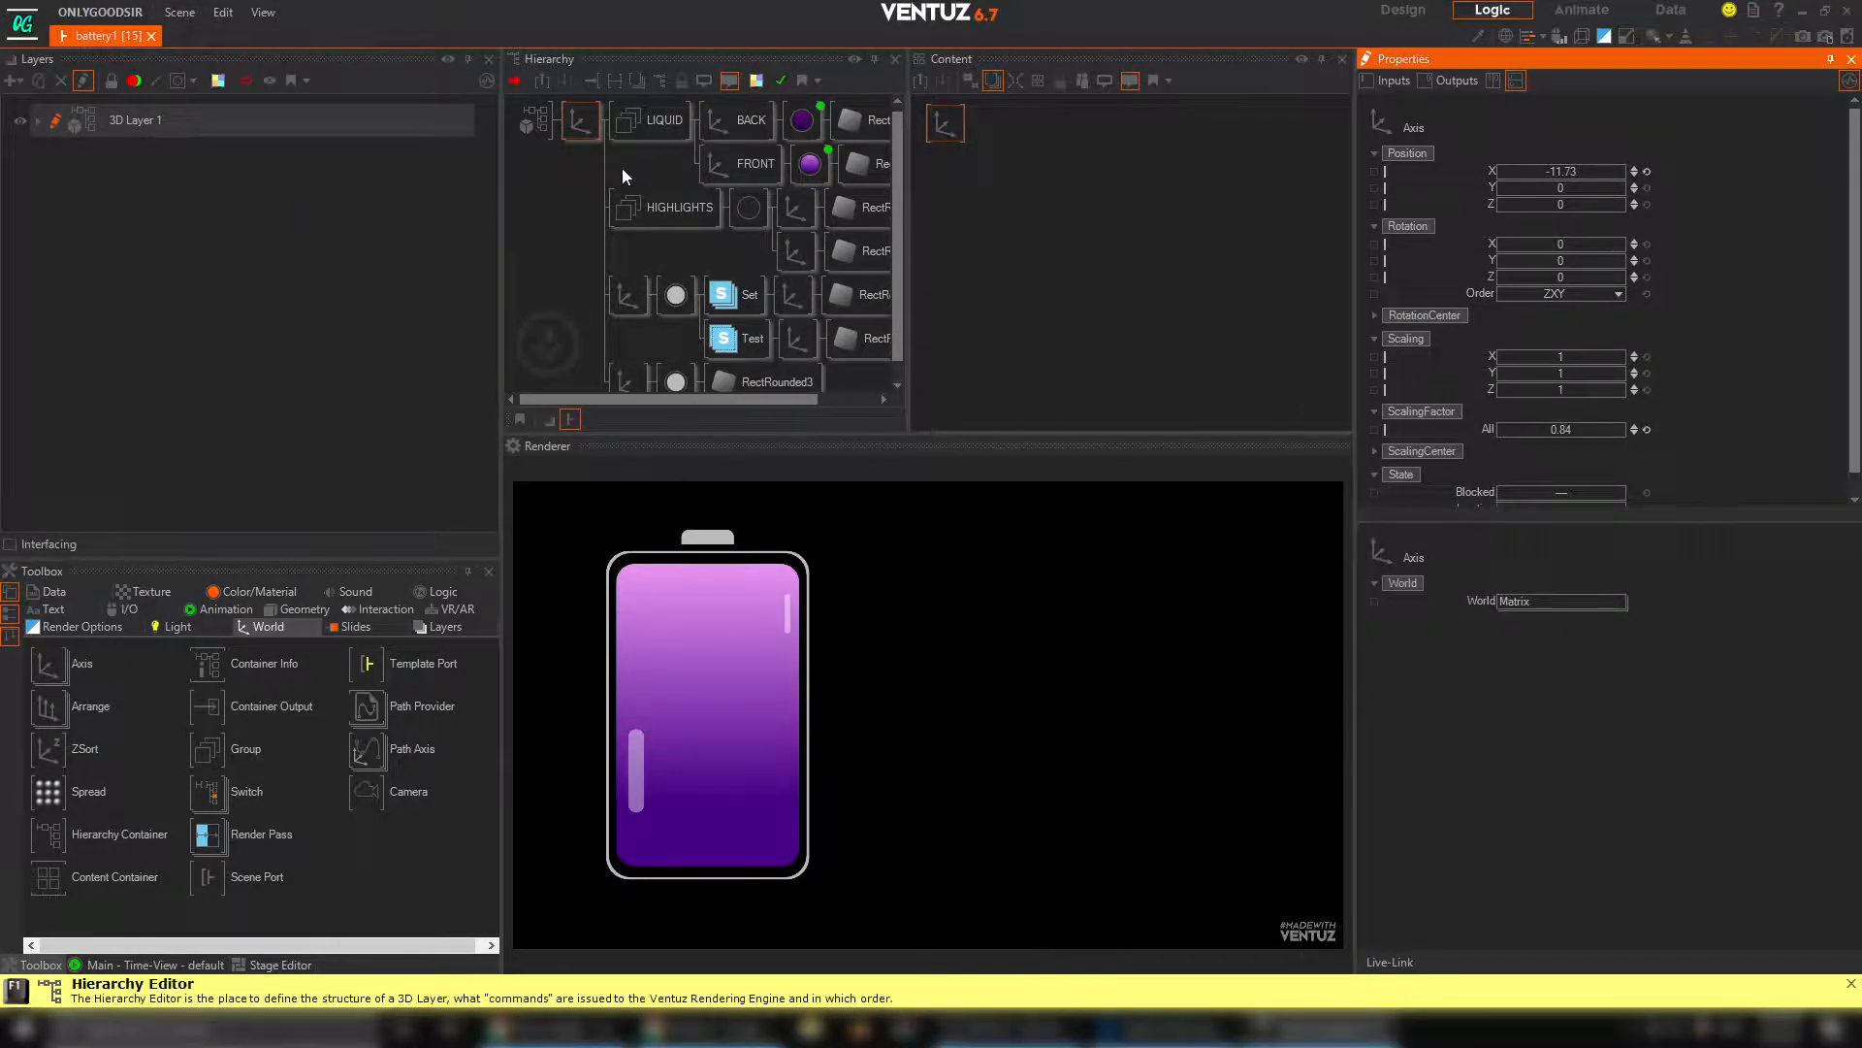
Scrub the Progress of the BACK liquid material's Simple Control, leave it at 100%, and save the scene
{"action": "middle_click_drag", "start_coordinate": [651, 294], "coordinate": [748, 281]}
{"action": "left_click", "coordinate": [759, 109]}
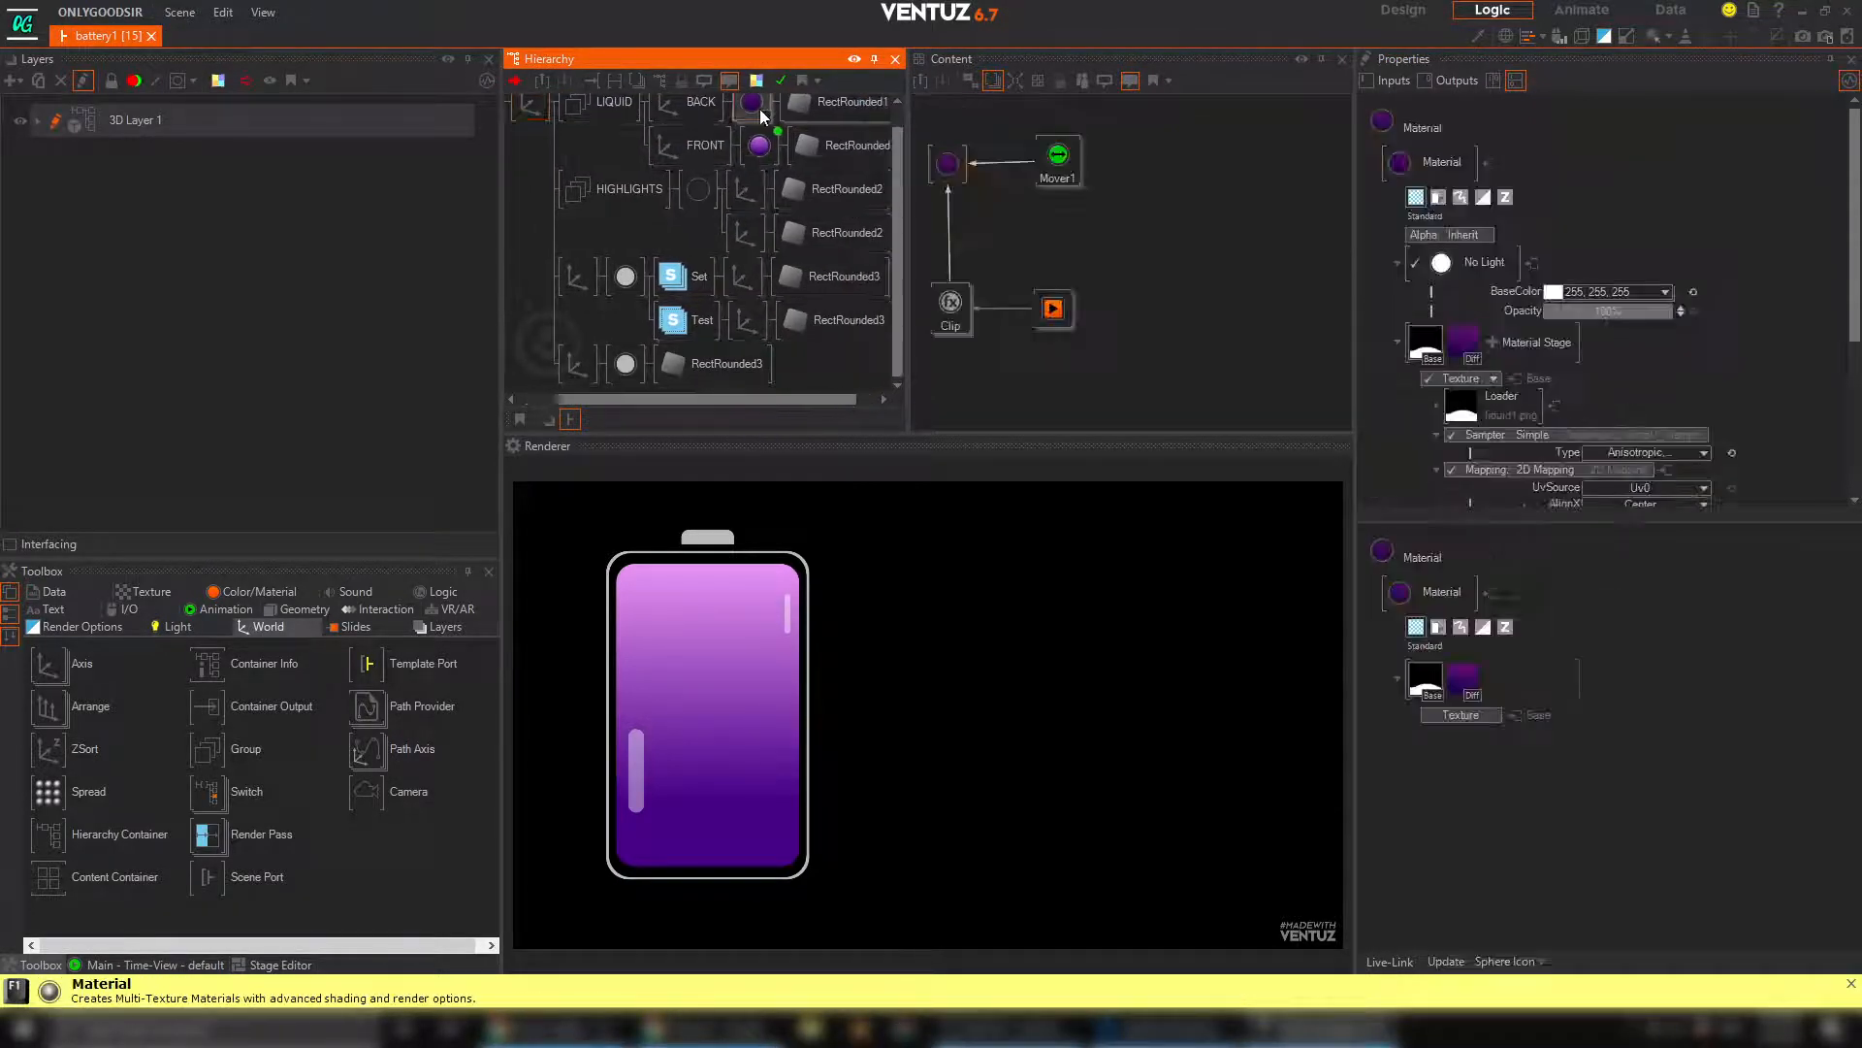
{"action": "left_click", "coordinate": [1053, 308]}
{"action": "left_click_drag", "start_coordinate": [1591, 172], "coordinate": [1637, 149]}
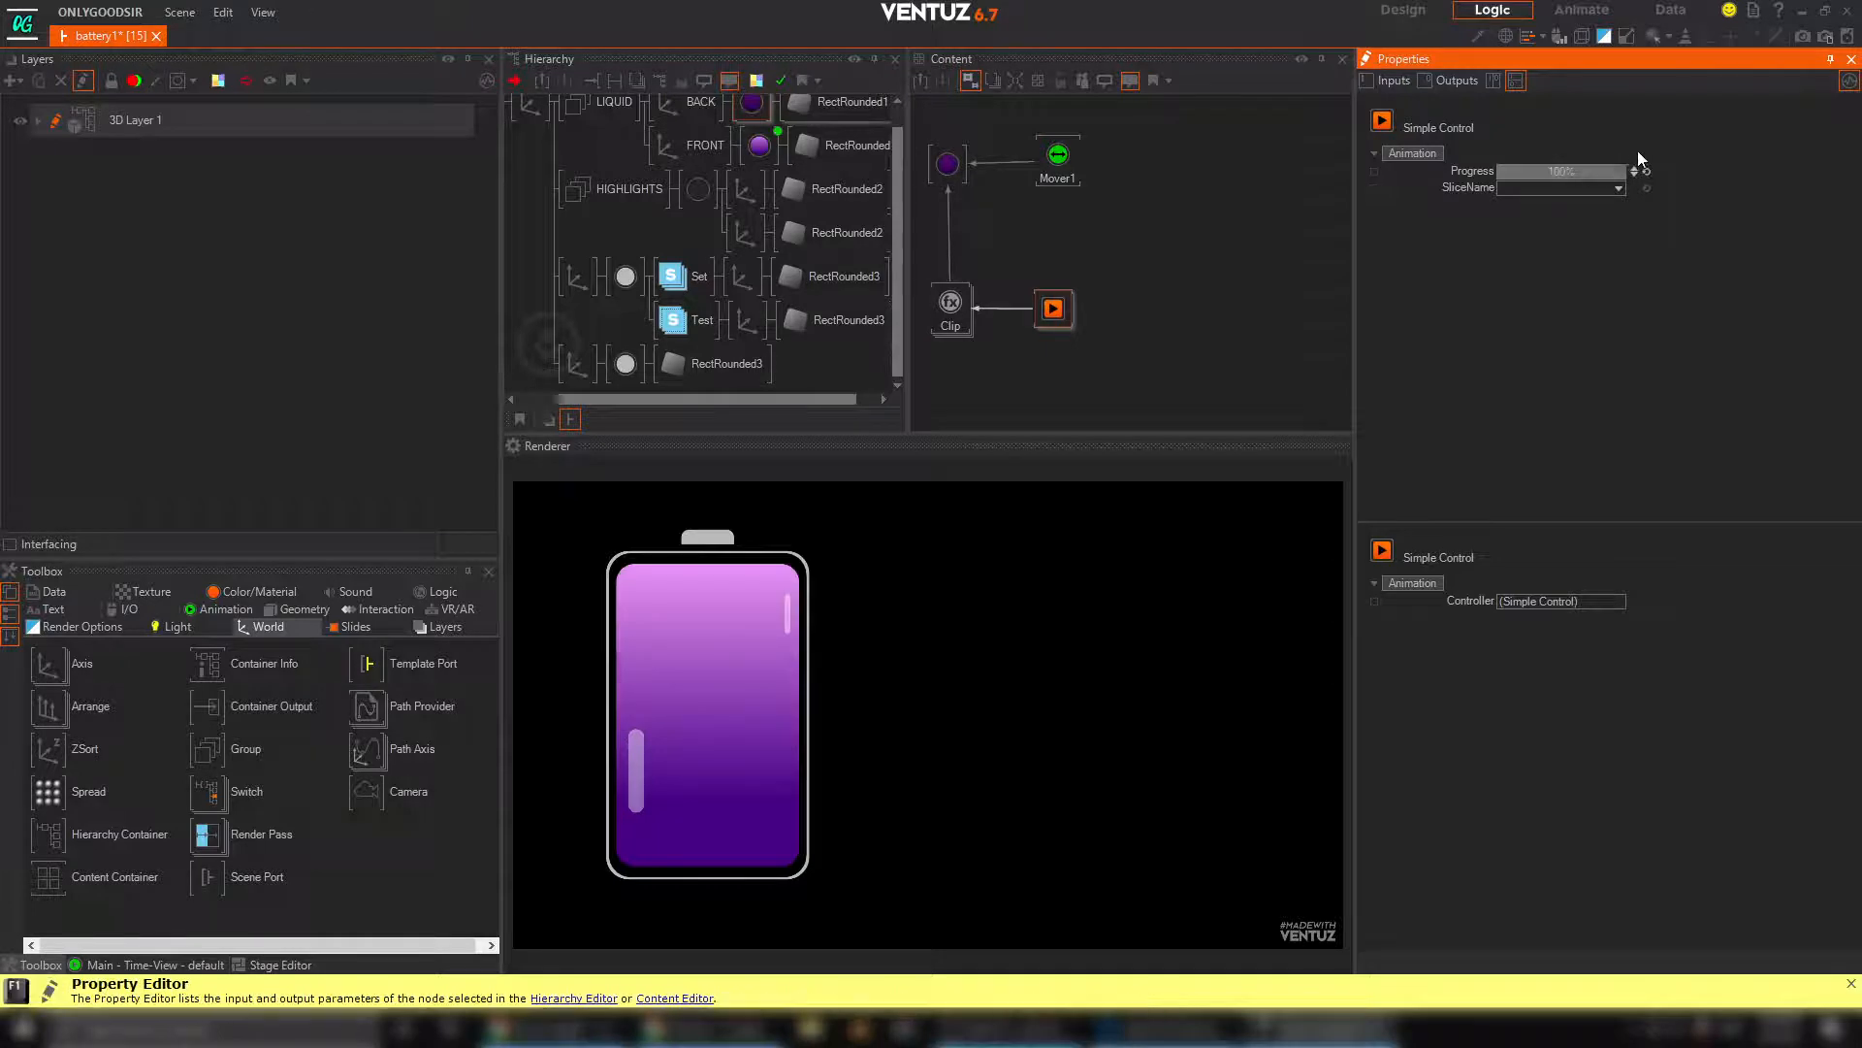
{"action": "left_click", "coordinate": [180, 14]}
{"action": "left_click", "coordinate": [202, 119]}
Insert a Group node directly after the root axis so it holds the liquid, highlights, outline and cap branches
{"action": "left_click", "coordinate": [752, 101]}
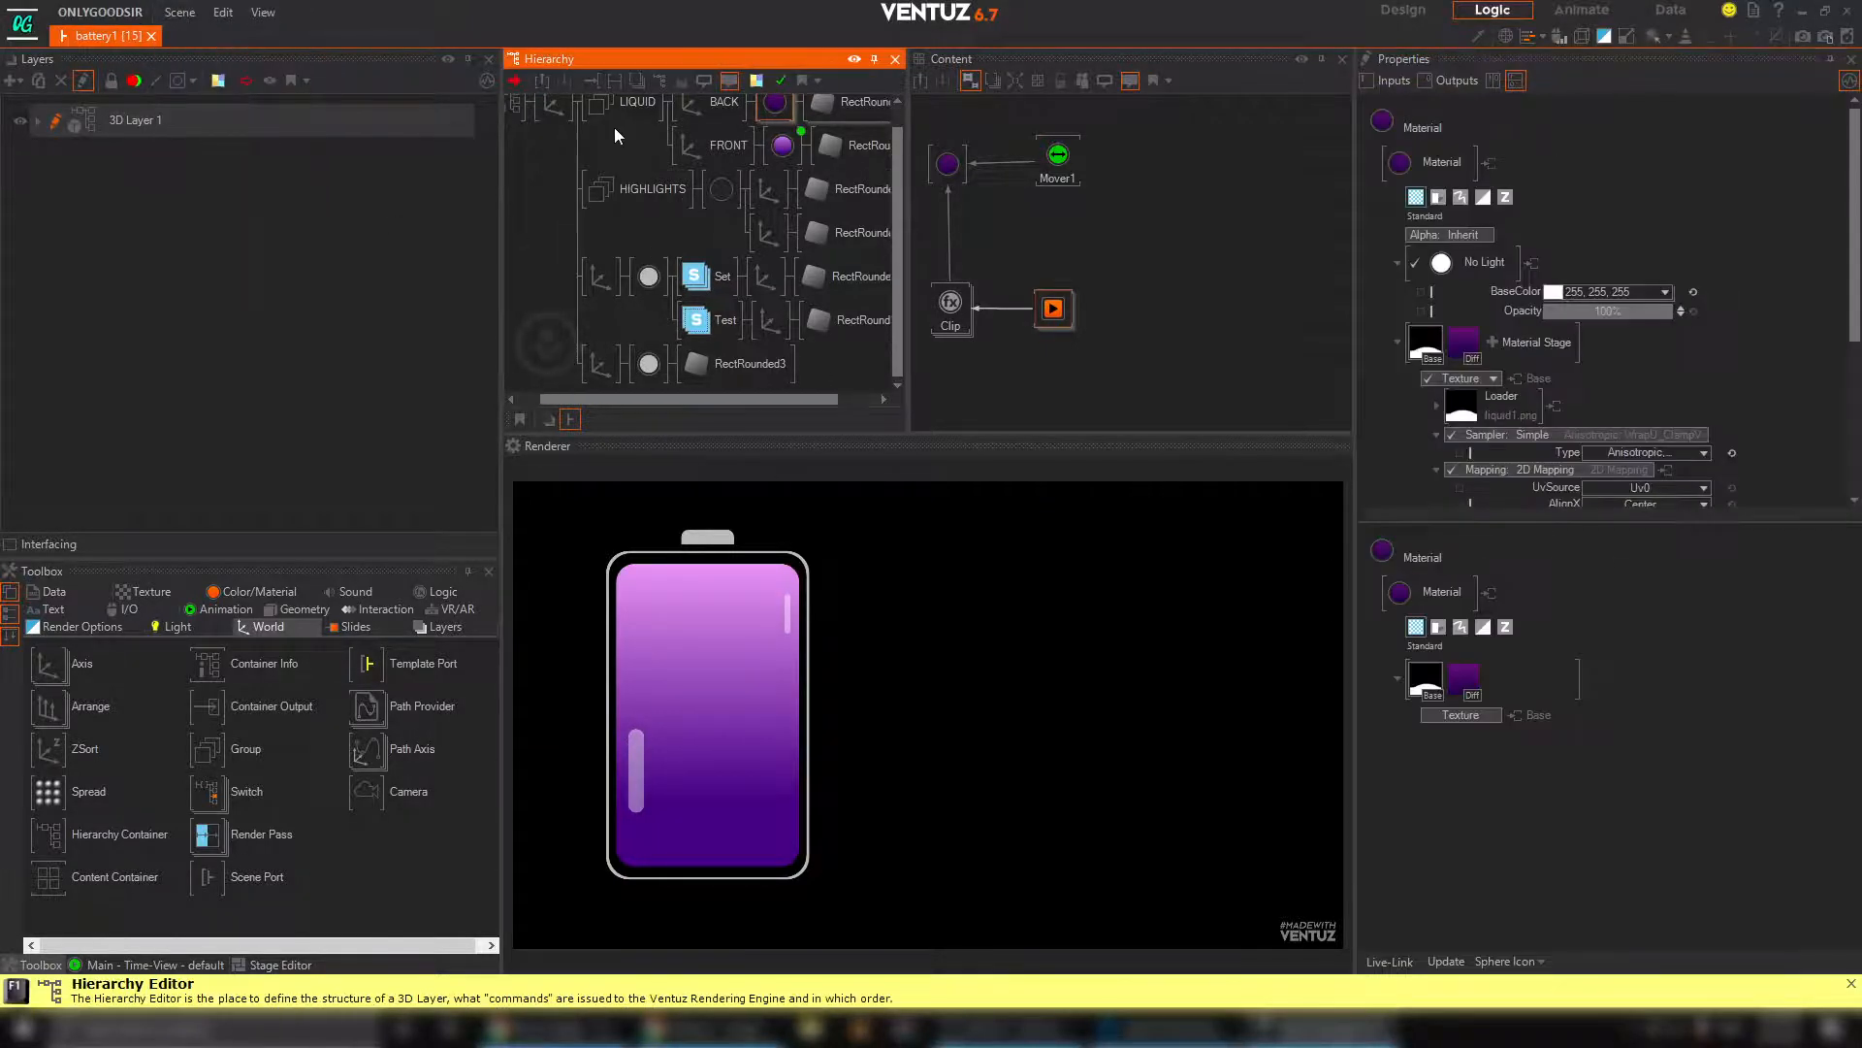
{"action": "scroll", "coordinate": [635, 286], "scroll_direction": "up", "scroll_amount": 1}
{"action": "middle_click_drag", "start_coordinate": [577, 153], "coordinate": [558, 136]}
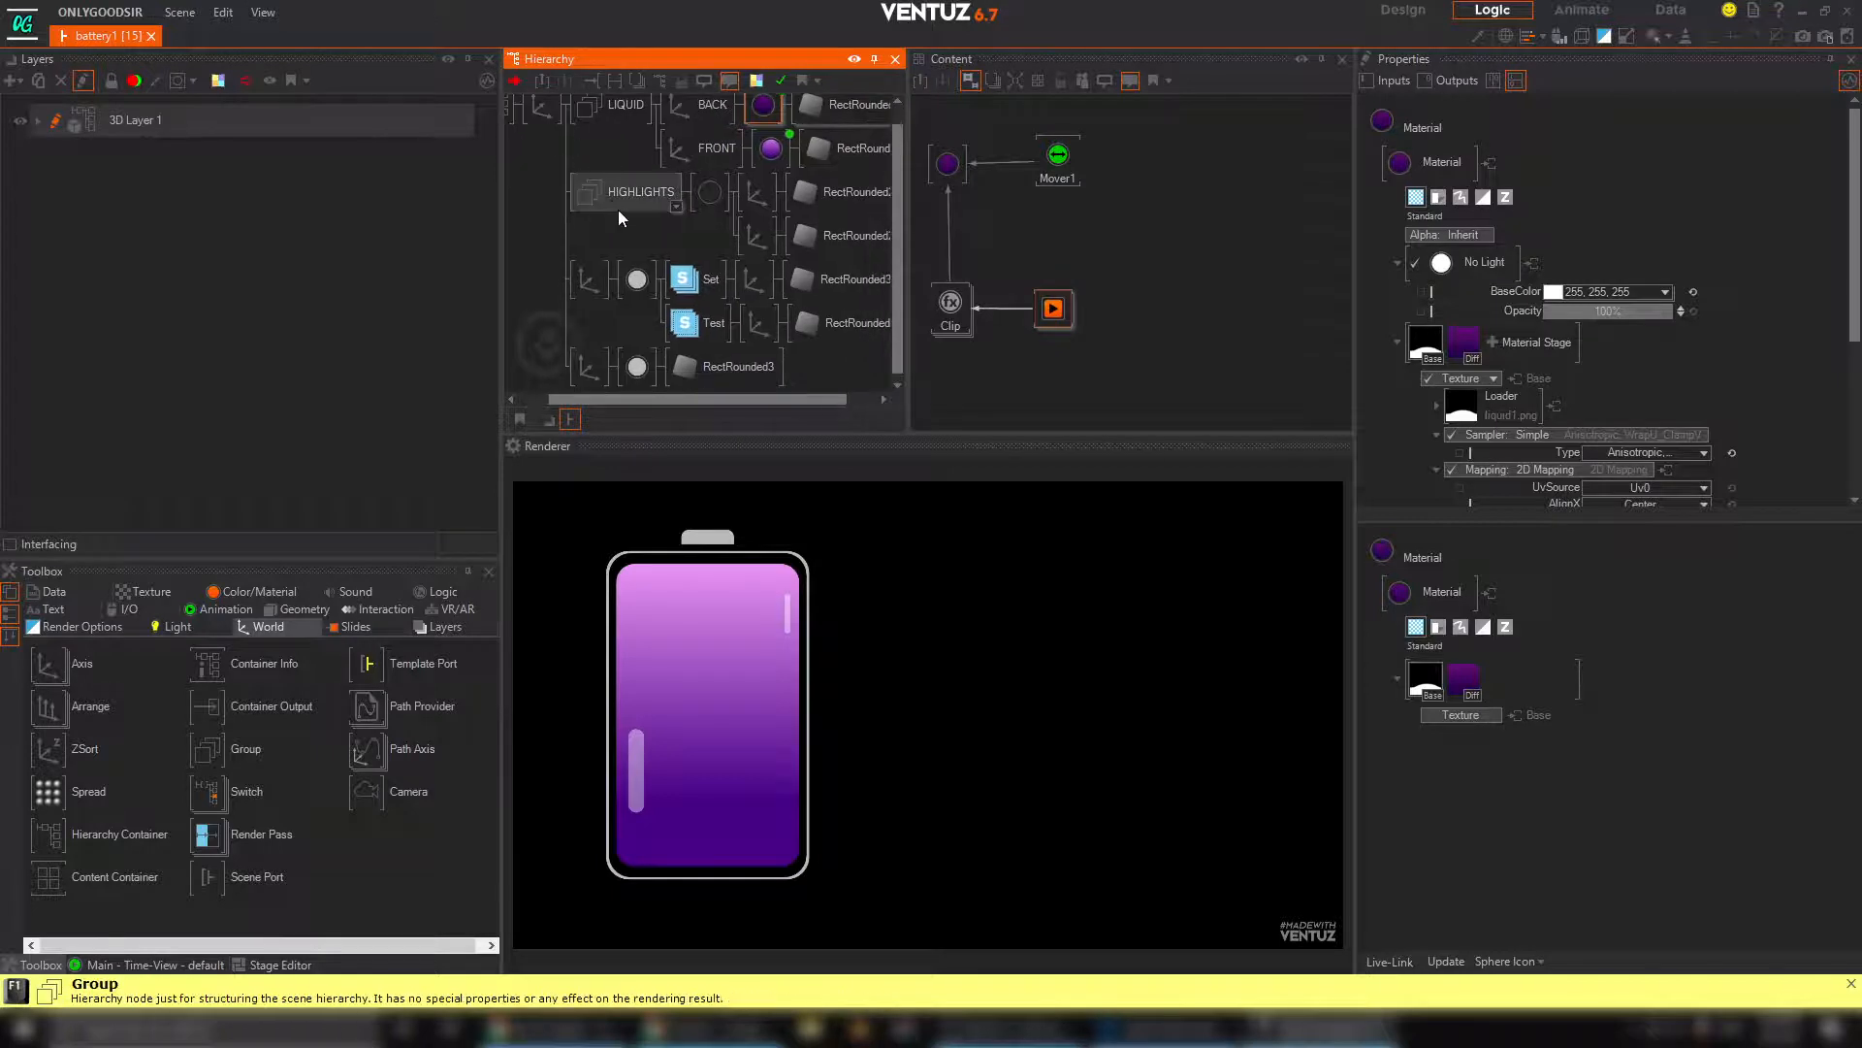
{"action": "middle_click_drag", "start_coordinate": [619, 210], "coordinate": [648, 228]}
{"action": "left_click", "coordinate": [572, 173]}
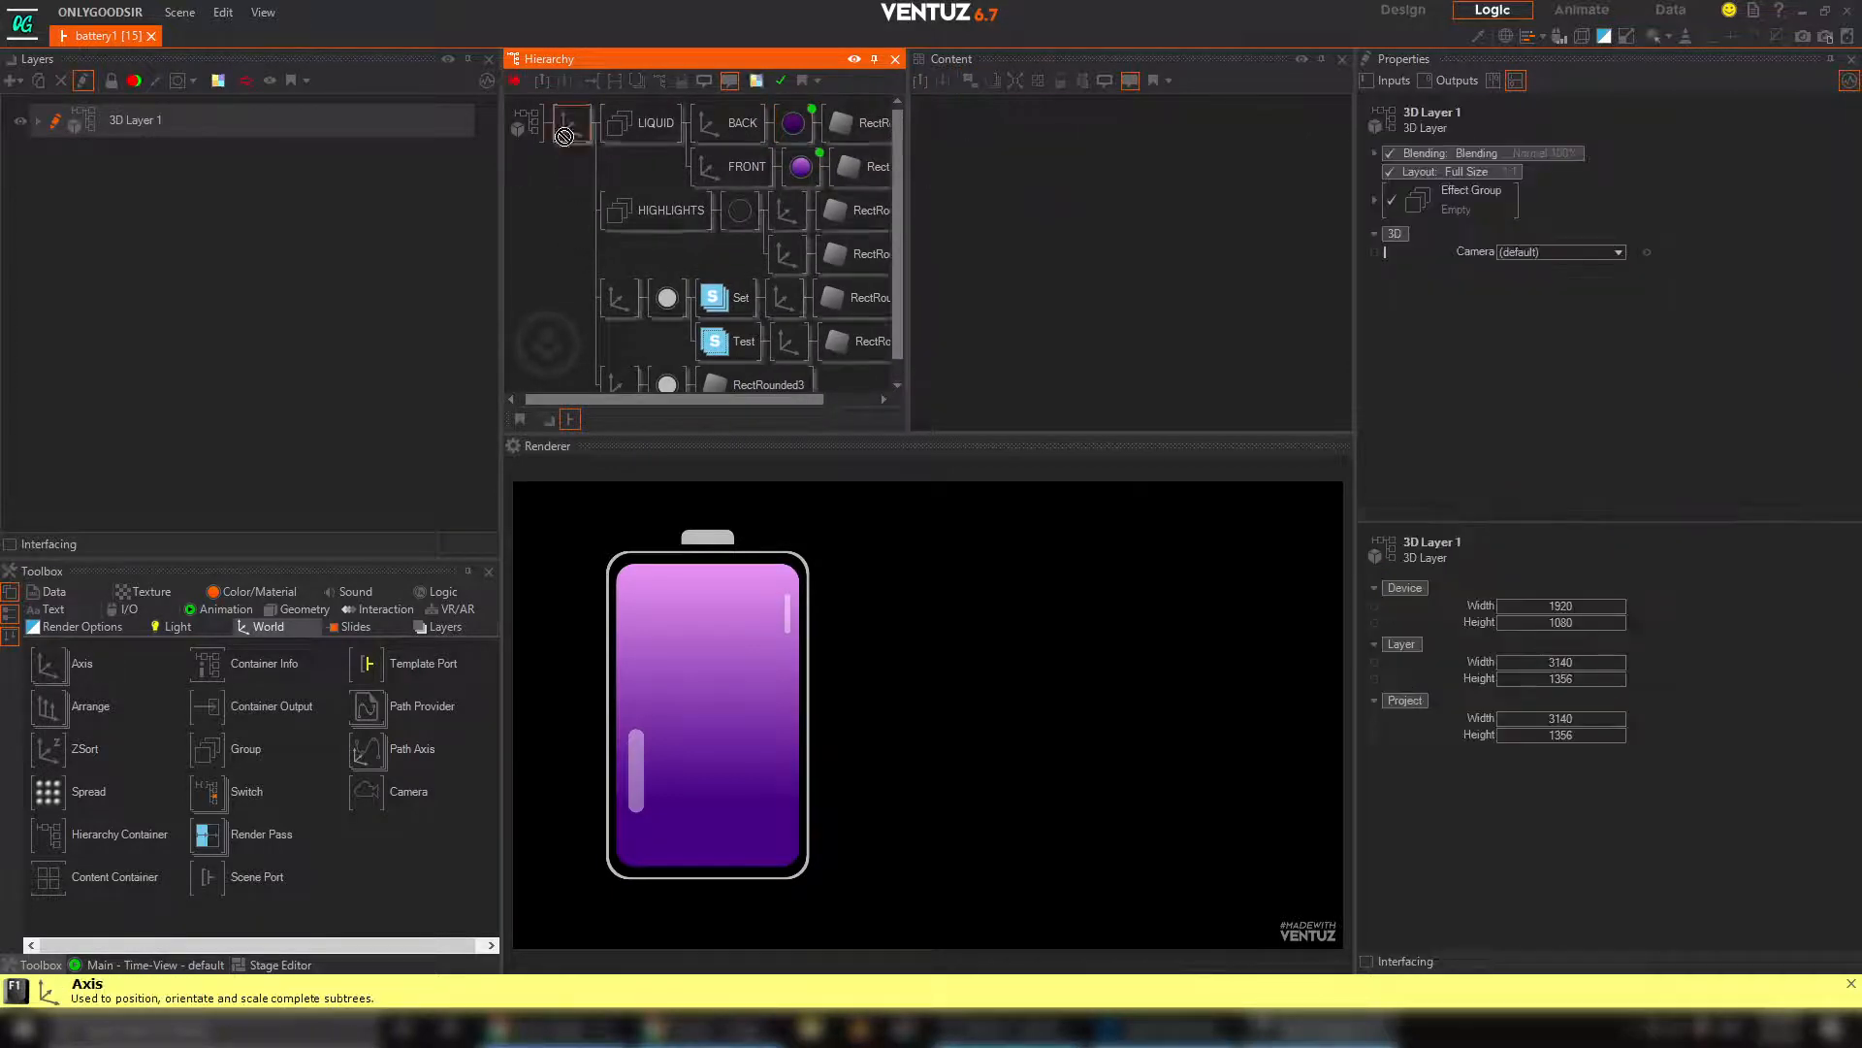
{"action": "left_click", "coordinate": [571, 133]}
{"action": "left_click", "coordinate": [569, 197]}
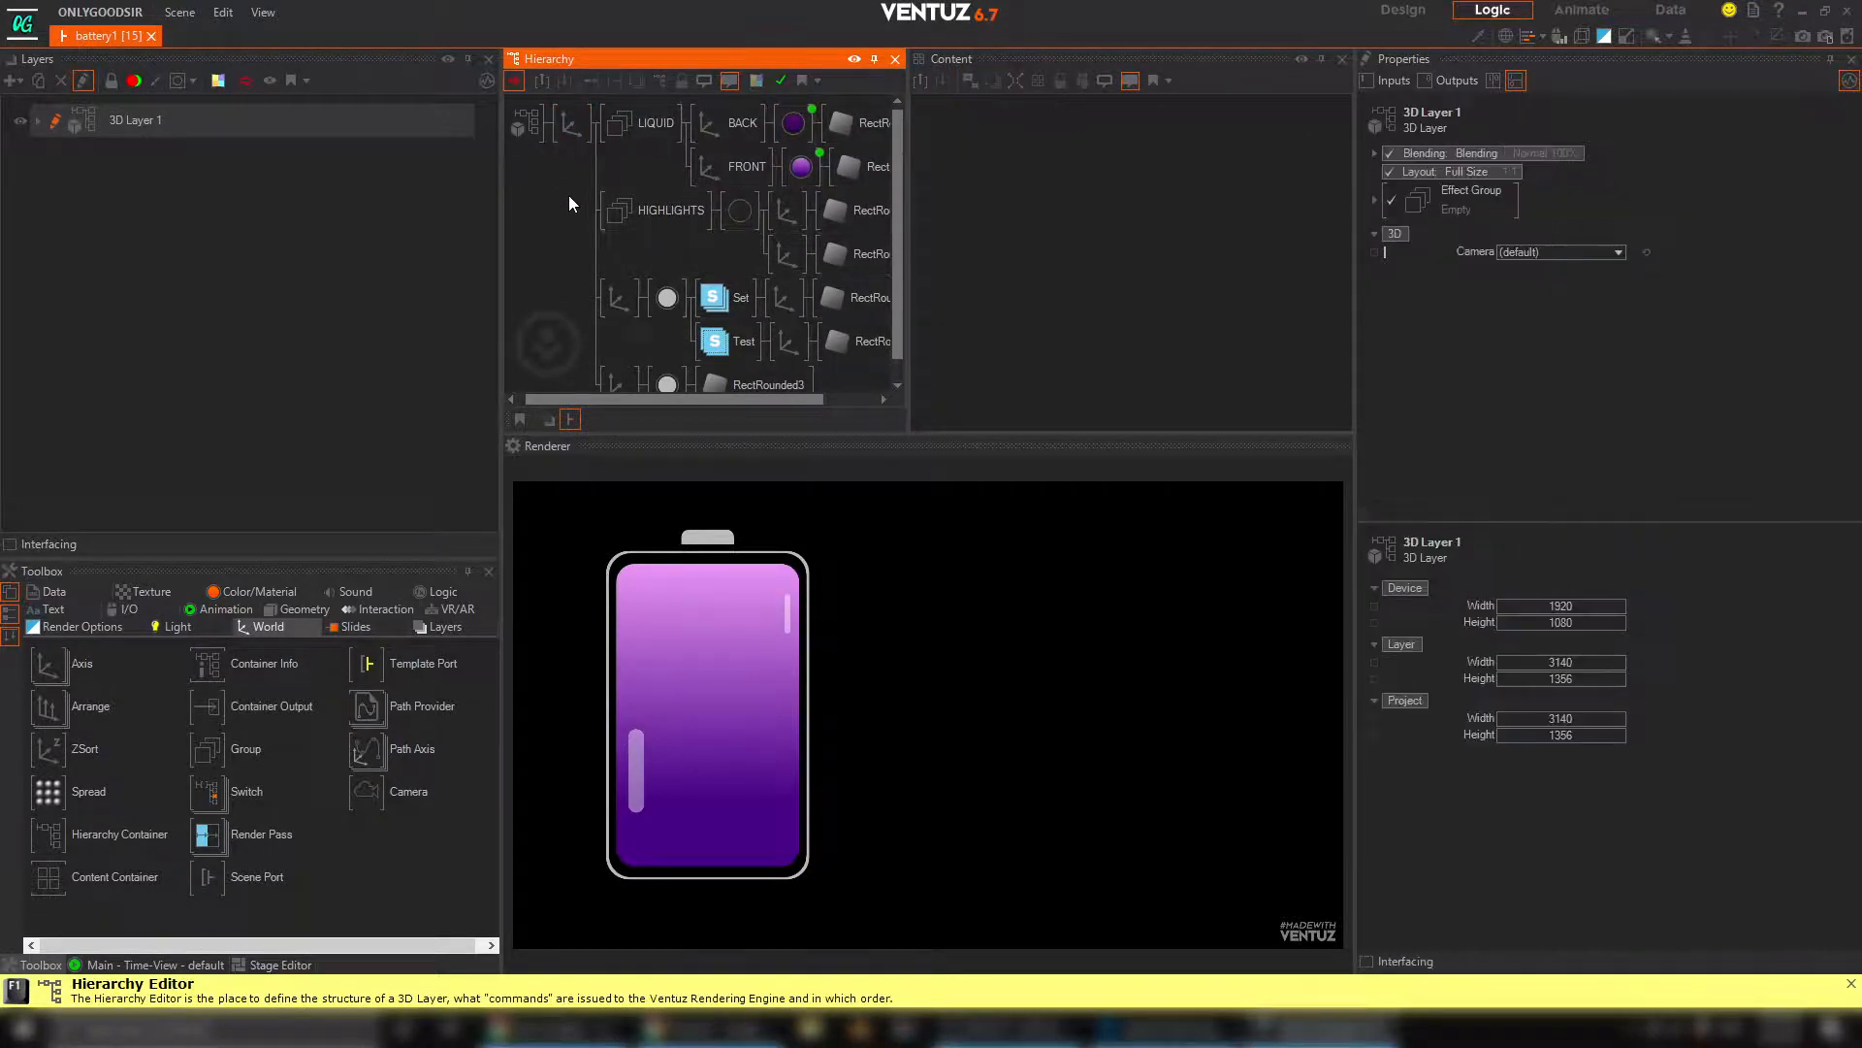
{"action": "key", "text": "Tab"}
{"action": "type", "text": "gro"}
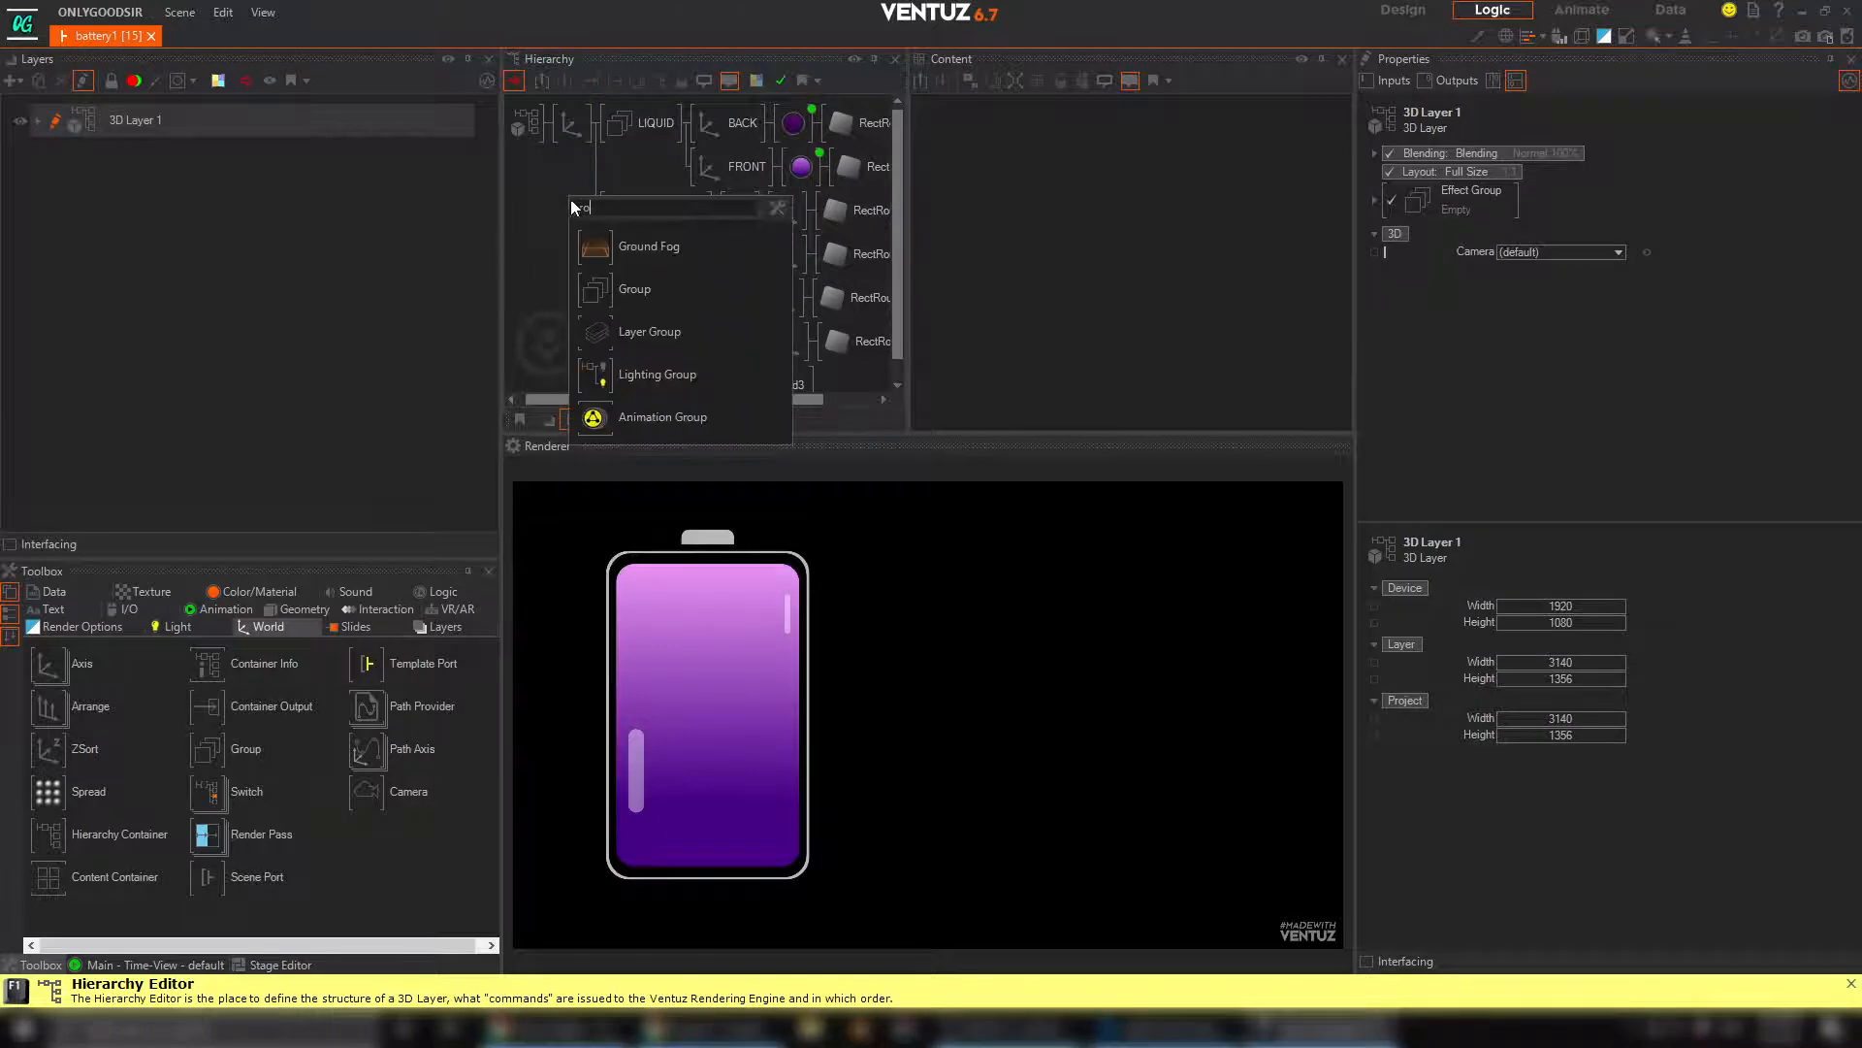
{"action": "left_click", "coordinate": [613, 288]}
{"action": "left_click", "coordinate": [596, 120]}
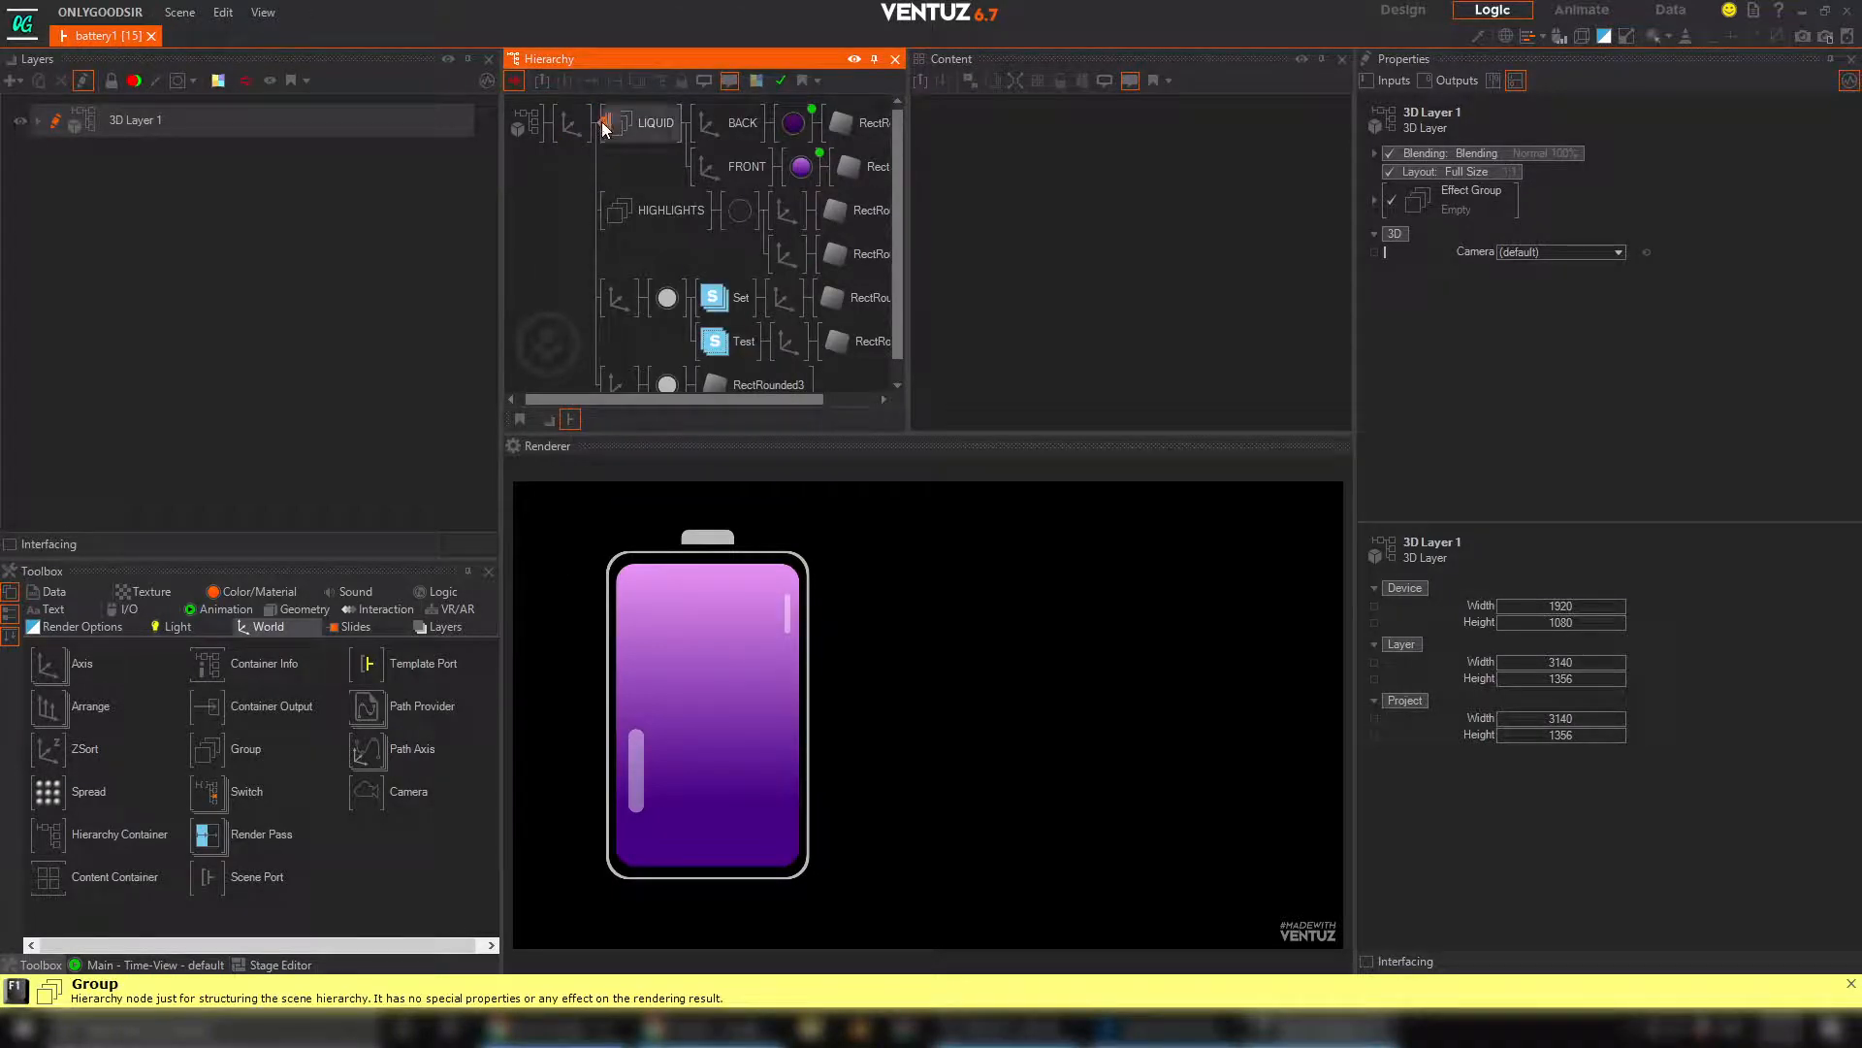
Merge the new group into a hierarchy container named BATTERY and save the scene
{"action": "right_click", "coordinate": [625, 130]}
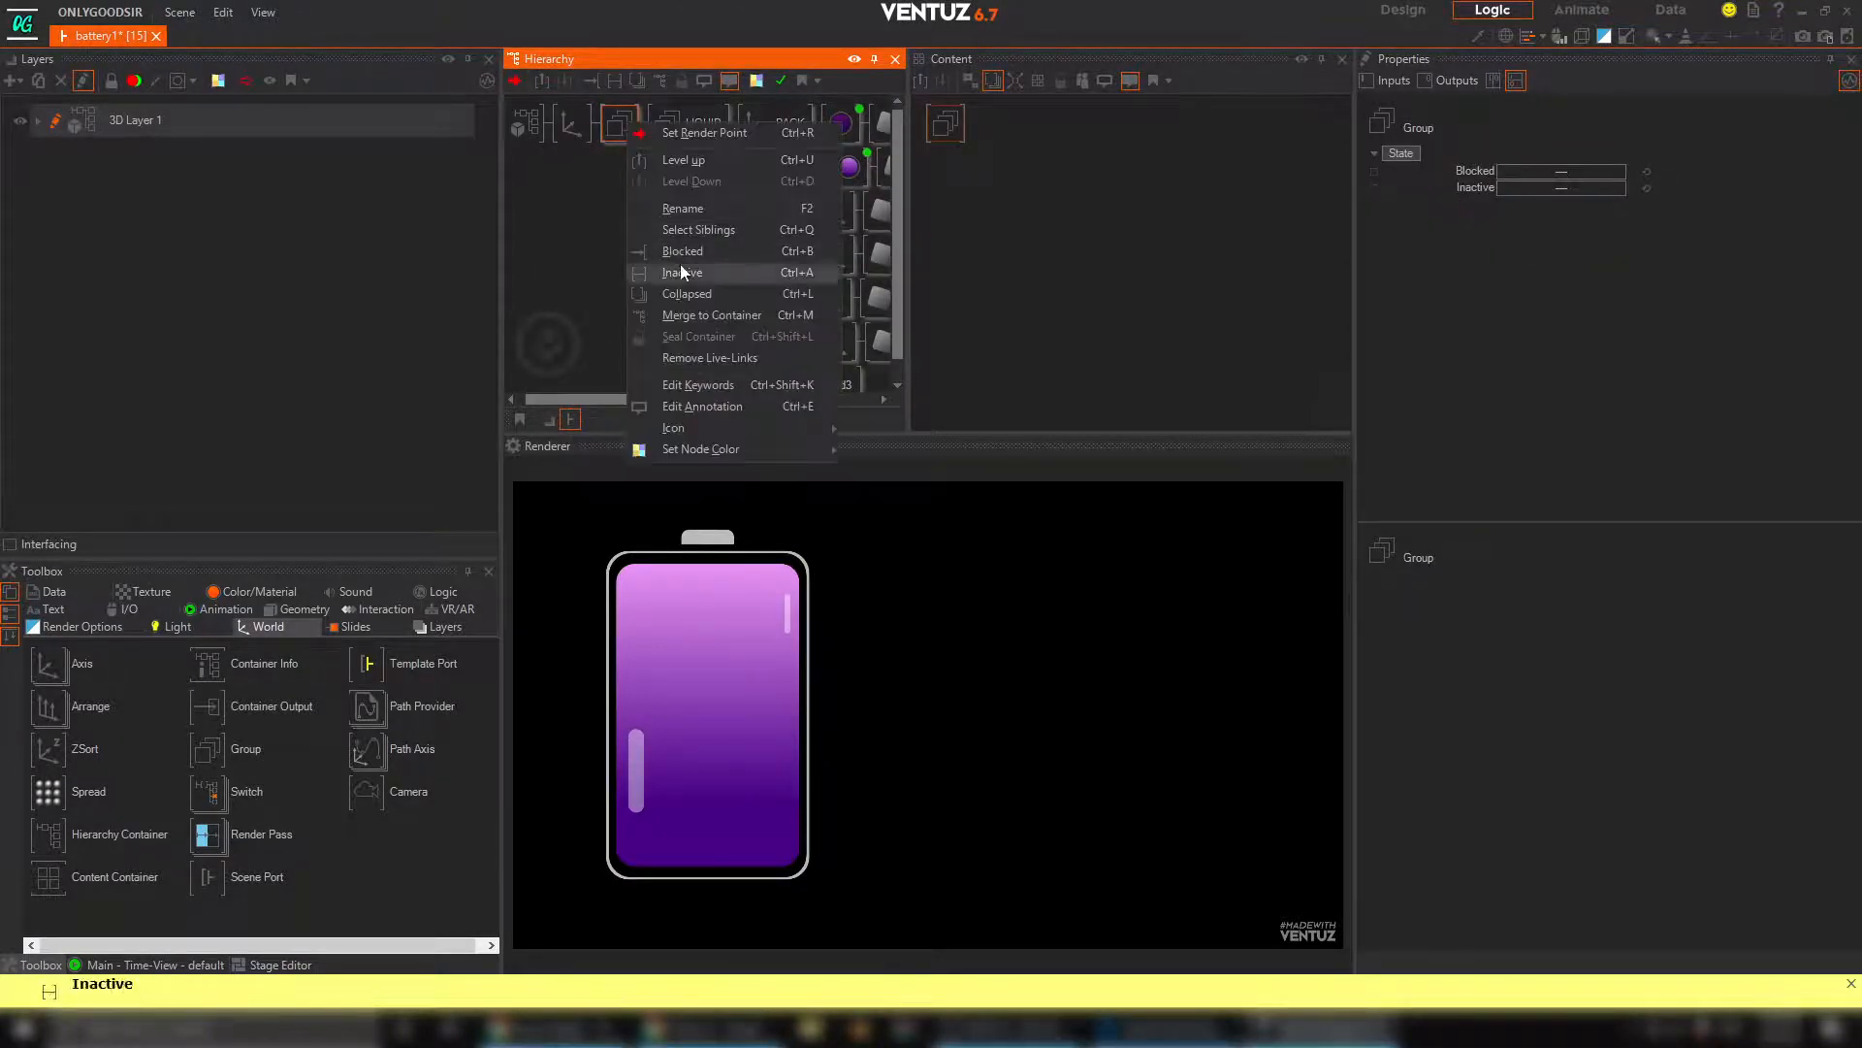
{"action": "left_click", "coordinate": [690, 317]}
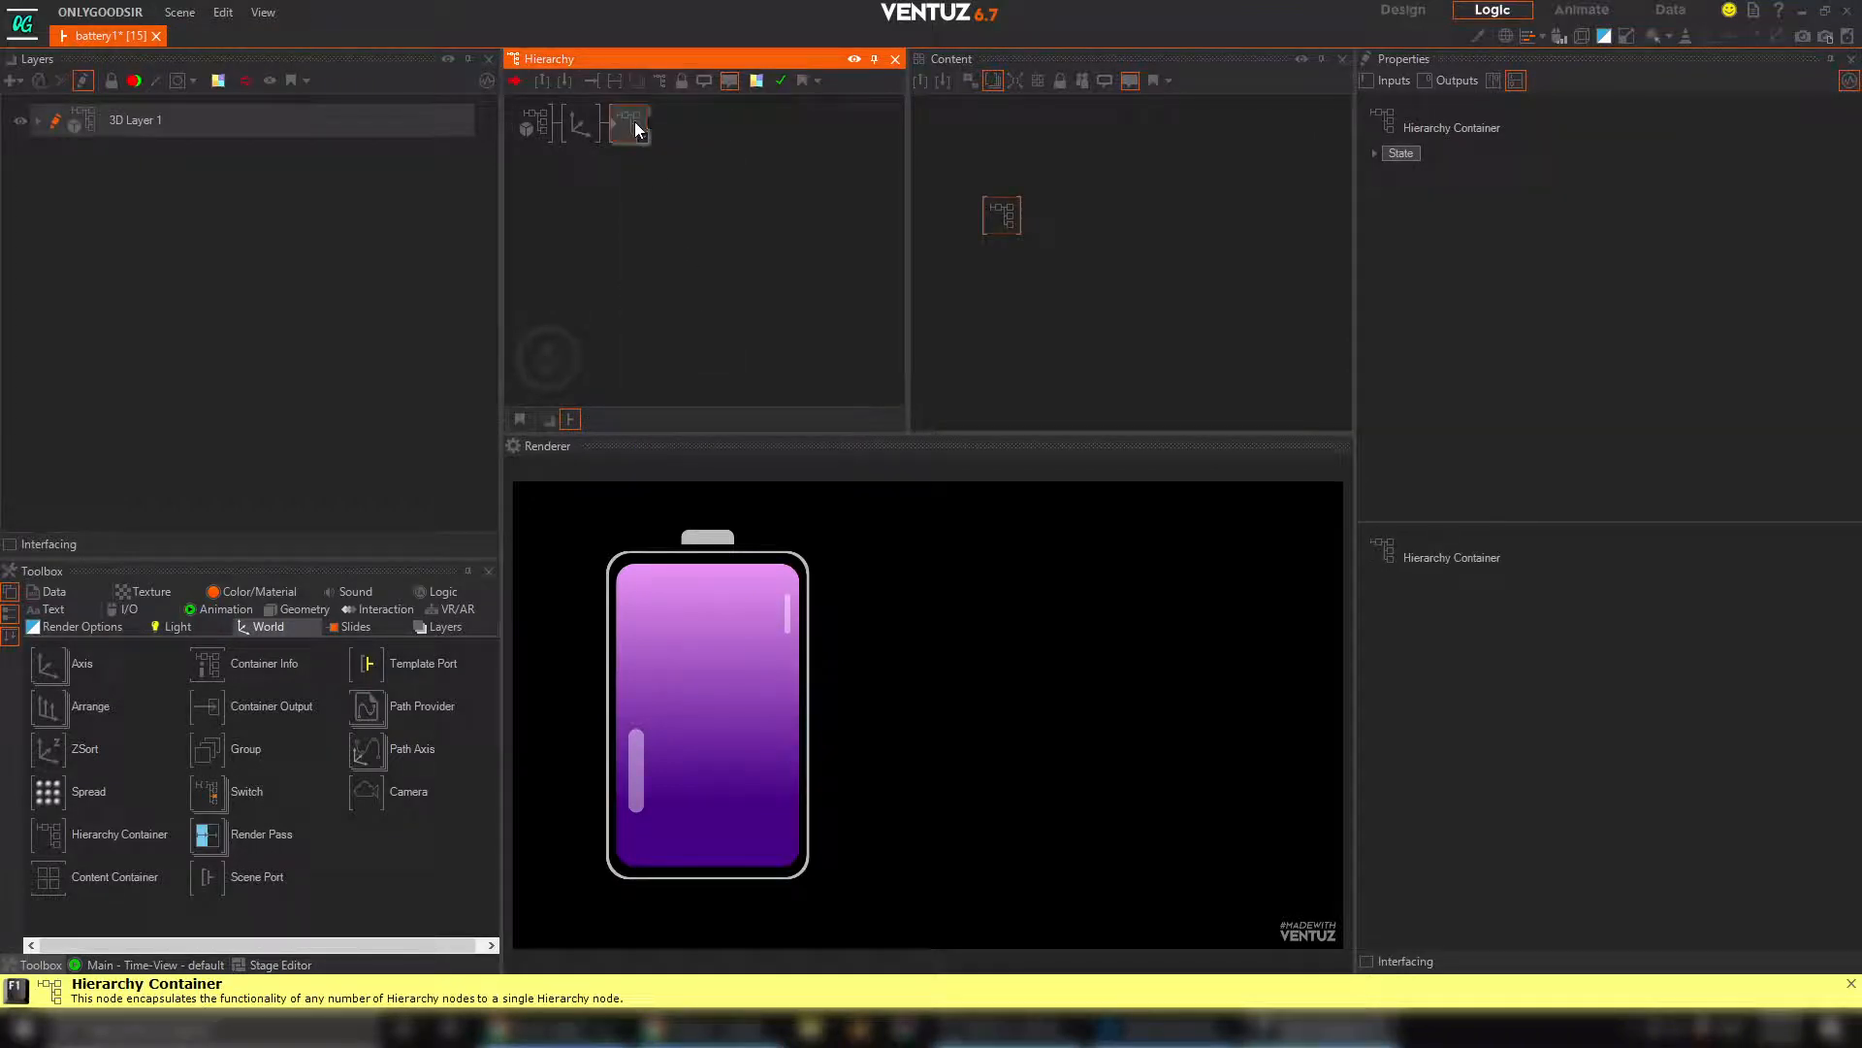
{"action": "type", "text": "BATTERY"}
{"action": "key", "text": "Return"}
{"action": "left_click", "coordinate": [180, 12]}
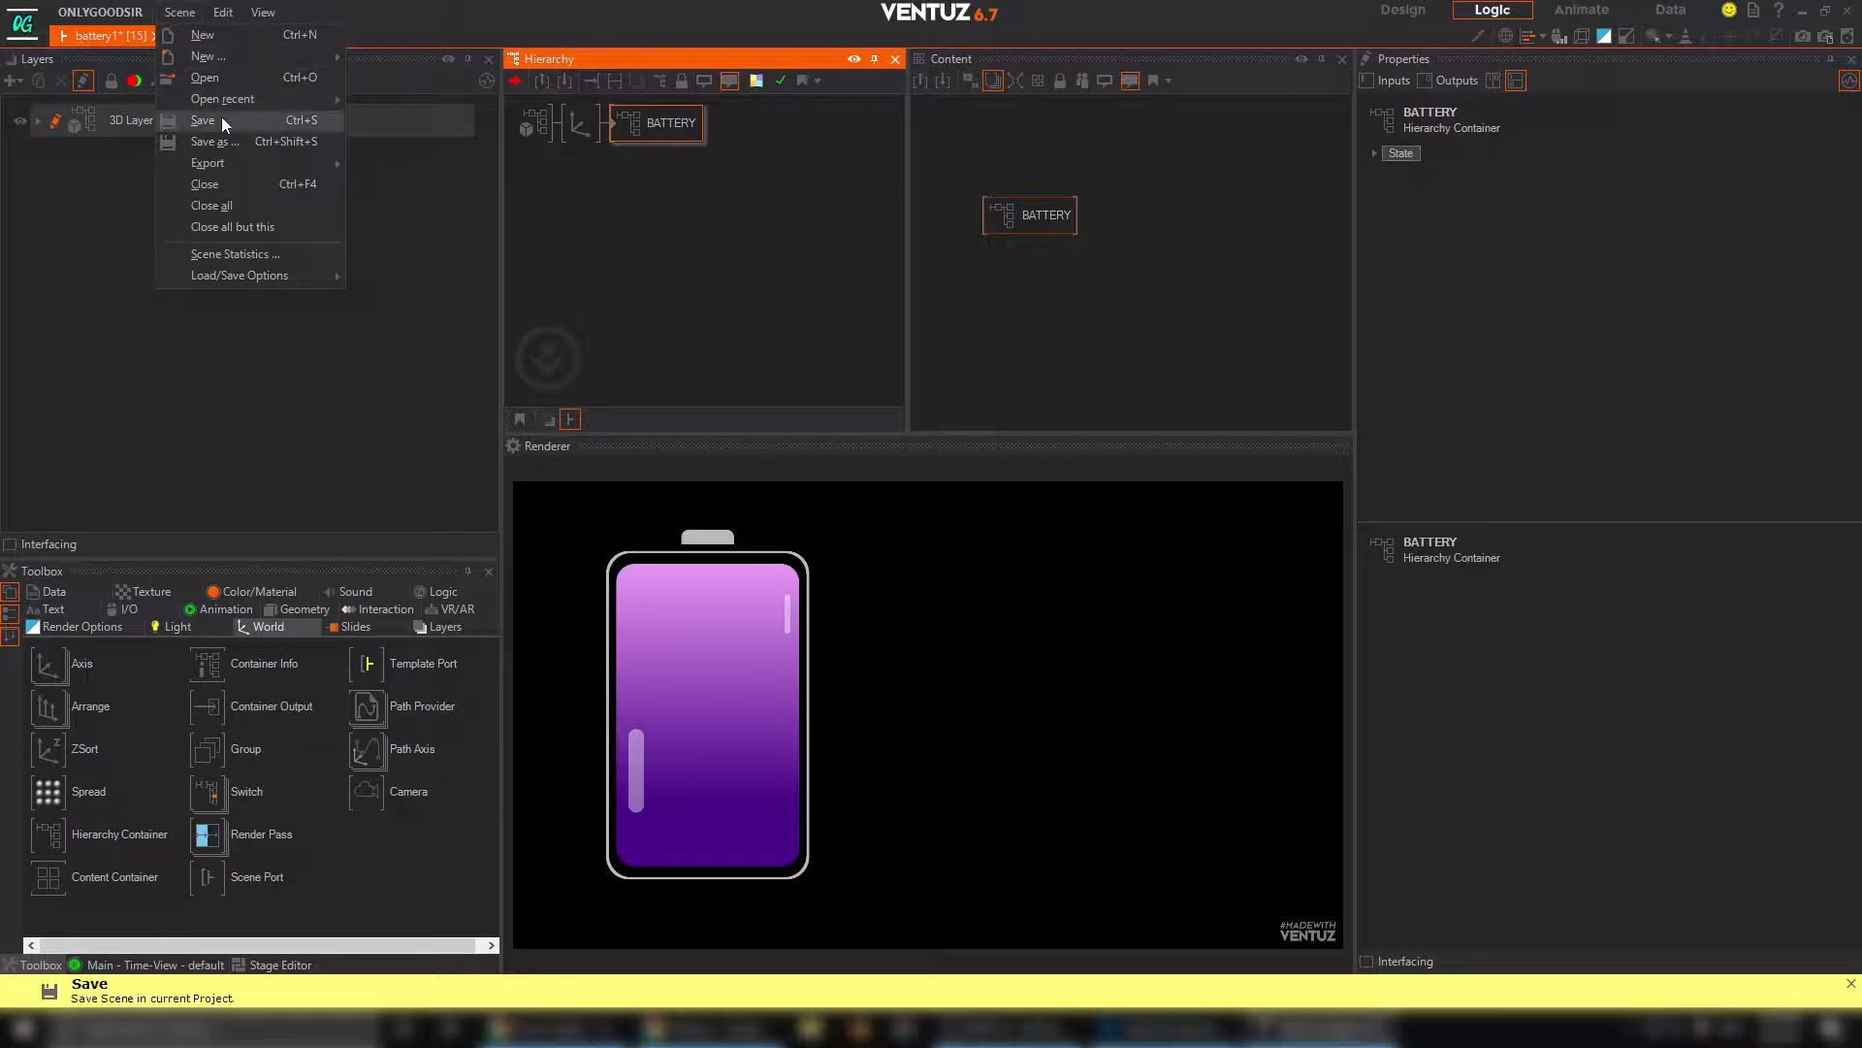
{"action": "left_click", "coordinate": [221, 116]}
Inside the BATTERY container, expose the Progress property of the BACK material's Simple Control, and return to the parent level
{"action": "left_click", "coordinate": [579, 139]}
{"action": "left_click", "coordinate": [613, 129]}
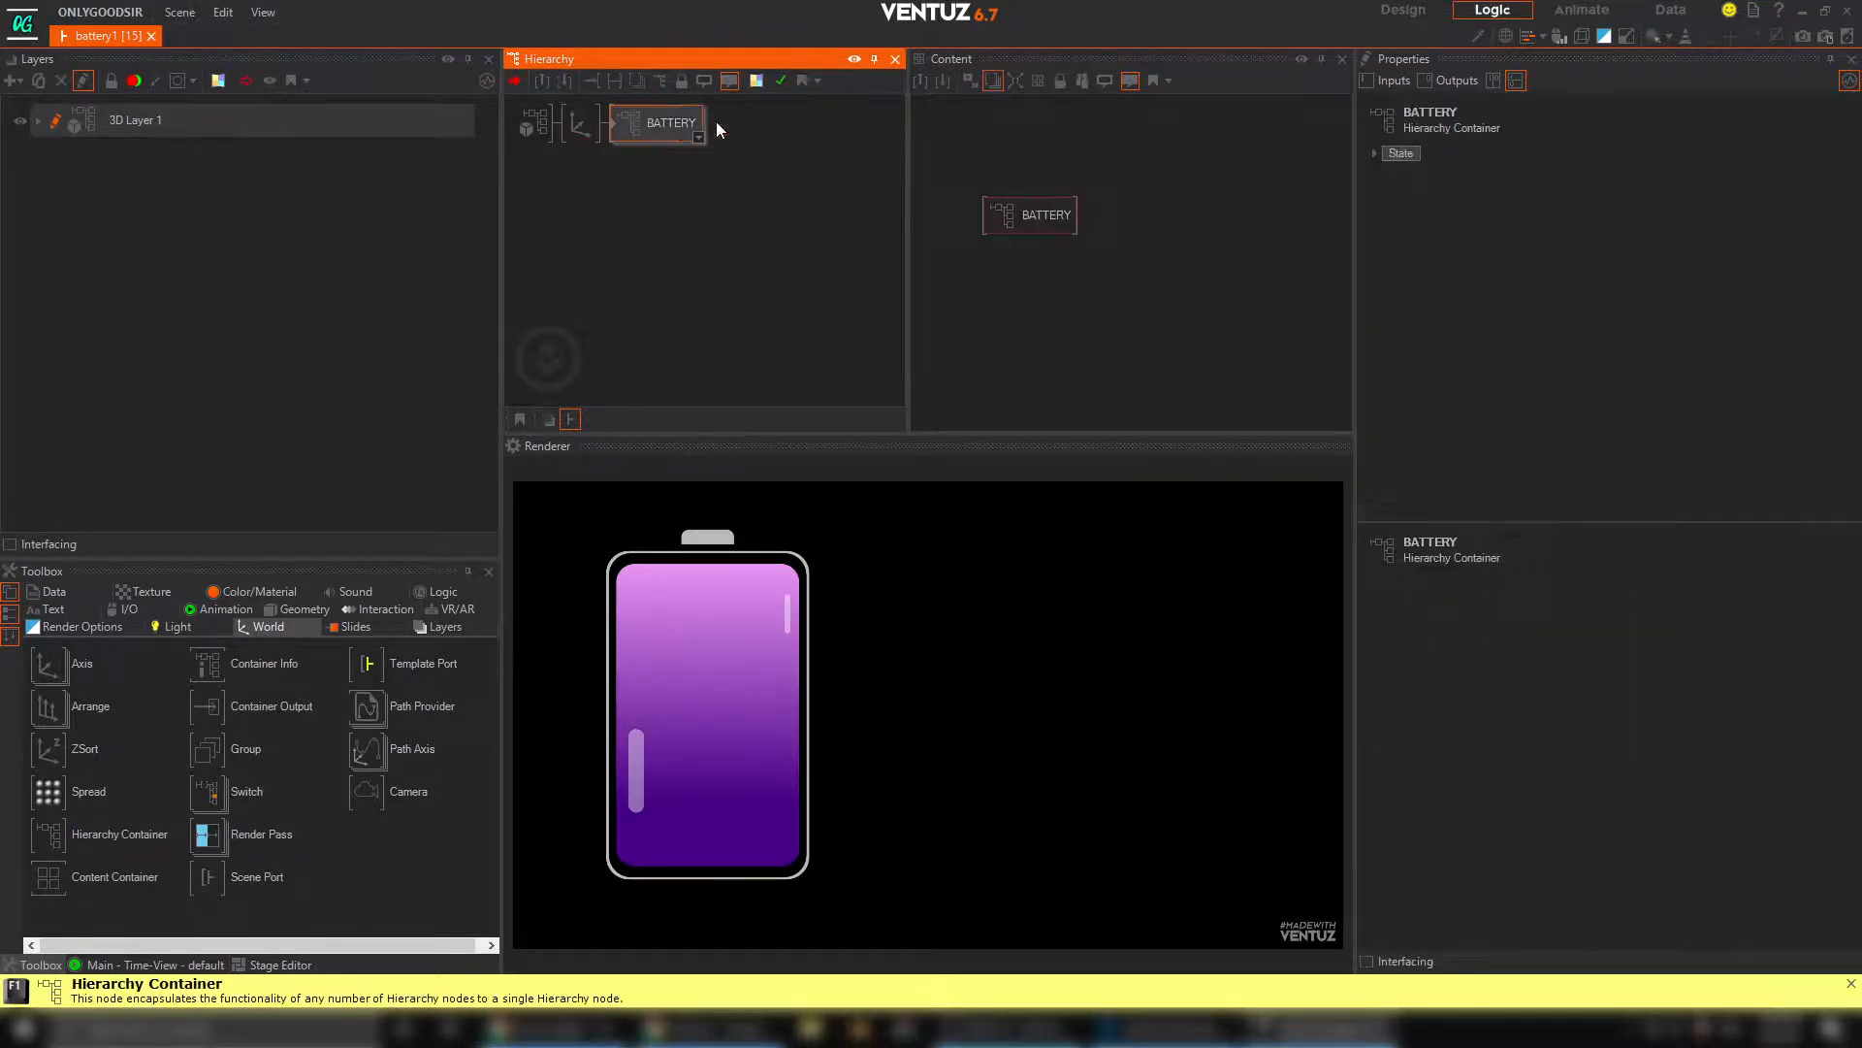
{"action": "double_click", "coordinate": [613, 129]}
{"action": "left_click", "coordinate": [802, 122]}
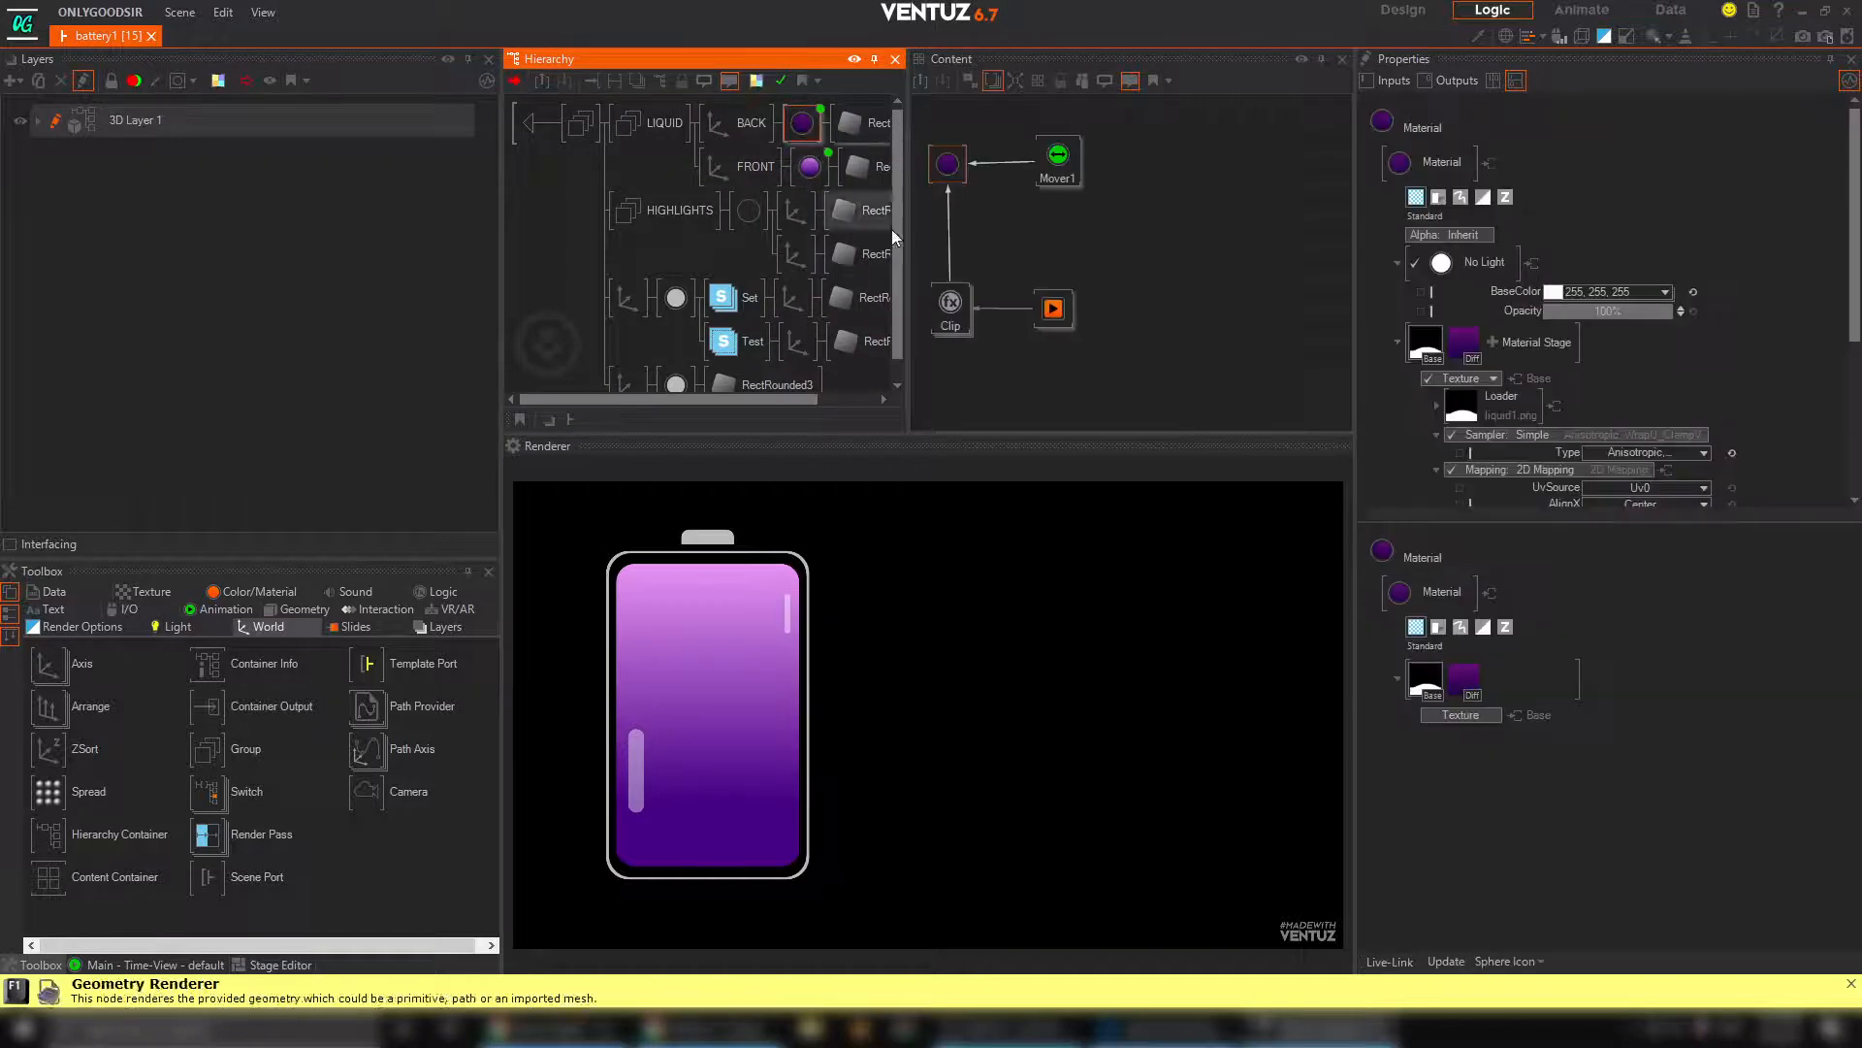
{"action": "left_click", "coordinate": [1067, 311]}
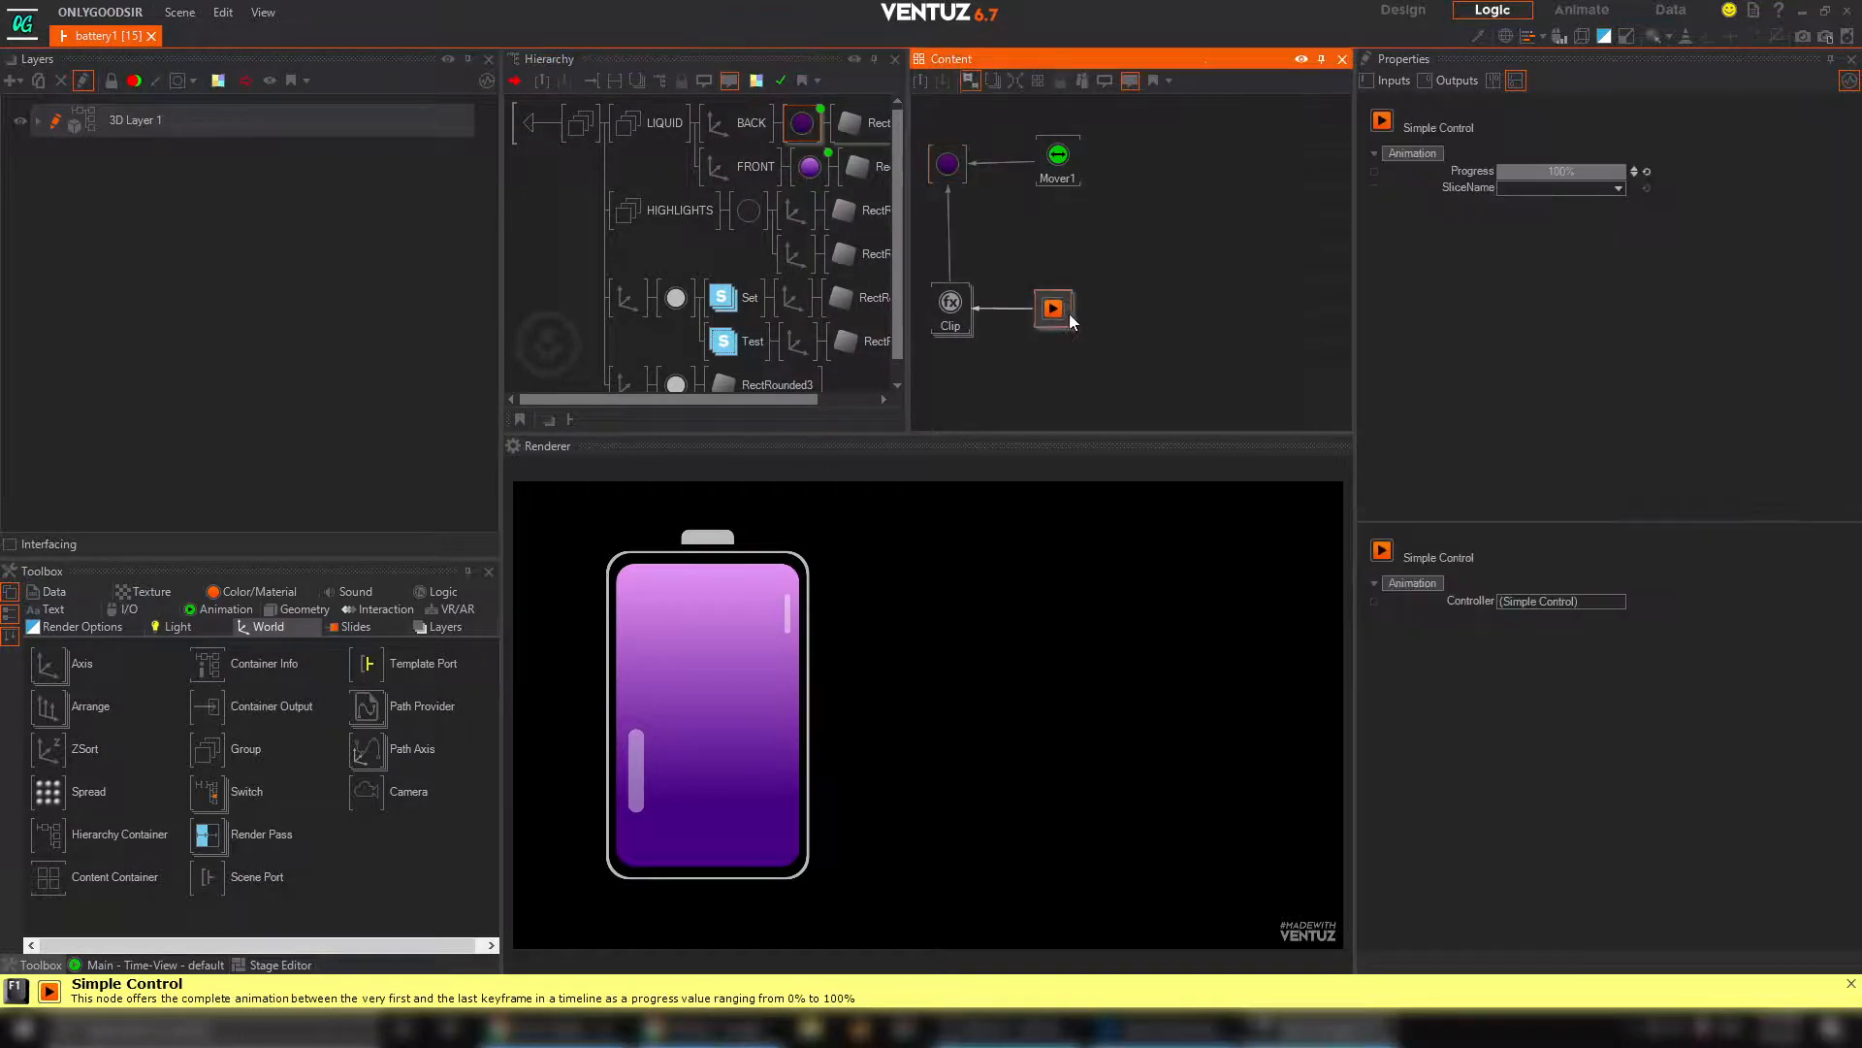
{"action": "left_click", "coordinate": [1373, 171]}
{"action": "left_click", "coordinate": [808, 167]}
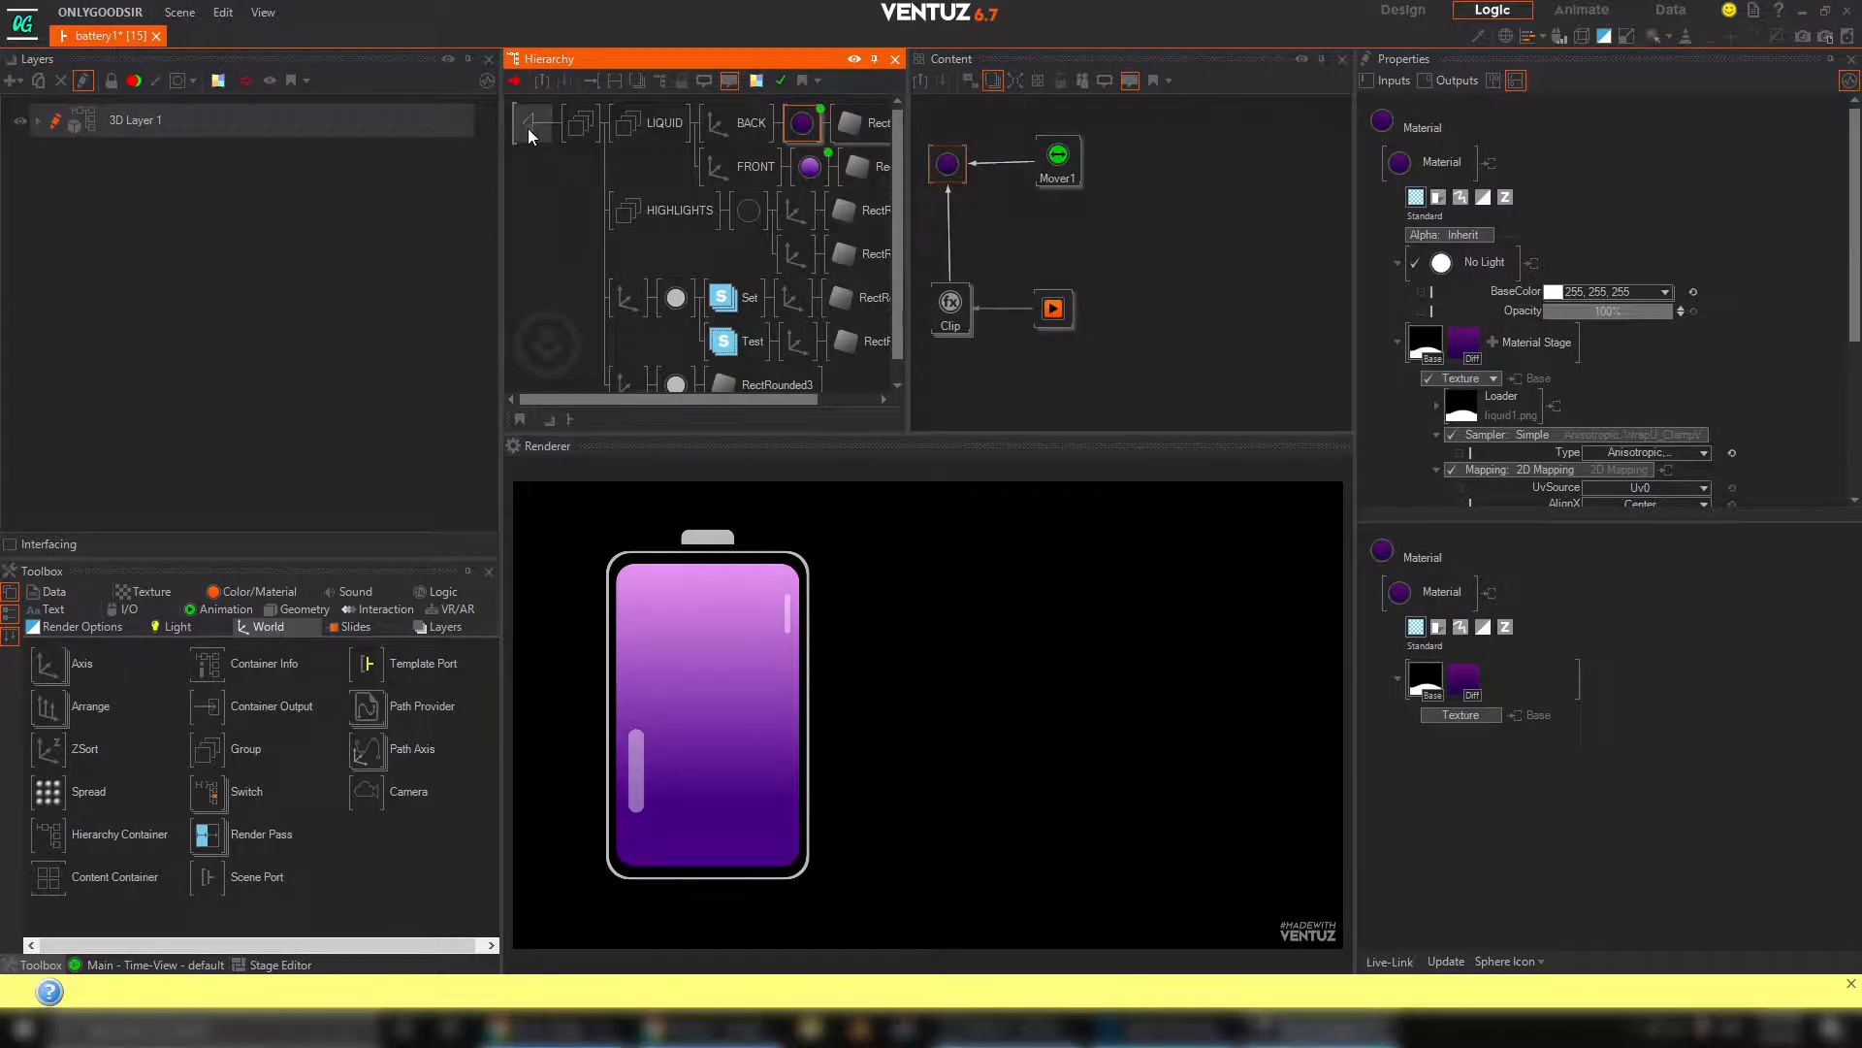
{"action": "left_click", "coordinate": [527, 128]}
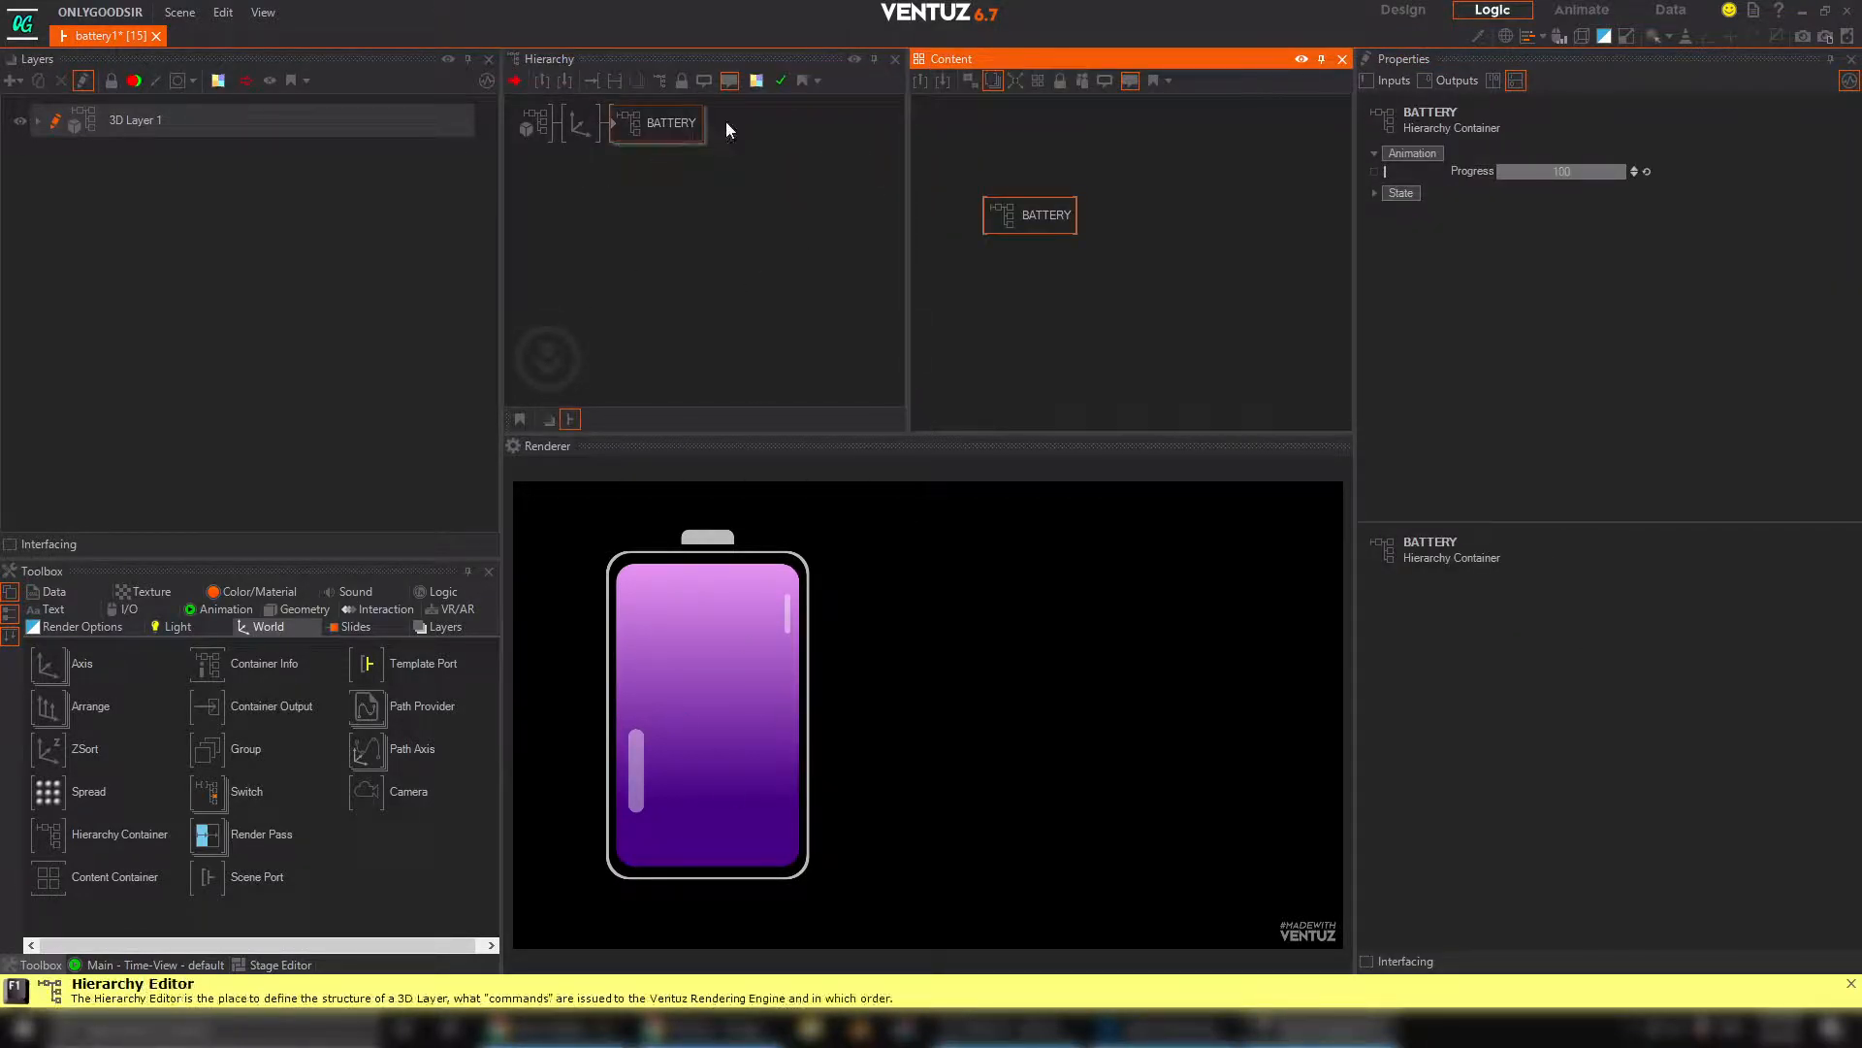
Test the BATTERY container's exposed Progress by scrubbing it and leaving it at 100
{"action": "left_click", "coordinate": [661, 120]}
{"action": "mouse_move", "coordinate": [1615, 171]}
{"action": "left_mouse_down"}
{"action": "mouse_move", "coordinate": [1508, 171]}
{"action": "mouse_move", "coordinate": [1615, 170]}
{"action": "left_mouse_up"}
{"action": "left_click_drag", "start_coordinate": [988, 218], "coordinate": [957, 167]}
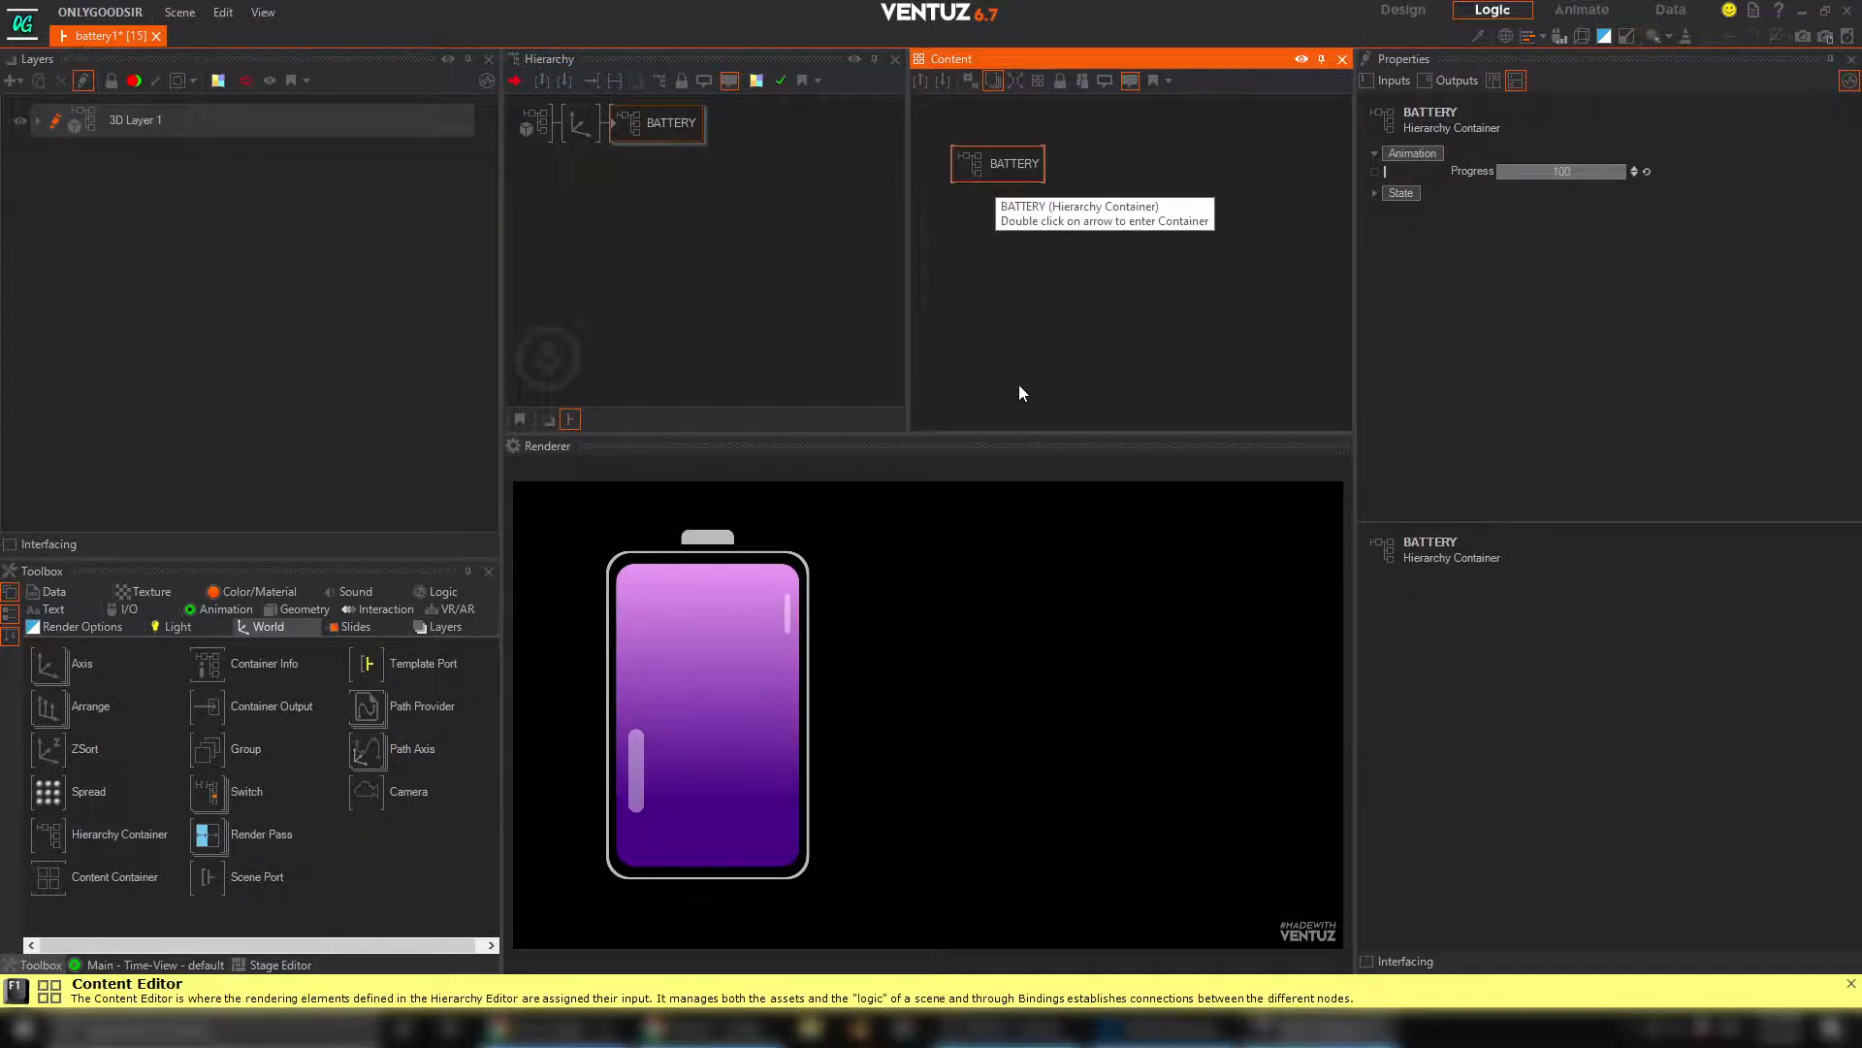
Add a new axis to the 3D layer below the battery's axis and attach a rounded rectangle to it
{"action": "left_click", "coordinate": [669, 306]}
{"action": "left_click", "coordinate": [262, 630]}
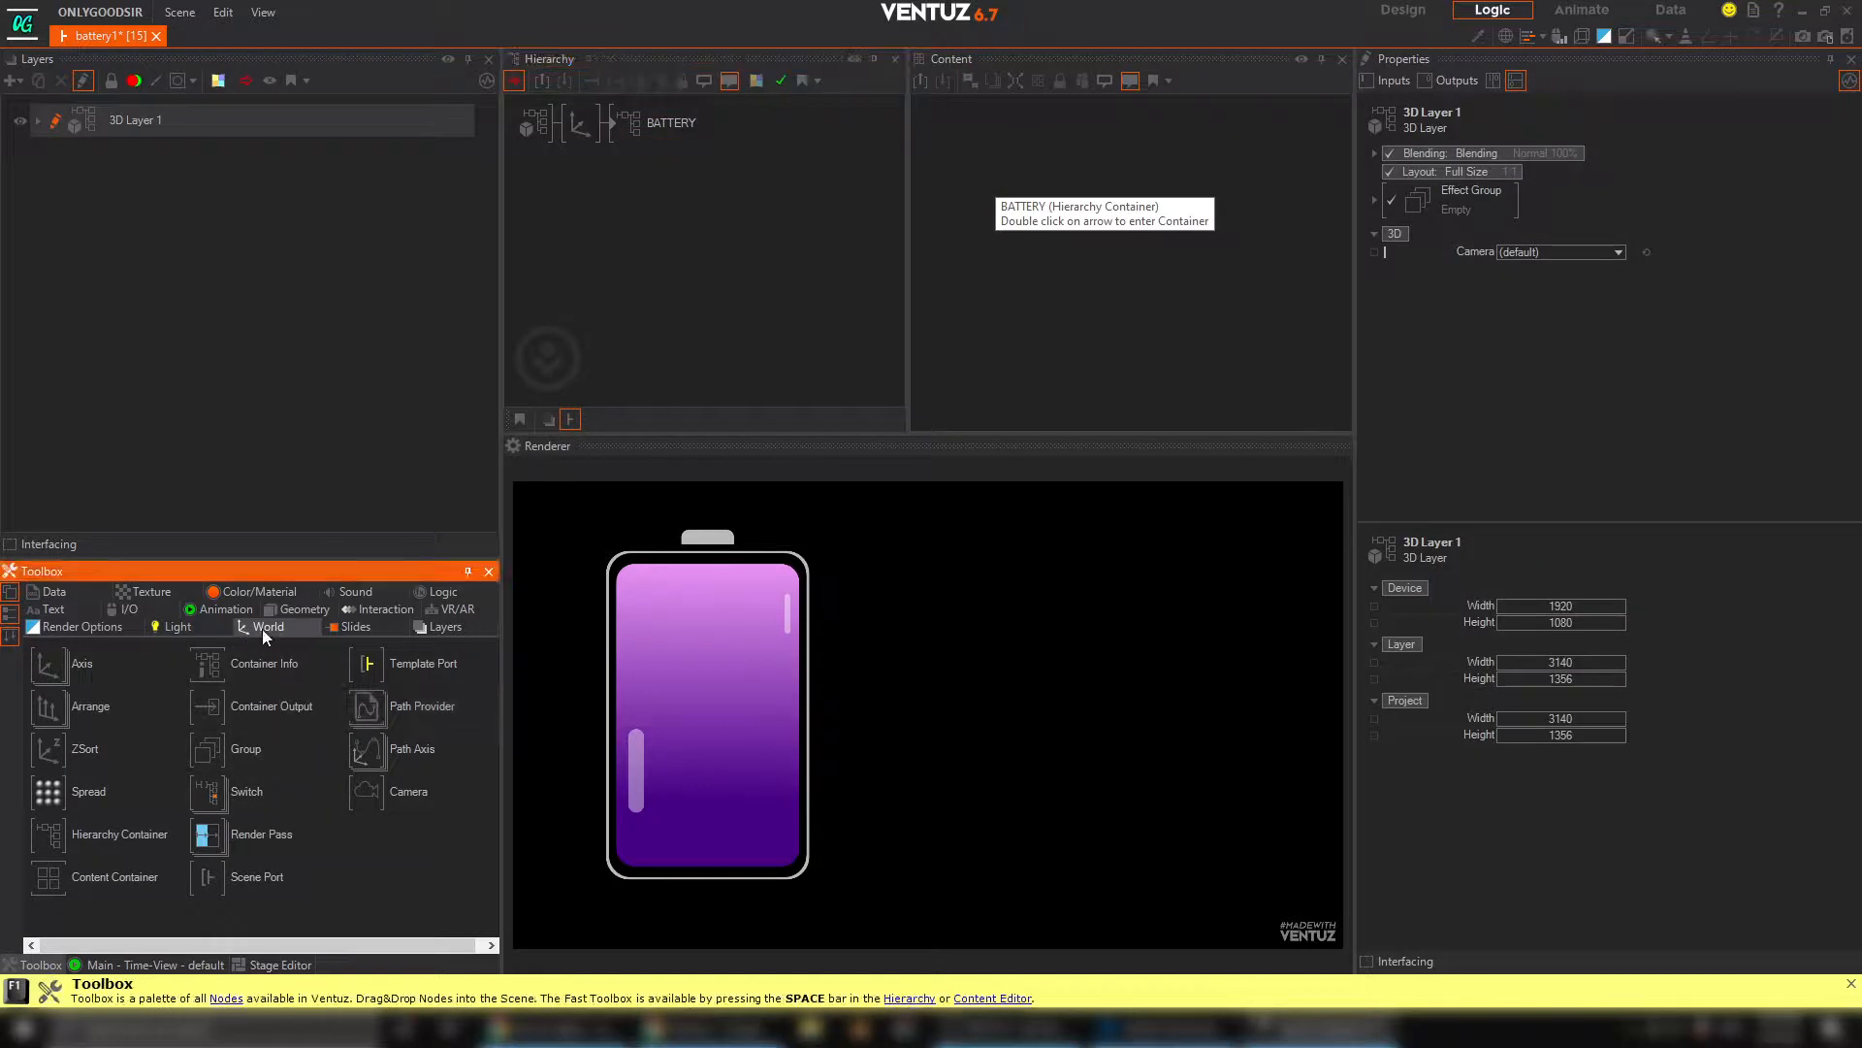
{"action": "left_click_drag", "start_coordinate": [47, 664], "coordinate": [435, 497]}
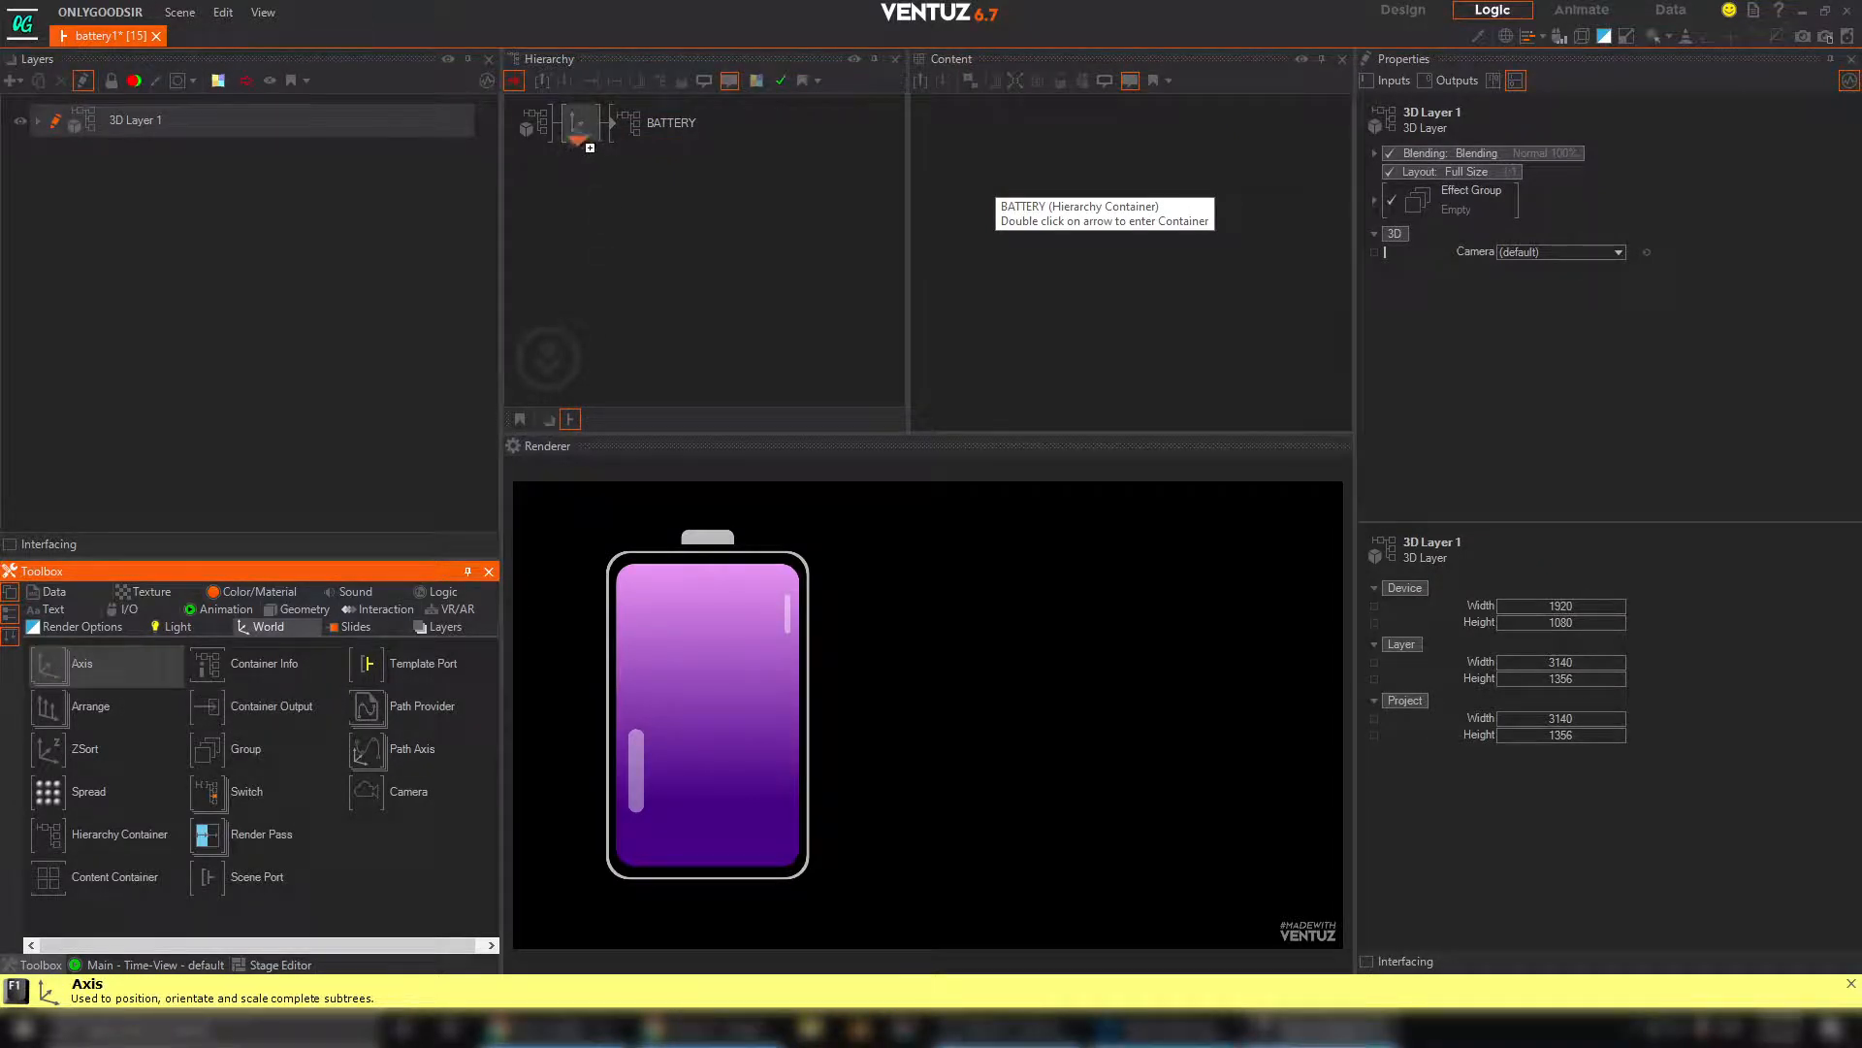
{"action": "left_click_drag", "start_coordinate": [582, 140], "coordinate": [582, 146]}
{"action": "left_click", "coordinate": [300, 611]}
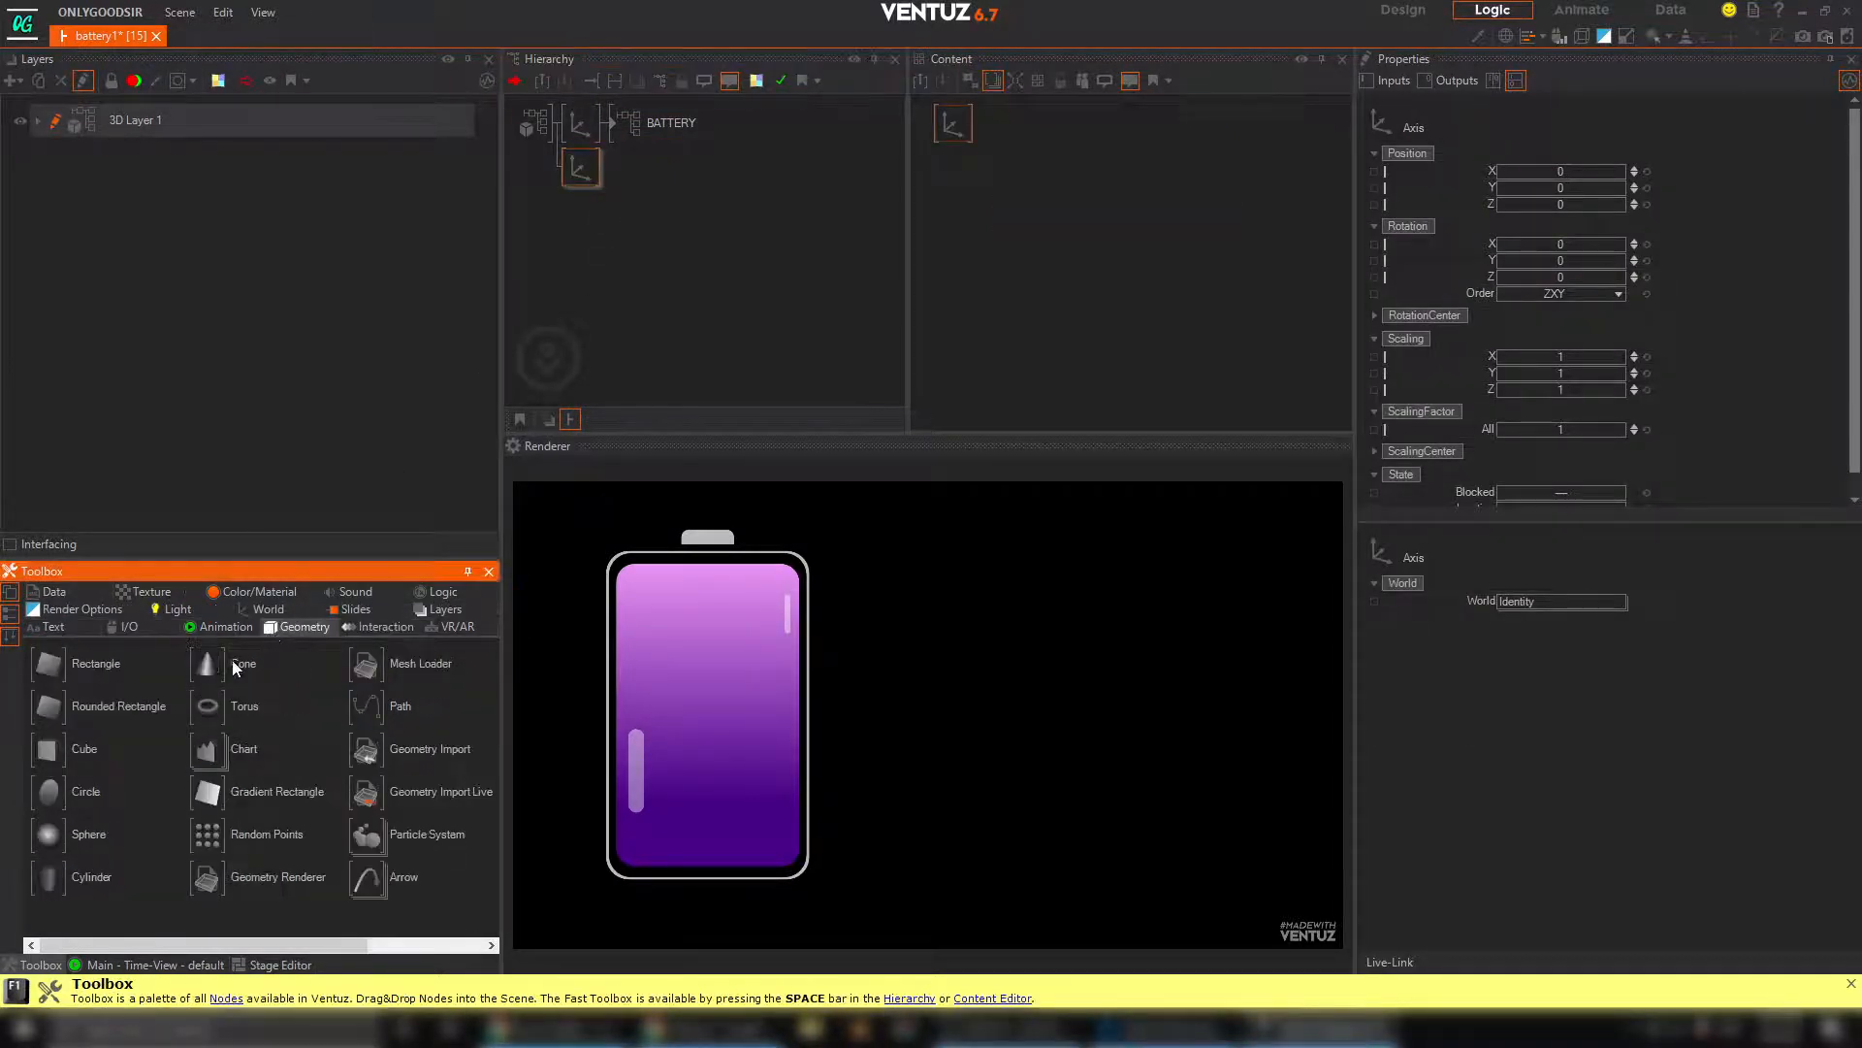
{"action": "left_click_drag", "start_coordinate": [589, 174], "coordinate": [590, 176]}
Shape the new rounded rectangle into a thin horizontal bar with SizeX 32.8 and SizeY 0.19
{"action": "left_click", "coordinate": [632, 169]}
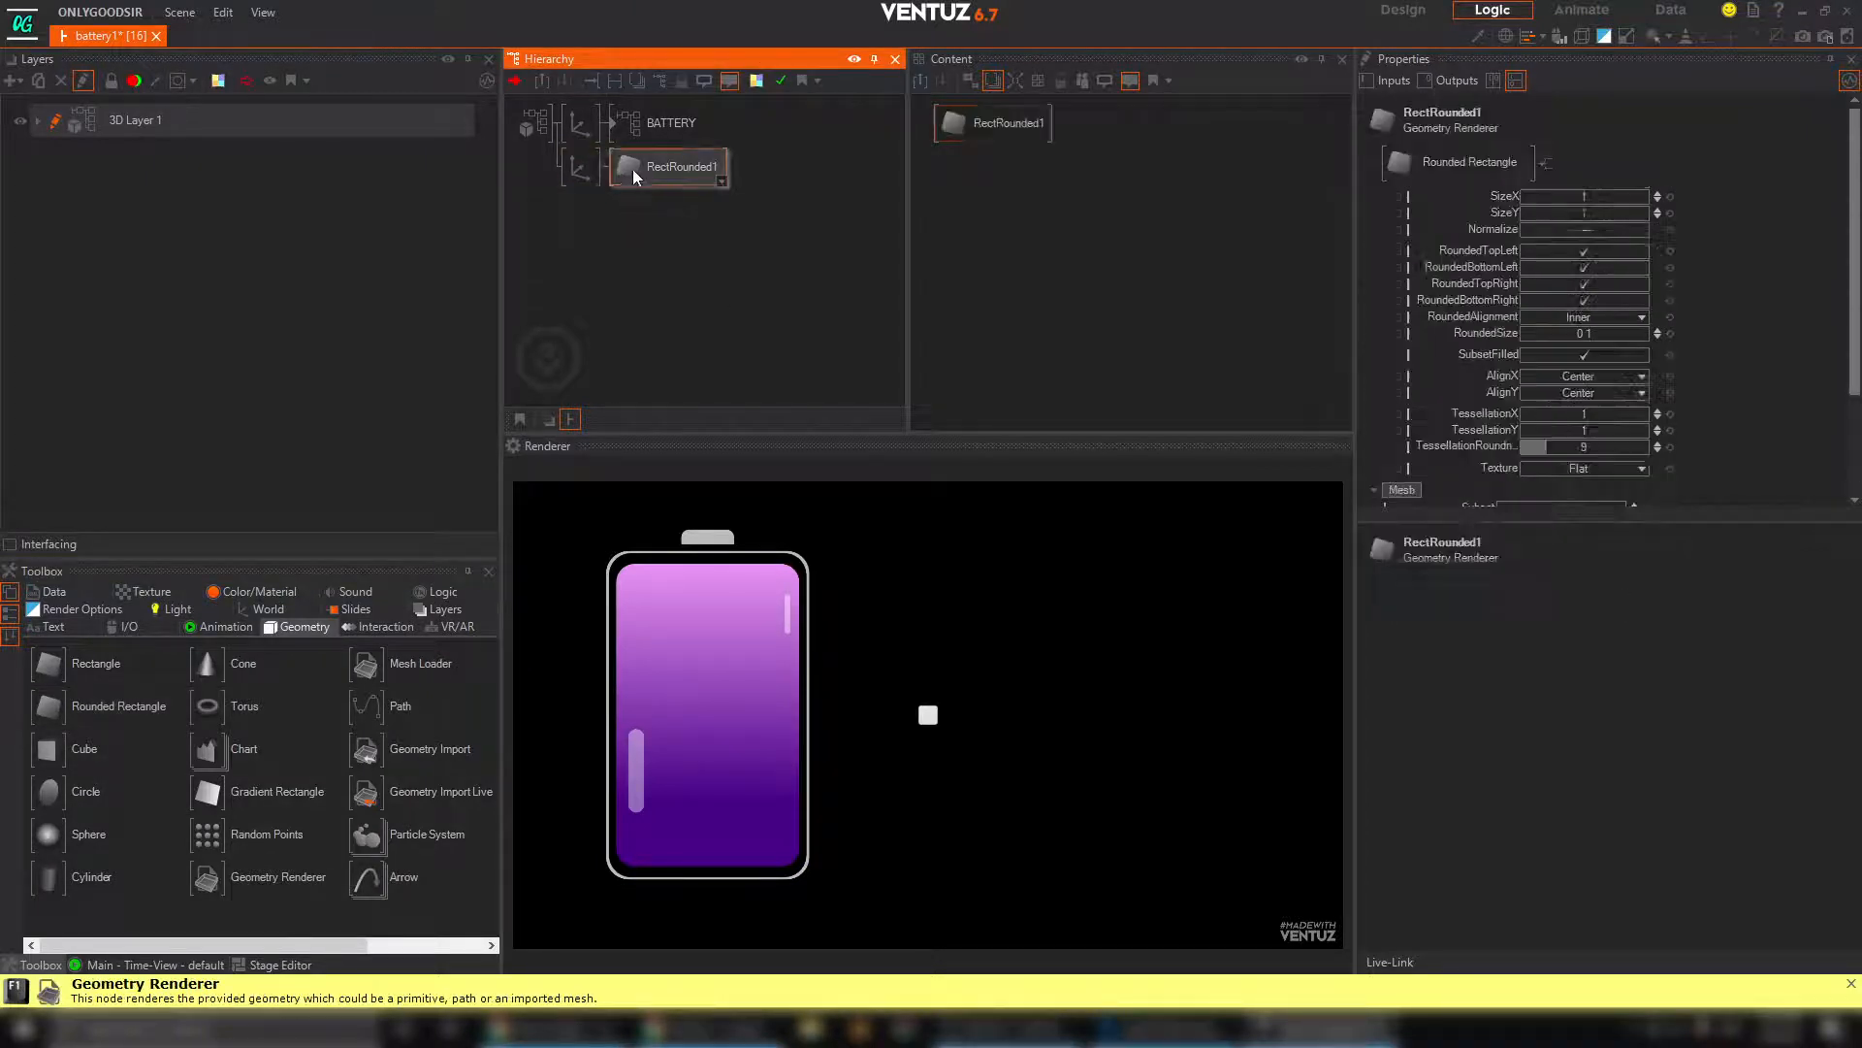
{"action": "left_click_drag", "start_coordinate": [1597, 198], "coordinate": [1646, 192]}
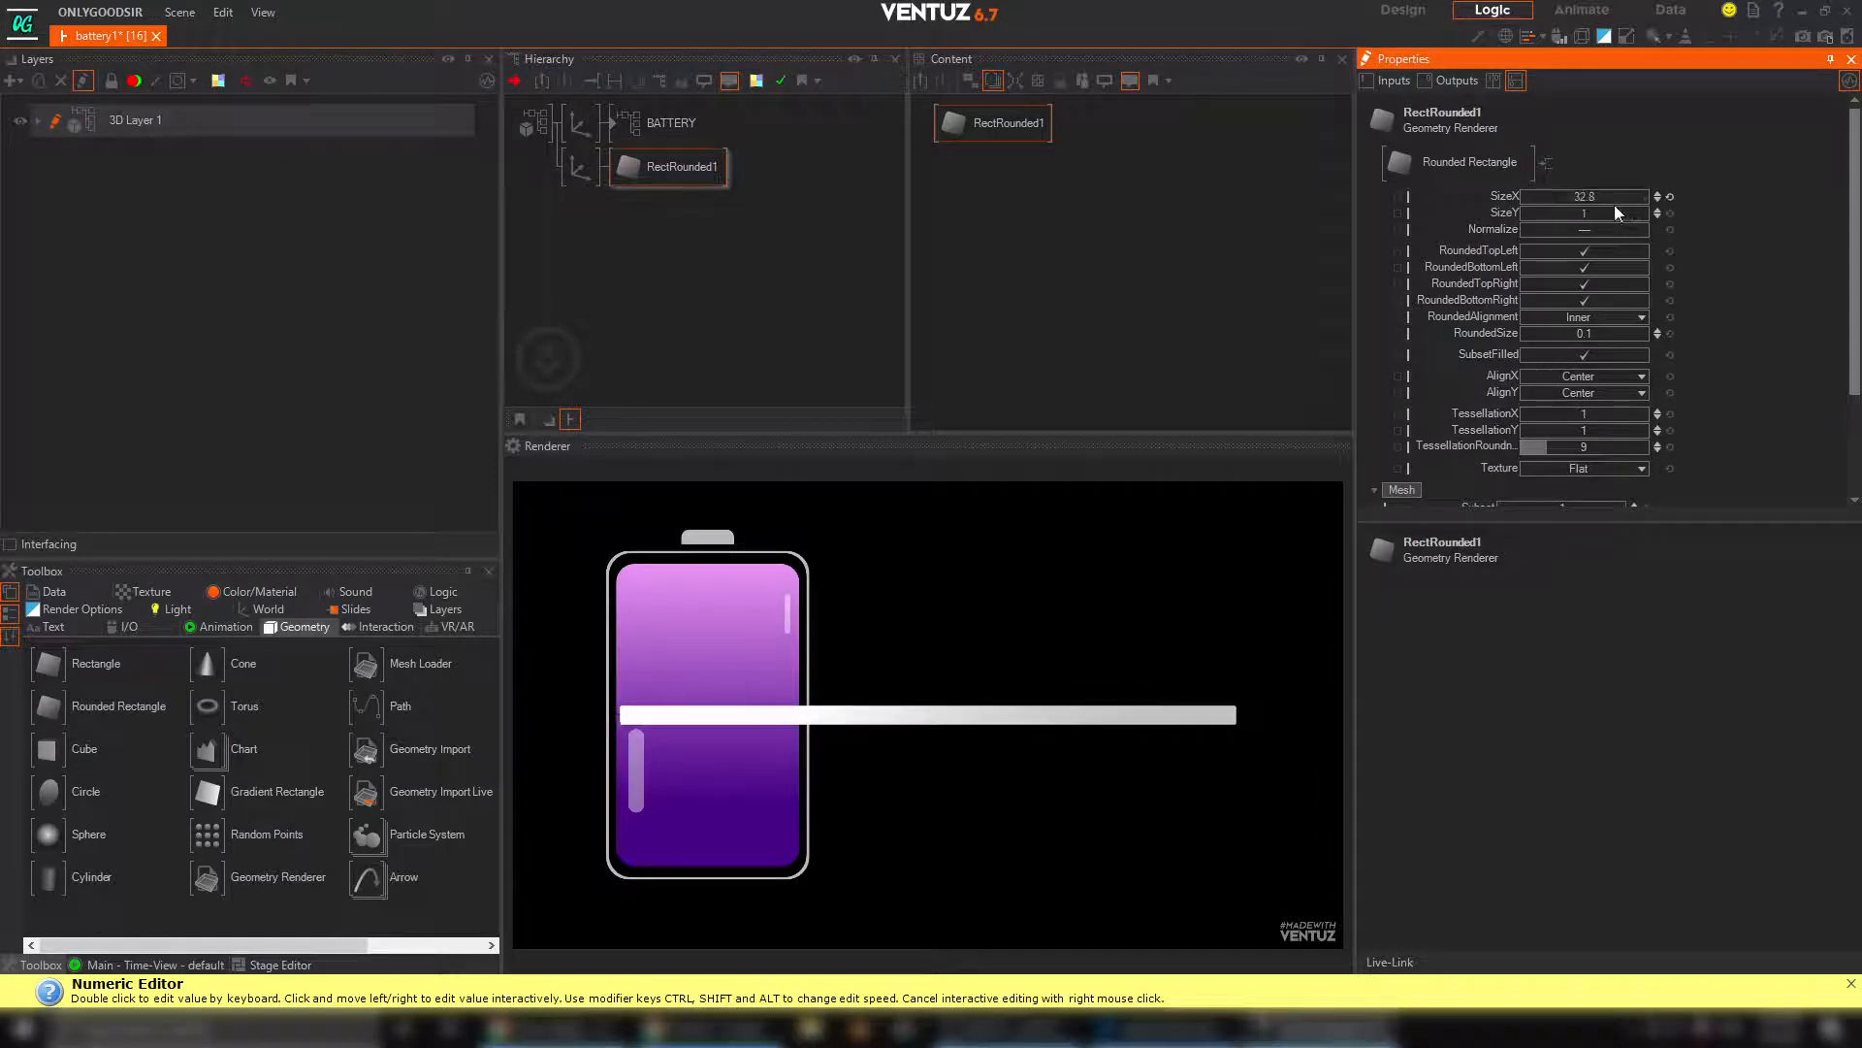
{"action": "left_click_drag", "start_coordinate": [1600, 213], "coordinate": [1555, 212]}
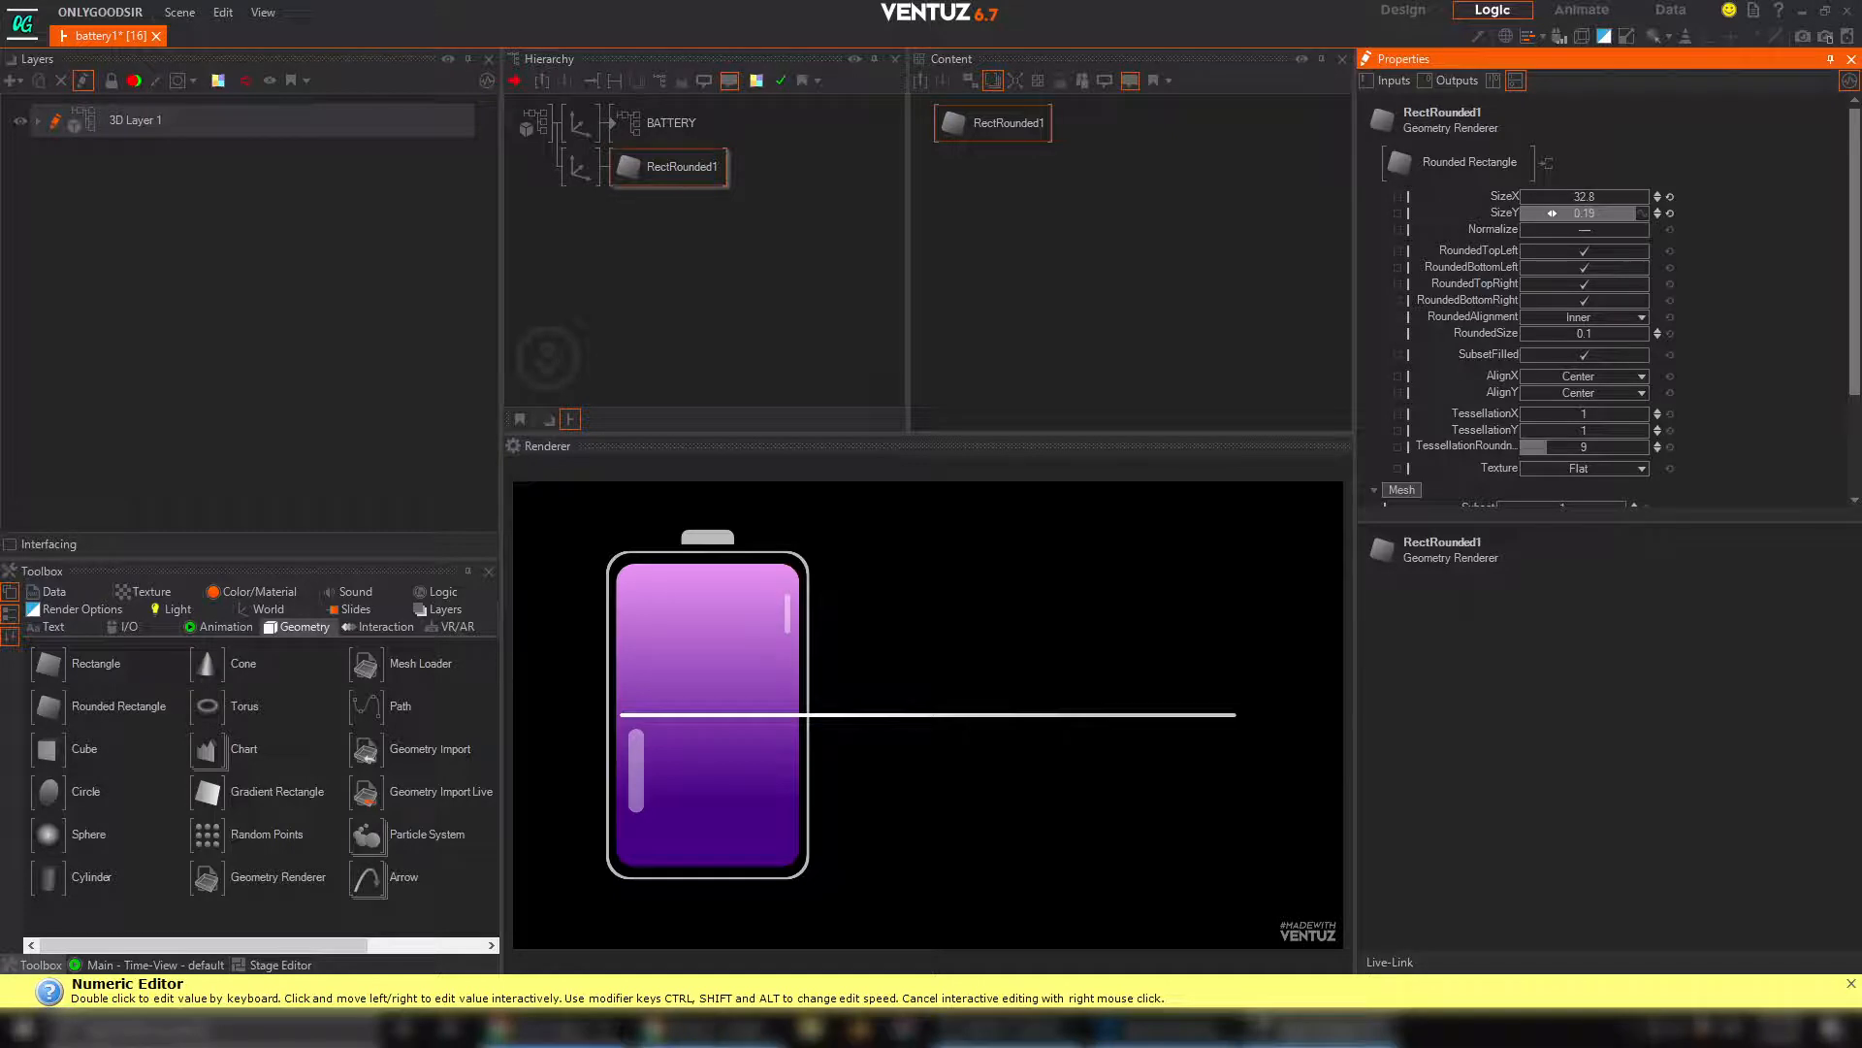
Duplicate the bar's axis together with its rounded rectangle as a separate branch below it
{"action": "left_click", "coordinate": [597, 233]}
{"action": "left_click", "coordinate": [569, 177]}
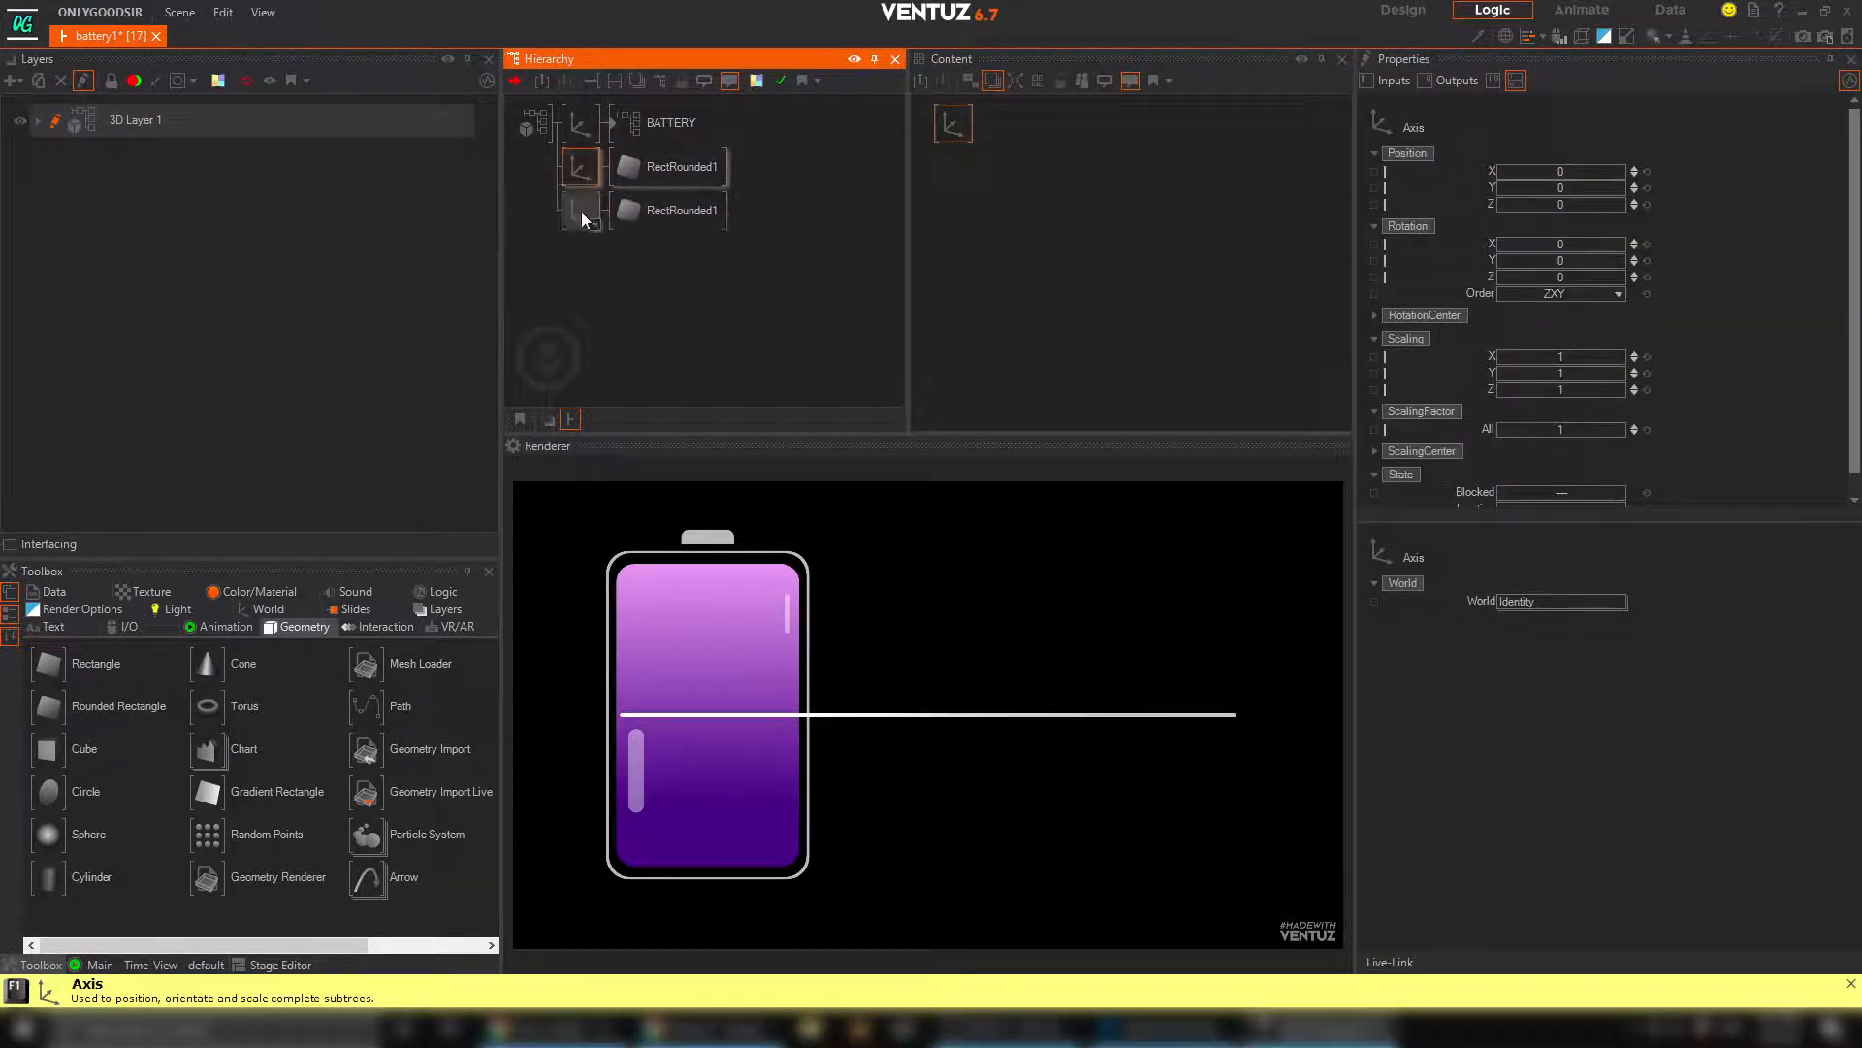
{"action": "left_click", "coordinate": [582, 219]}
Reset the copied rectangle's SizeX and SizeY to 1, and set its axis's overall ScalingFactor to 2.55
{"action": "left_click", "coordinate": [678, 211]}
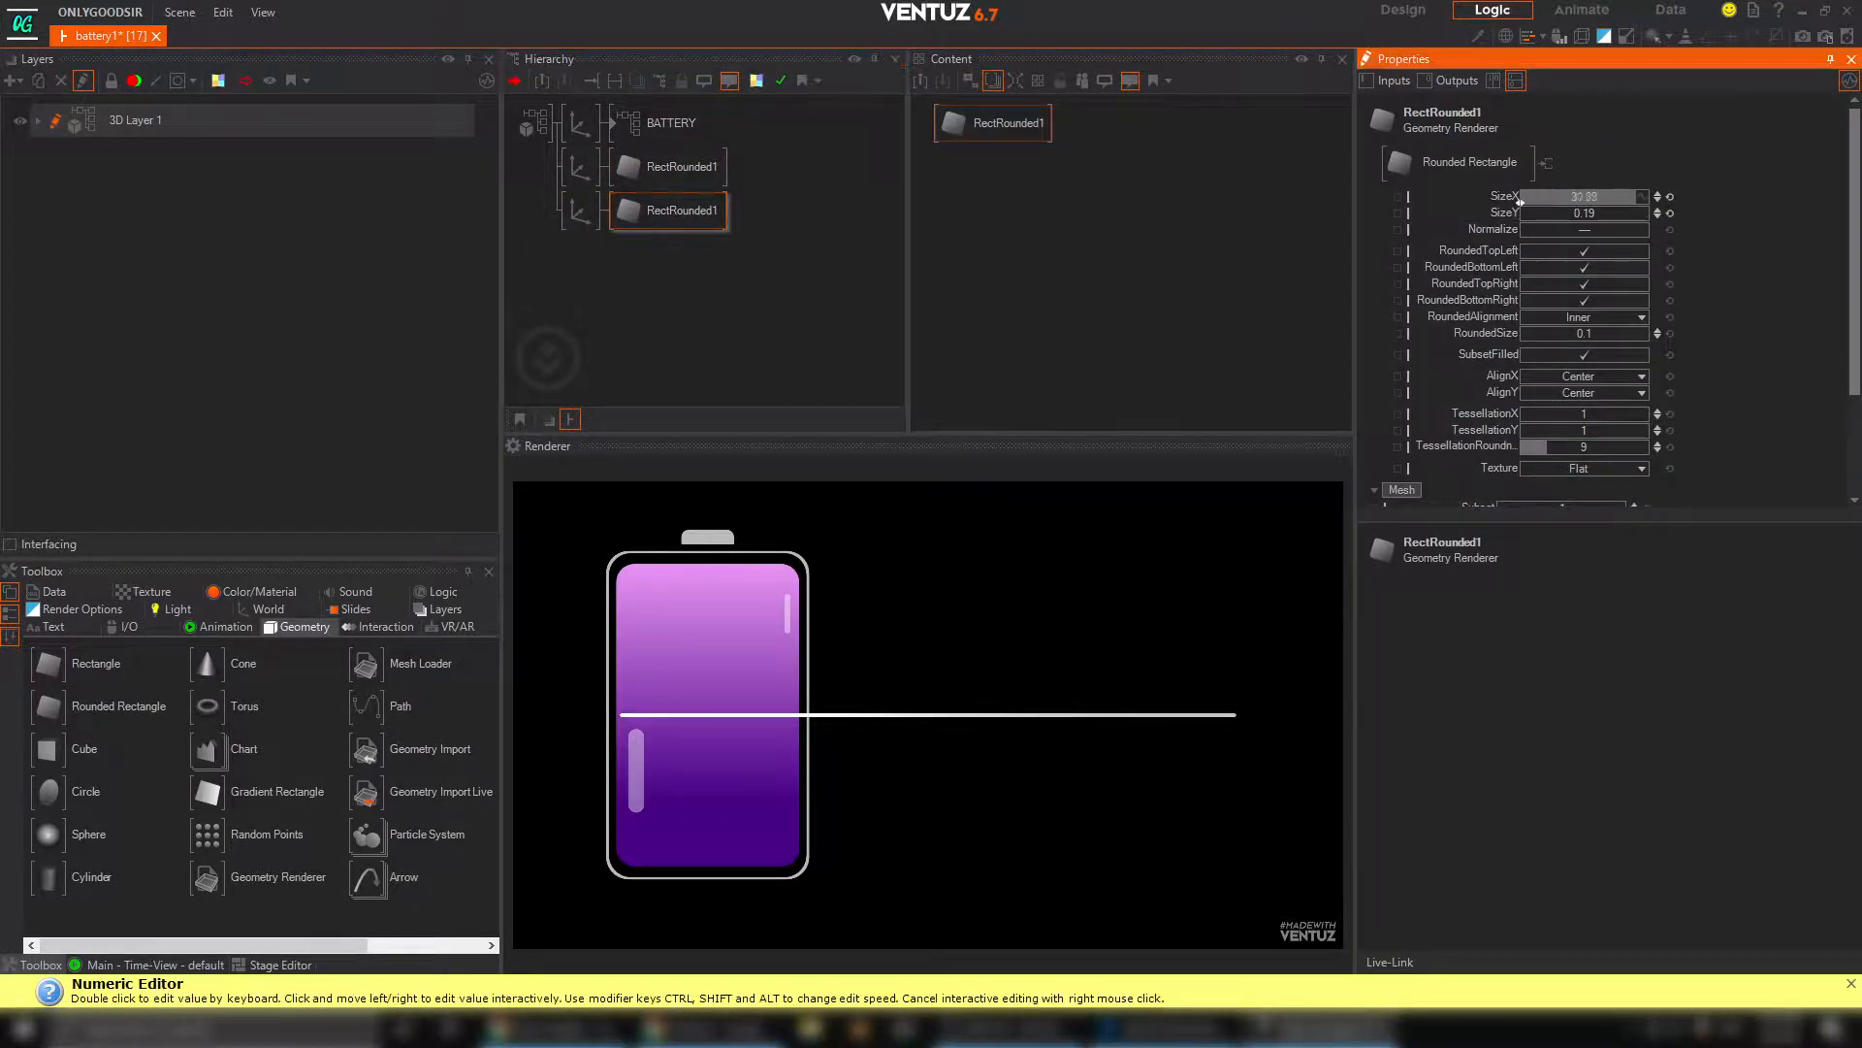
{"action": "left_click", "coordinate": [1673, 196]}
{"action": "left_click", "coordinate": [1669, 213]}
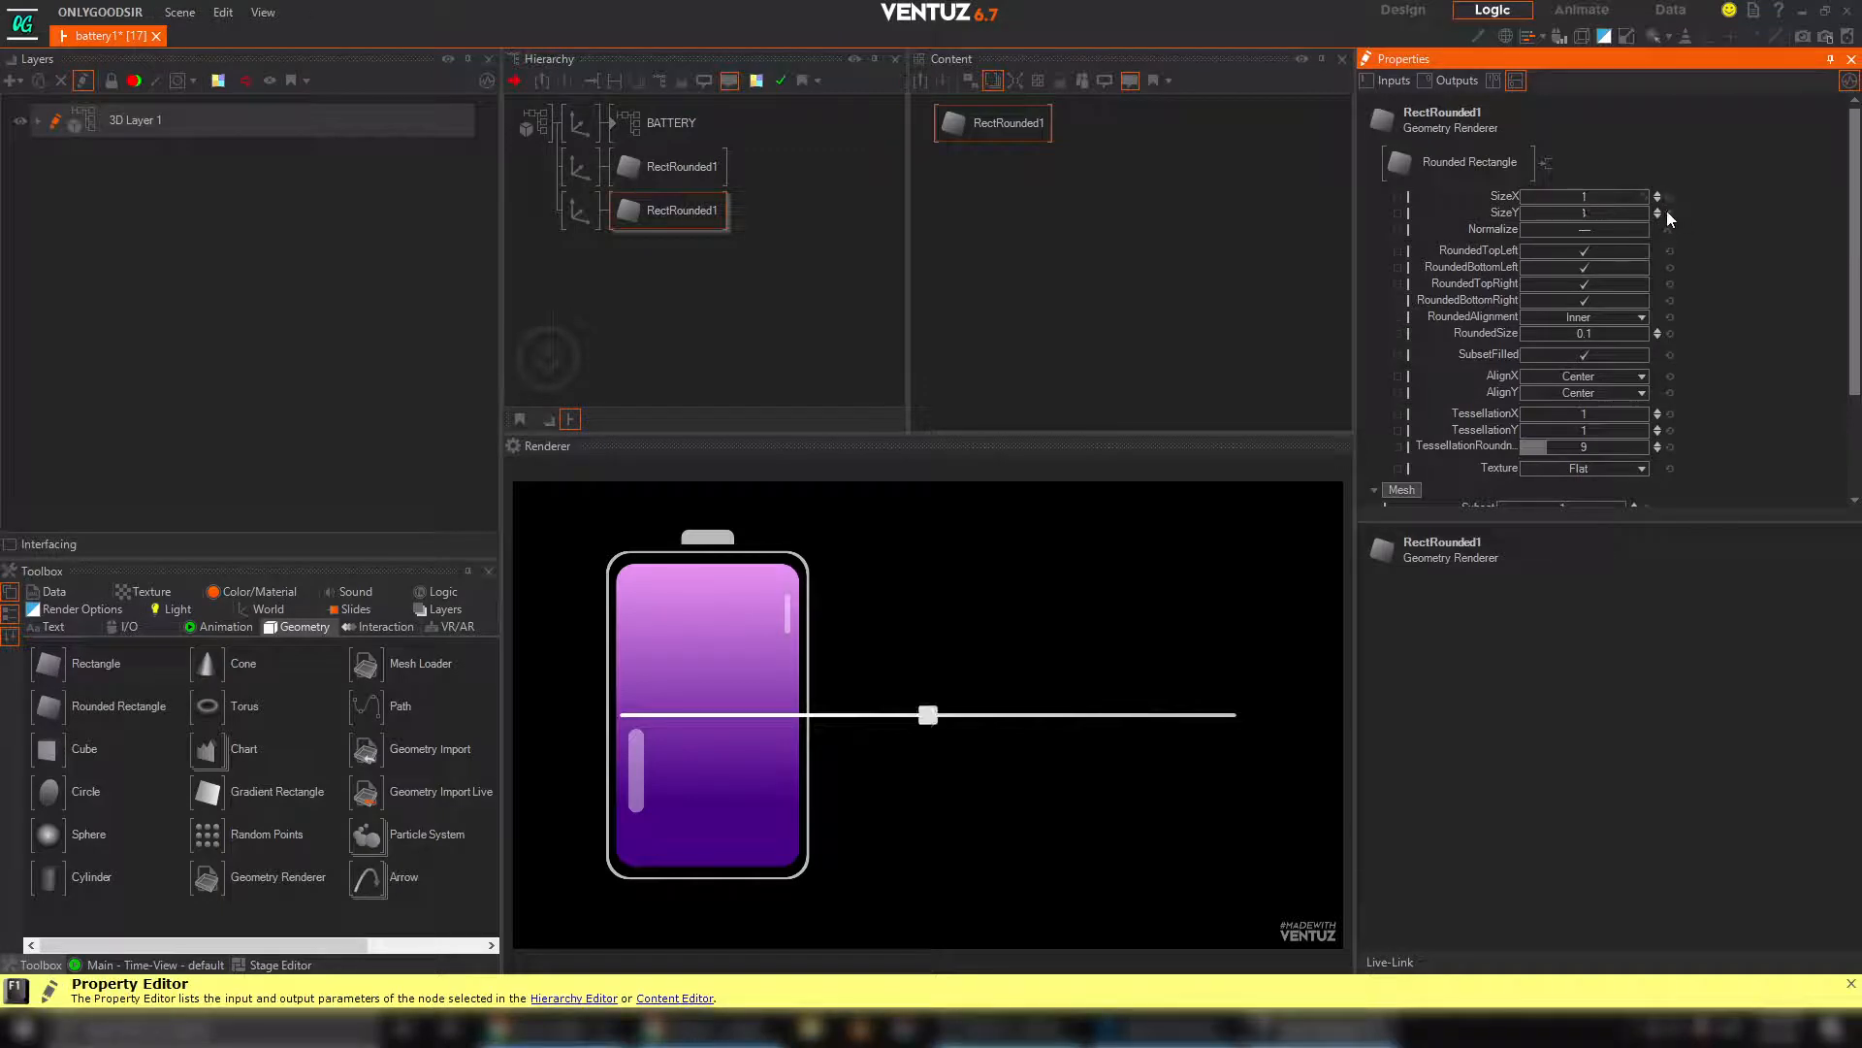
{"action": "left_click", "coordinate": [581, 211]}
{"action": "left_click_drag", "start_coordinate": [1562, 429], "coordinate": [1649, 428]}
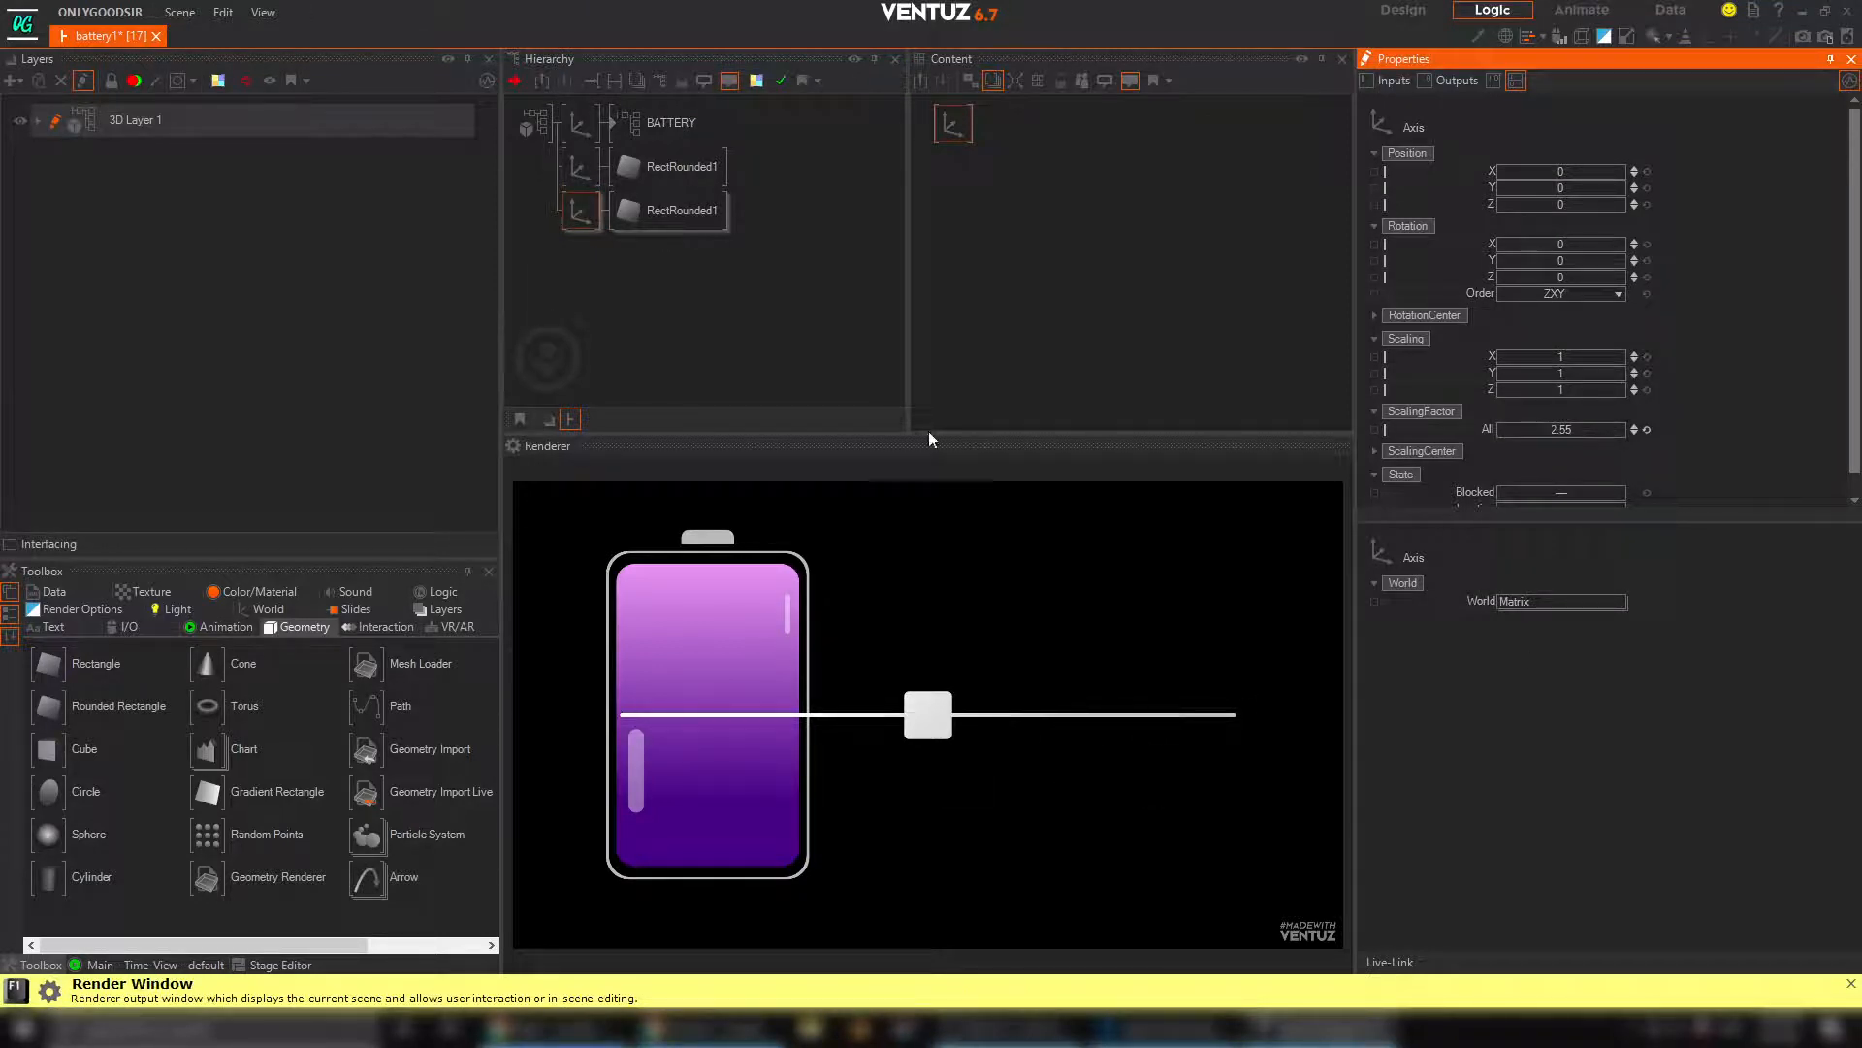
Insert a Touch Translation node before the square handle's axis and rename that axis SLIDER
{"action": "left_click", "coordinate": [377, 629]}
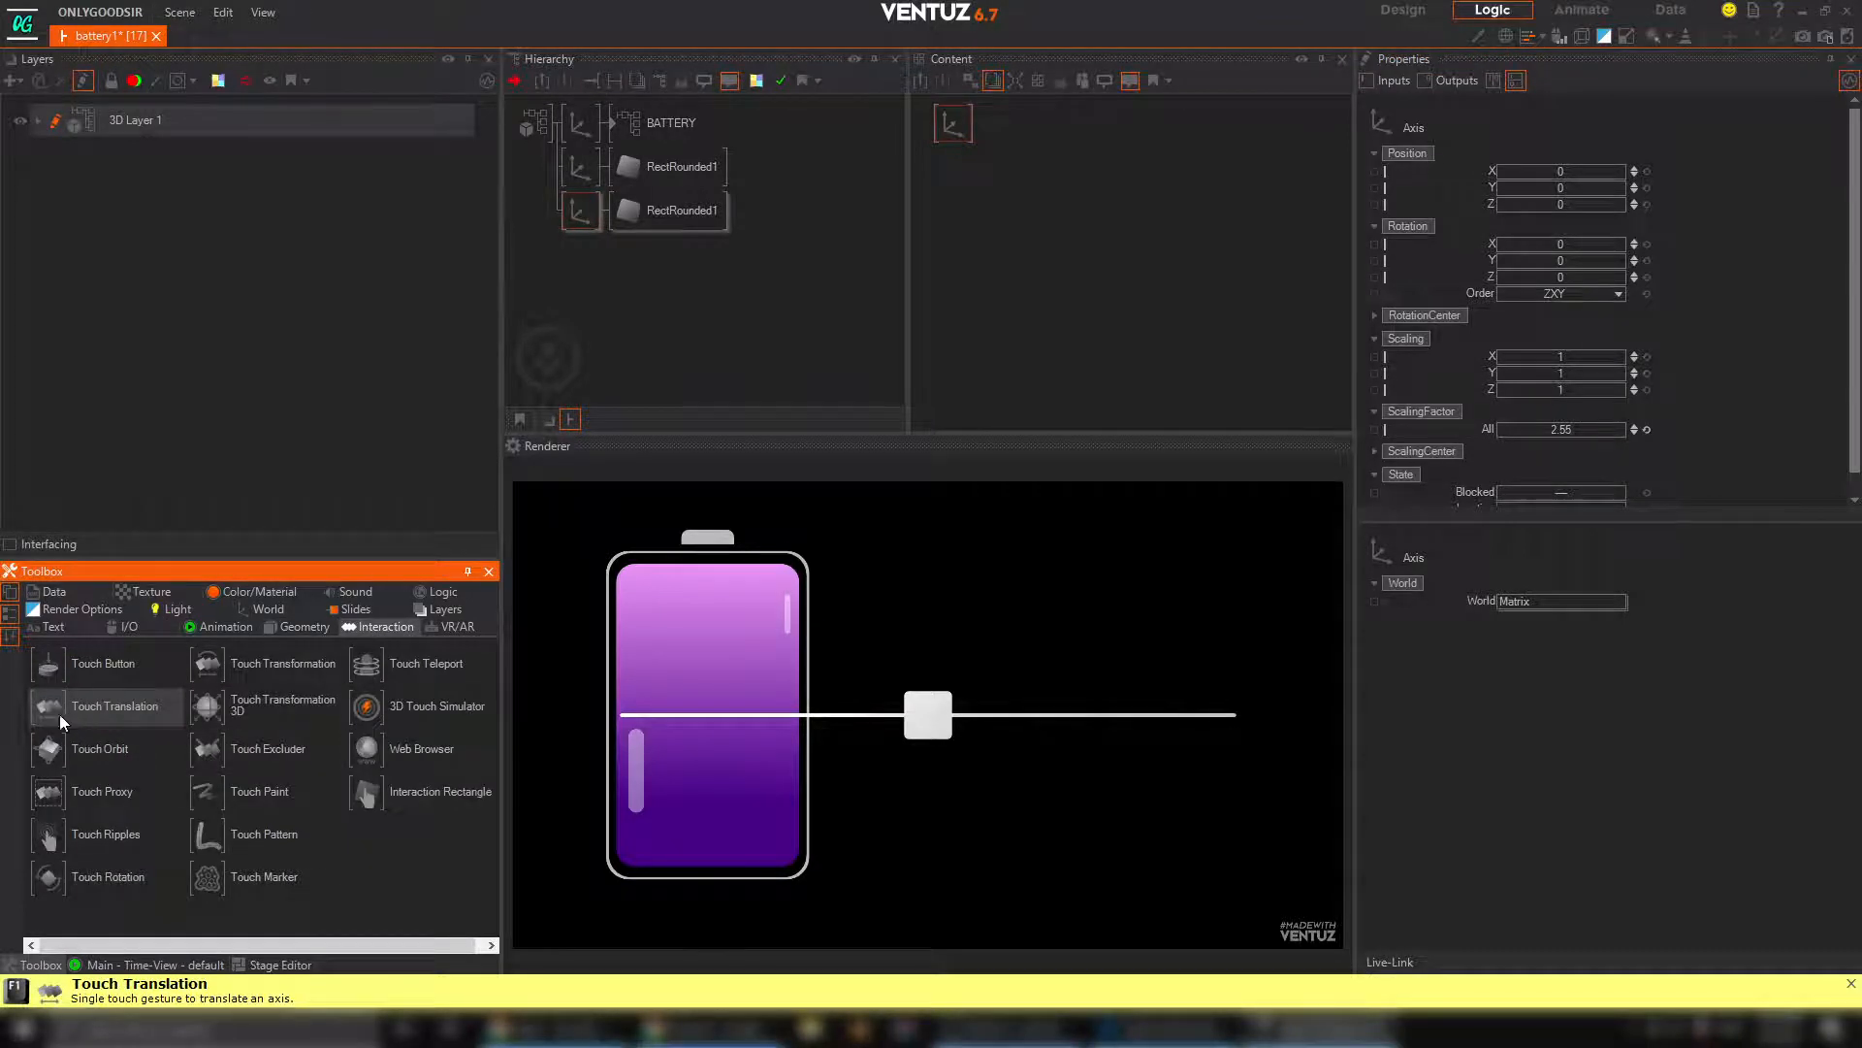
{"action": "left_click_drag", "start_coordinate": [60, 713], "coordinate": [580, 210]}
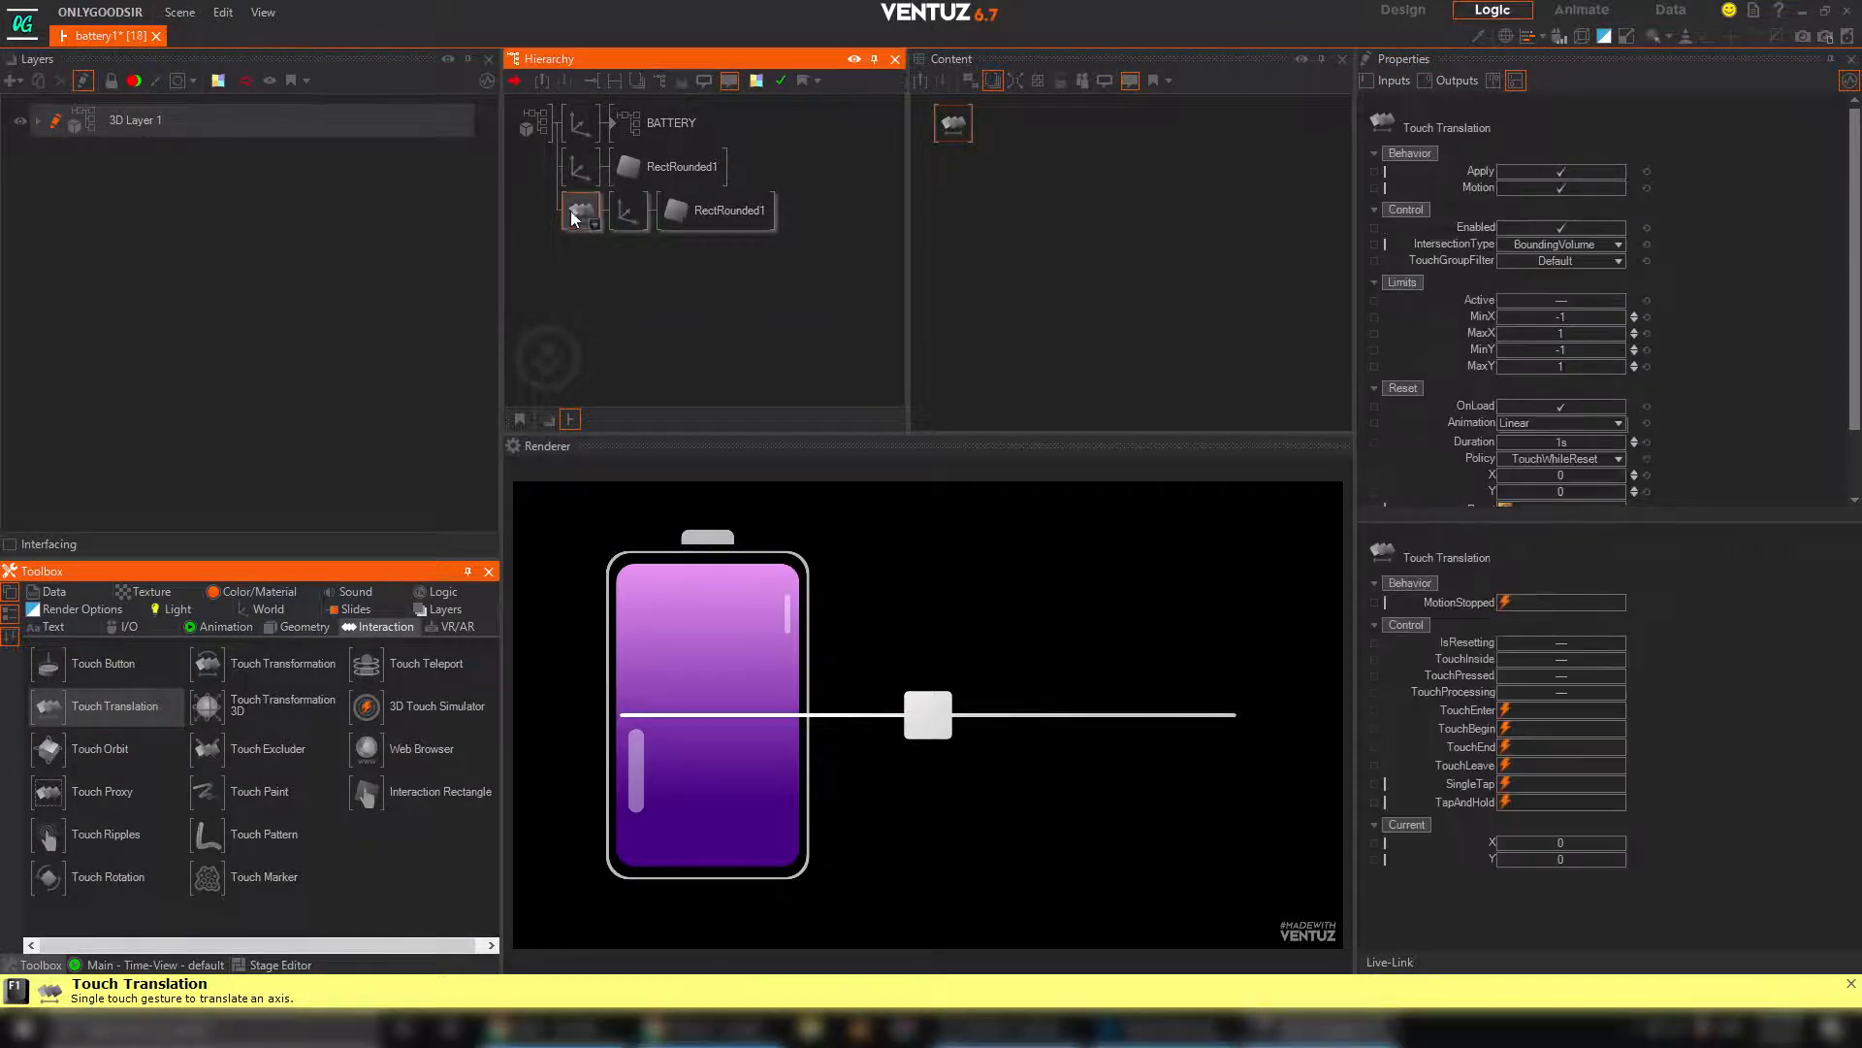
{"action": "left_click", "coordinate": [632, 211]}
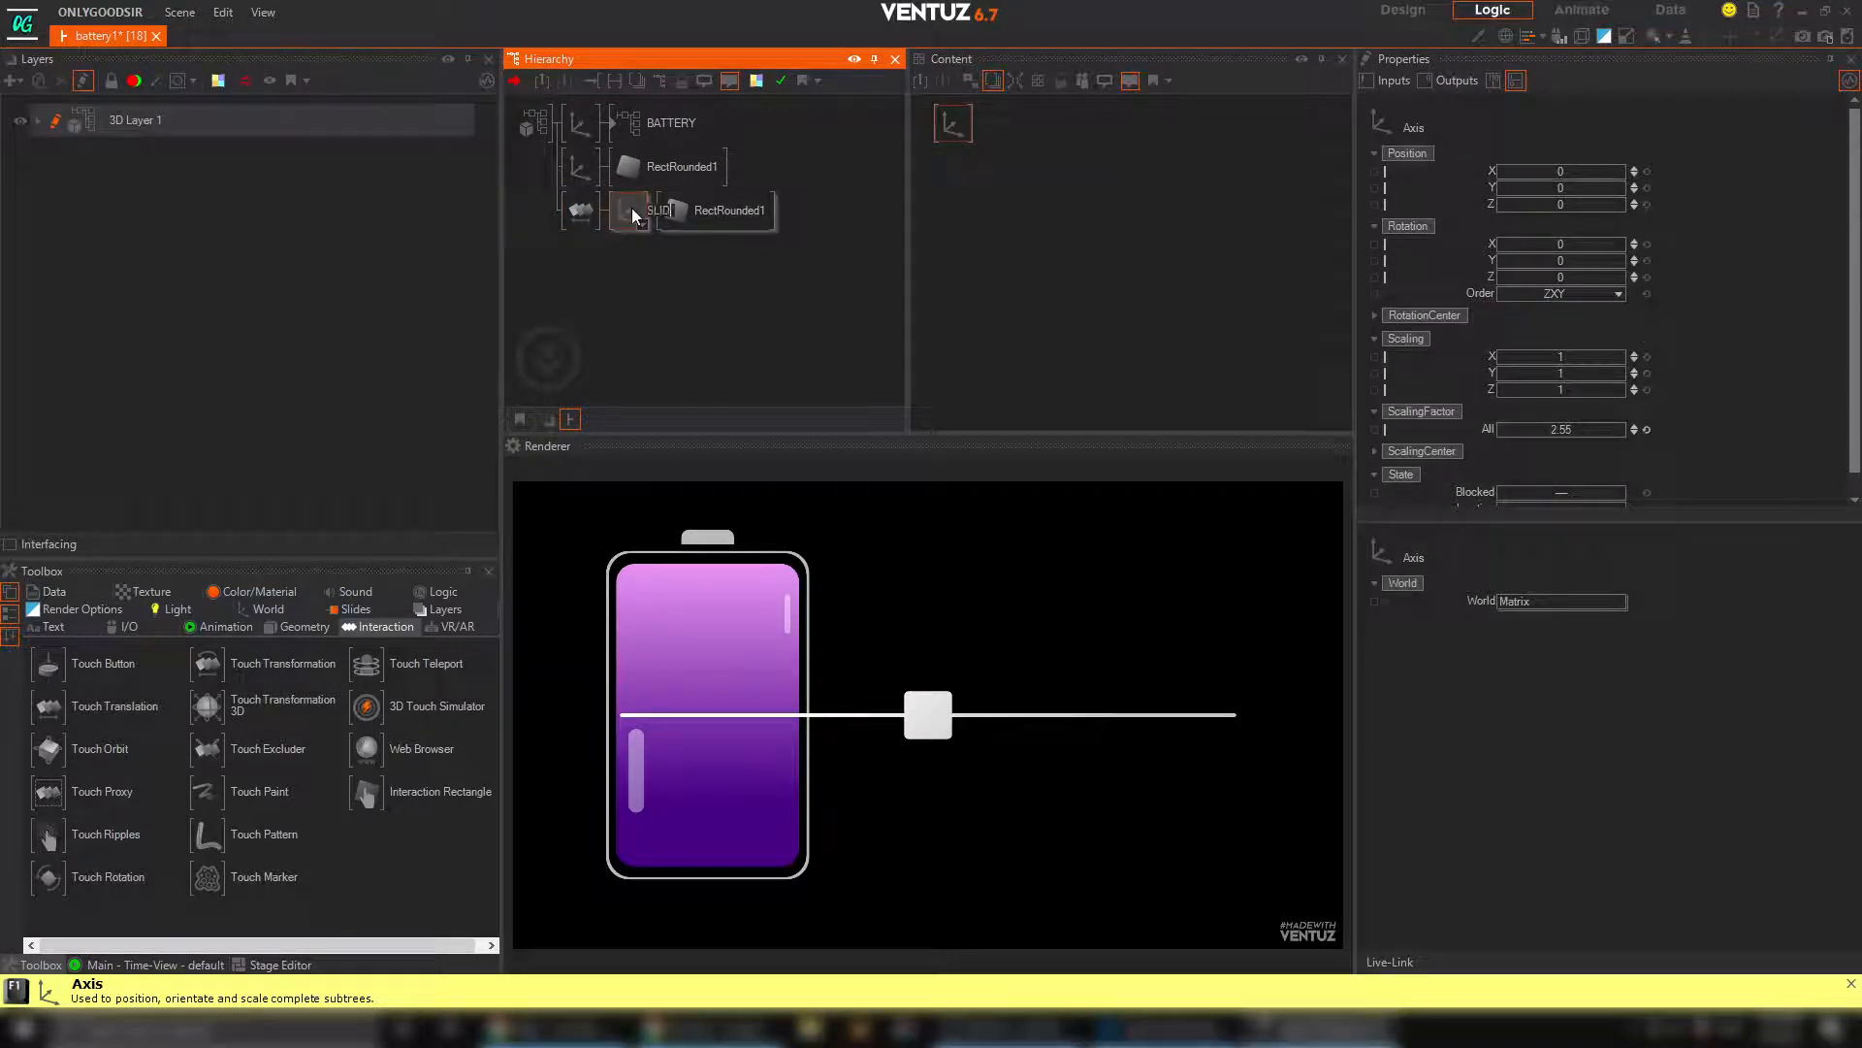
{"action": "key", "text": "Return"}
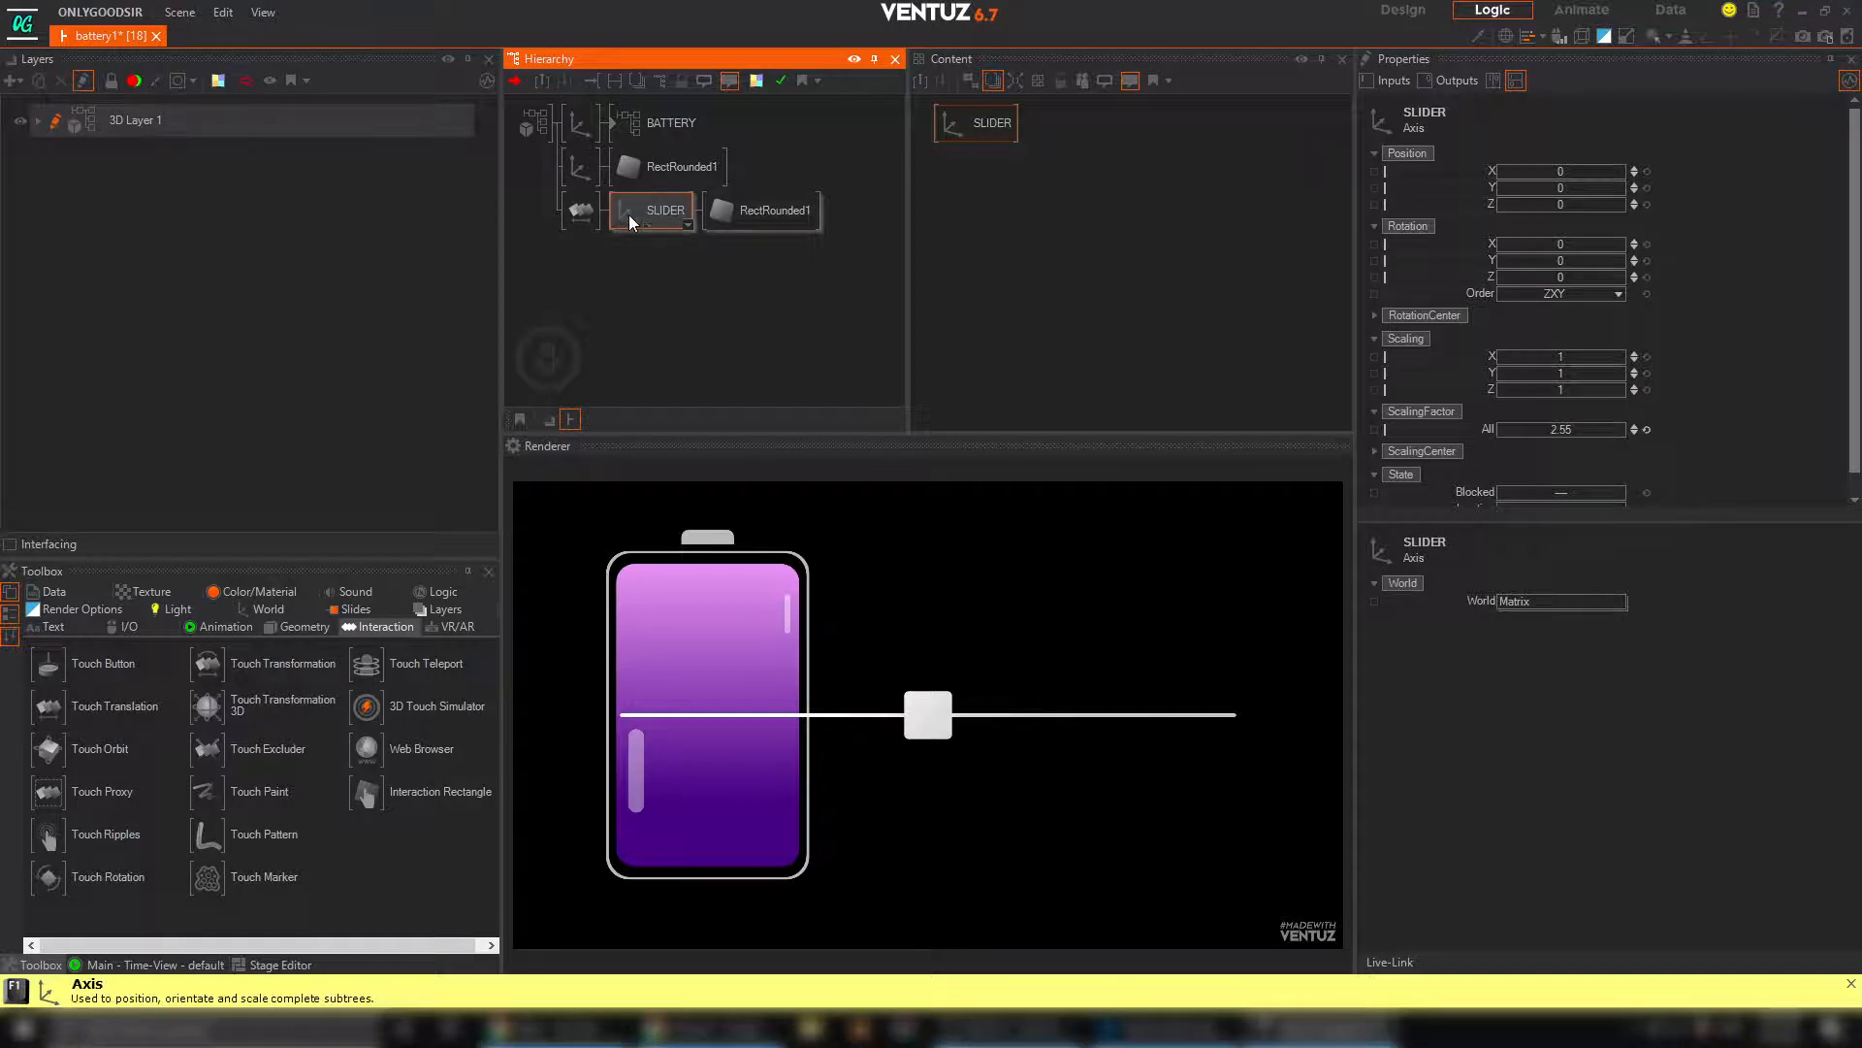
Test moving the square handle around in the rendered scene, and examine the Touch Translation's limit and reset properties
{"action": "left_click", "coordinate": [582, 171]}
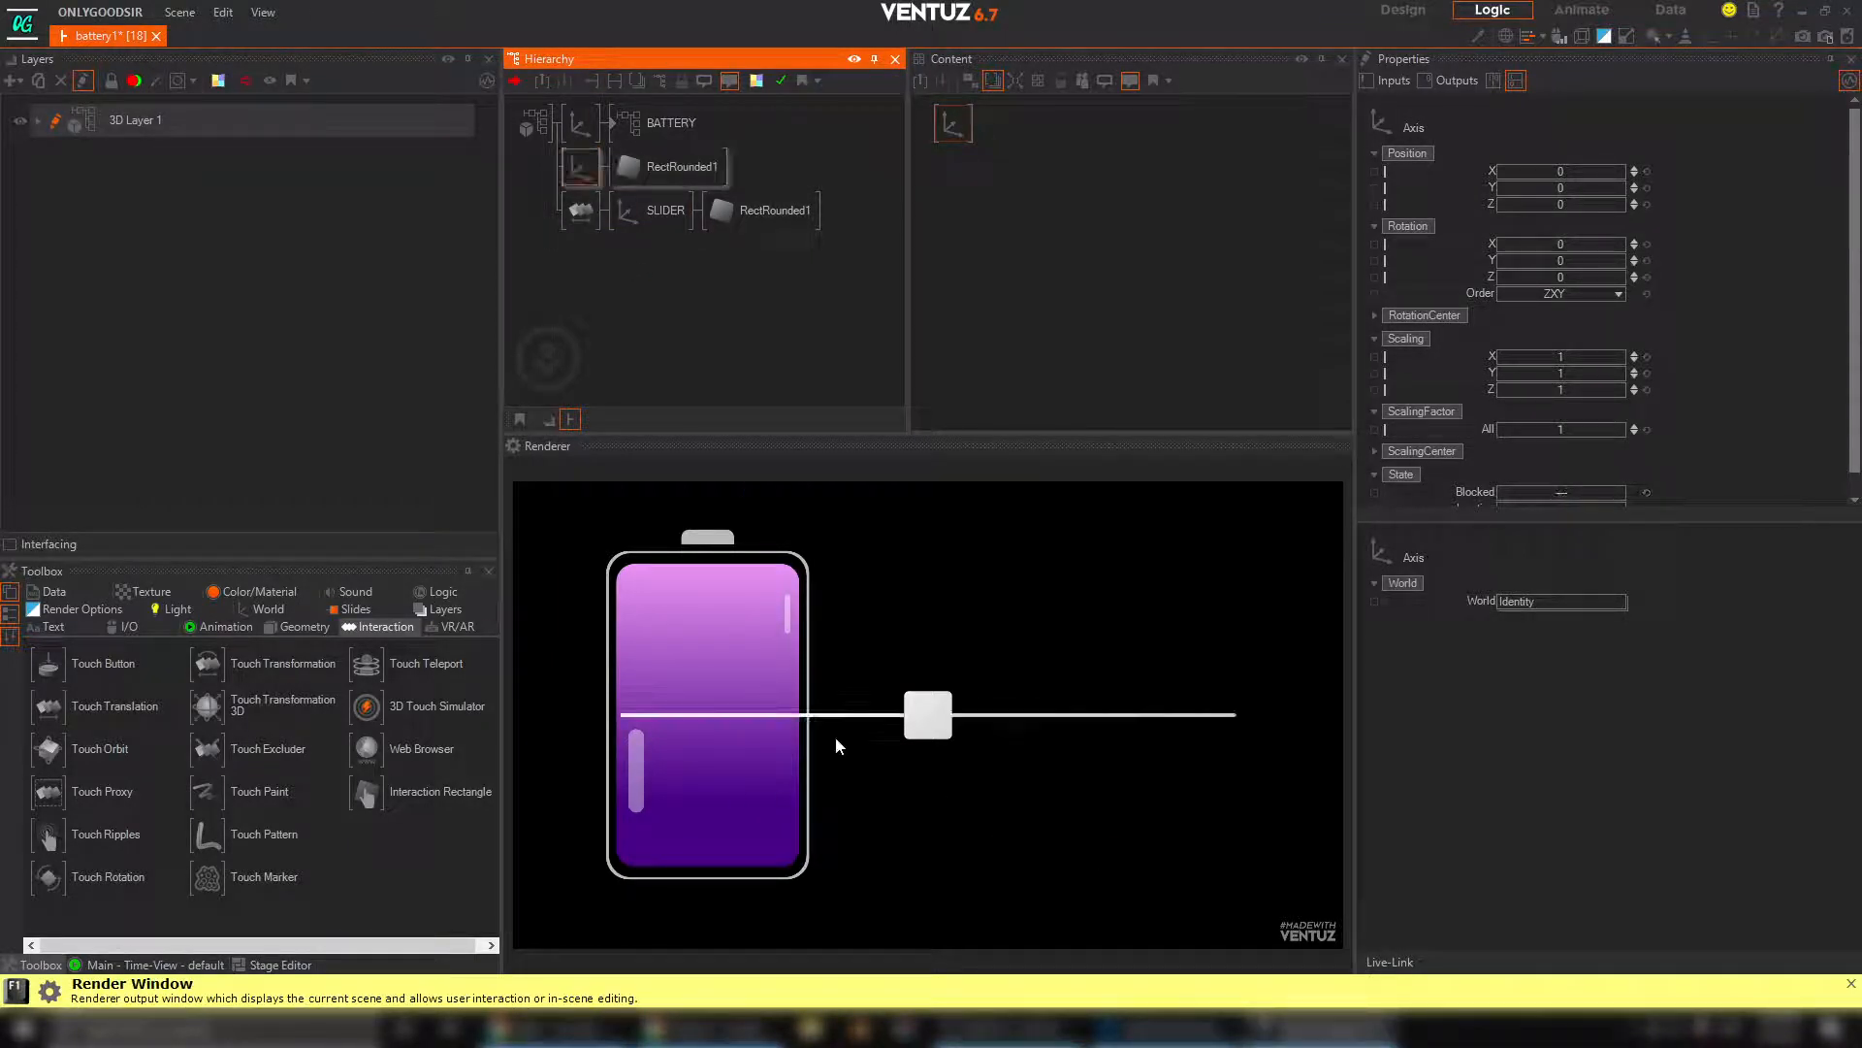
{"action": "left_click_drag", "start_coordinate": [924, 720], "coordinate": [945, 690]}
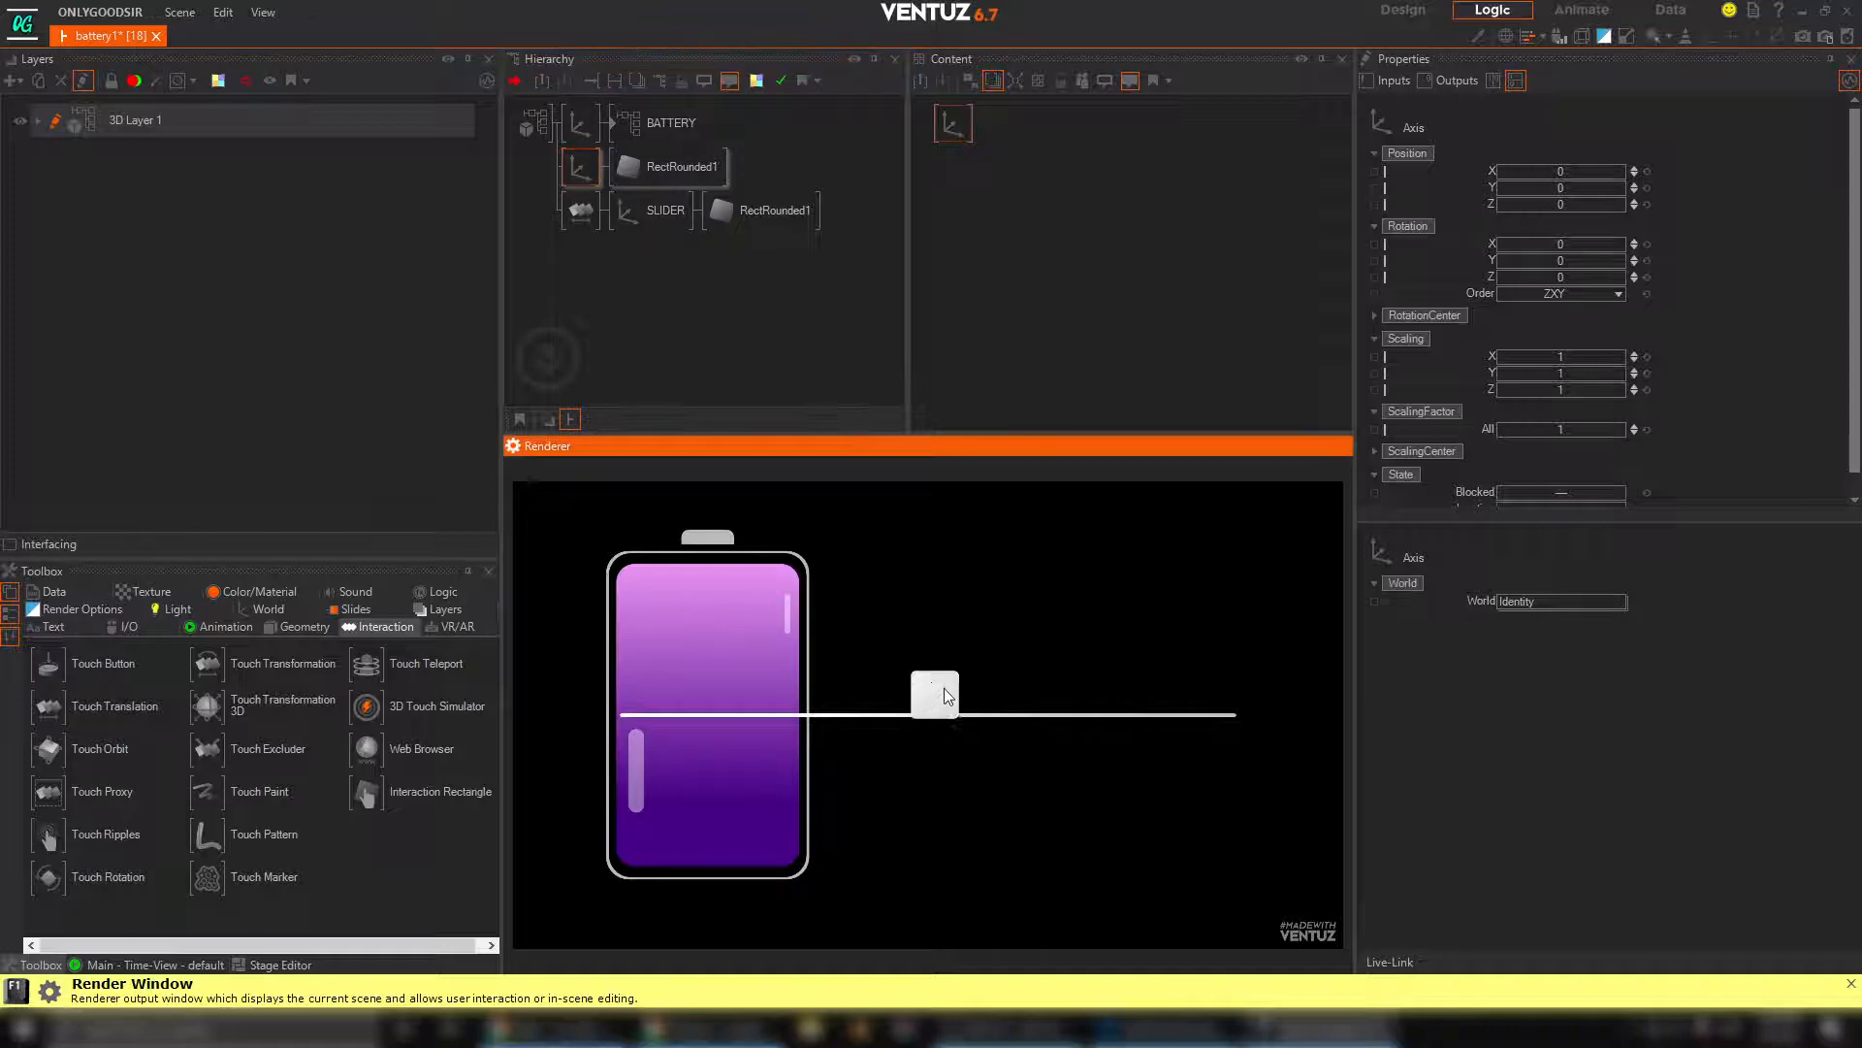
{"action": "left_click", "coordinate": [581, 210]}
{"action": "left_click_drag", "start_coordinate": [920, 713], "coordinate": [956, 633]}
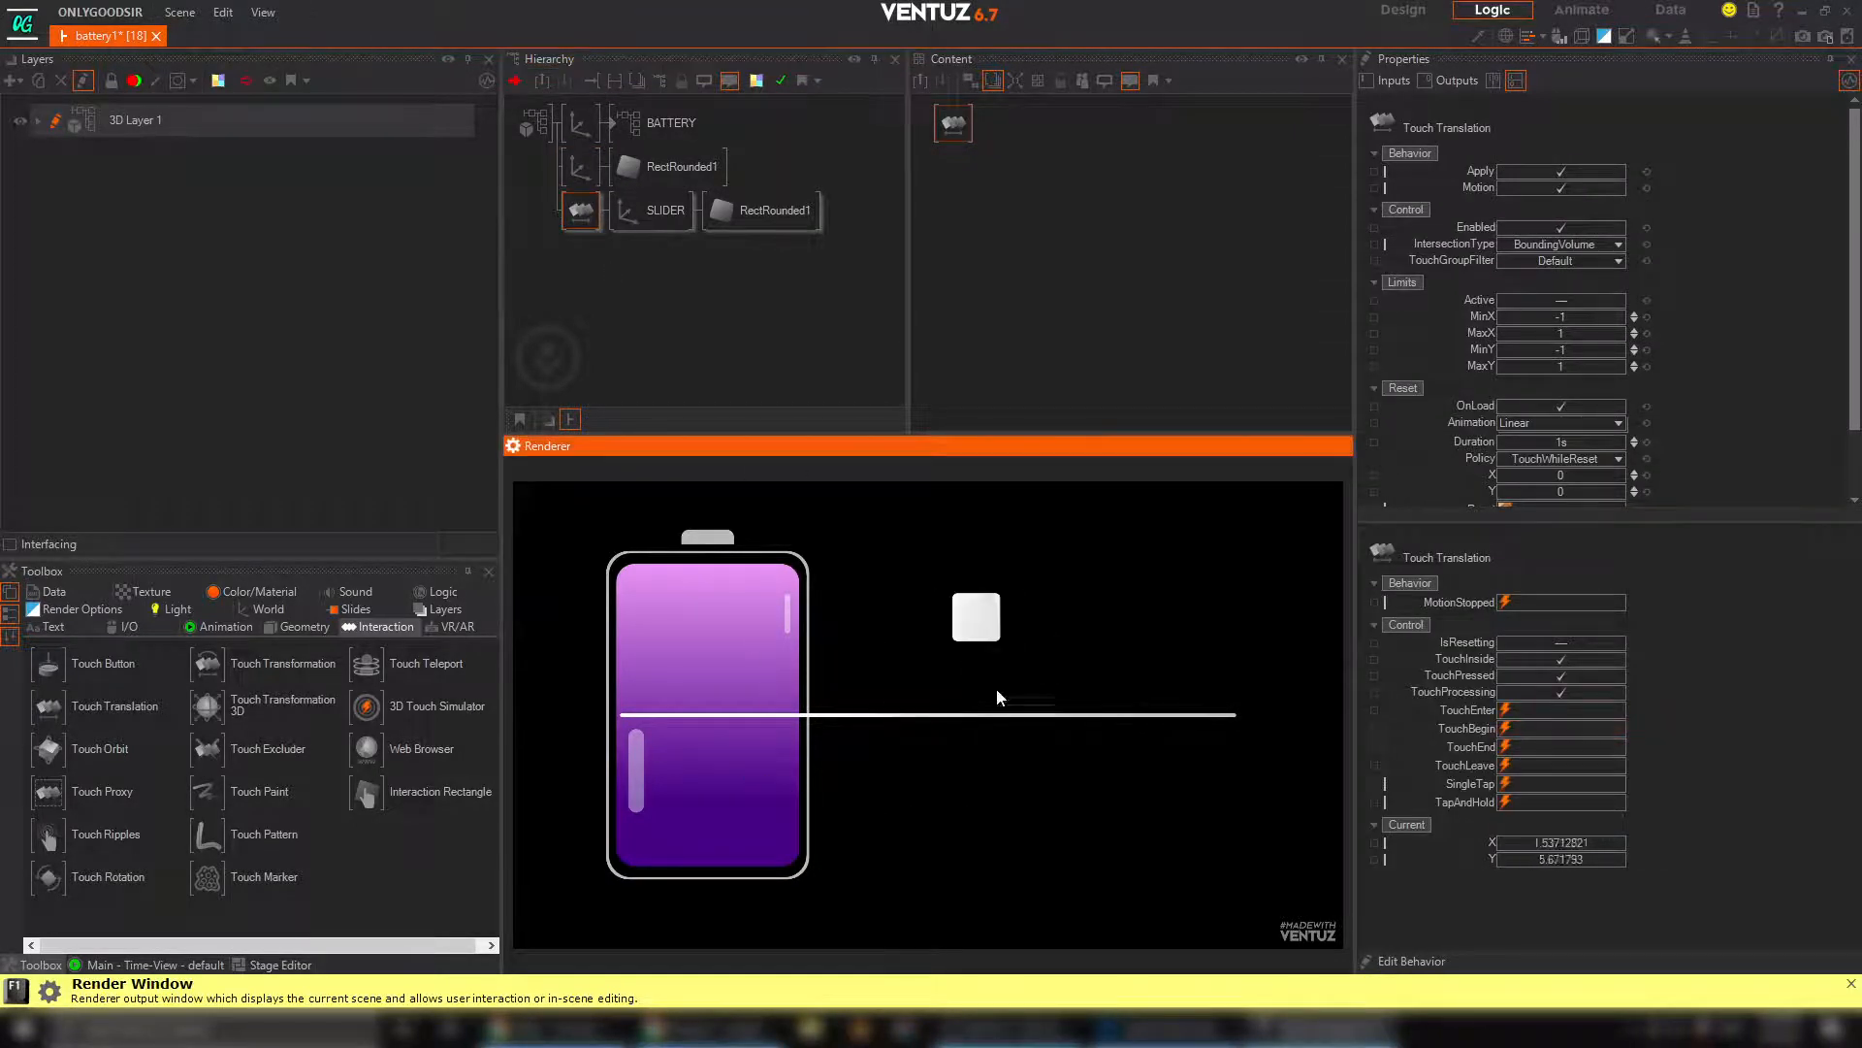
{"action": "left_click_drag", "start_coordinate": [997, 697], "coordinate": [1226, 678]}
{"action": "scroll", "coordinate": [1697, 213], "scroll_direction": "down", "scroll_amount": 2}
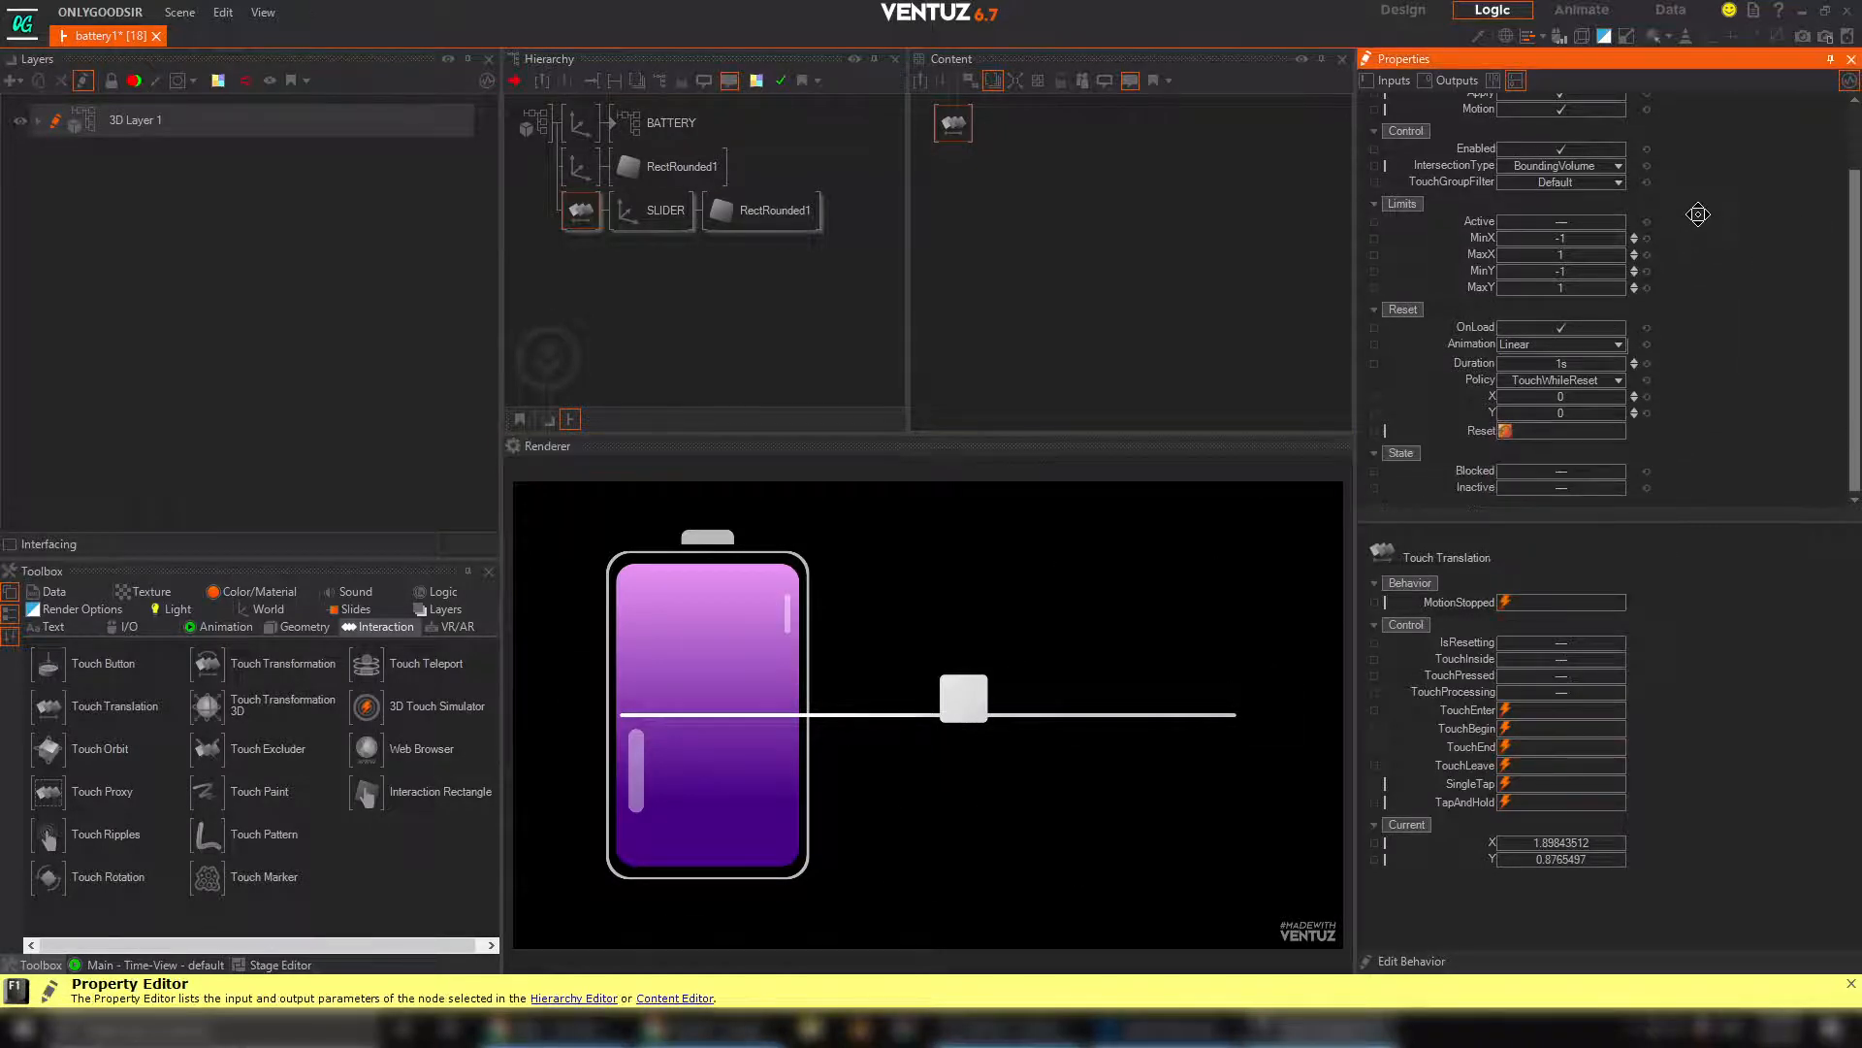
Activate the Touch Translation's limits and set MinY and MaxY to 0 so the handle moves only horizontally
{"action": "left_click", "coordinate": [1585, 221]}
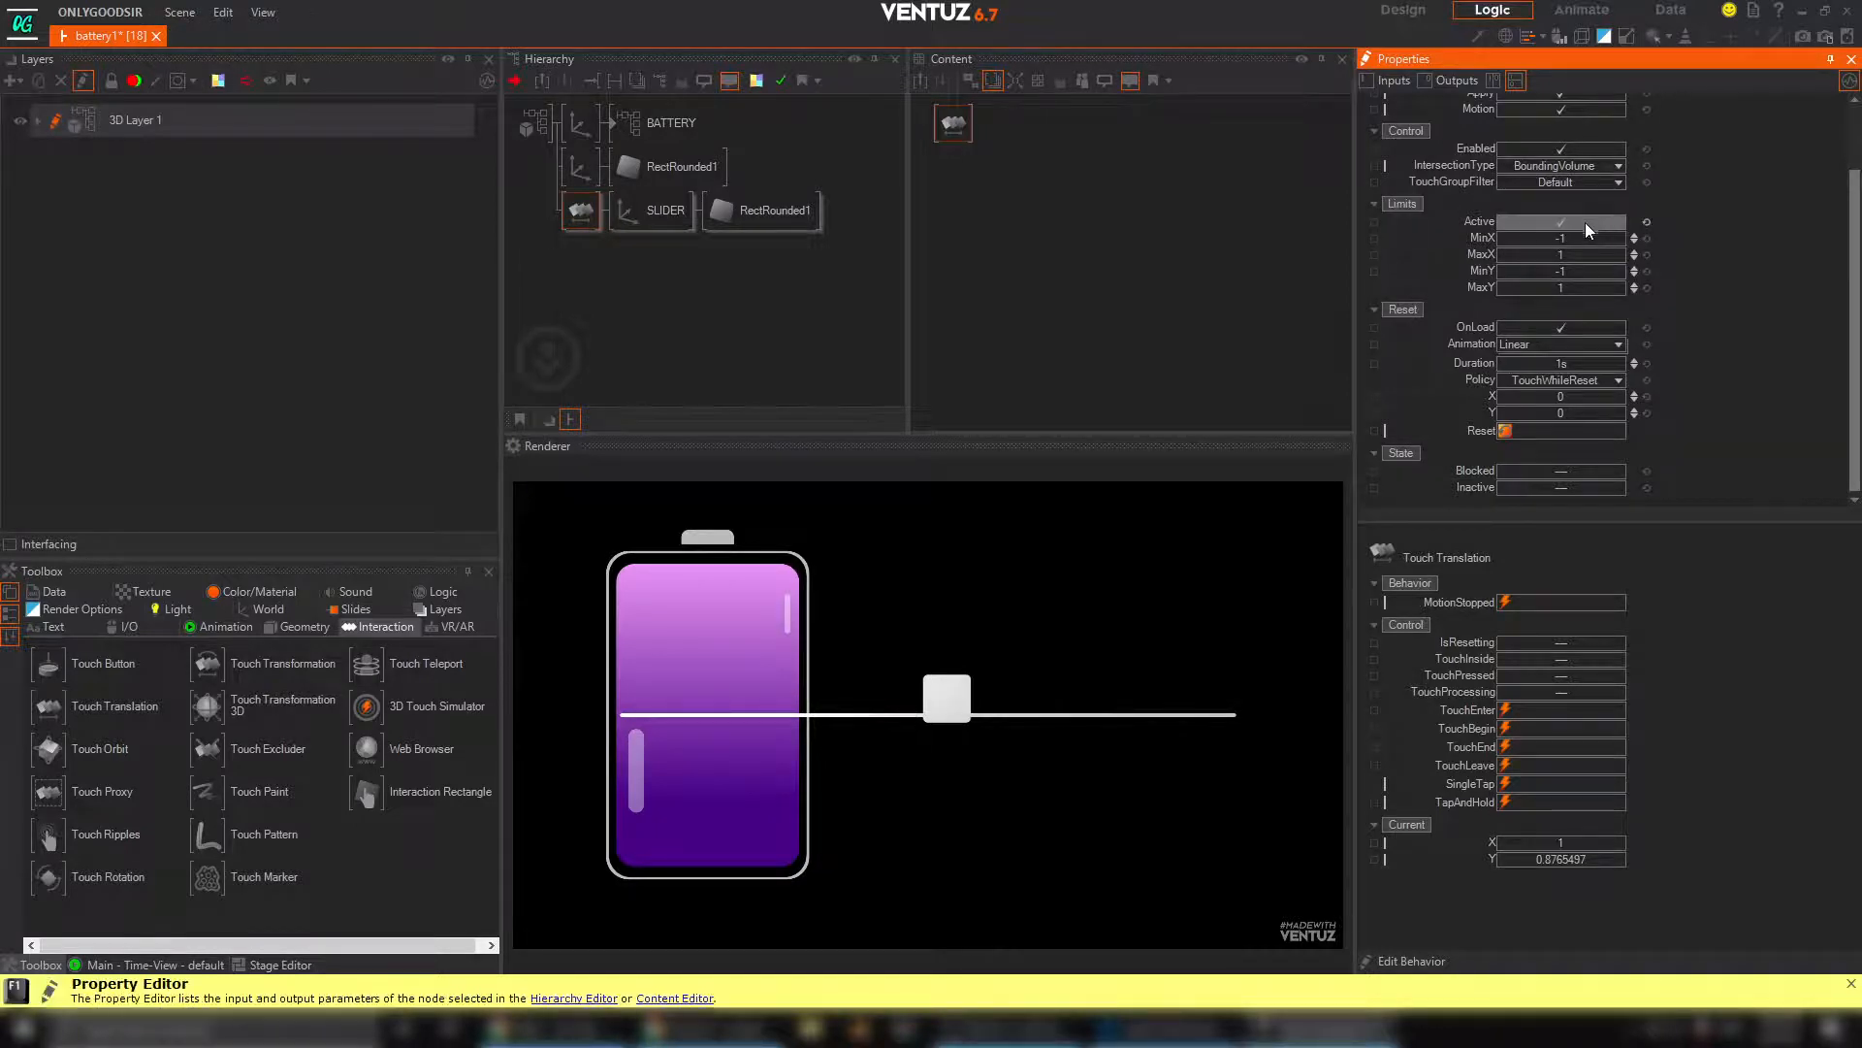
{"action": "left_click_drag", "start_coordinate": [947, 680], "coordinate": [952, 791]}
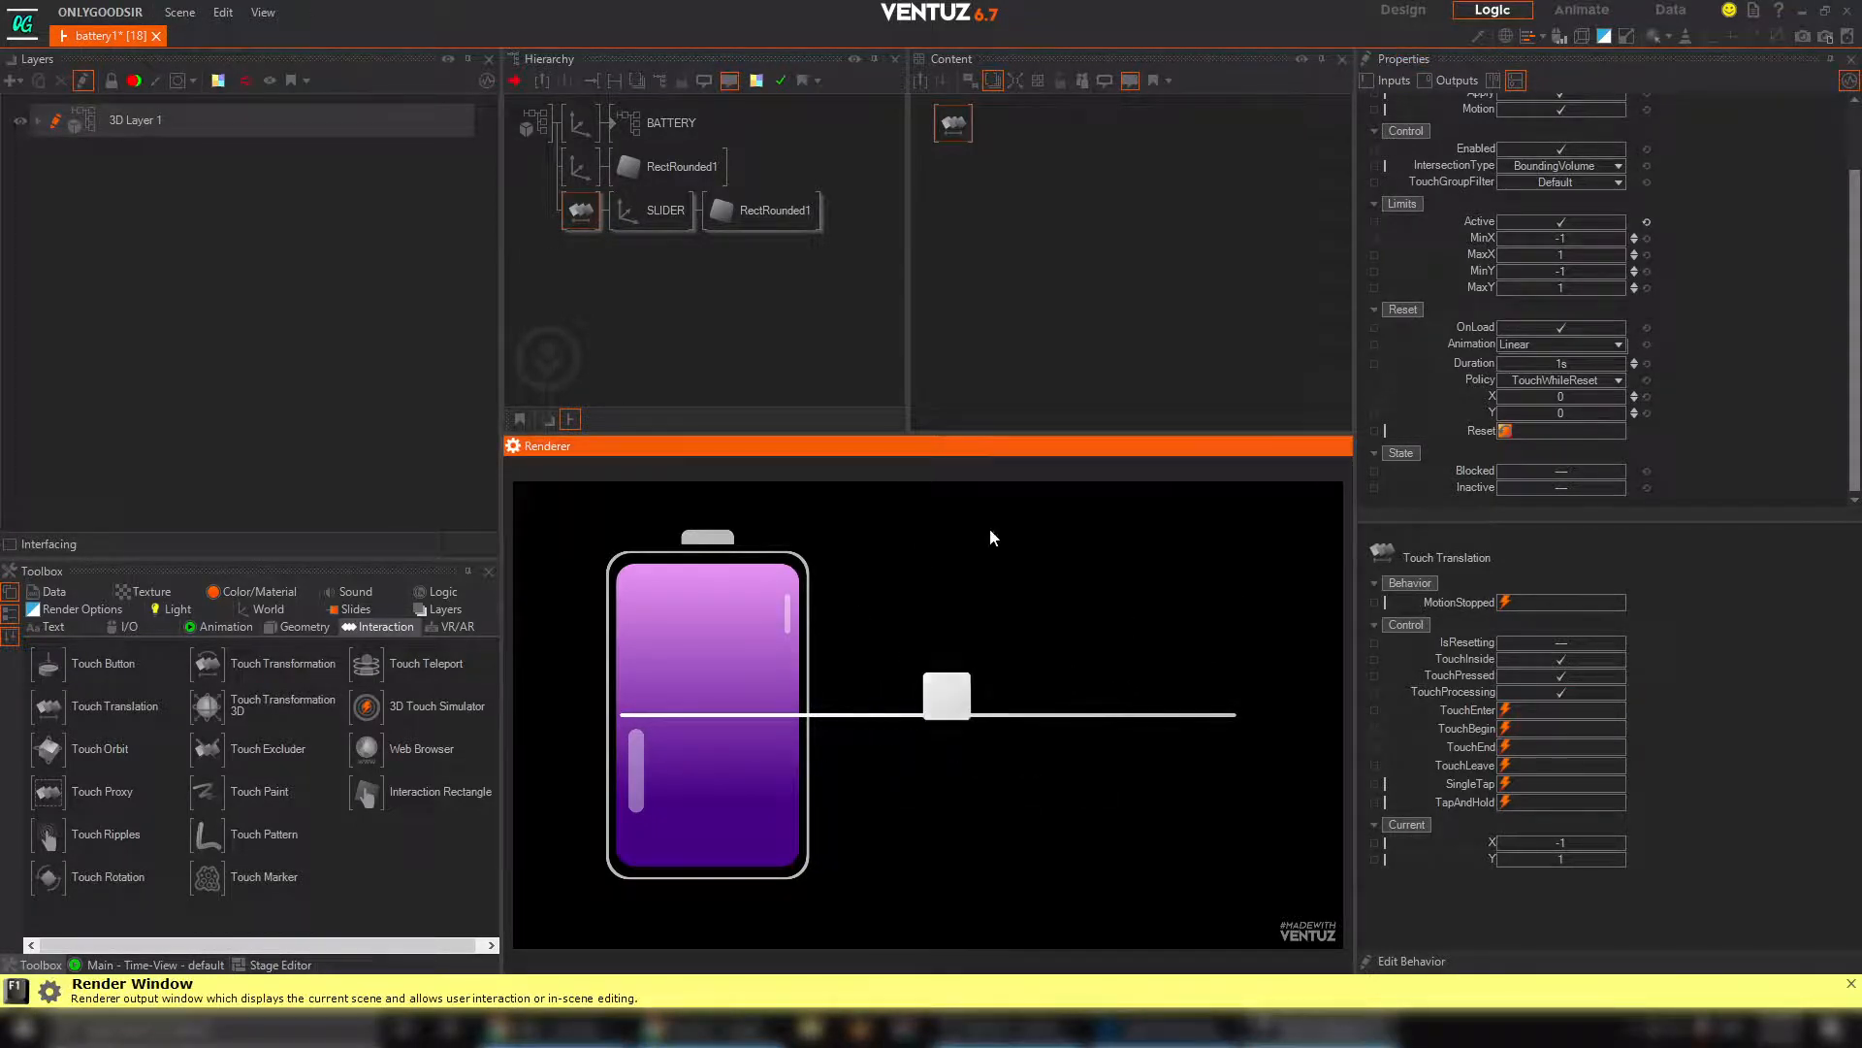
{"action": "left_click_drag", "start_coordinate": [866, 711], "coordinate": [880, 676]}
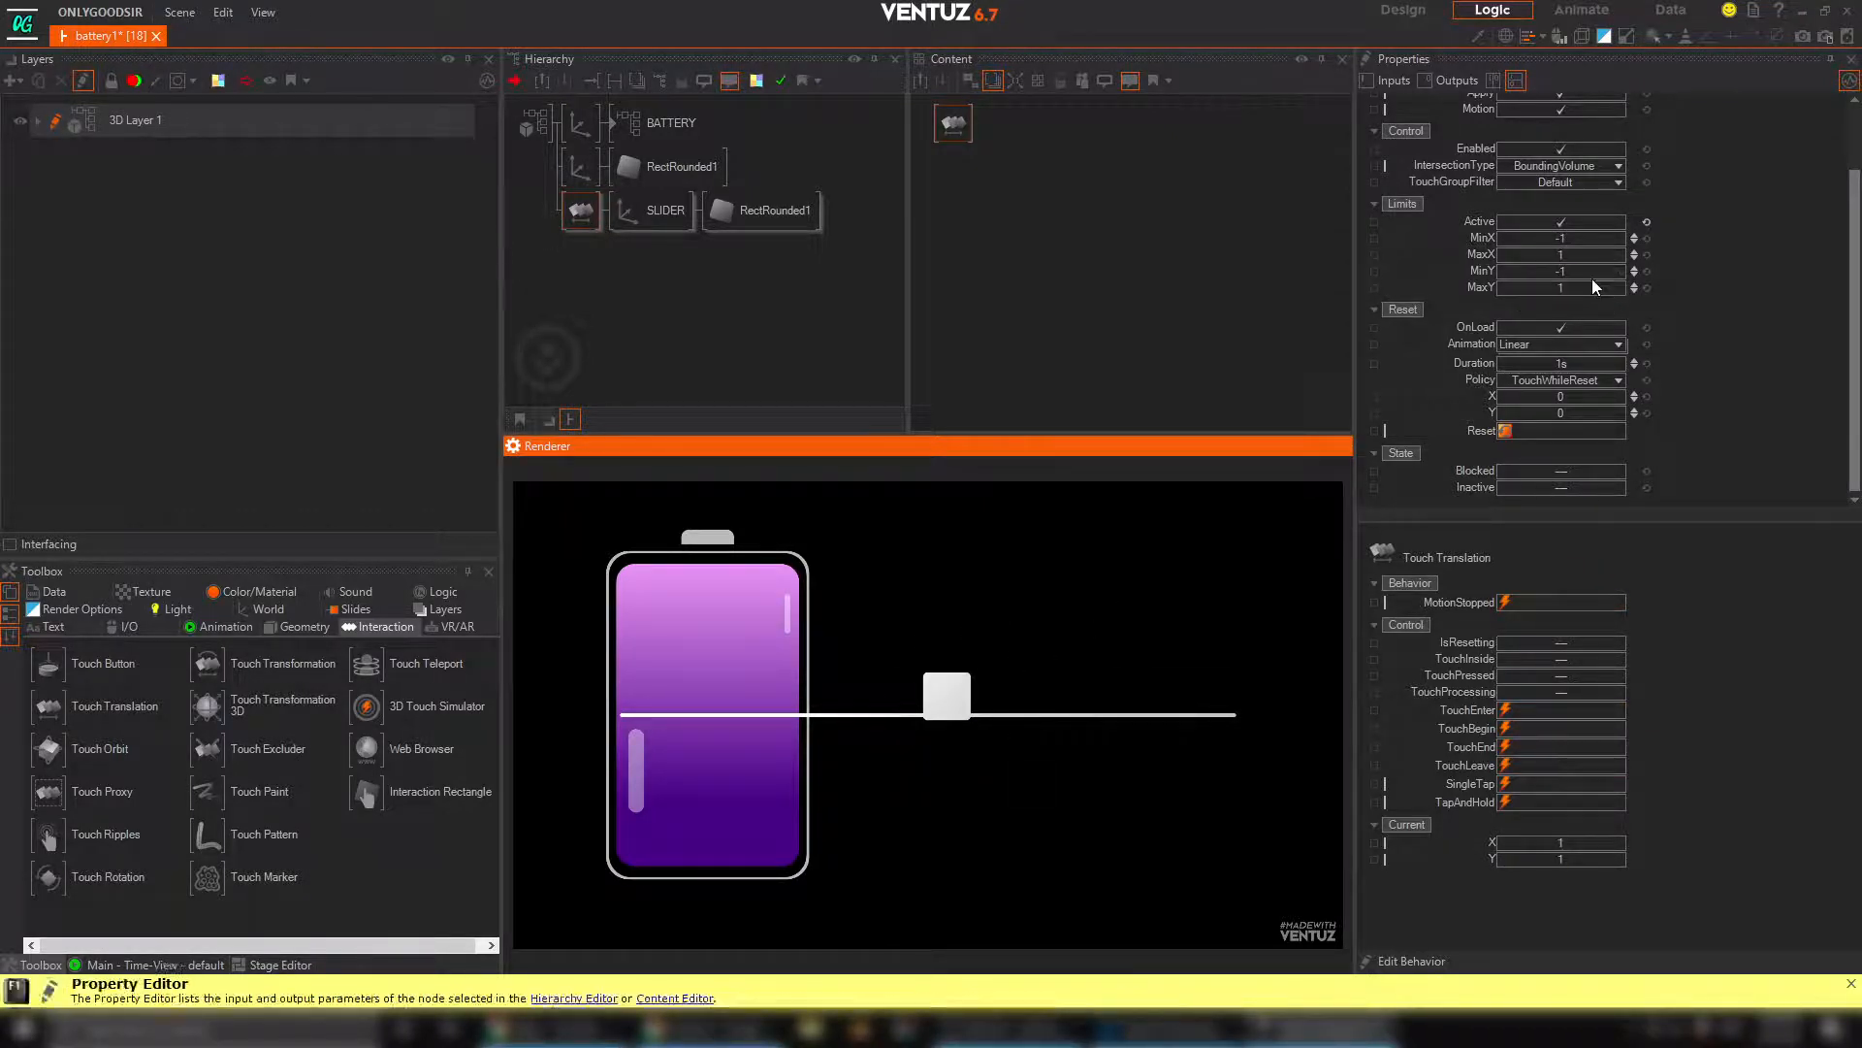
{"action": "double_click", "coordinate": [1507, 274]}
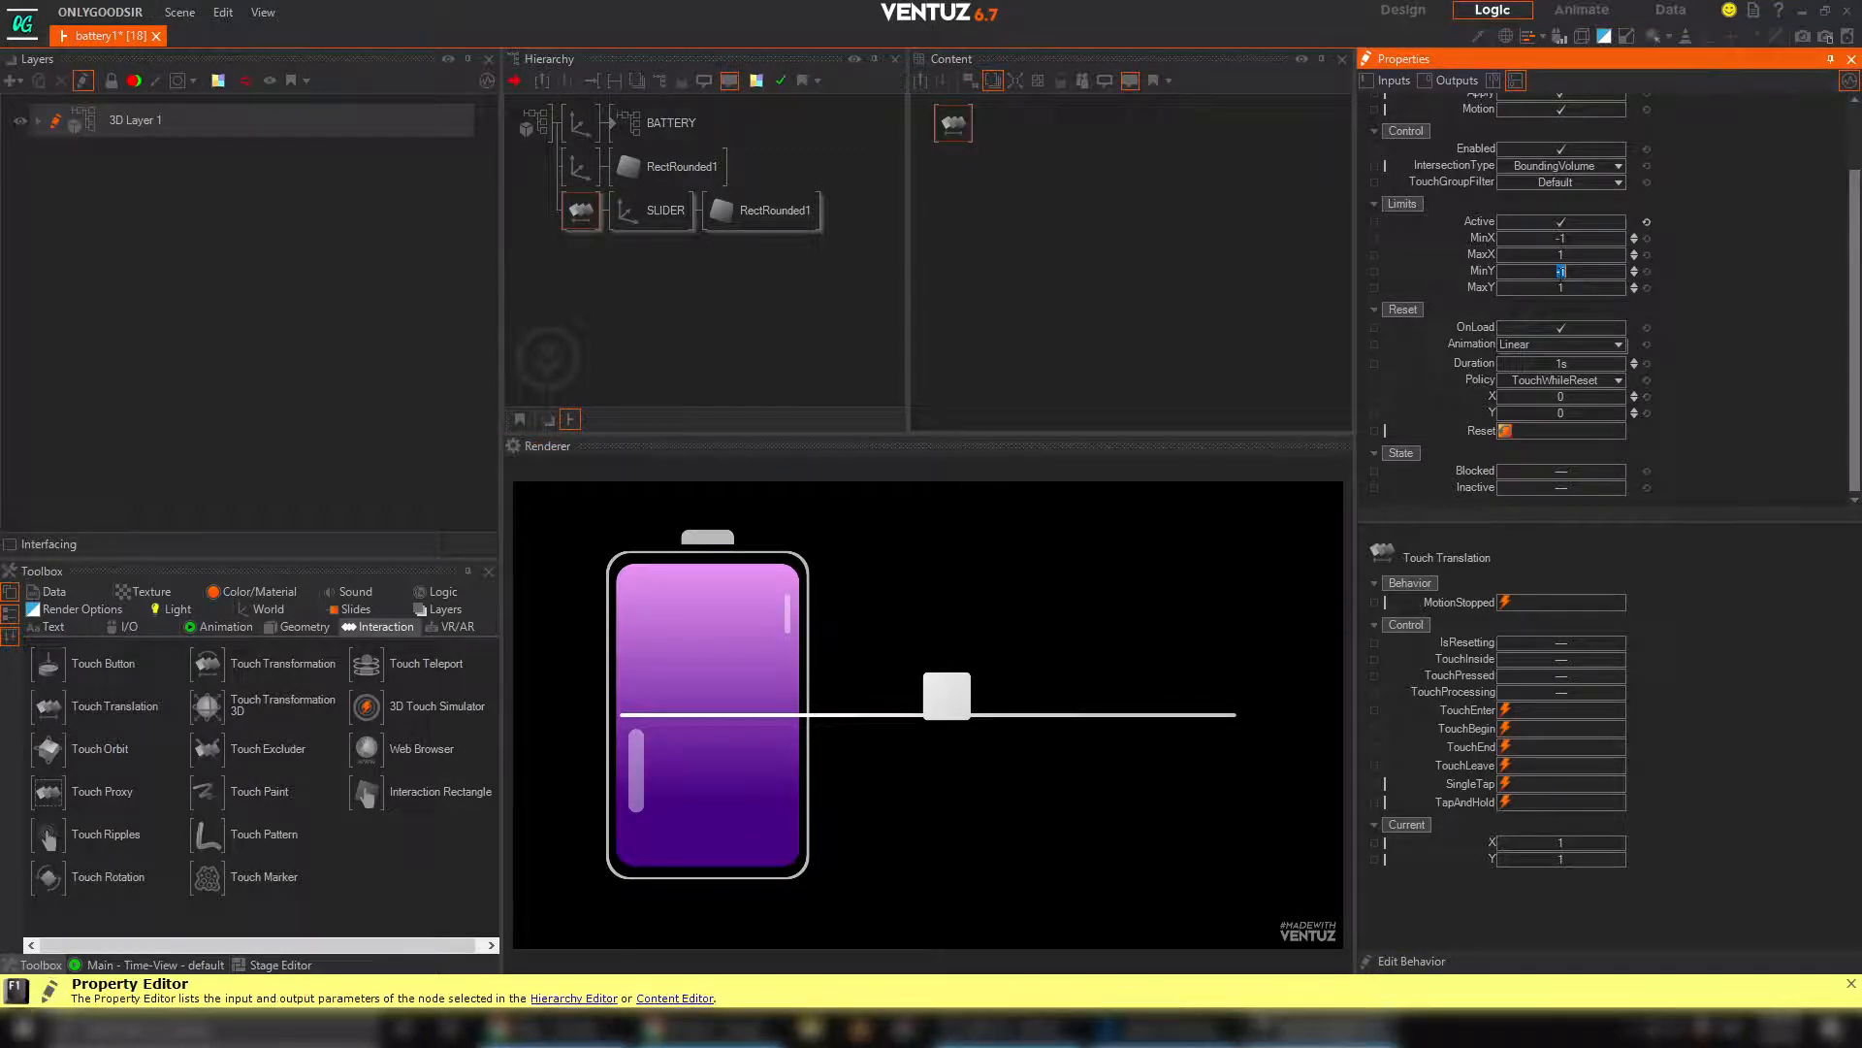
{"action": "key", "text": "Tab"}
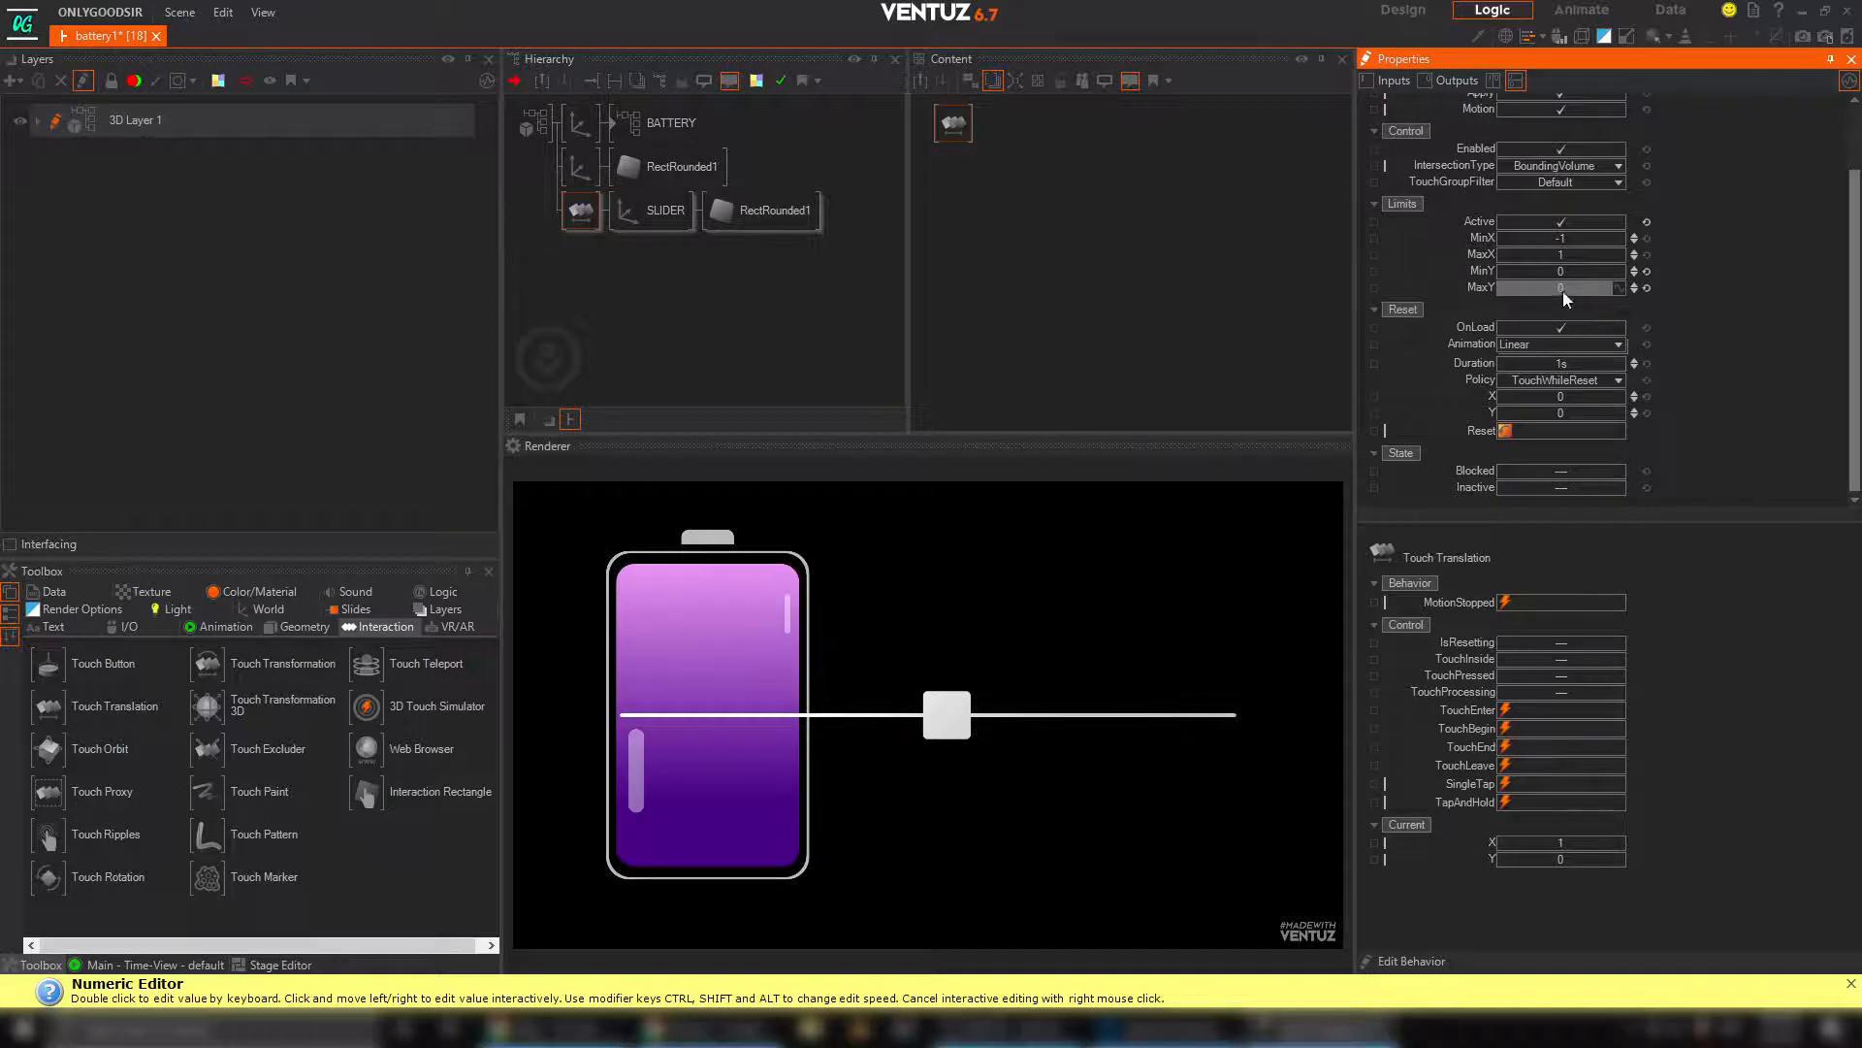
Set the MinX limit to -15.5, testing the handle against the left end of the bar
{"action": "left_click_drag", "start_coordinate": [1575, 242], "coordinate": [1509, 240]}
{"action": "left_click_drag", "start_coordinate": [931, 728], "coordinate": [632, 720]}
{"action": "left_click", "coordinate": [1553, 240]}
{"action": "left_click_drag", "start_coordinate": [1554, 240], "coordinate": [1542, 240]}
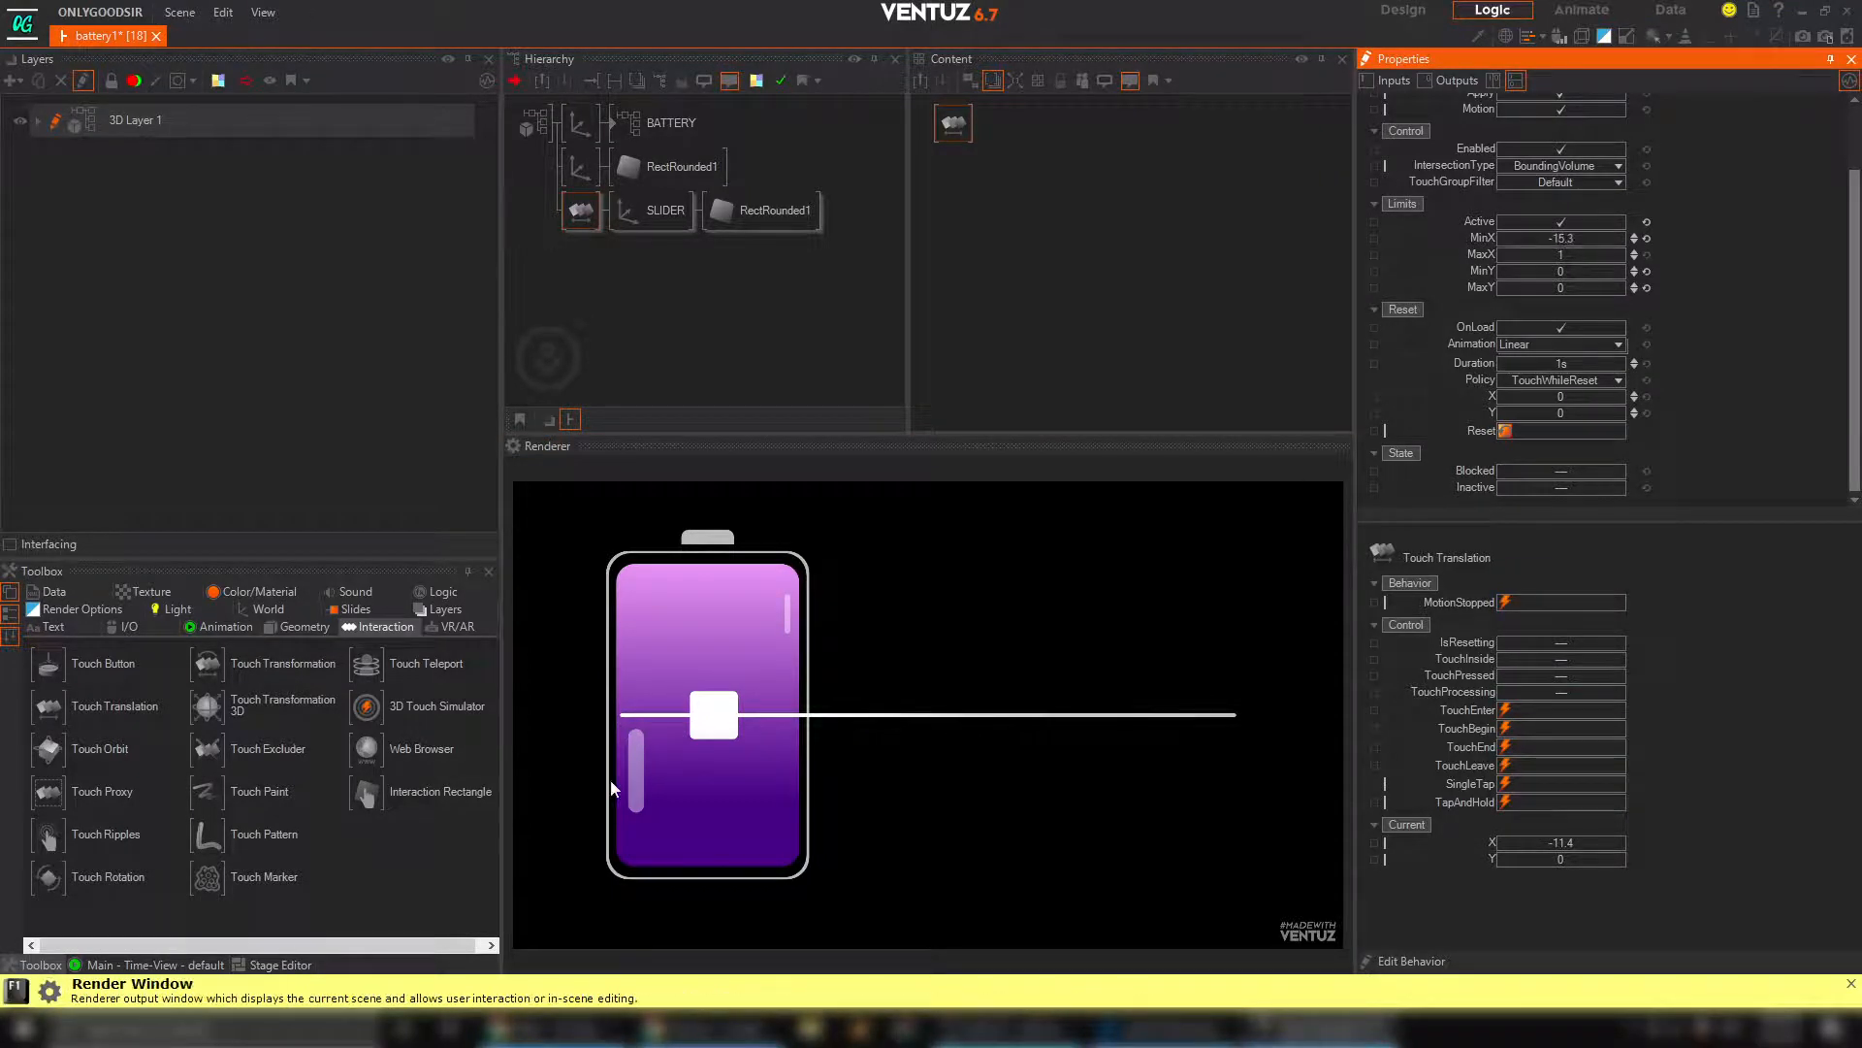
{"action": "left_click_drag", "start_coordinate": [709, 725], "coordinate": [611, 734]}
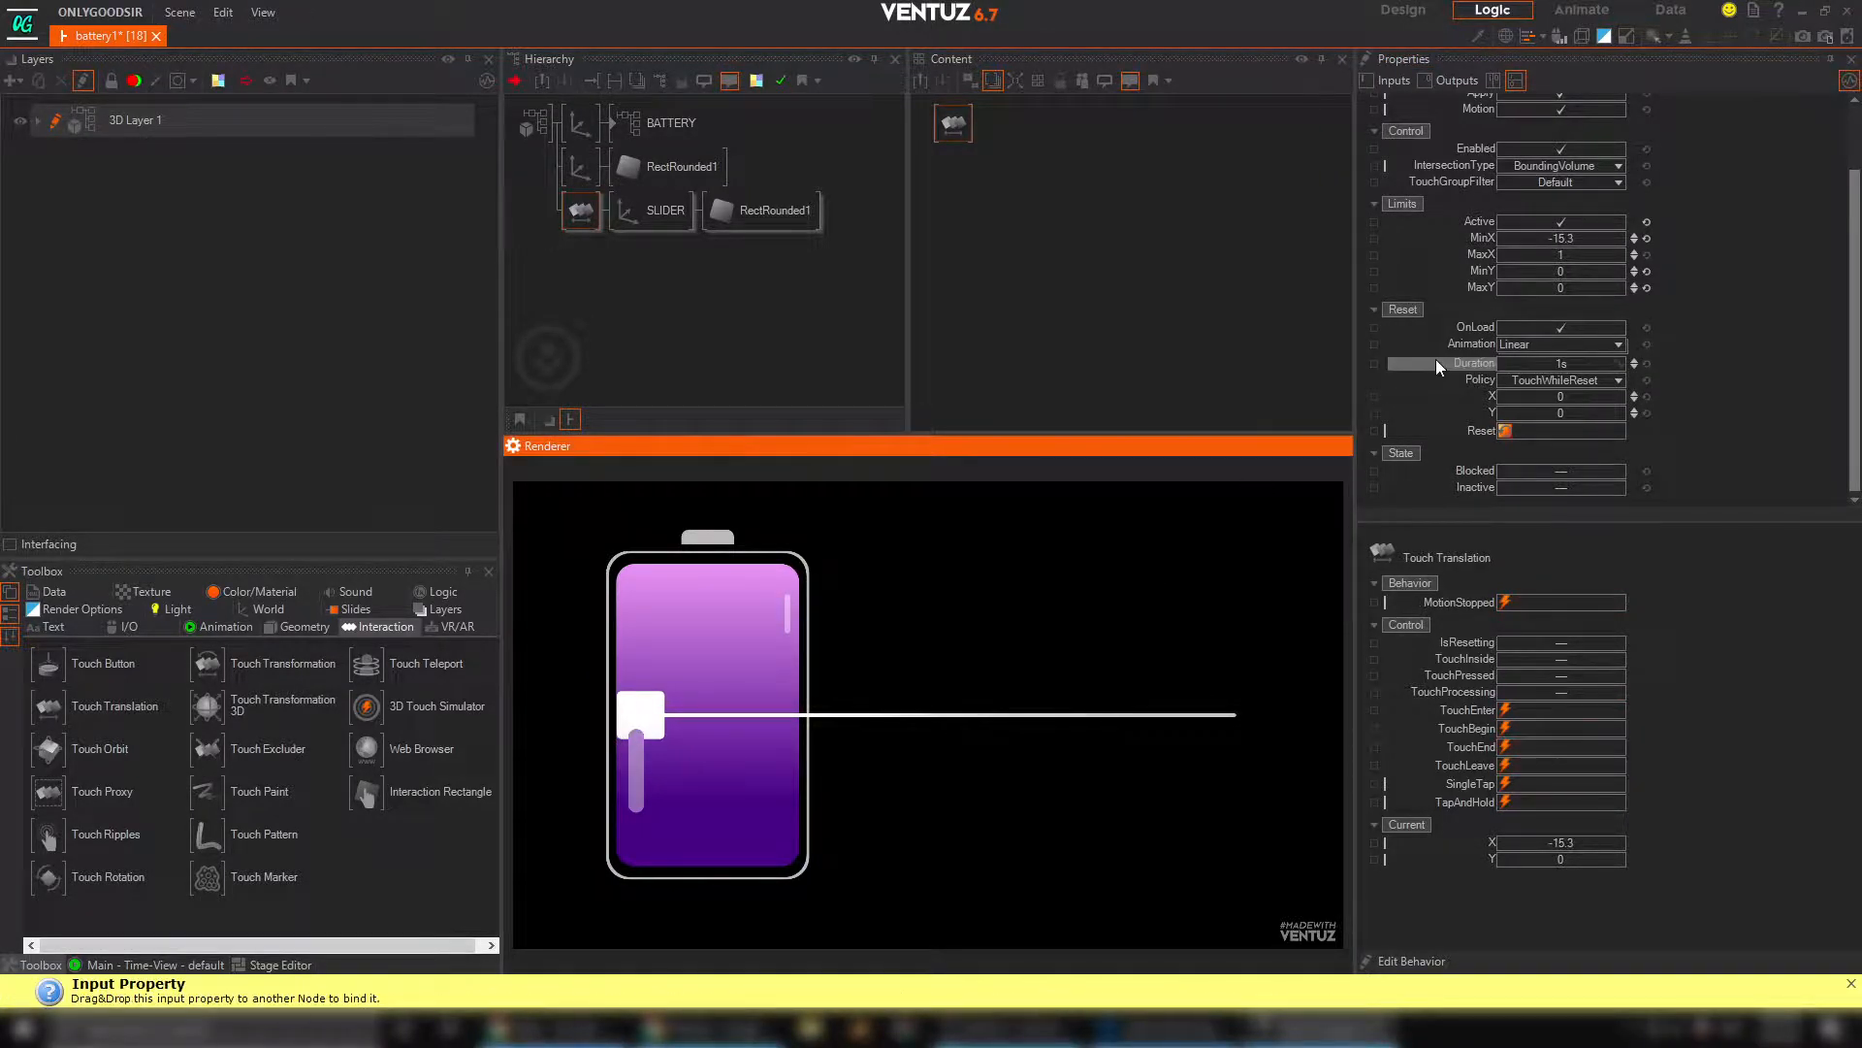
{"action": "double_click", "coordinate": [1570, 238]}
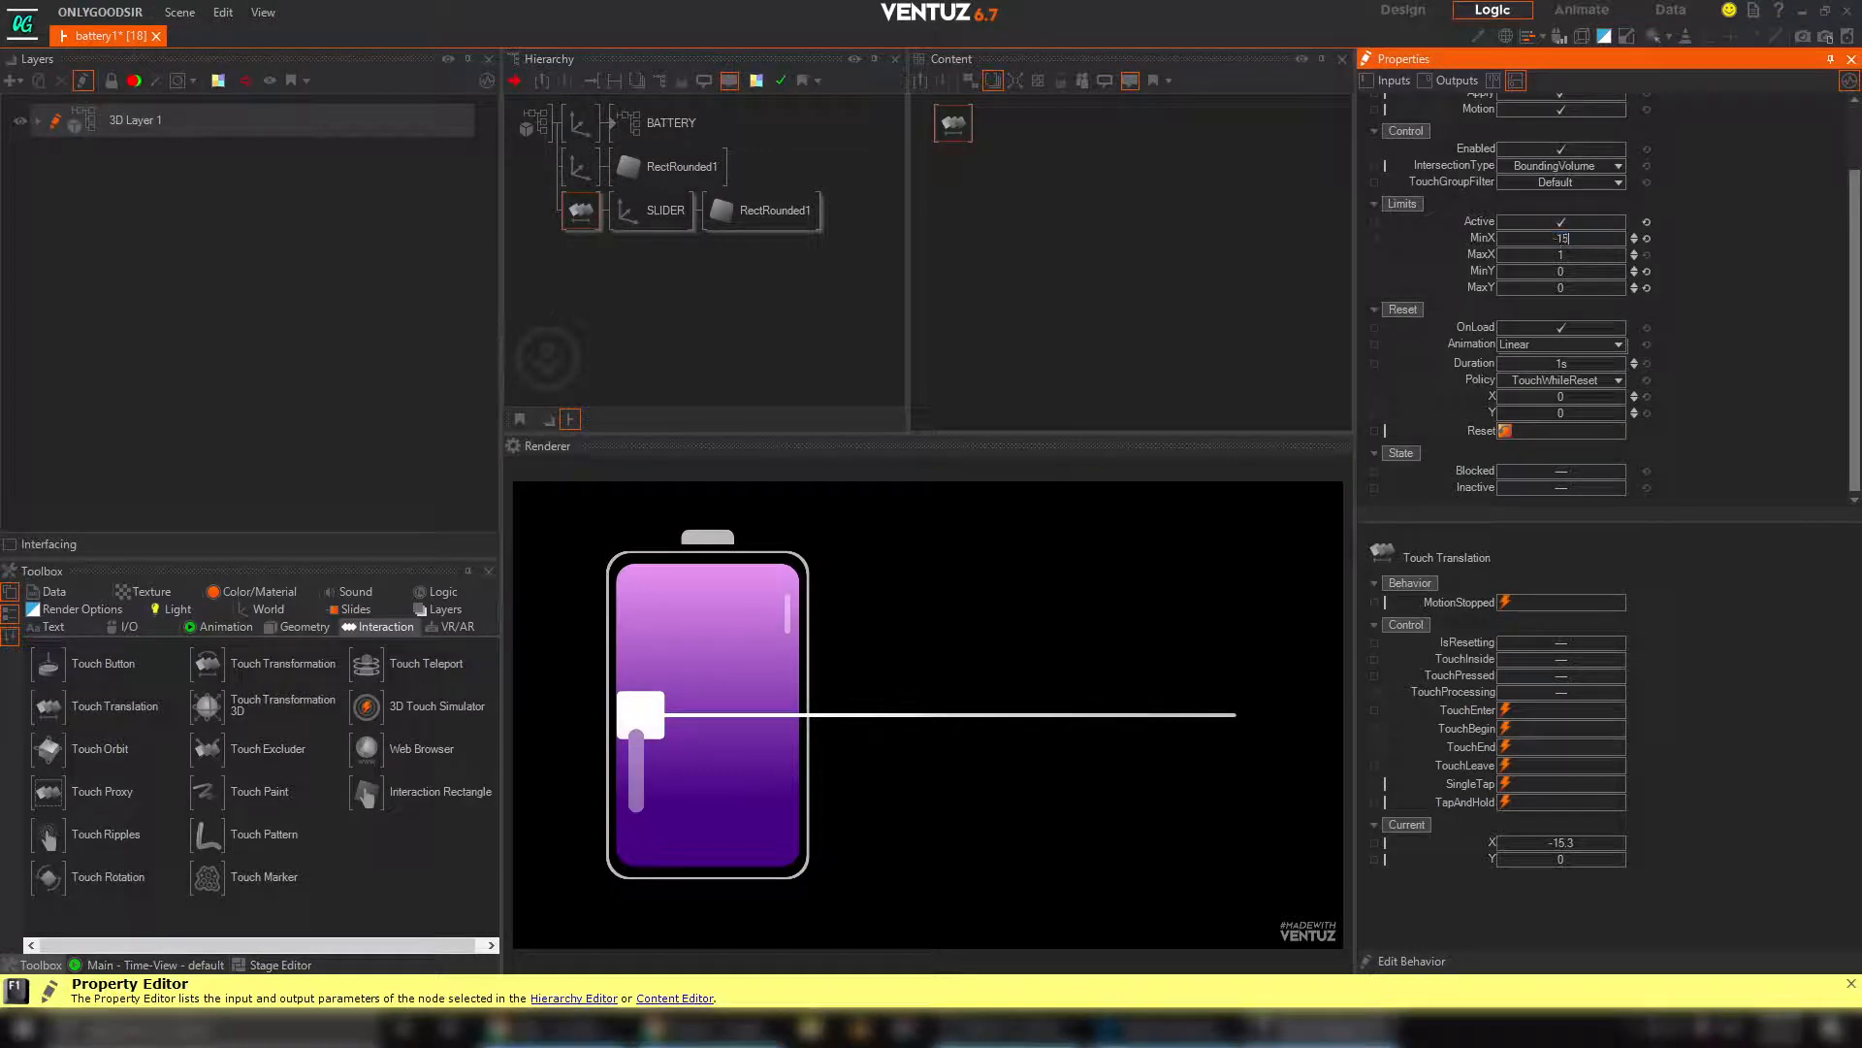
{"action": "key", "text": "Return"}
{"action": "left_click_drag", "start_coordinate": [629, 720], "coordinate": [604, 710]}
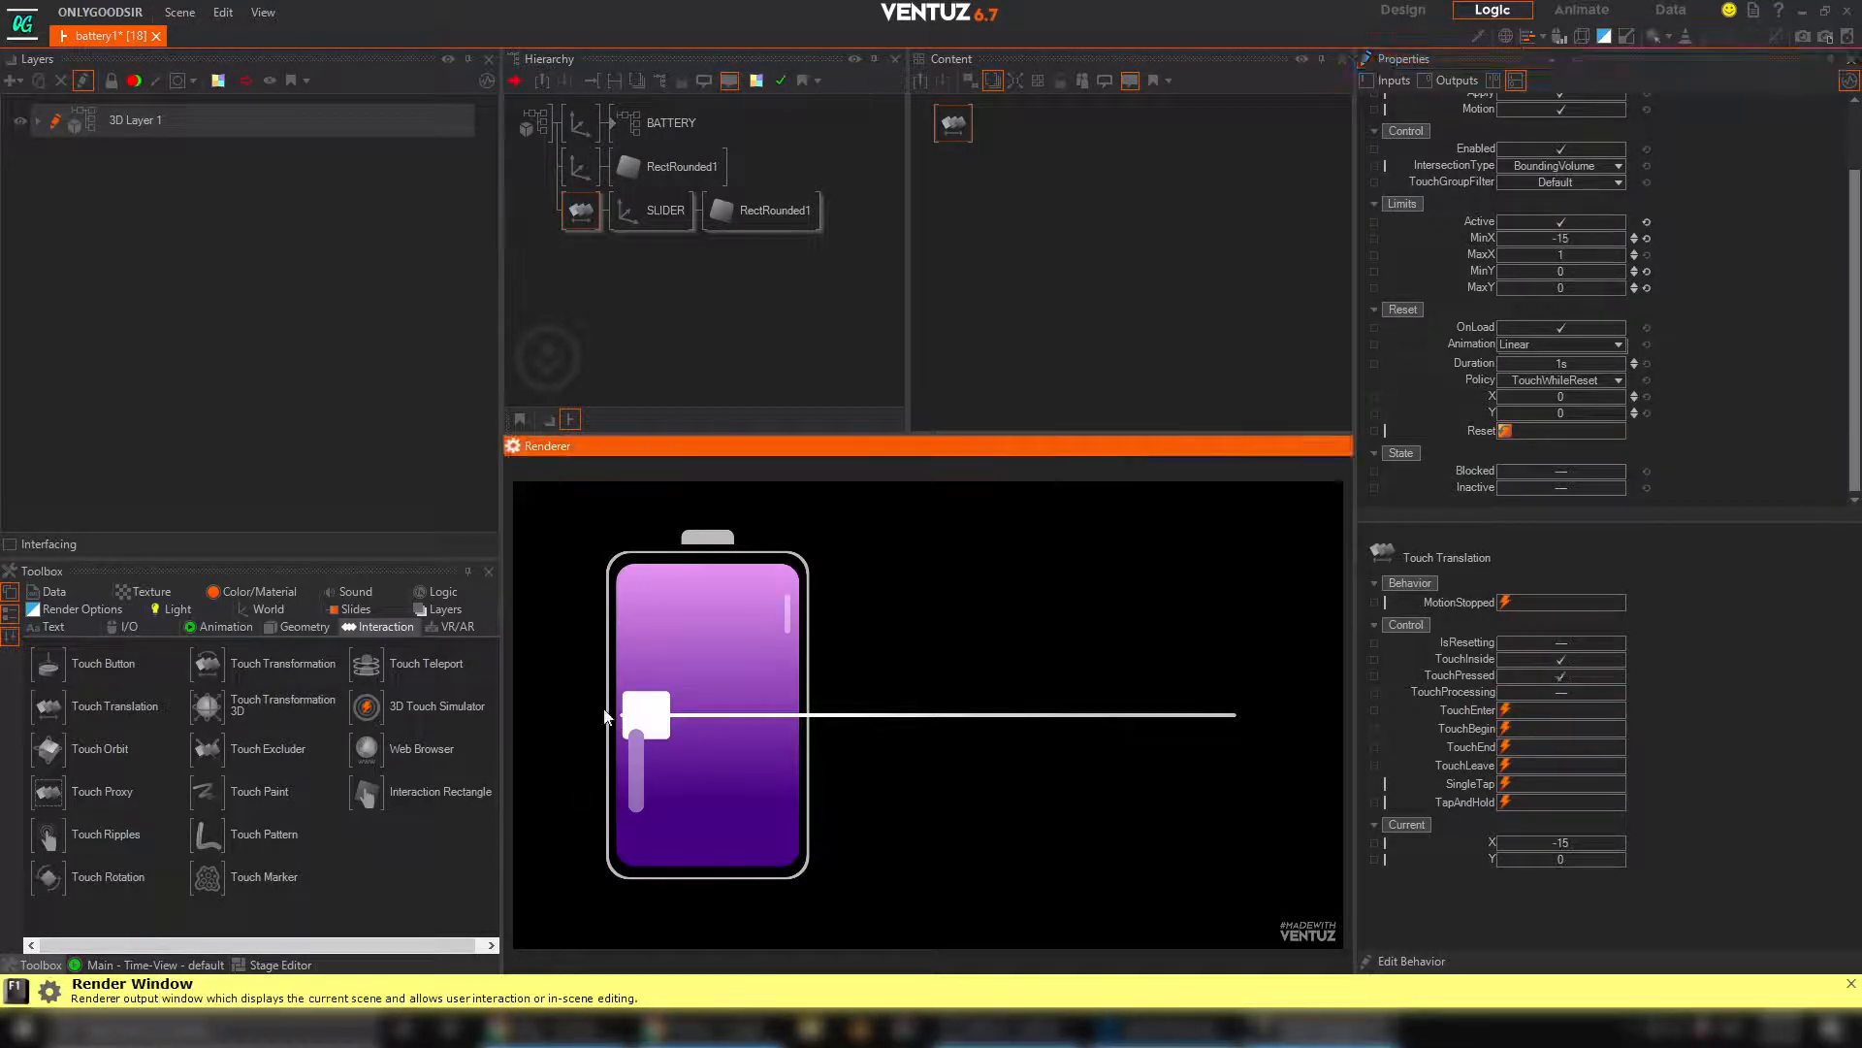
{"action": "double_click", "coordinate": [1558, 237]}
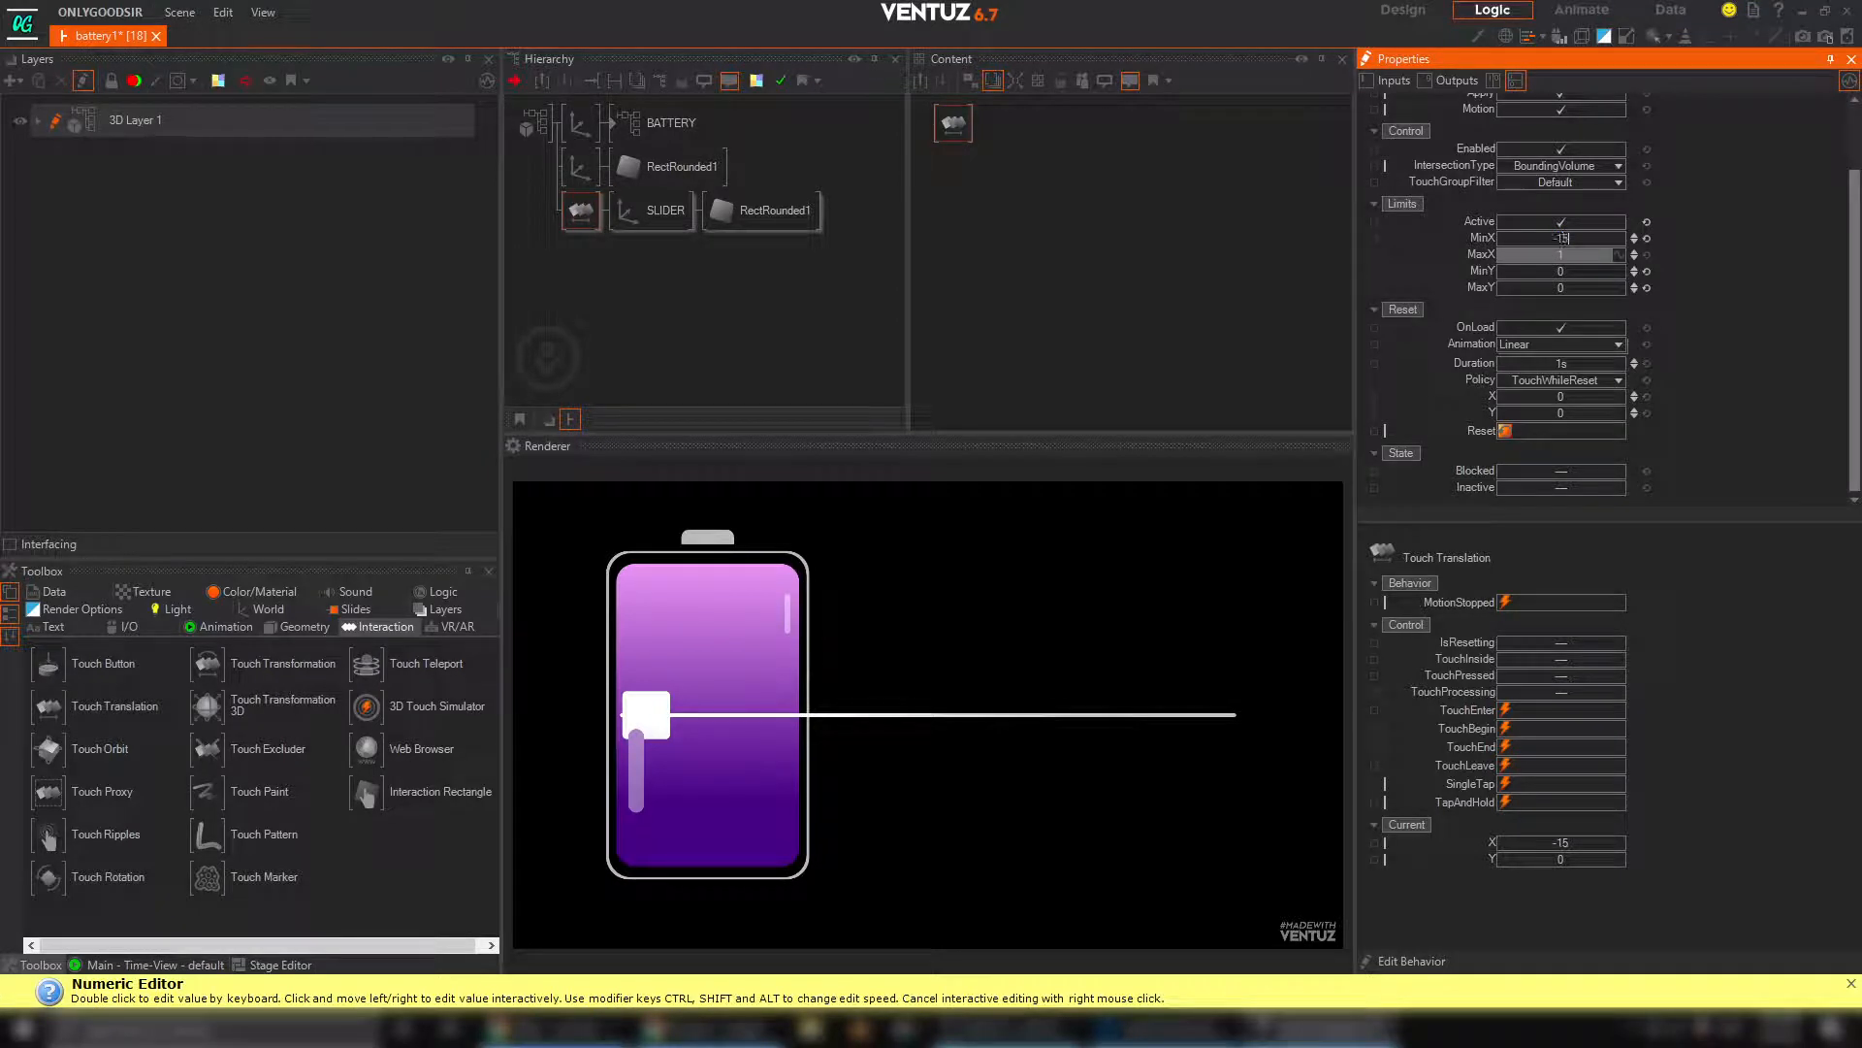
Set the MaxX limit to 15.5 and test the handle's travel towards both ends of the bar
{"action": "left_click_drag", "start_coordinate": [646, 718], "coordinate": [1120, 724]}
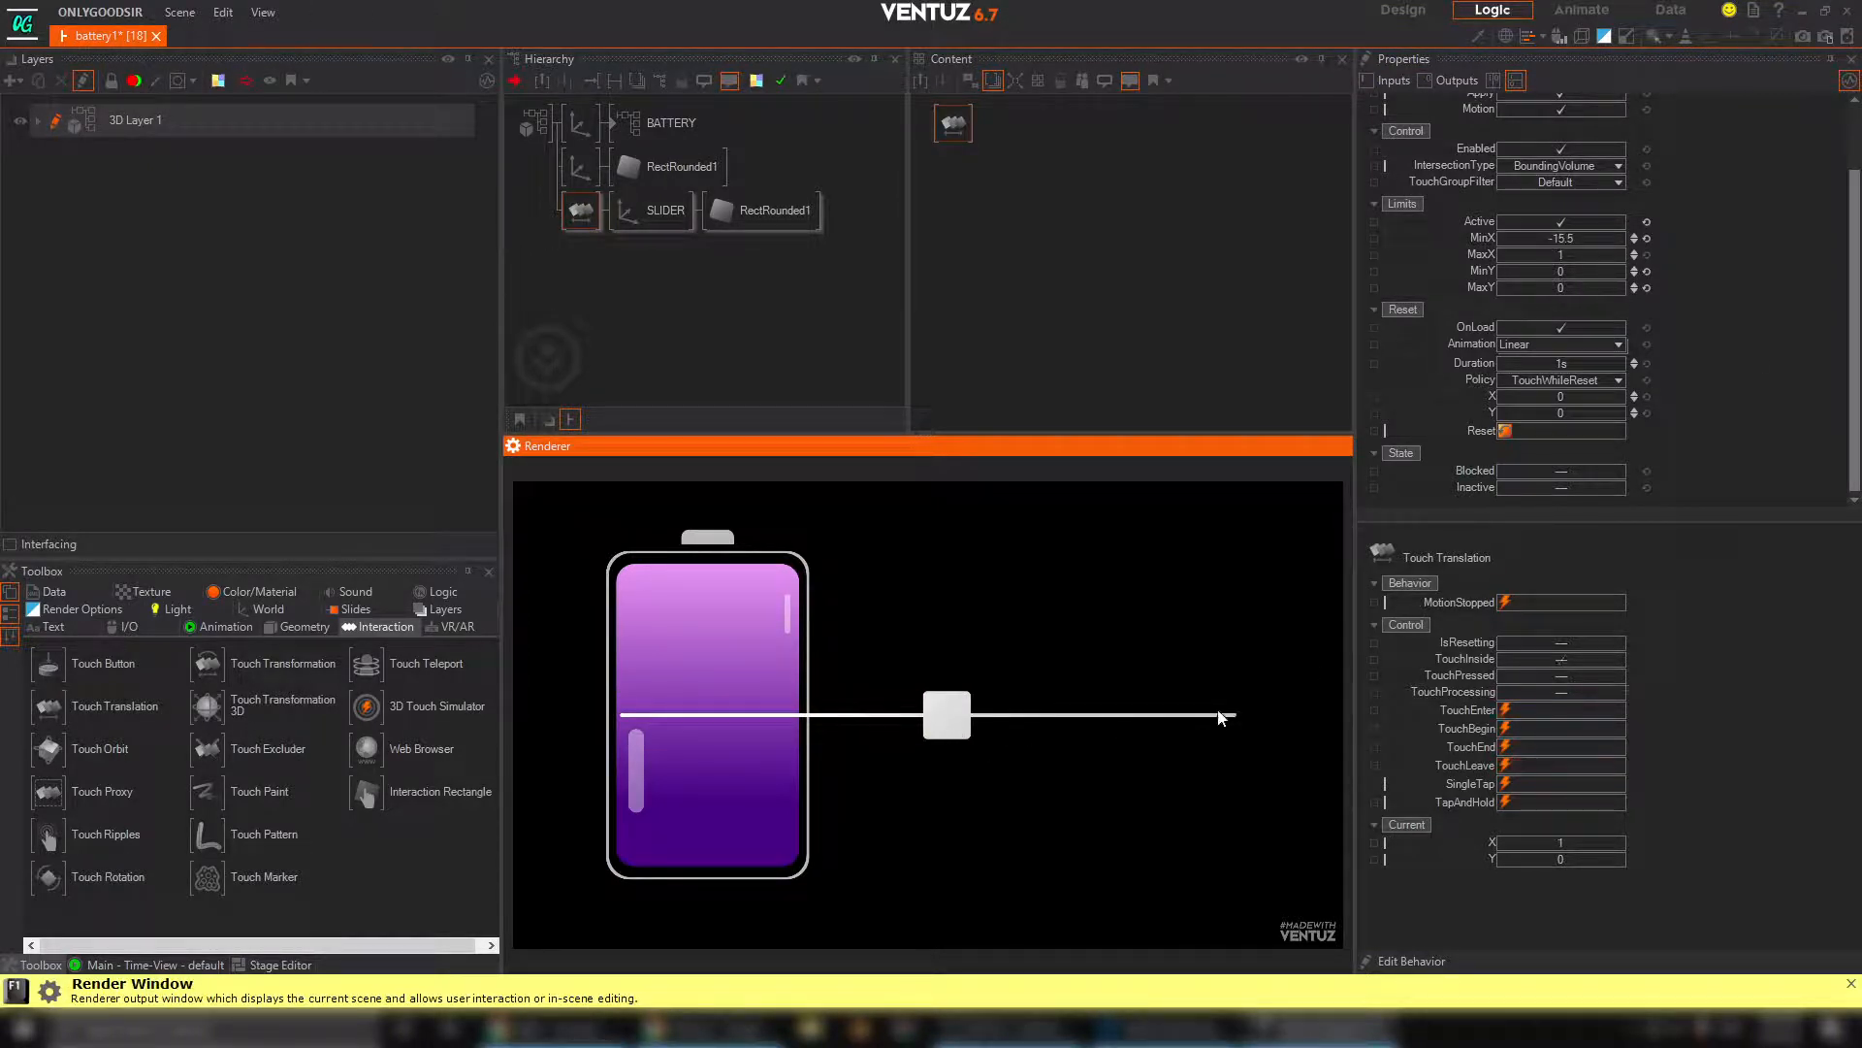
{"action": "left_click", "coordinate": [1587, 255]}
{"action": "double_click", "coordinate": [1587, 255]}
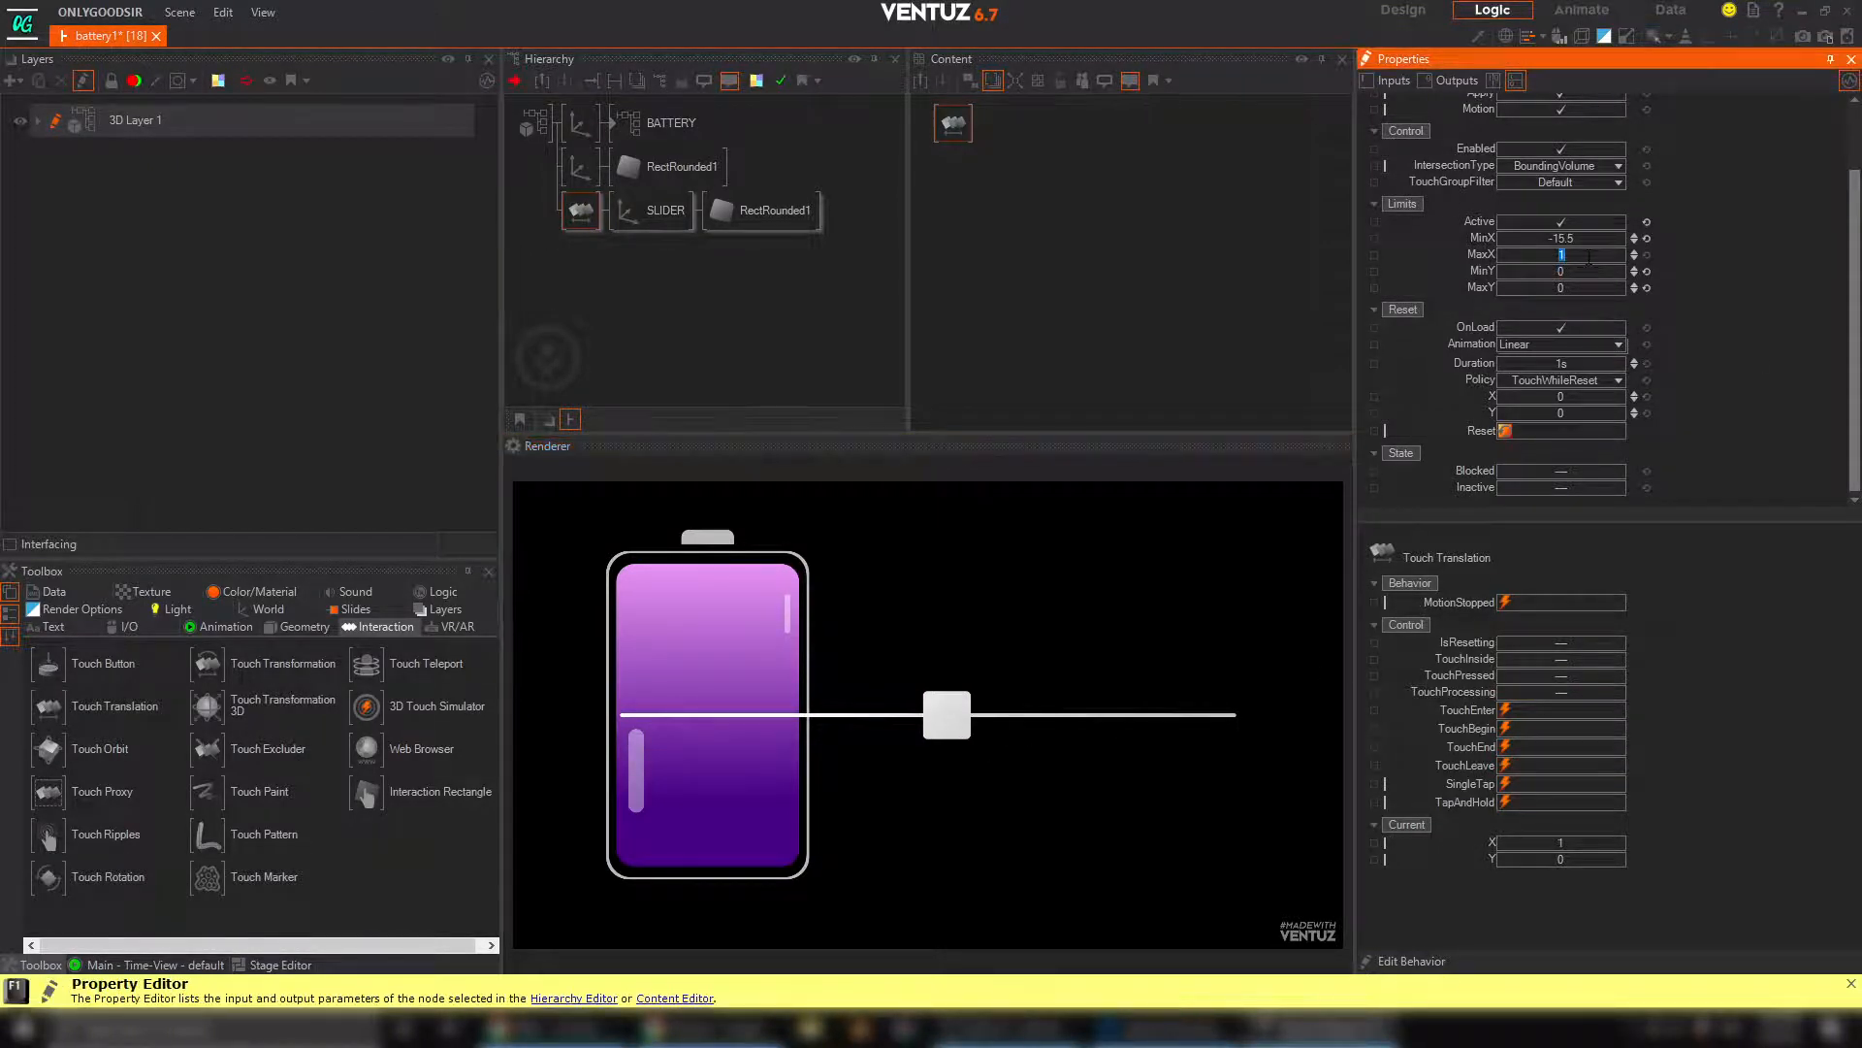
{"action": "type", "text": "15.5"}
{"action": "key", "text": "Return"}
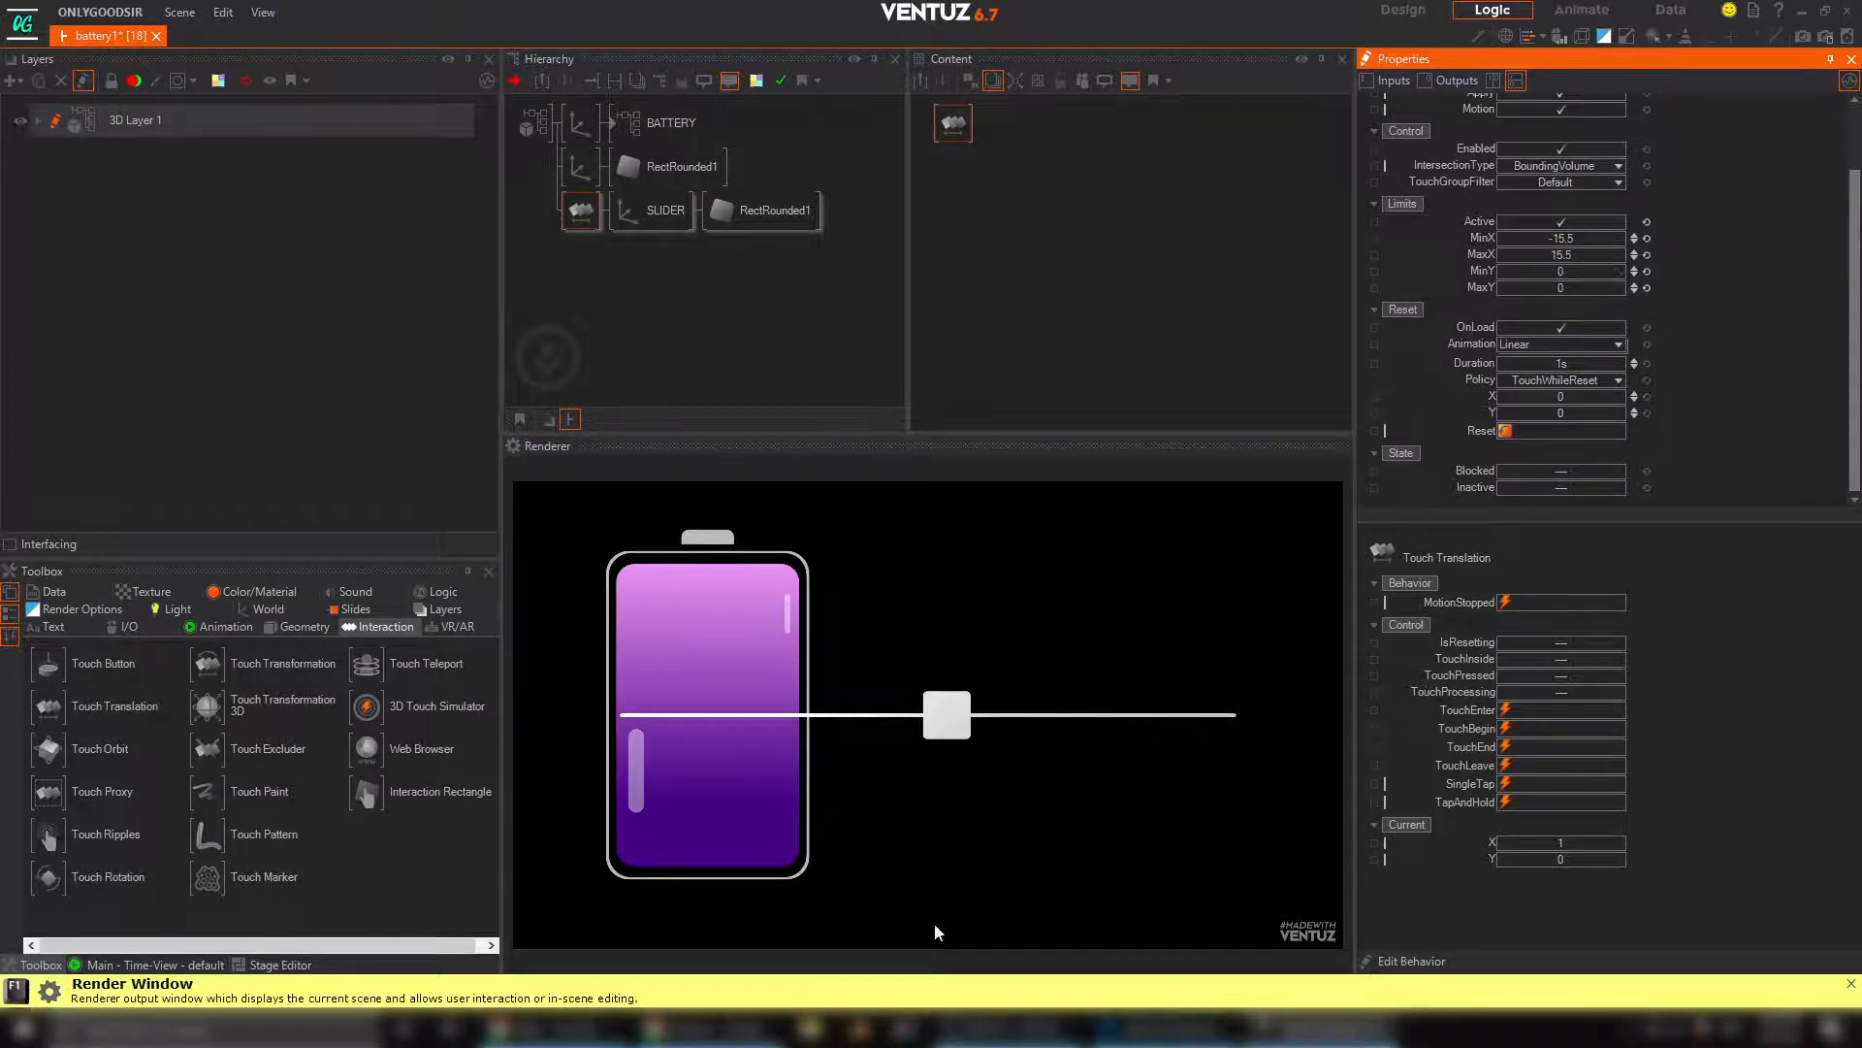
{"action": "left_click_drag", "start_coordinate": [949, 735], "coordinate": [1241, 761]}
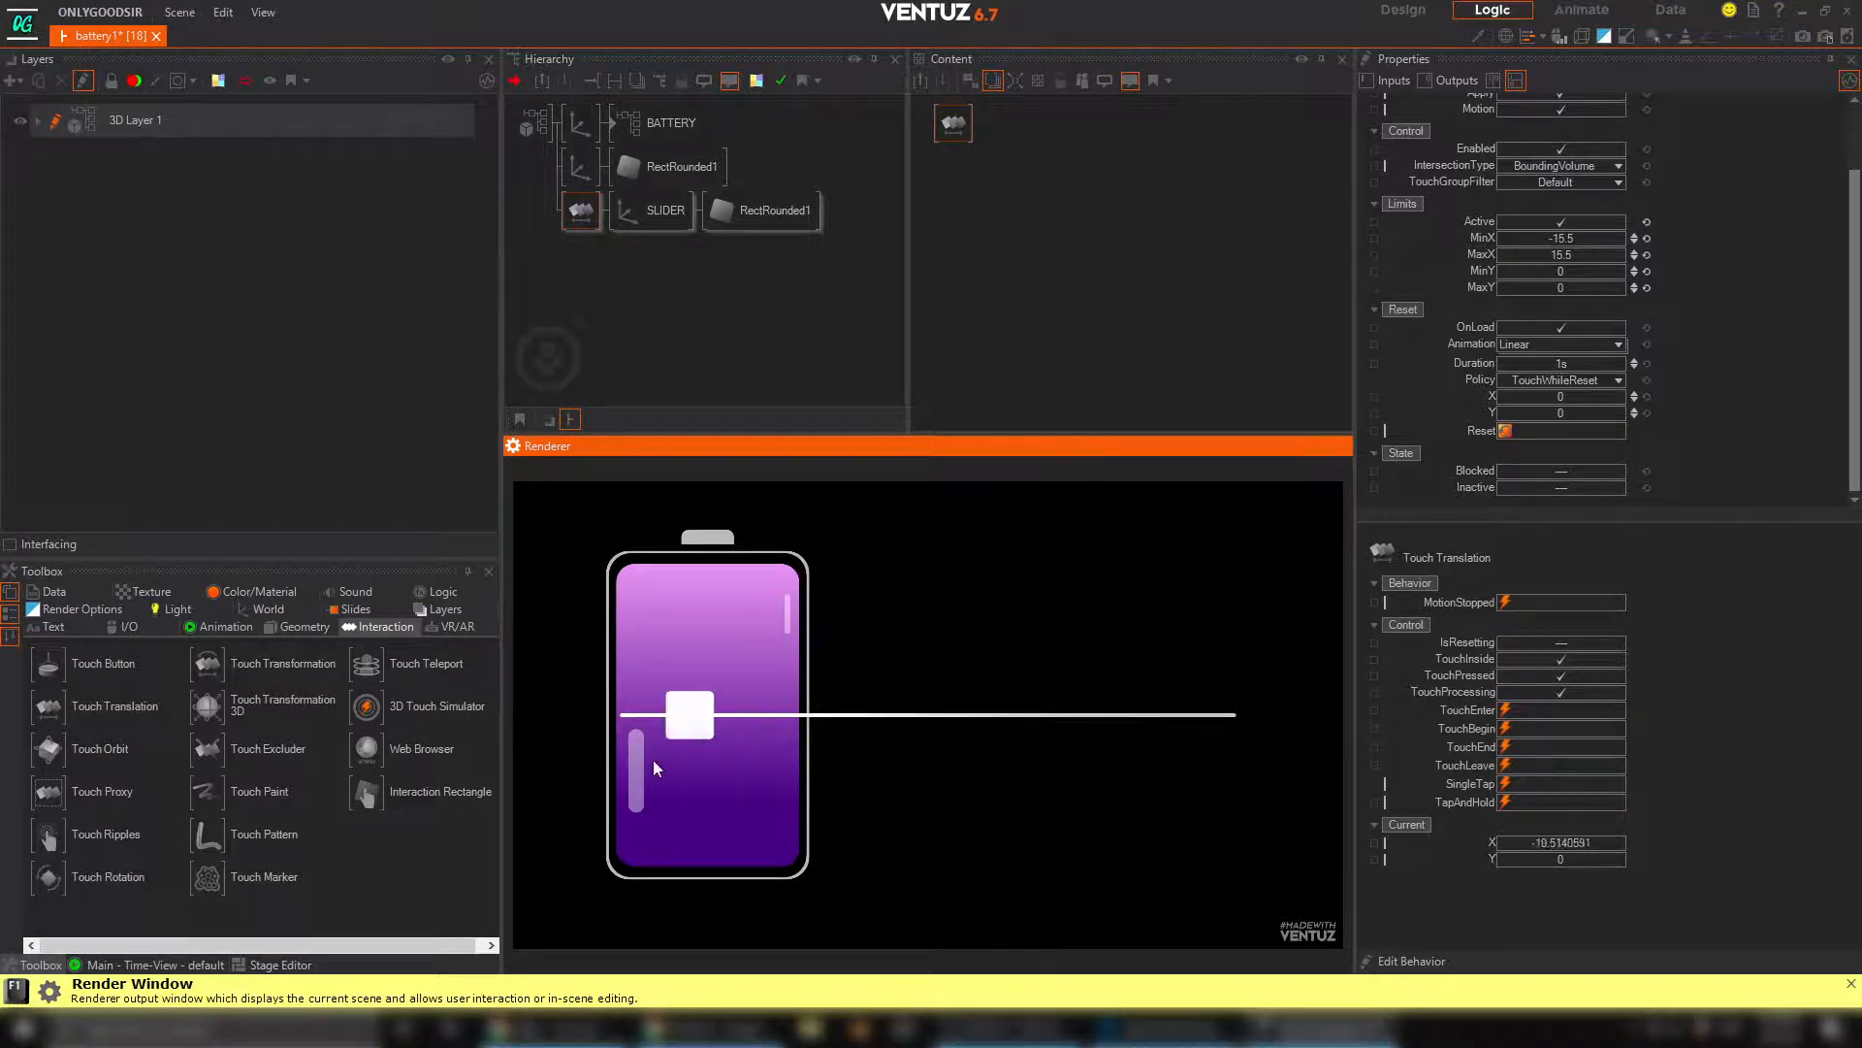
{"action": "left_click_drag", "start_coordinate": [654, 768], "coordinate": [485, 764]}
Insert a Group node in front of the bar and handle branches and rename it SLIDER
{"action": "left_click", "coordinate": [667, 280]}
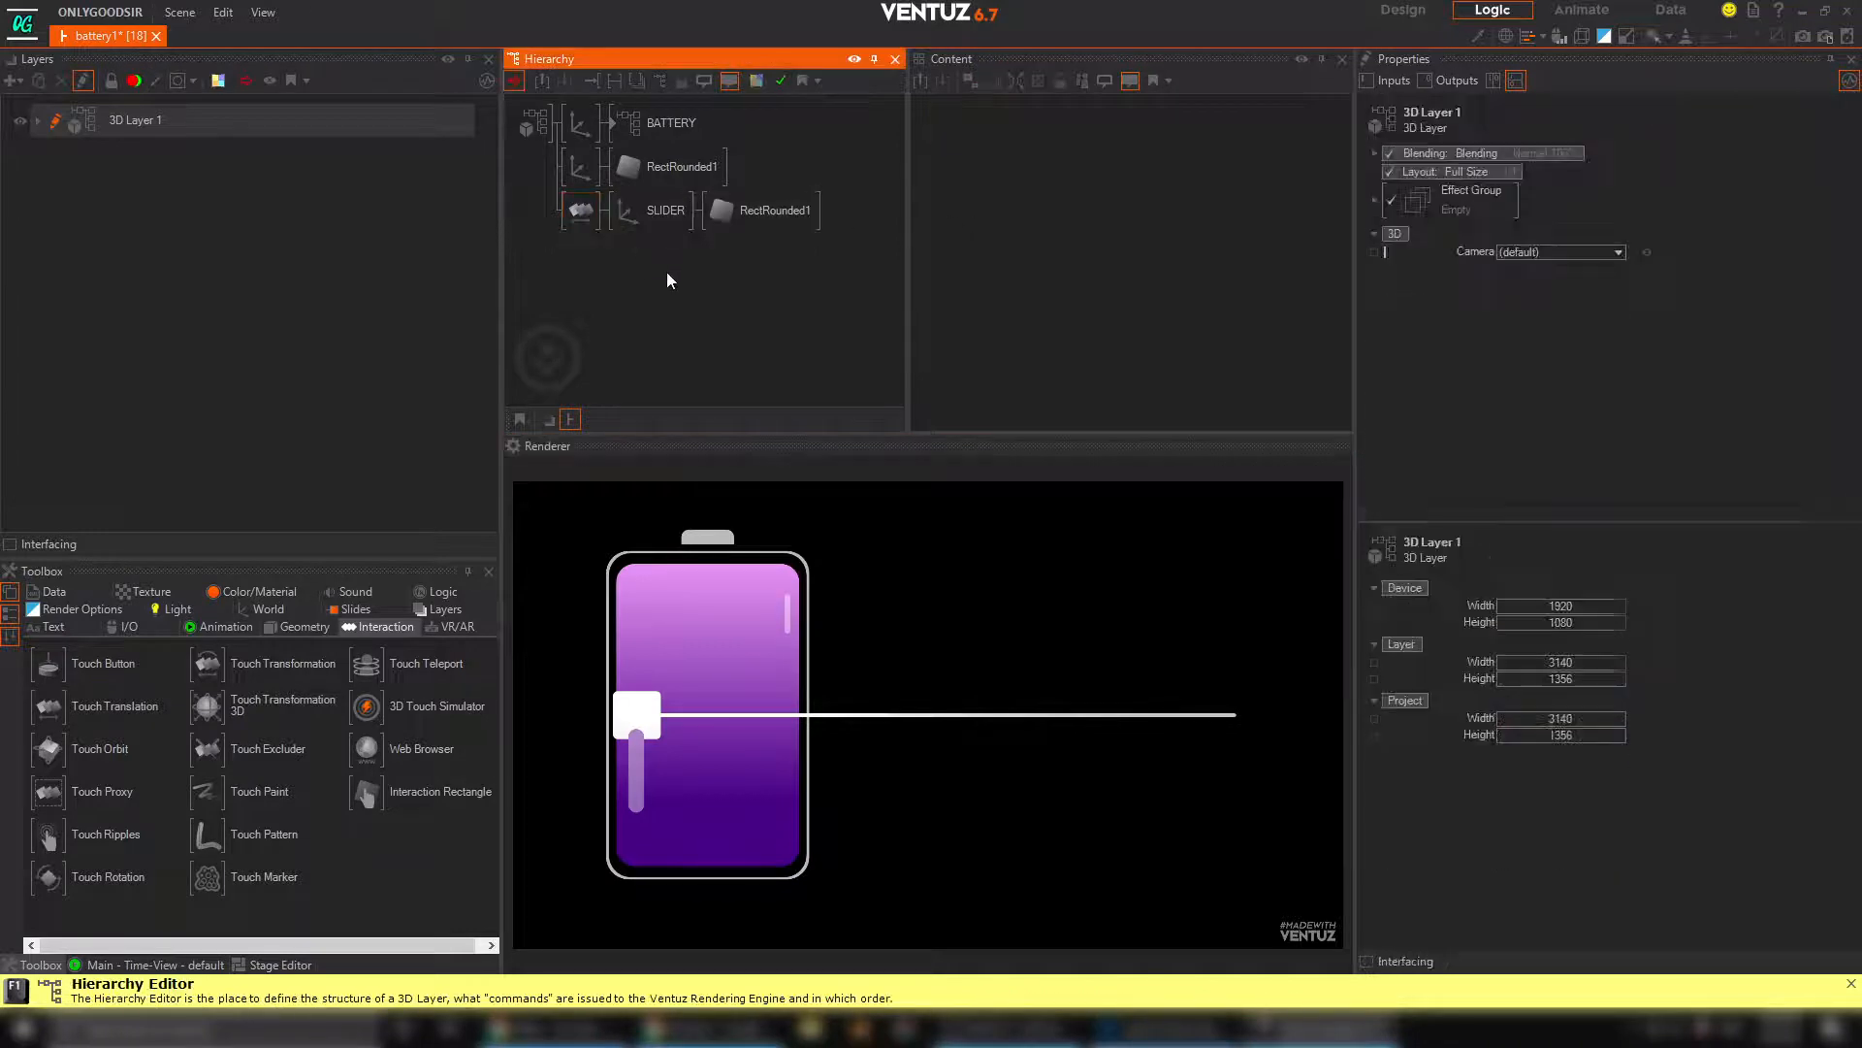
{"action": "double_click", "coordinate": [643, 288]}
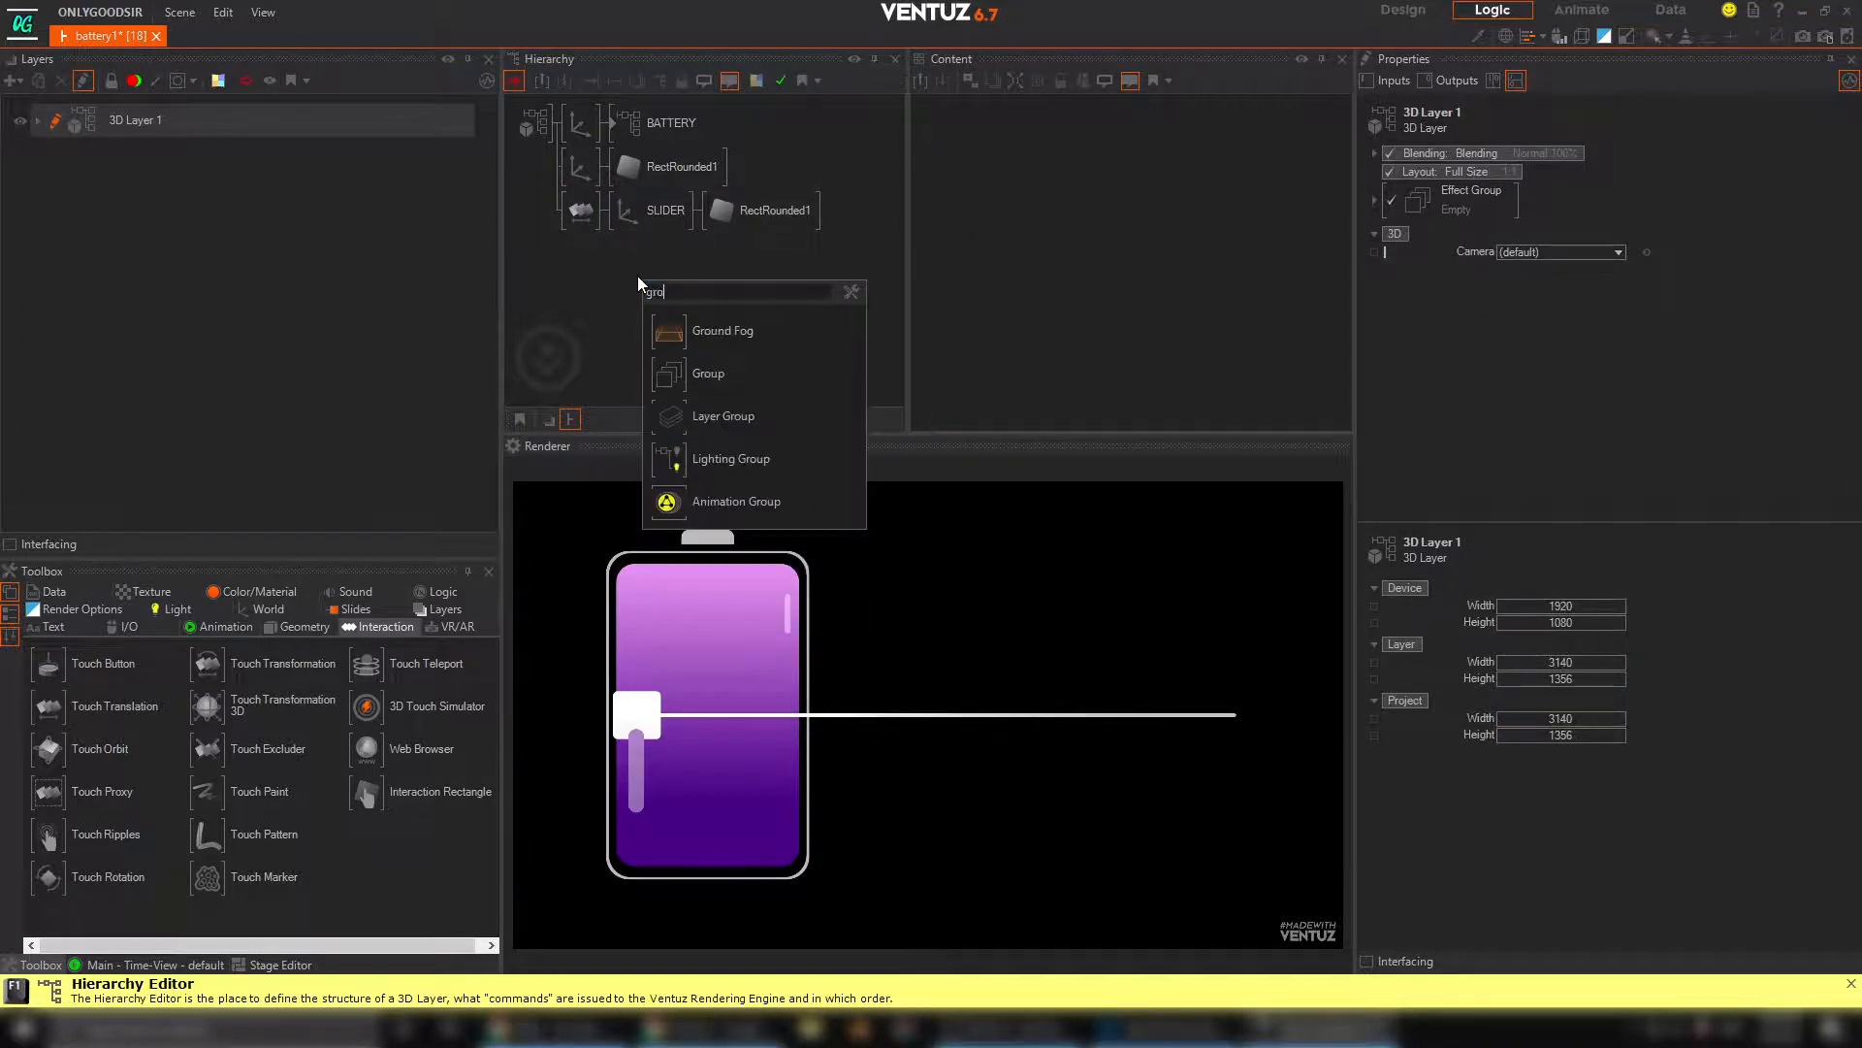
{"action": "left_click", "coordinate": [709, 373]}
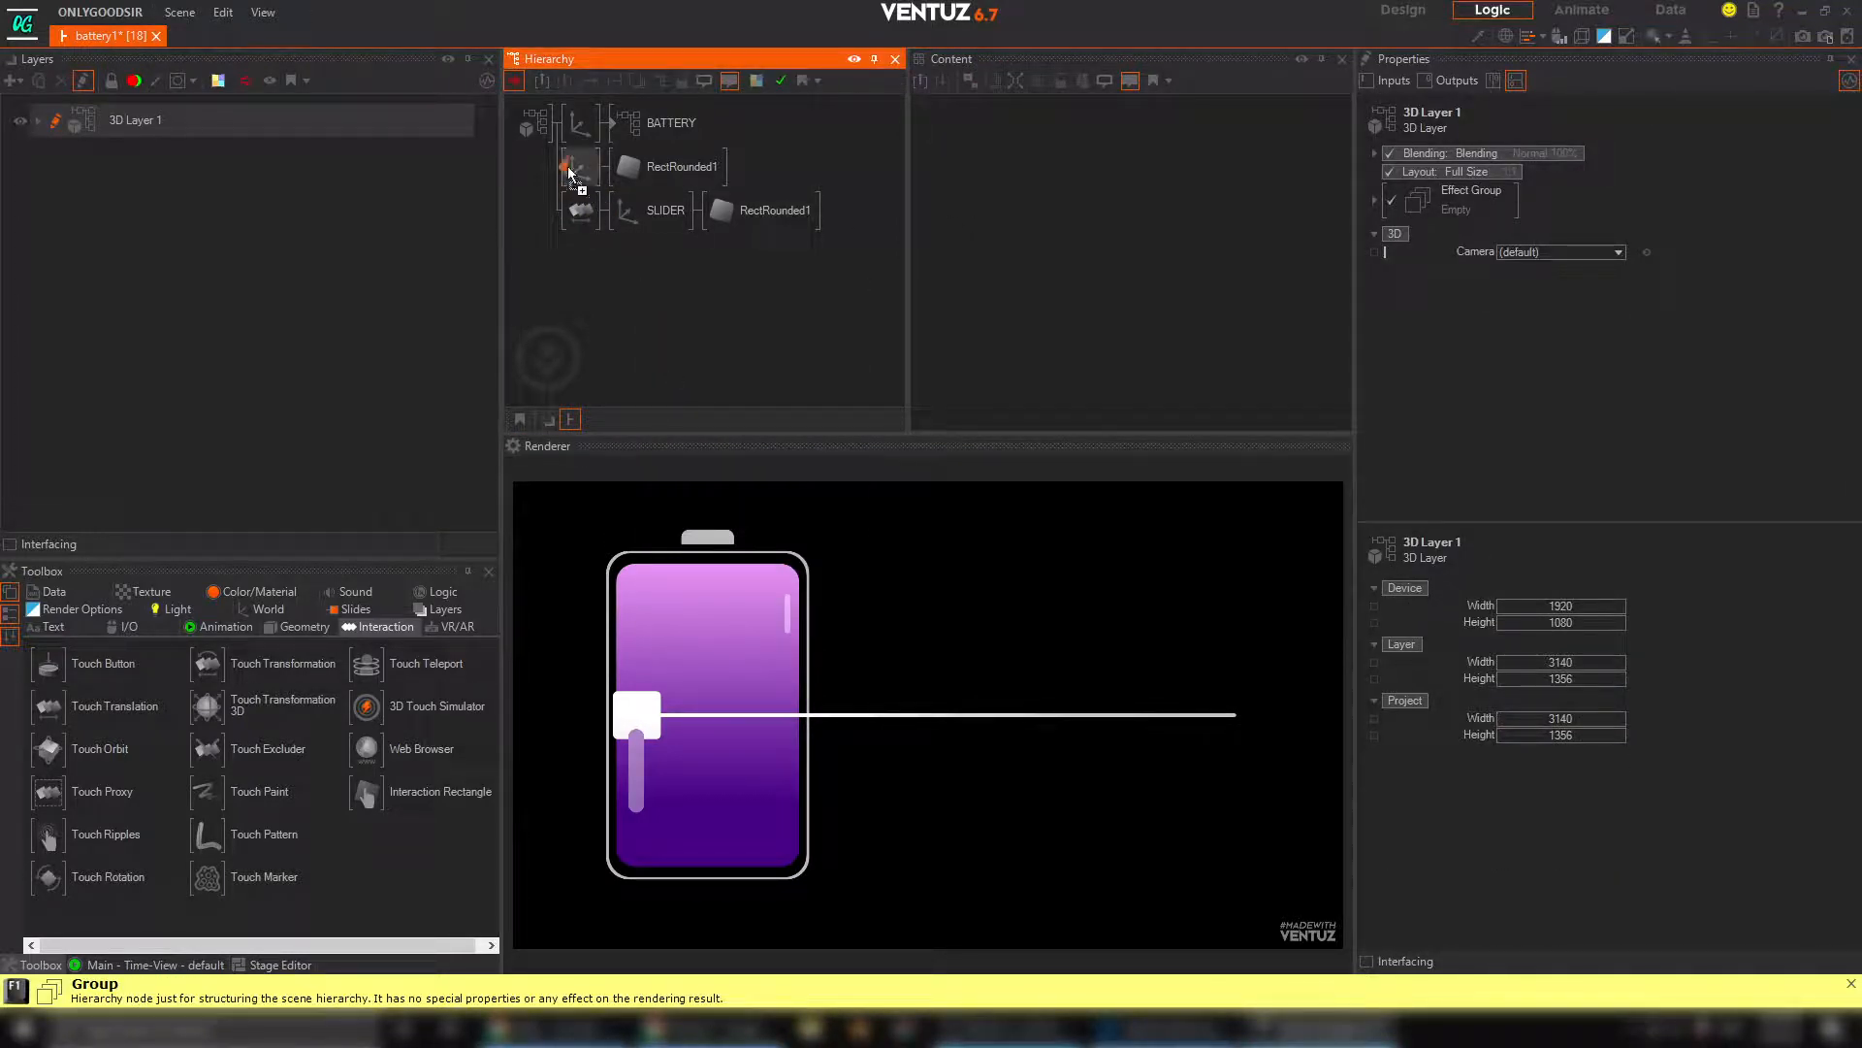
{"action": "left_click", "coordinate": [570, 173]}
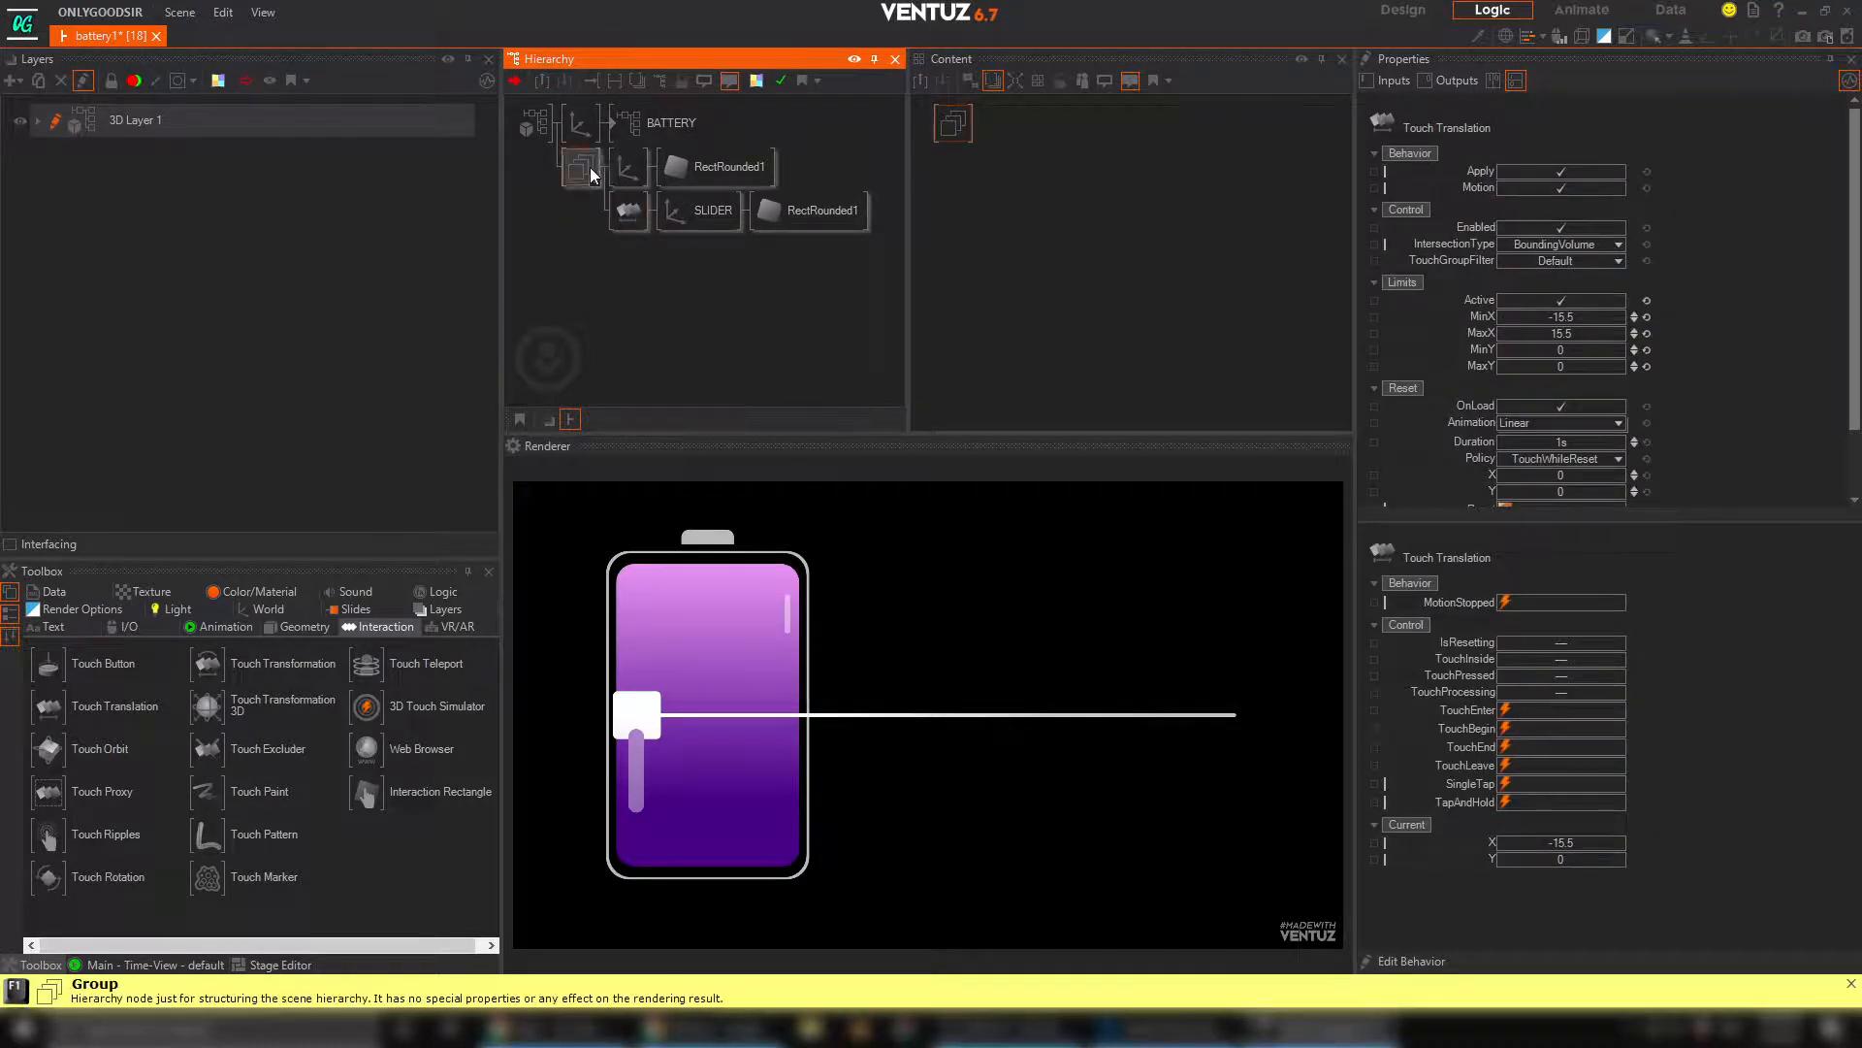
{"action": "left_click", "coordinate": [594, 173]}
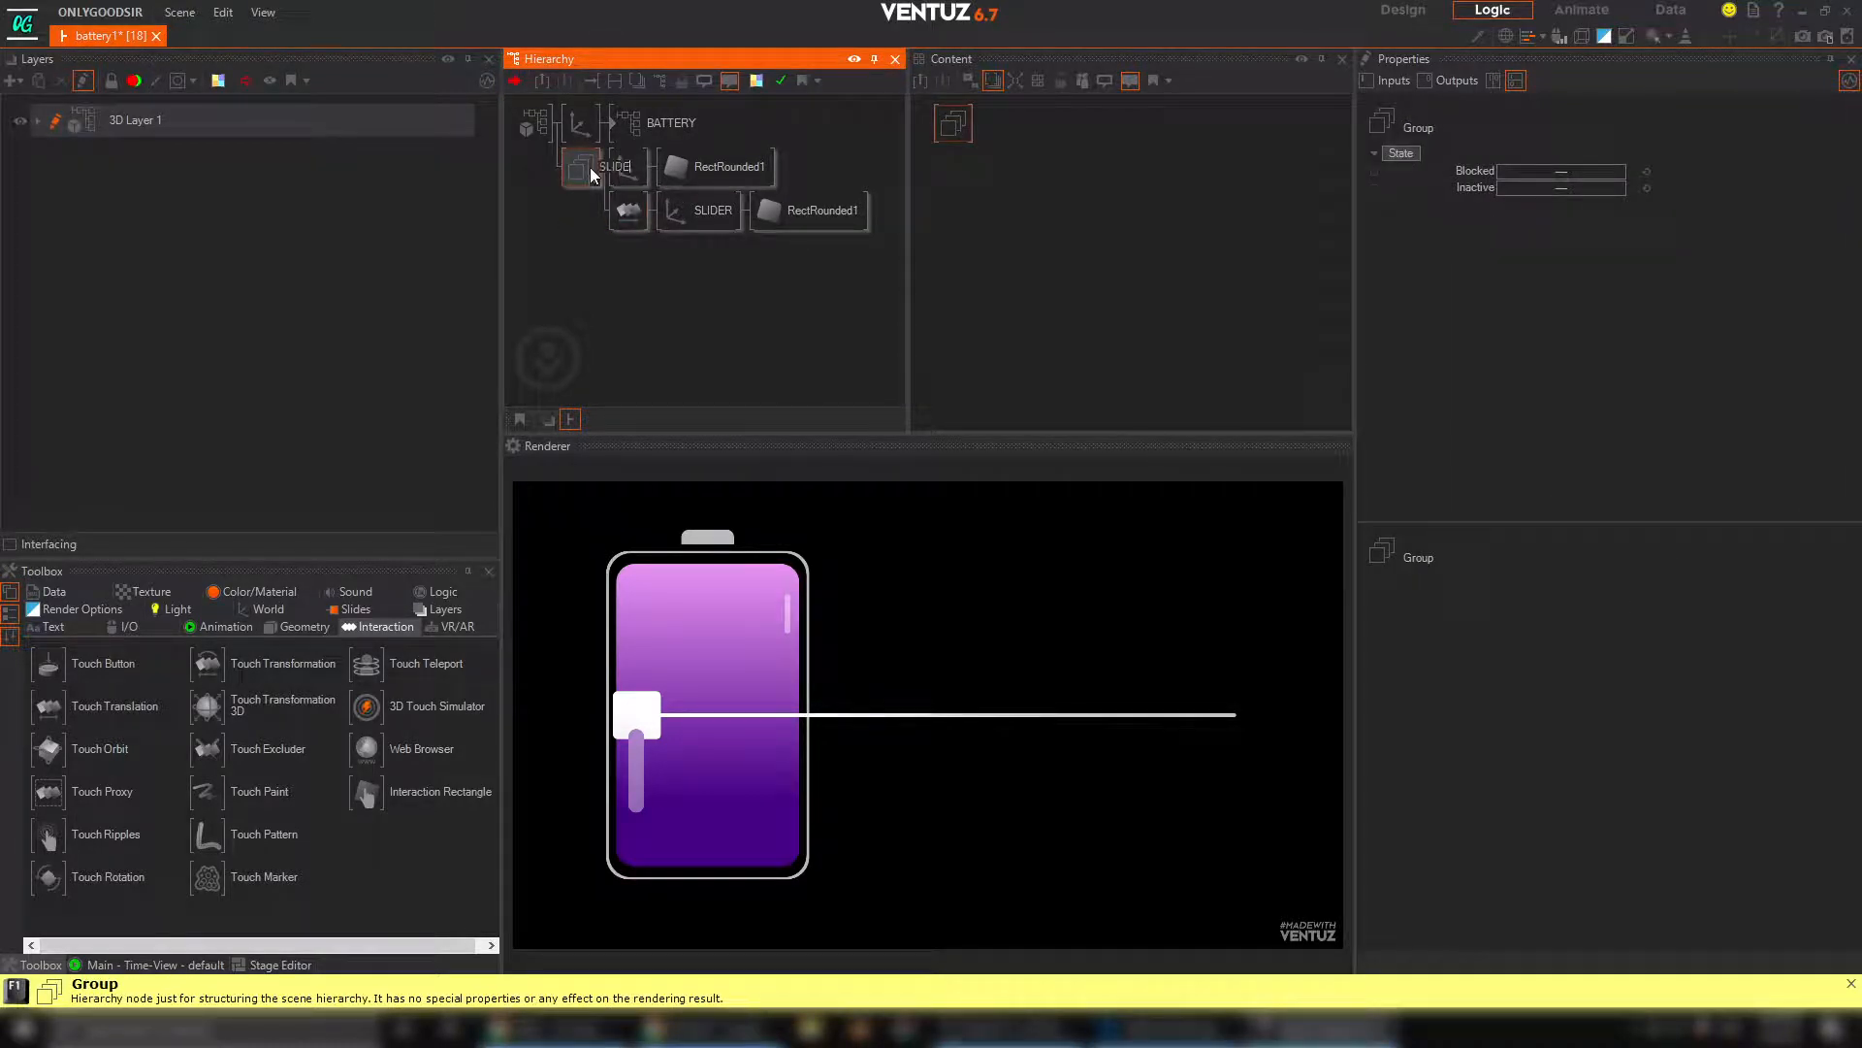
{"action": "key", "text": "Return"}
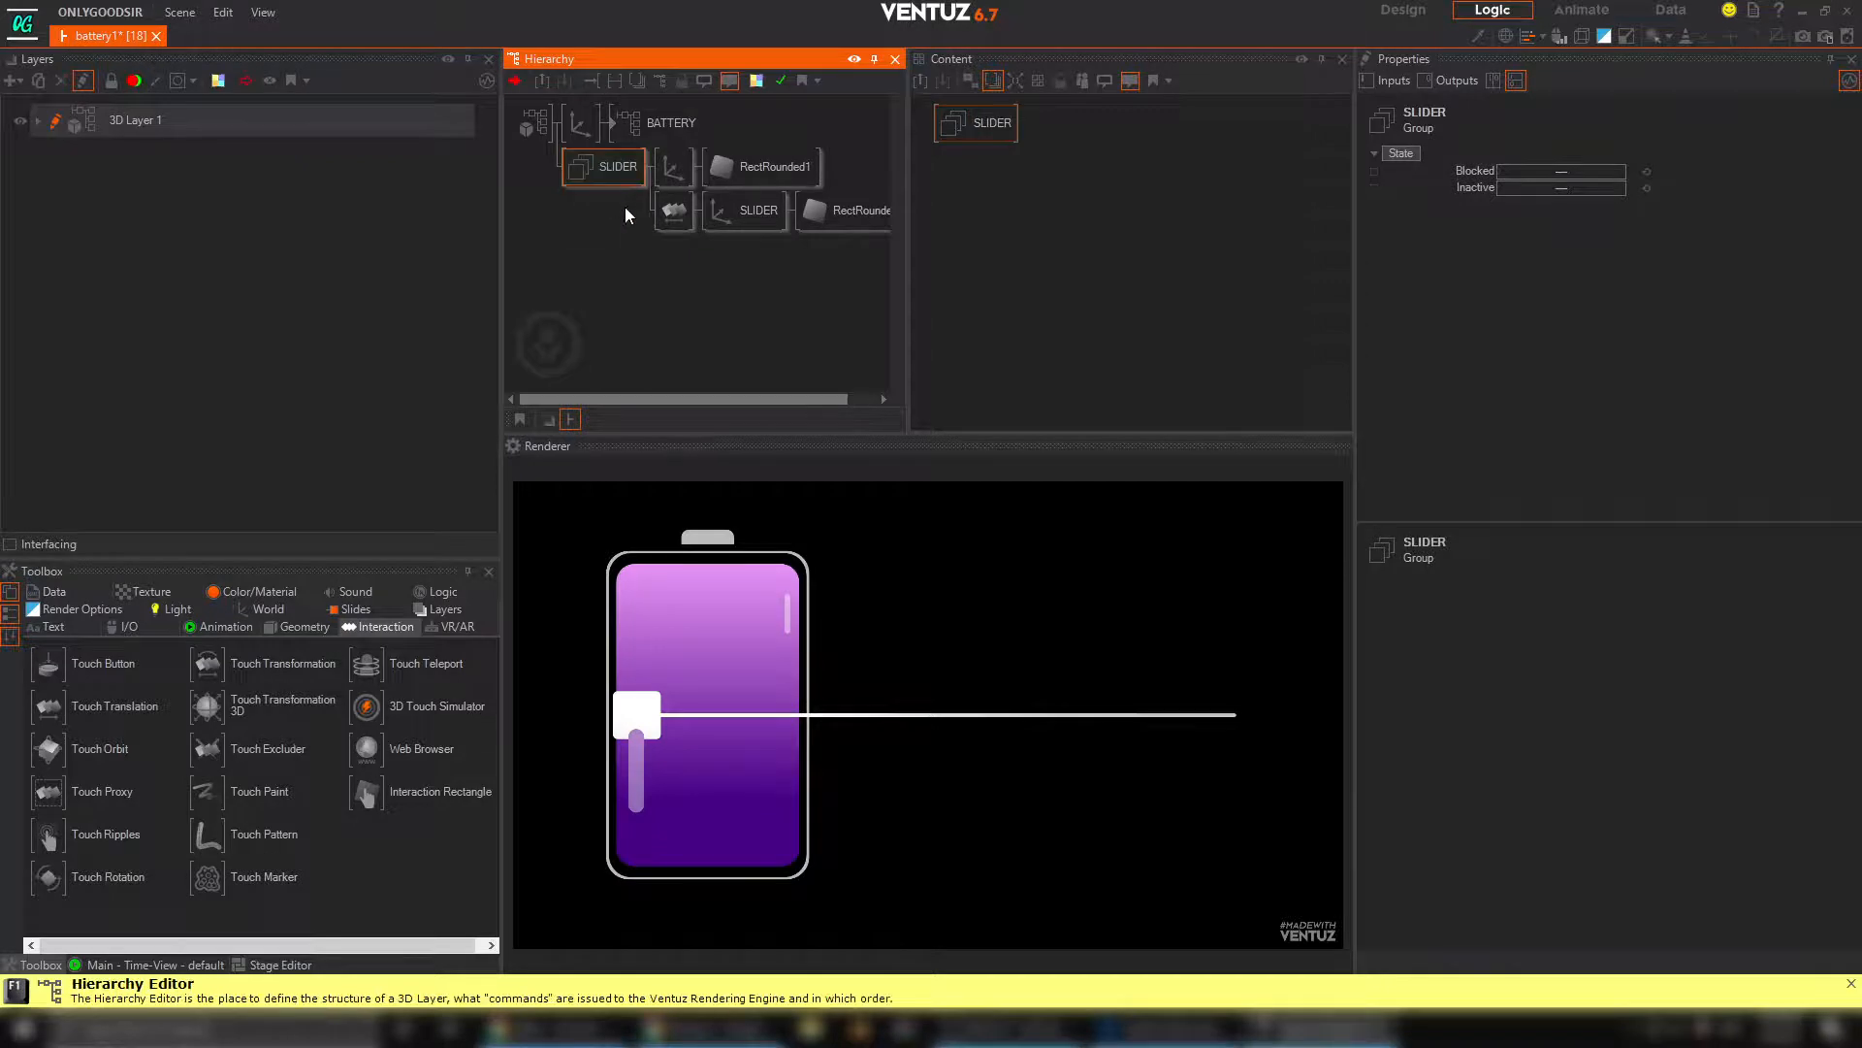
Move the handle to the bar's right end and check the Touch Translation's current X and the BATTERY container's Progress property
{"action": "left_click", "coordinate": [675, 209]}
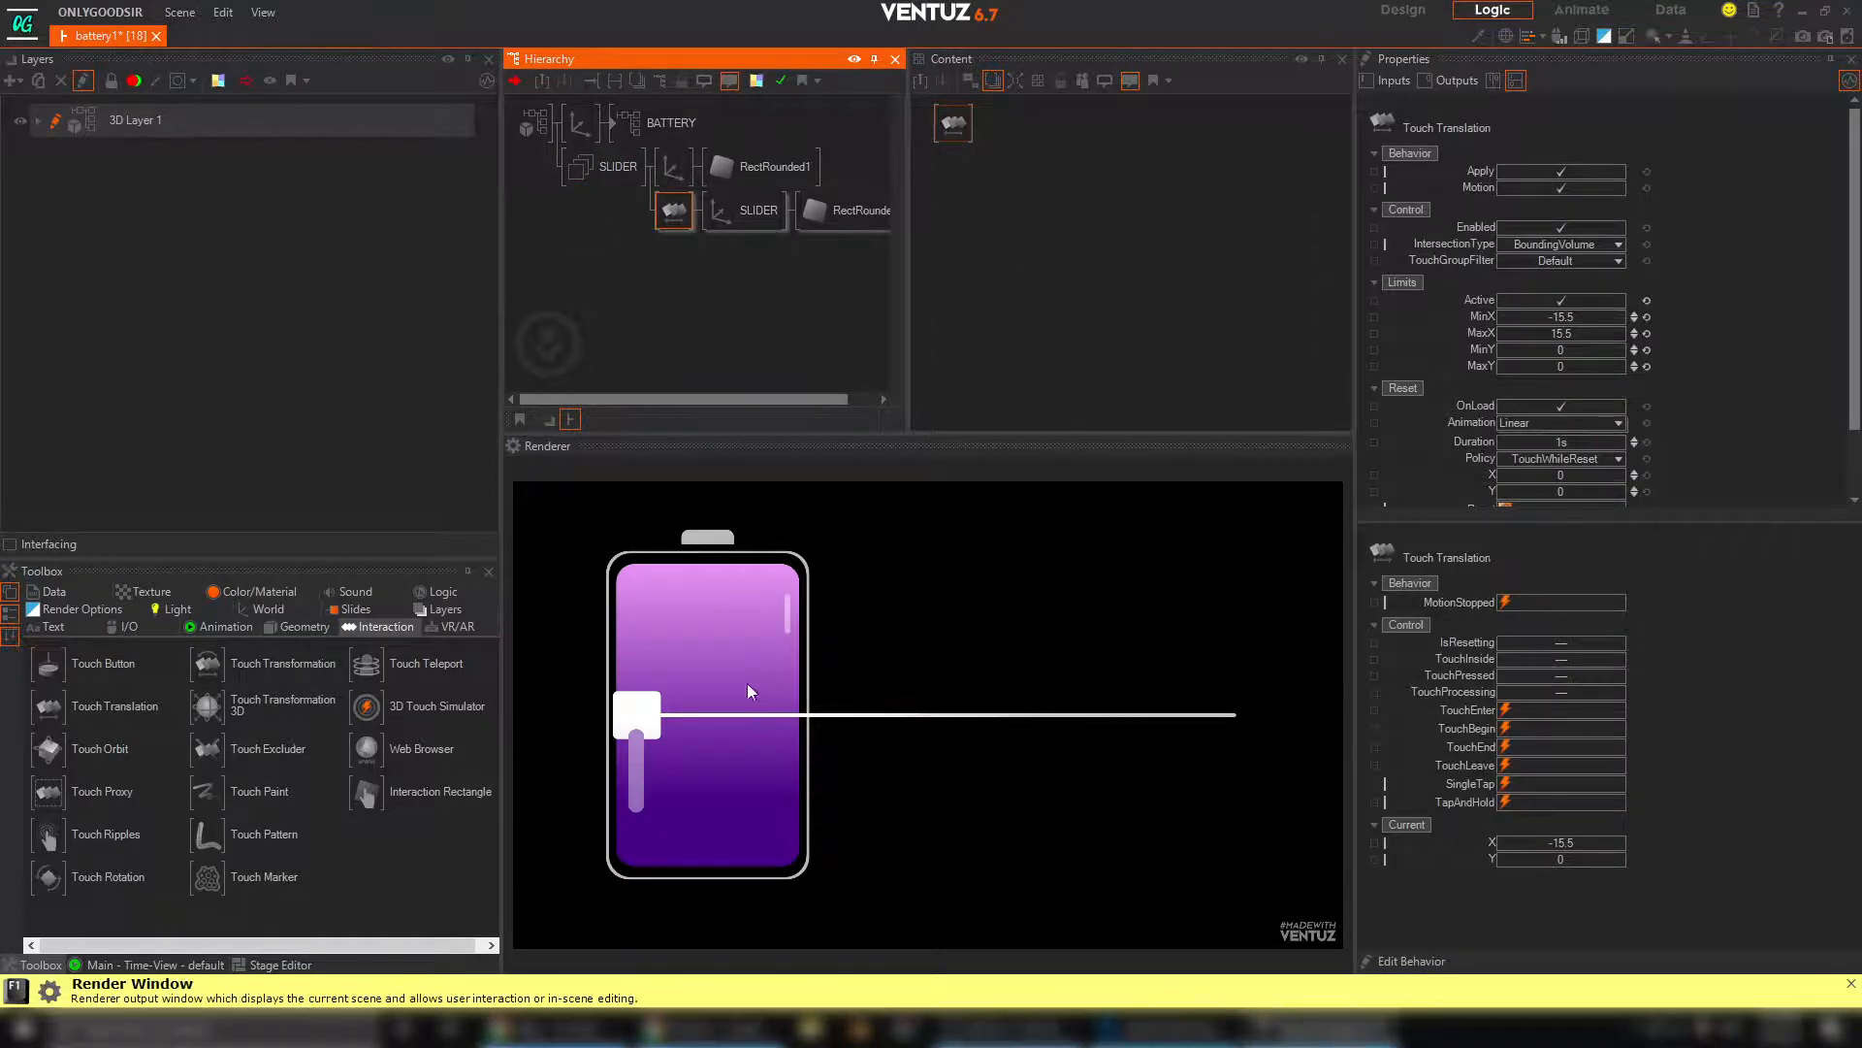
{"action": "left_click_drag", "start_coordinate": [637, 715], "coordinate": [1278, 681]}
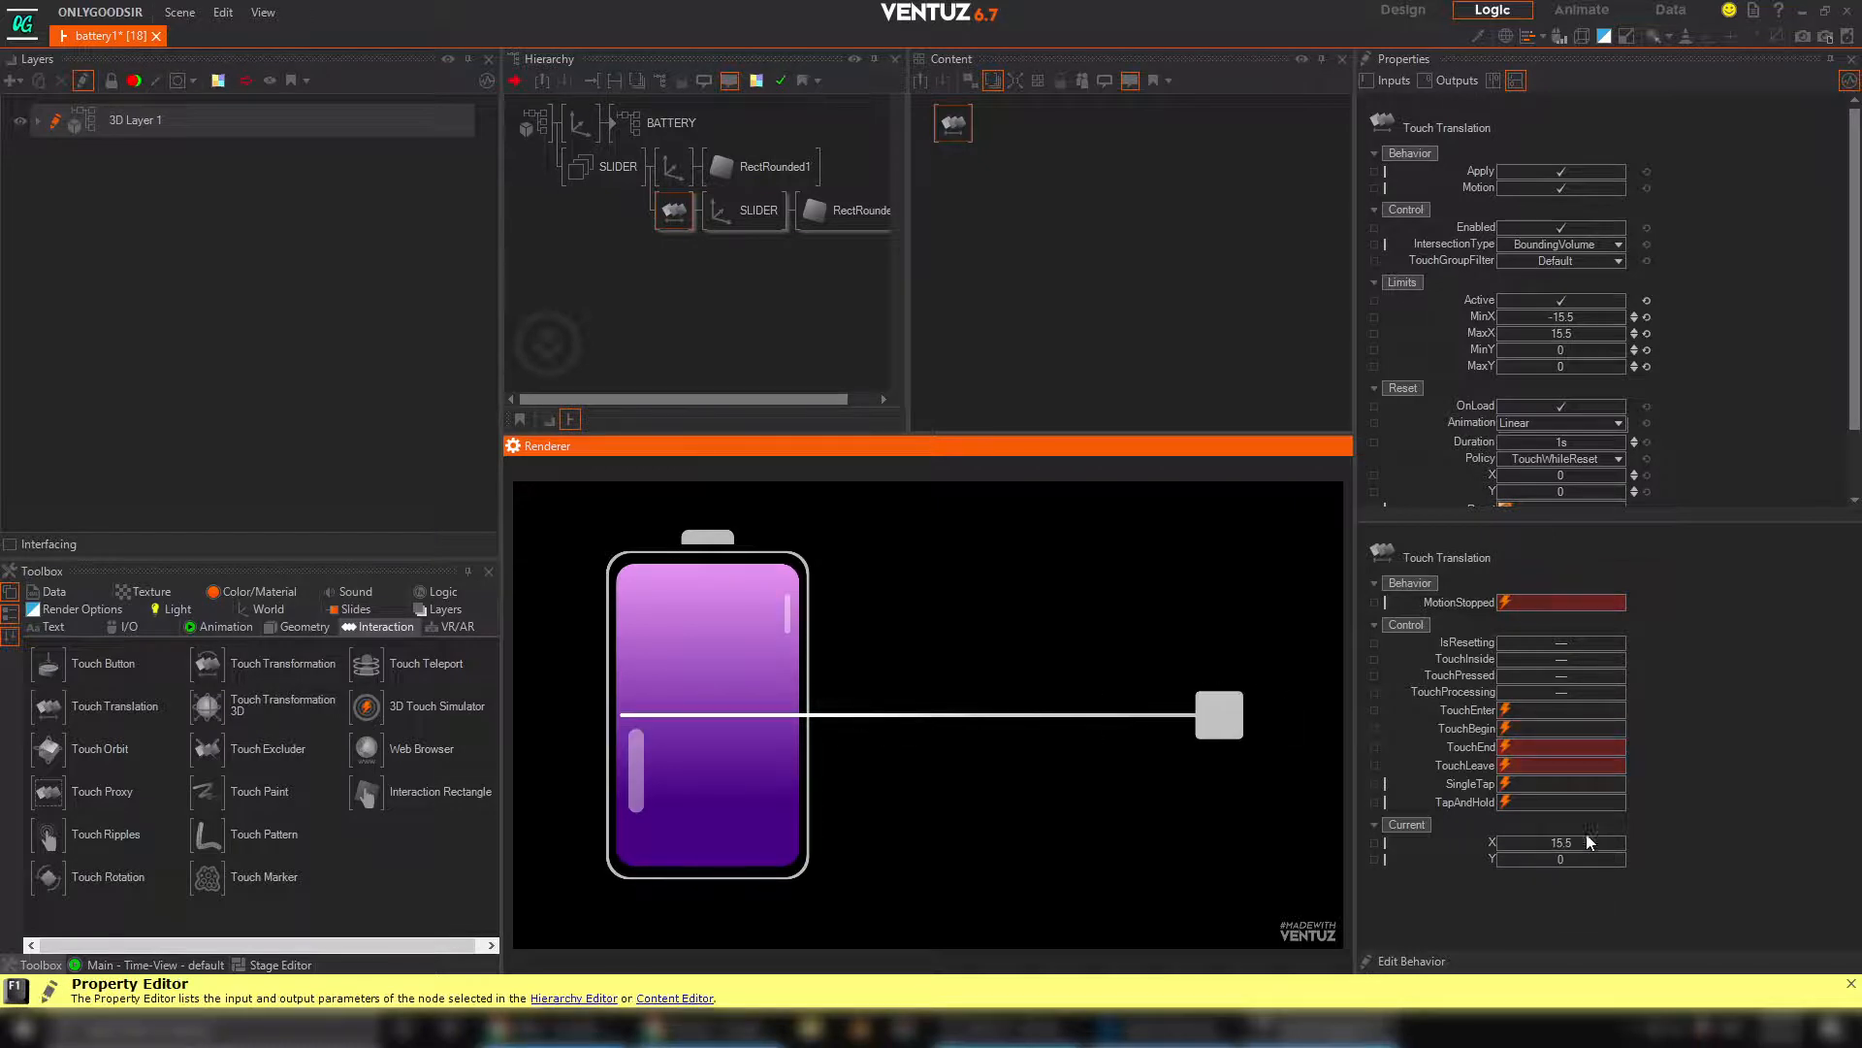
{"action": "left_click", "coordinate": [648, 131]}
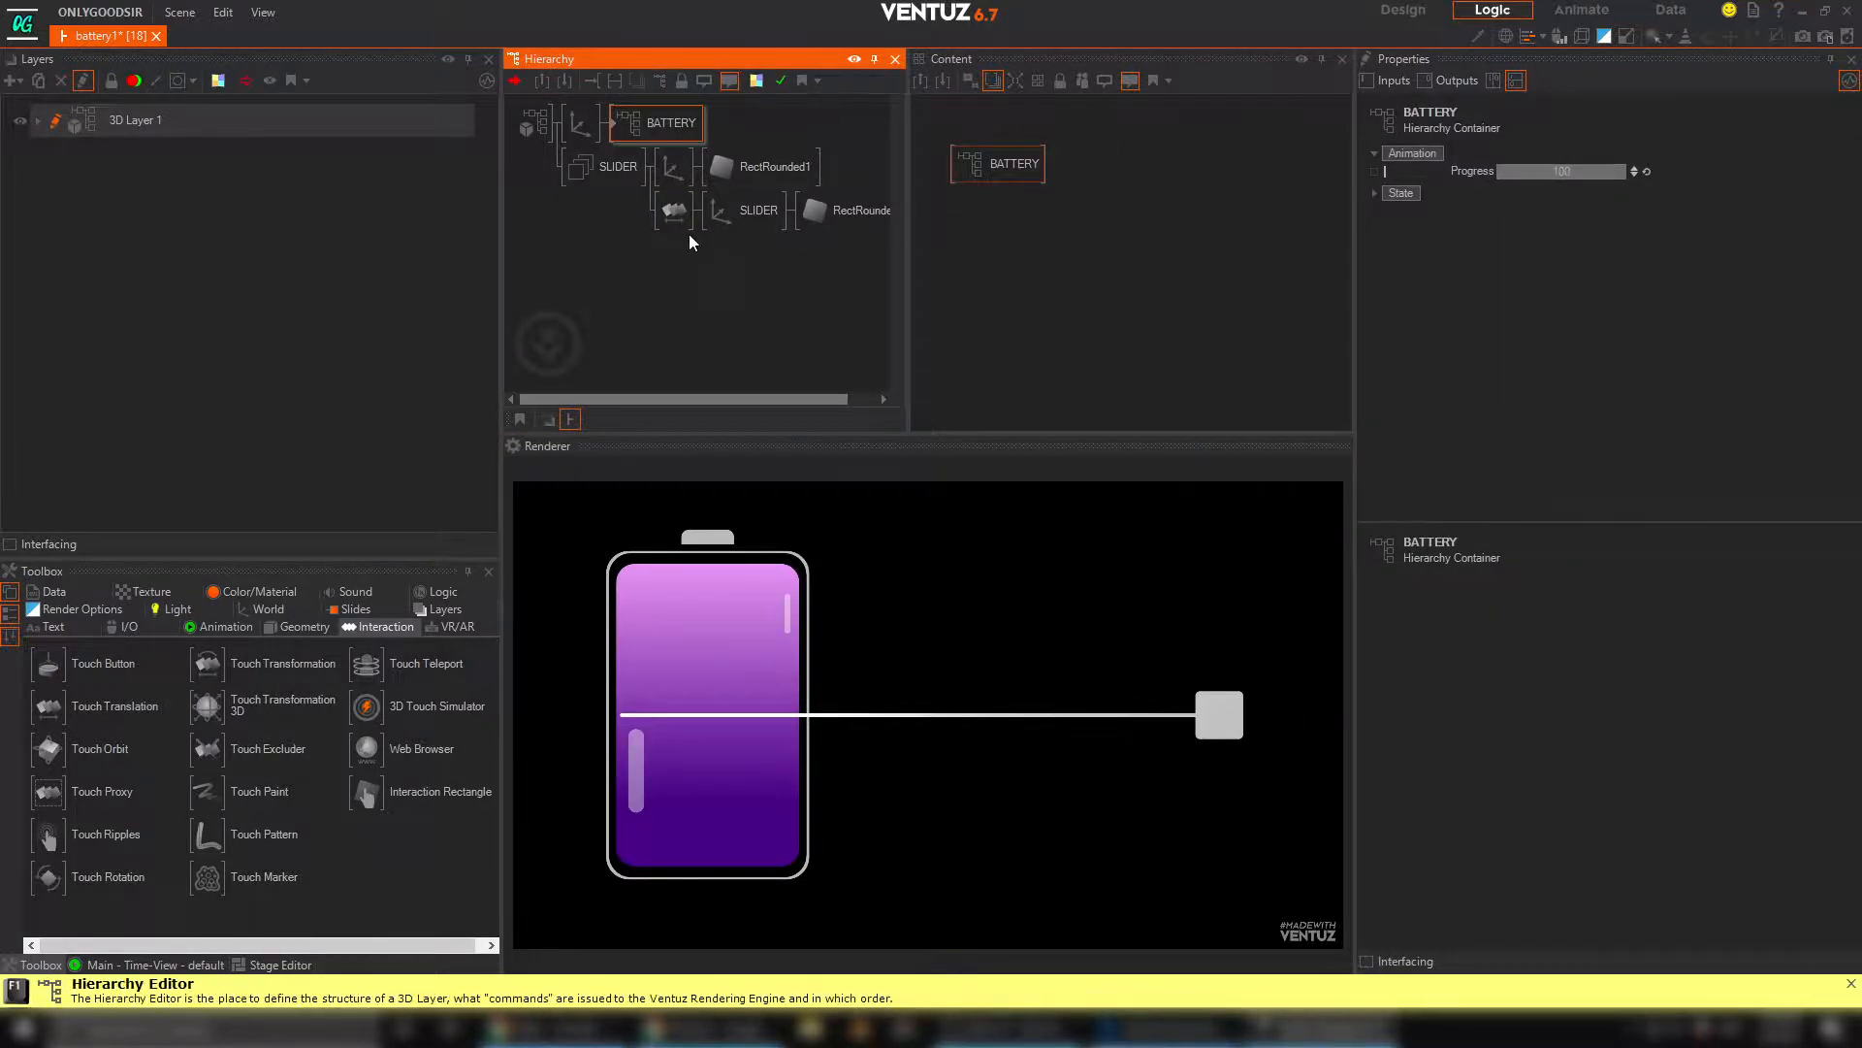
Merge the SLIDER group and its branches into a hierarchy container
{"action": "left_click", "coordinate": [605, 174]}
{"action": "left_click", "coordinate": [603, 236]}
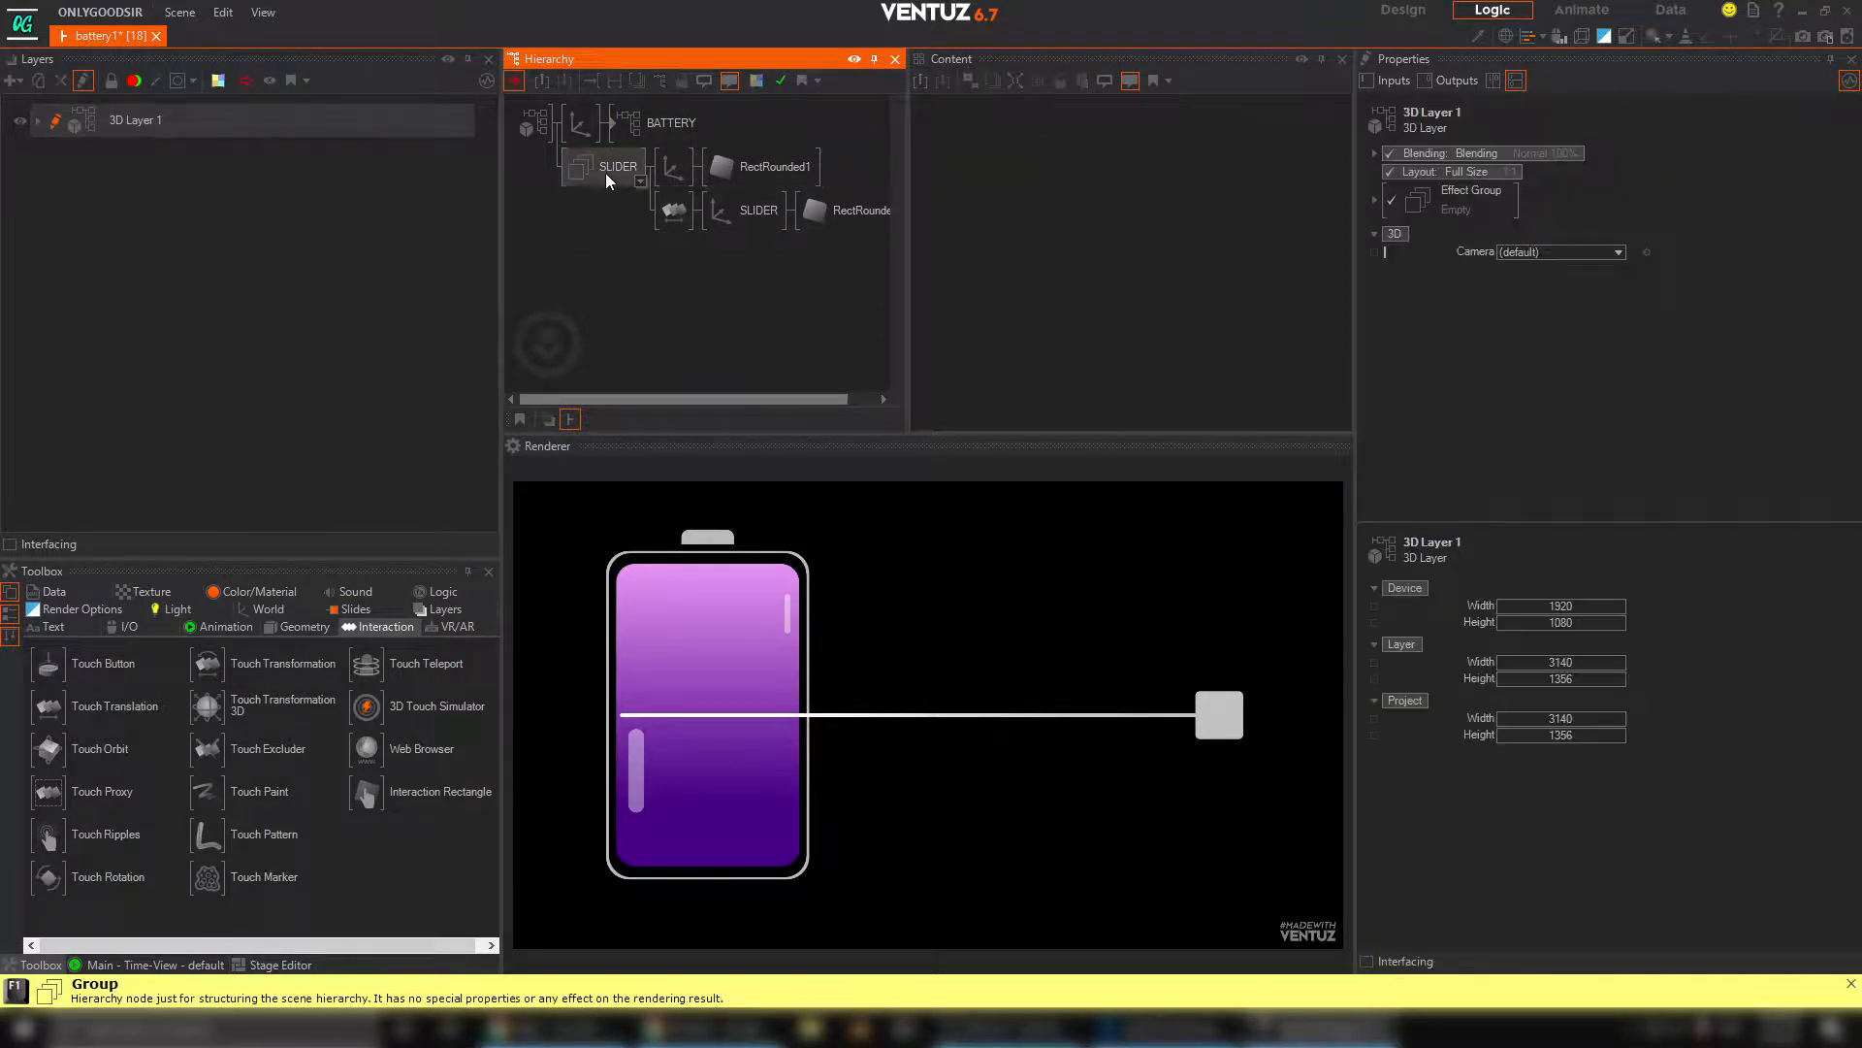
{"action": "left_click", "coordinate": [605, 172]}
{"action": "right_click", "coordinate": [608, 171]}
{"action": "left_click", "coordinate": [689, 371]}
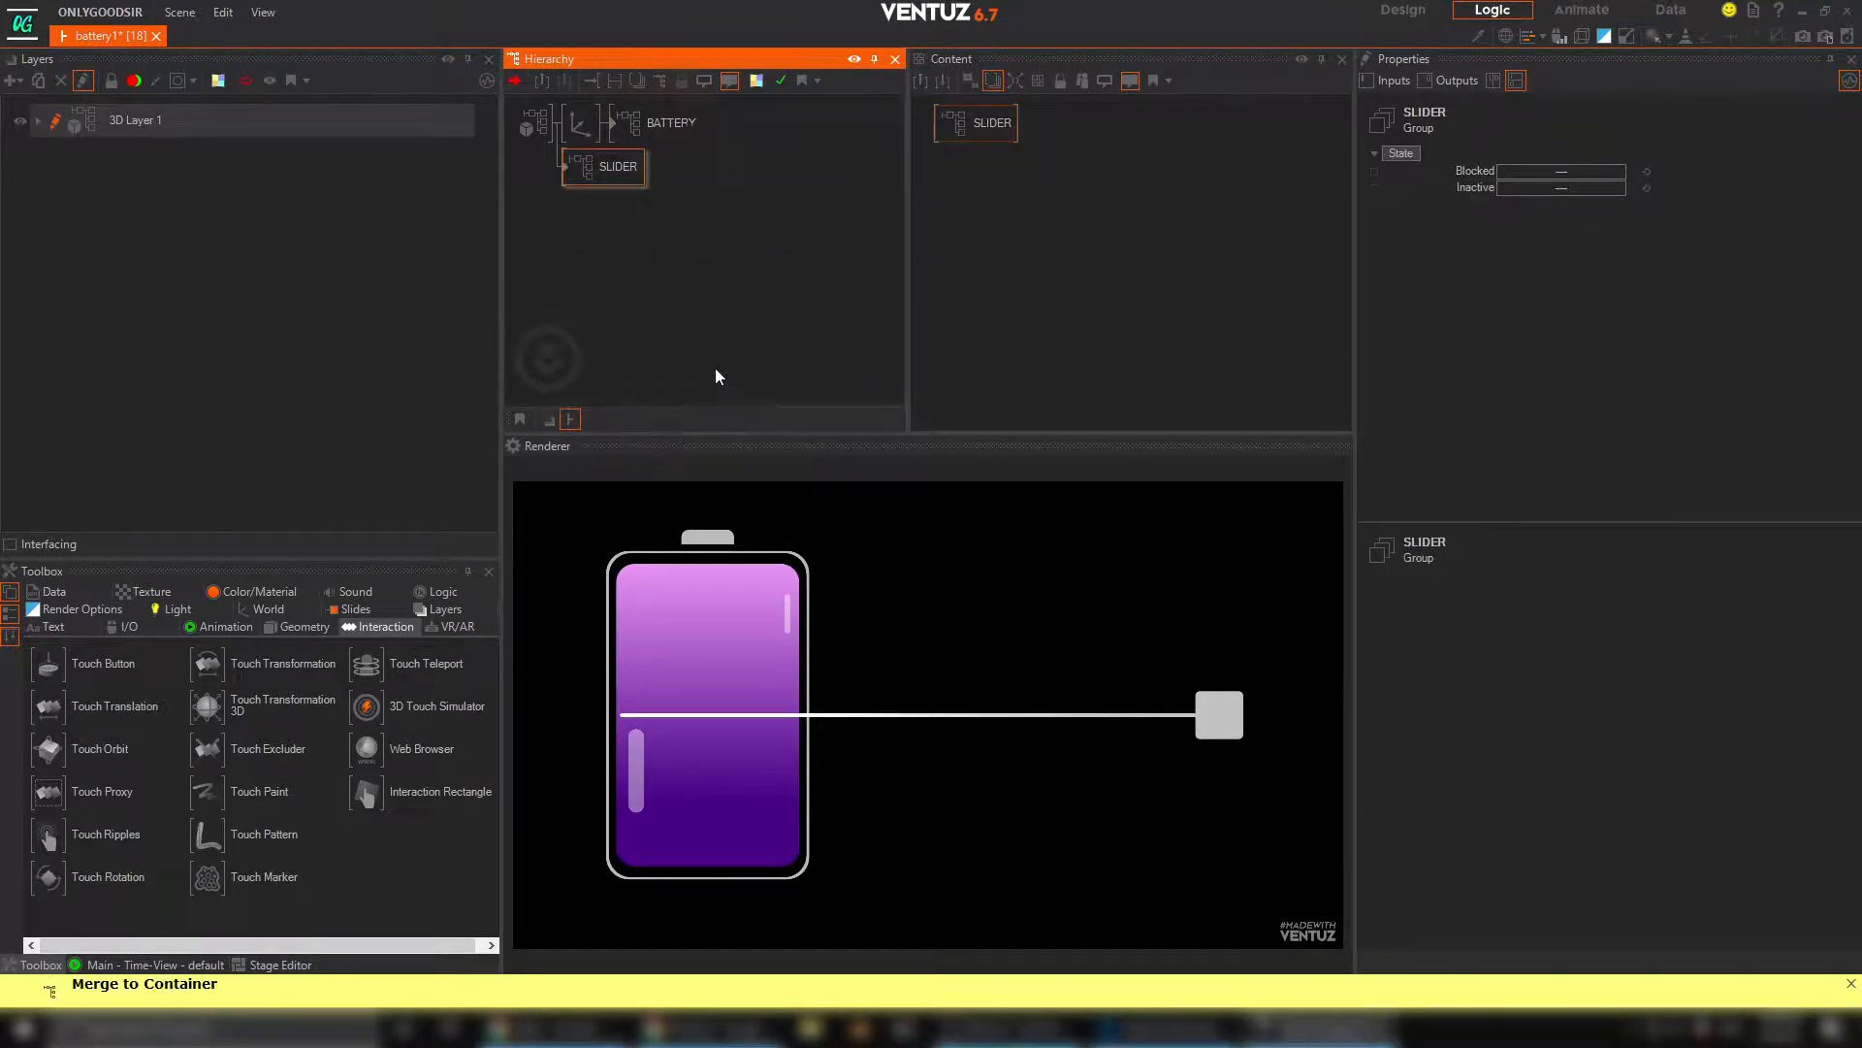
Open the SLIDER container and add a Clipping node next to its Touch Translation node in the content graph
{"action": "double_click", "coordinate": [569, 170]}
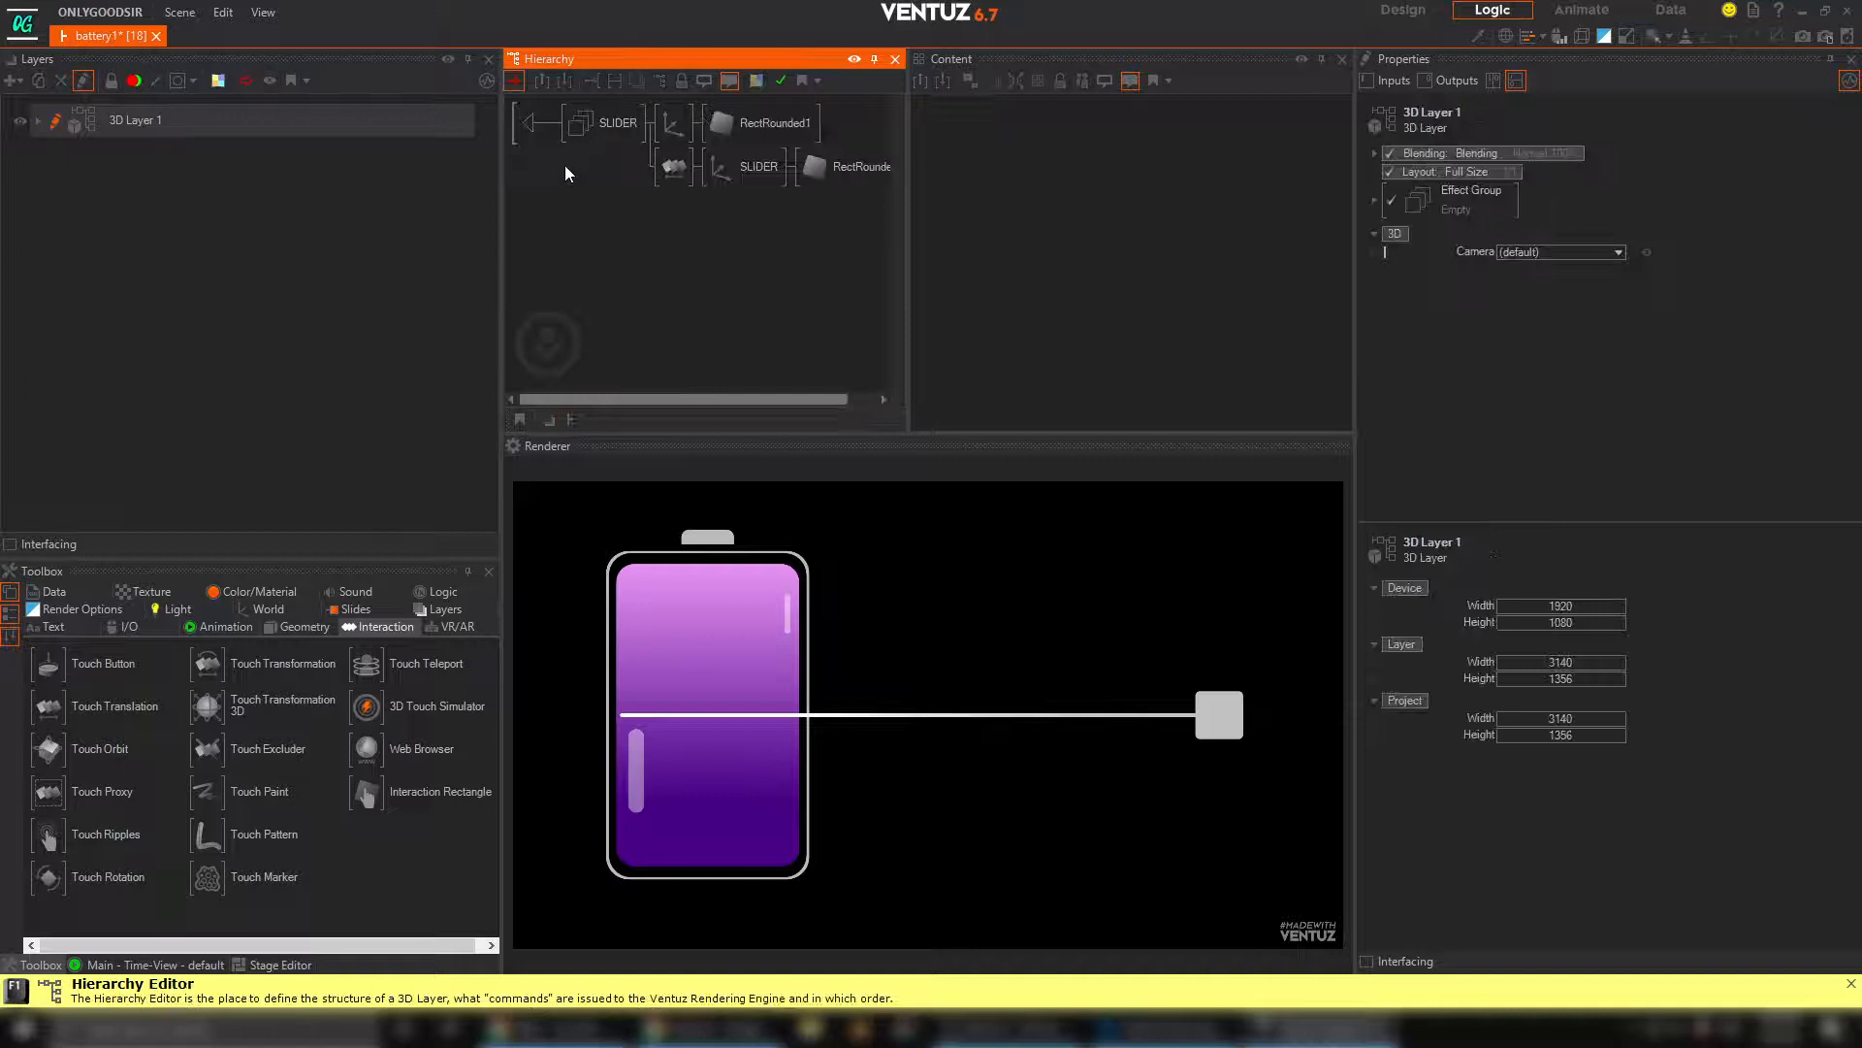
{"action": "left_click", "coordinate": [684, 167]}
{"action": "left_click", "coordinate": [937, 129]}
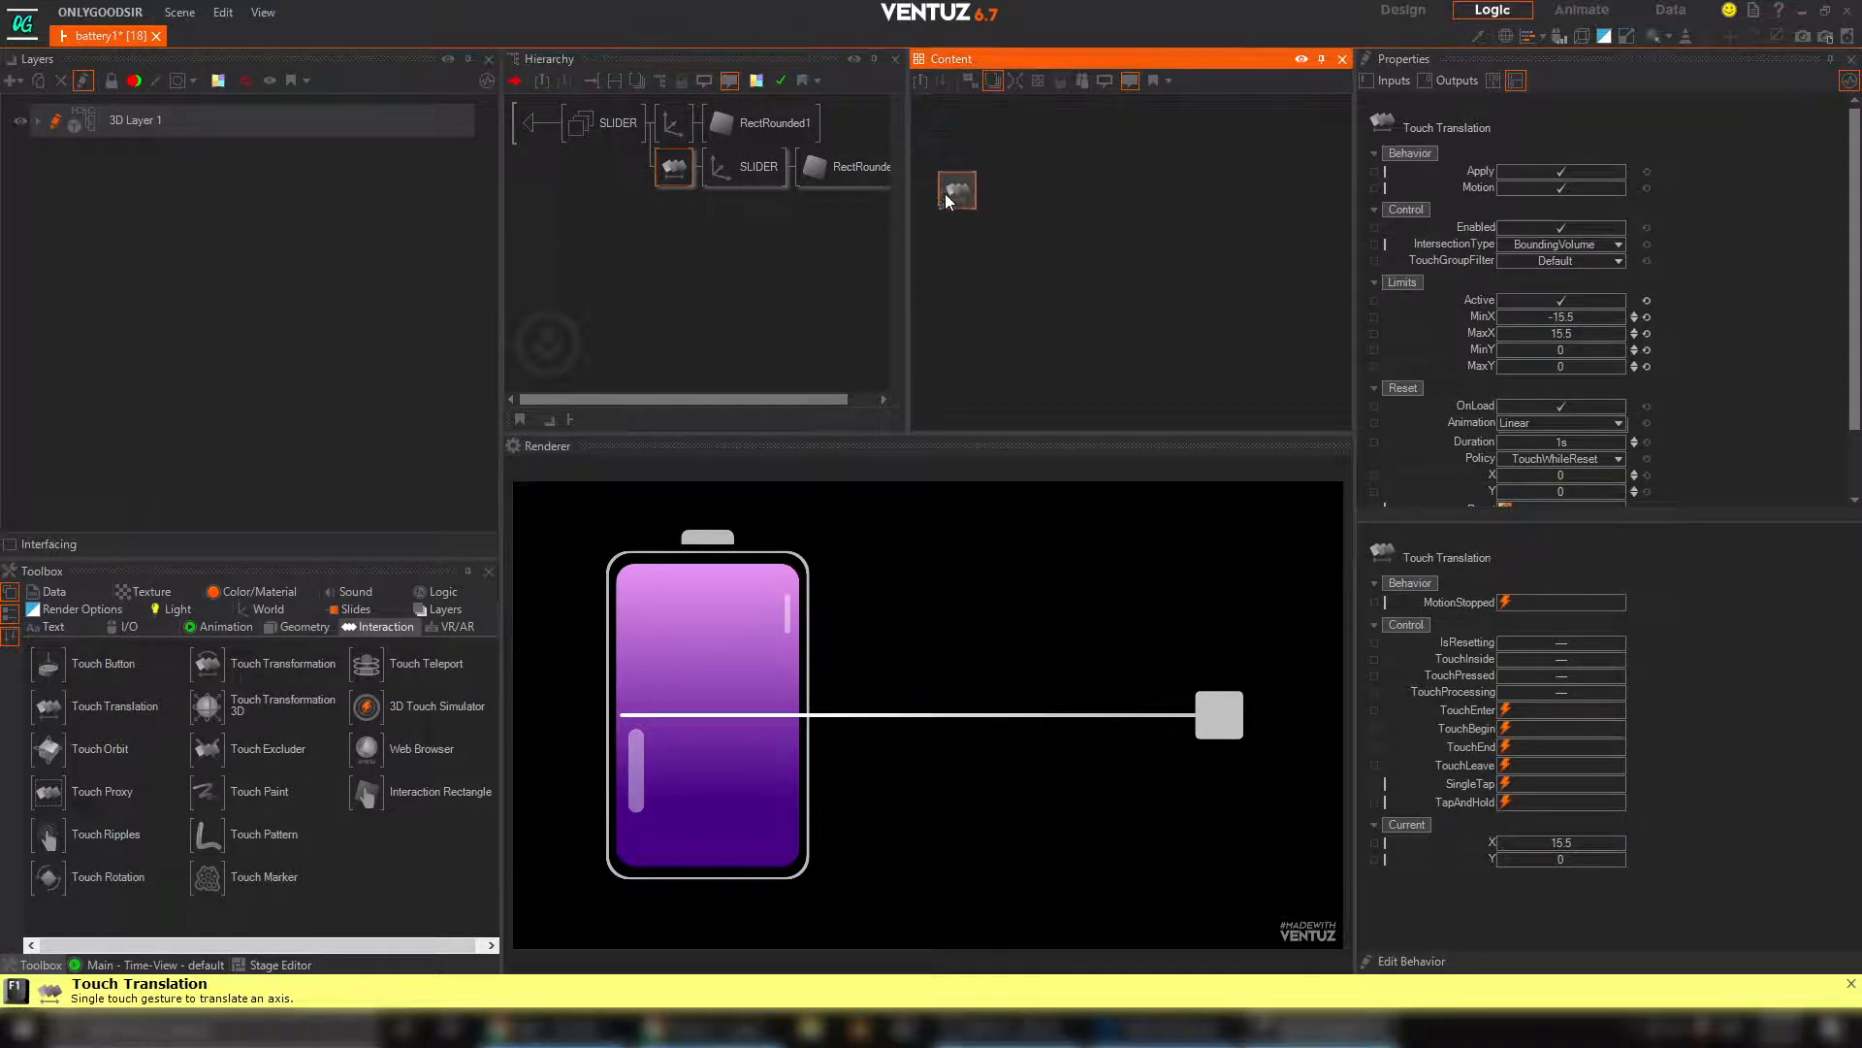
{"action": "left_click", "coordinate": [1061, 272]}
{"action": "key", "text": "Tab"}
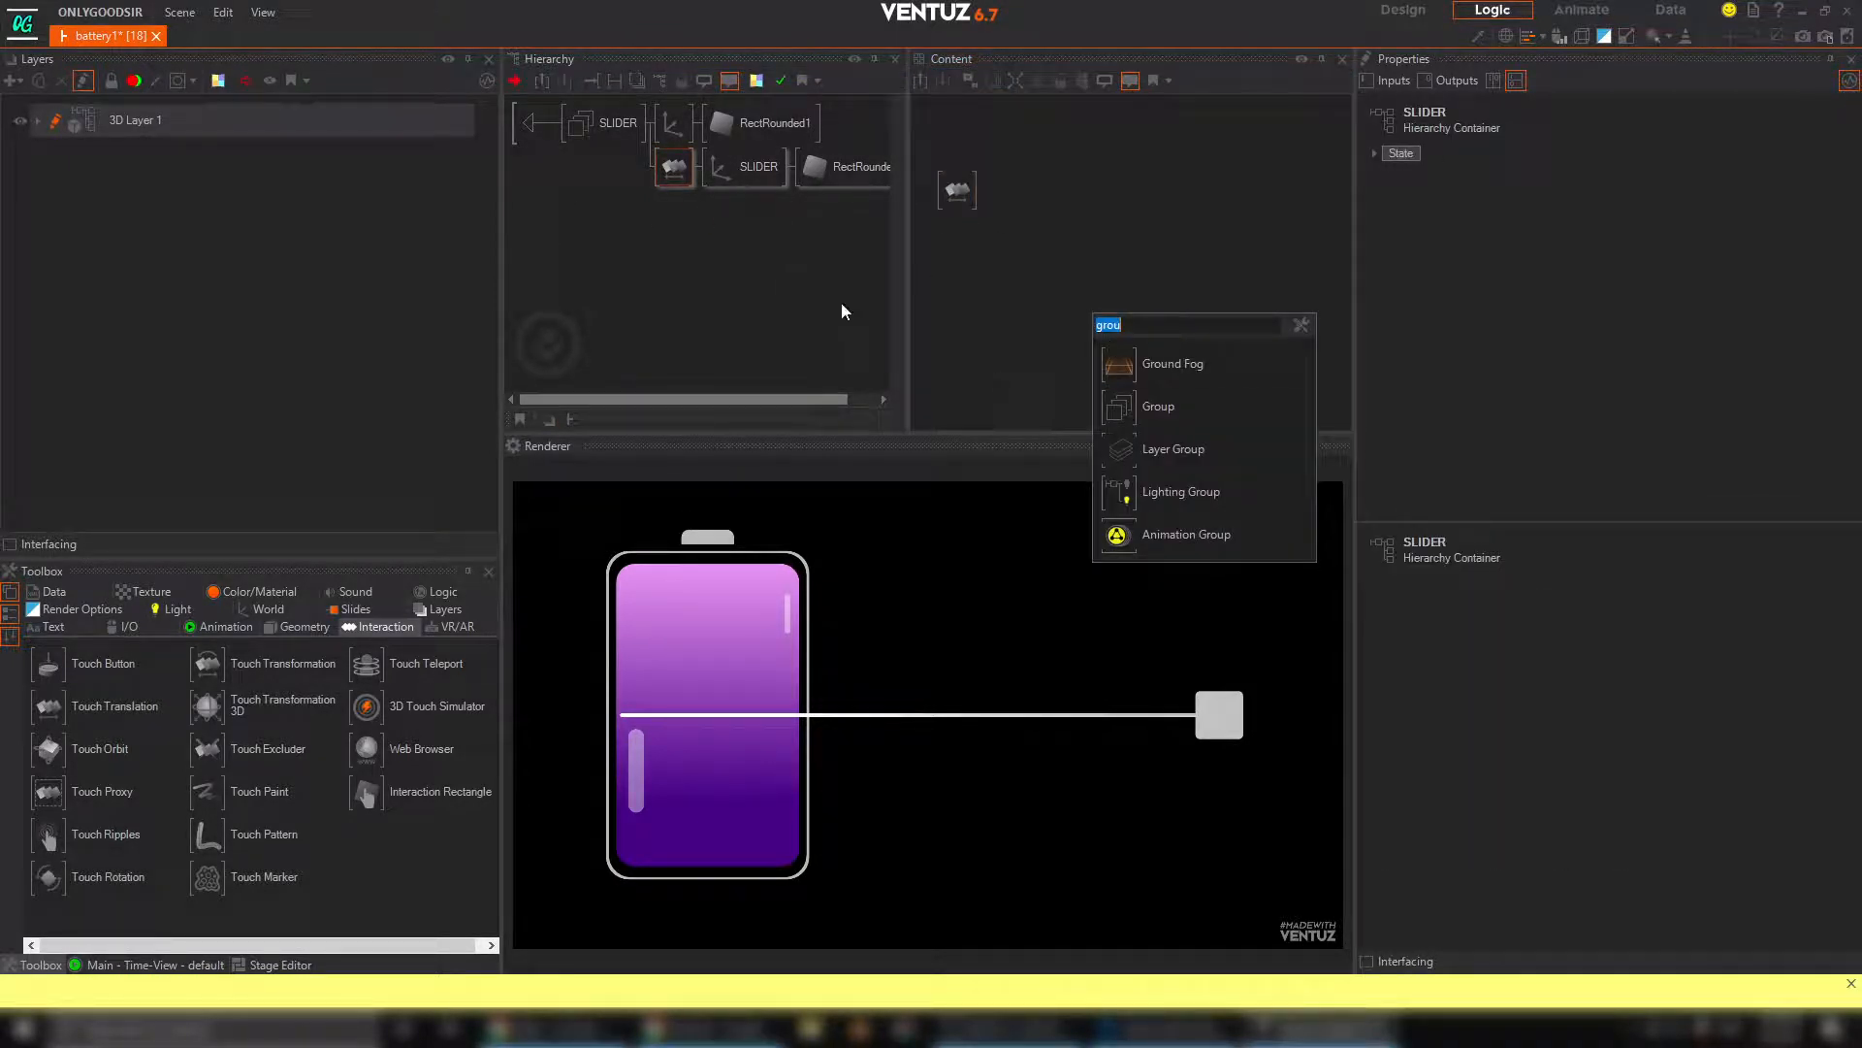
{"action": "type", "text": "clip"}
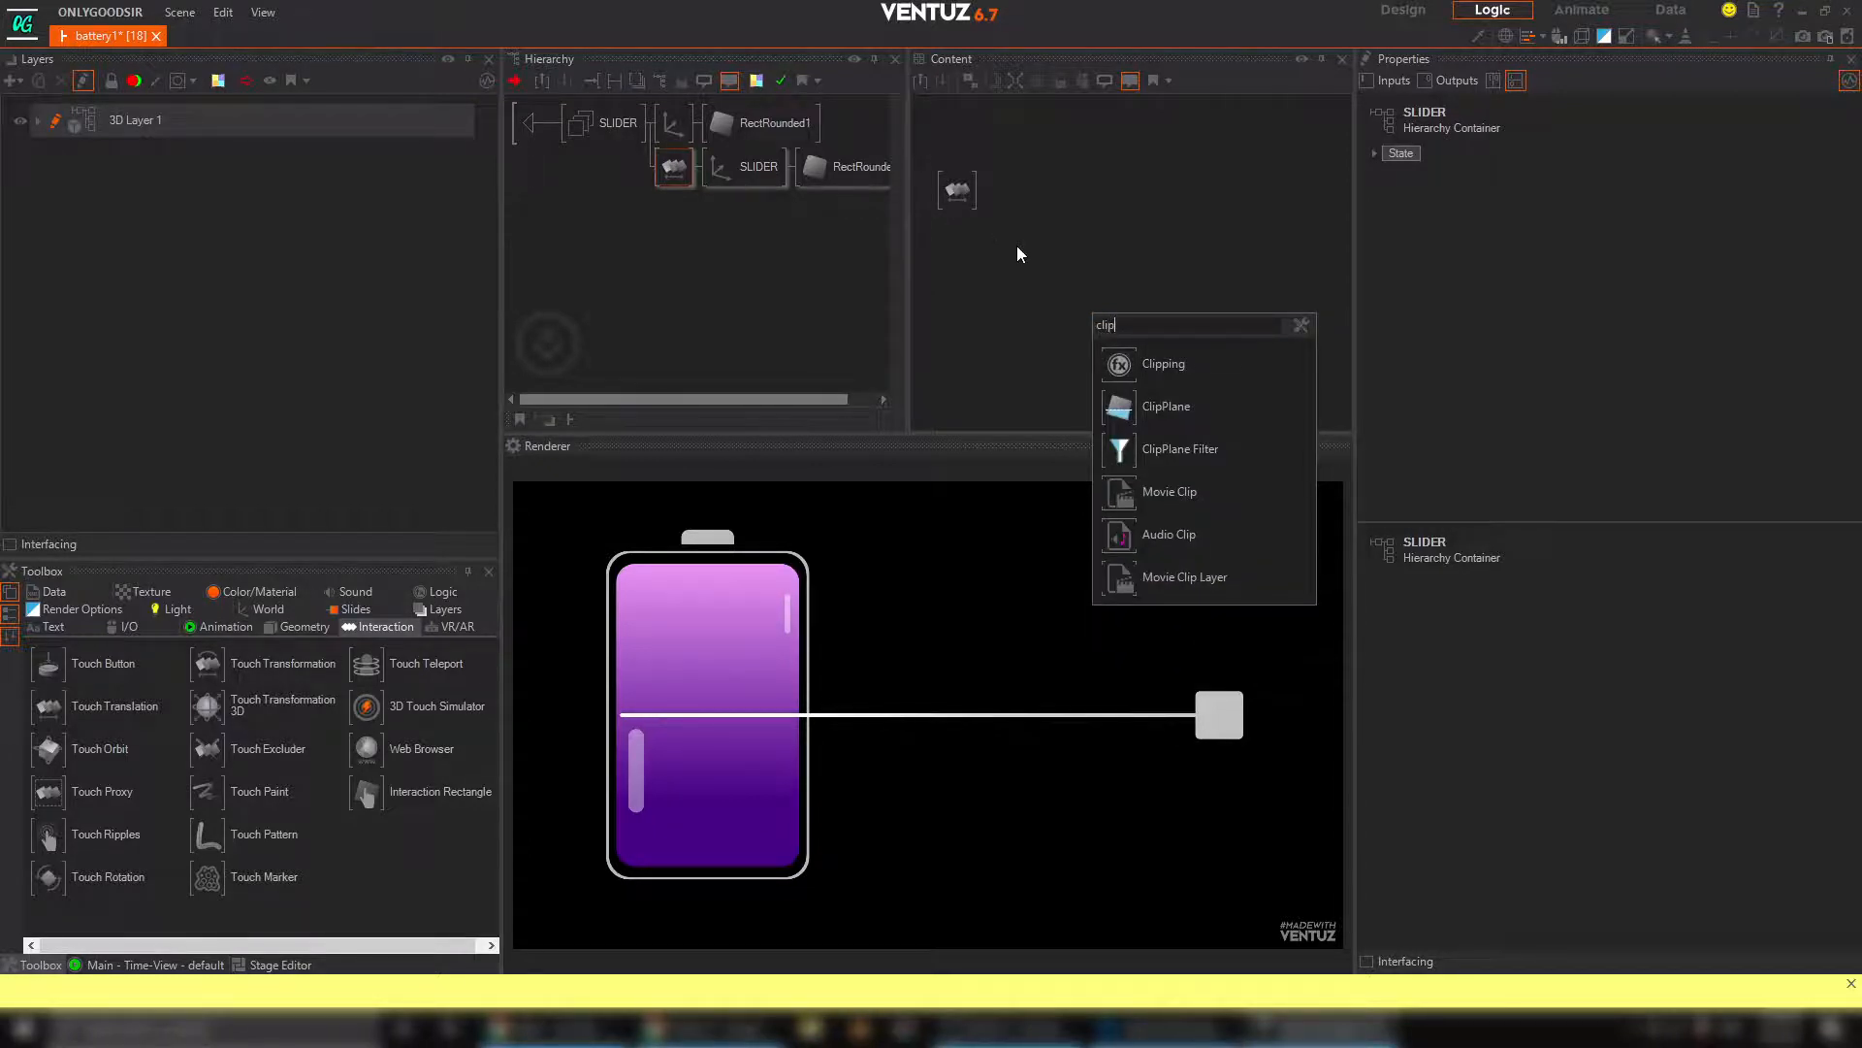
{"action": "left_click", "coordinate": [1105, 351]}
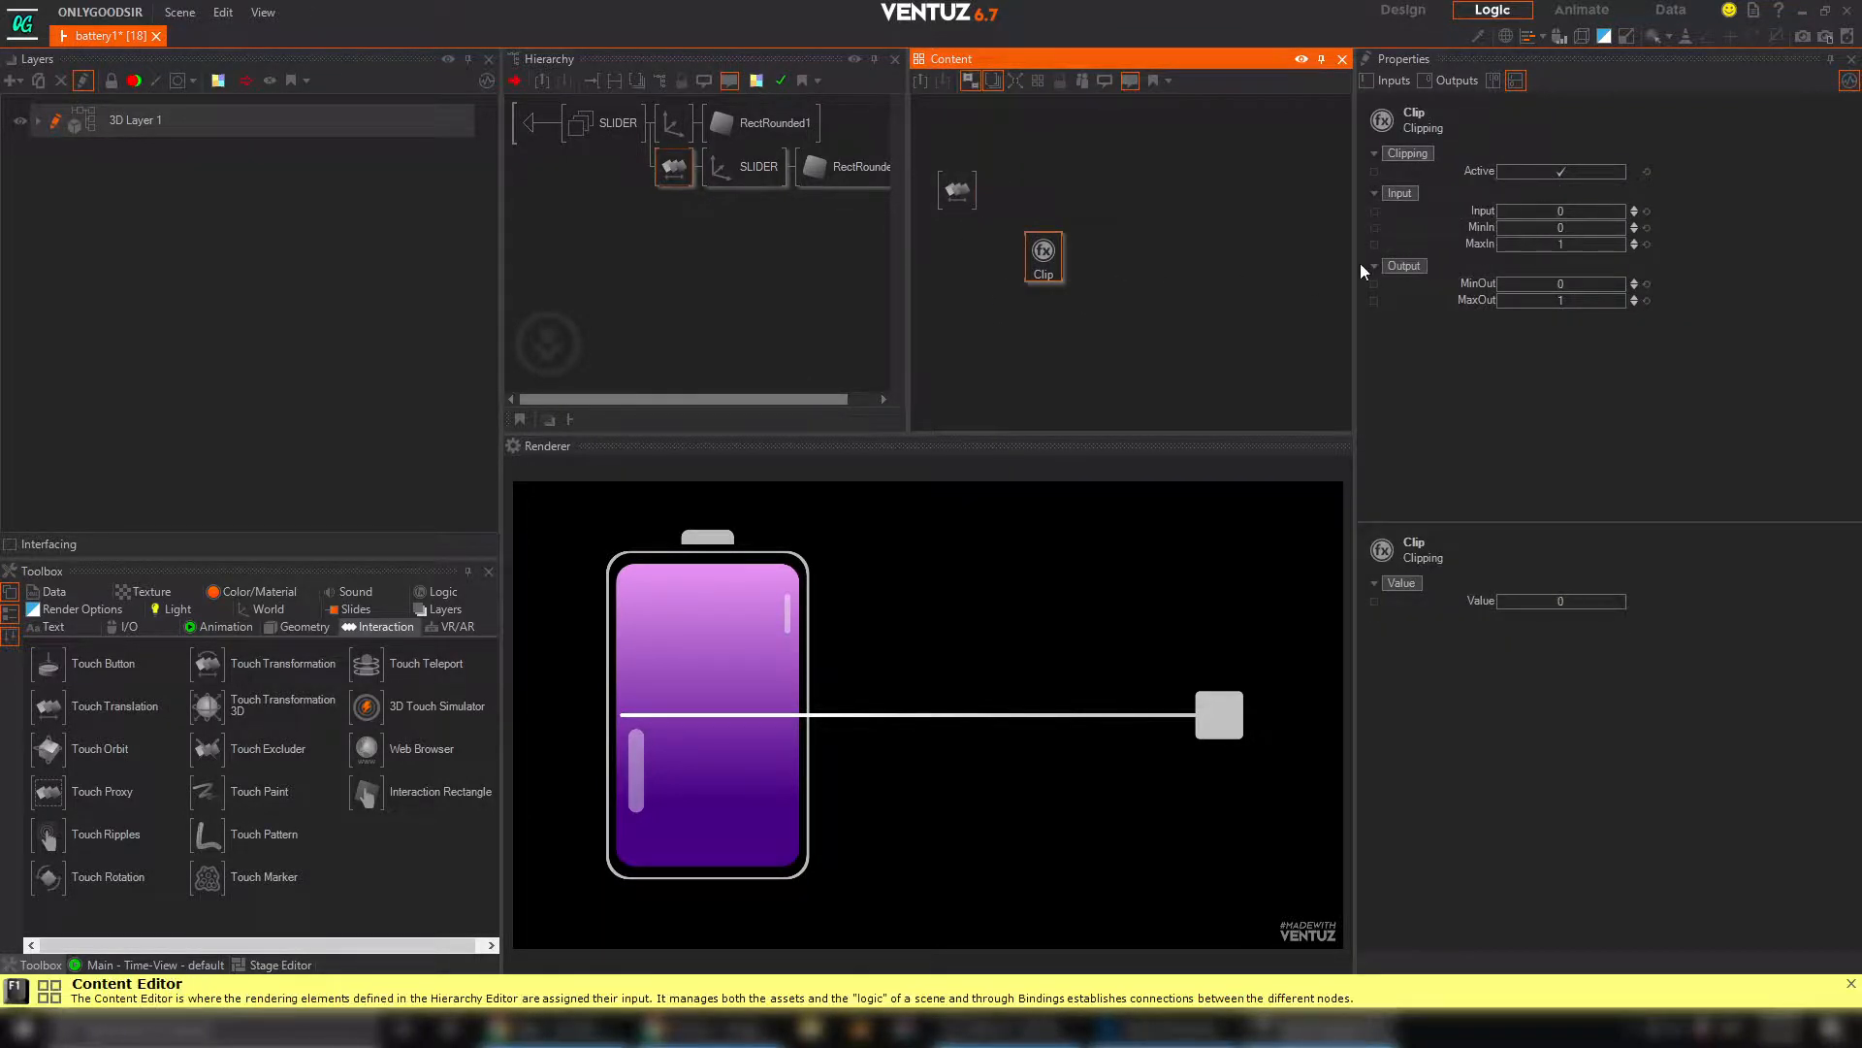
Bind the Clipping node's Input to the Touch Translation's current X and test it by moving the handle
{"action": "left_click_drag", "start_coordinate": [1461, 211], "coordinate": [959, 191]}
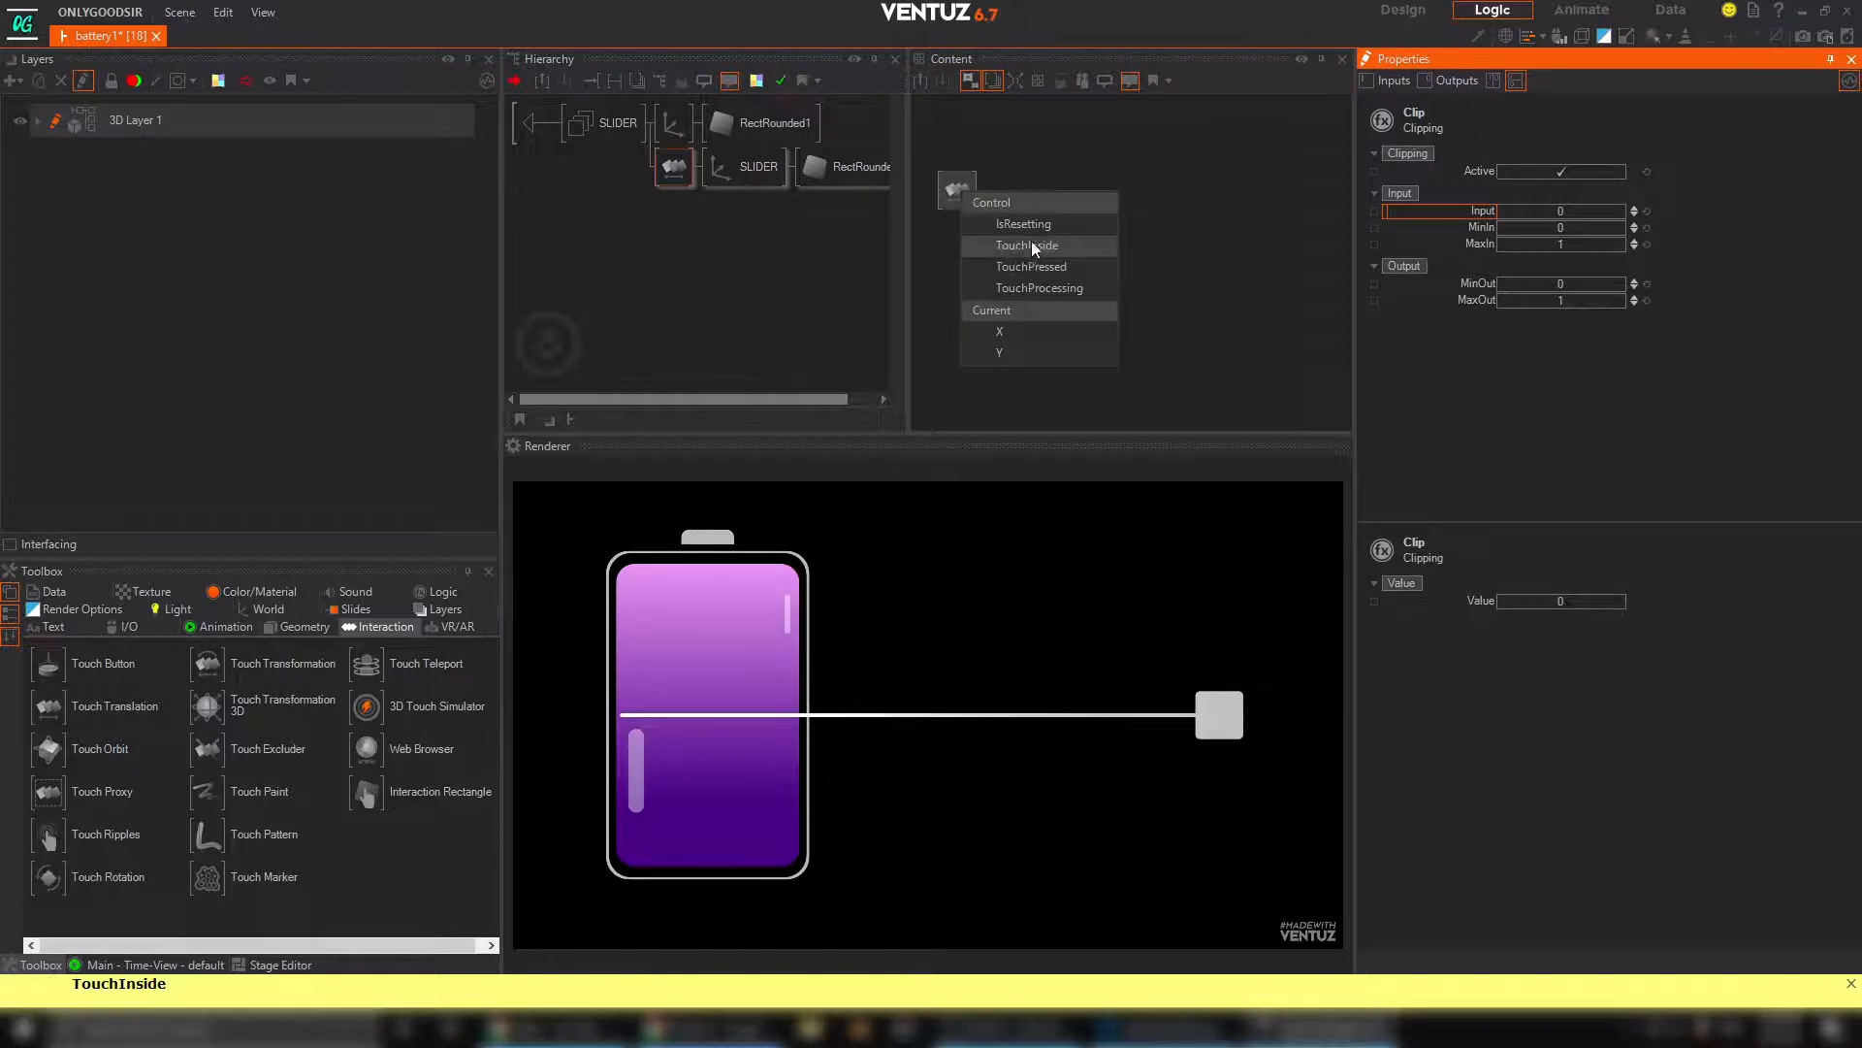
{"action": "left_click", "coordinate": [1023, 336]}
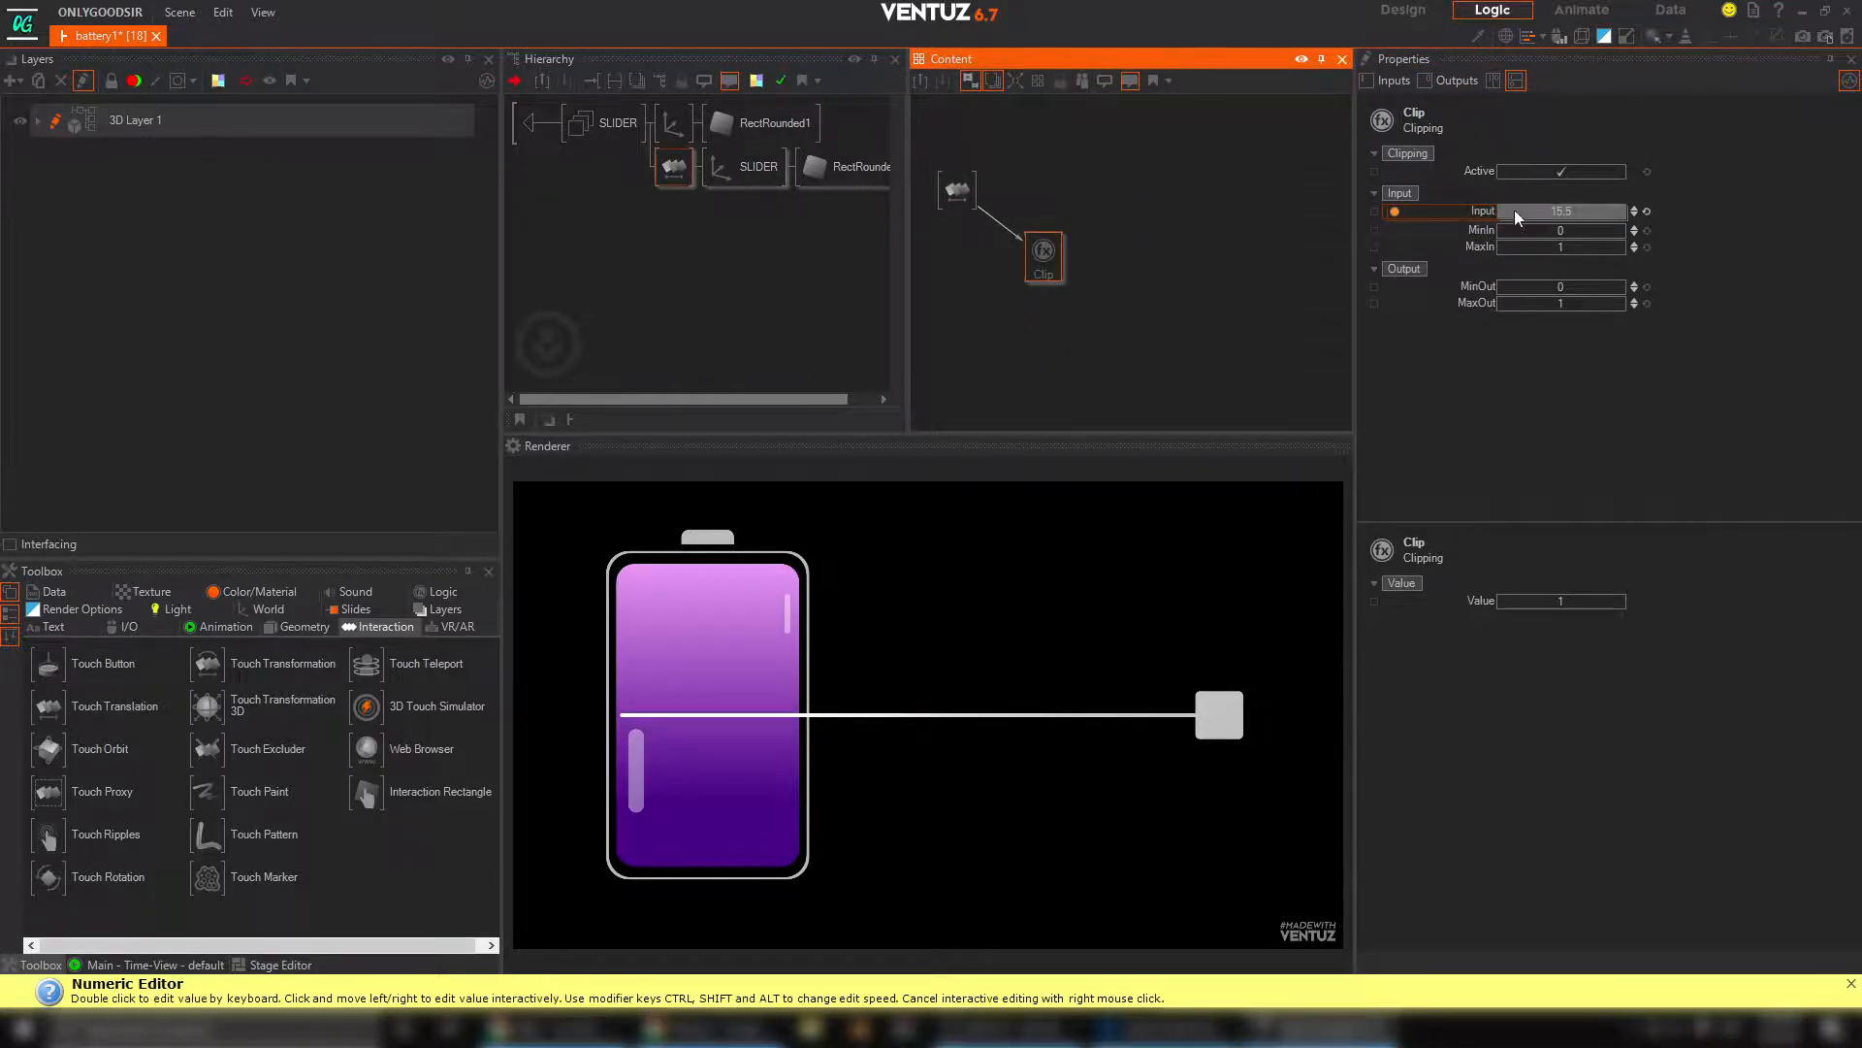
{"action": "left_click_drag", "start_coordinate": [1234, 728], "coordinate": [1186, 725]}
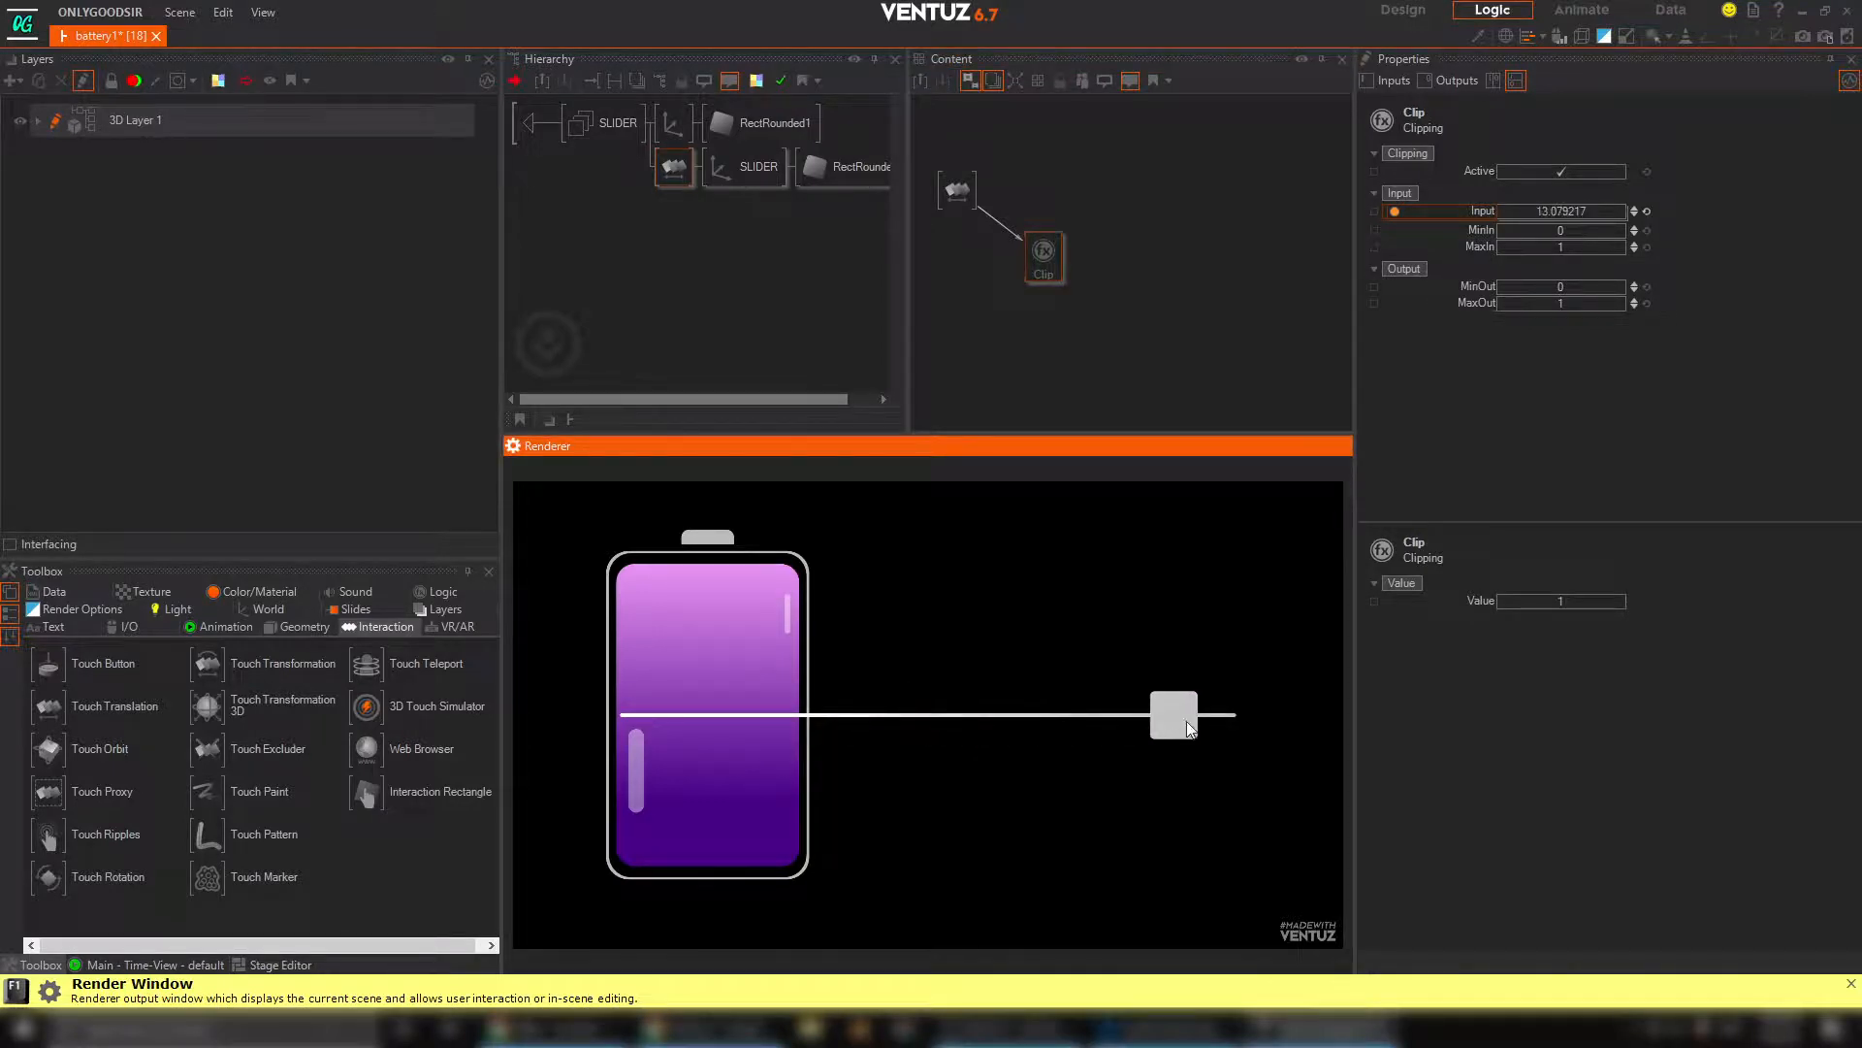
Set the Clipping node's MinIn to -15
{"action": "double_click", "coordinate": [1564, 230]}
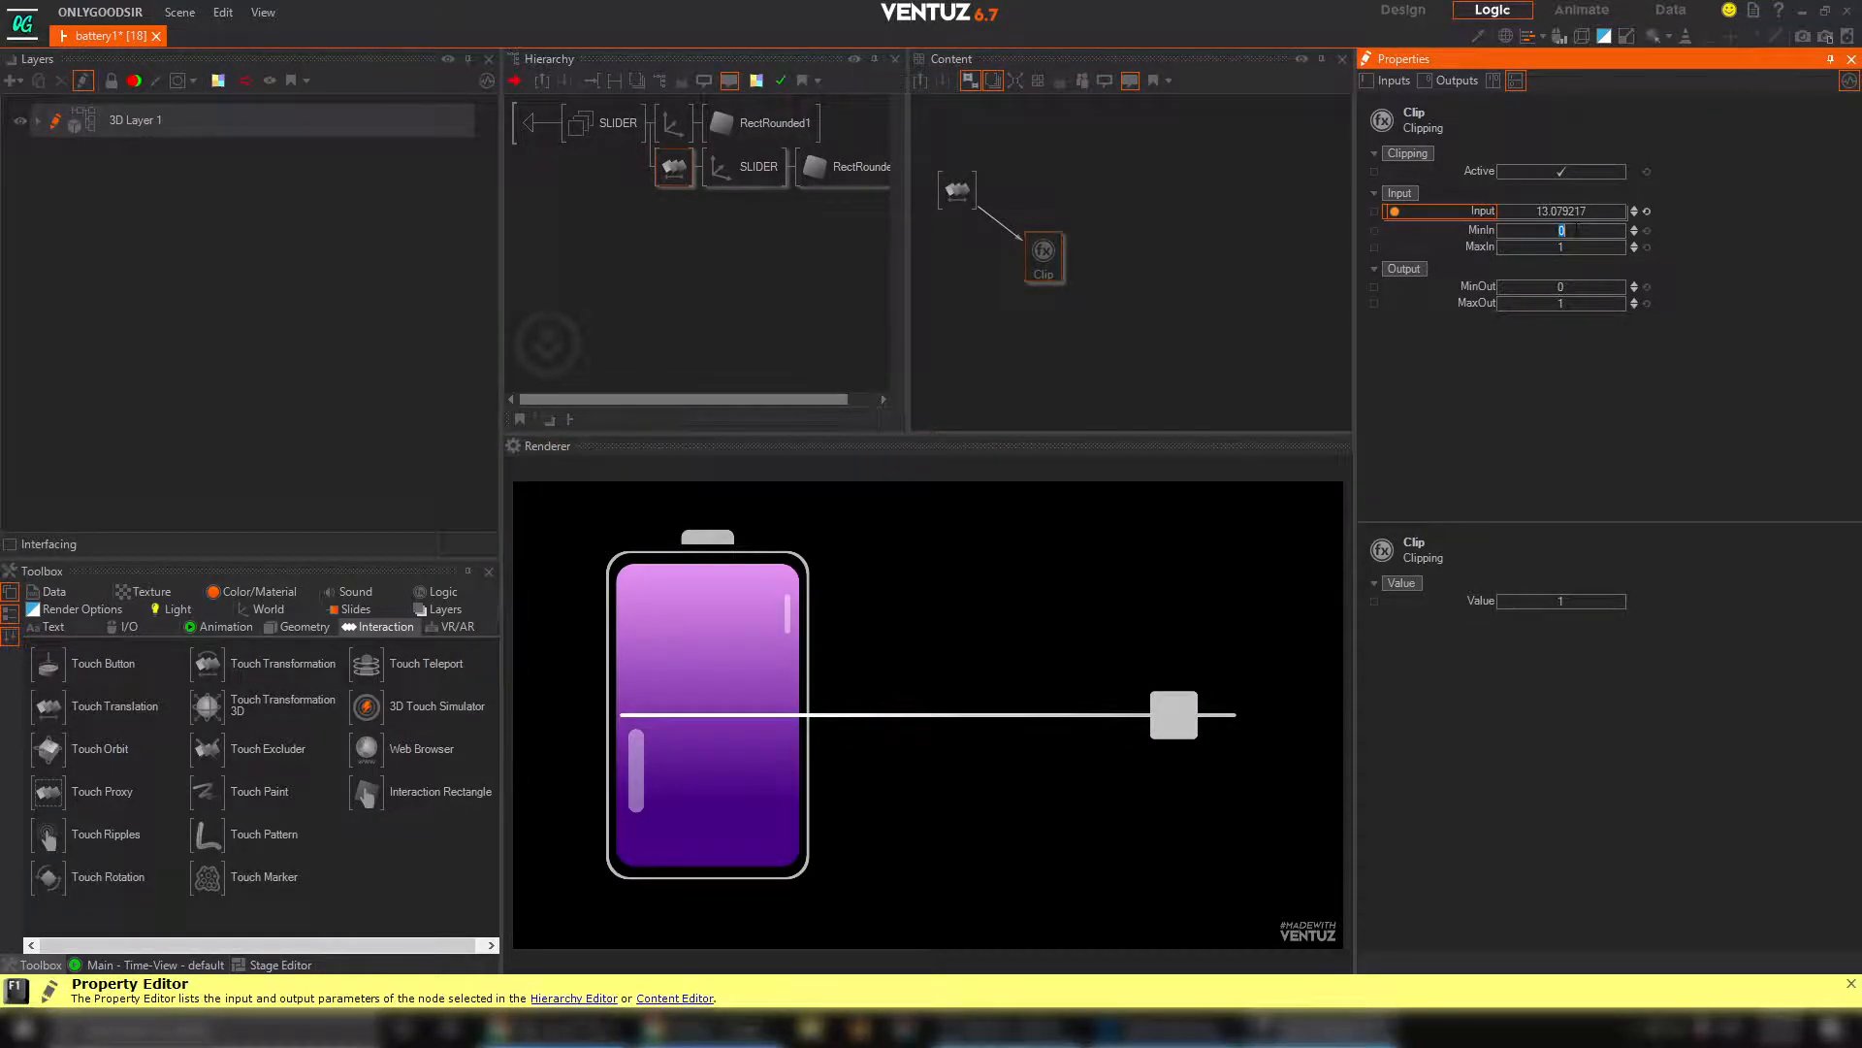
{"action": "type", "text": "-15"}
{"action": "key", "text": "Return"}
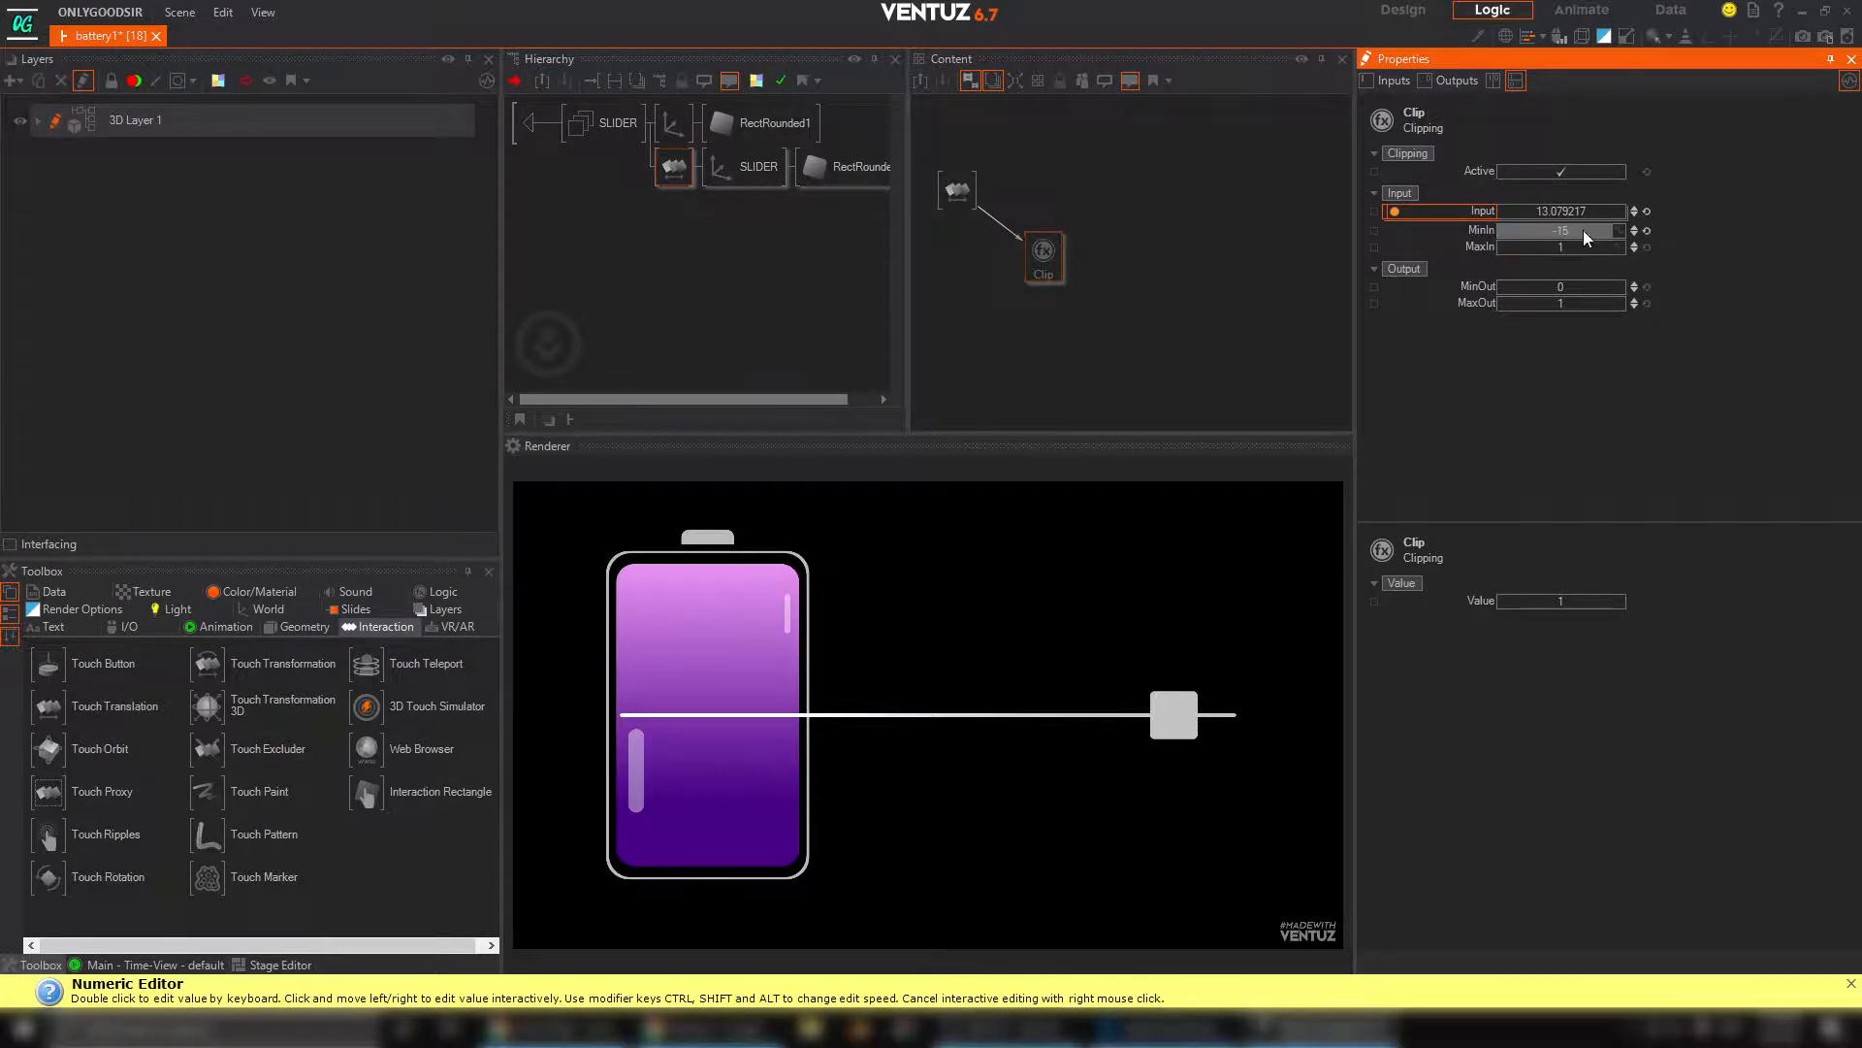
Set the Clipping node's MinIn to -15.5 and MaxIn to 15.5
{"action": "double_click", "coordinate": [1584, 231]}
{"action": "type", "text": ".5"}
{"action": "key", "text": "Return"}
{"action": "double_click", "coordinate": [1583, 246]}
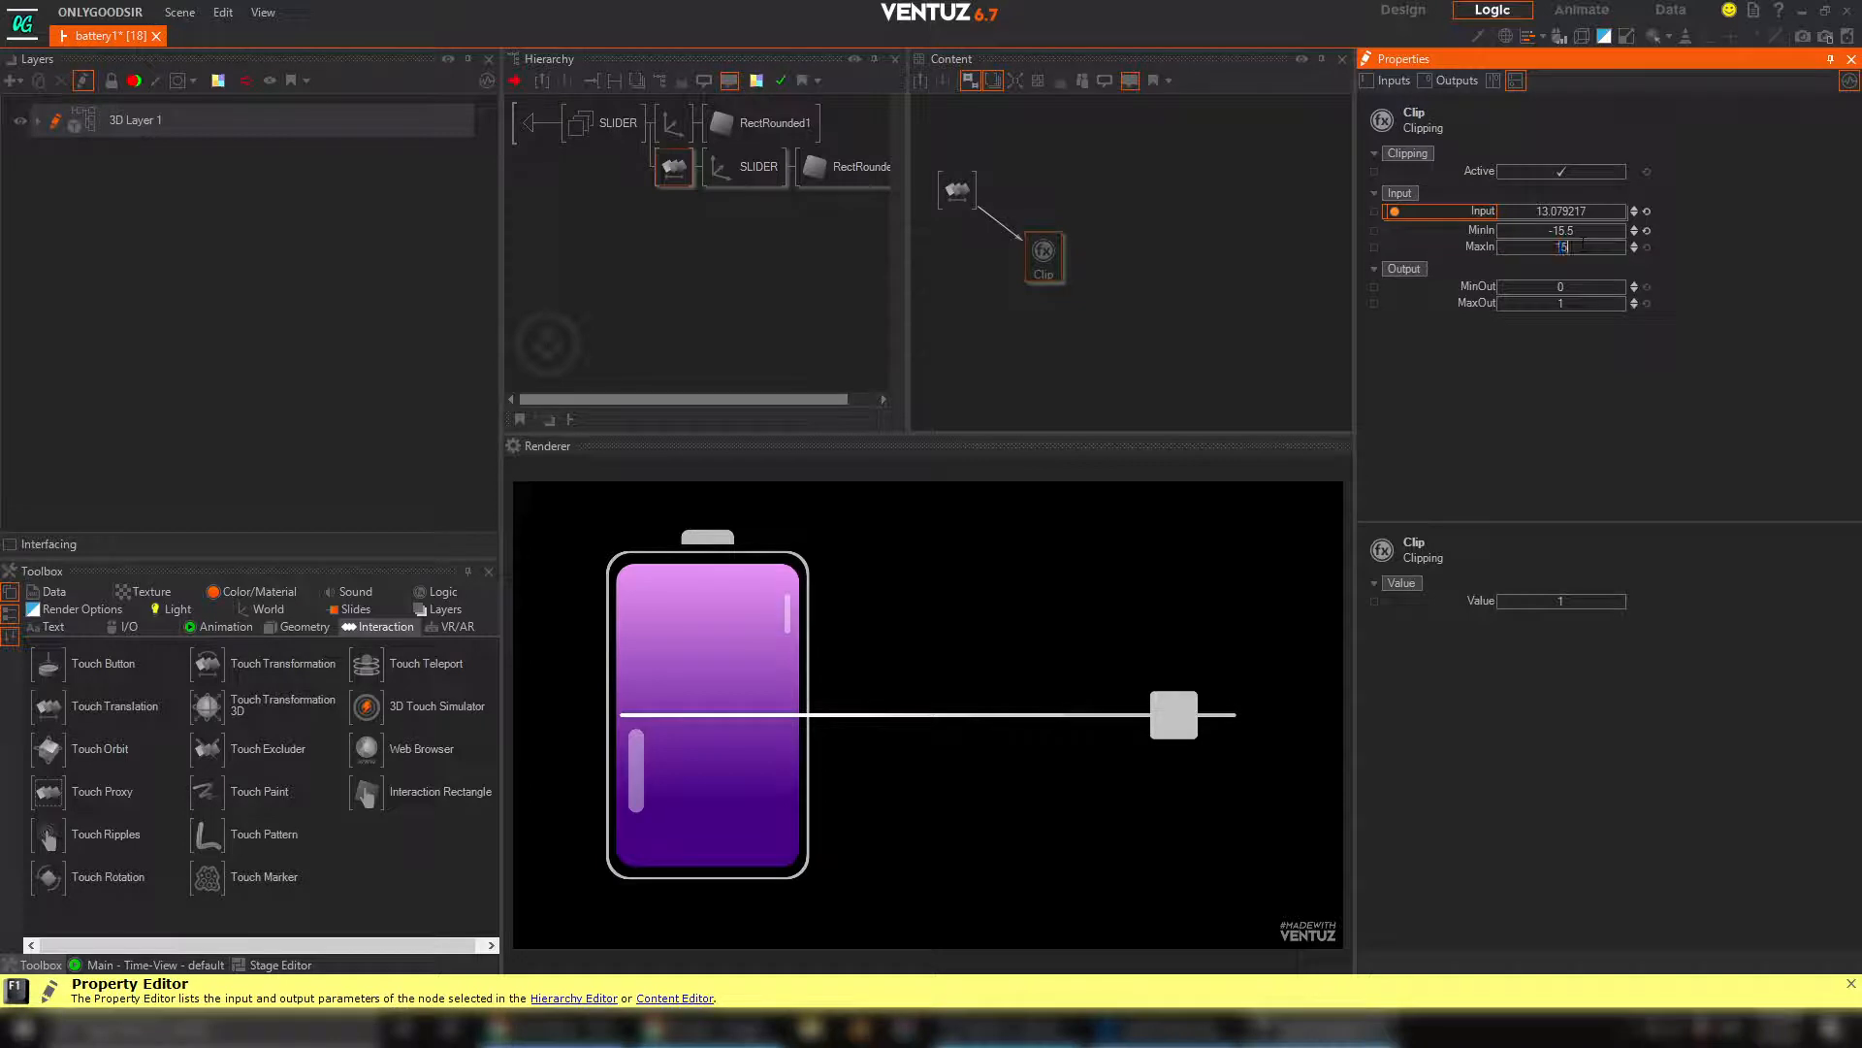
{"action": "type", "text": "15.5"}
{"action": "key", "text": "Return"}
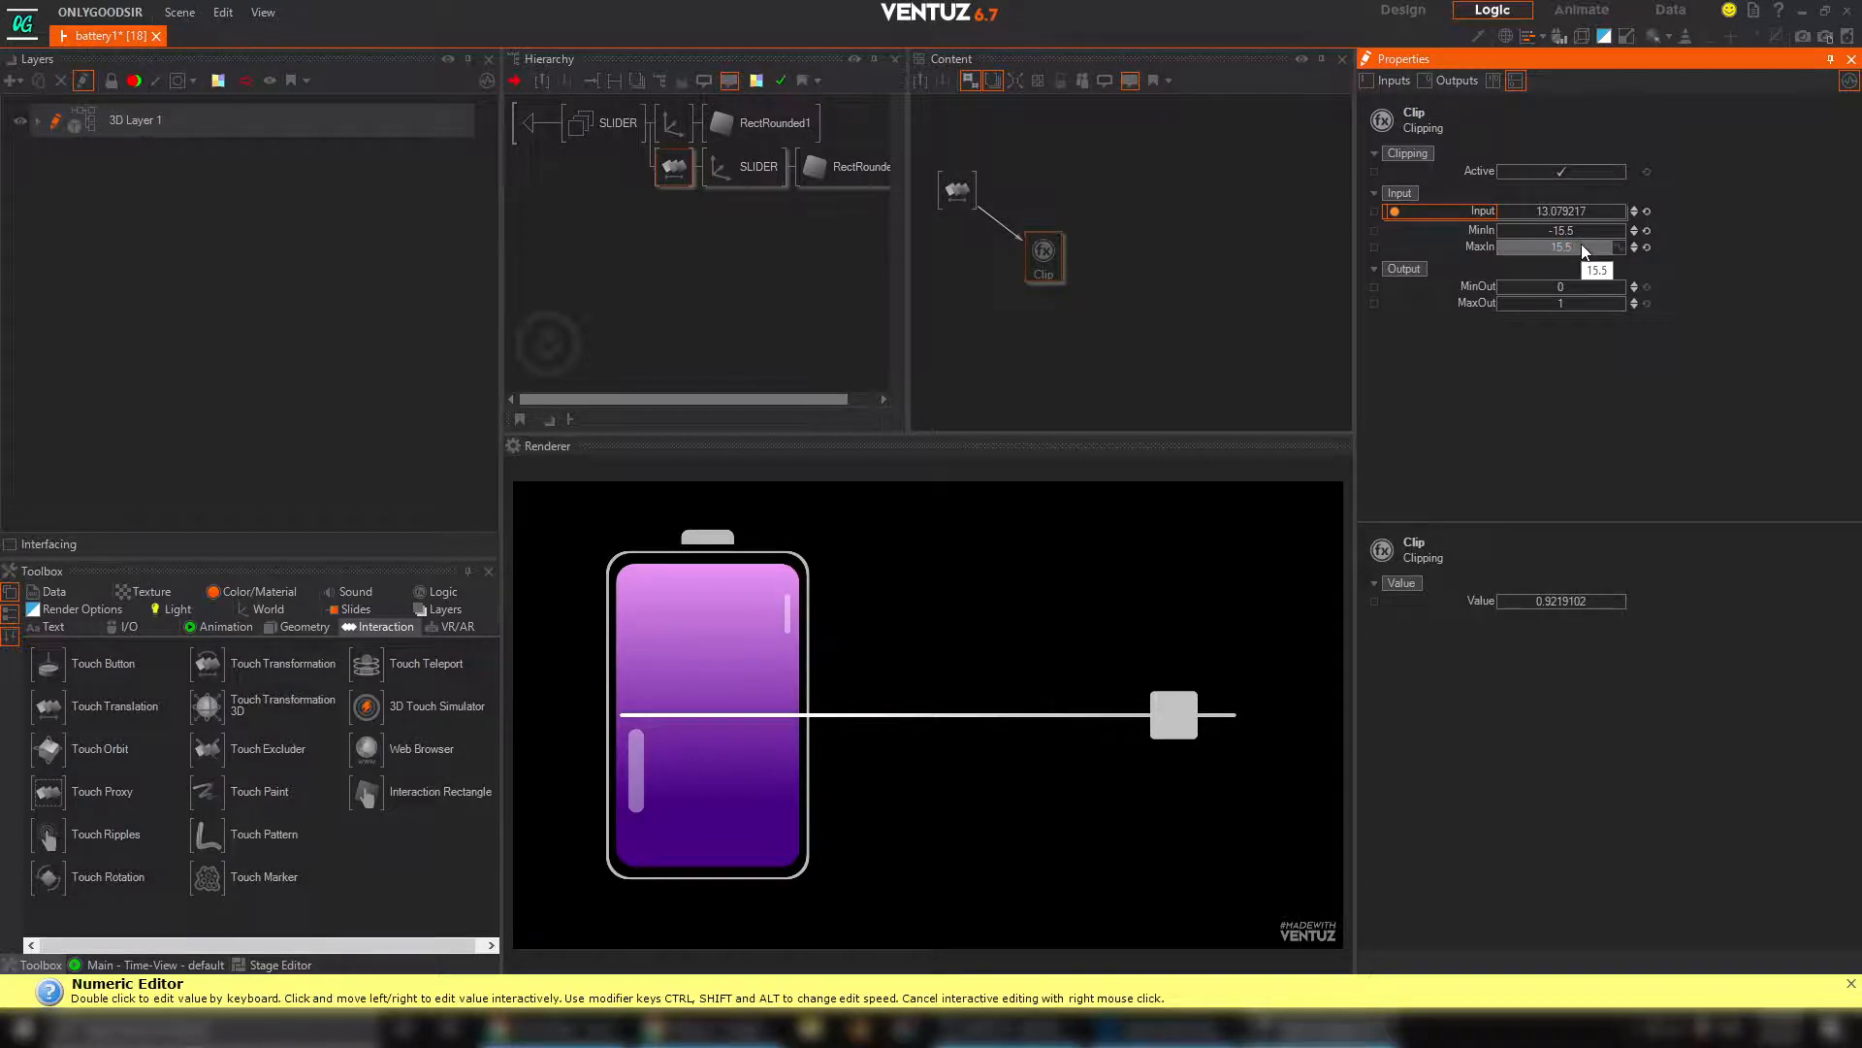
Set the Clipping node's MaxOut to 100 and test its output by moving the slider handle to the line's left end
{"action": "double_click", "coordinate": [1568, 302]}
{"action": "type", "text": "10"}
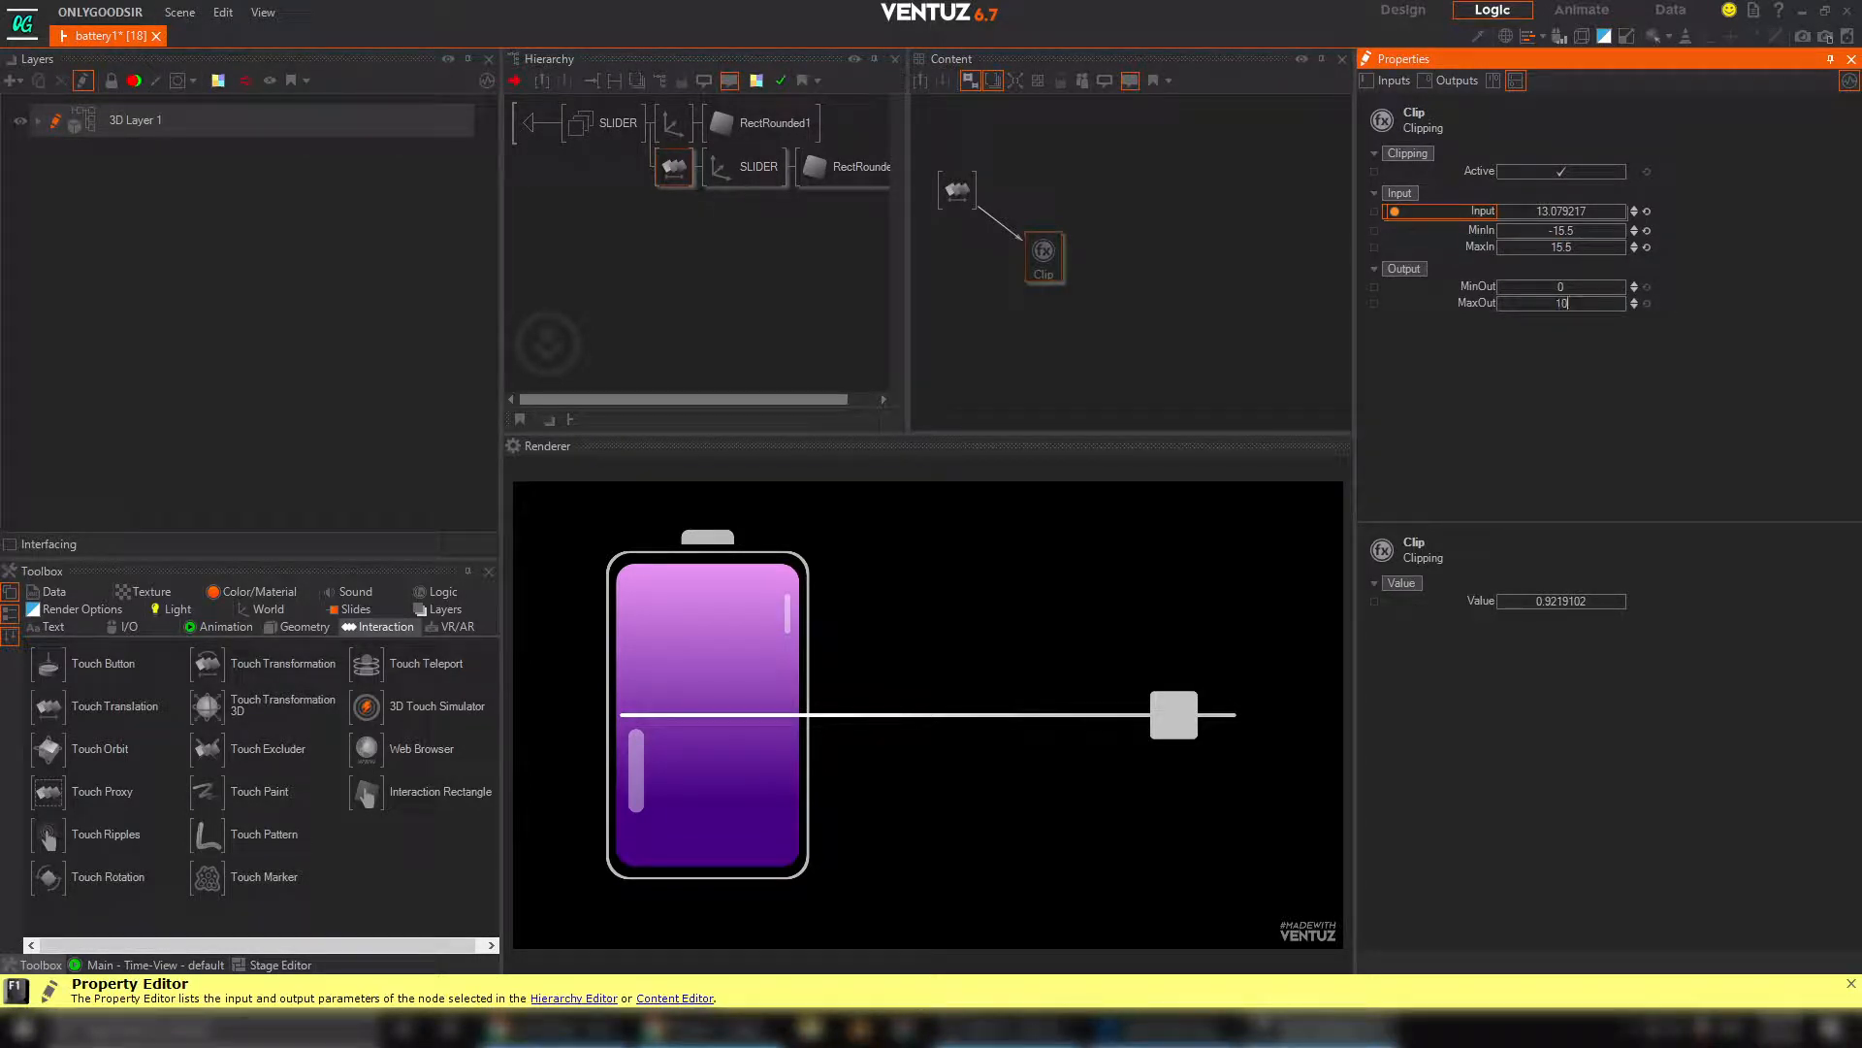
{"action": "type", "text": "0"}
{"action": "key", "text": "Return"}
{"action": "left_click_drag", "start_coordinate": [1129, 717], "coordinate": [563, 701]}
{"action": "left_click", "coordinate": [1071, 254]}
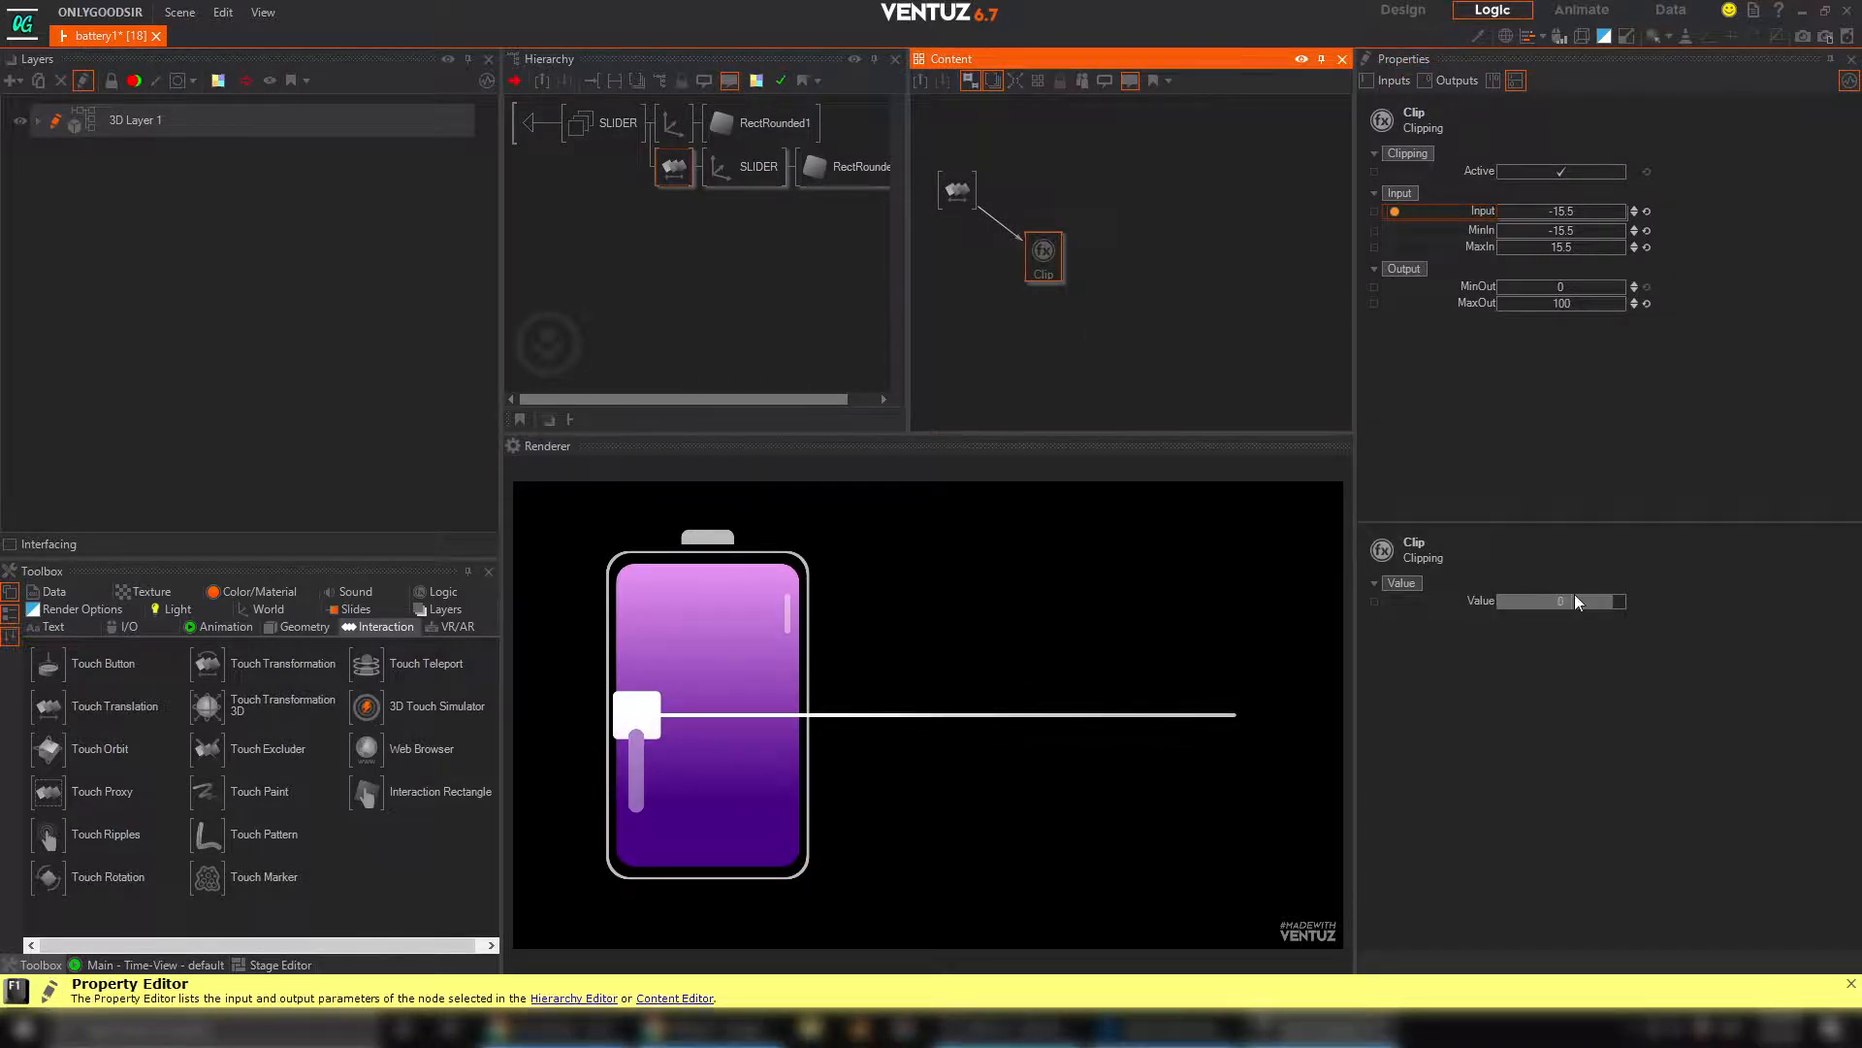
{"action": "left_click_drag", "start_coordinate": [642, 720], "coordinate": [484, 743]}
Expose the Clipping node's output Value as SLIDER_VALUE and return to the parent hierarchy level
{"action": "double_click", "coordinate": [1374, 600]}
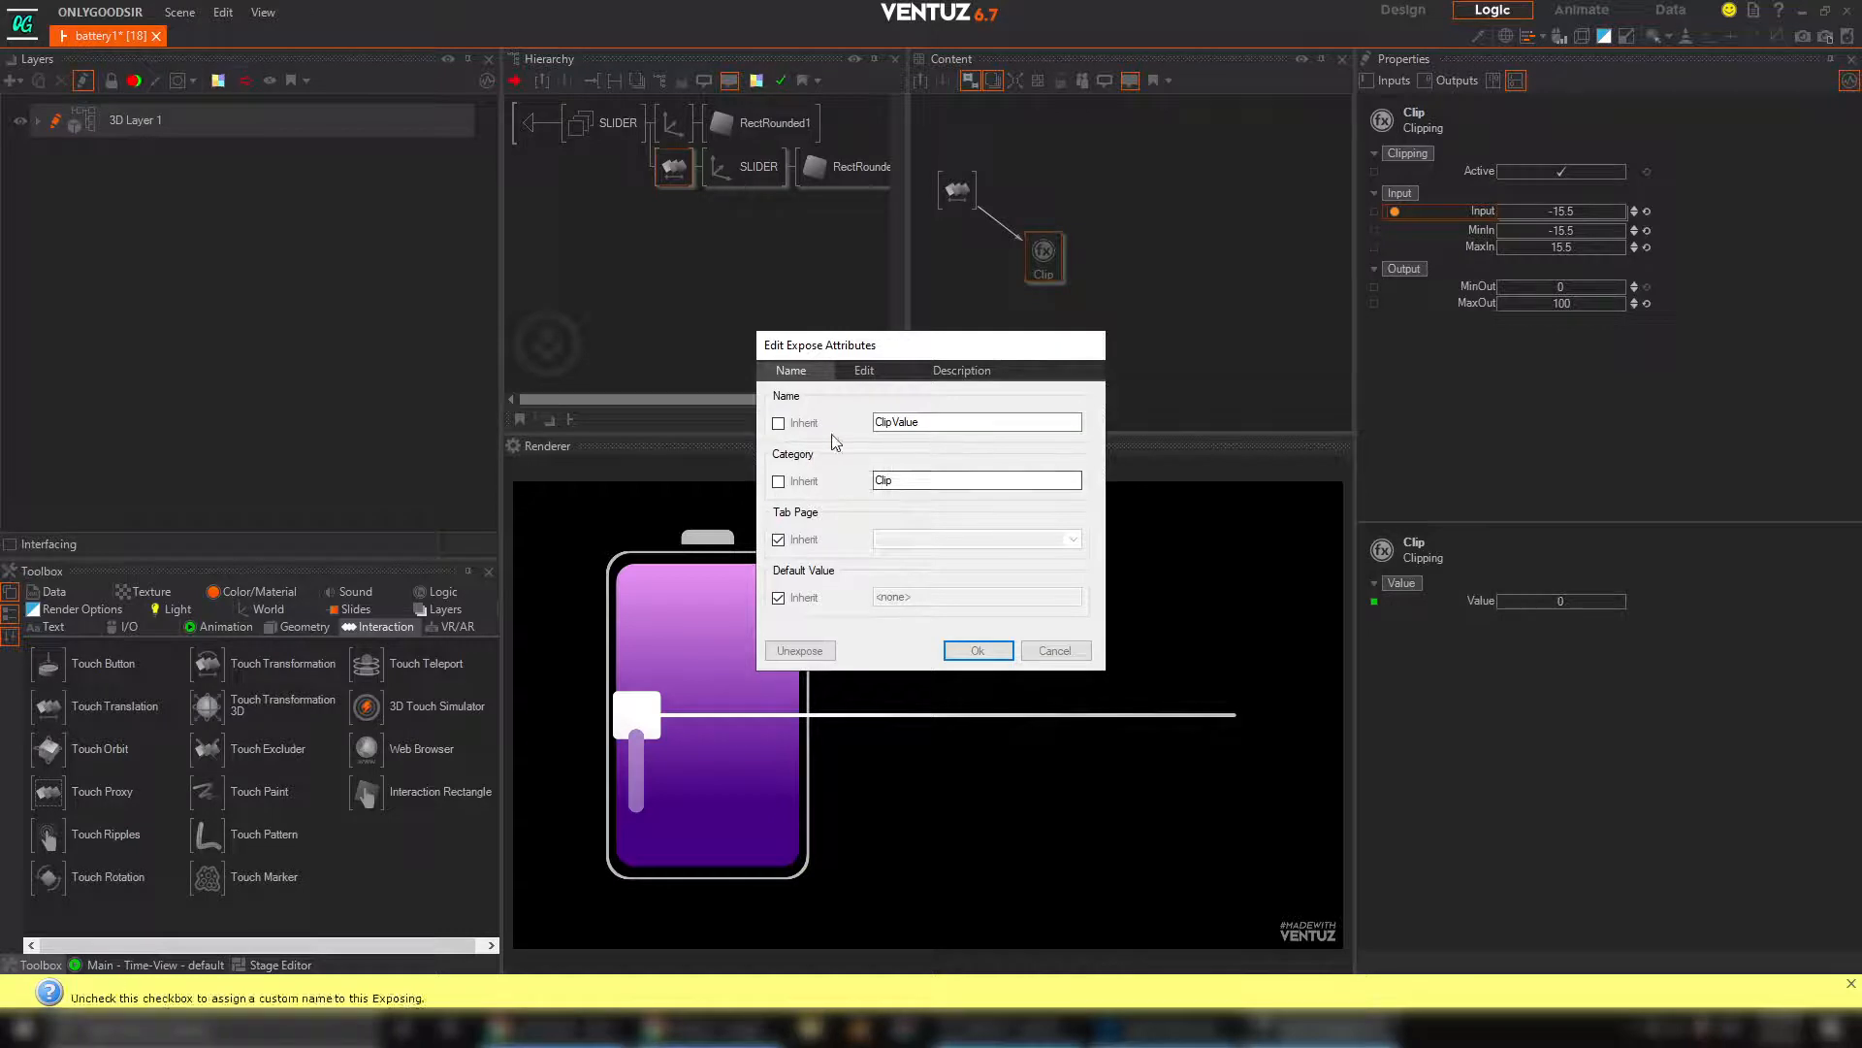
{"action": "left_click_drag", "start_coordinate": [924, 424], "coordinate": [794, 427]}
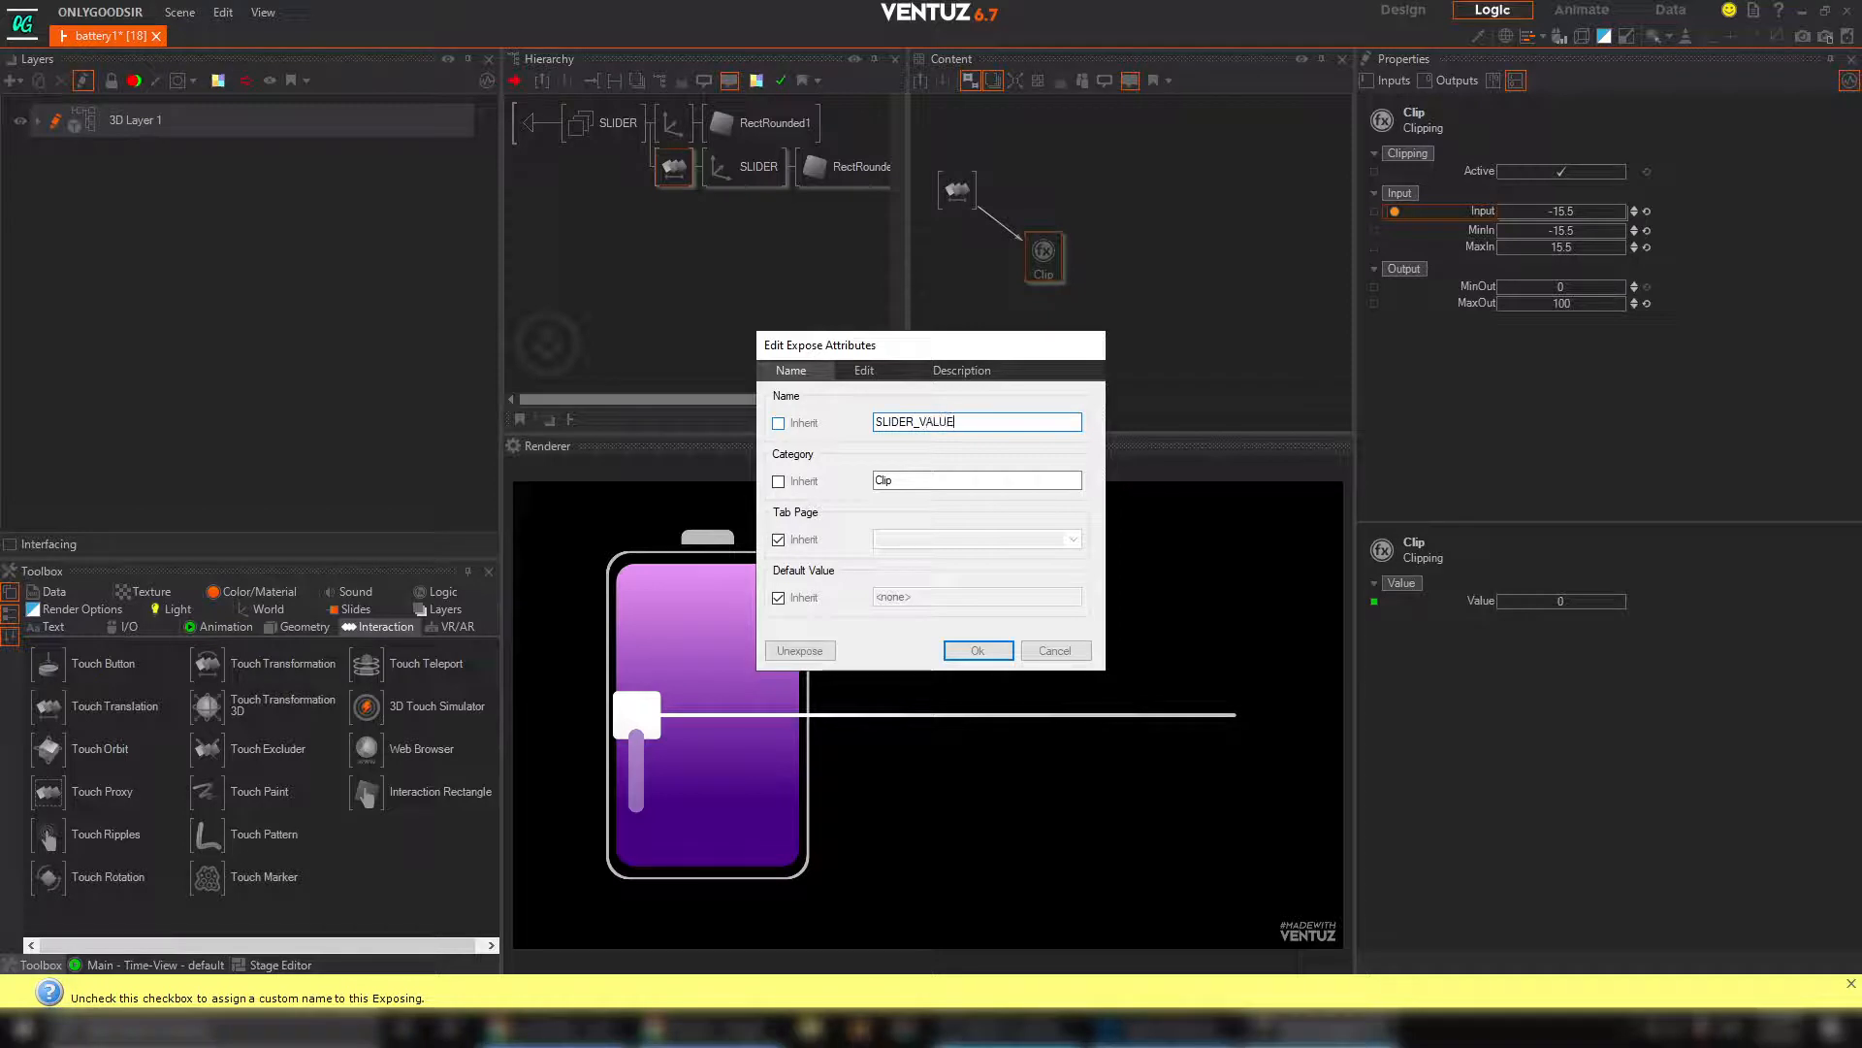
{"action": "key", "text": "Return"}
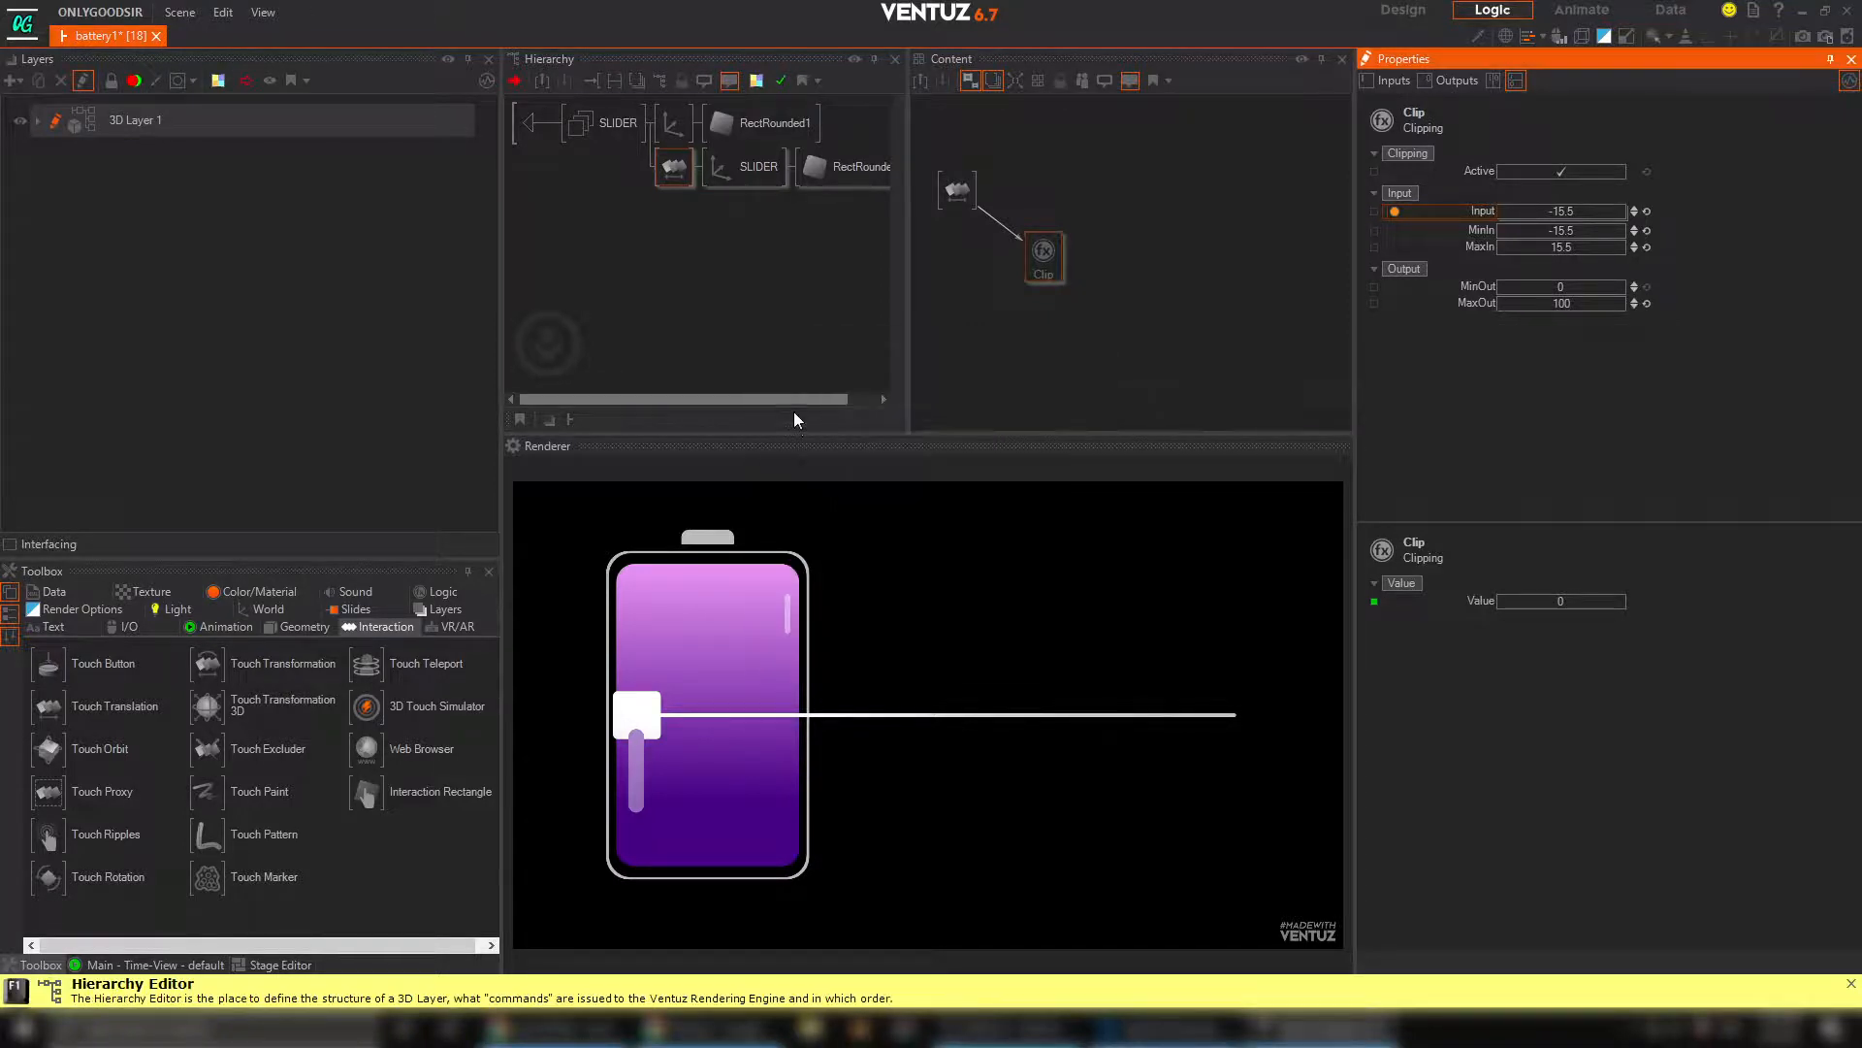
{"action": "left_click", "coordinate": [534, 127]}
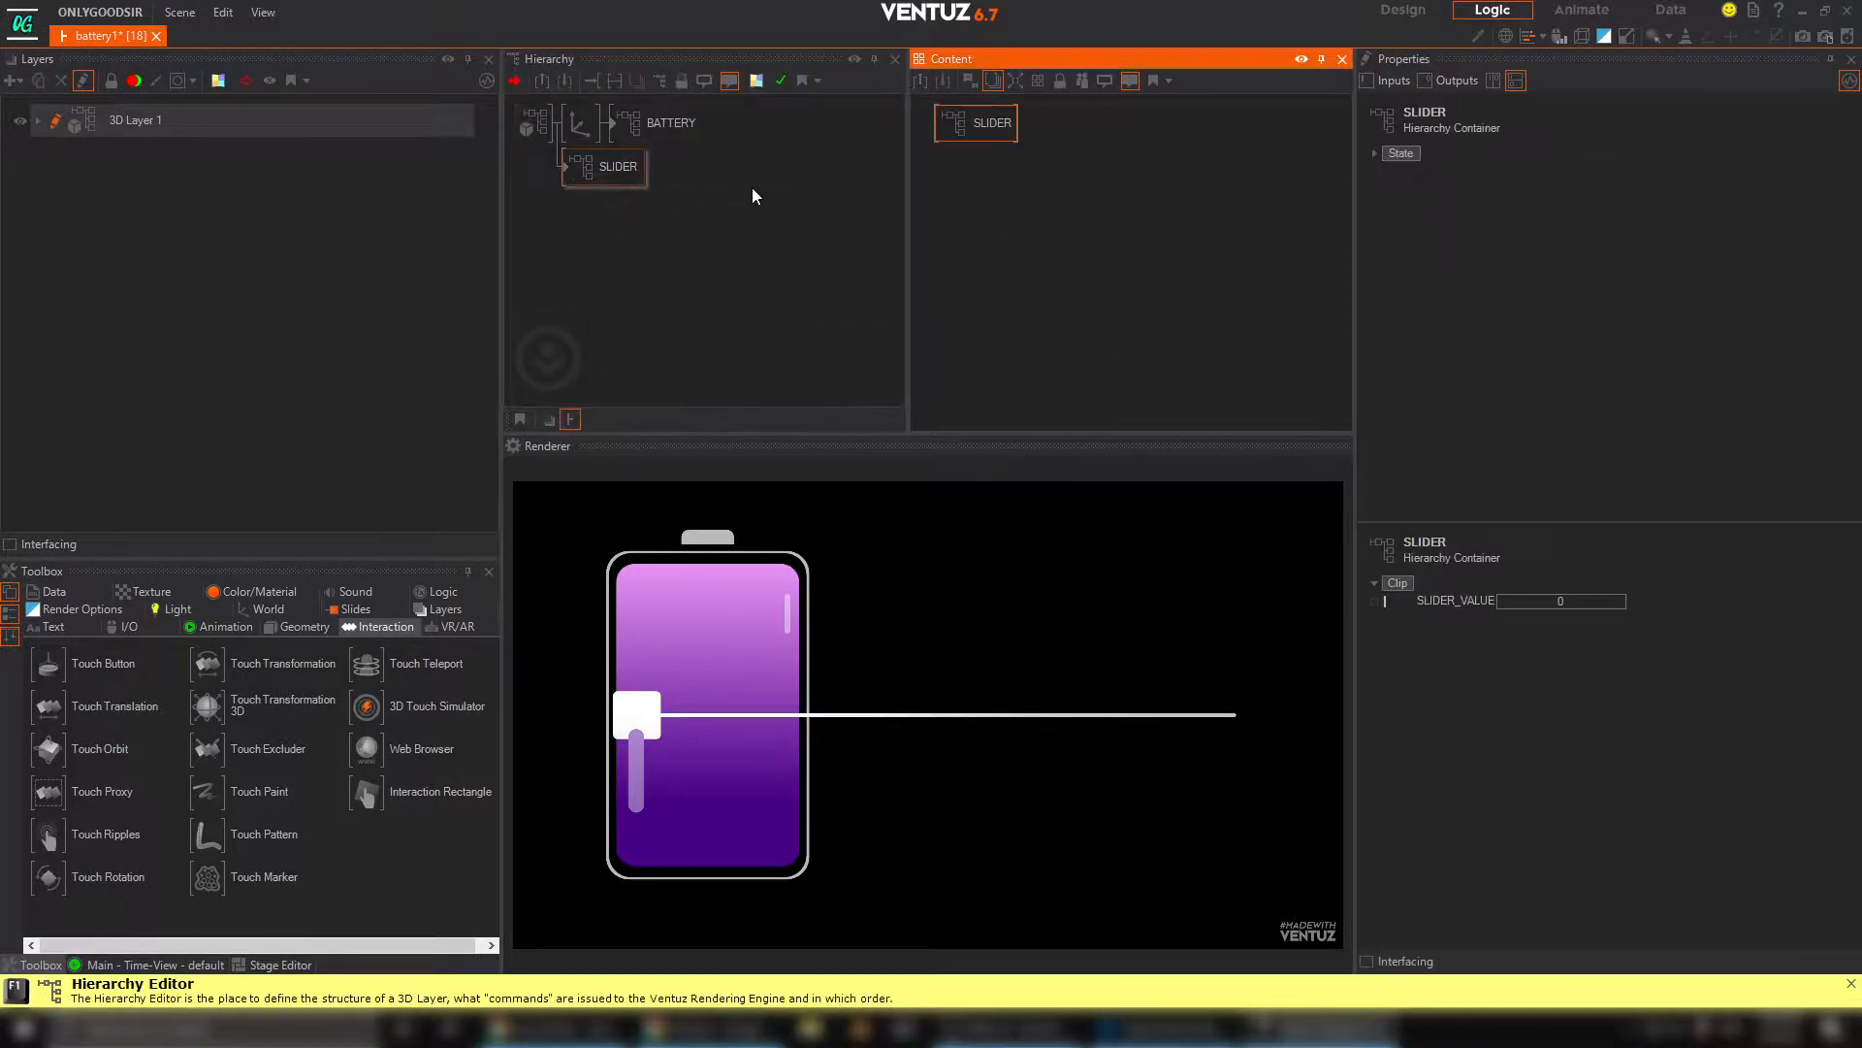
Show the SLIDER and BATTERY containers together in the content graph, with SLIDER placed below BATTERY
{"action": "left_click", "coordinate": [619, 169]}
{"action": "left_click", "coordinate": [991, 169]}
{"action": "left_click_drag", "start_coordinate": [992, 168], "coordinate": [1024, 281]}
{"action": "left_click", "coordinate": [682, 131], "text": "ctrl"}
{"action": "left_click", "coordinate": [1067, 213]}
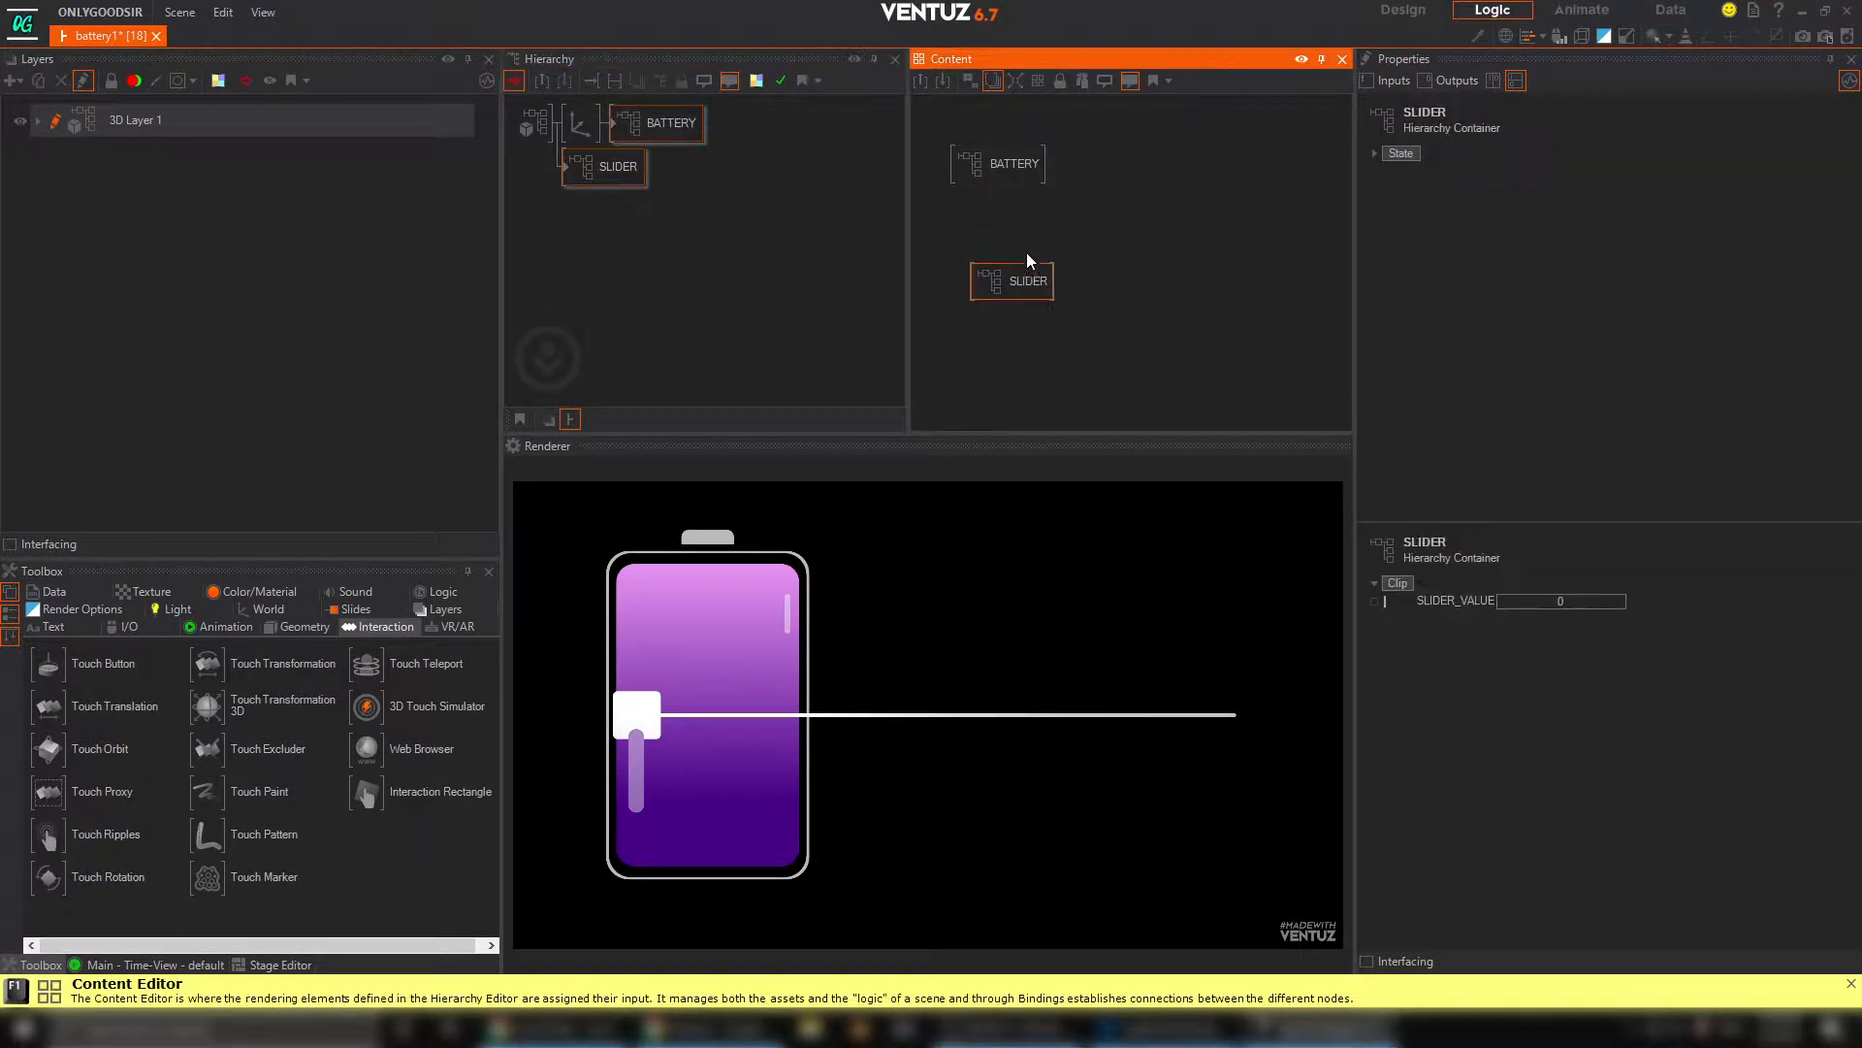
{"action": "left_click", "coordinate": [1032, 243]}
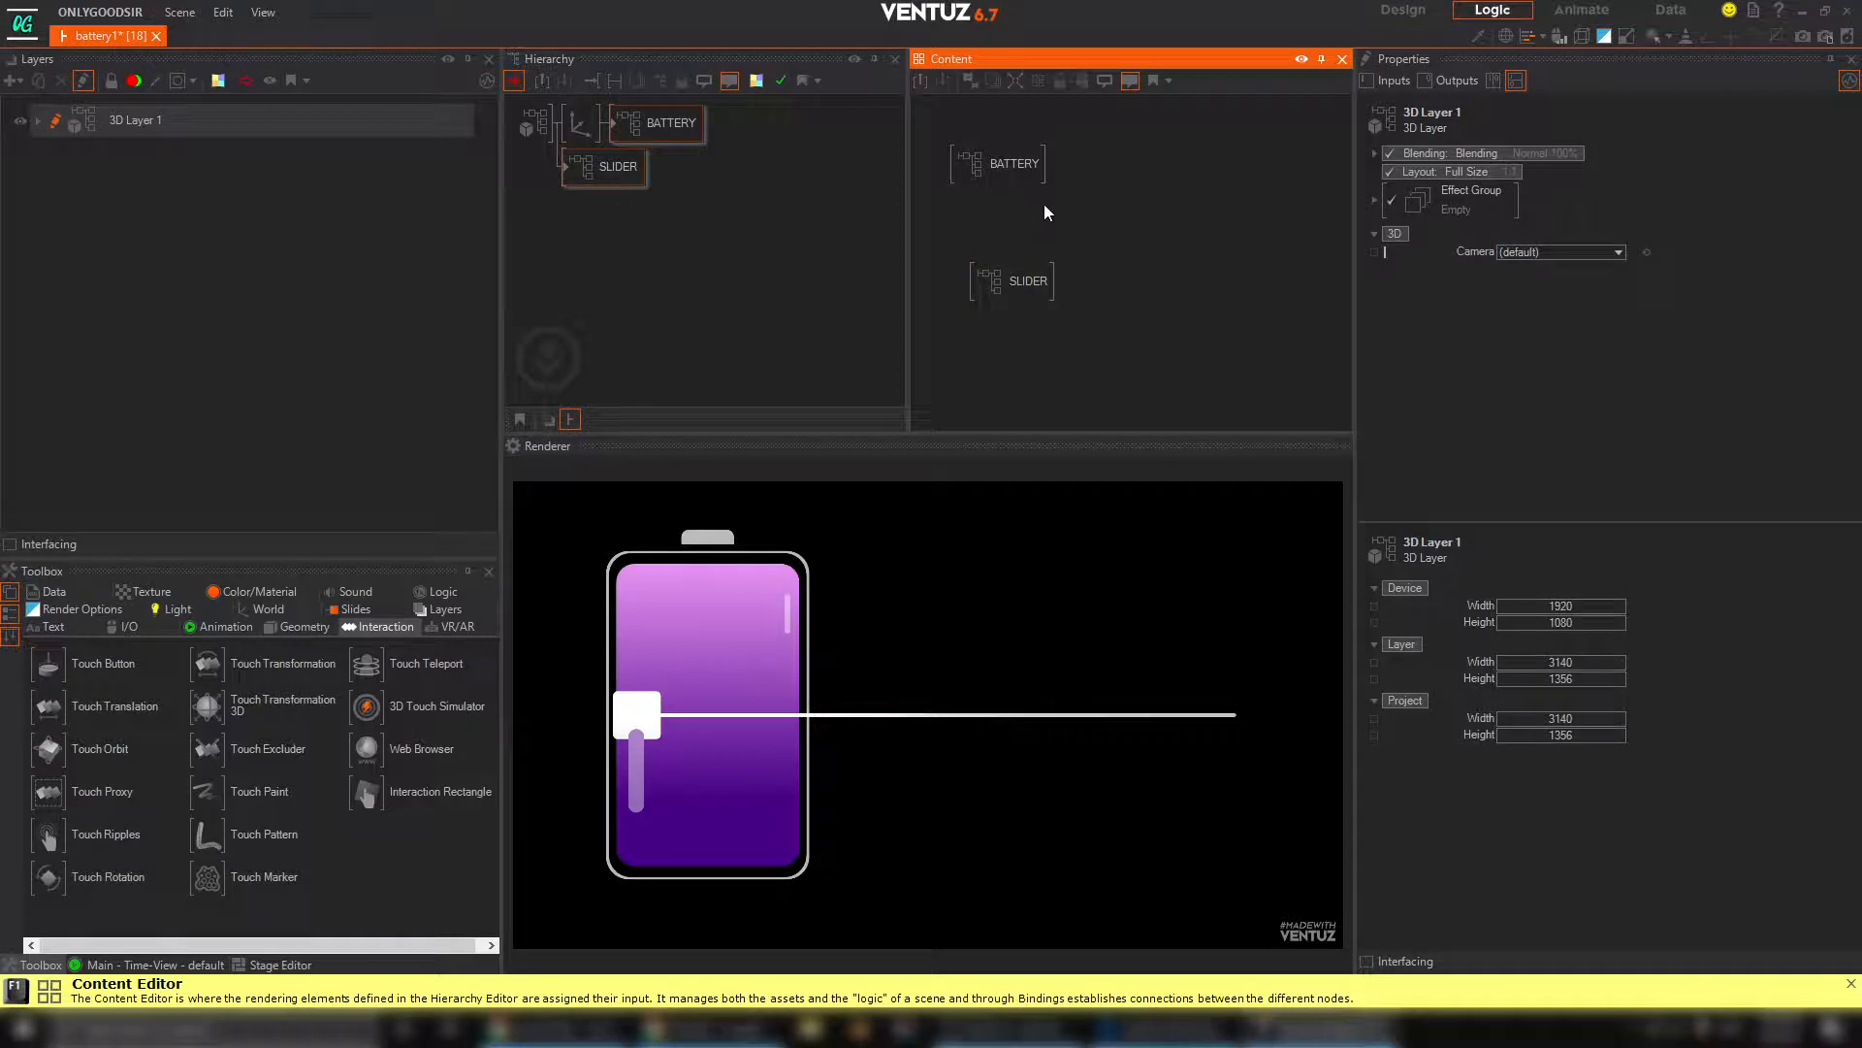
{"action": "double_click", "coordinate": [1073, 225]}
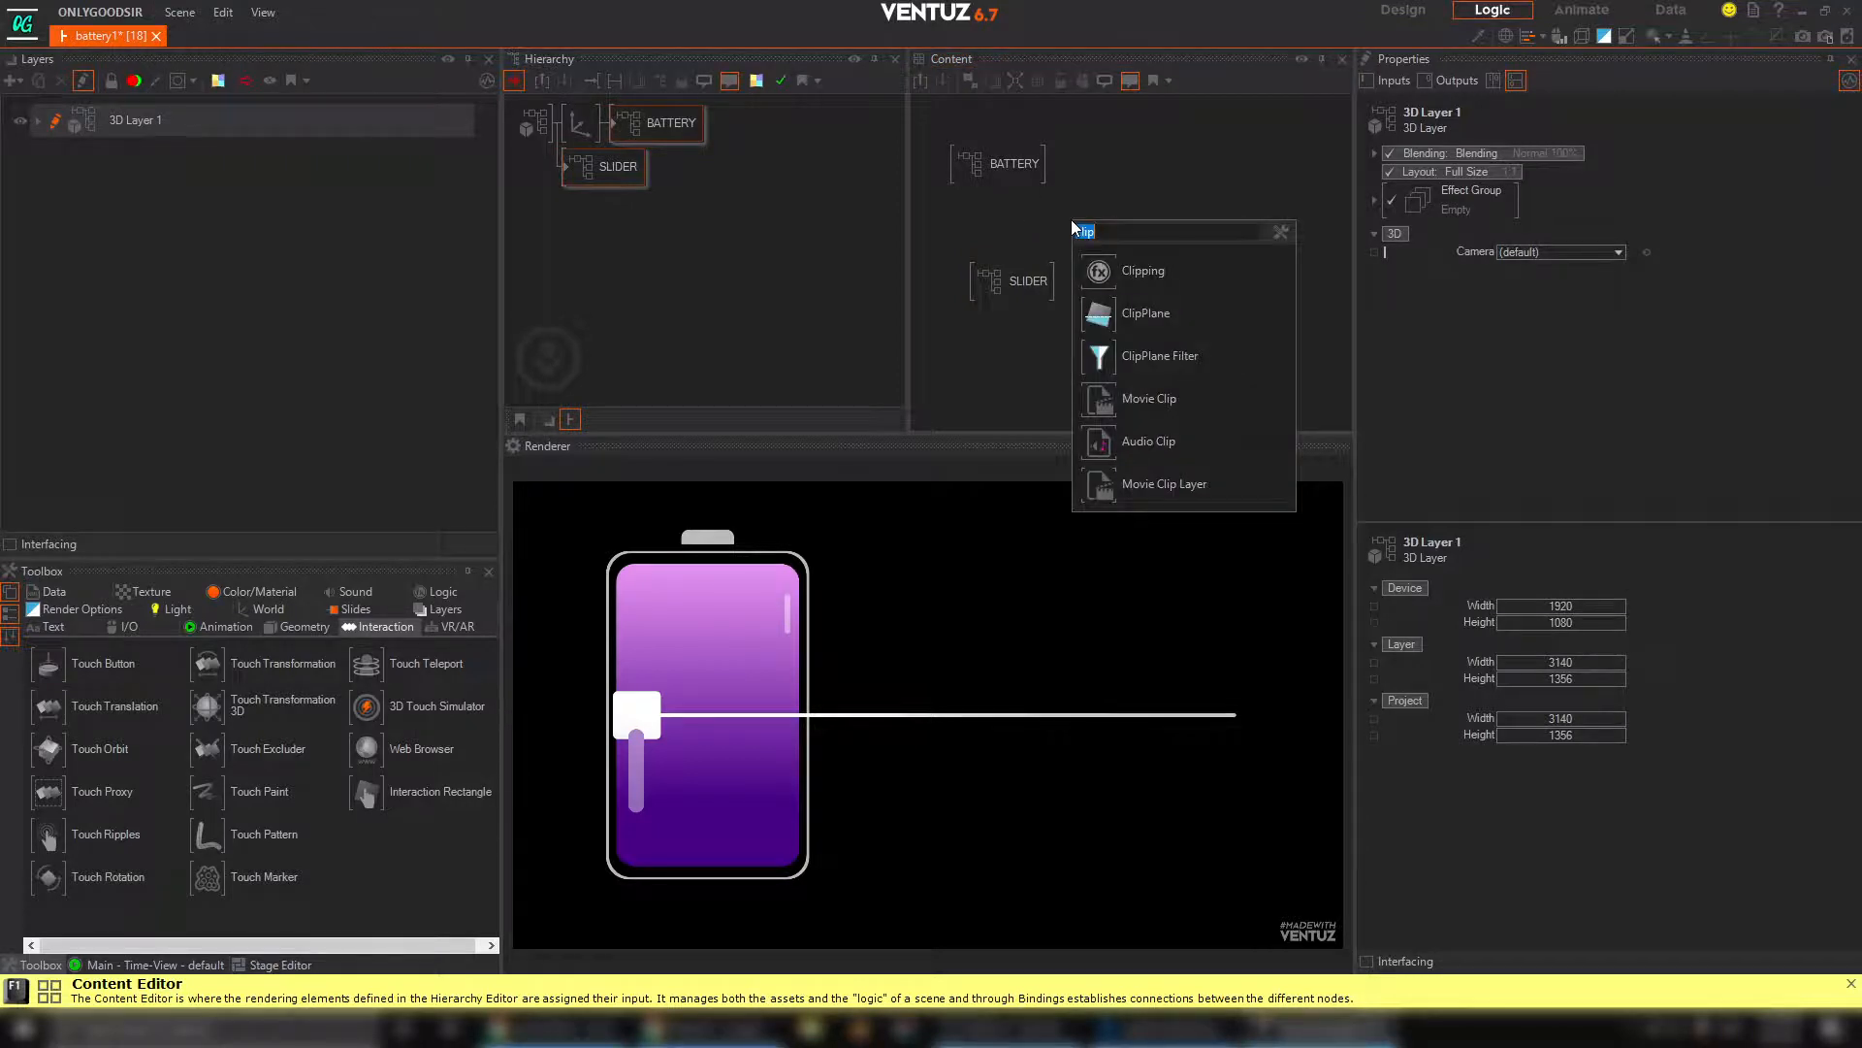
{"action": "left_click", "coordinate": [1098, 277]}
{"action": "left_click_drag", "start_coordinate": [1009, 291], "coordinate": [1006, 320]}
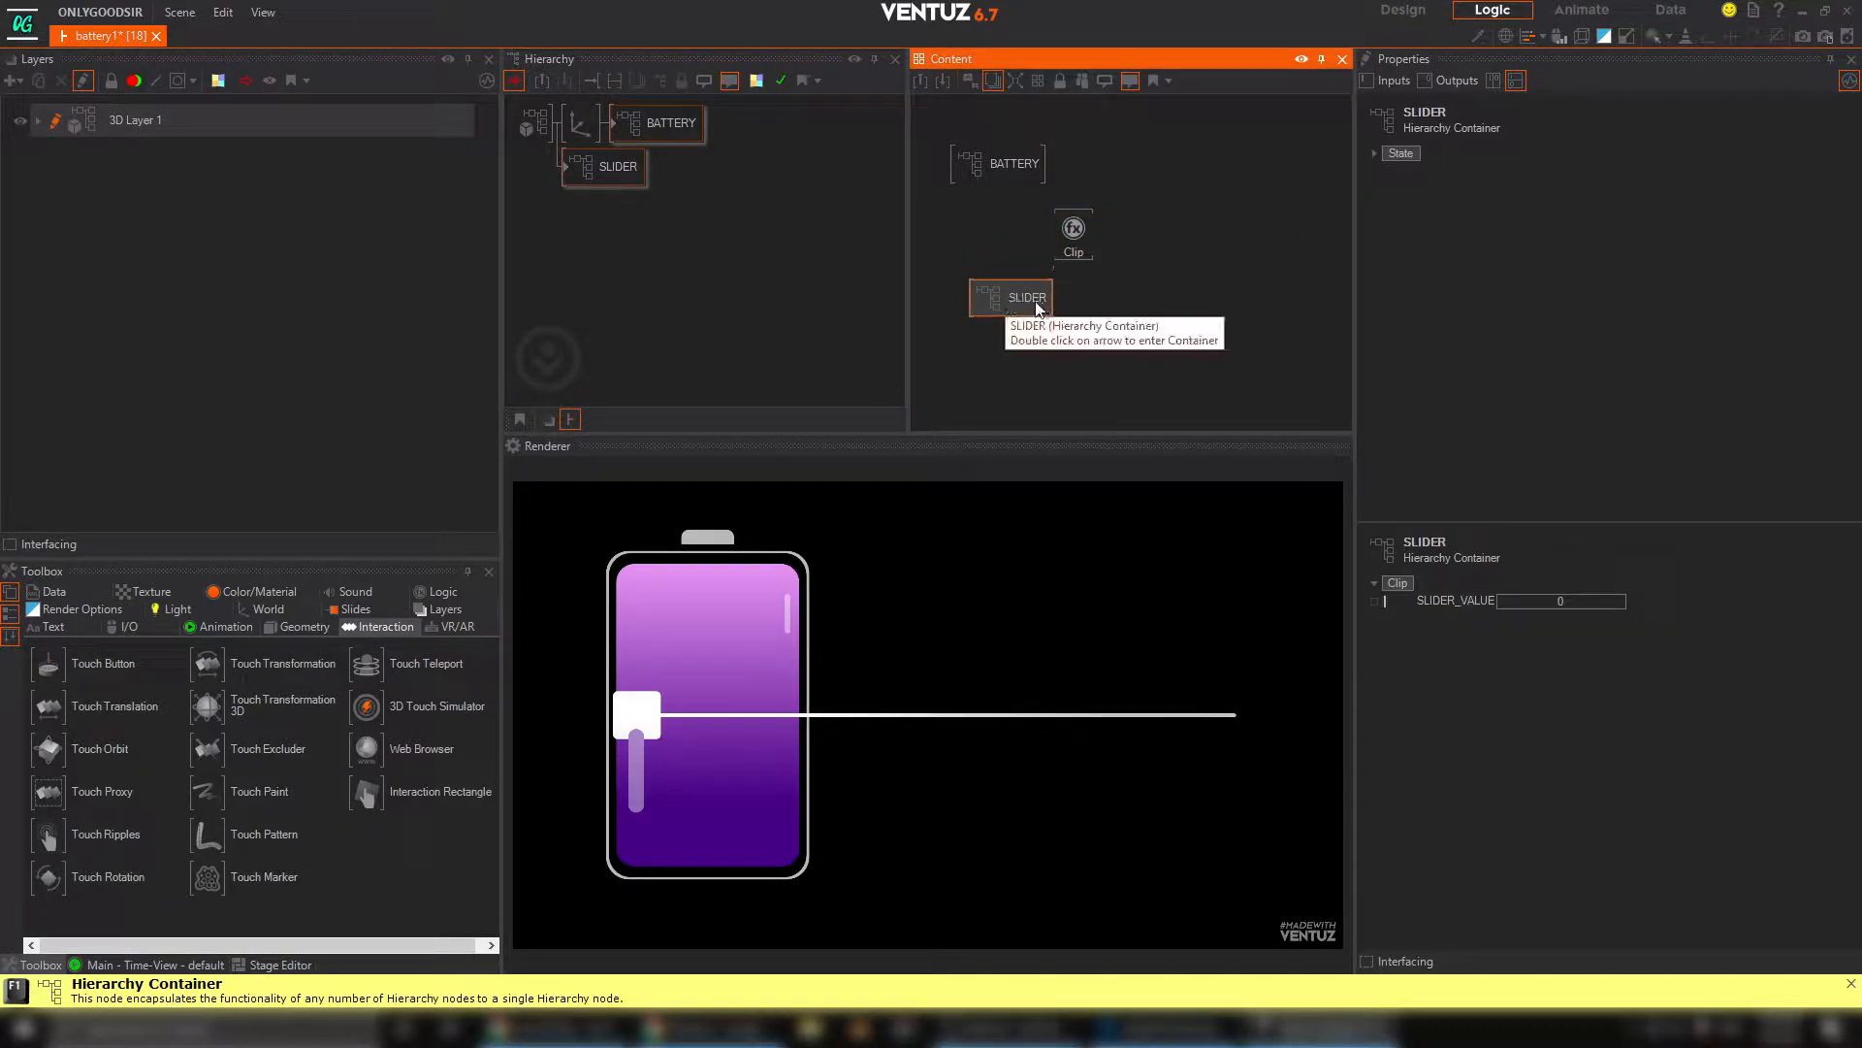
{"action": "left_click_drag", "start_coordinate": [1077, 228], "coordinate": [1018, 249]}
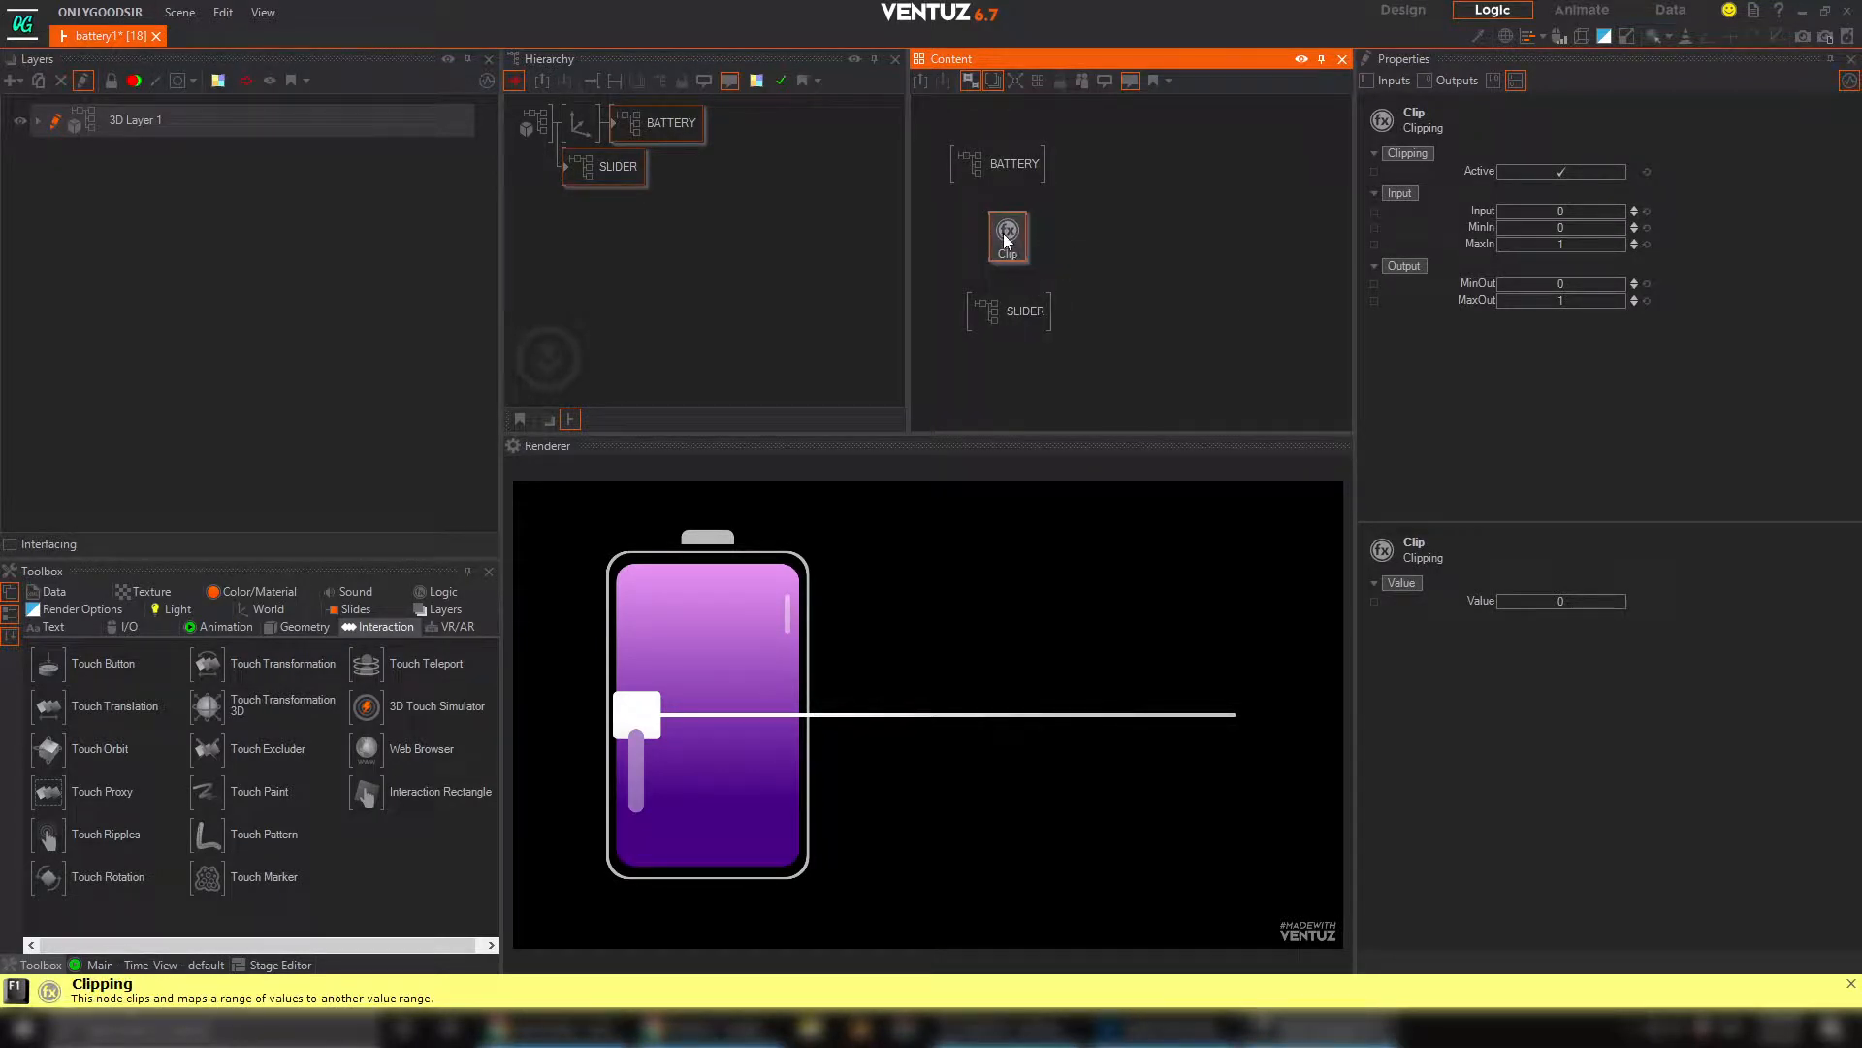
{"action": "key", "text": "Delete"}
Move the SLIDER container closer beneath the BATTERY container in the content graph
{"action": "left_click_drag", "start_coordinate": [1029, 315], "coordinate": [1026, 249]}
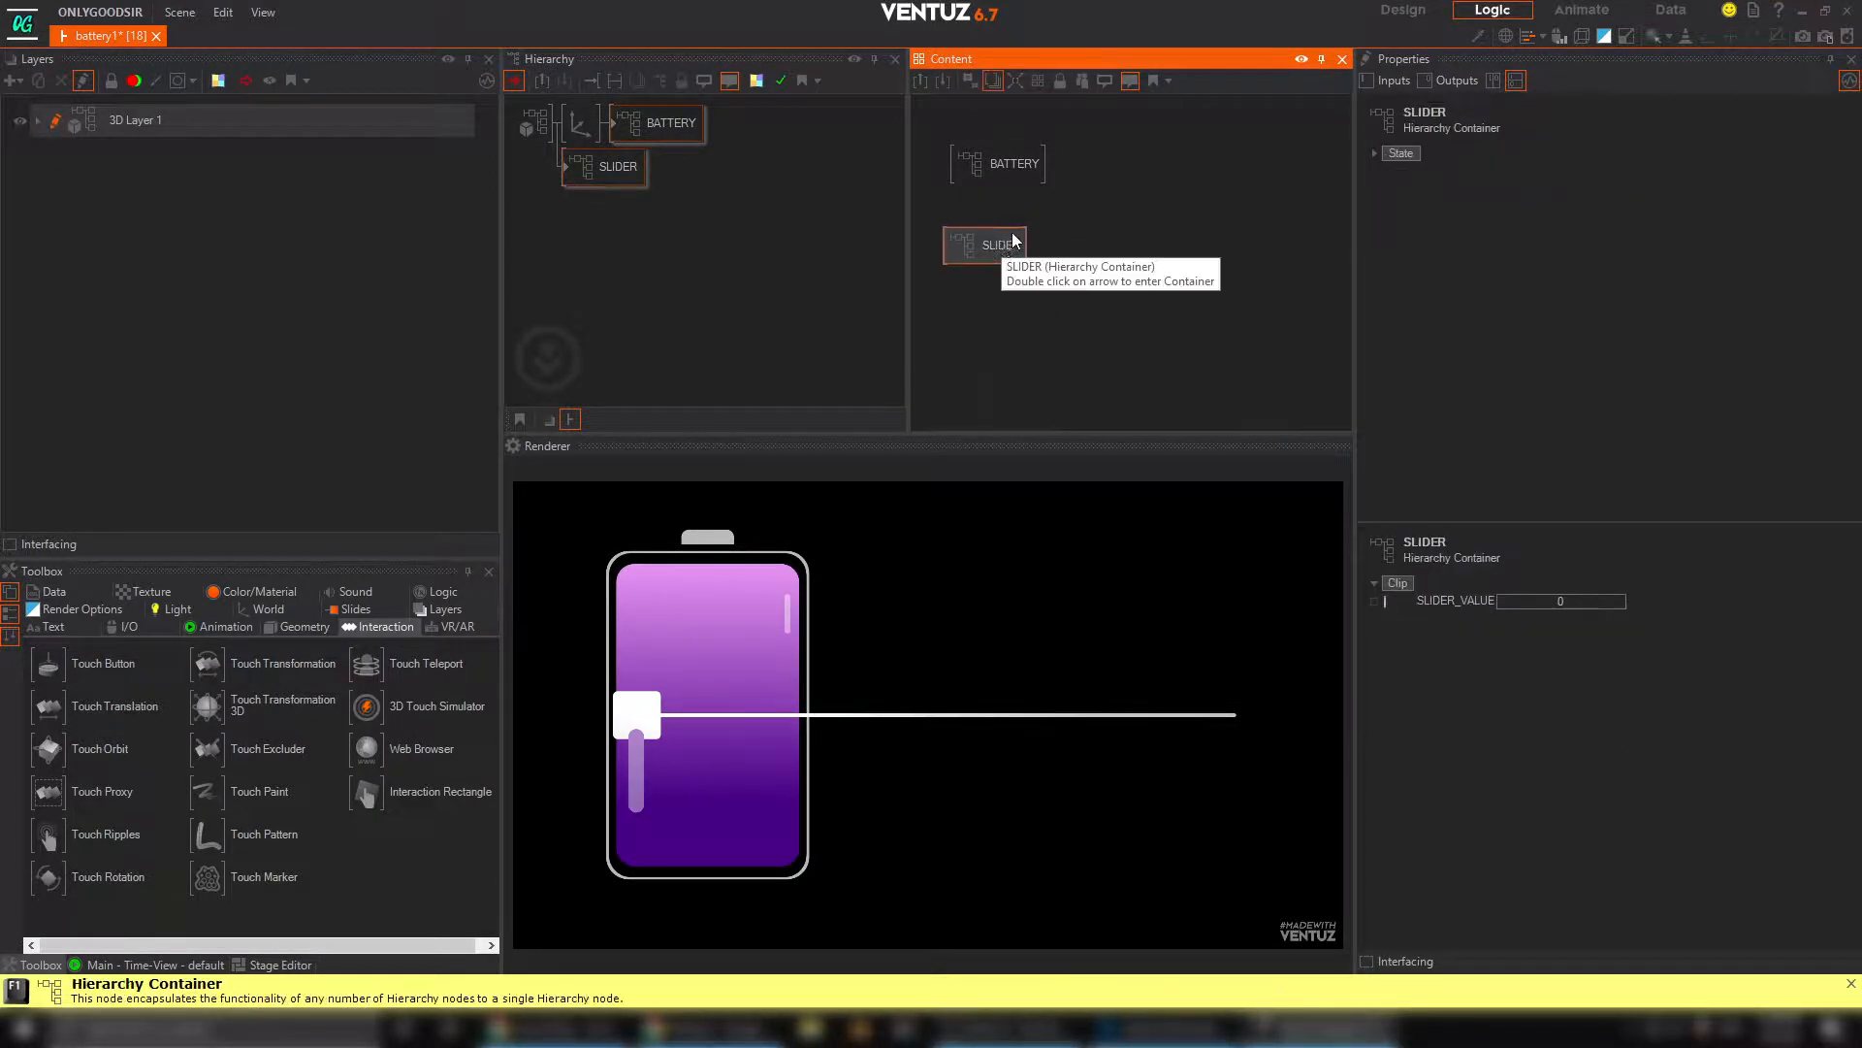
{"action": "left_click", "coordinate": [1006, 166]}
{"action": "left_click", "coordinate": [1012, 239]}
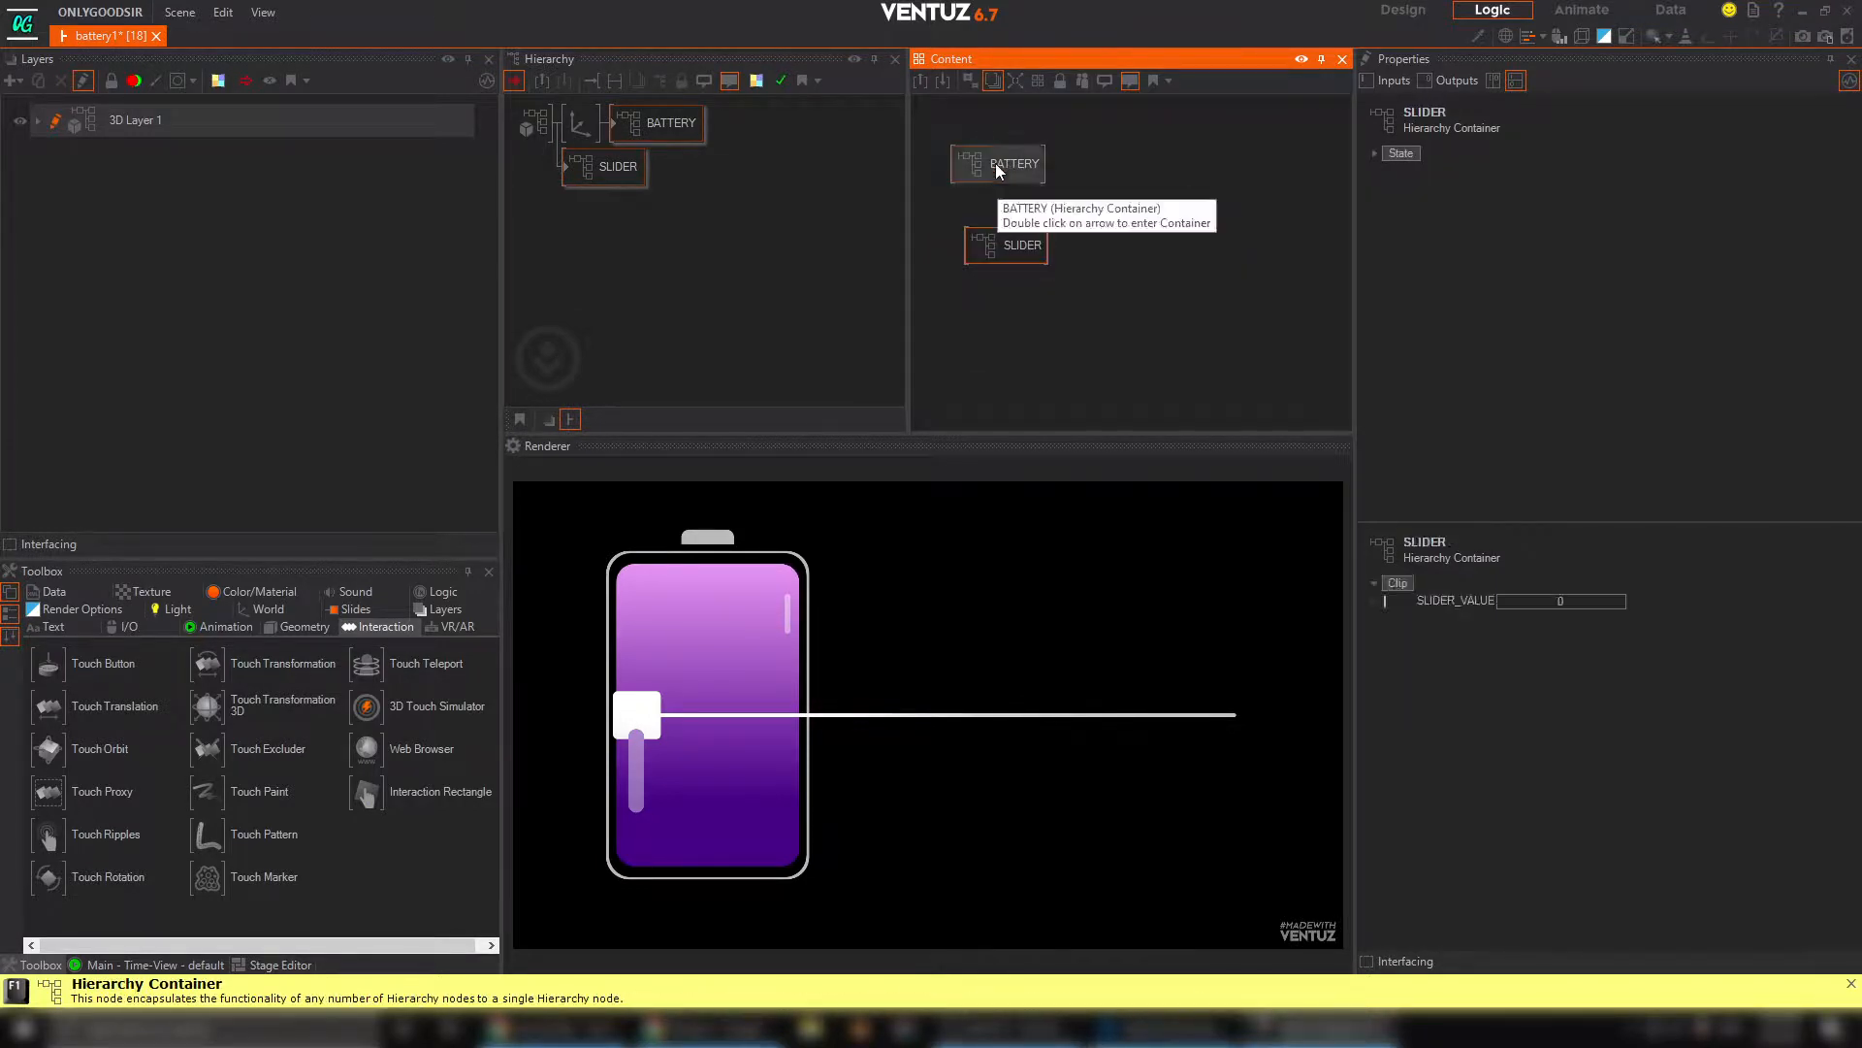
{"action": "left_click", "coordinate": [996, 160]}
{"action": "left_click", "coordinate": [987, 219]}
{"action": "left_click", "coordinate": [999, 157]}
{"action": "left_click", "coordinate": [1043, 205]}
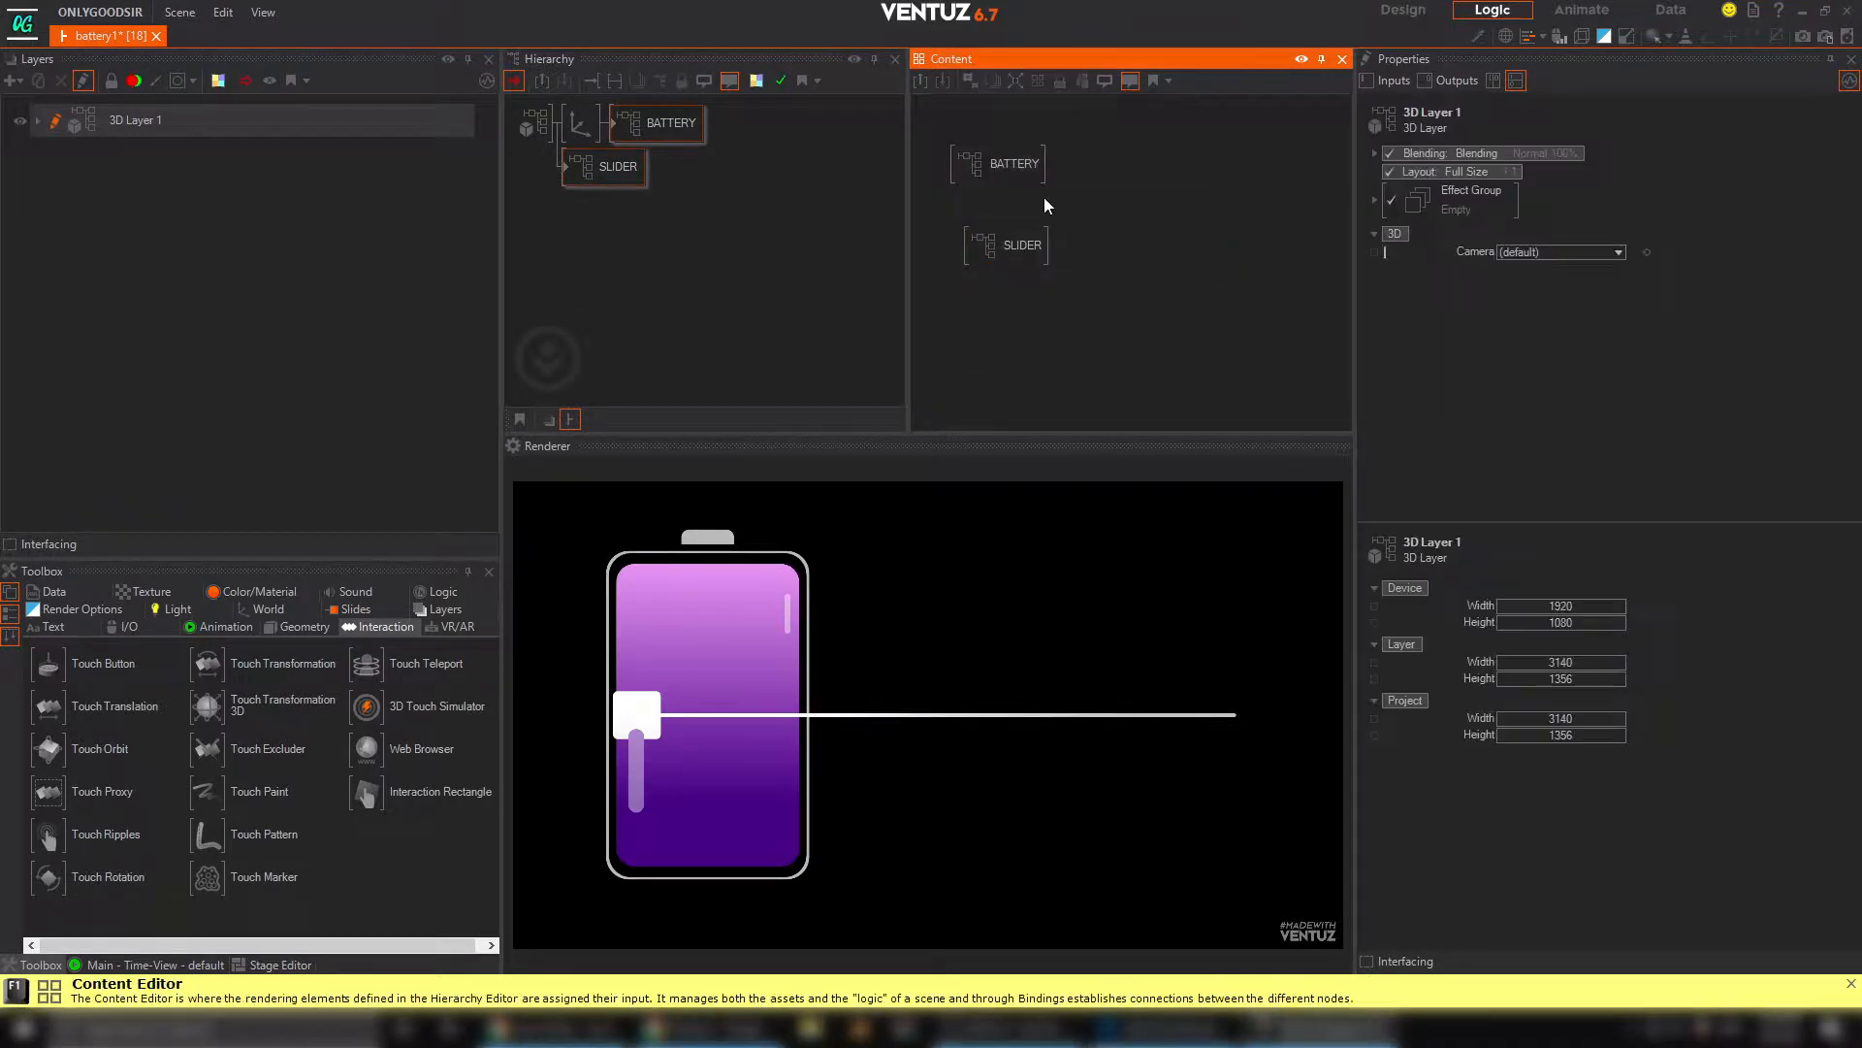
Bind the BATTERY container's Progress to the SLIDER container's SLIDER_VALUE output
{"action": "left_click_drag", "start_coordinate": [1014, 170], "coordinate": [1020, 178]}
{"action": "left_click_drag", "start_coordinate": [1462, 172], "coordinate": [1170, 259]}
{"action": "mouse_move", "coordinate": [1002, 241]}
{"action": "left_mouse_down"}
{"action": "mouse_move", "coordinate": [983, 250]}
{"action": "mouse_move", "coordinate": [1028, 245]}
{"action": "left_mouse_up"}
{"action": "left_click", "coordinate": [1019, 173]}
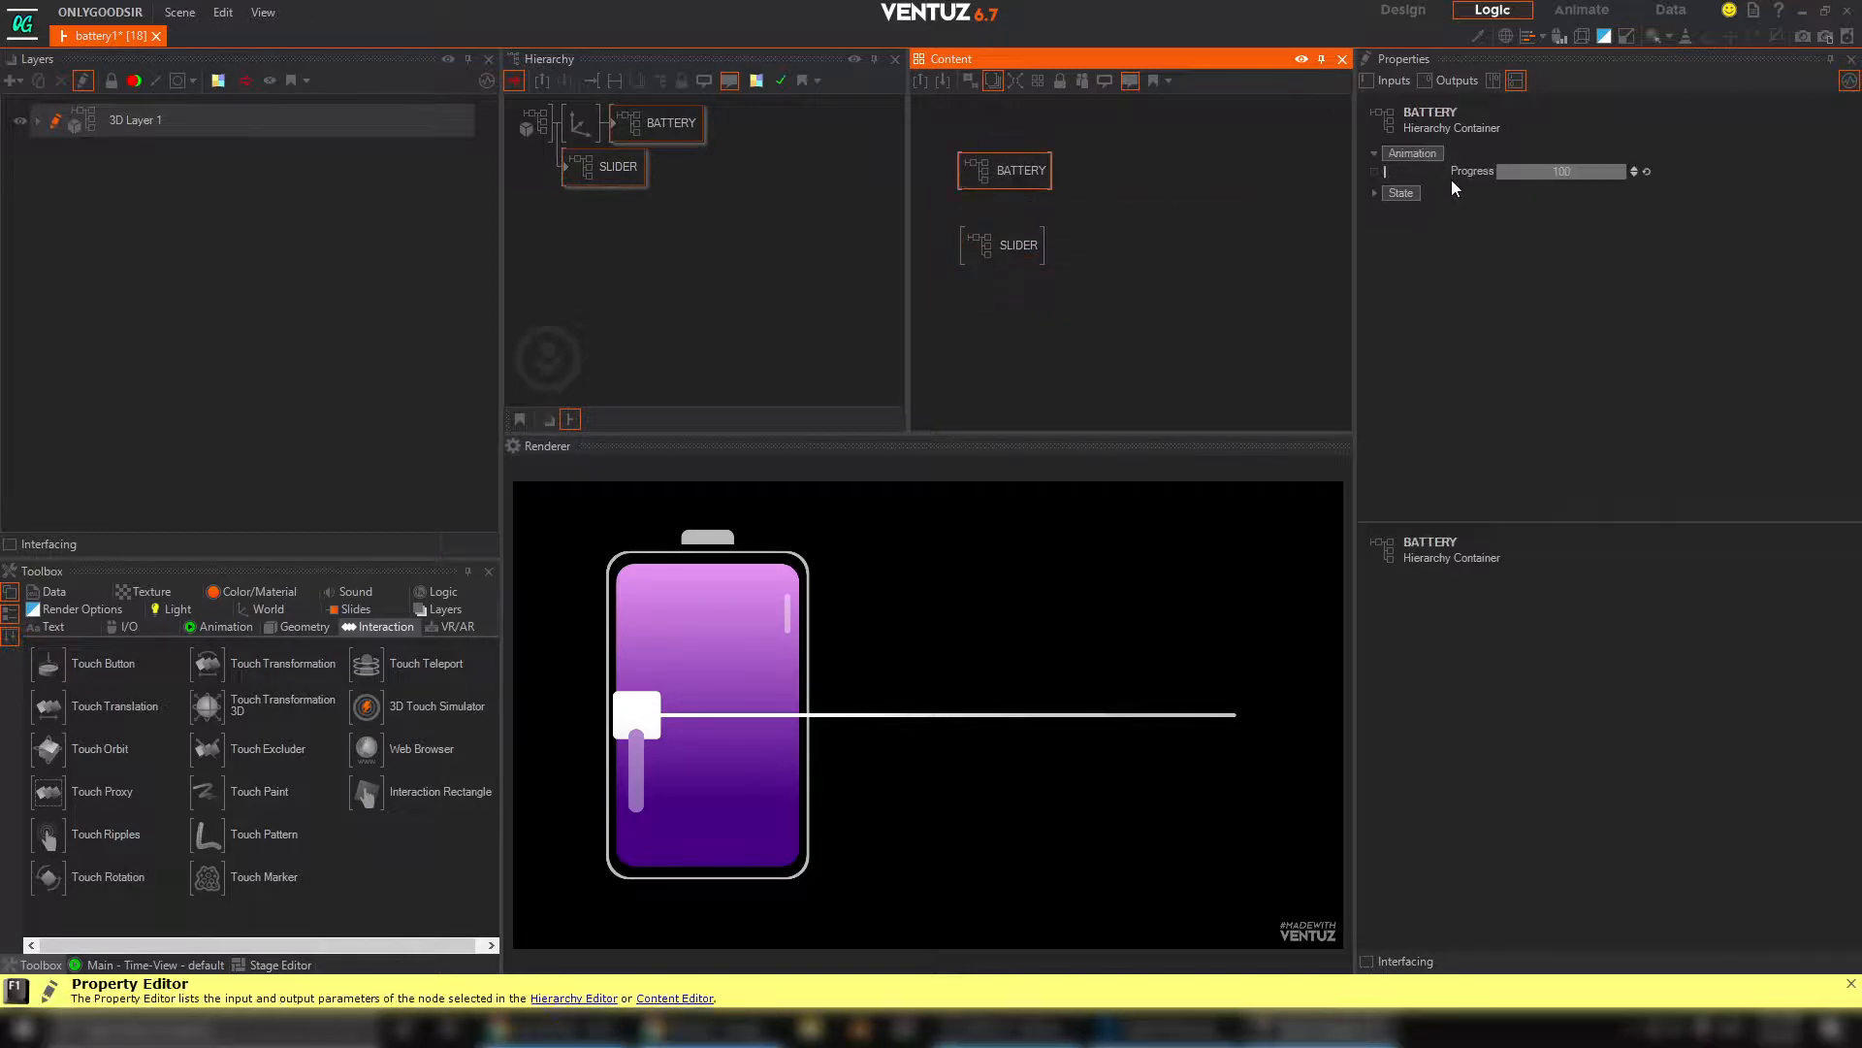
{"action": "left_click_drag", "start_coordinate": [1471, 172], "coordinate": [1011, 248]}
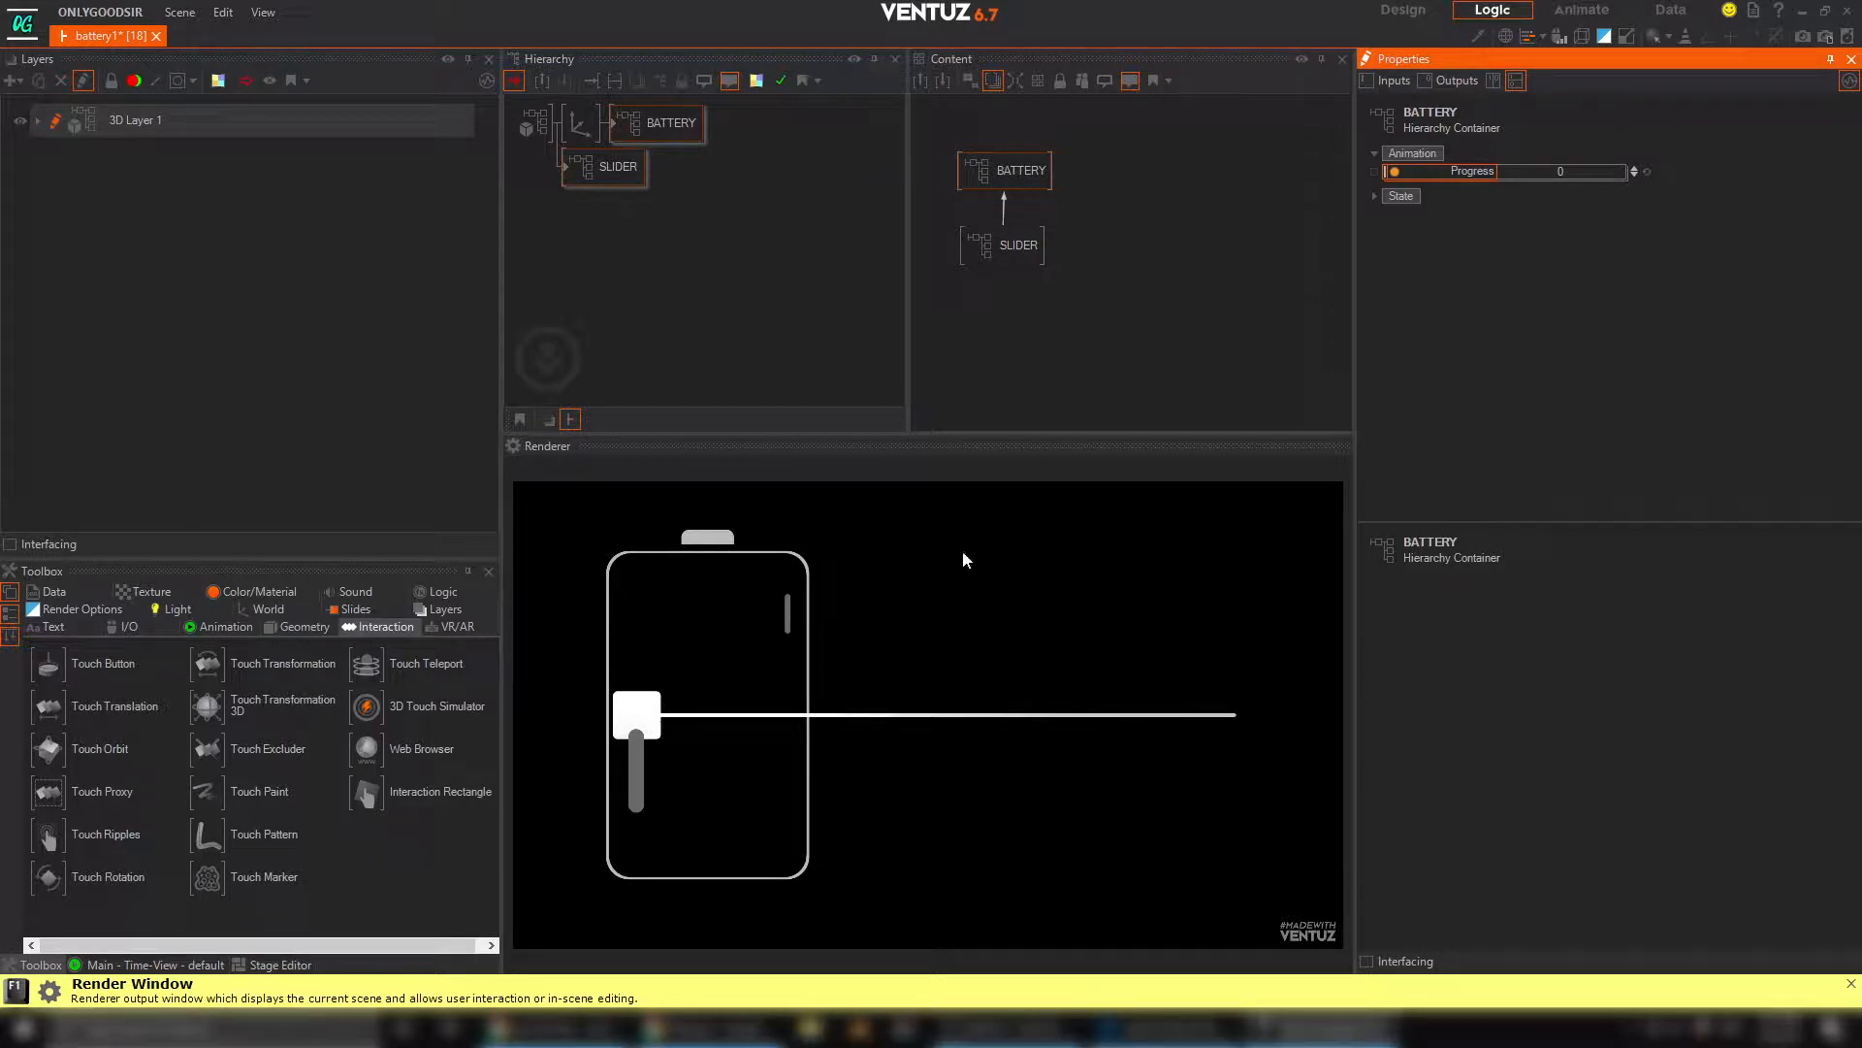
Insert an Axis before the SLIDER container with scaling factor 0.67, position X 8.1 and Y 0.75, and test the slider handle
{"action": "left_click", "coordinate": [591, 283]}
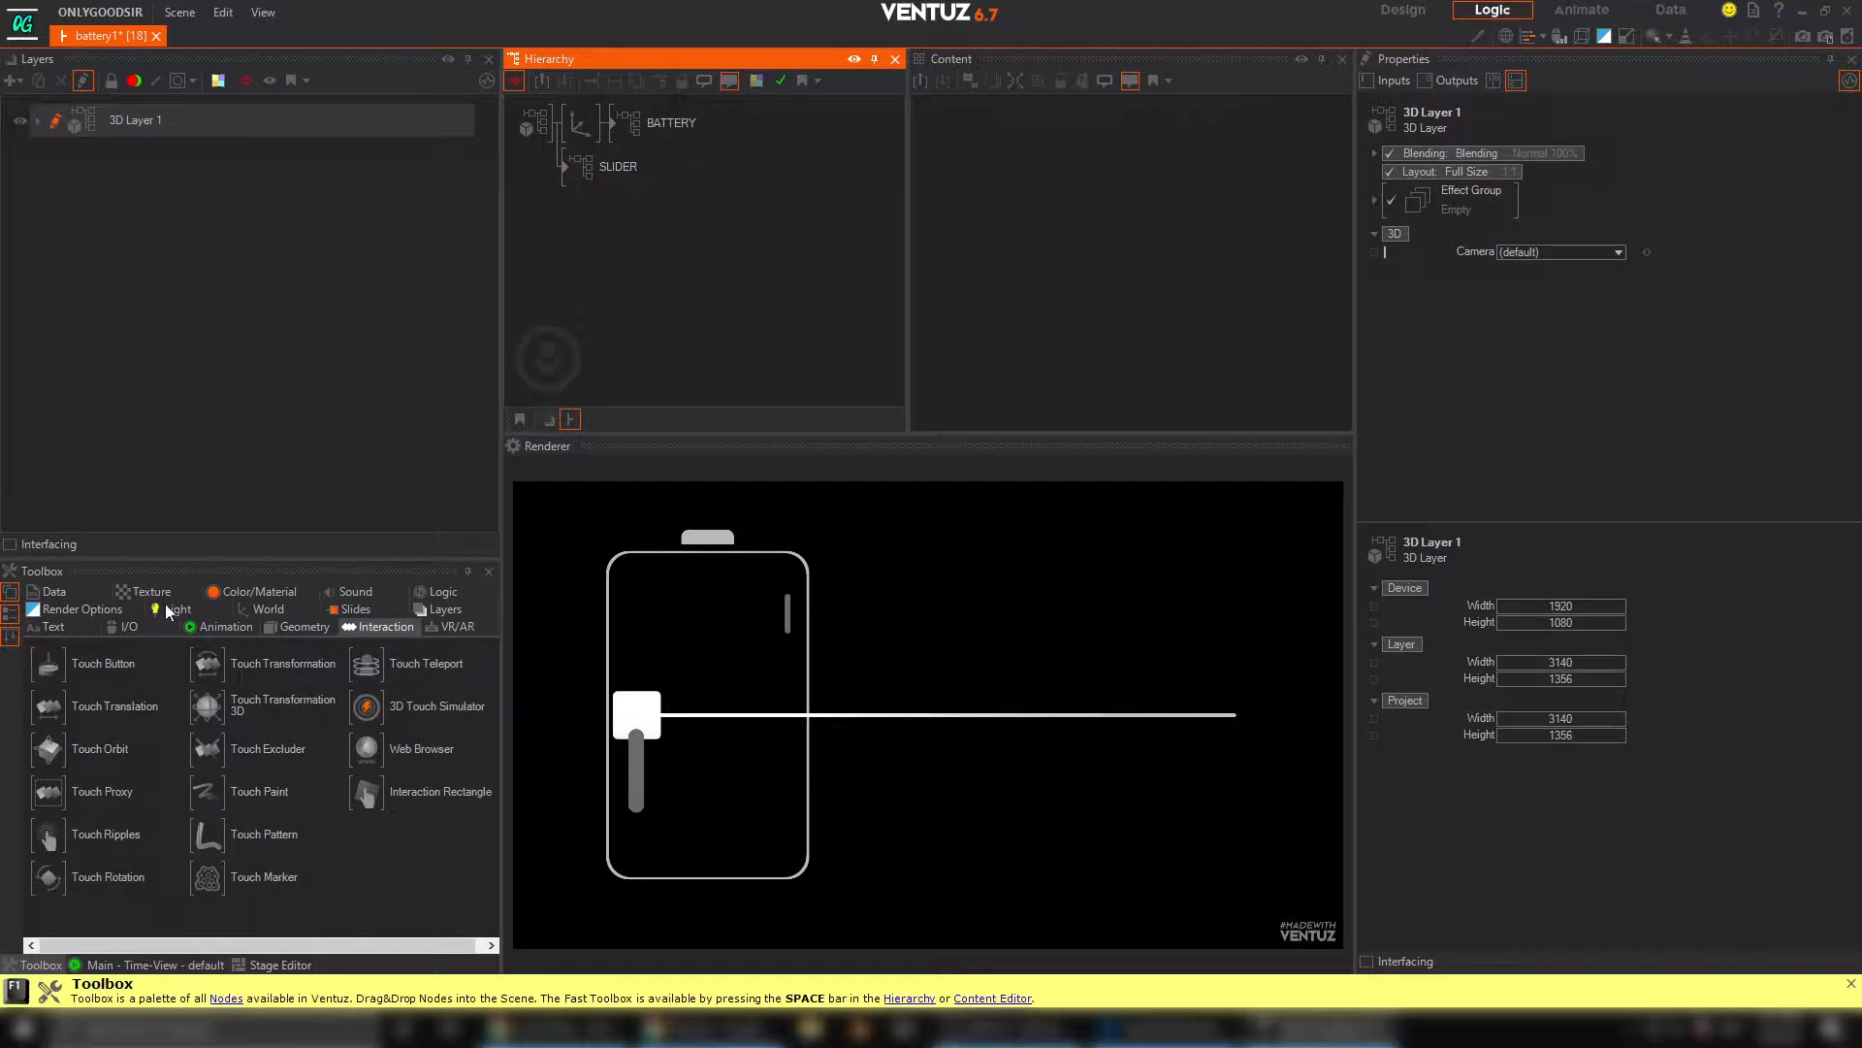
{"action": "left_click", "coordinate": [269, 609]}
{"action": "left_click_drag", "start_coordinate": [49, 663], "coordinate": [573, 169]}
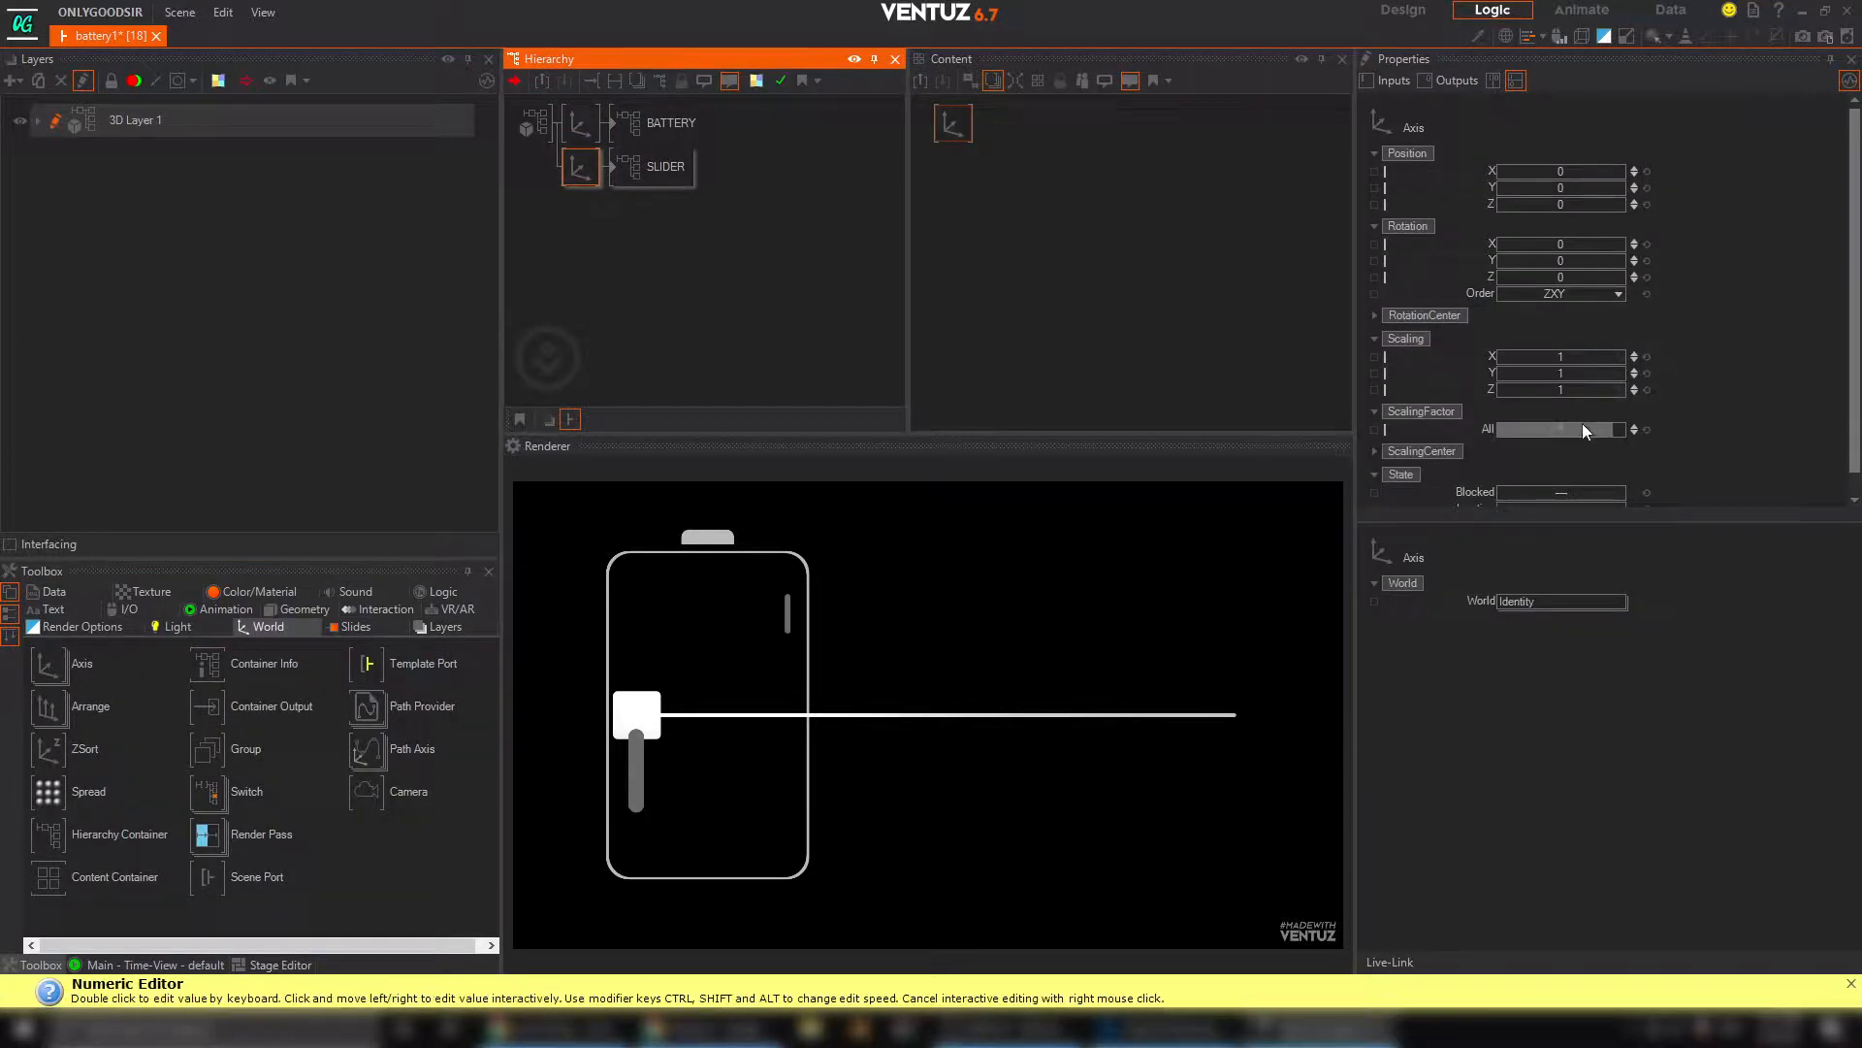
{"action": "left_click_drag", "start_coordinate": [1585, 430], "coordinate": [1562, 430]}
{"action": "left_click_drag", "start_coordinate": [1558, 171], "coordinate": [1598, 186]}
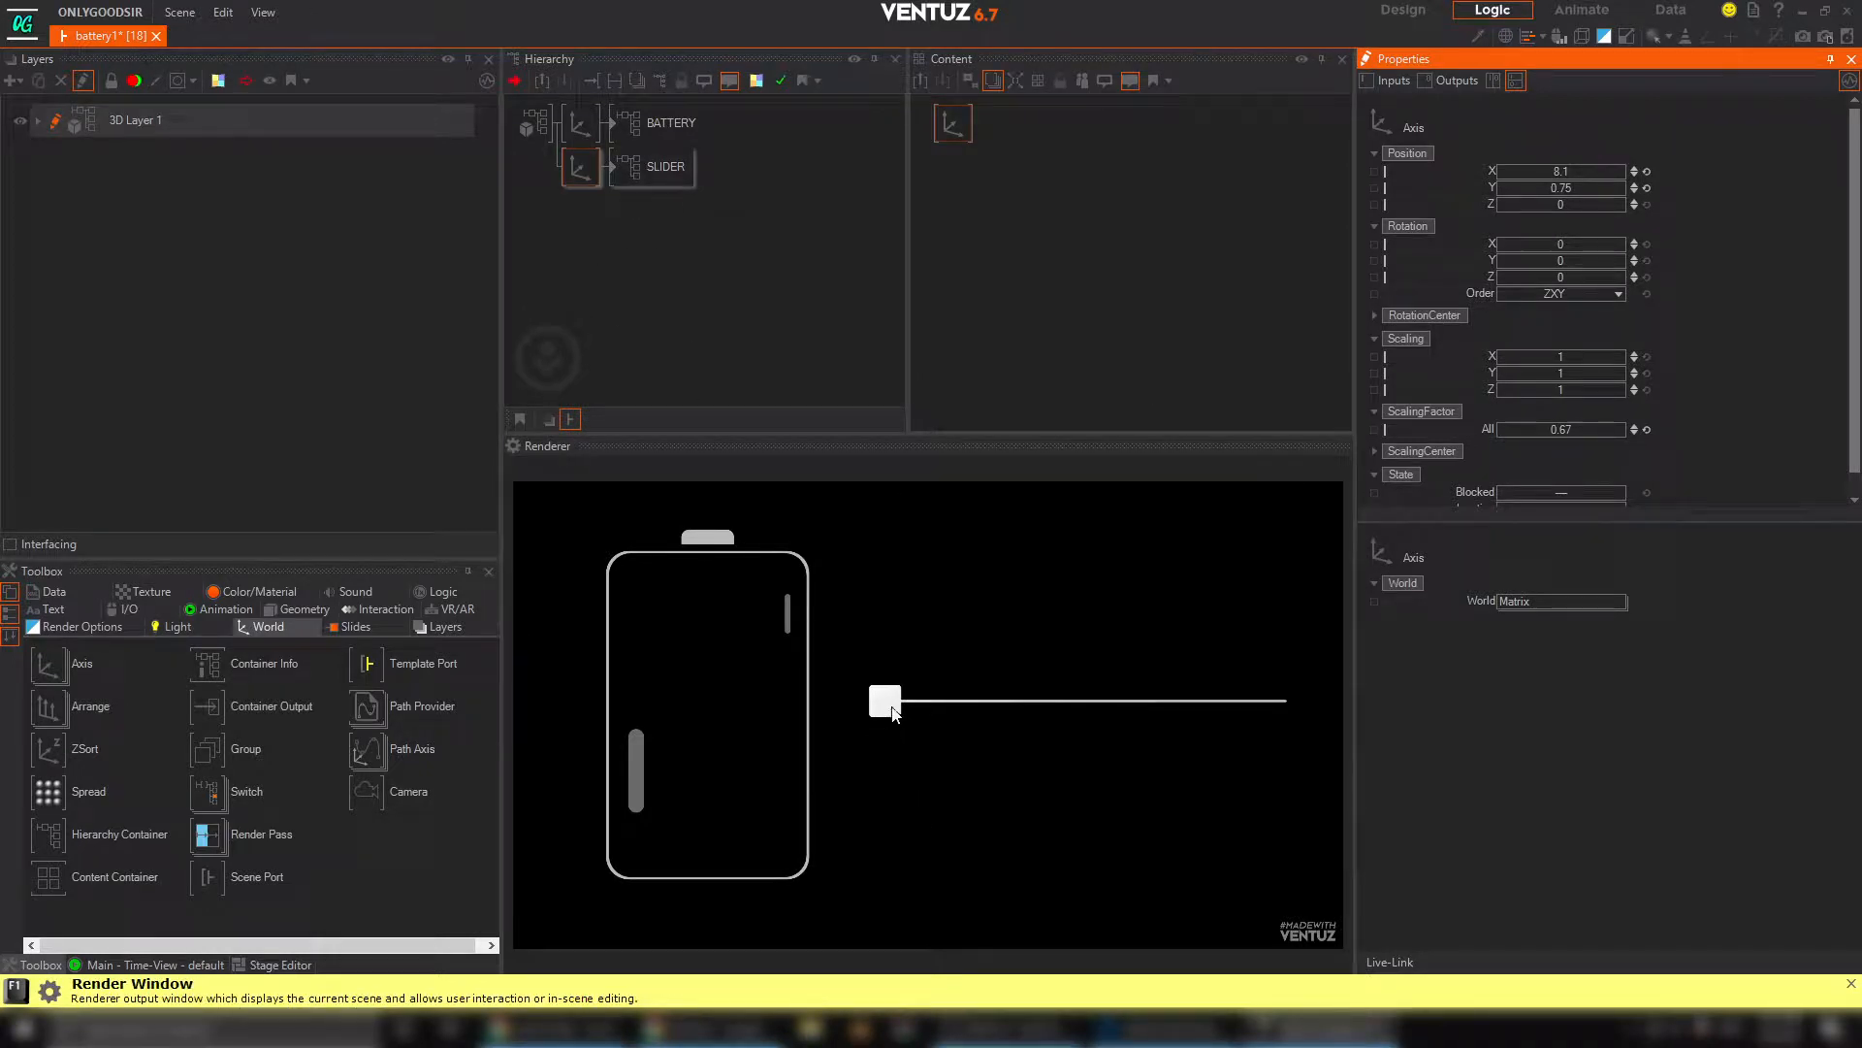
{"action": "left_click_drag", "start_coordinate": [894, 713], "coordinate": [1020, 684]}
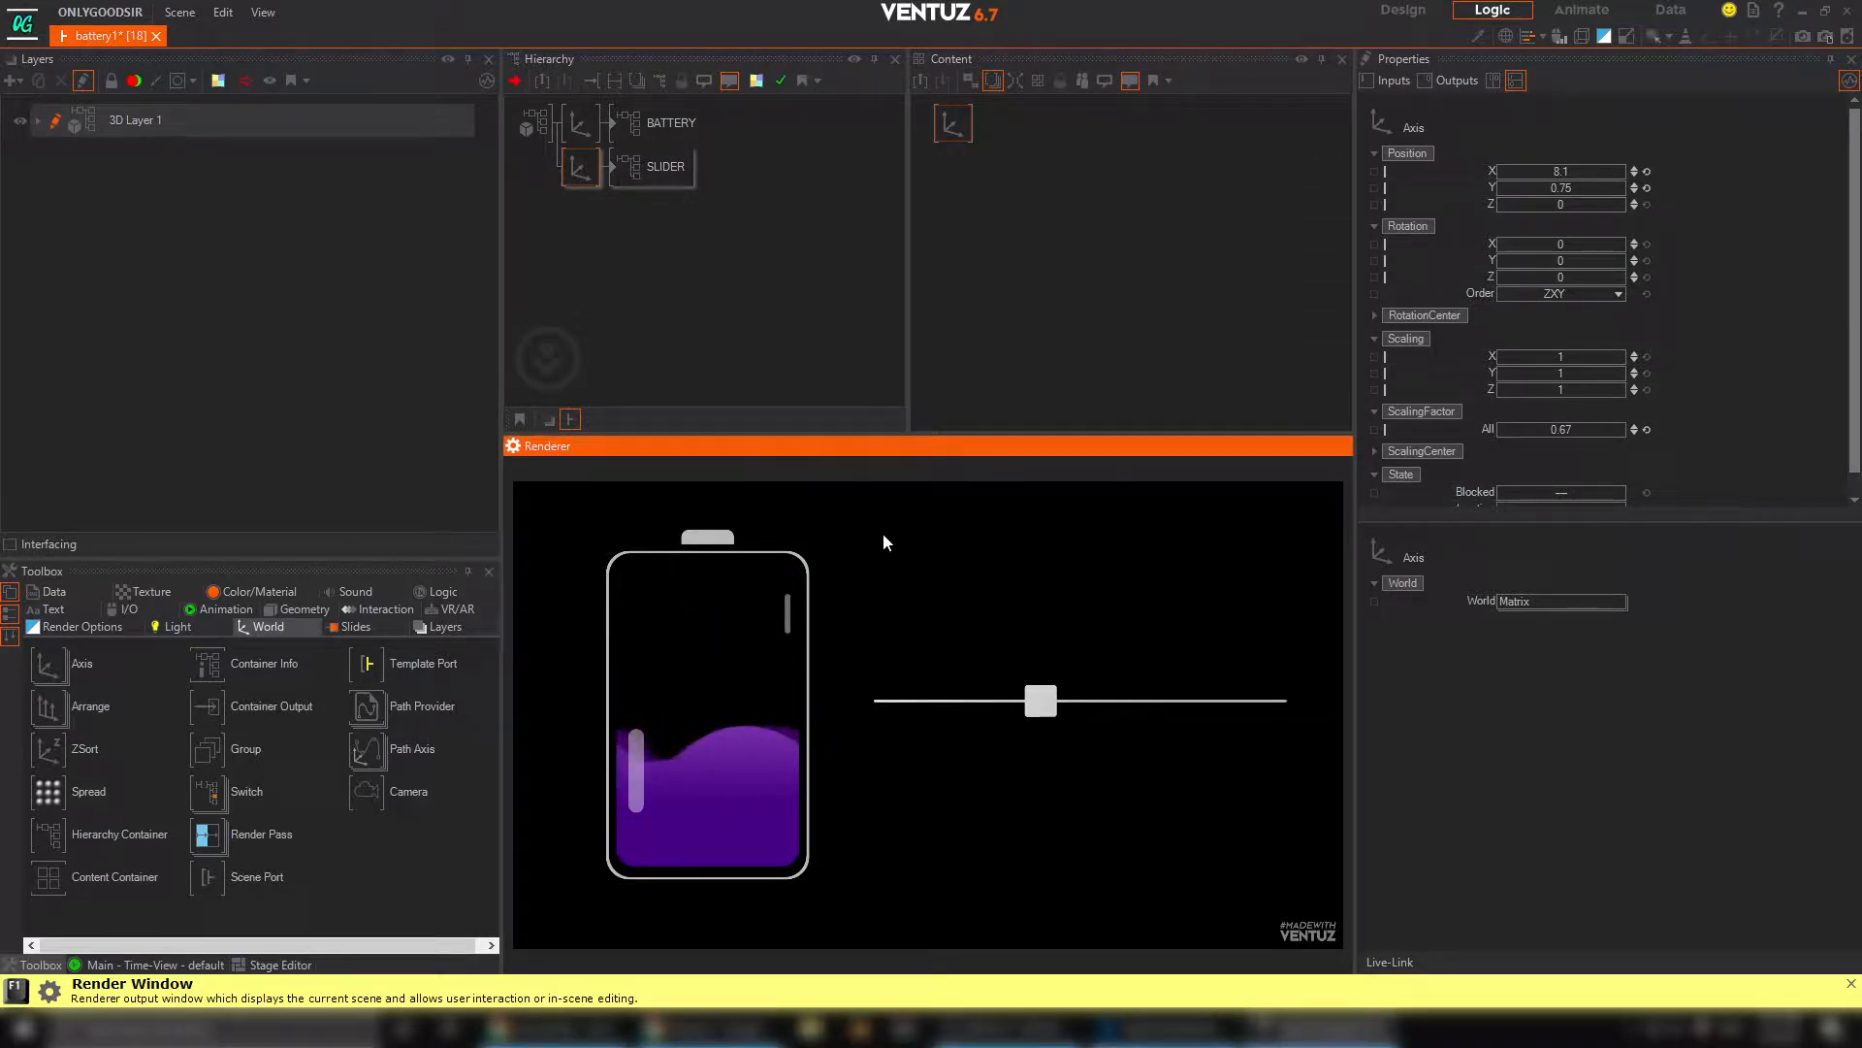
Add a new Axis branch below the SLIDER branch and attach a Text 2D node to it
{"action": "left_click", "coordinate": [580, 289]}
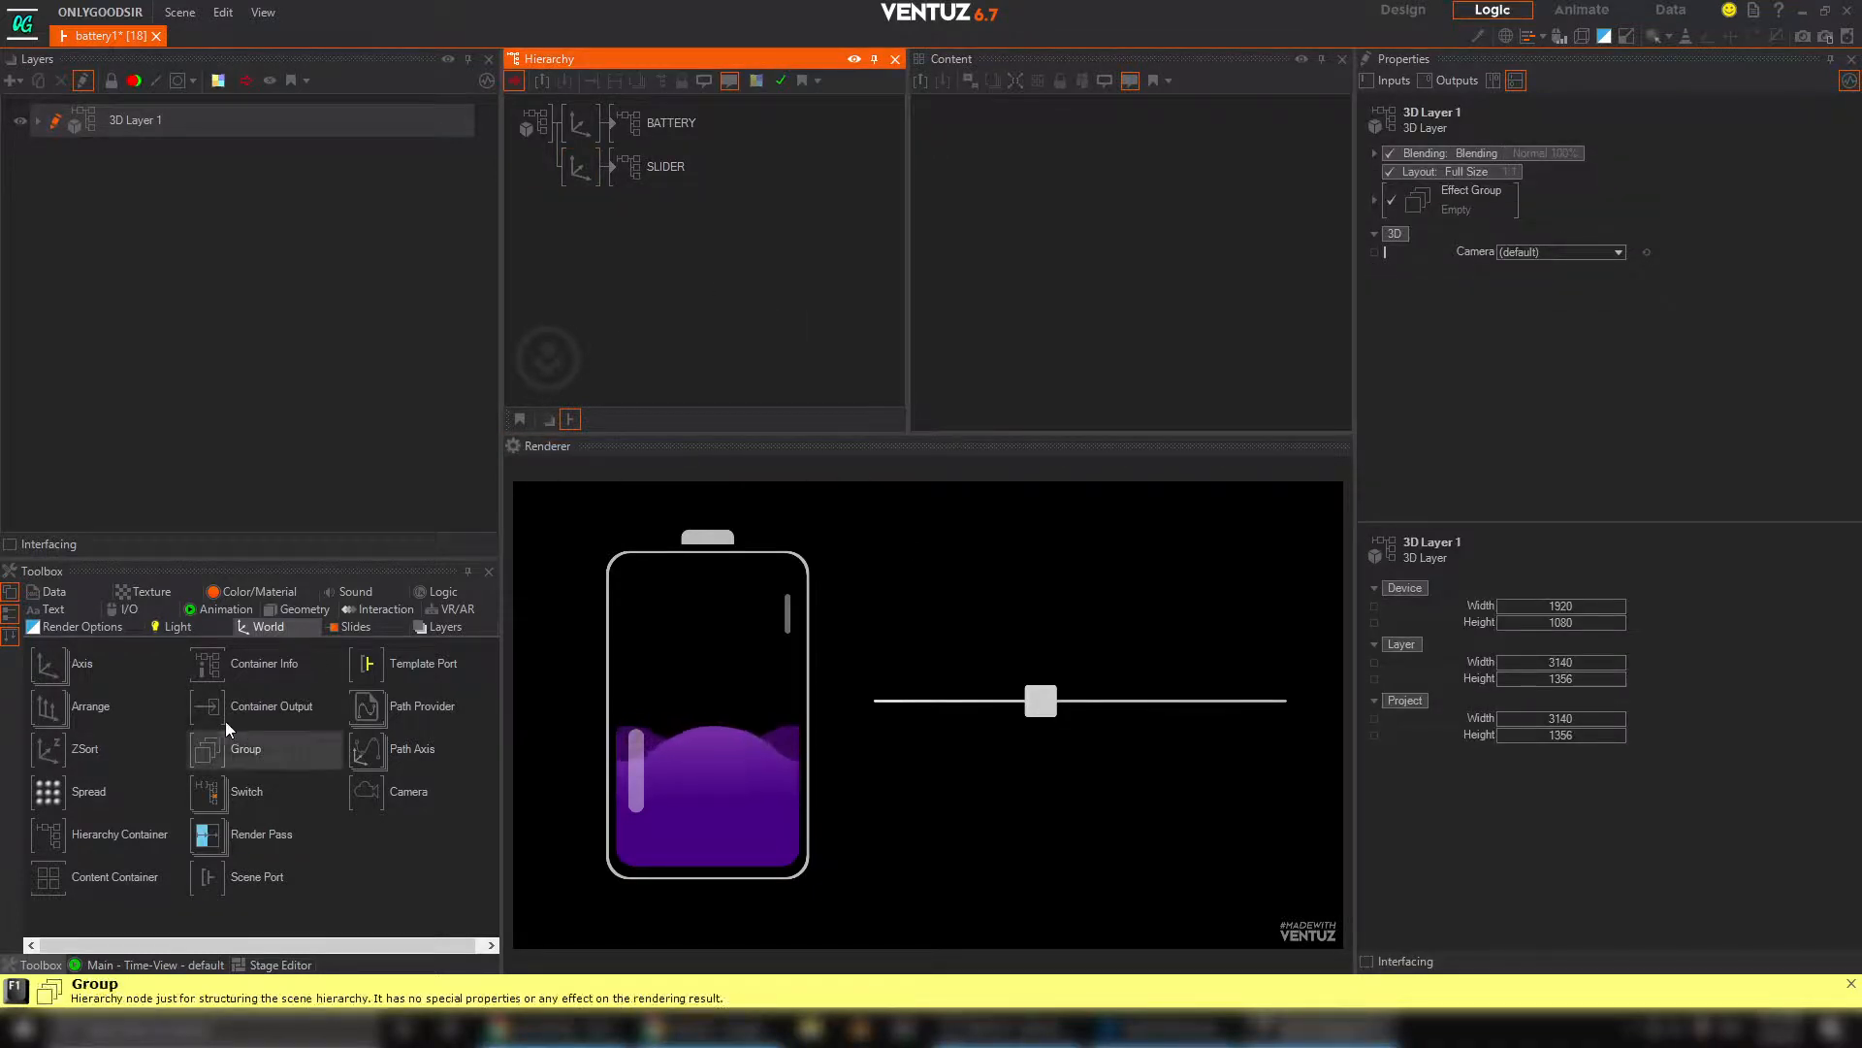
{"action": "right_click", "coordinate": [45, 666]}
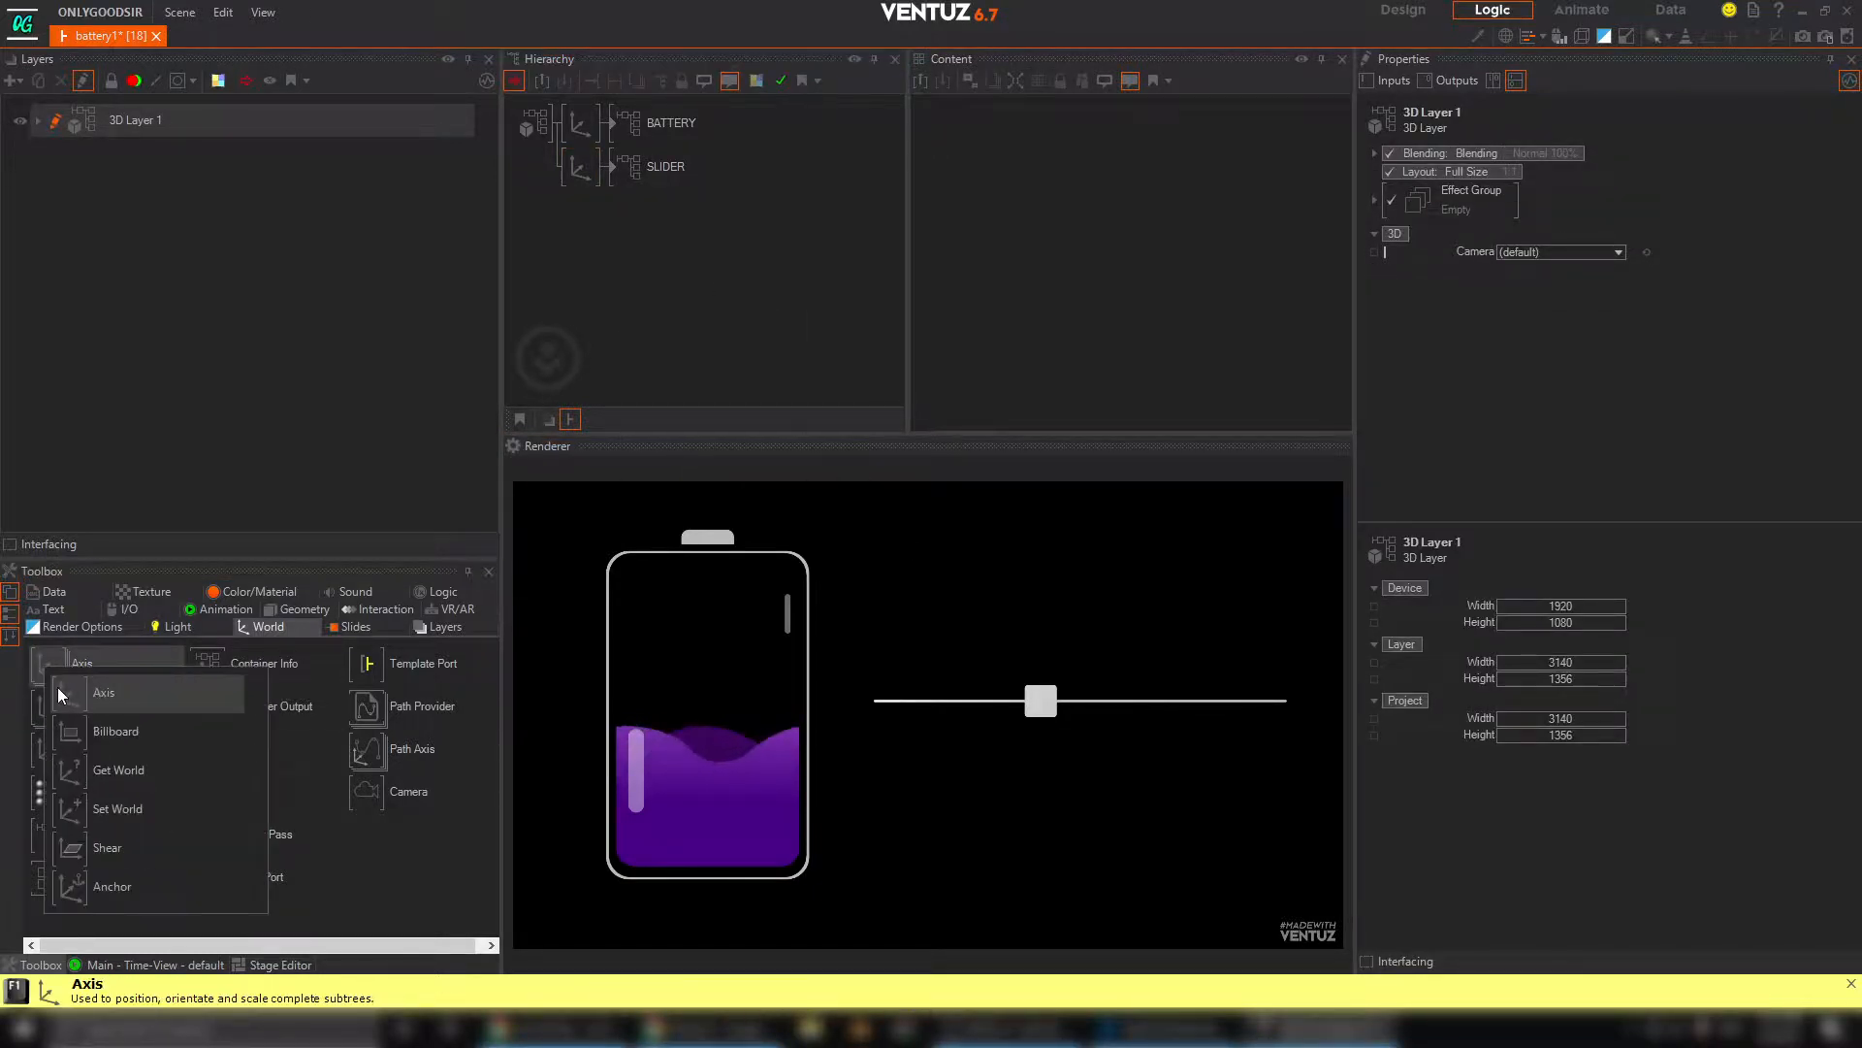
{"action": "left_click", "coordinate": [58, 687]}
{"action": "left_click_drag", "start_coordinate": [81, 670], "coordinate": [763, 248]}
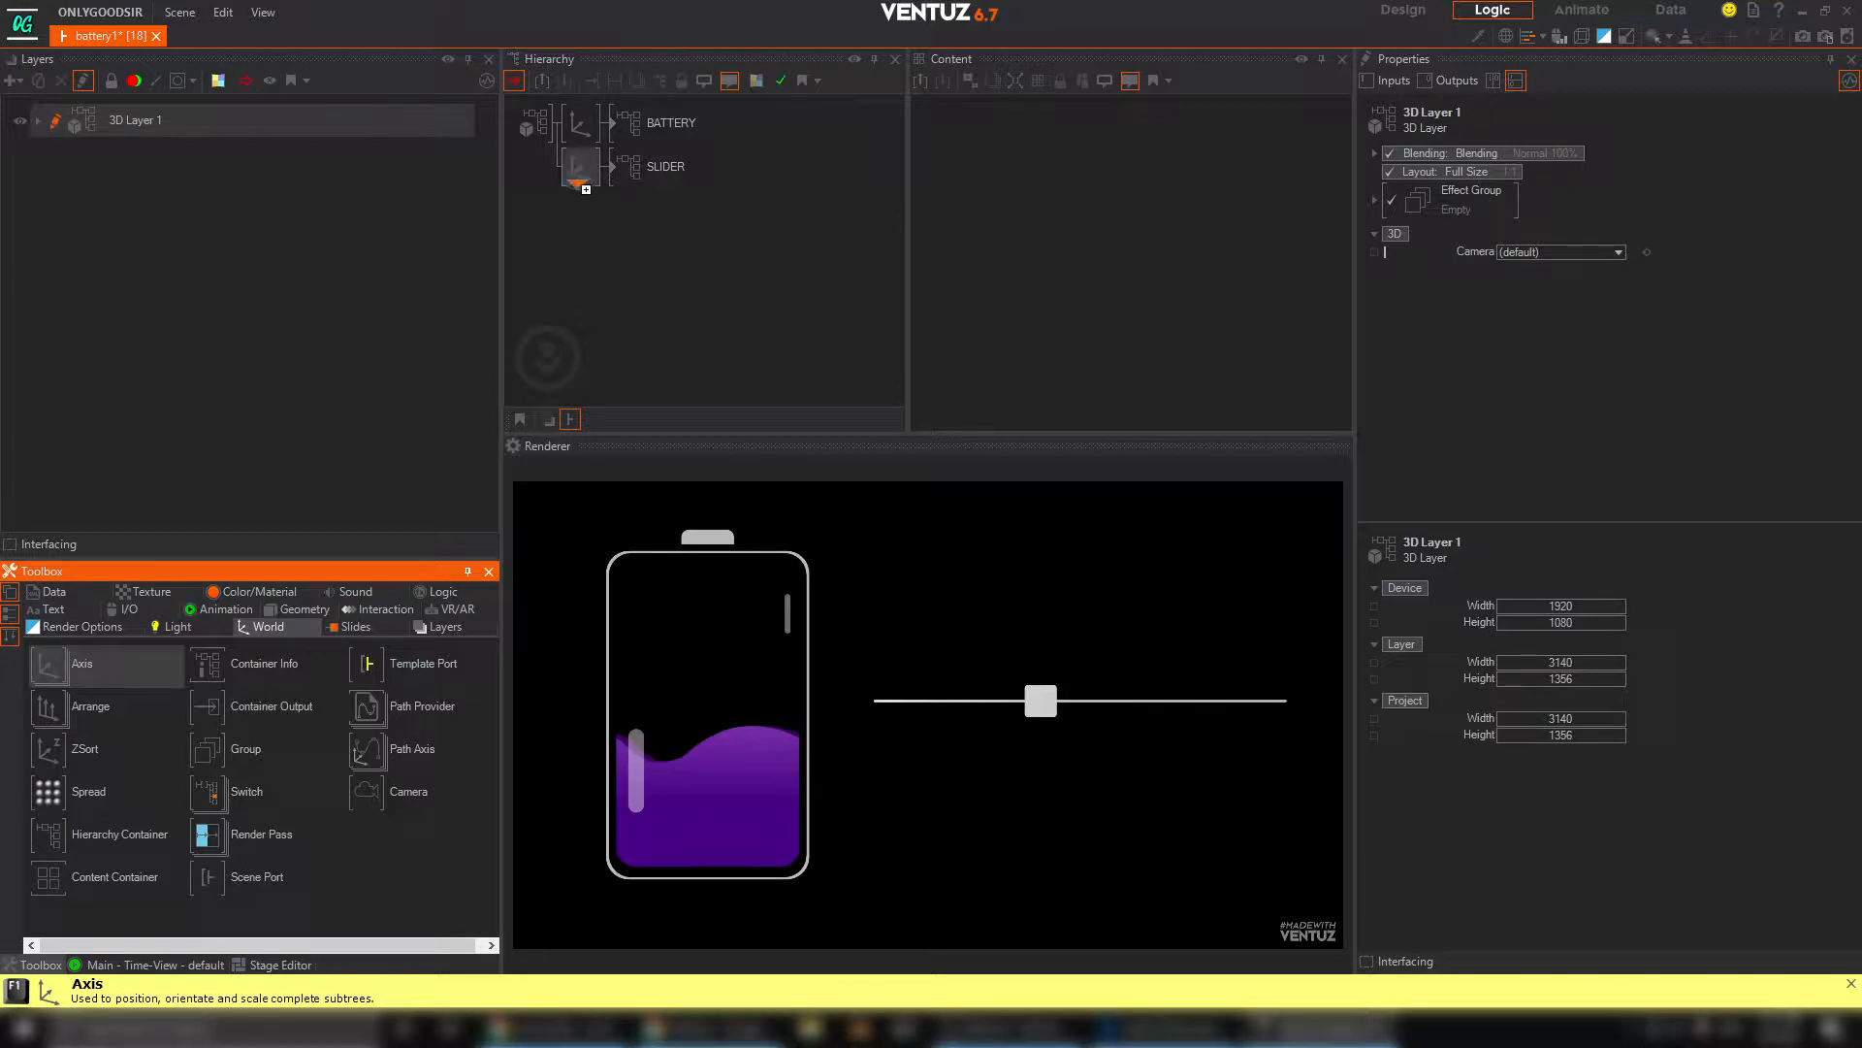
{"action": "left_click_drag", "start_coordinate": [580, 184], "coordinate": [580, 207]}
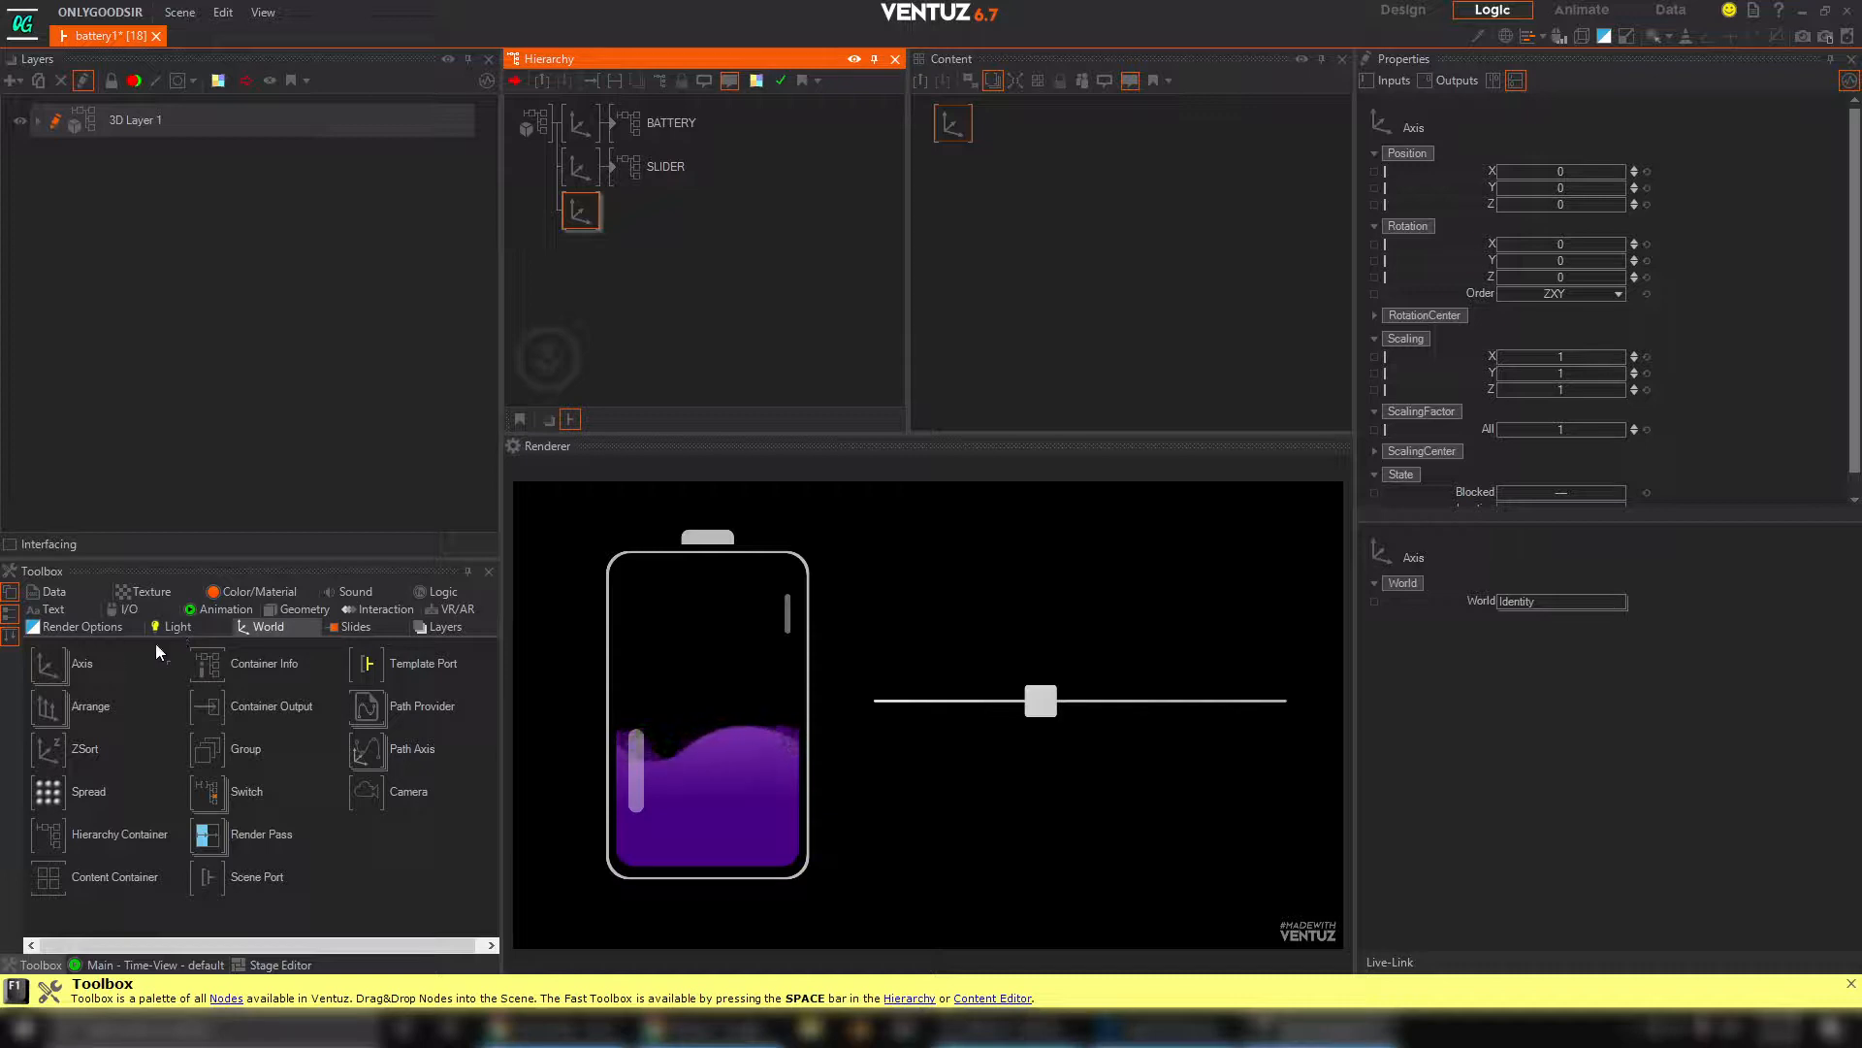
{"action": "left_click", "coordinate": [61, 611]}
{"action": "left_click_drag", "start_coordinate": [55, 732], "coordinate": [613, 219]}
{"action": "left_click", "coordinate": [686, 239]}
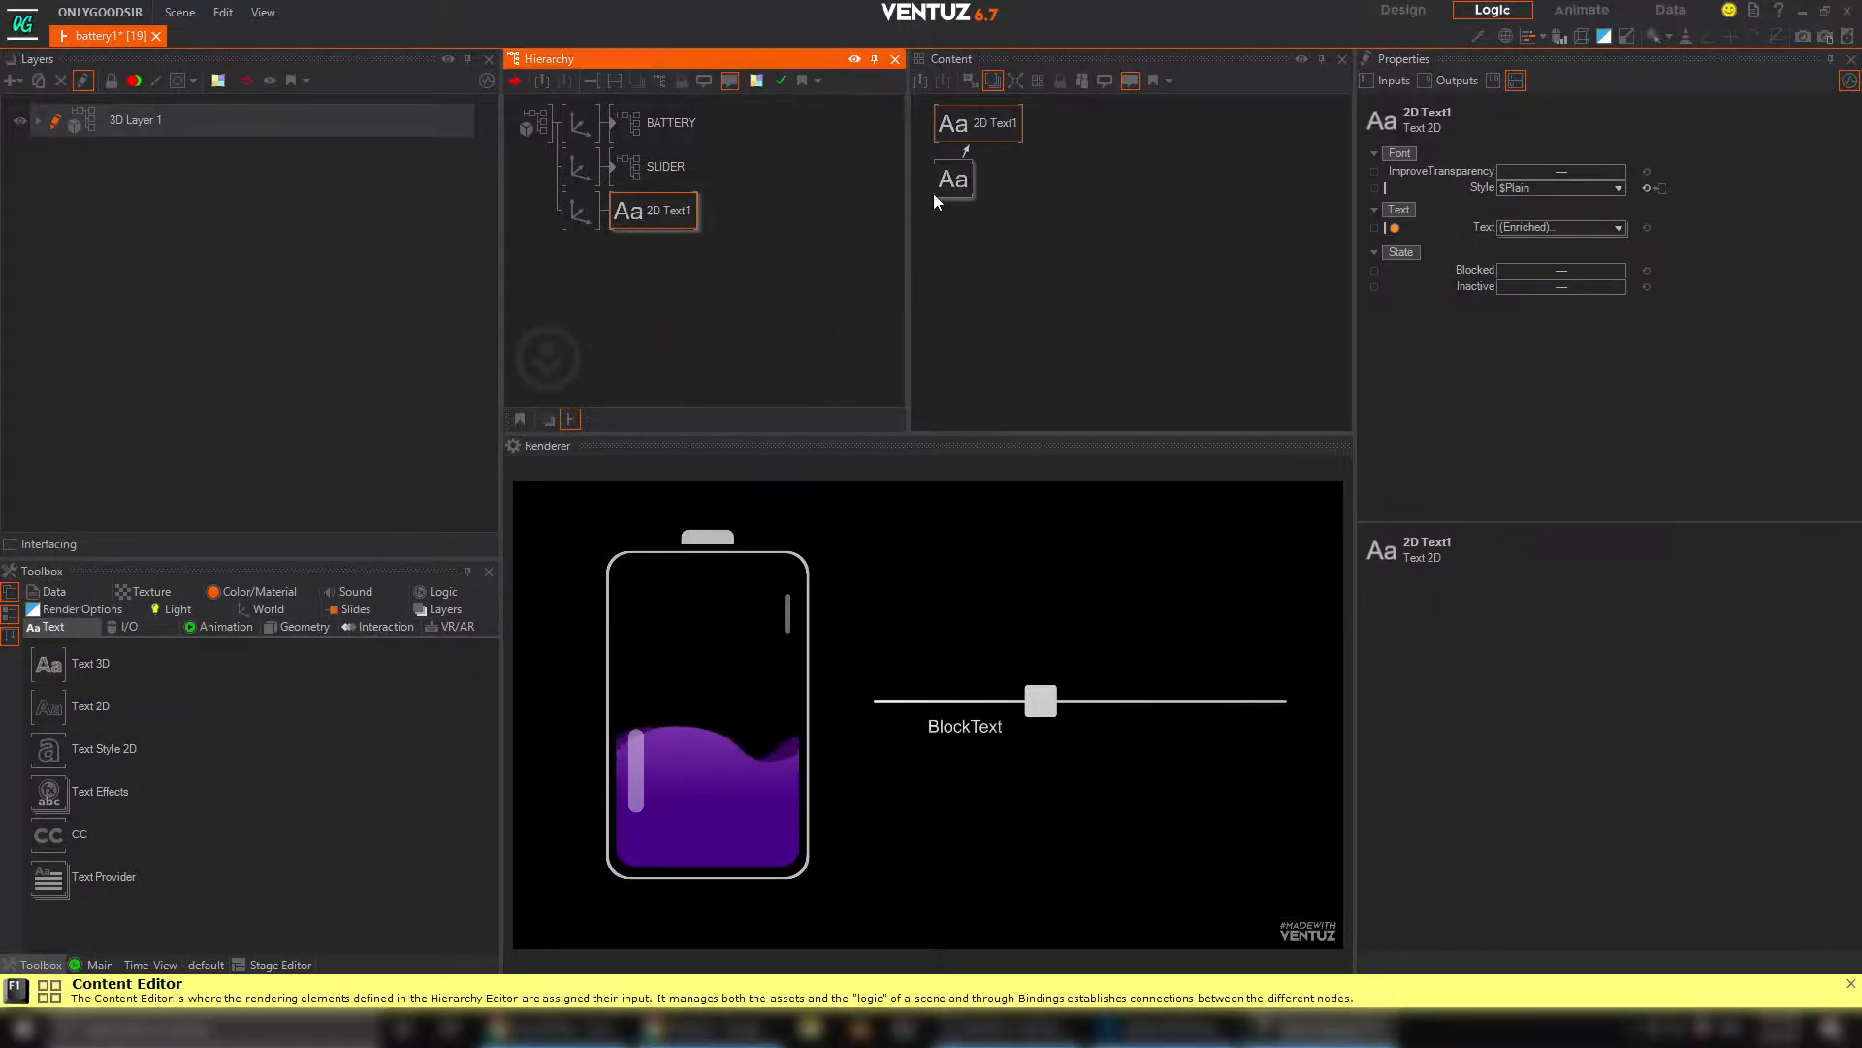
Set the Block Text's LineAlignment and TextAlignment to Center
{"action": "left_click", "coordinate": [975, 203]}
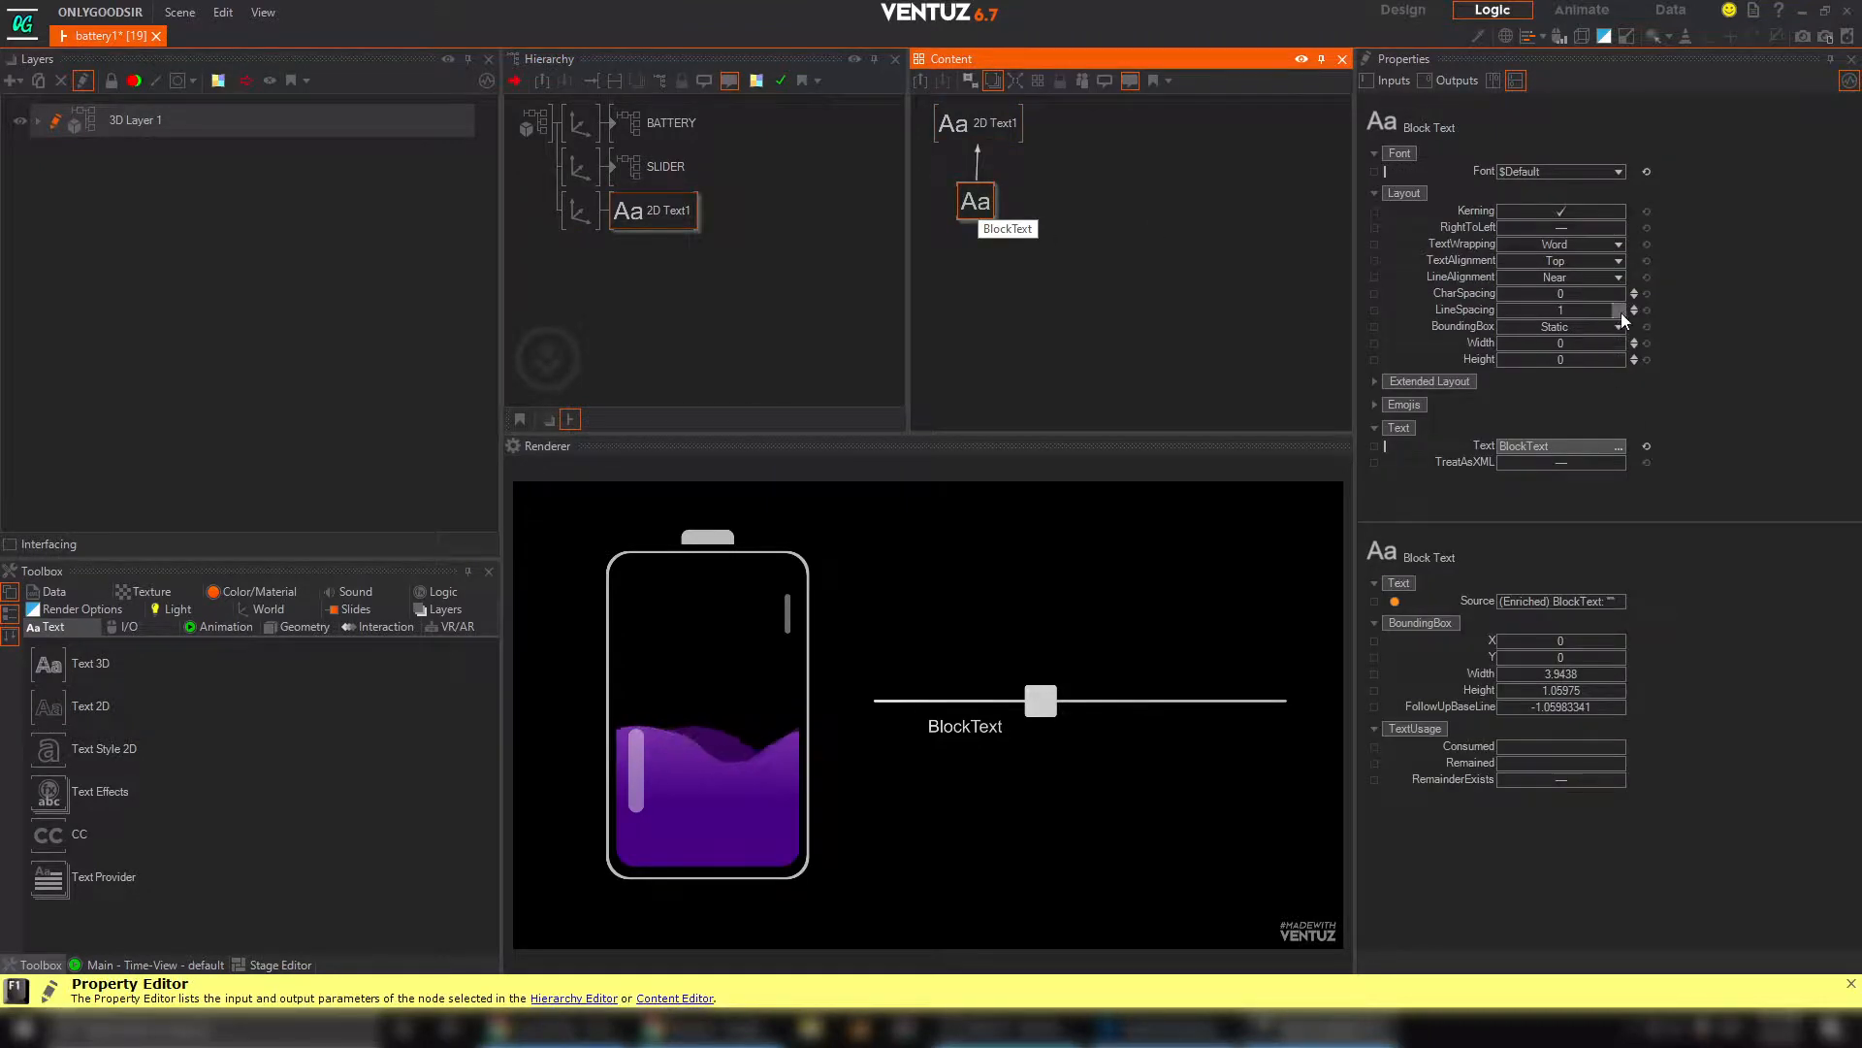
{"action": "left_click", "coordinate": [1618, 278]}
{"action": "left_click", "coordinate": [1569, 314]}
{"action": "left_click", "coordinate": [1613, 262]}
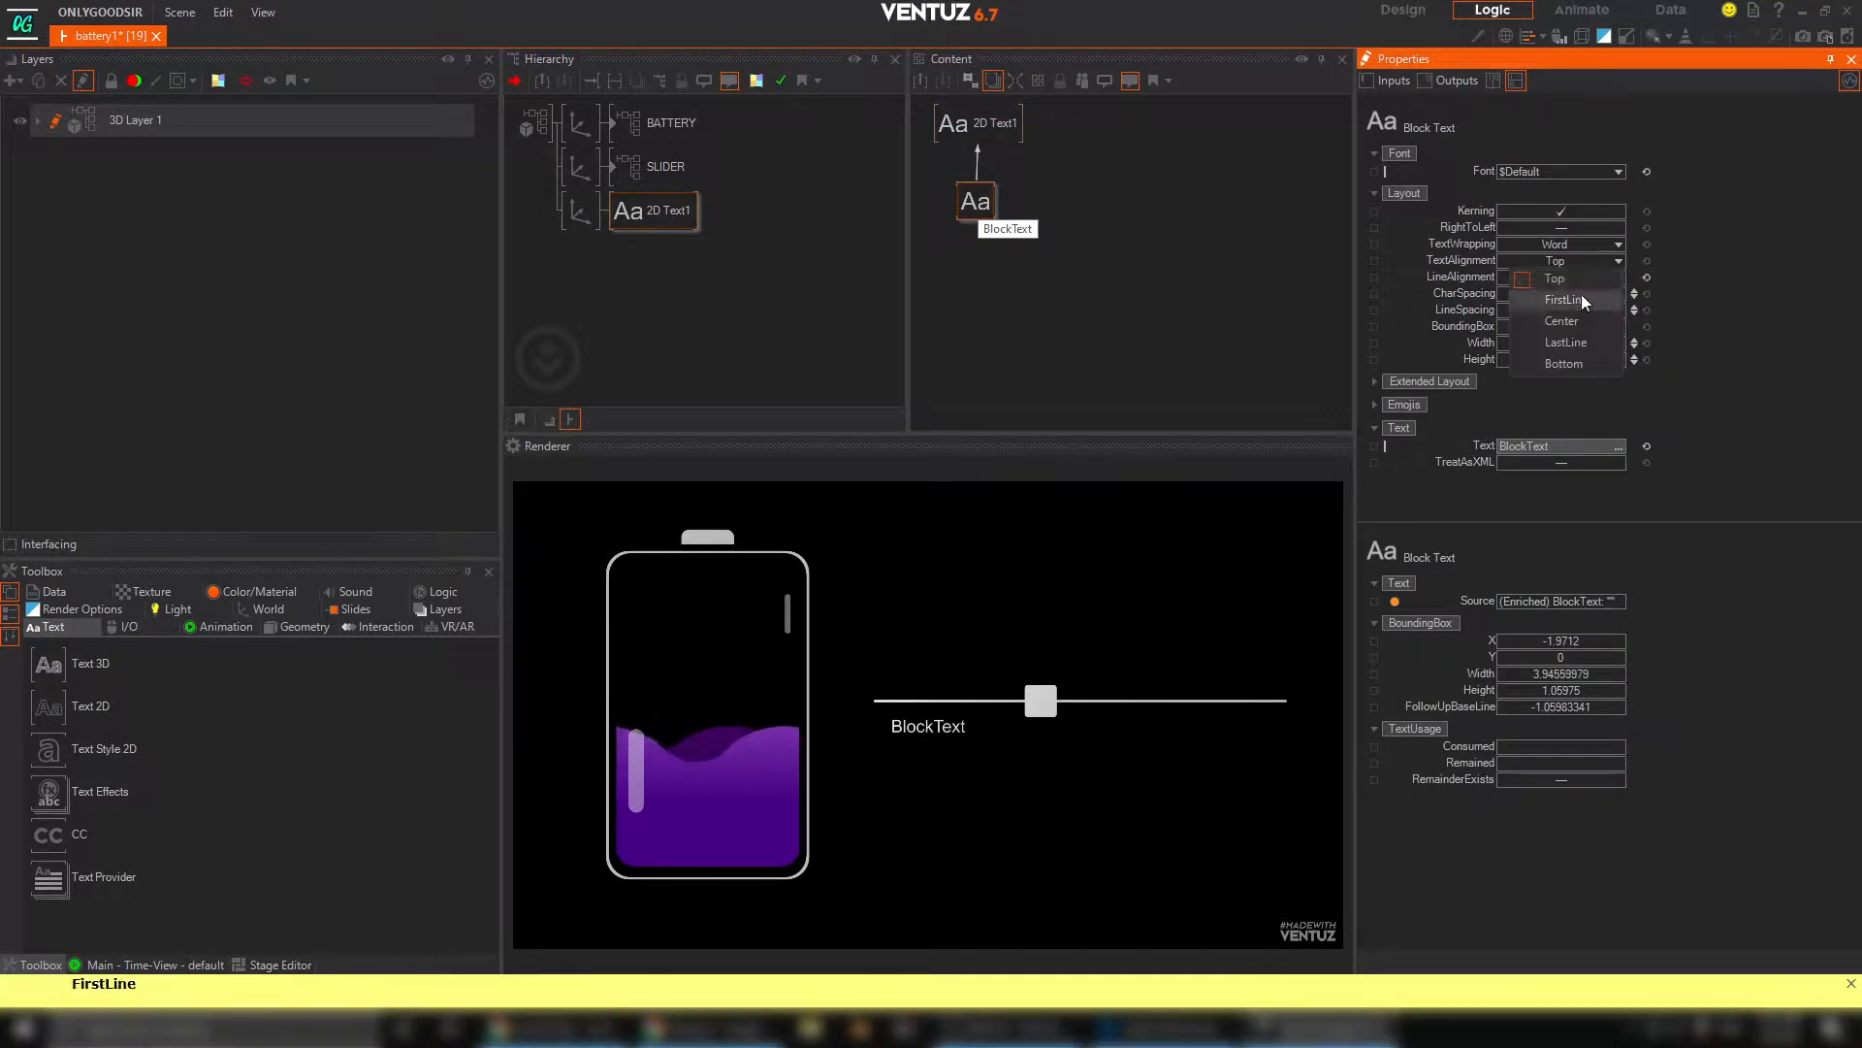
{"action": "left_click", "coordinate": [1581, 300]}
Change the Block Text's font to Plumpfull 550 without saving the modified preset
{"action": "left_click", "coordinate": [1618, 171]}
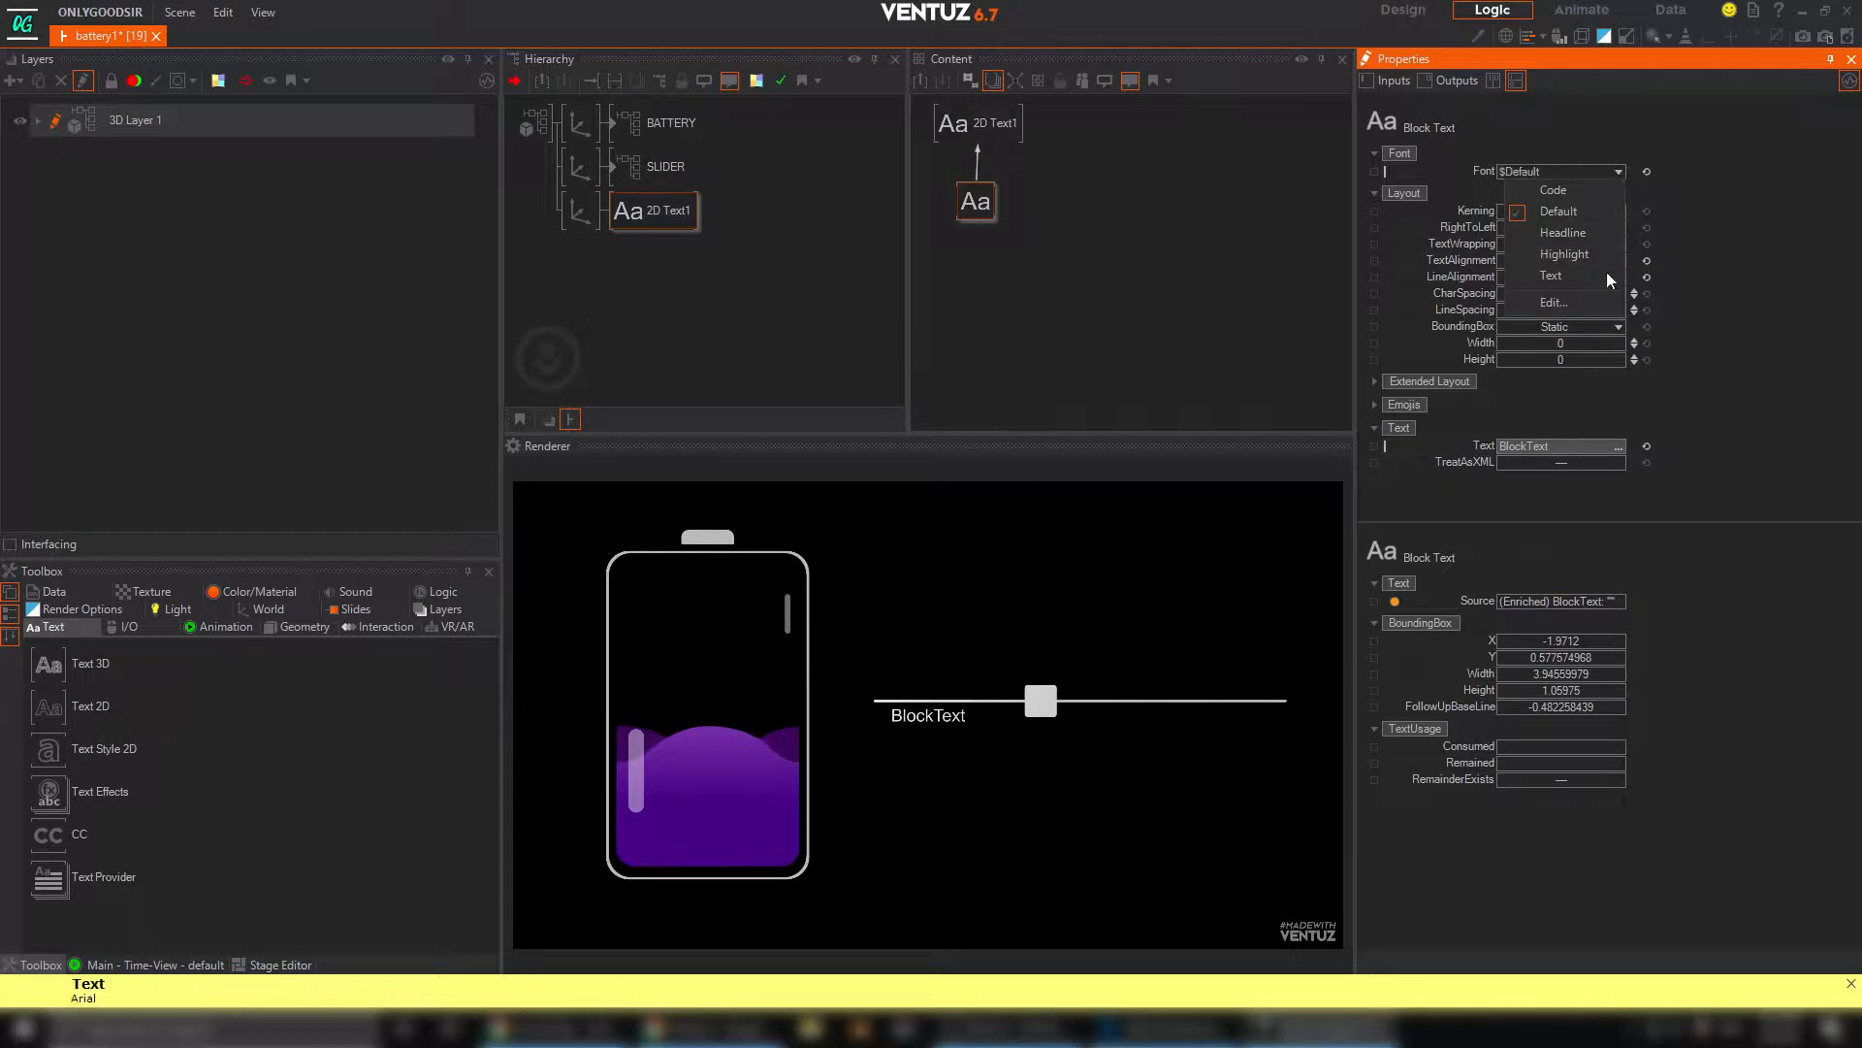
{"action": "left_click", "coordinate": [1556, 301]}
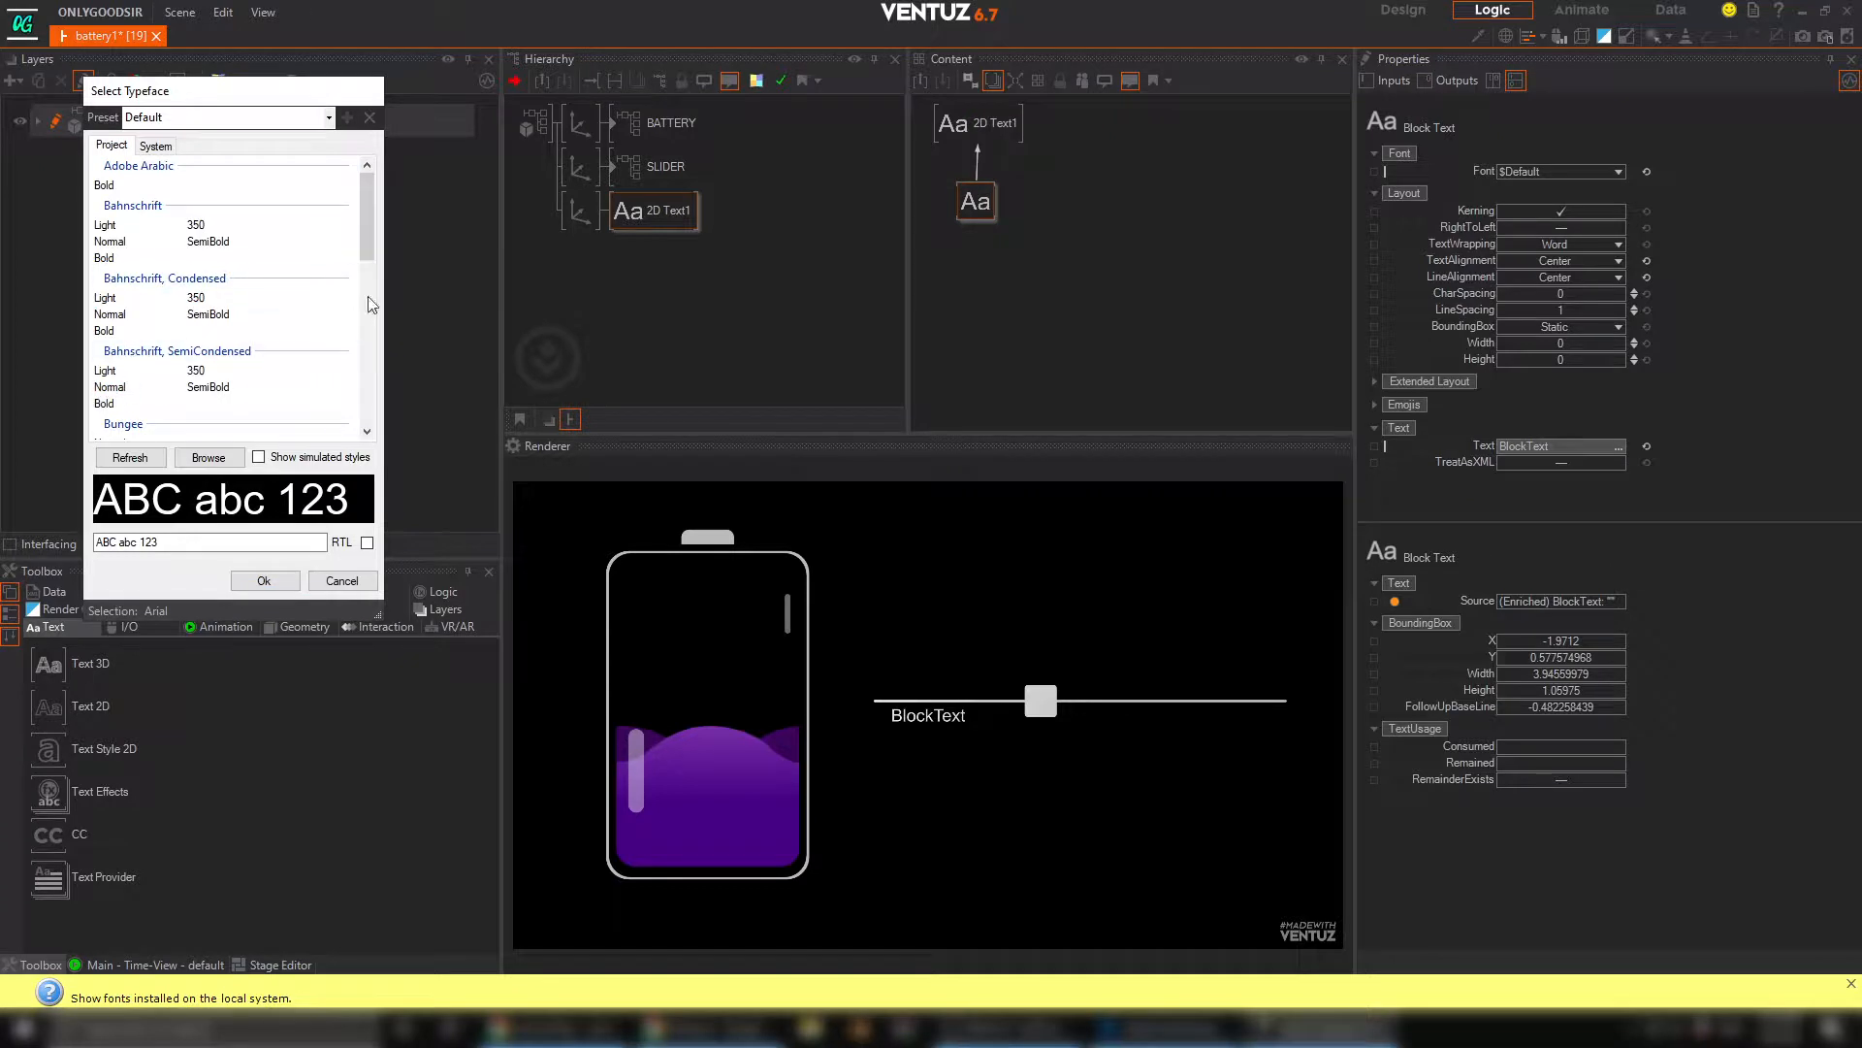
{"action": "left_click_drag", "start_coordinate": [366, 245], "coordinate": [382, 366]}
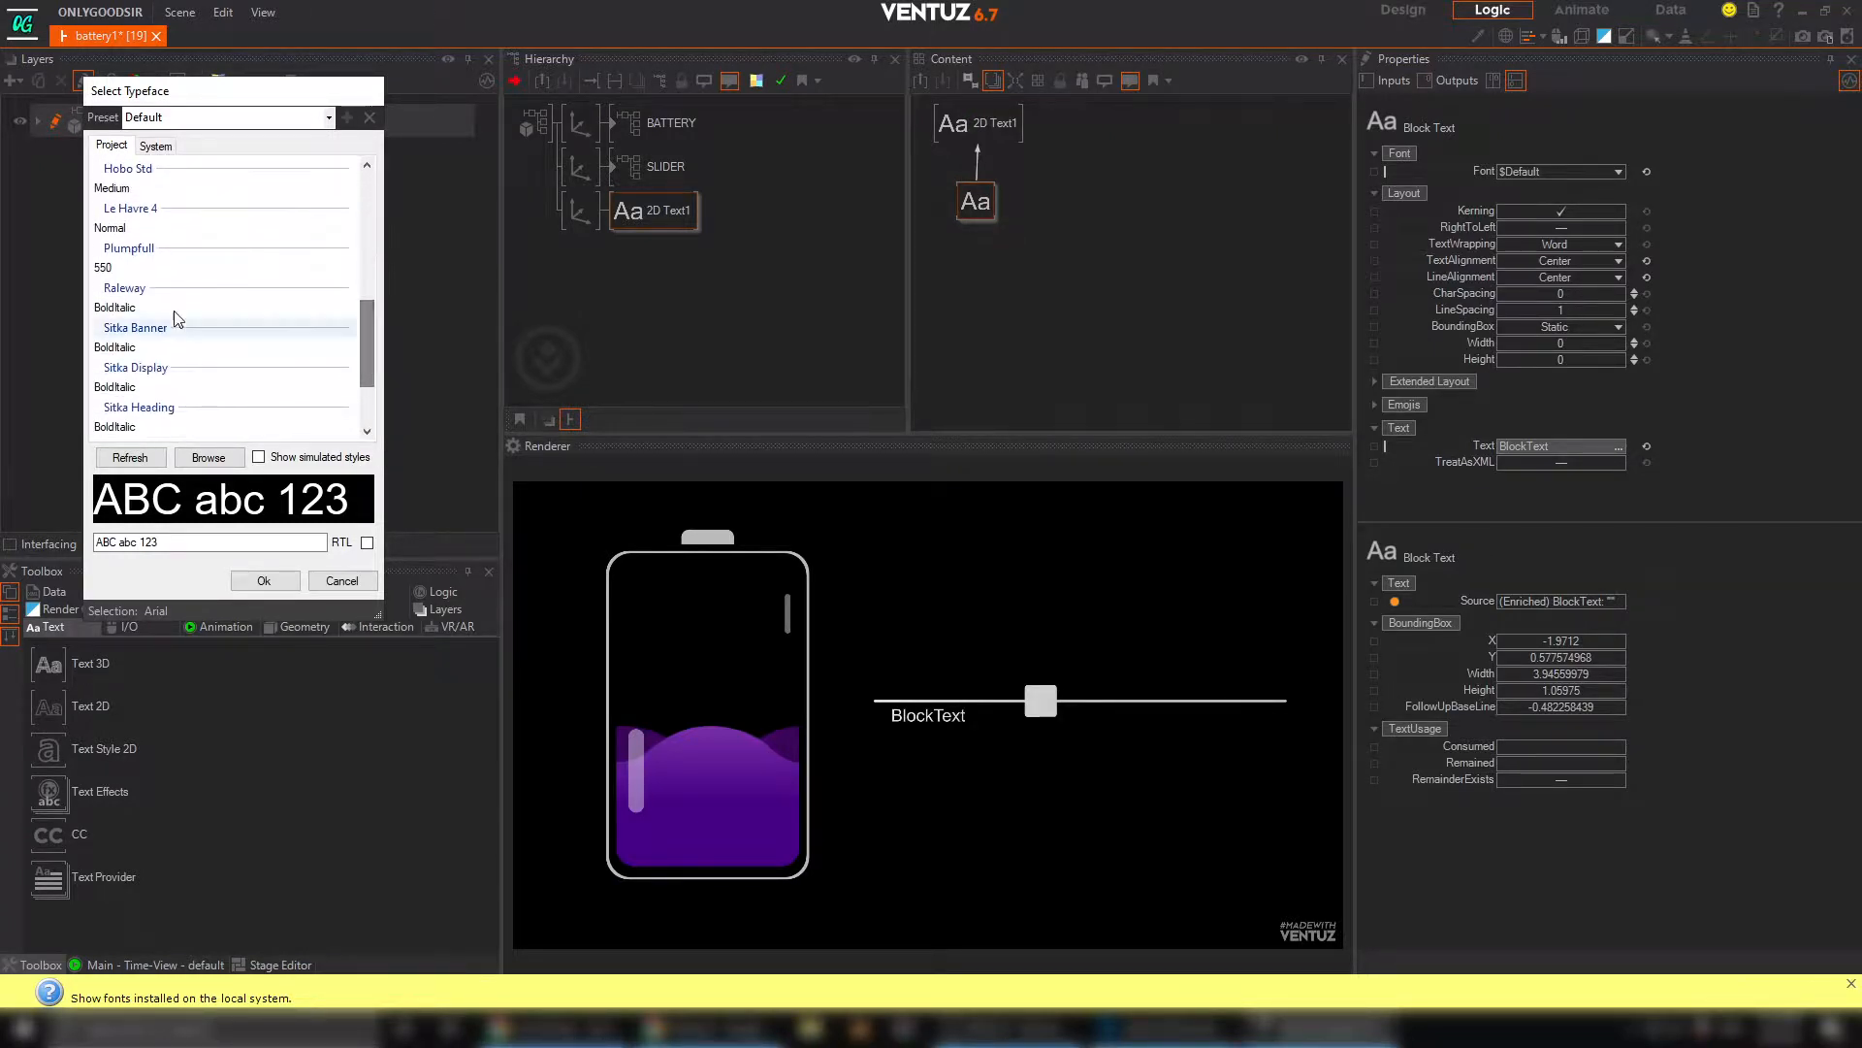
{"action": "left_click", "coordinate": [103, 268]}
{"action": "left_click", "coordinate": [264, 581]}
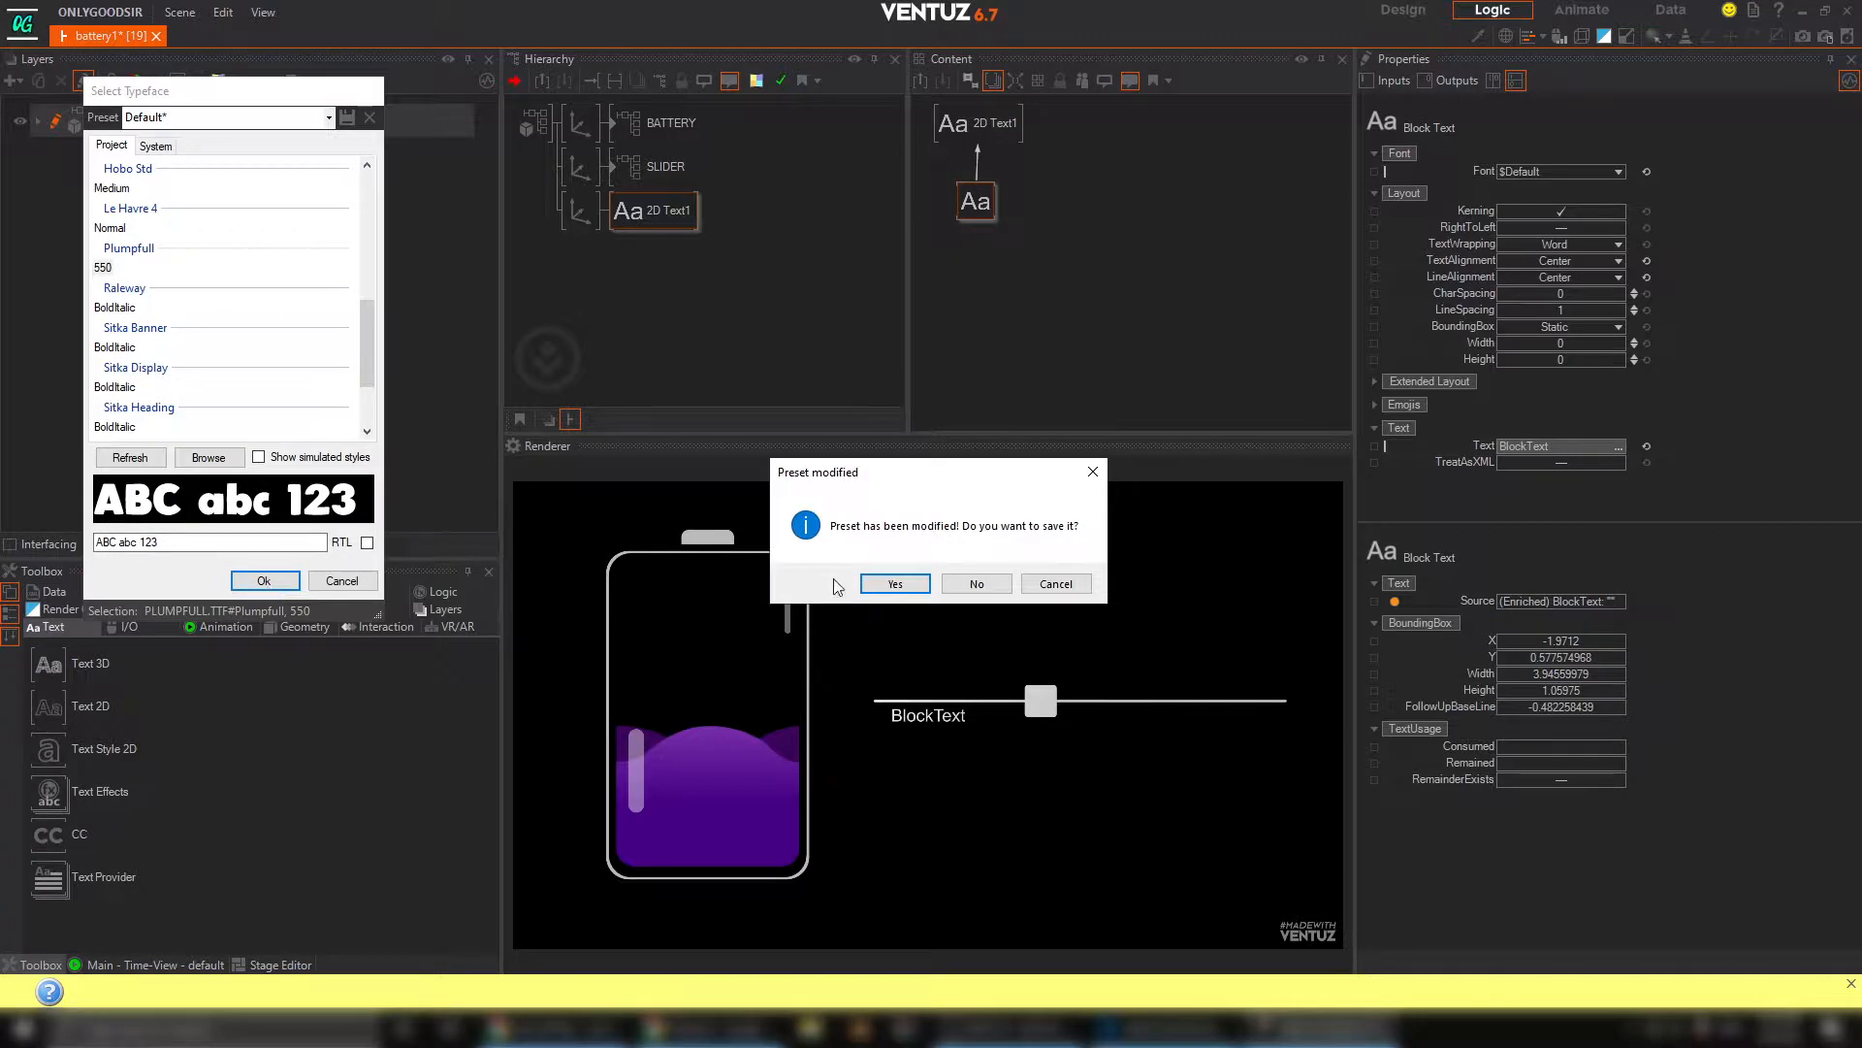
{"action": "left_click", "coordinate": [997, 586]}
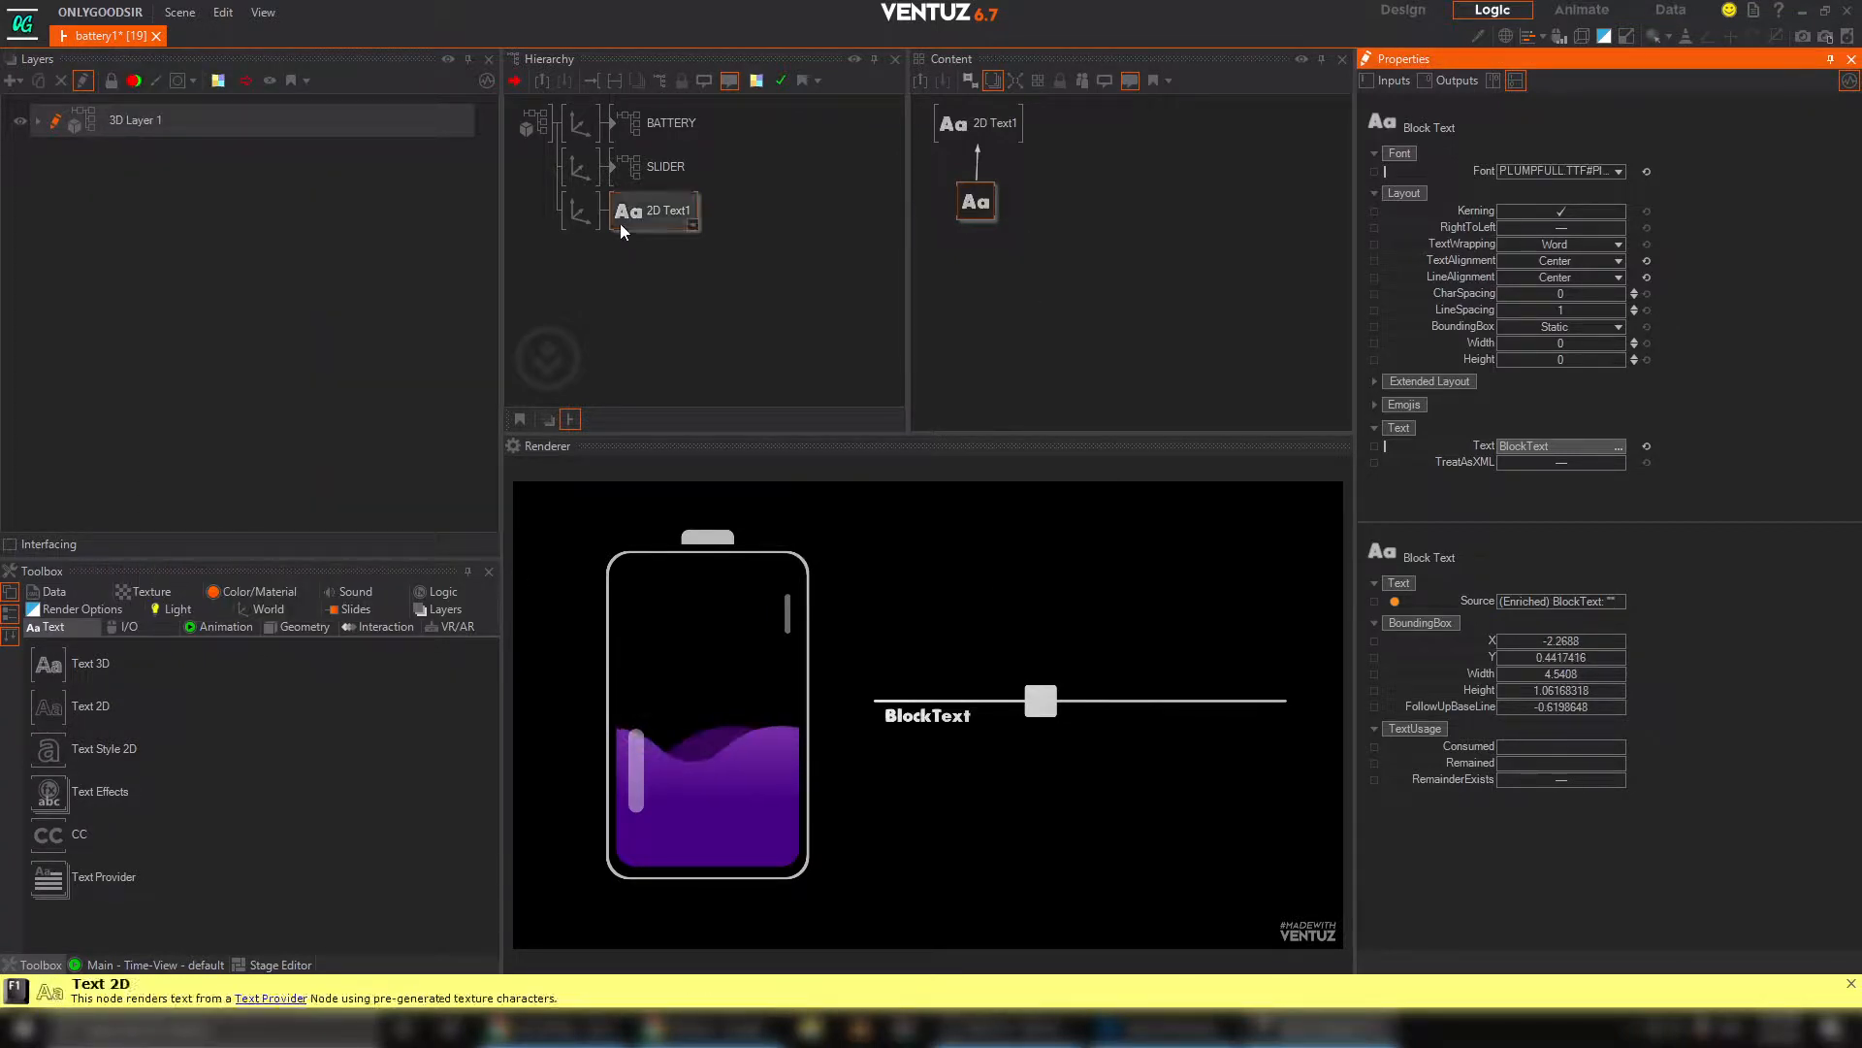
Enlarge the text through its Axis scaling, position it centred above the slider line, and select the 2D text node
{"action": "left_click", "coordinate": [582, 213]}
{"action": "left_click_drag", "start_coordinate": [1560, 429], "coordinate": [1575, 271]}
{"action": "left_click_drag", "start_coordinate": [1558, 192], "coordinate": [1596, 178]}
{"action": "left_click", "coordinate": [650, 210]}
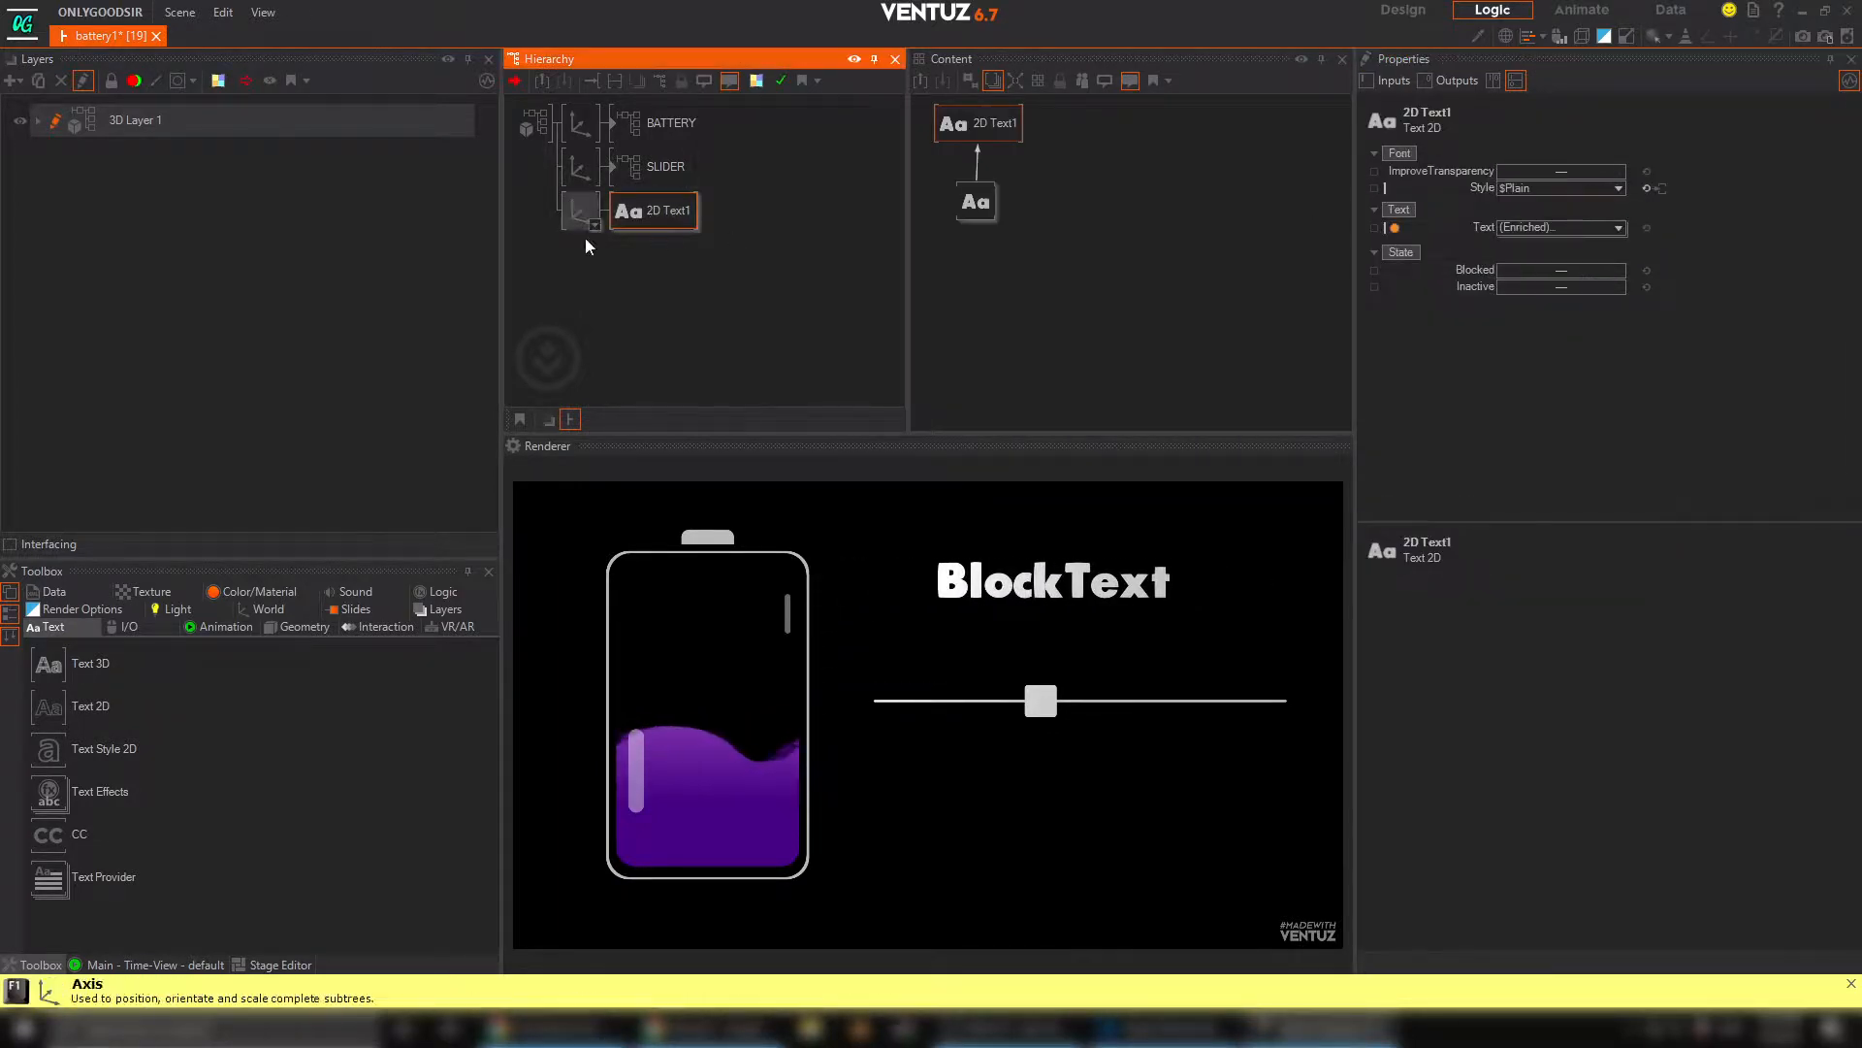
Show the BATTERY container alongside the 2D text in the content graph and move the text nodes apart from the BATTERY and SLIDER nodes
{"action": "left_click", "coordinate": [967, 204]}
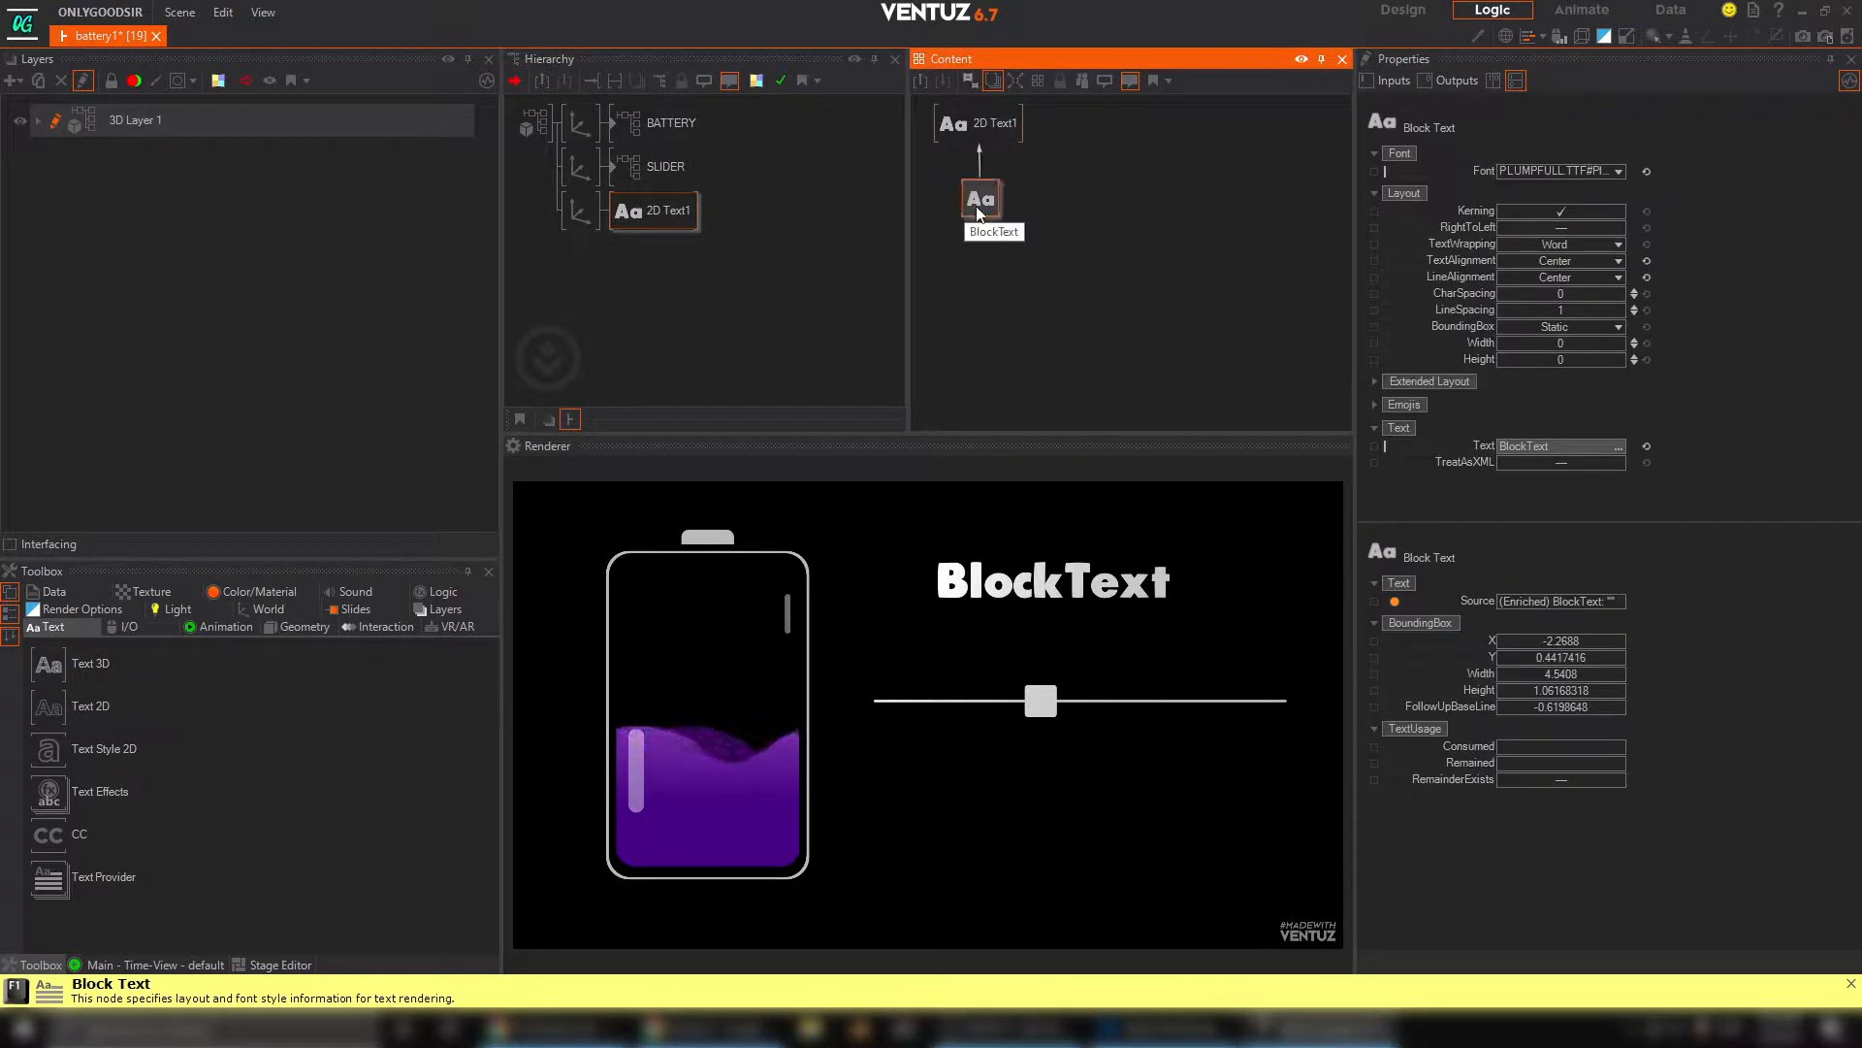
{"action": "left_click_drag", "start_coordinate": [1029, 699], "coordinate": [945, 696]}
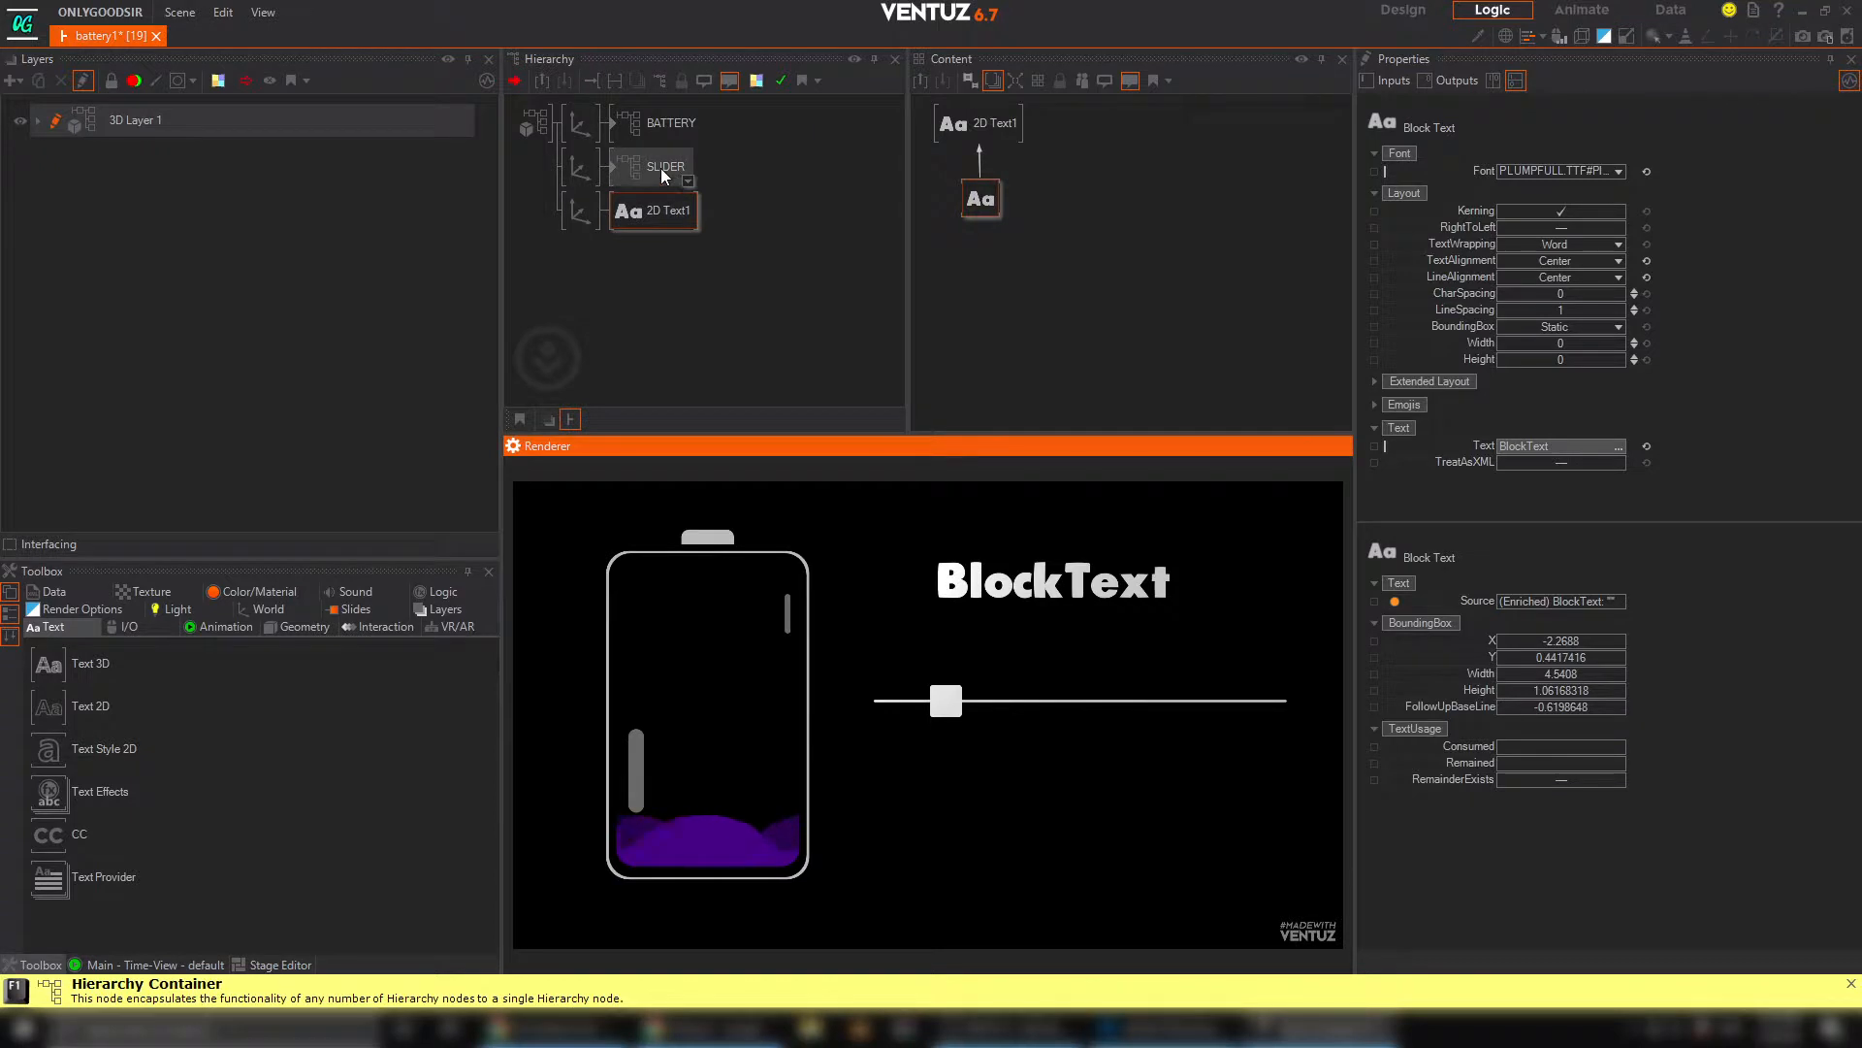
{"action": "left_click", "coordinate": [672, 119]}
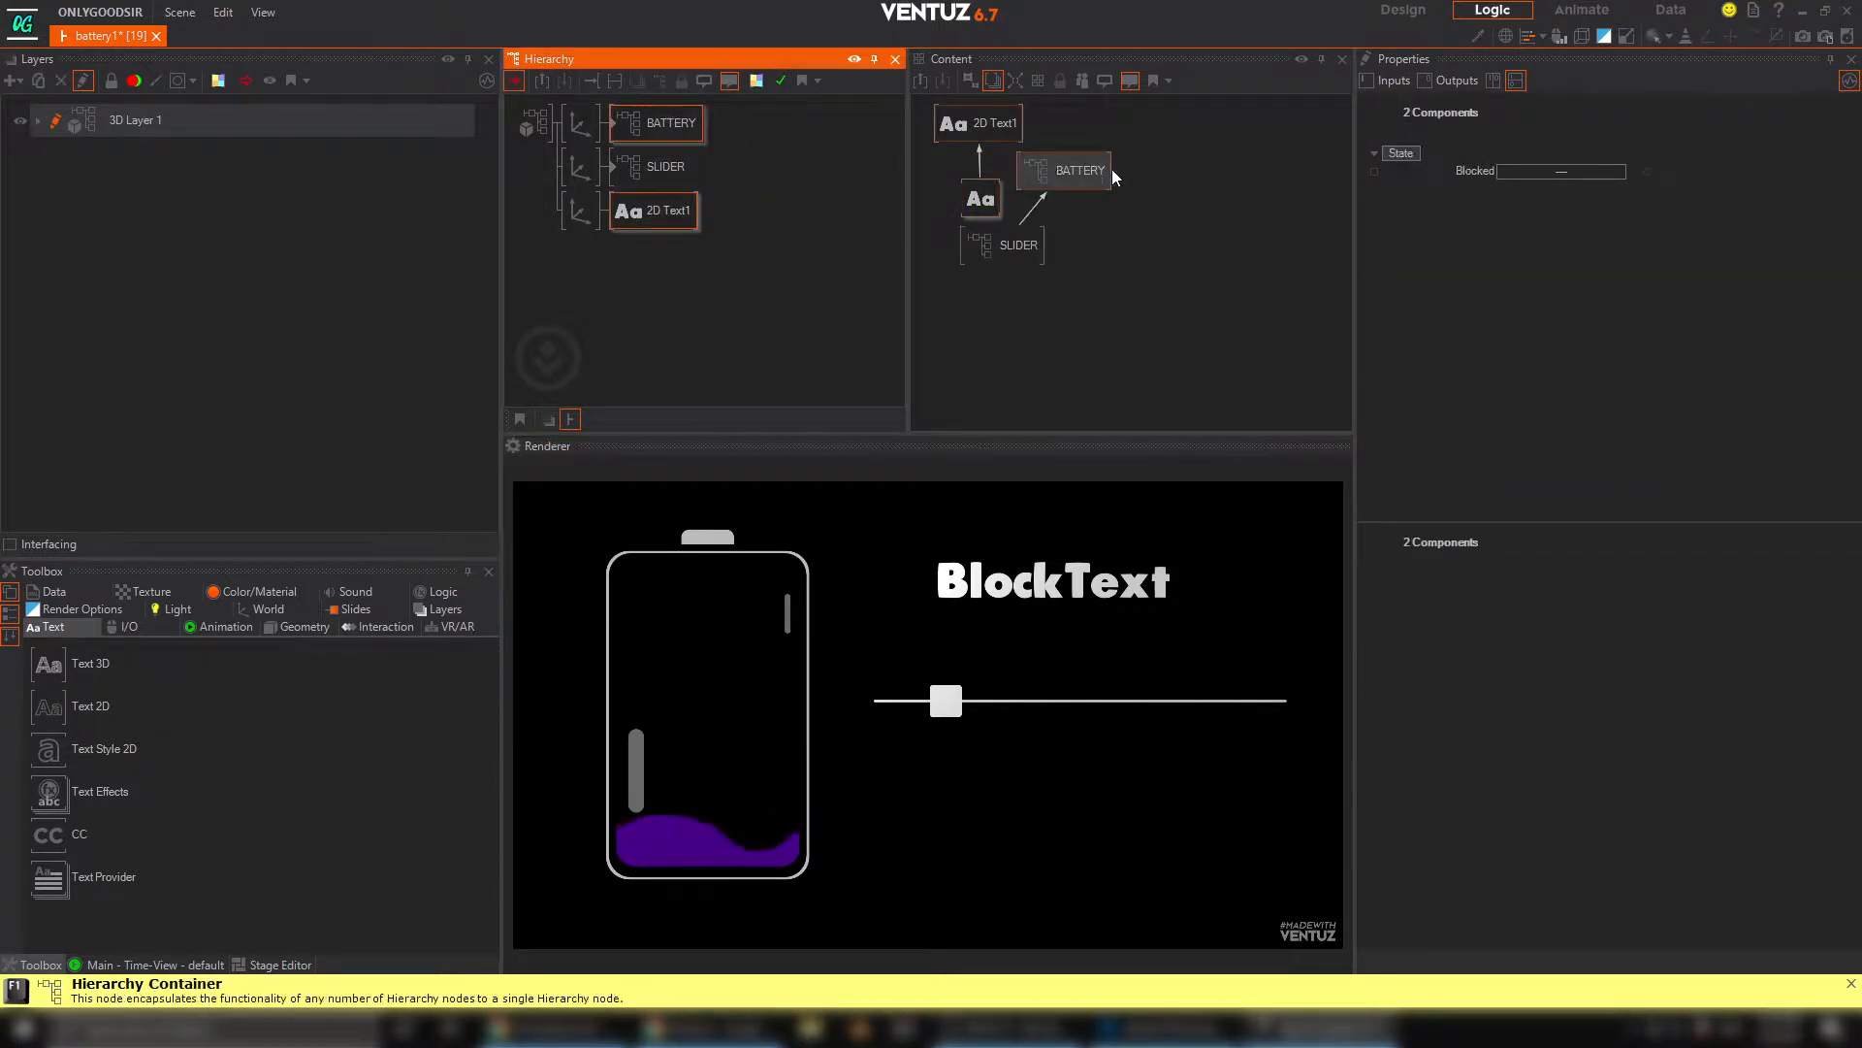
{"action": "left_click", "coordinate": [984, 177]}
{"action": "left_click_drag", "start_coordinate": [910, 120], "coordinate": [1205, 222]}
{"action": "left_click", "coordinate": [1001, 158]}
{"action": "left_click_drag", "start_coordinate": [1060, 171], "coordinate": [1000, 161]}
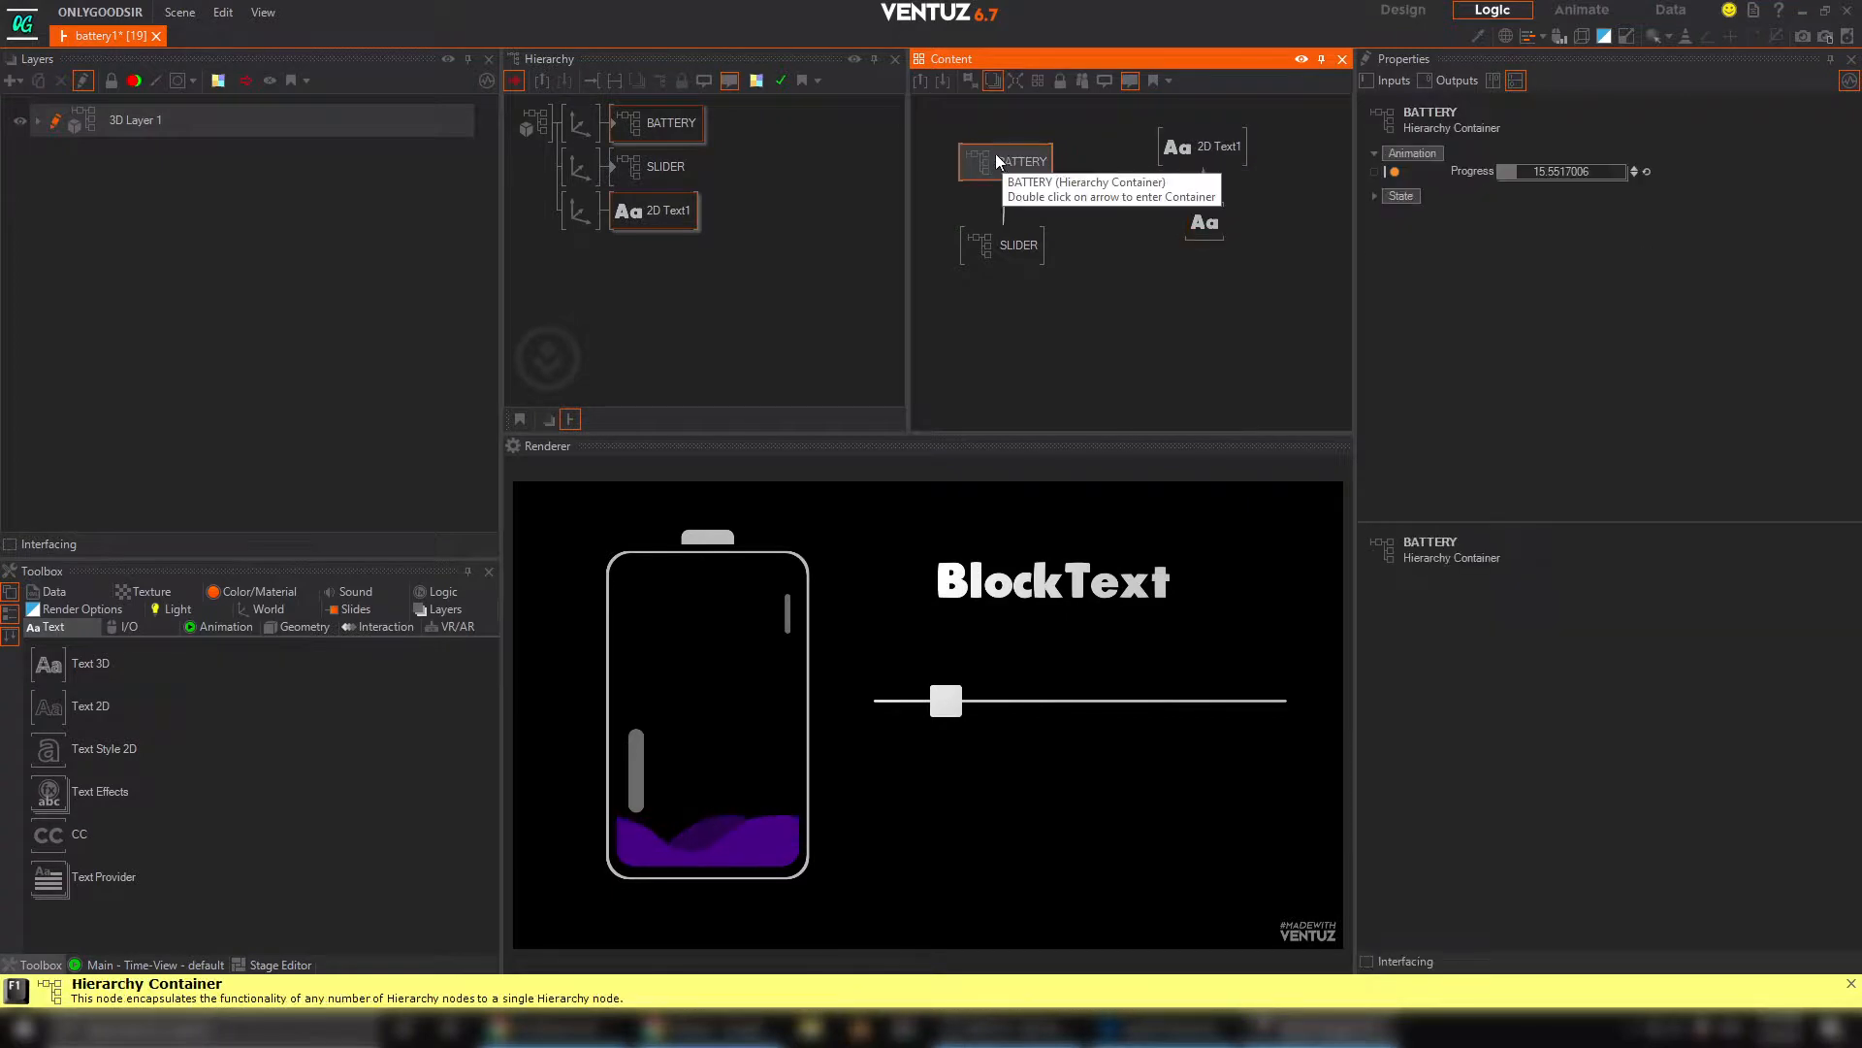
Try binding the Block Text's Text property to the BATTERY container's Progress, test it with the slider, and clip the binding
{"action": "left_click", "coordinate": [1111, 197]}
{"action": "left_click", "coordinate": [1205, 228]}
{"action": "left_click_drag", "start_coordinate": [1455, 446], "coordinate": [1023, 173]}
{"action": "left_click", "coordinate": [1080, 200]}
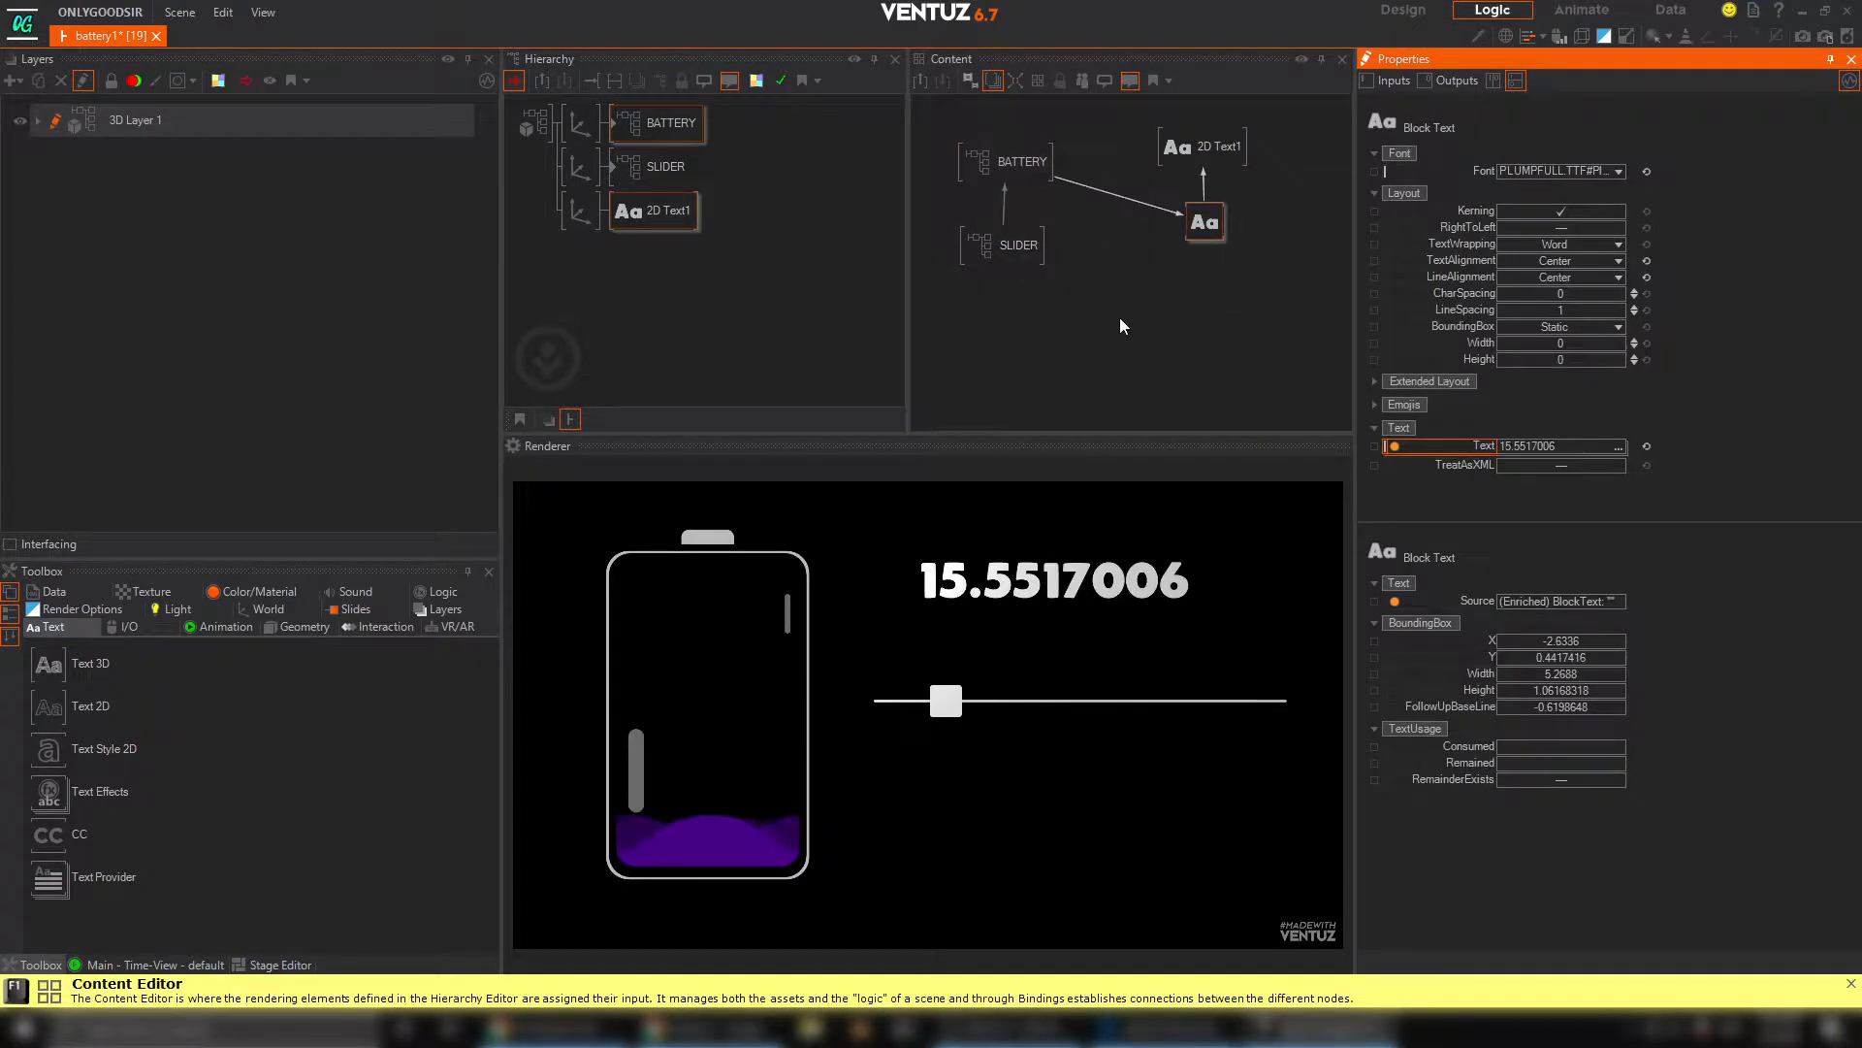
{"action": "left_click_drag", "start_coordinate": [946, 695], "coordinate": [1070, 700]}
{"action": "right_click", "coordinate": [1127, 201]}
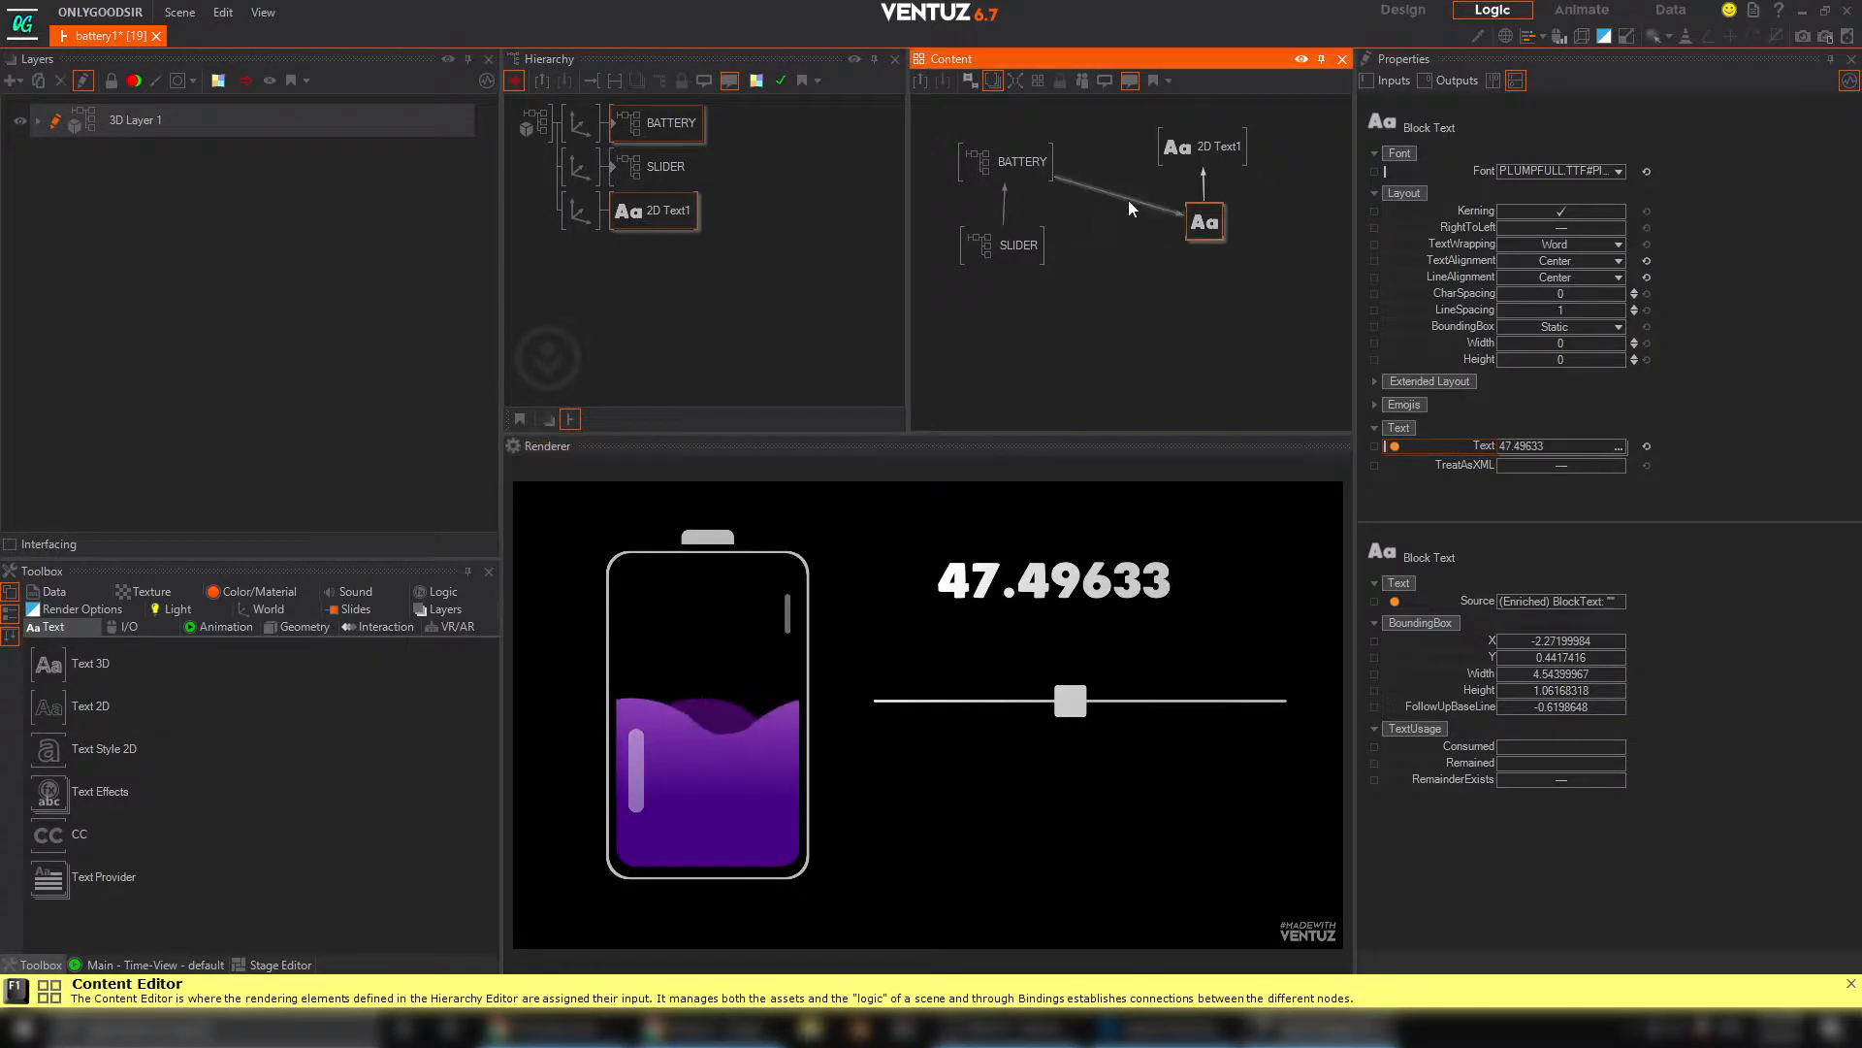
{"action": "left_click", "coordinate": [1133, 246]}
Try binding the Block Text's Text property directly to the SLIDER container's SLIDER_VALUE, test it with the slider, and clip the binding
{"action": "left_click", "coordinate": [1203, 223]}
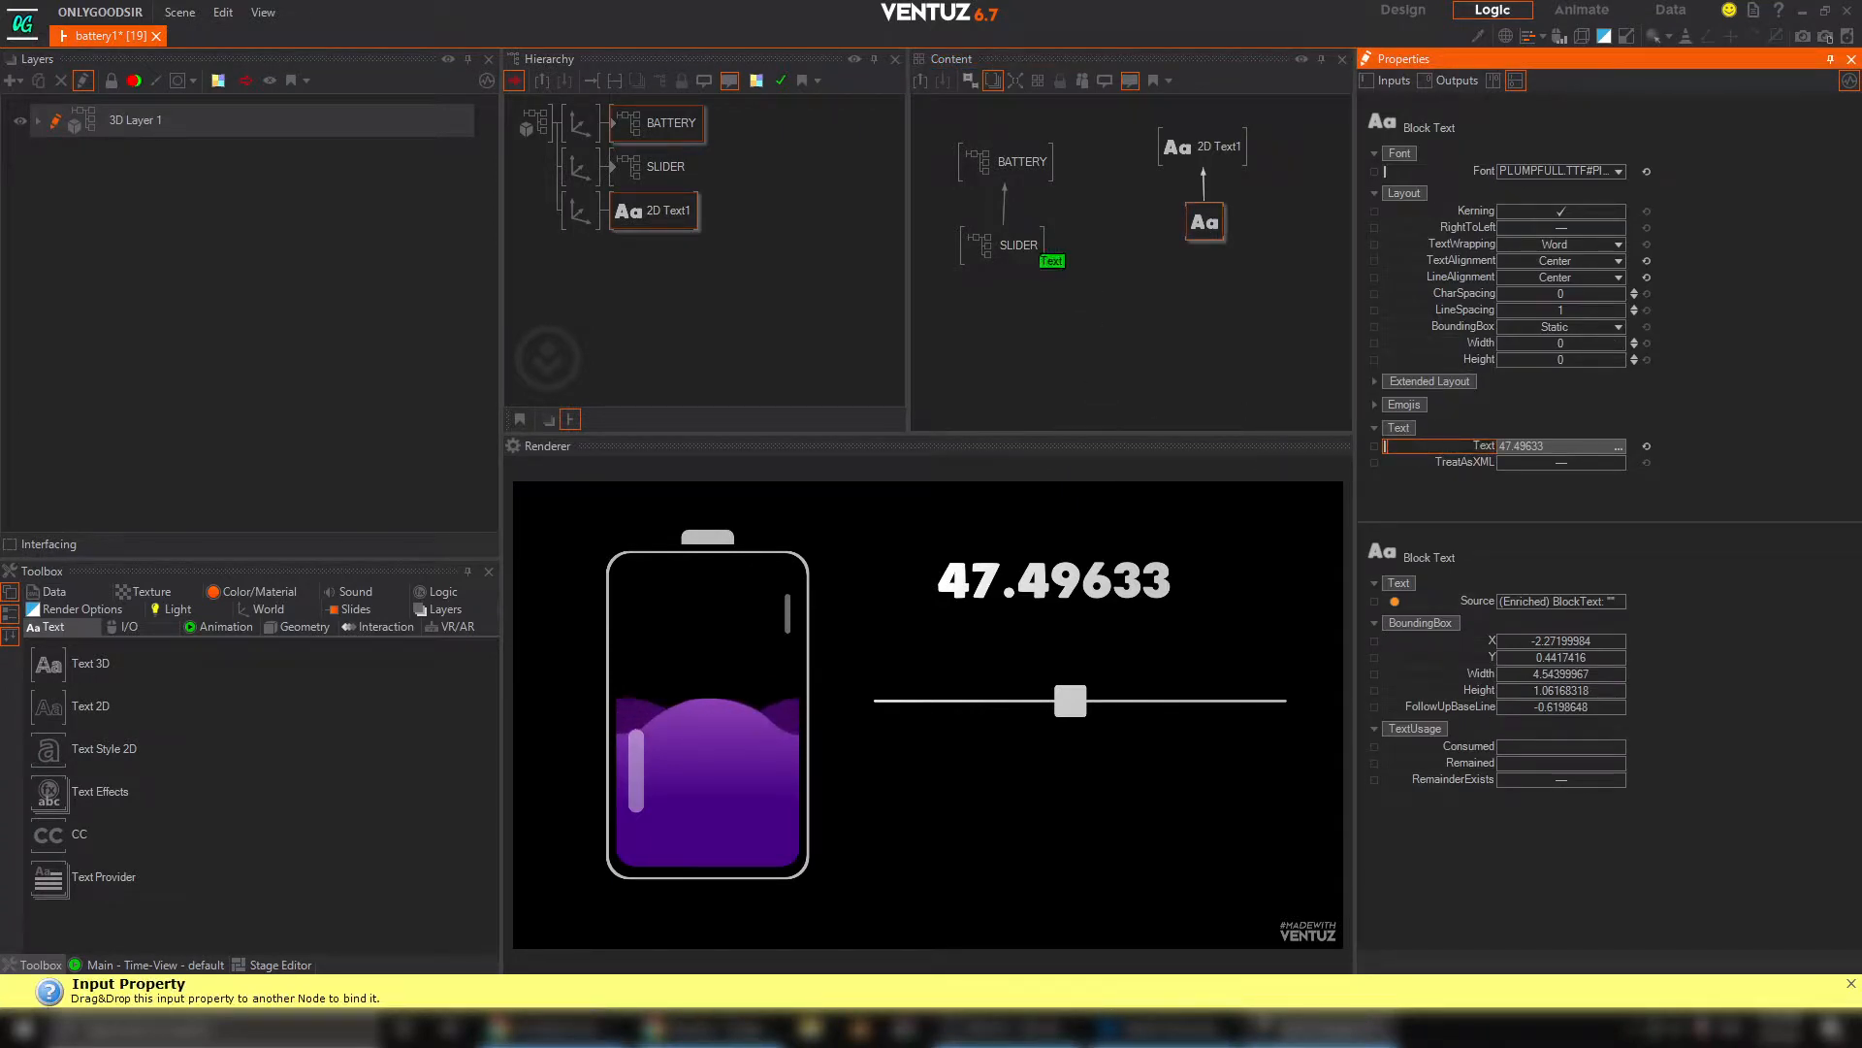
{"action": "left_click_drag", "start_coordinate": [1041, 255], "coordinate": [1029, 247]}
{"action": "mouse_move", "coordinate": [1067, 697]}
{"action": "left_mouse_down"}
{"action": "mouse_move", "coordinate": [957, 699]}
{"action": "mouse_move", "coordinate": [1087, 705]}
{"action": "mouse_move", "coordinate": [1010, 701]}
{"action": "mouse_move", "coordinate": [1065, 700]}
{"action": "left_mouse_up"}
{"action": "right_click", "coordinate": [1132, 233]}
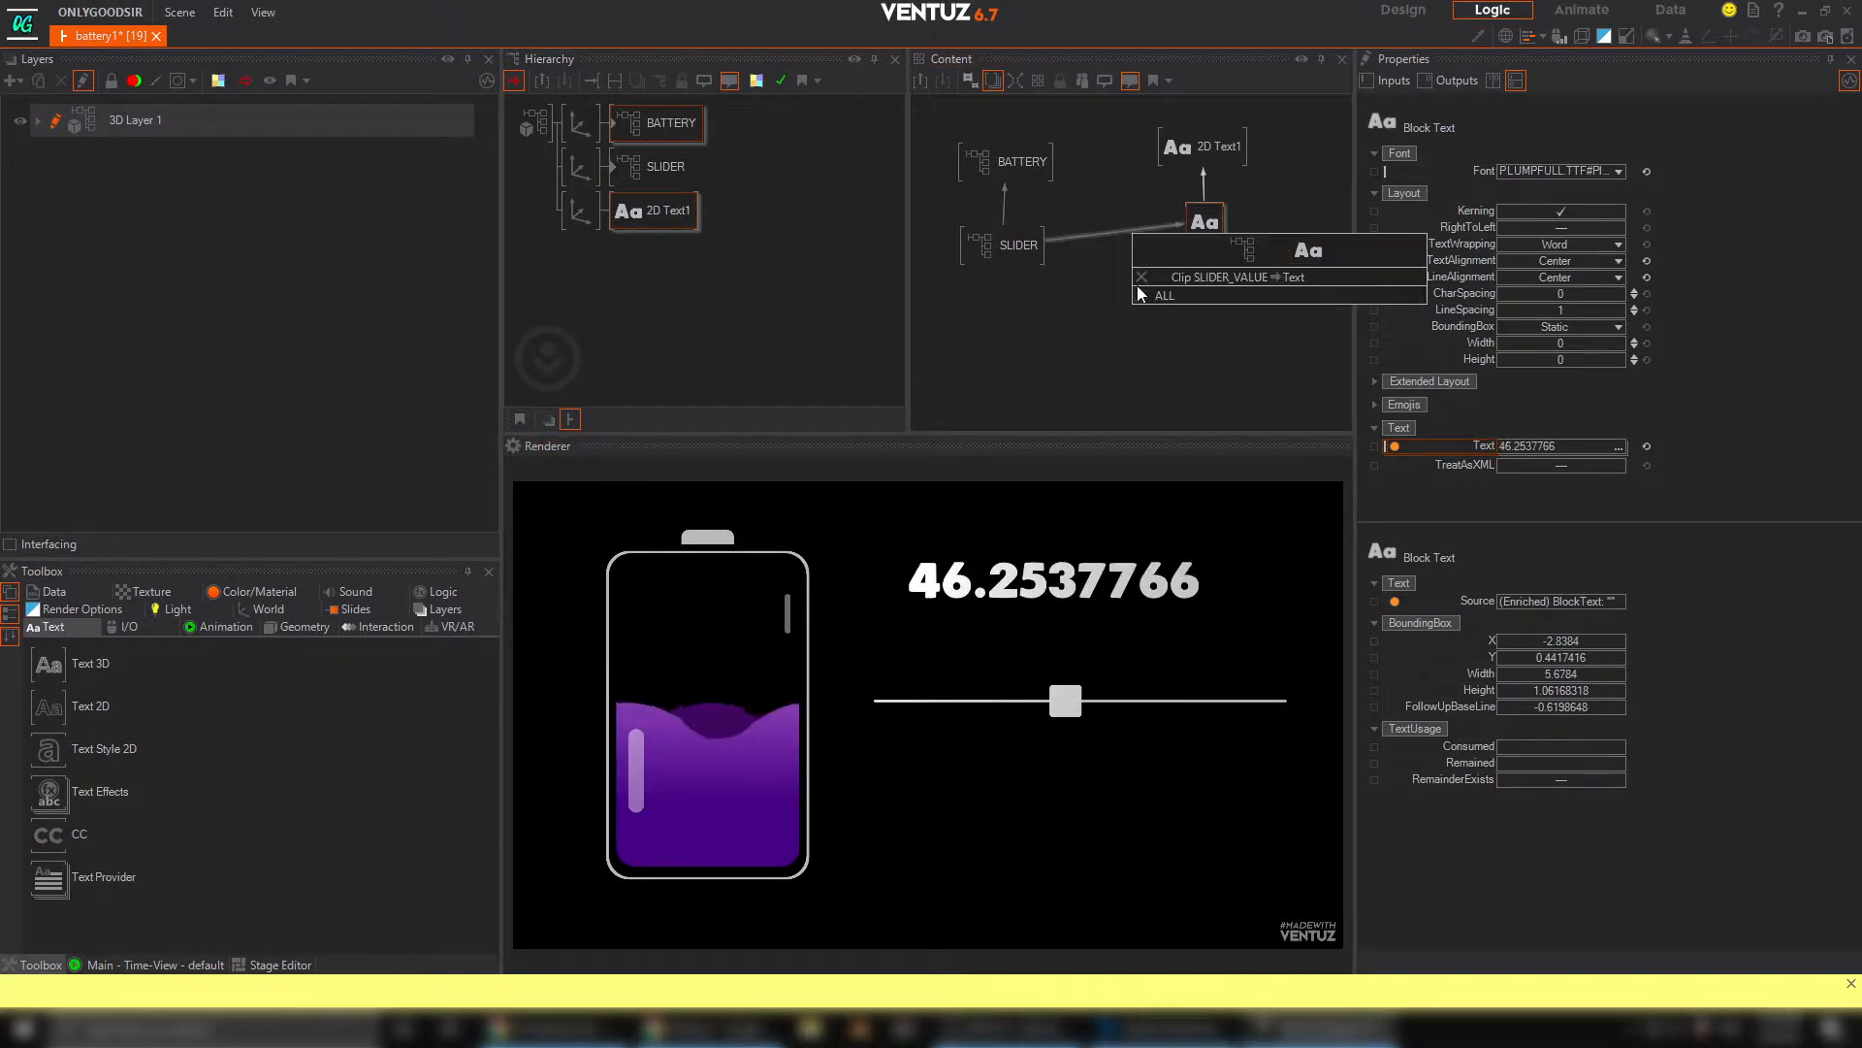
{"action": "left_click", "coordinate": [1141, 279]}
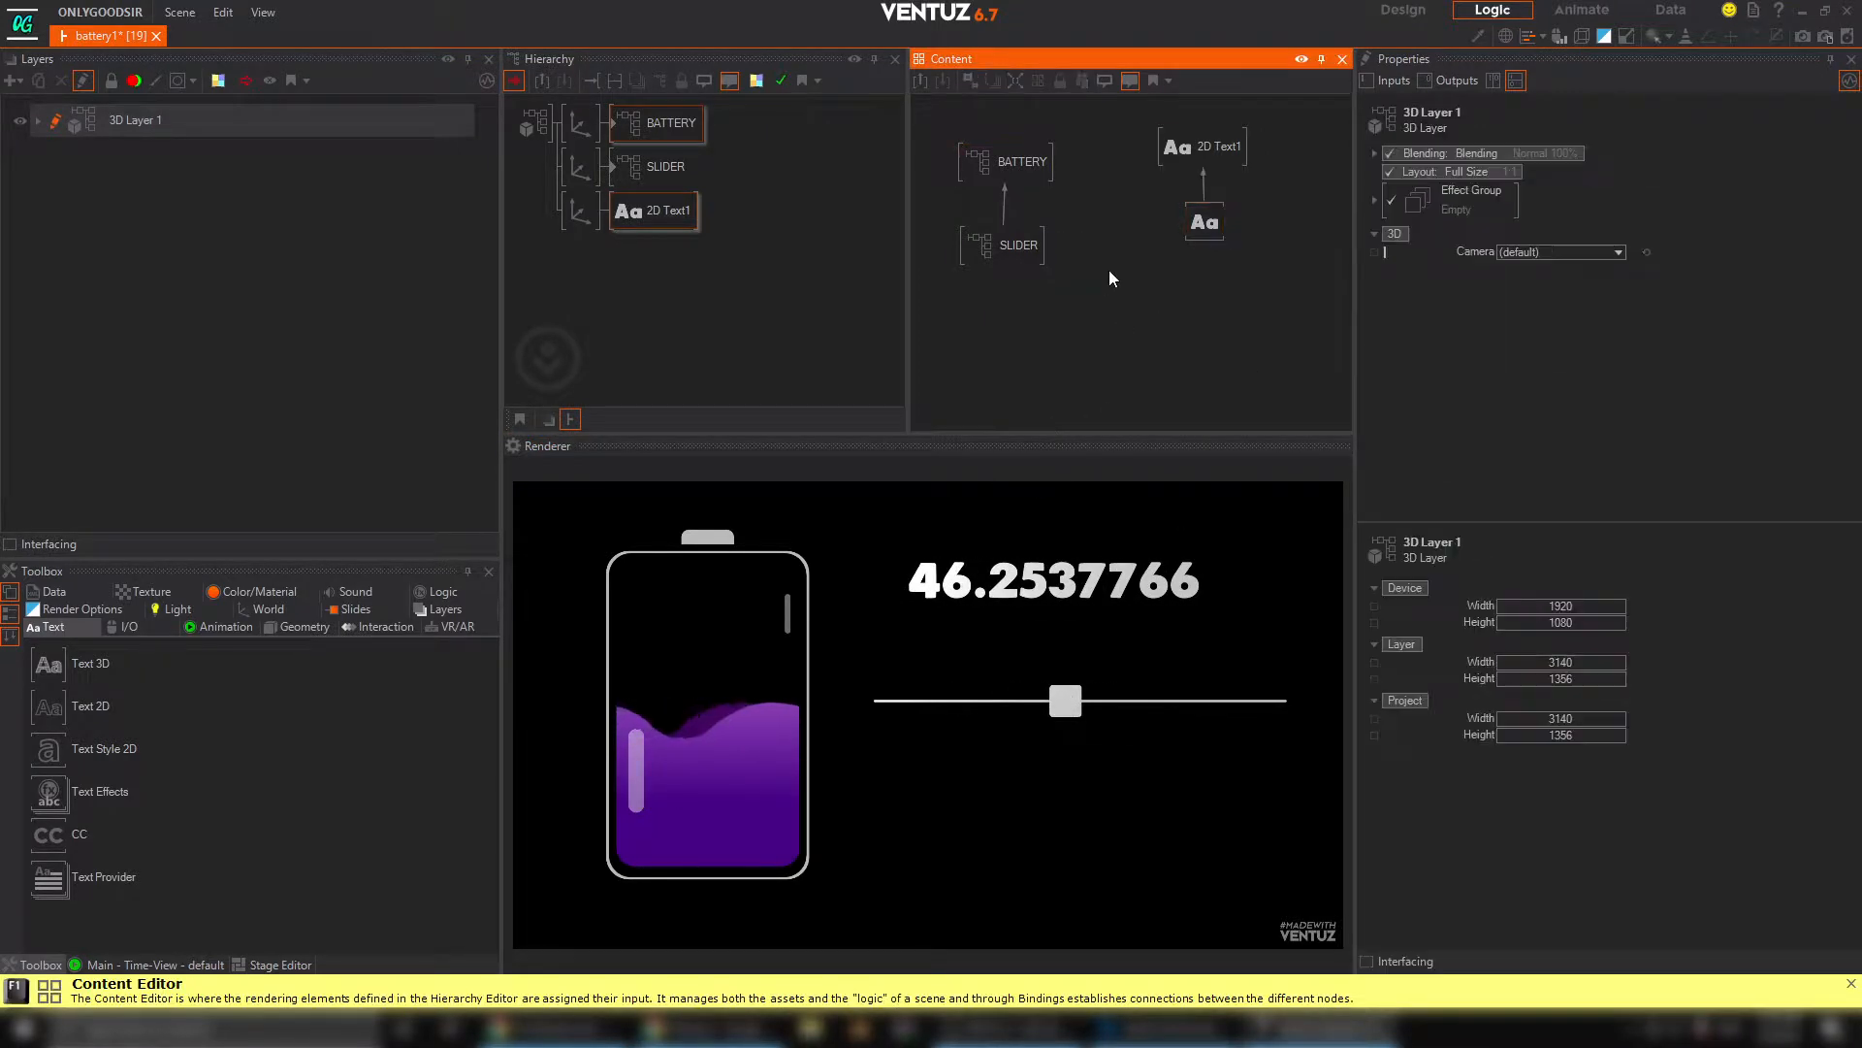
Add an Int node between the SLIDER and Block Text nodes and bind the Block Text's Text property to it
{"action": "double_click", "coordinate": [1108, 270]}
{"action": "type", "text": "in"}
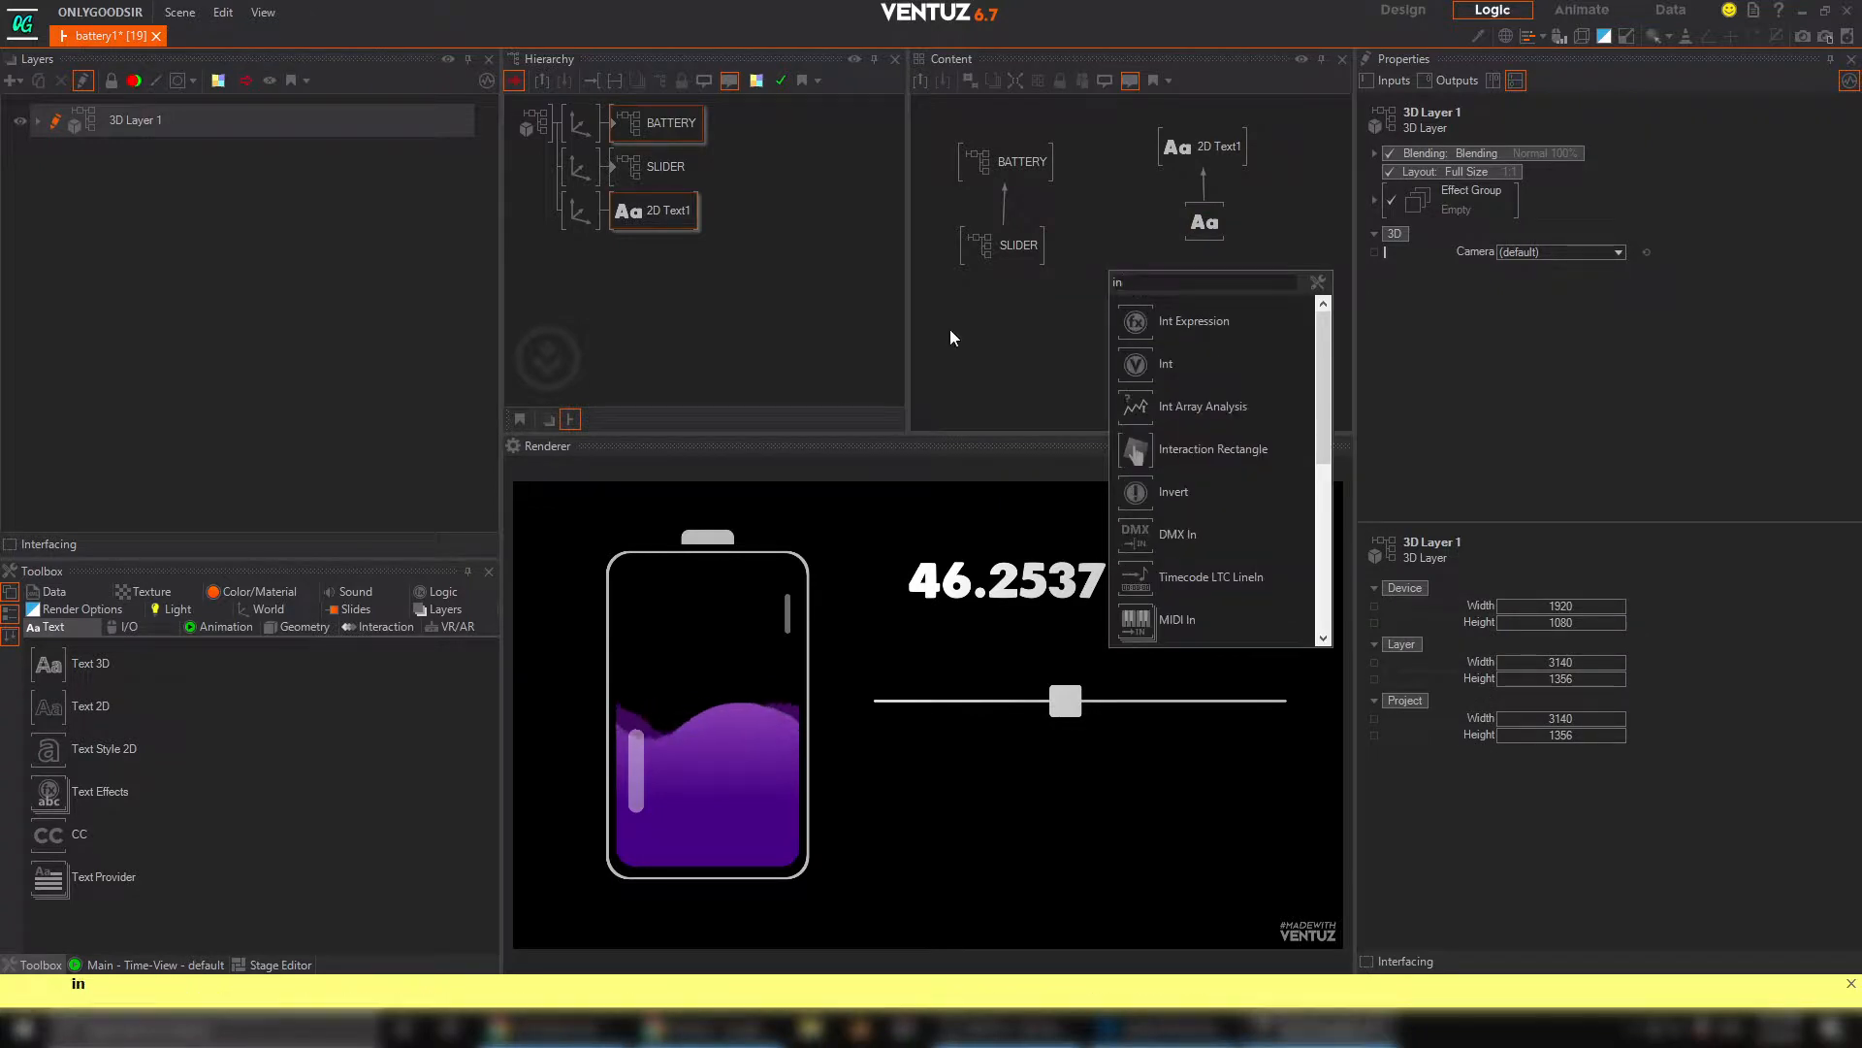
{"action": "left_click", "coordinate": [1117, 363]}
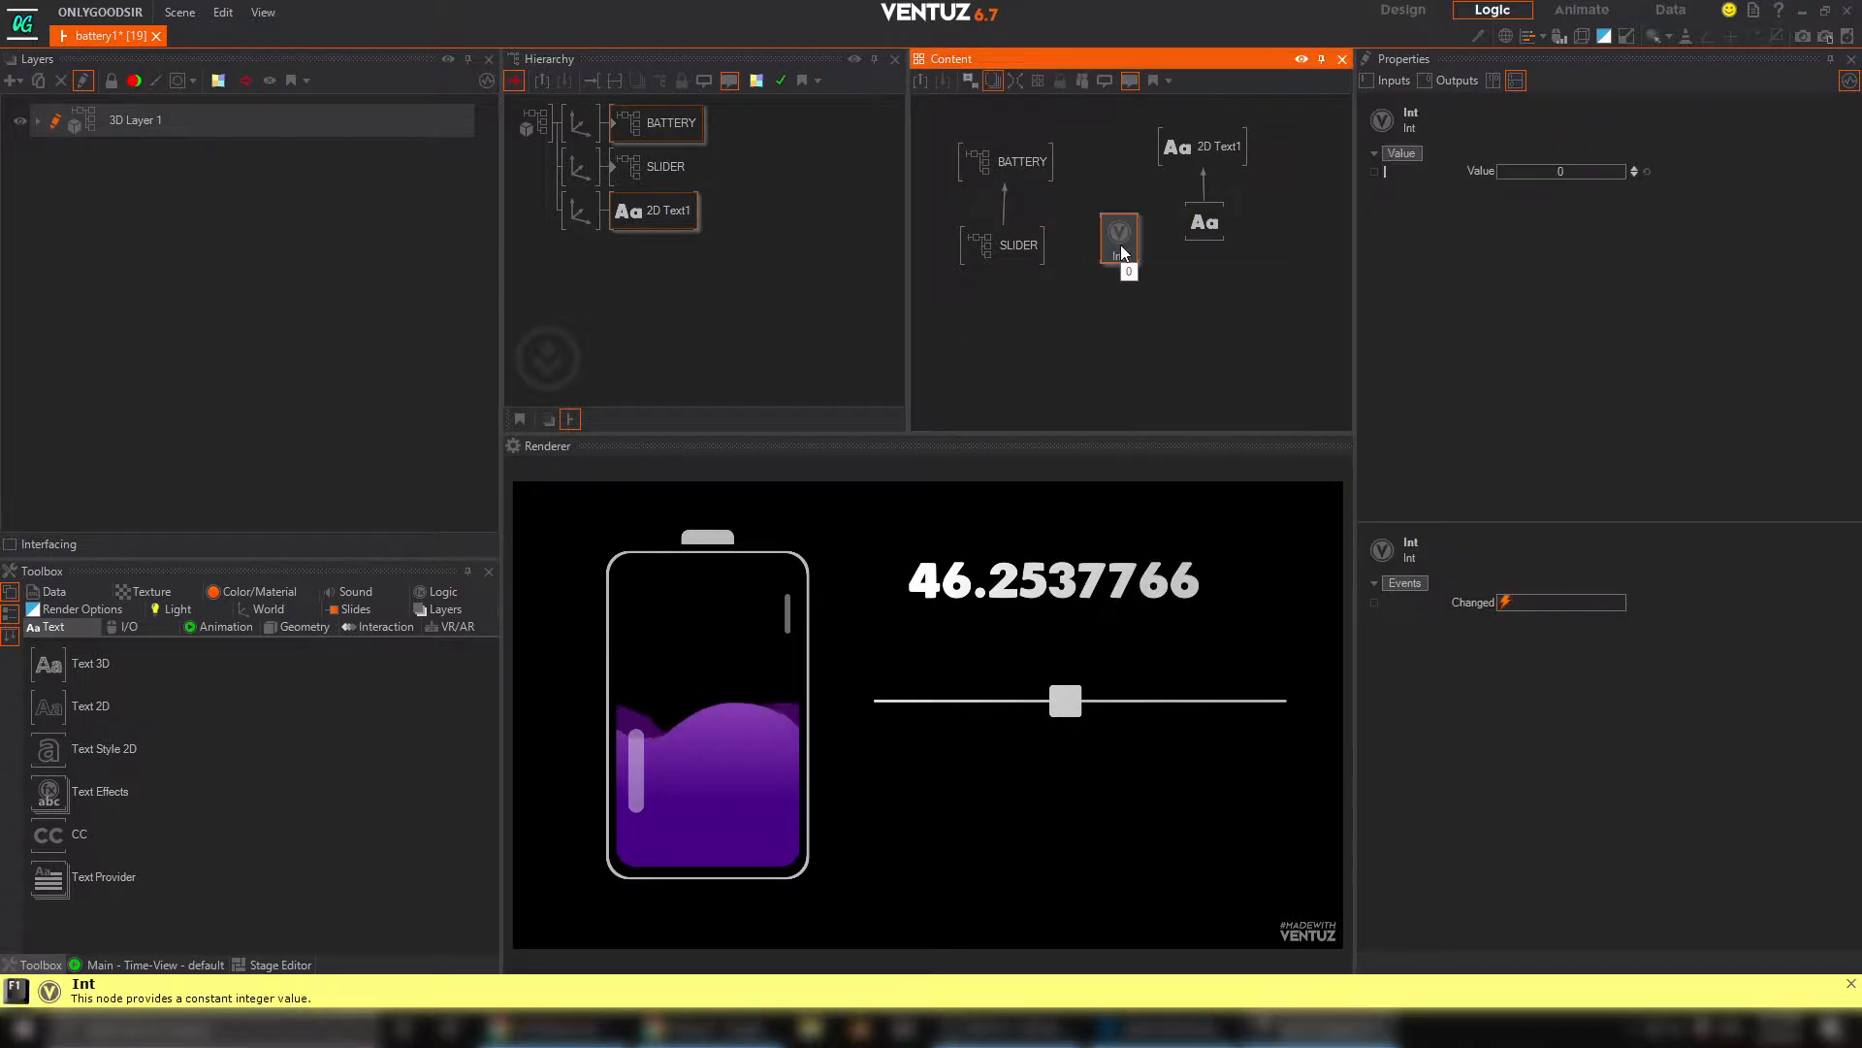
{"action": "left_click", "coordinate": [1206, 237]}
{"action": "left_click_drag", "start_coordinate": [1387, 446], "coordinate": [1213, 341]}
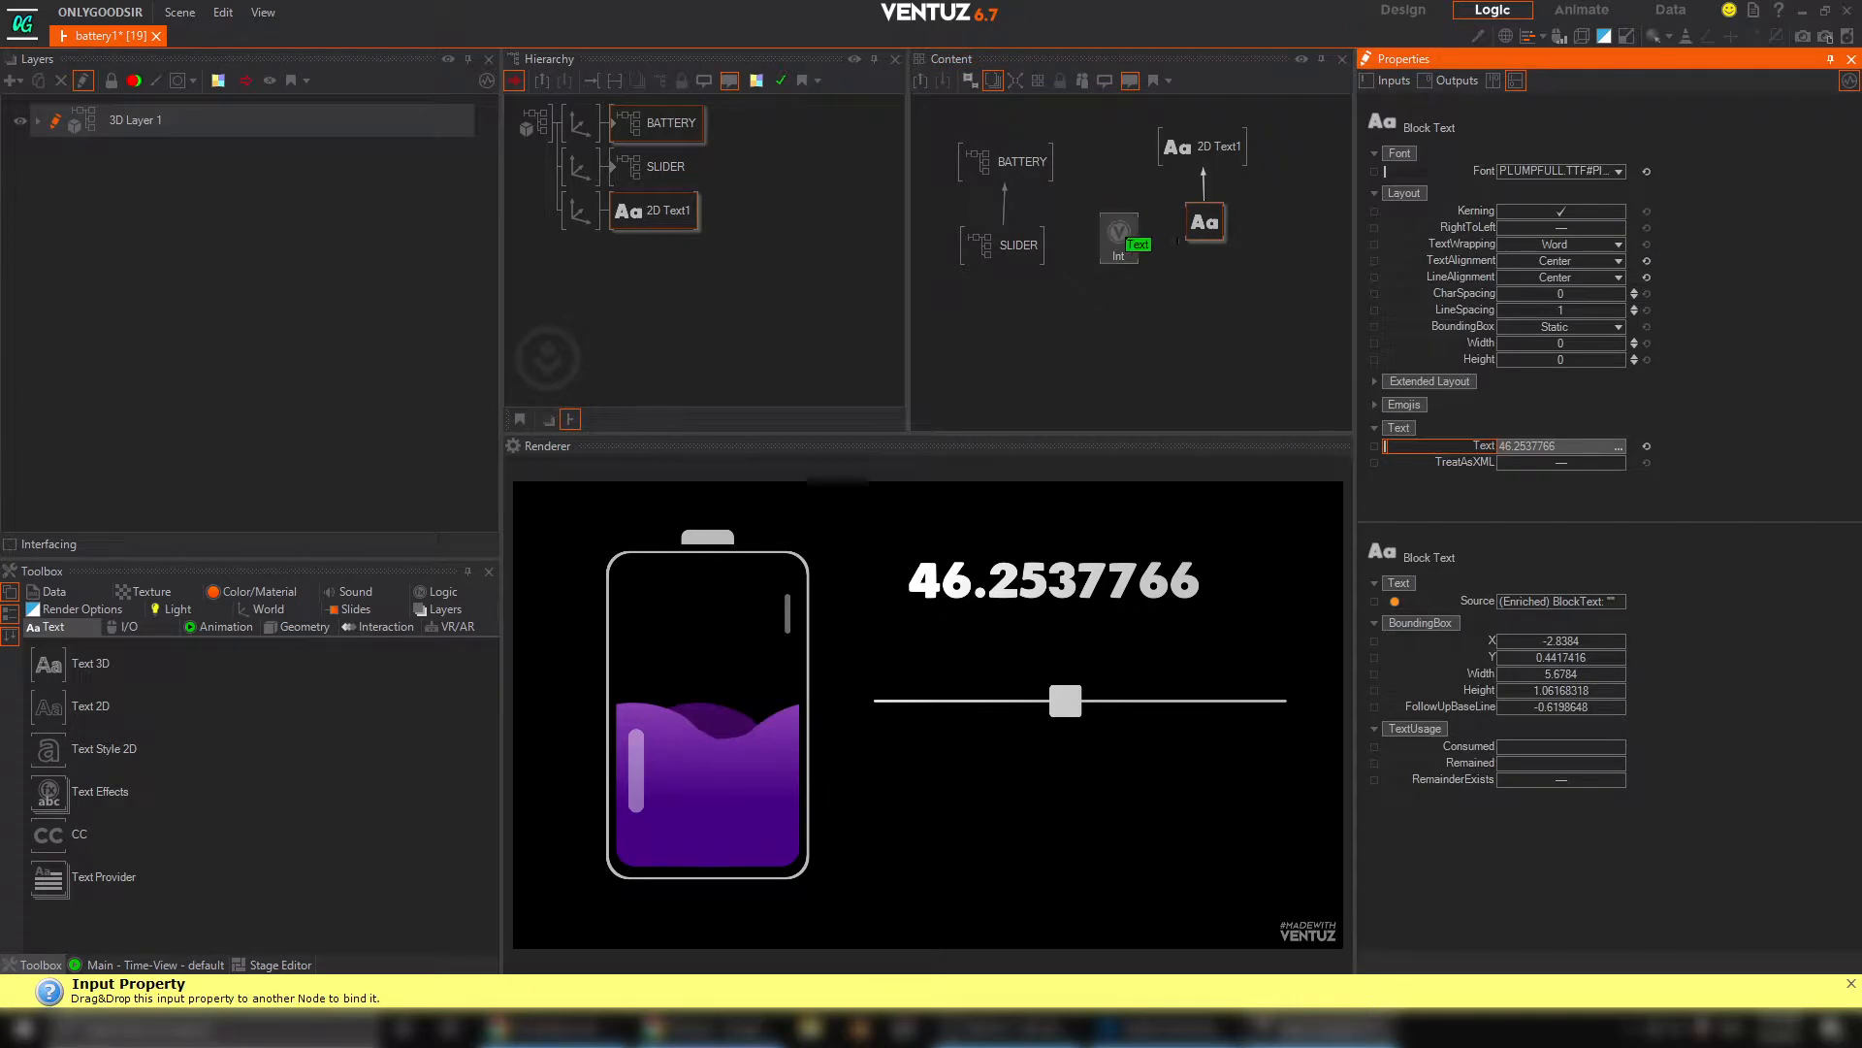
{"action": "left_click_drag", "start_coordinate": [1127, 241], "coordinate": [1121, 238]}
{"action": "left_click", "coordinate": [1119, 235]}
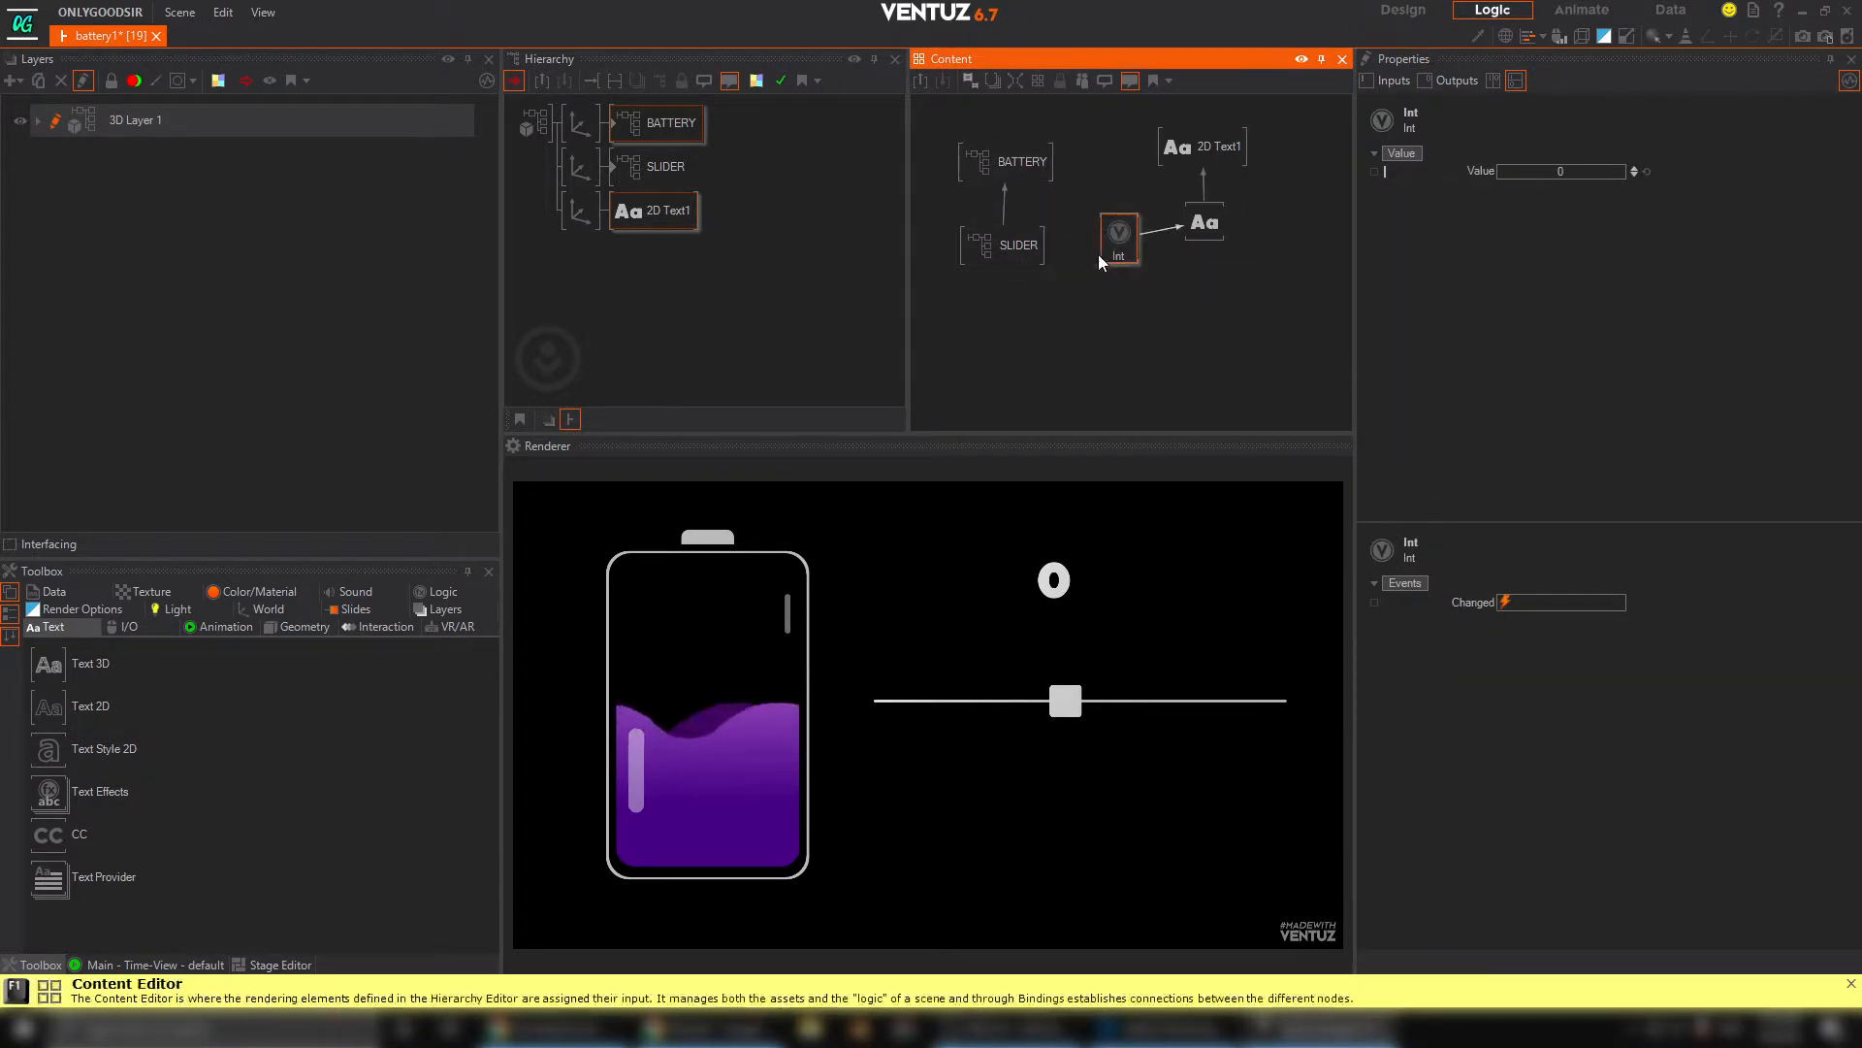
Bind the Int node's Value to the SLIDER container's output and test the whole-number display with the slider
{"action": "left_click_drag", "start_coordinate": [1455, 171], "coordinate": [1039, 259]}
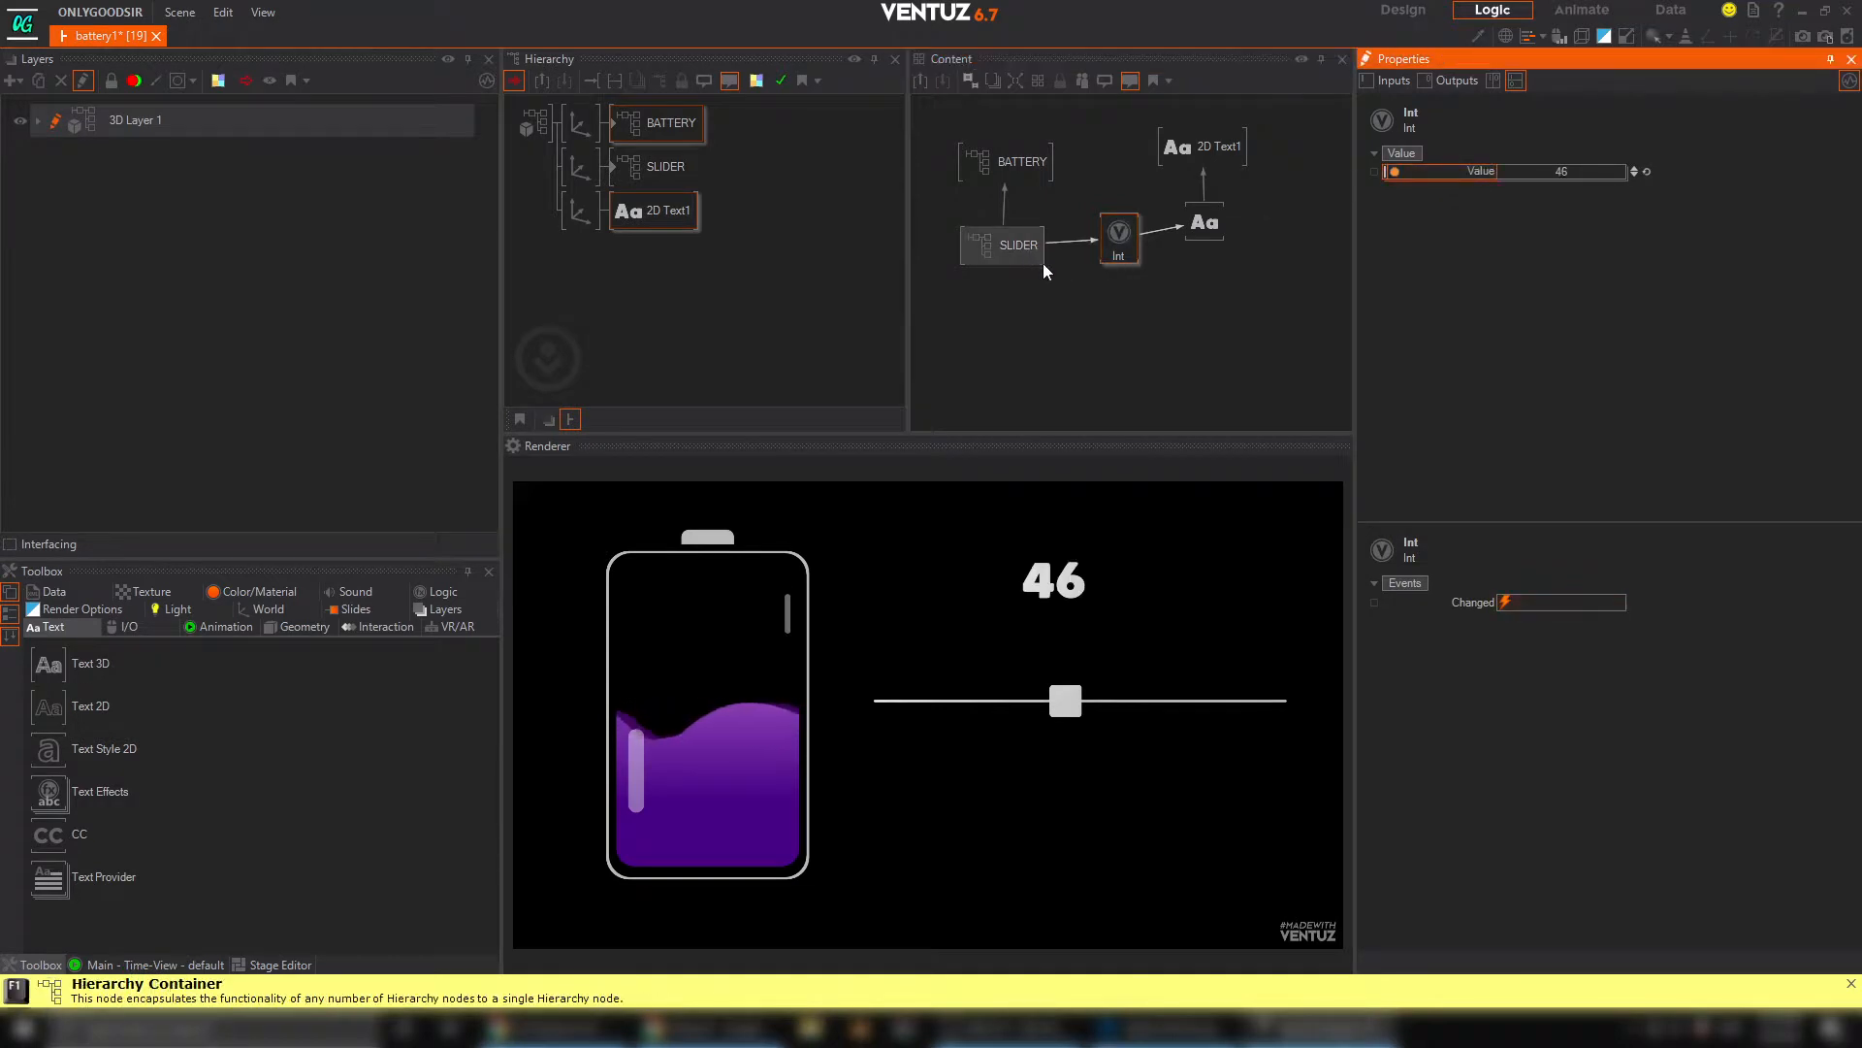
{"action": "mouse_move", "coordinate": [1065, 701]}
{"action": "left_mouse_down"}
{"action": "mouse_move", "coordinate": [886, 700]}
{"action": "mouse_move", "coordinate": [1277, 708]}
{"action": "mouse_move", "coordinate": [999, 700]}
{"action": "mouse_move", "coordinate": [1090, 701]}
{"action": "left_mouse_up"}
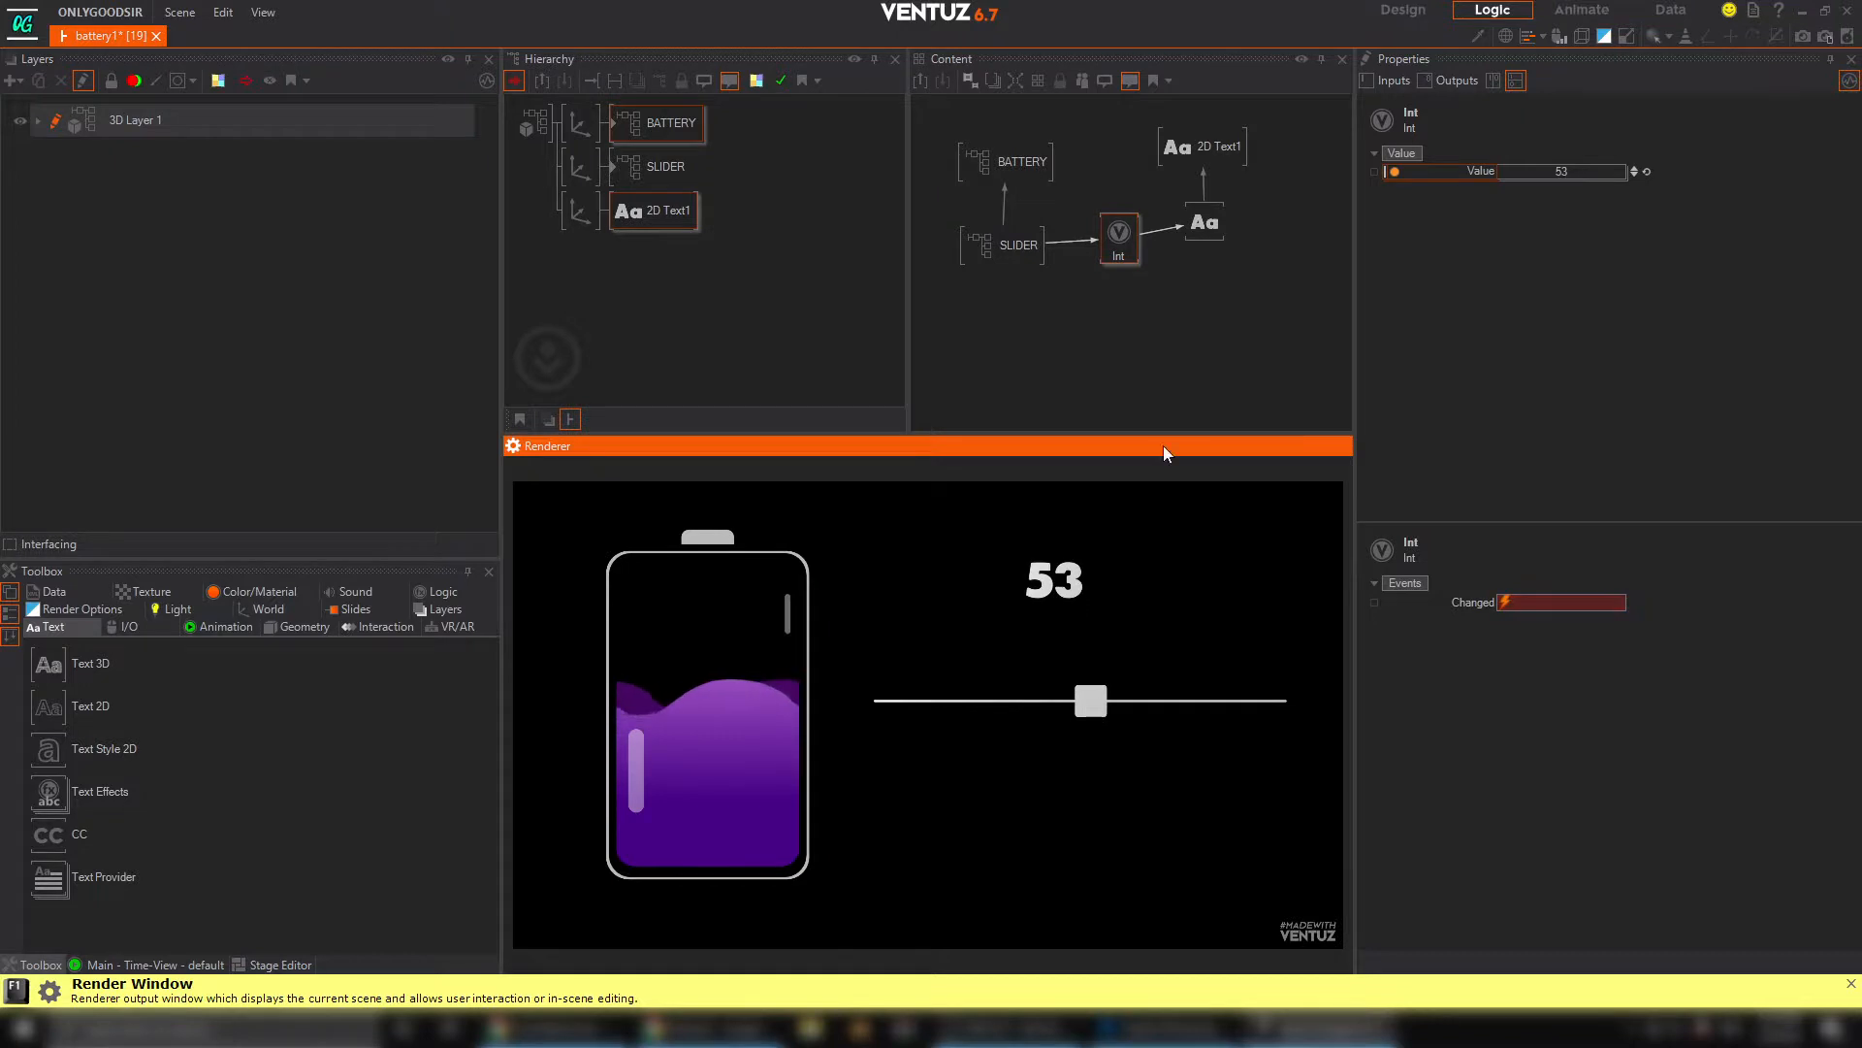
{"action": "left_click", "coordinate": [1121, 287]}
Set the text Axis's Y position to 5.8 and shift its X position to centre the number inside the upper battery
{"action": "left_click", "coordinate": [581, 210]}
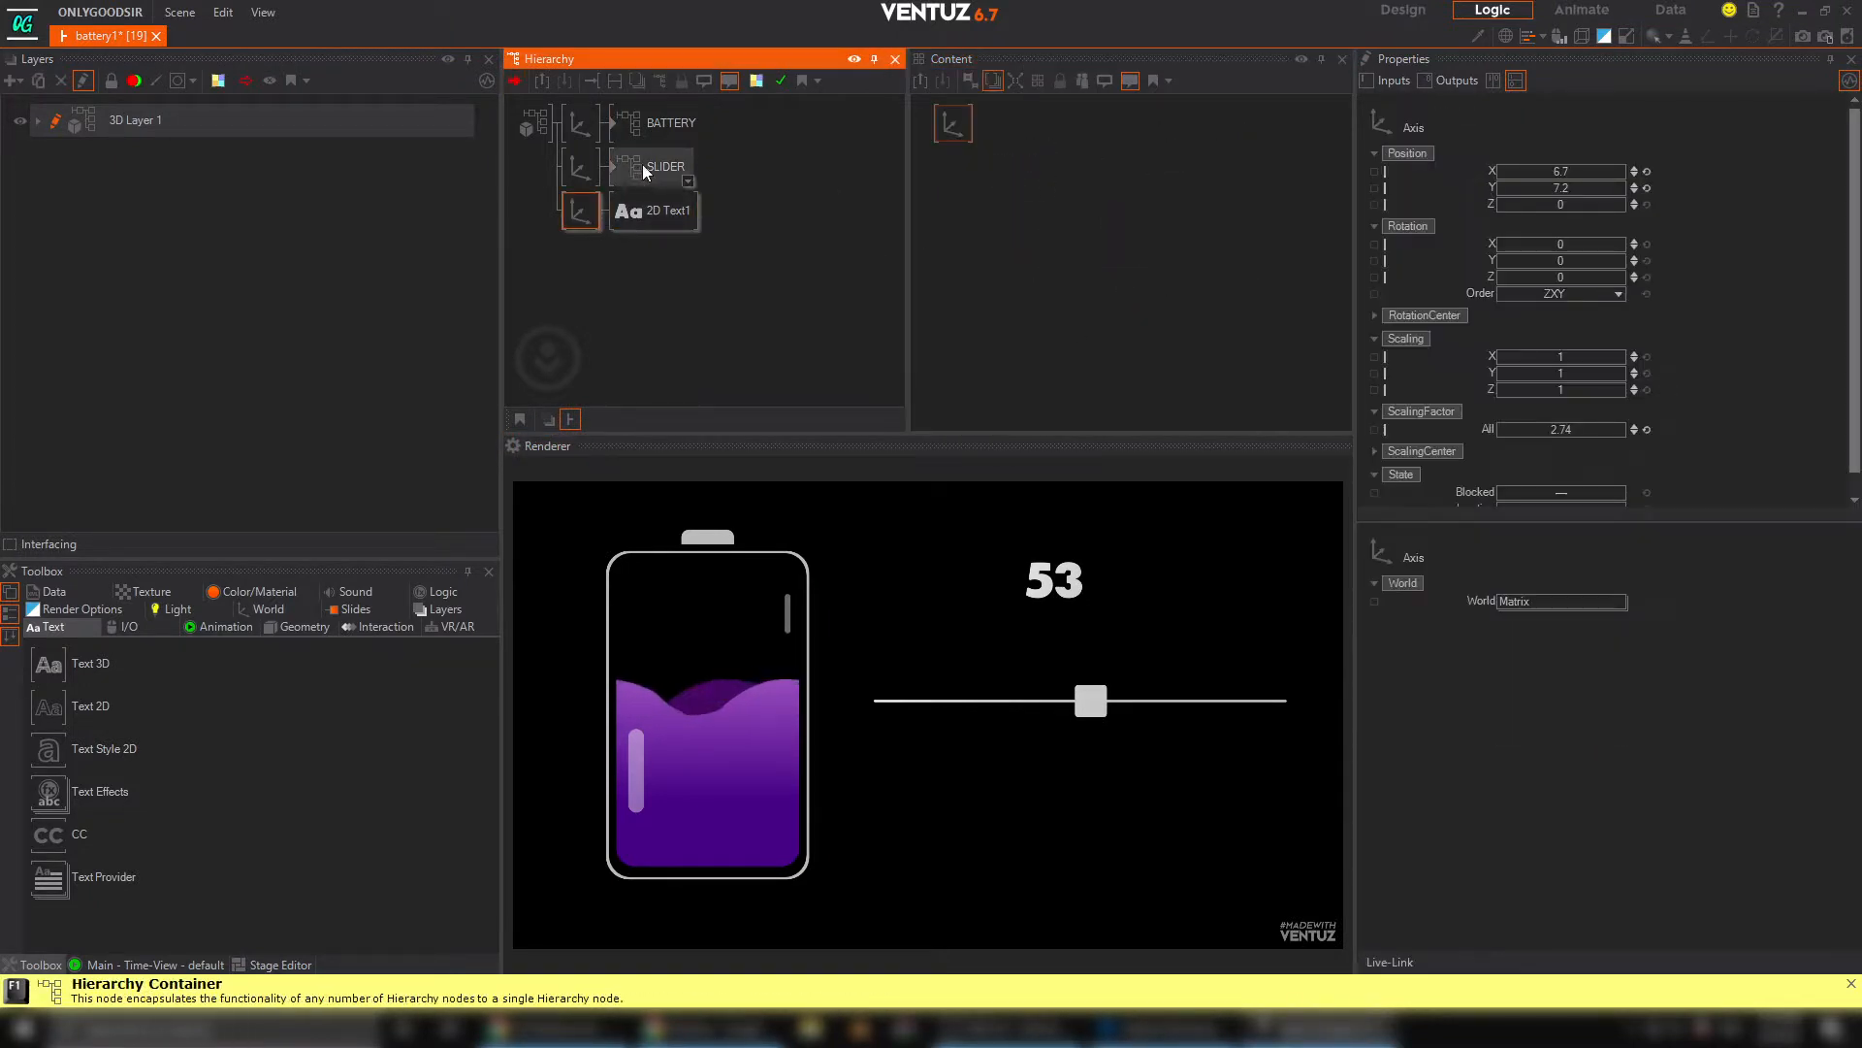
{"action": "left_click_drag", "start_coordinate": [1090, 701], "coordinate": [999, 698]}
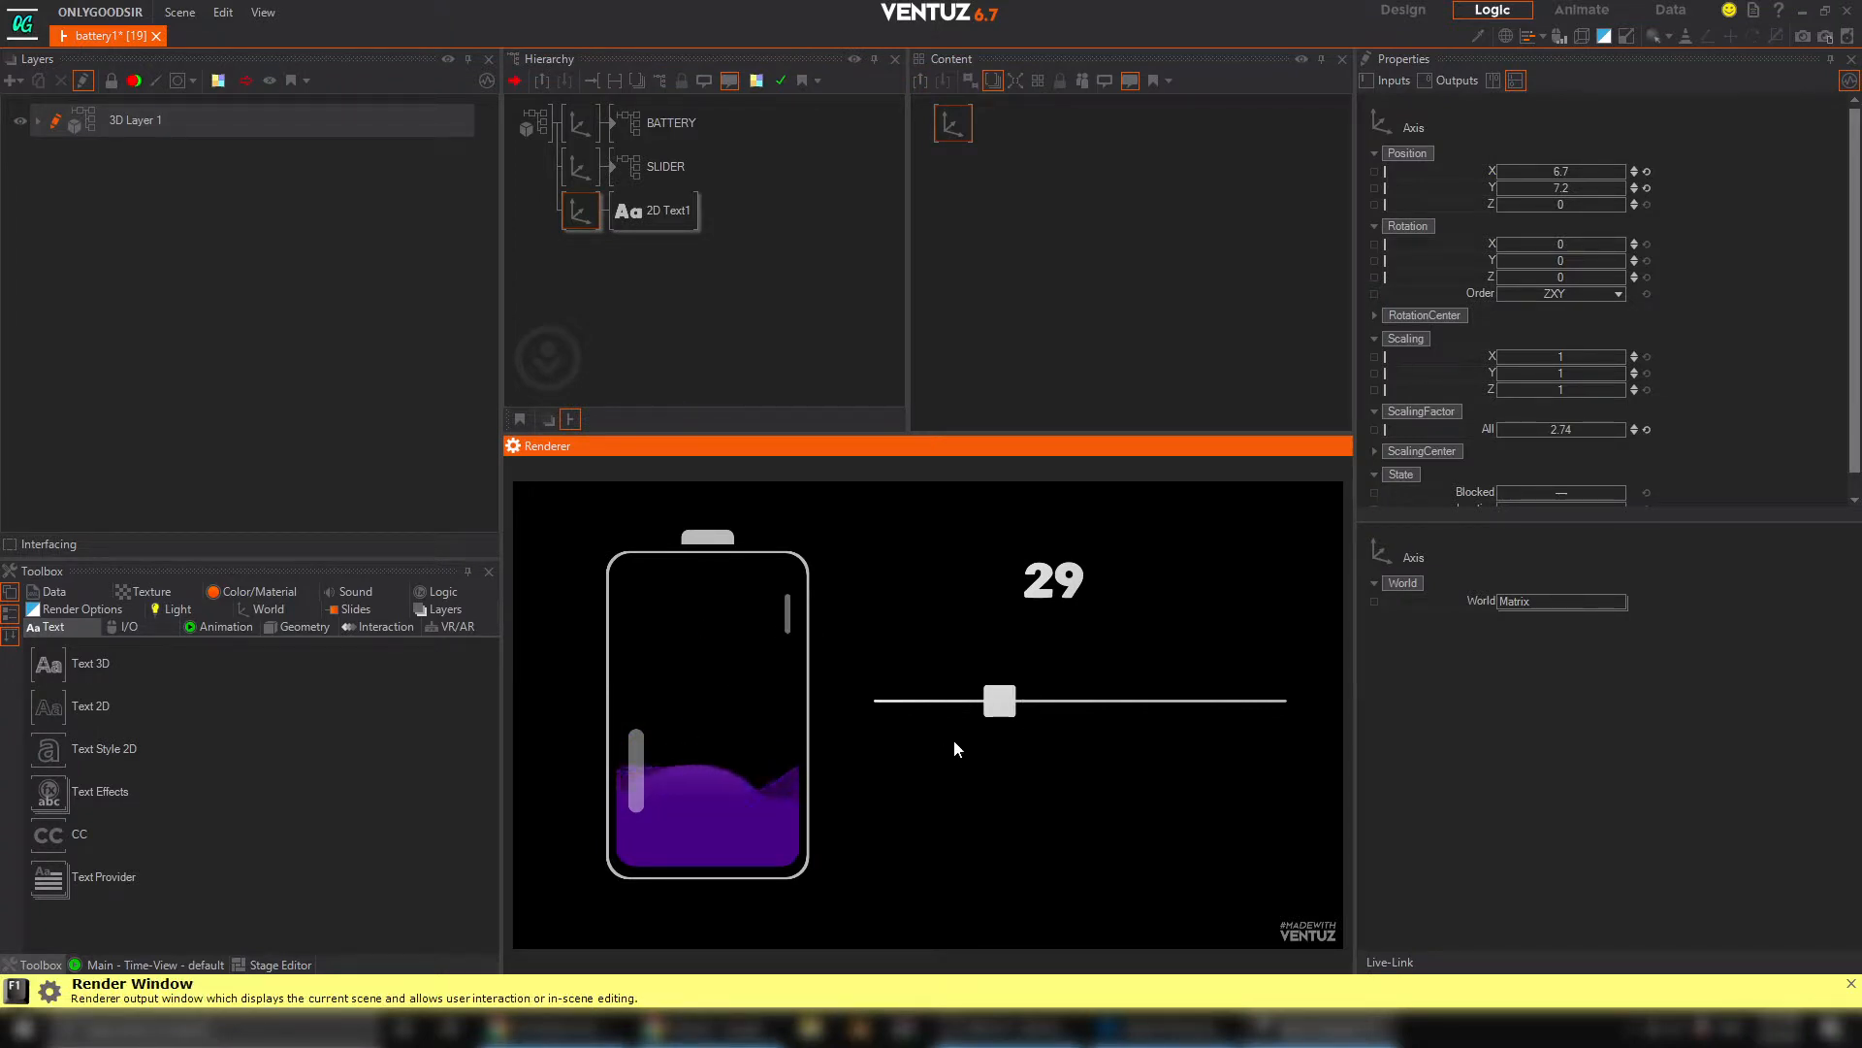
{"action": "left_click_drag", "start_coordinate": [995, 712], "coordinate": [1180, 719]}
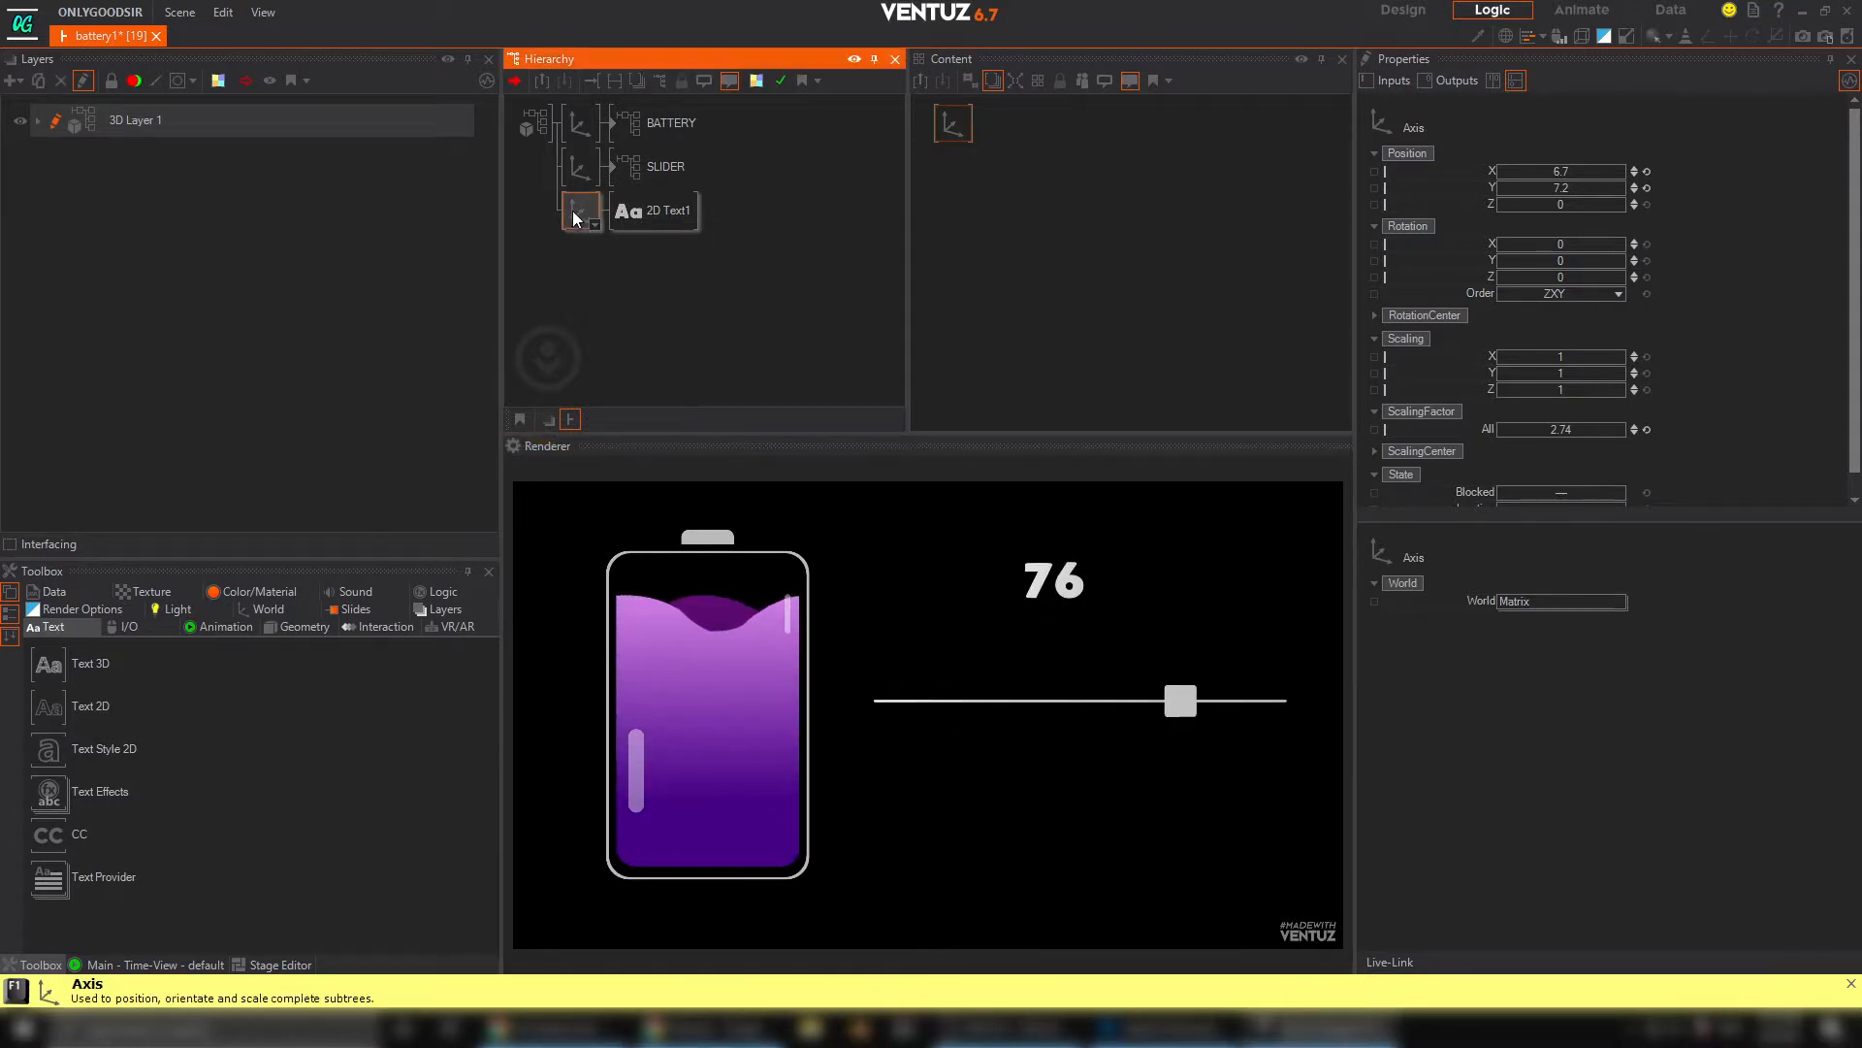
{"action": "left_click_drag", "start_coordinate": [1557, 188], "coordinate": [1497, 165]}
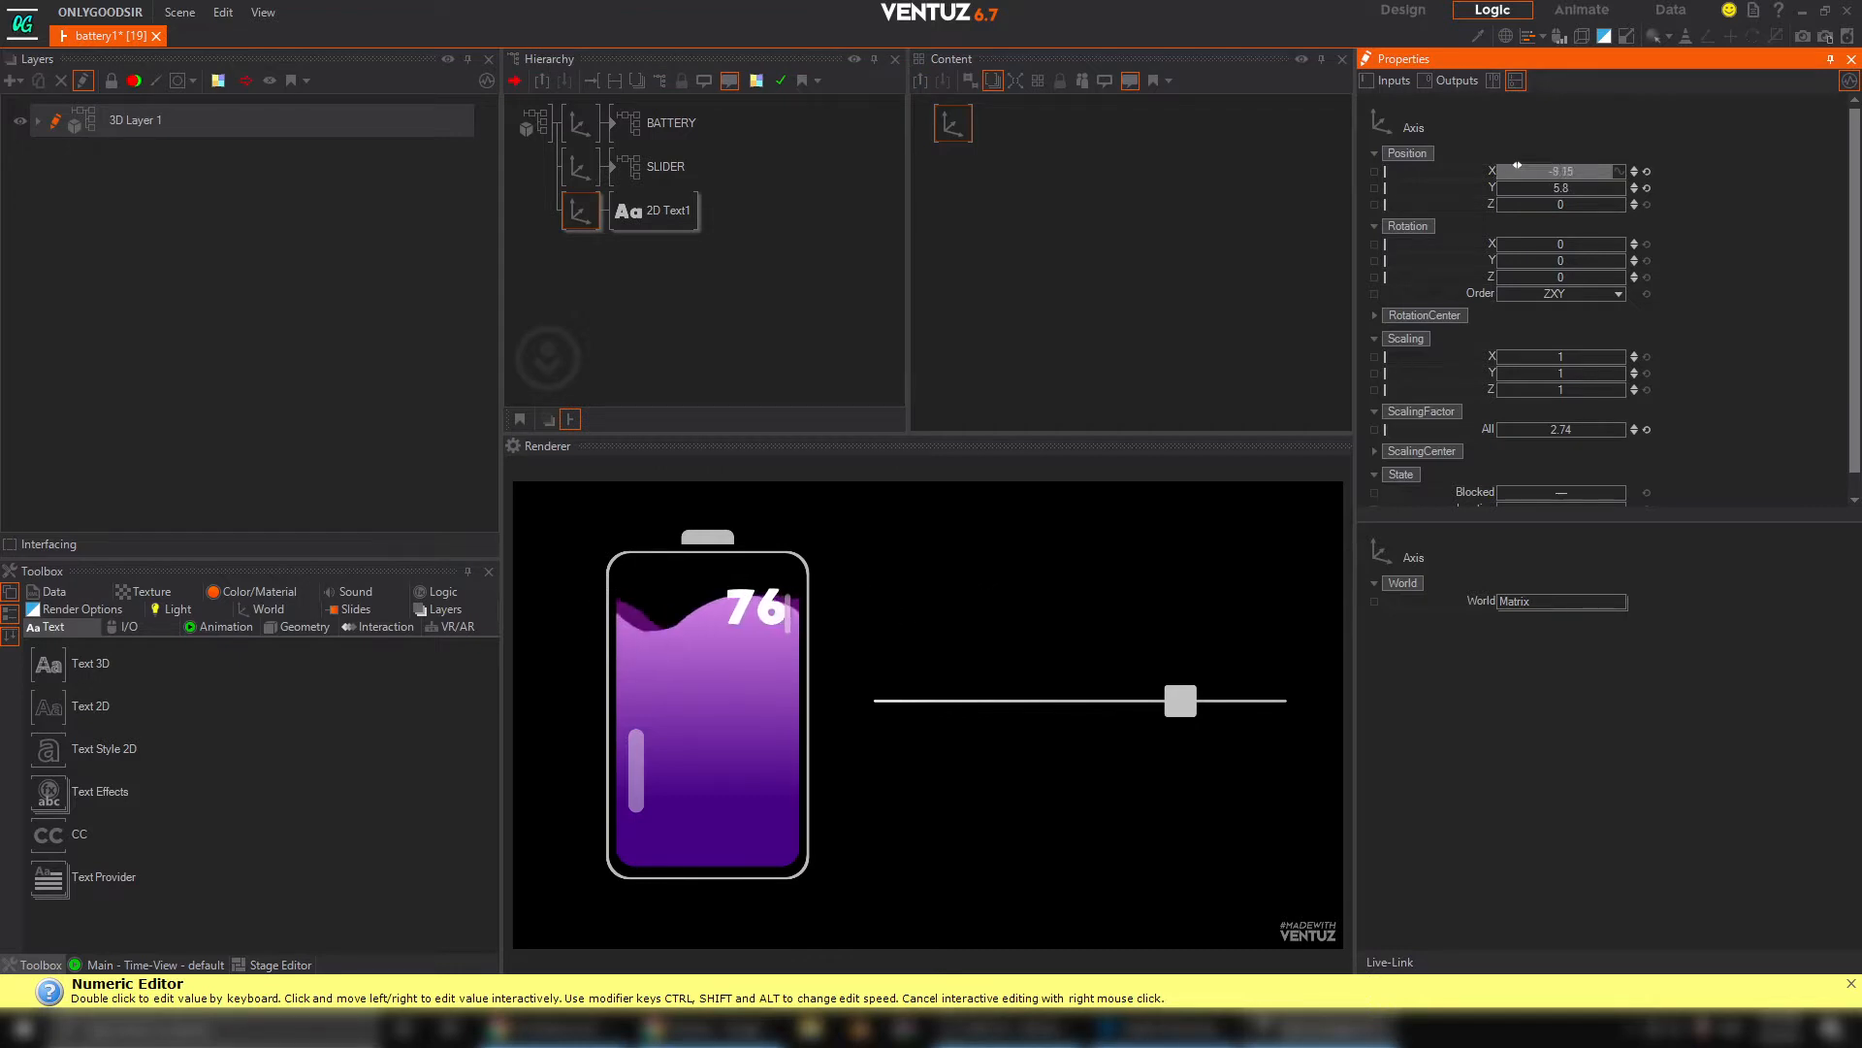
Clear the node selection and move the slider handle along its line to test the liquid level and number together
{"action": "left_click", "coordinate": [653, 241]}
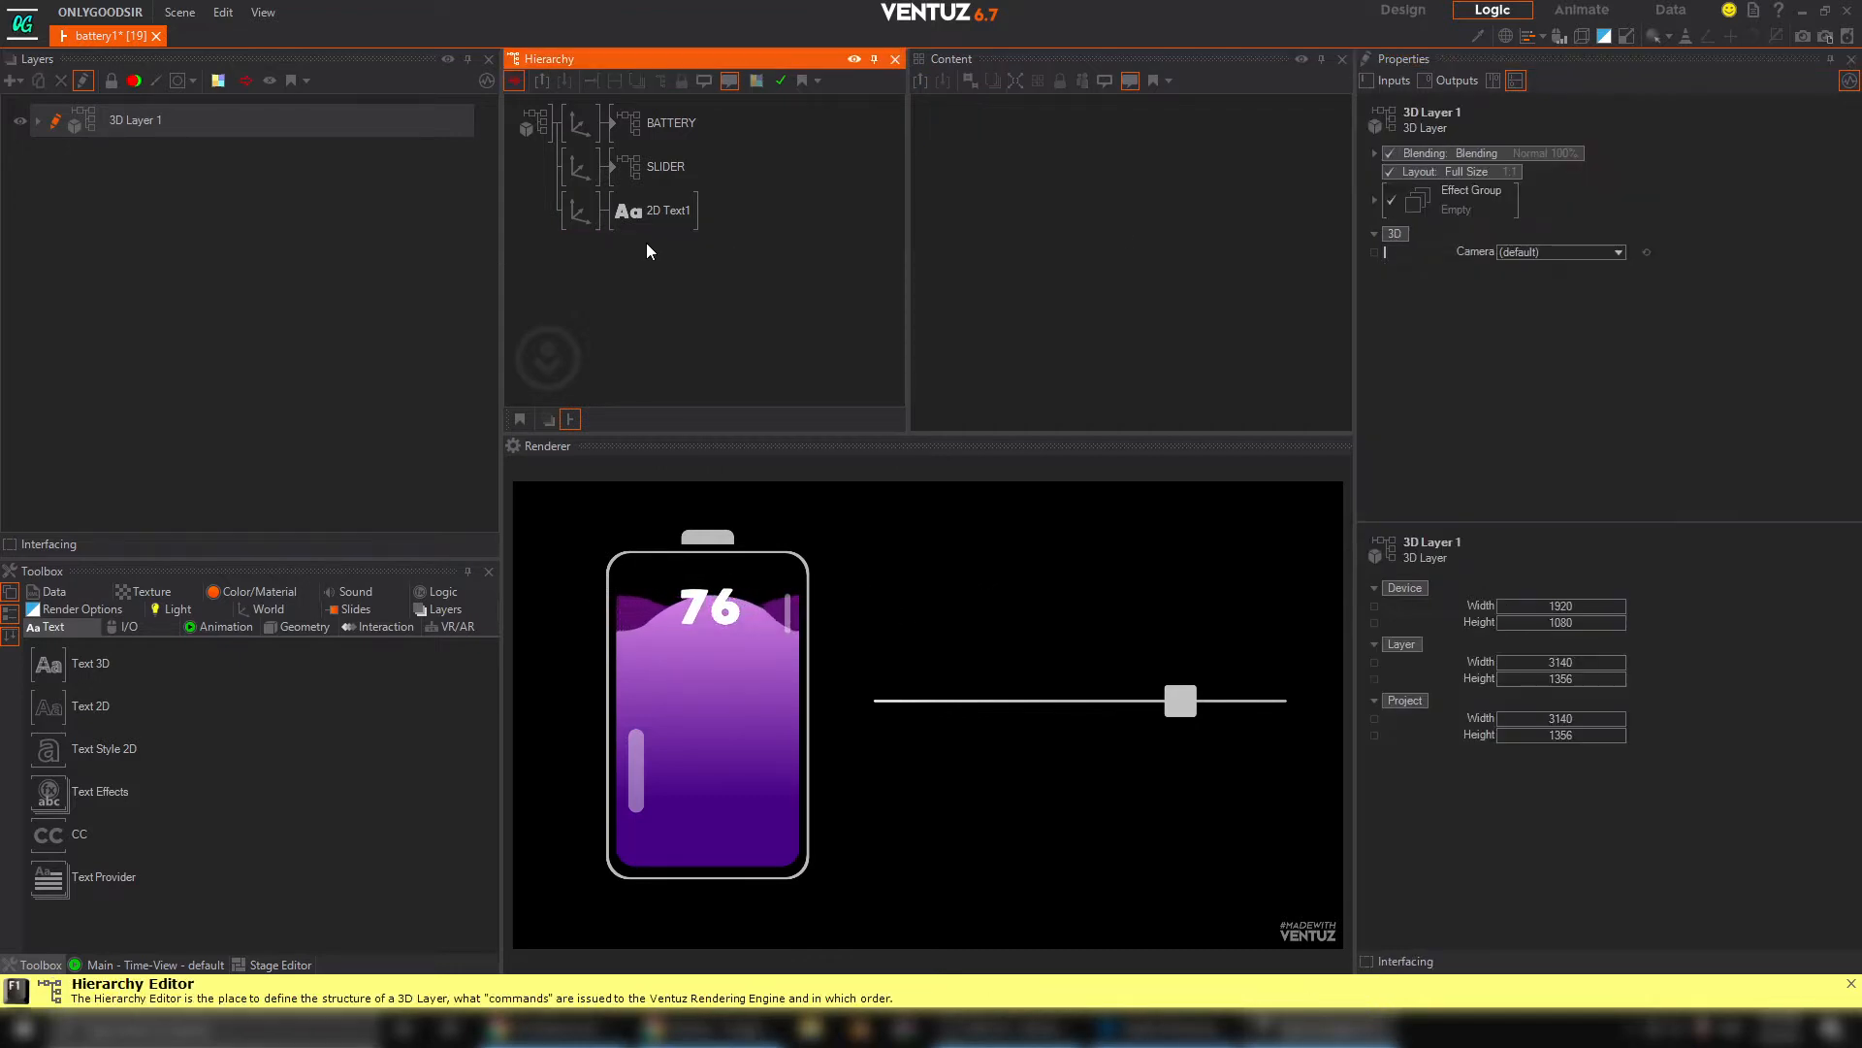
{"action": "left_click_drag", "start_coordinate": [1171, 713], "coordinate": [1086, 725]}
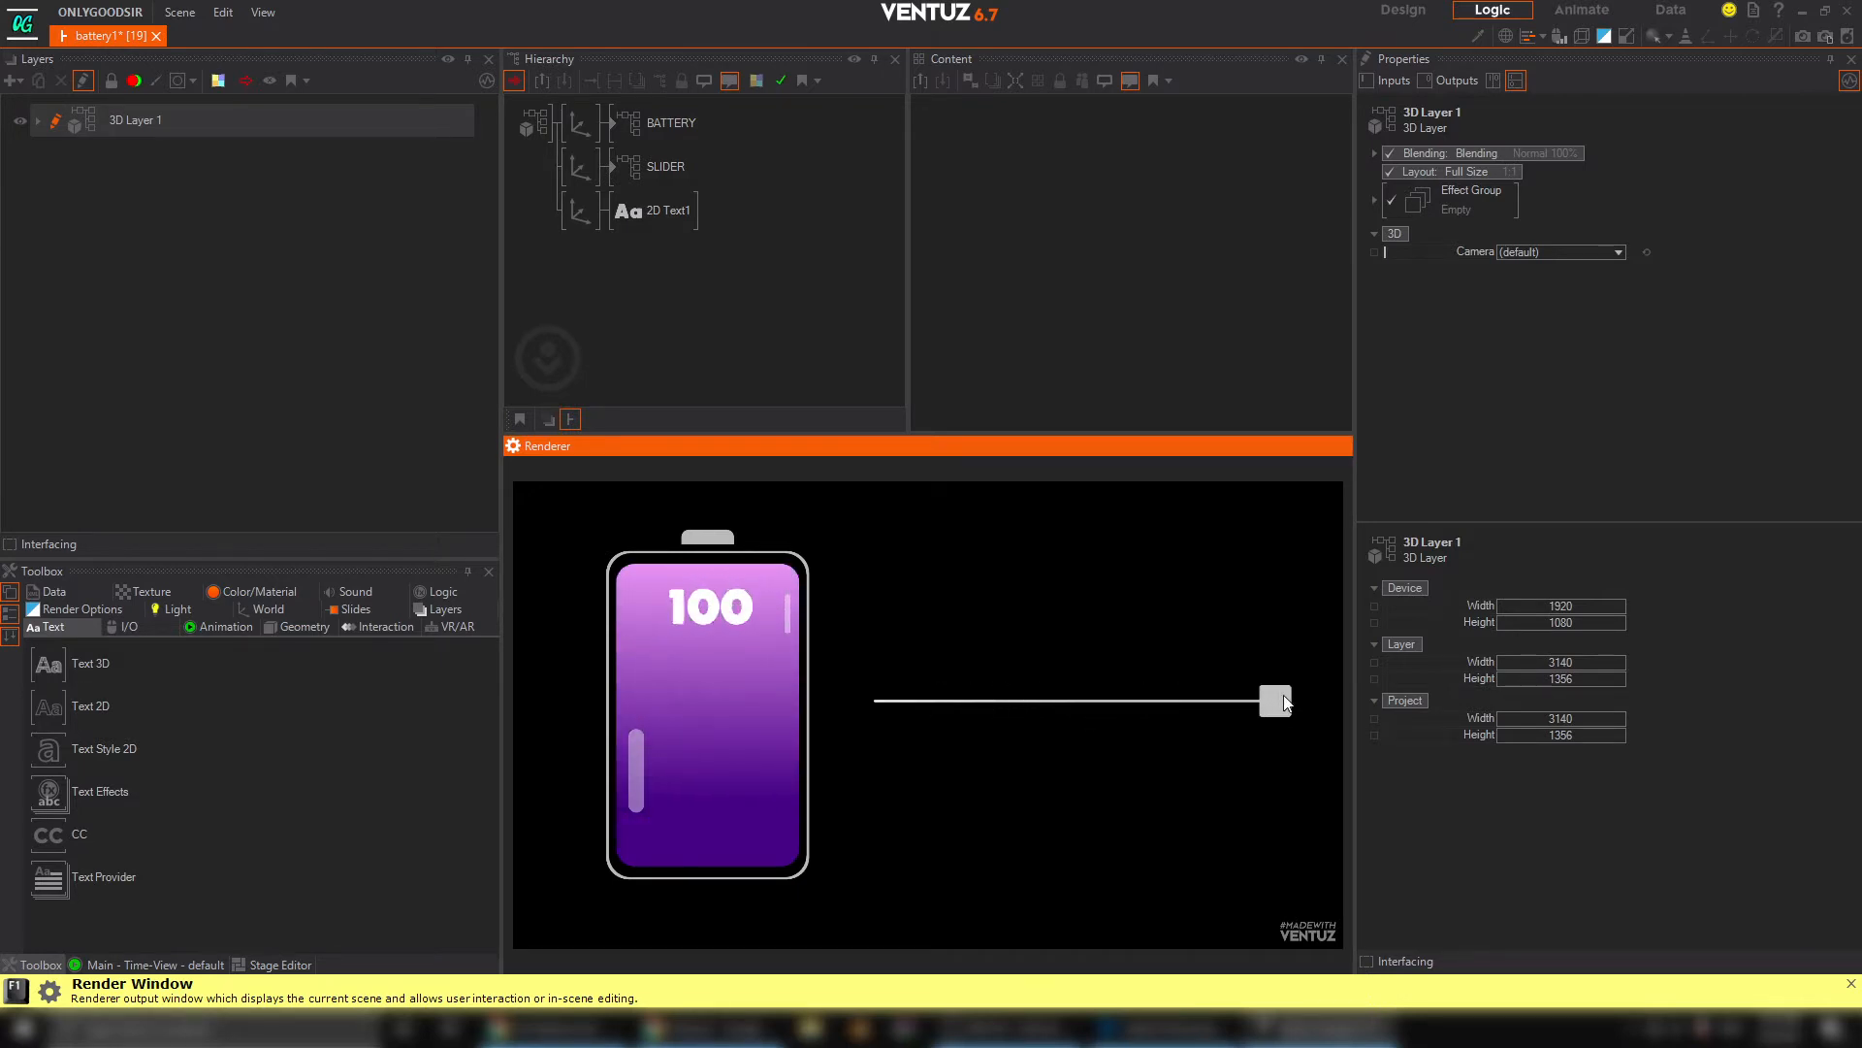
{"action": "left_click_drag", "start_coordinate": [1287, 703], "coordinate": [1164, 701]}
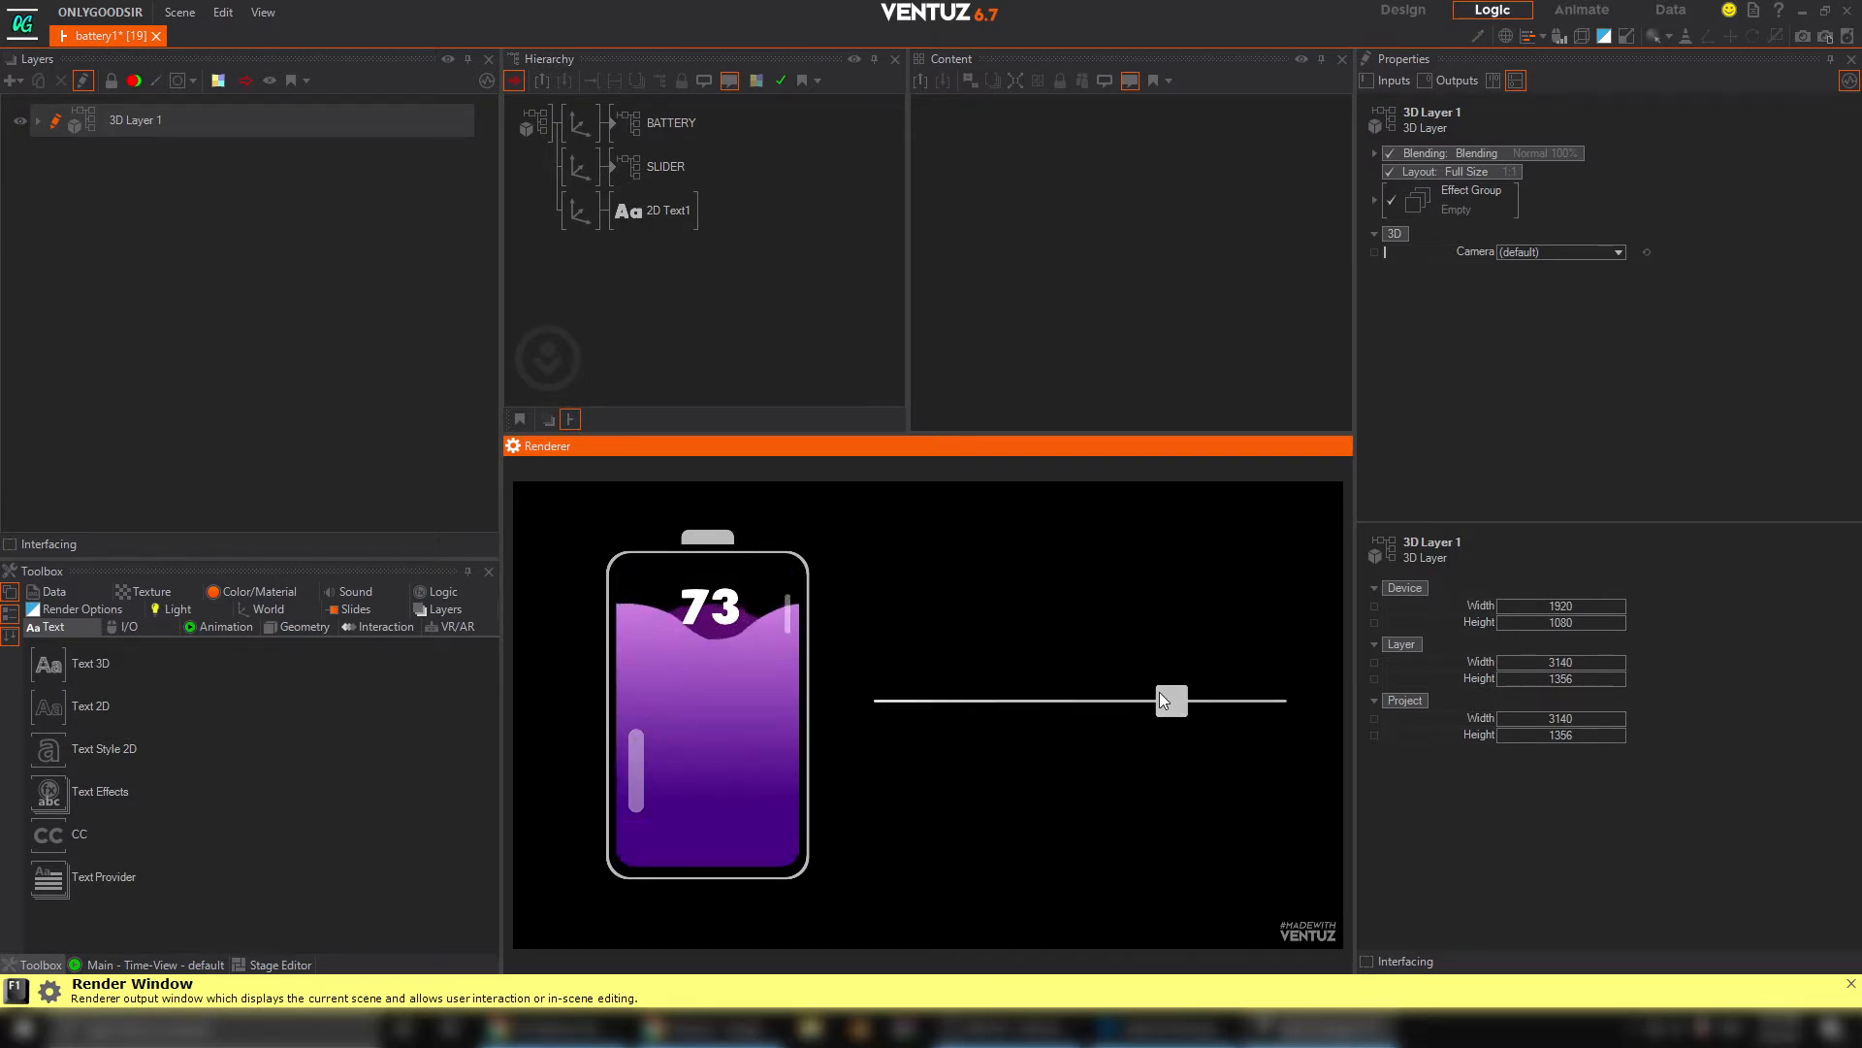